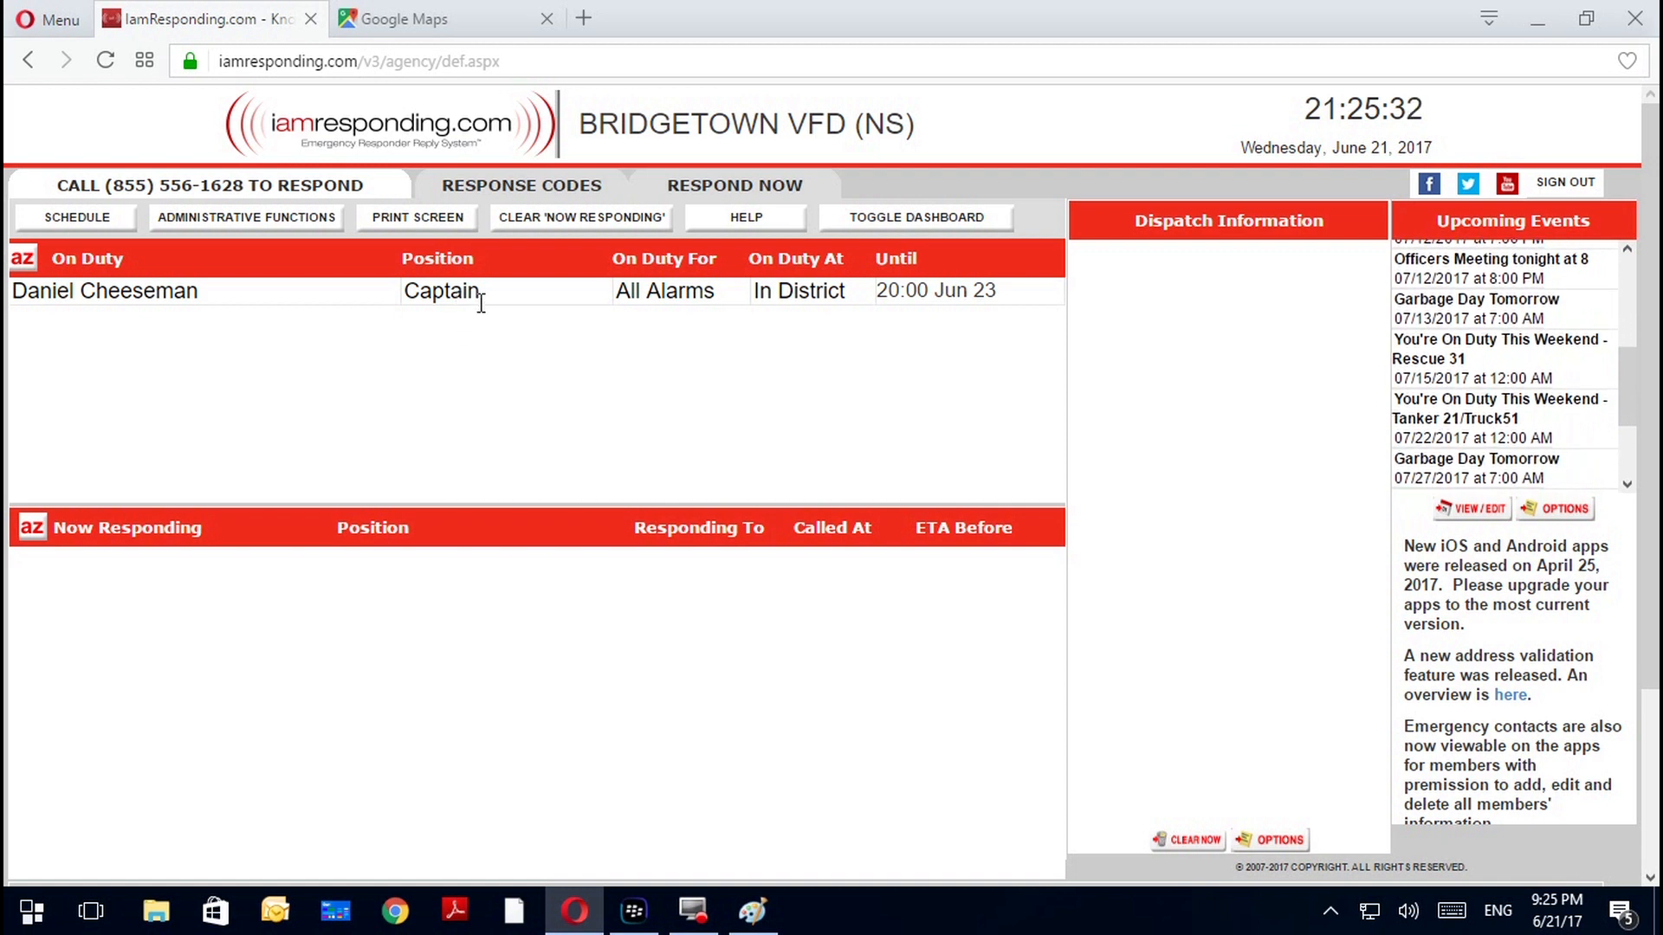
left_click_drag(481, 293, 403, 297)
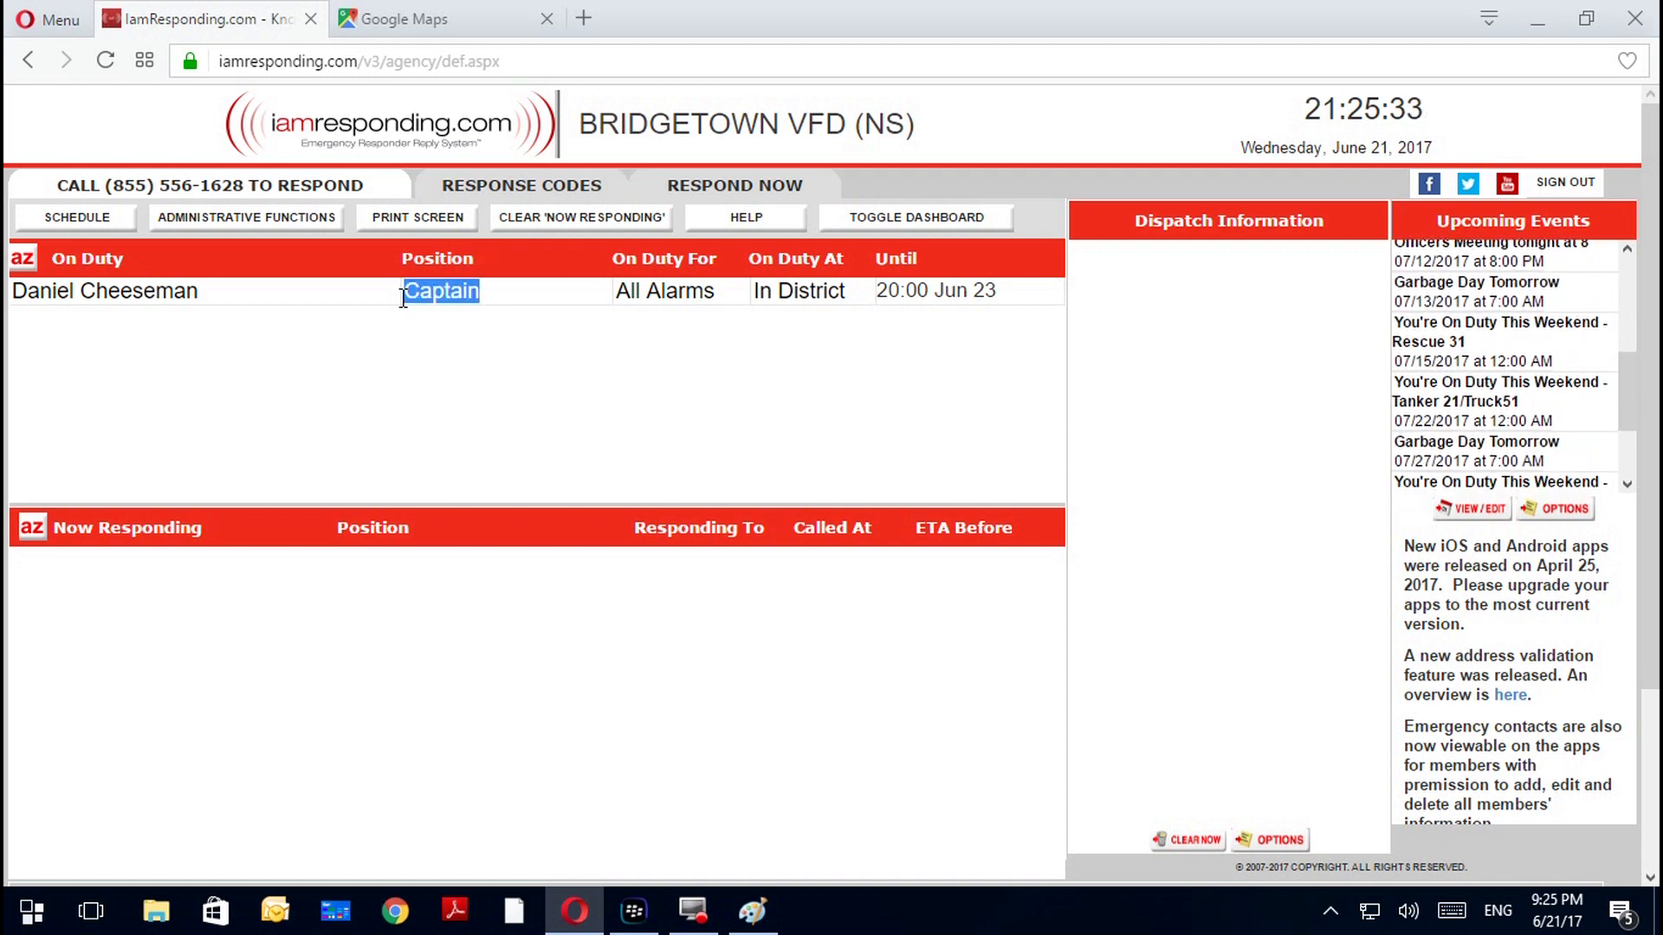
left_click(382, 366)
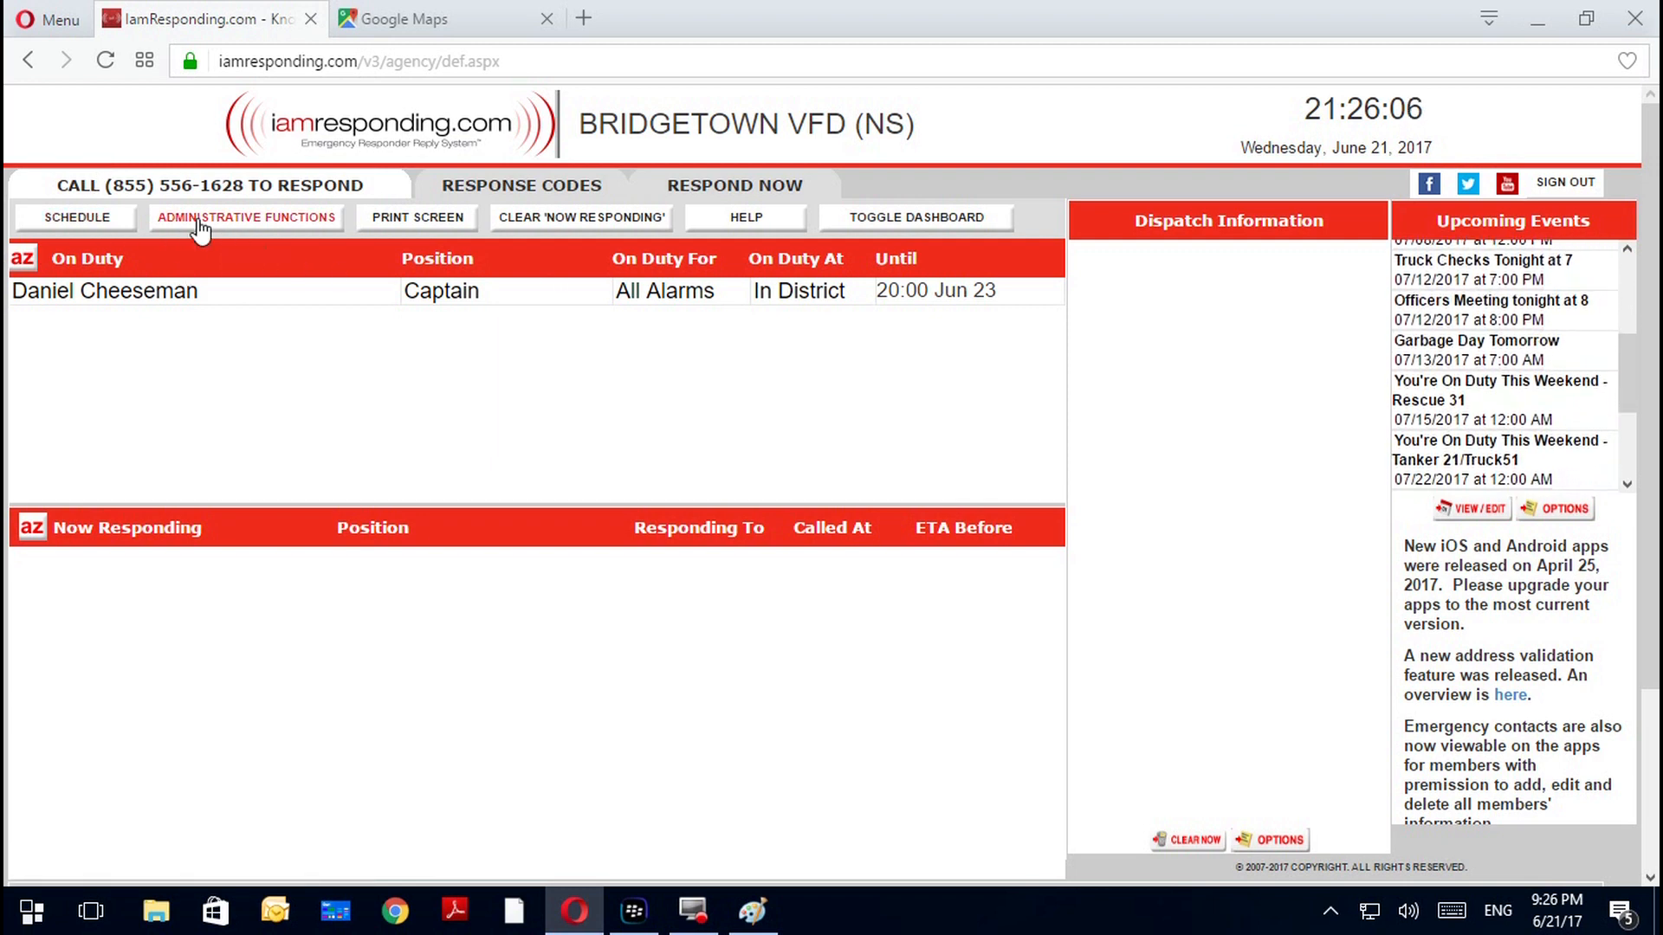
Open the Dept. ID / Mutual Aid ID's page of the system settings in the administrative section
left_click(267, 224)
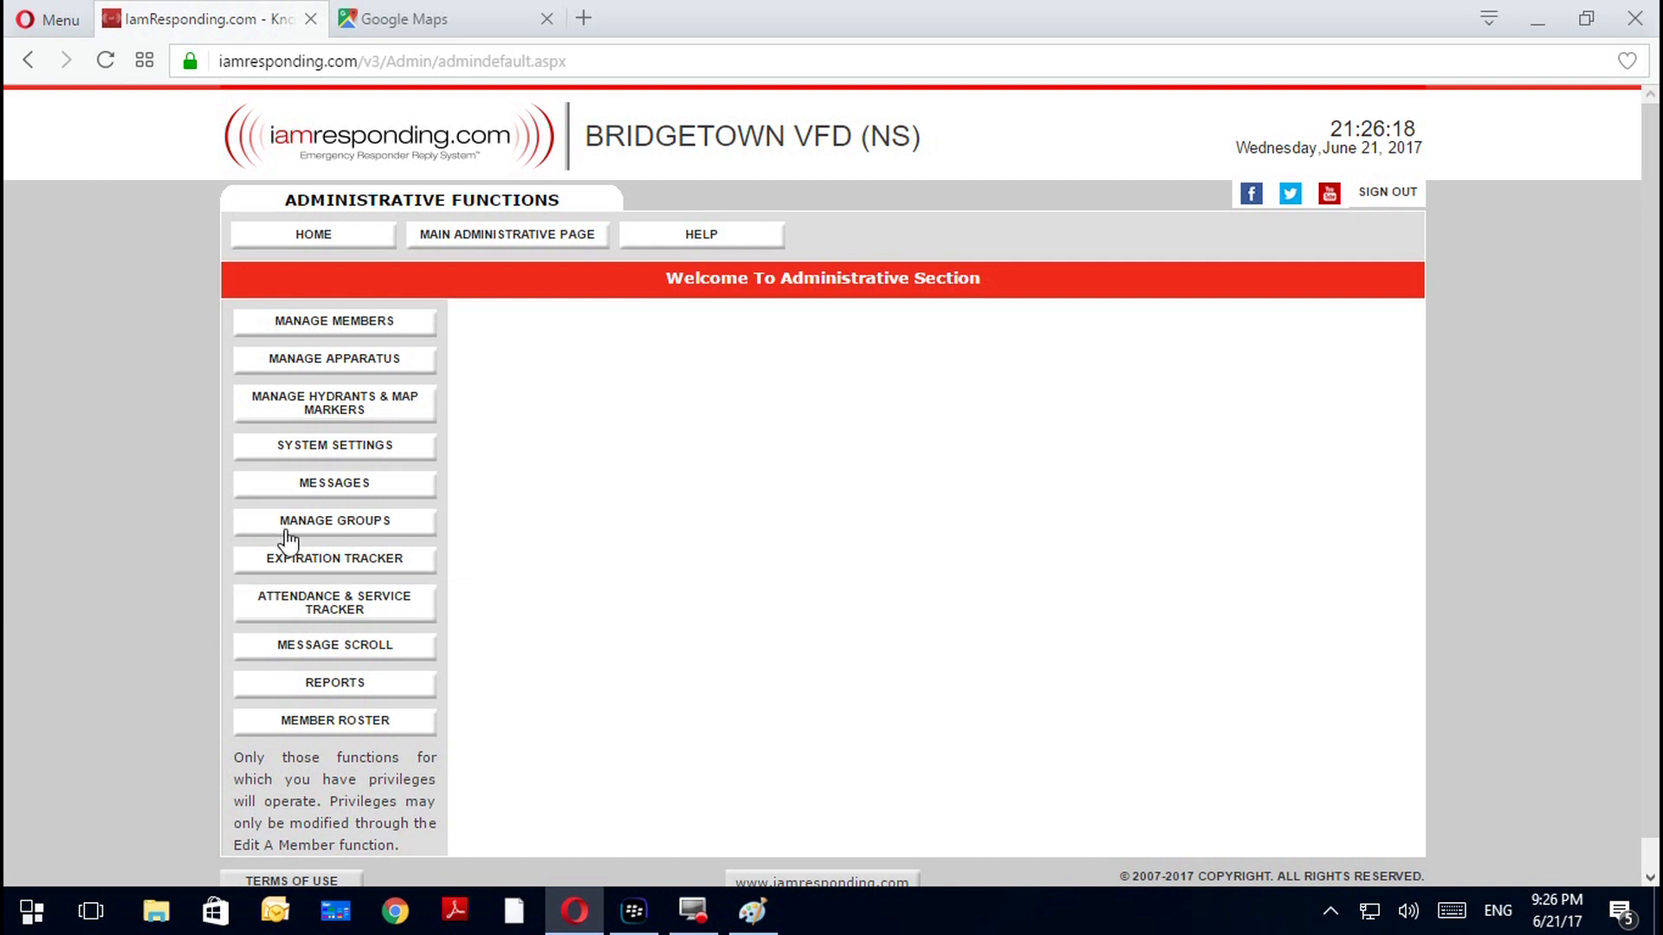
mouse_move(312, 497)
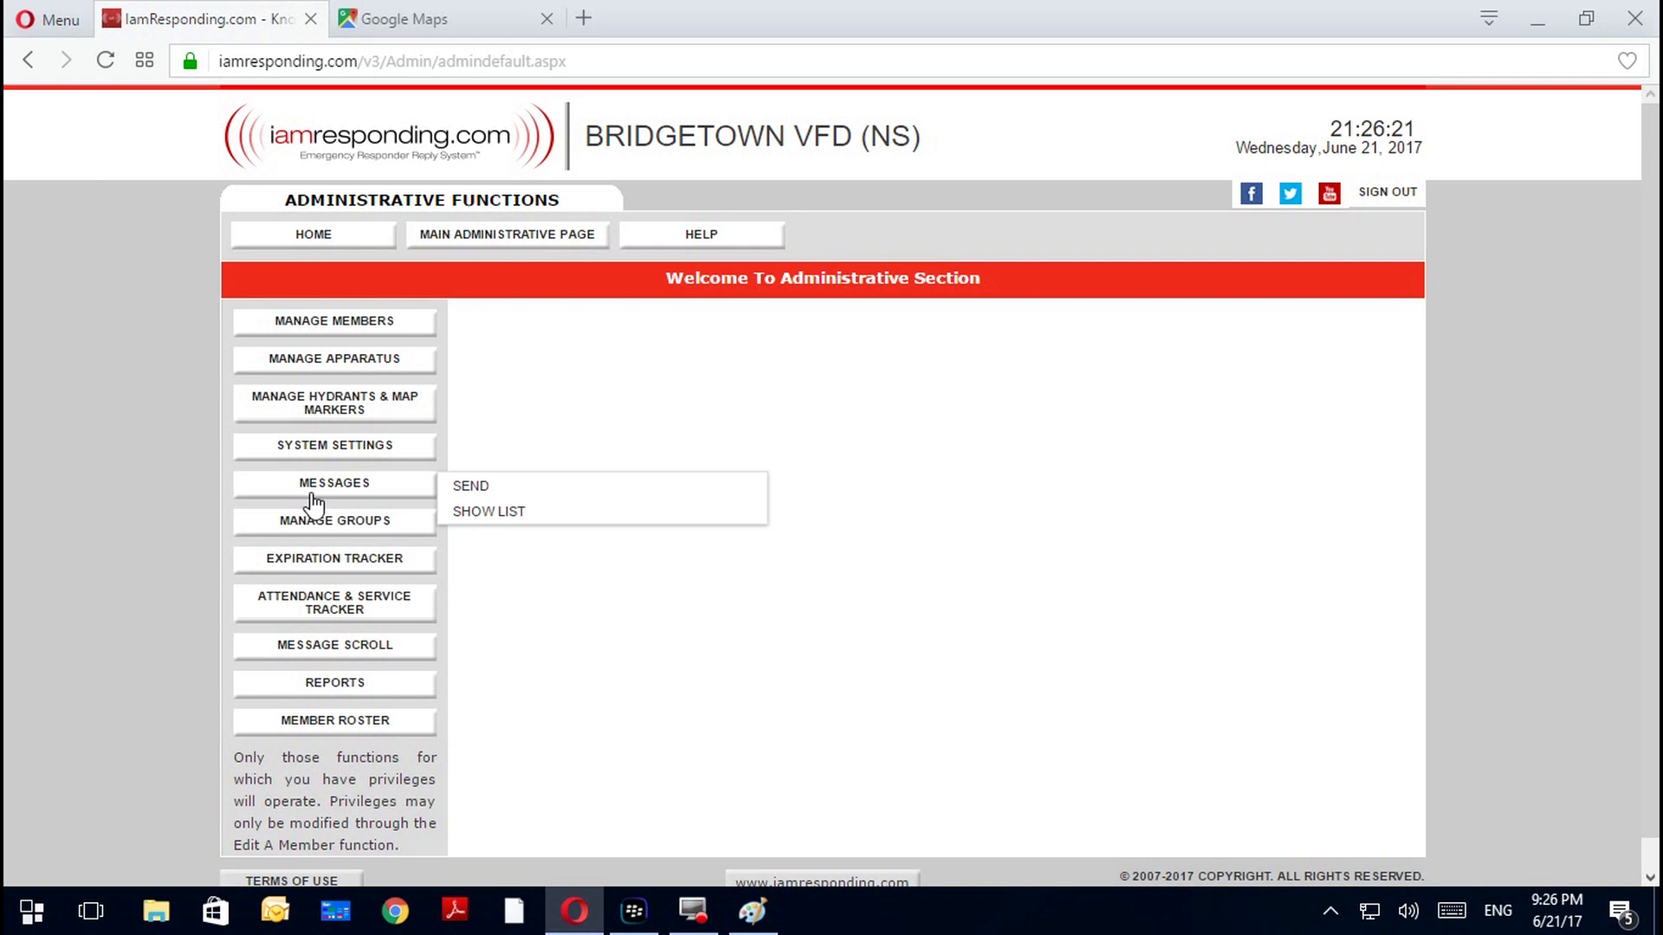
mouse_move(346, 417)
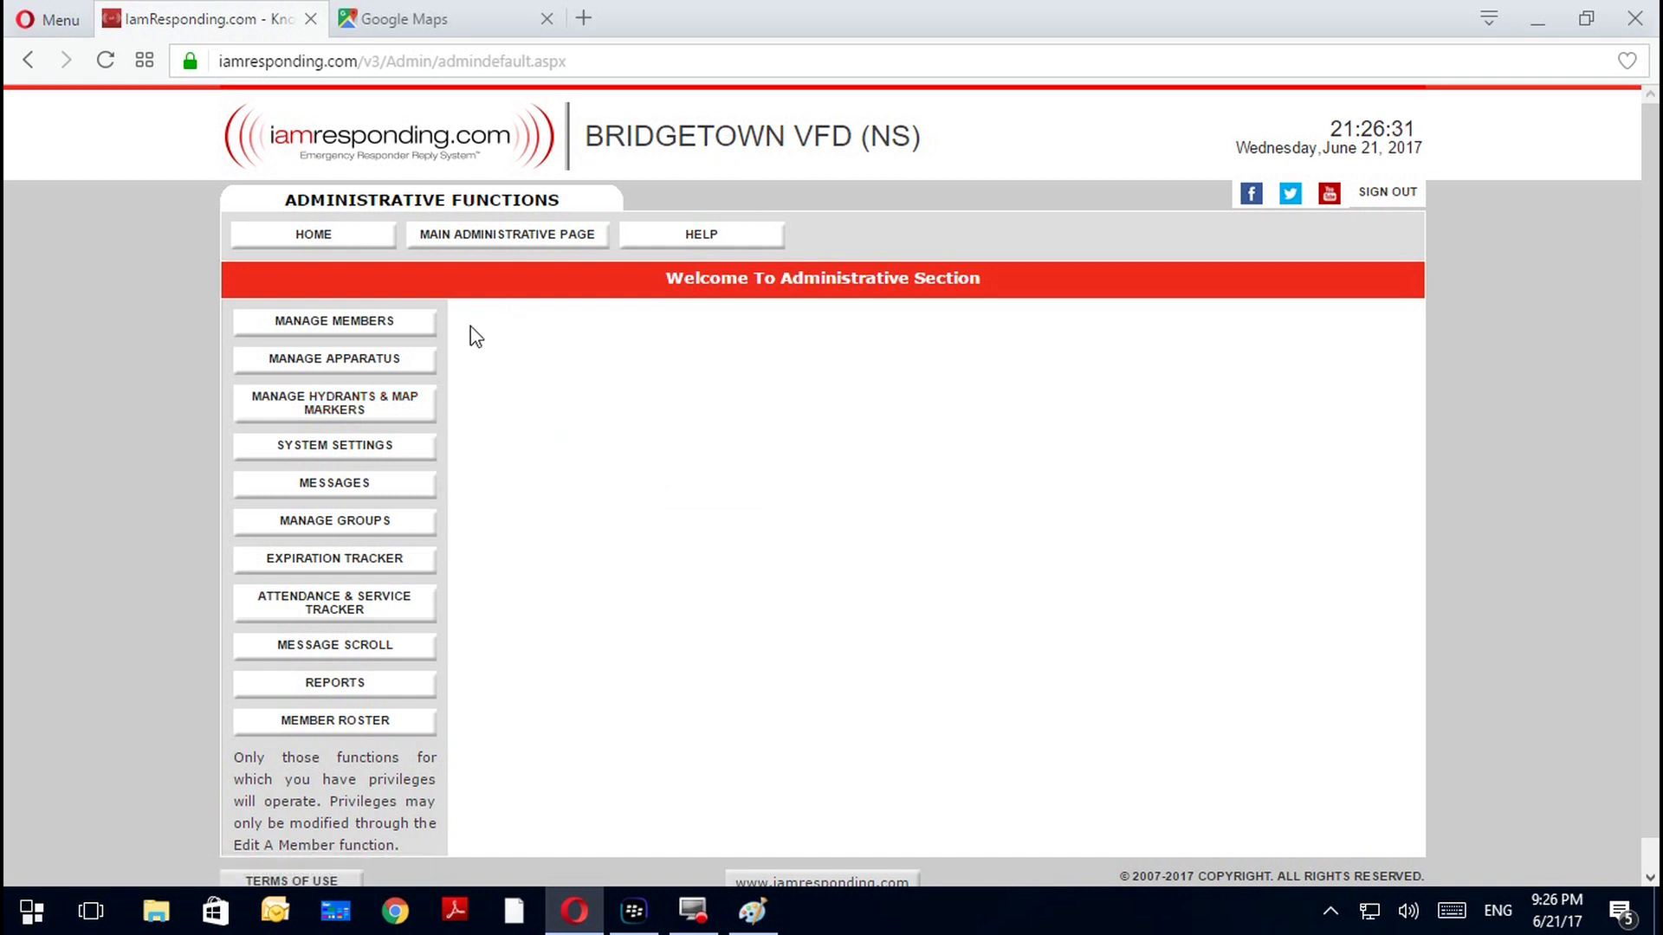
mouse_move(250, 451)
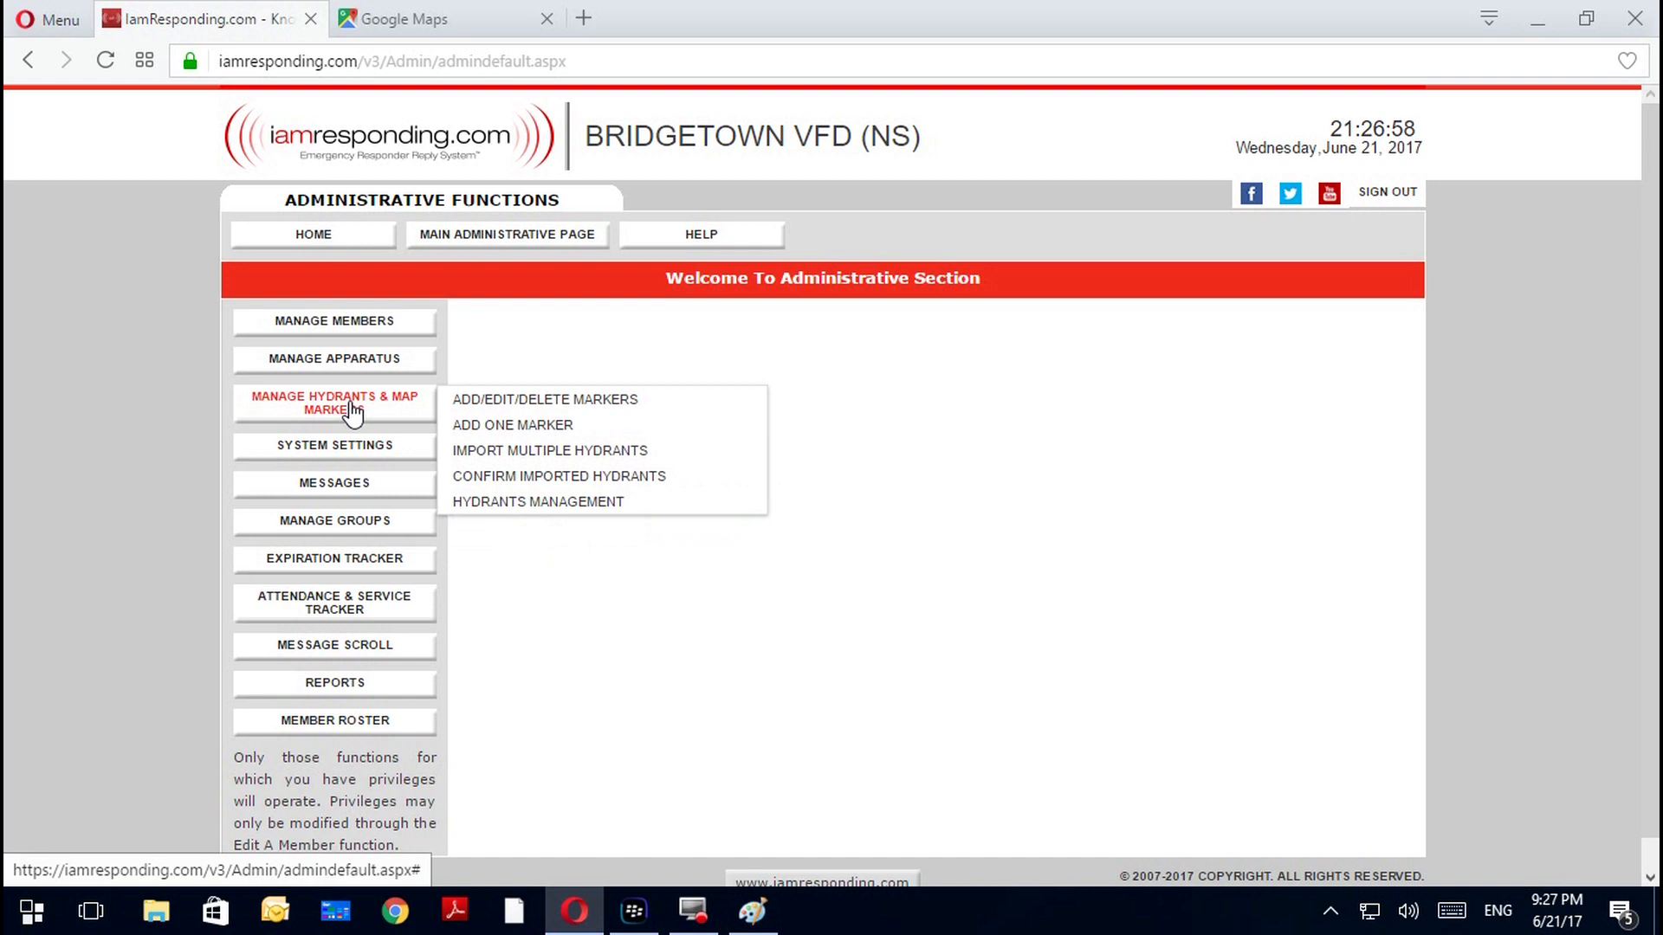
mouse_move(323, 453)
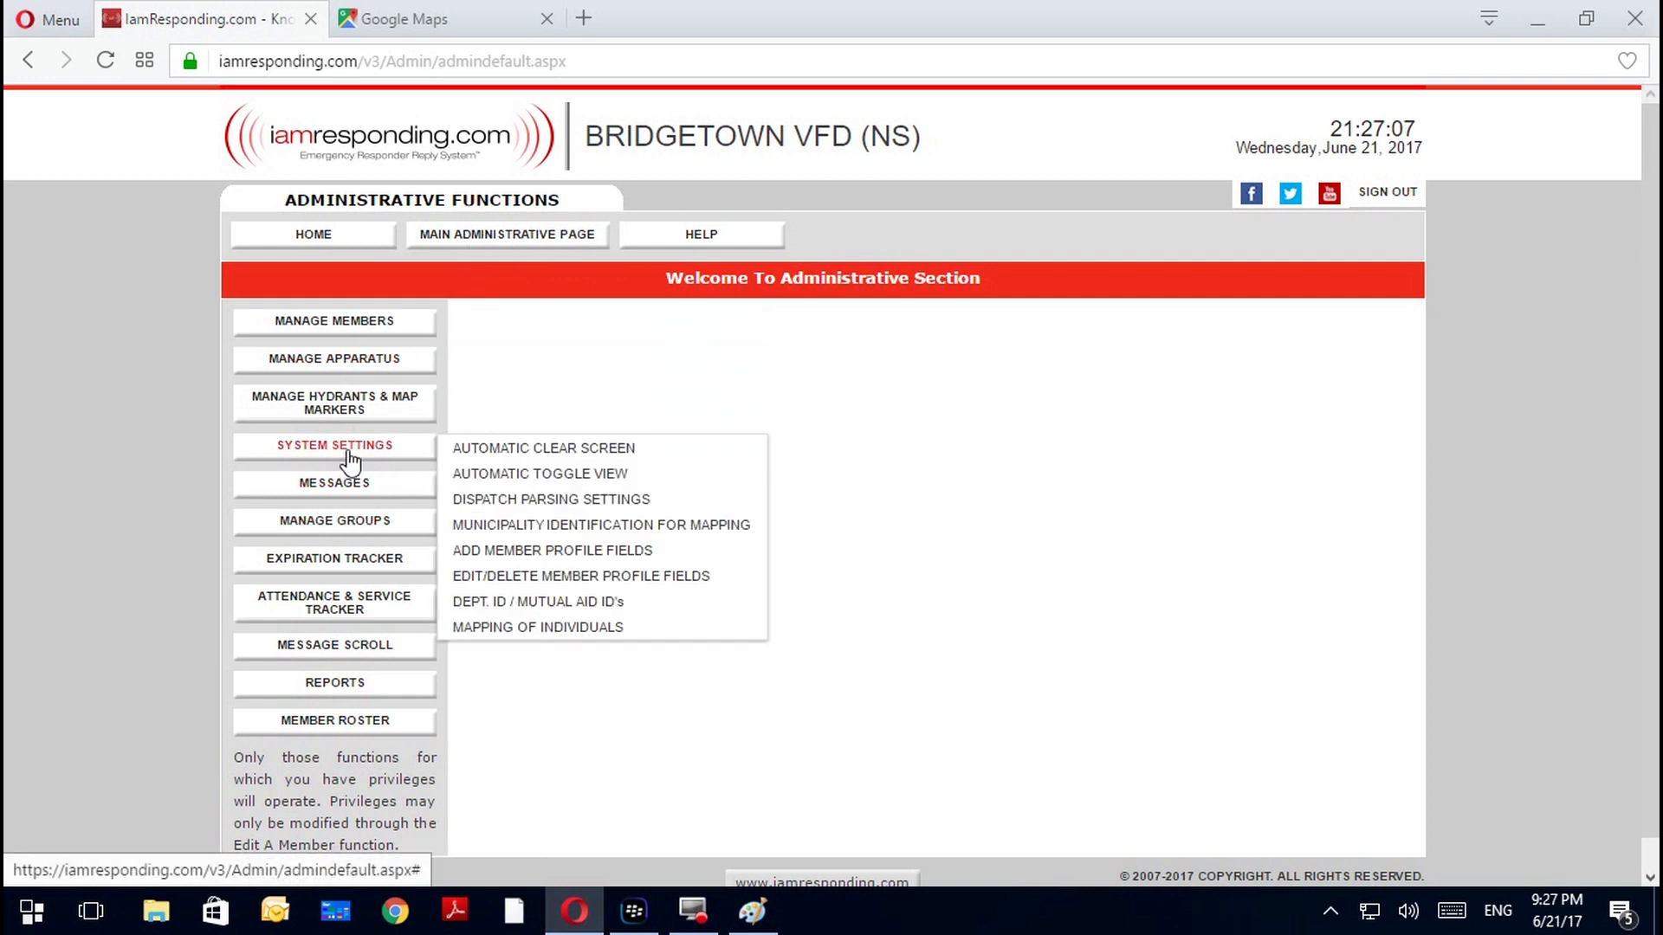
left_click(514, 601)
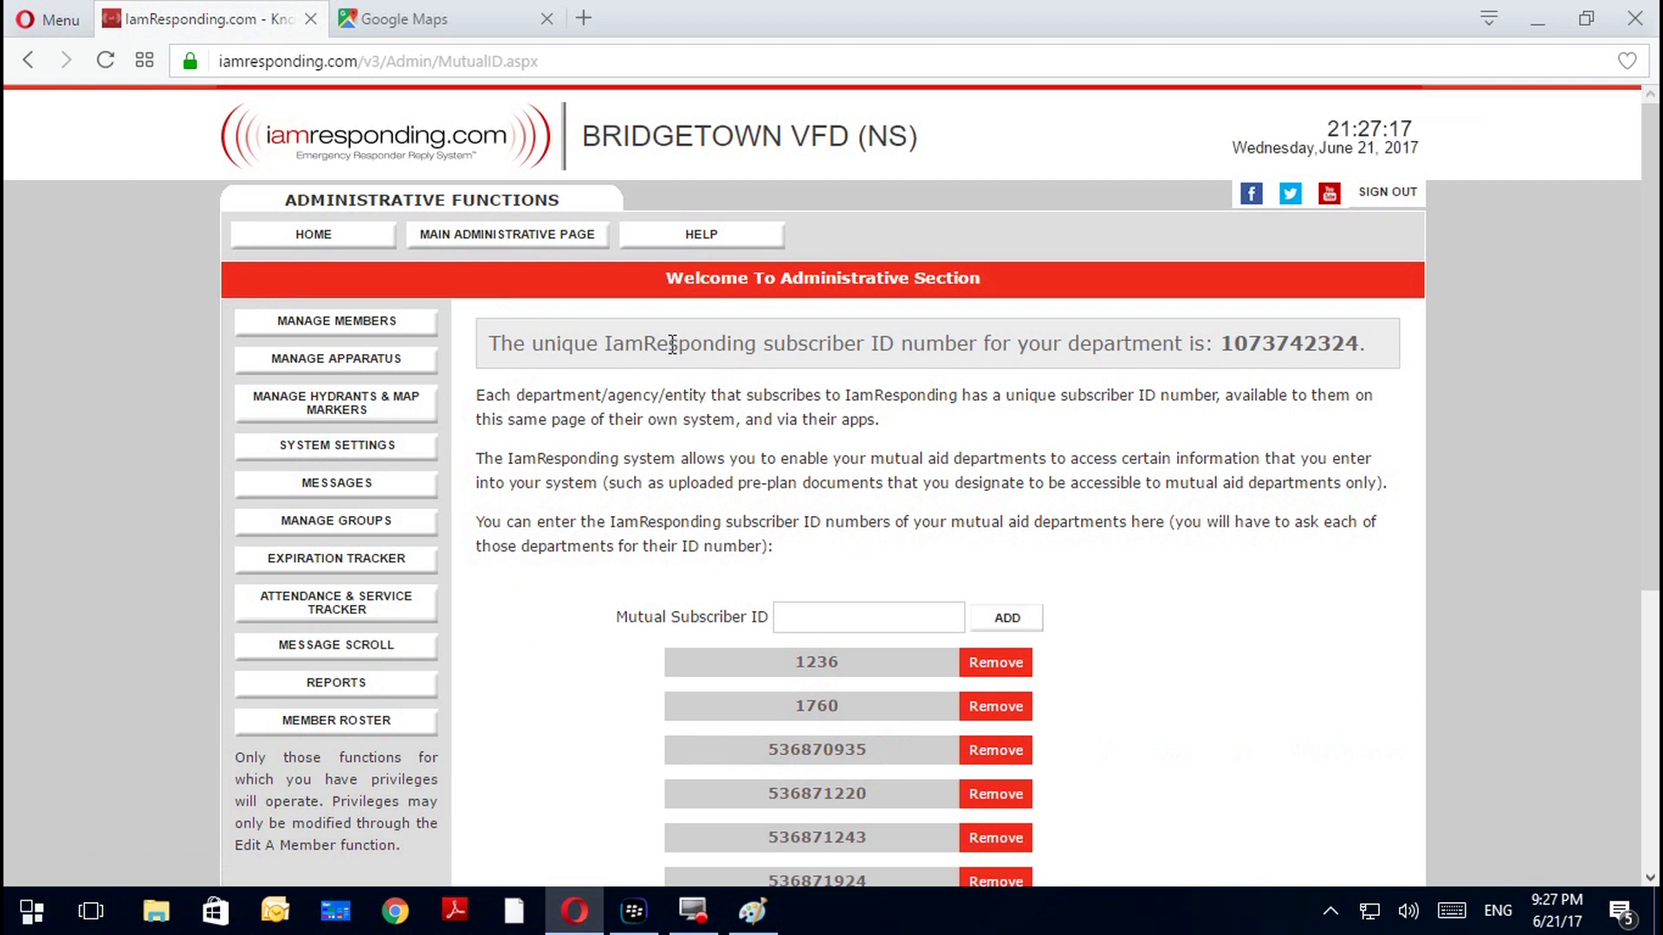
Examine the department's unique subscriber ID number, the mutual aid subscriber ID list and its entry field
left_click_drag(953, 343, 1376, 345)
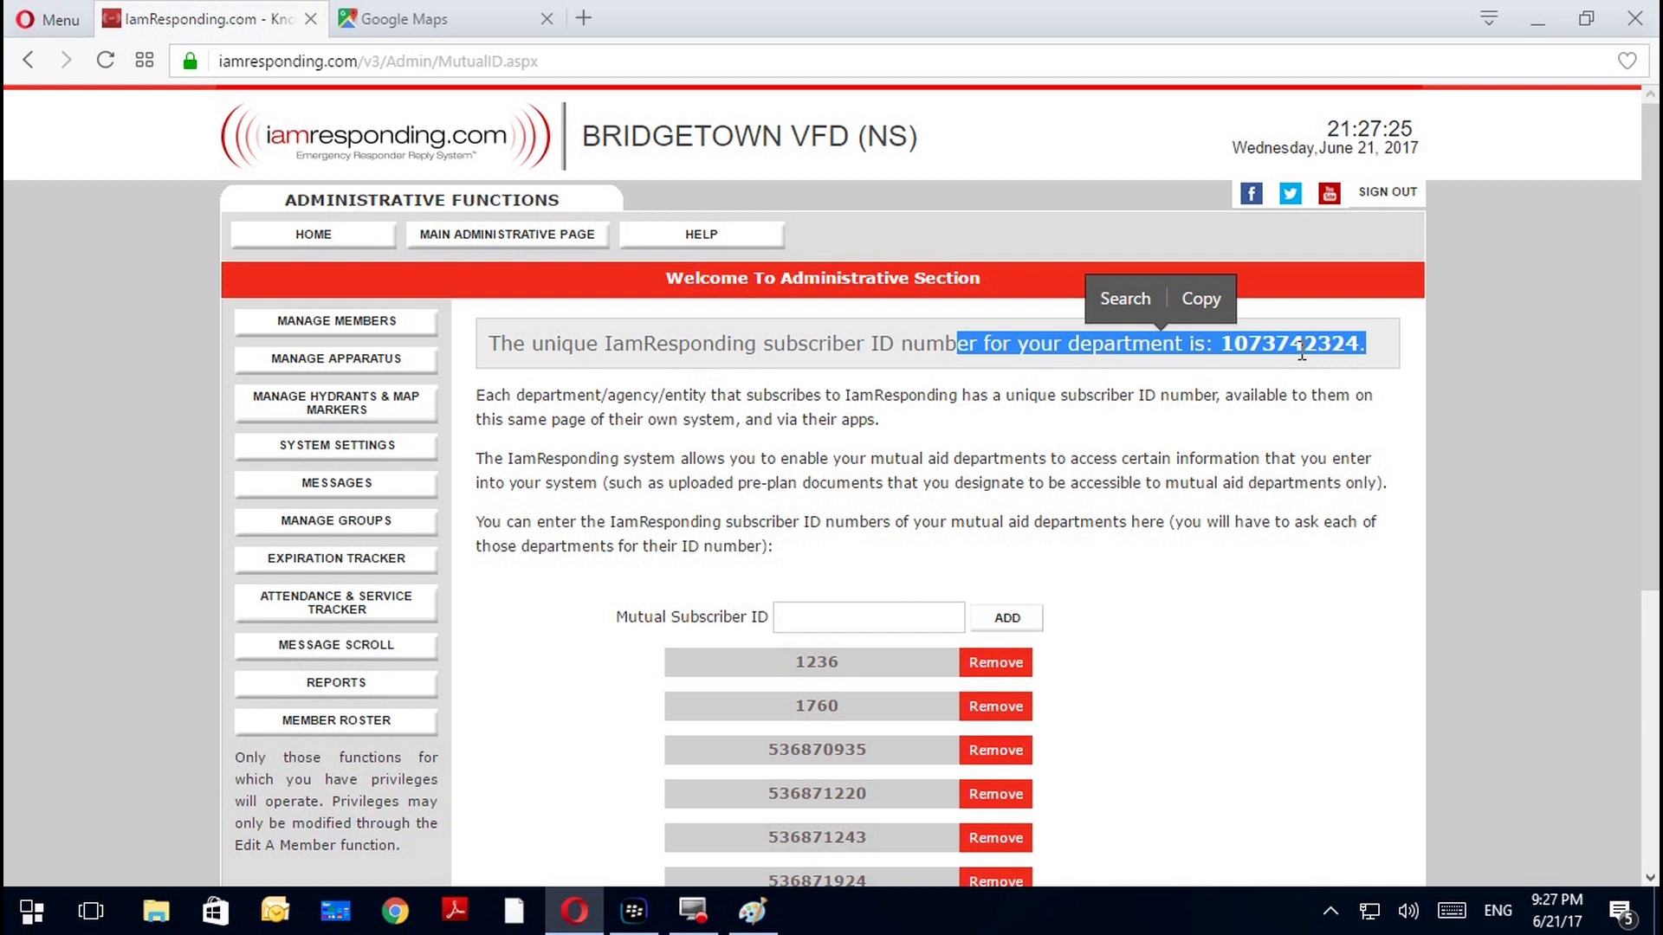
left_click(1354, 354)
left_click_drag(1369, 344, 1226, 337)
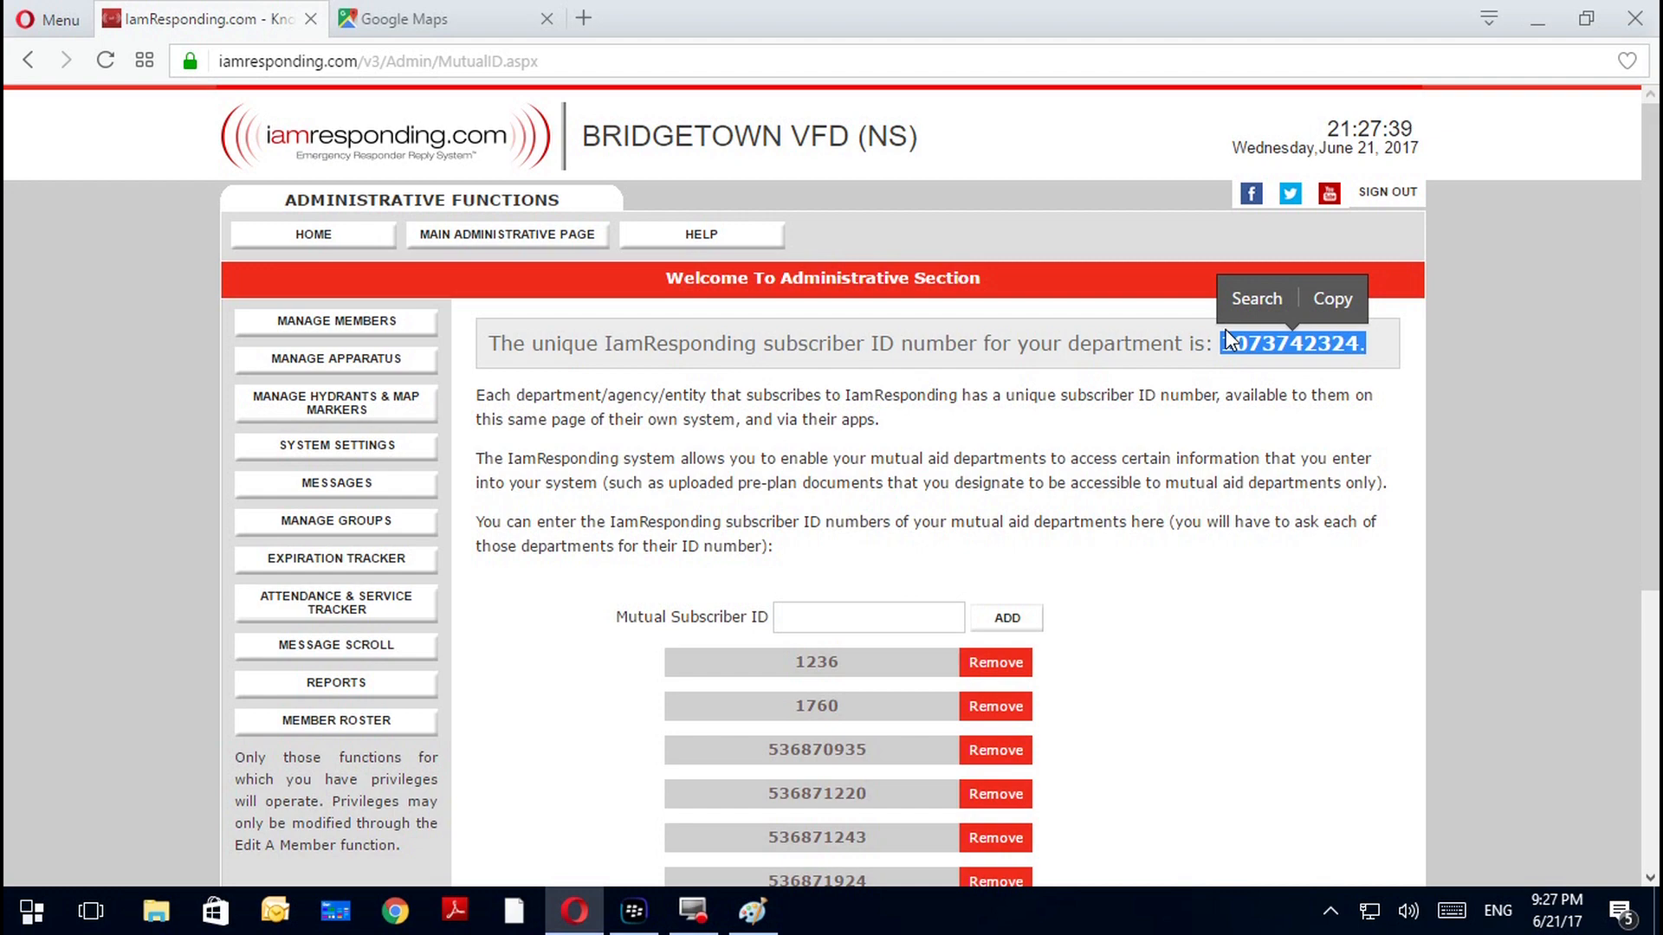
left_click(1255, 570)
scroll(1256, 570, "down", 4)
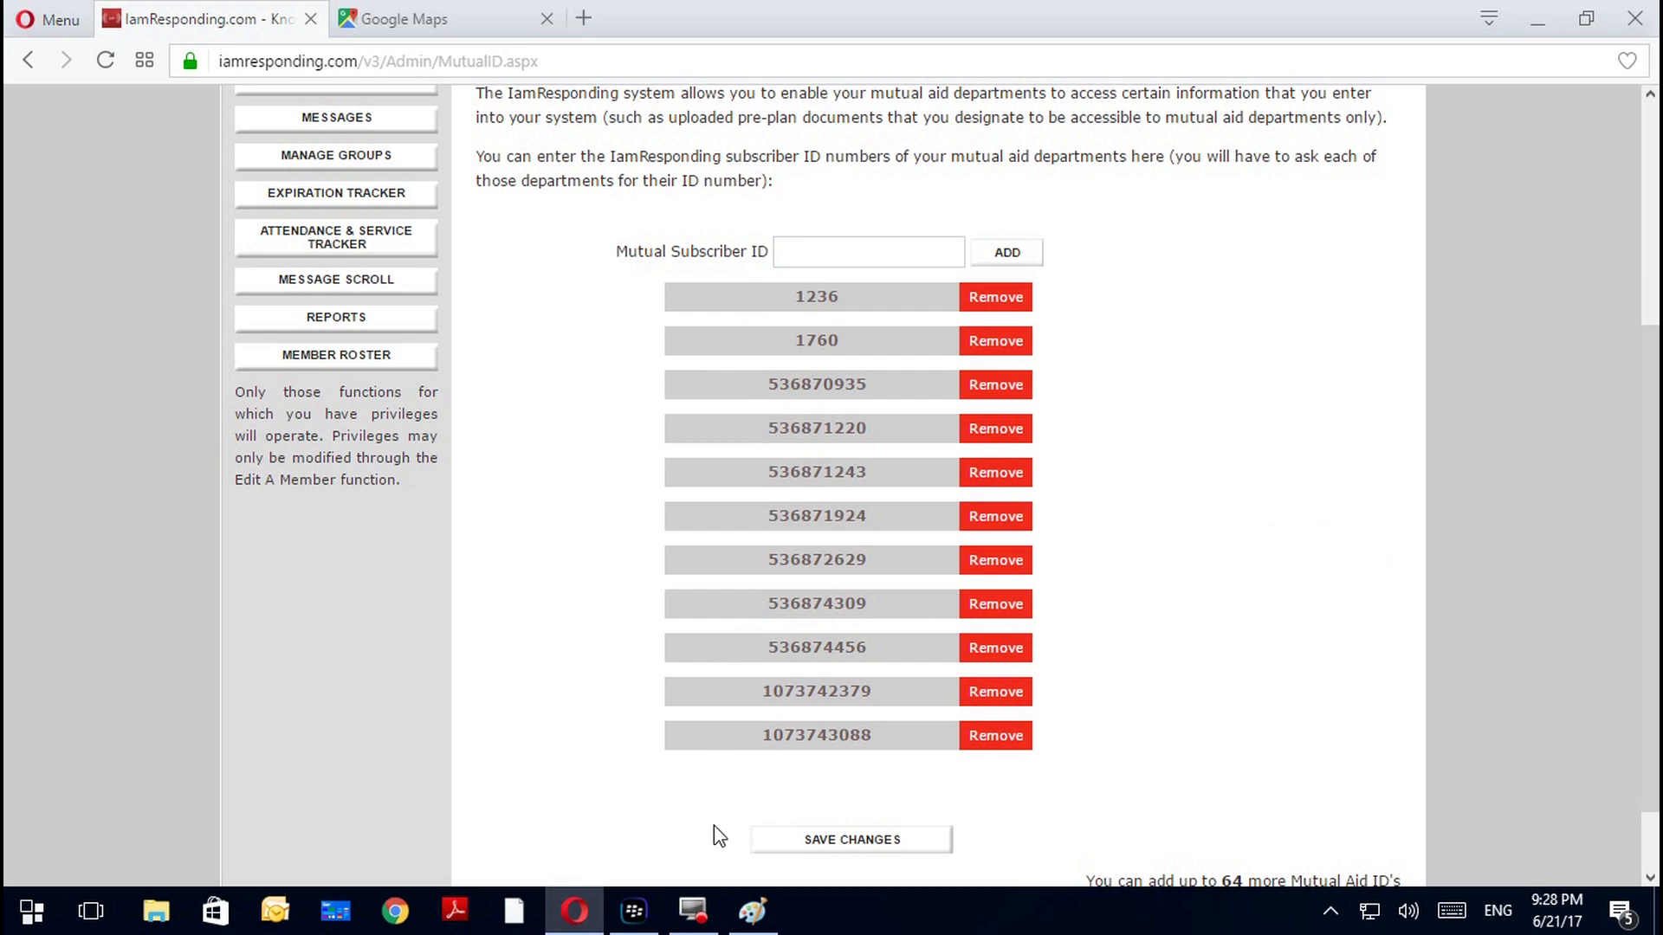
scroll(713, 824, "up", 4)
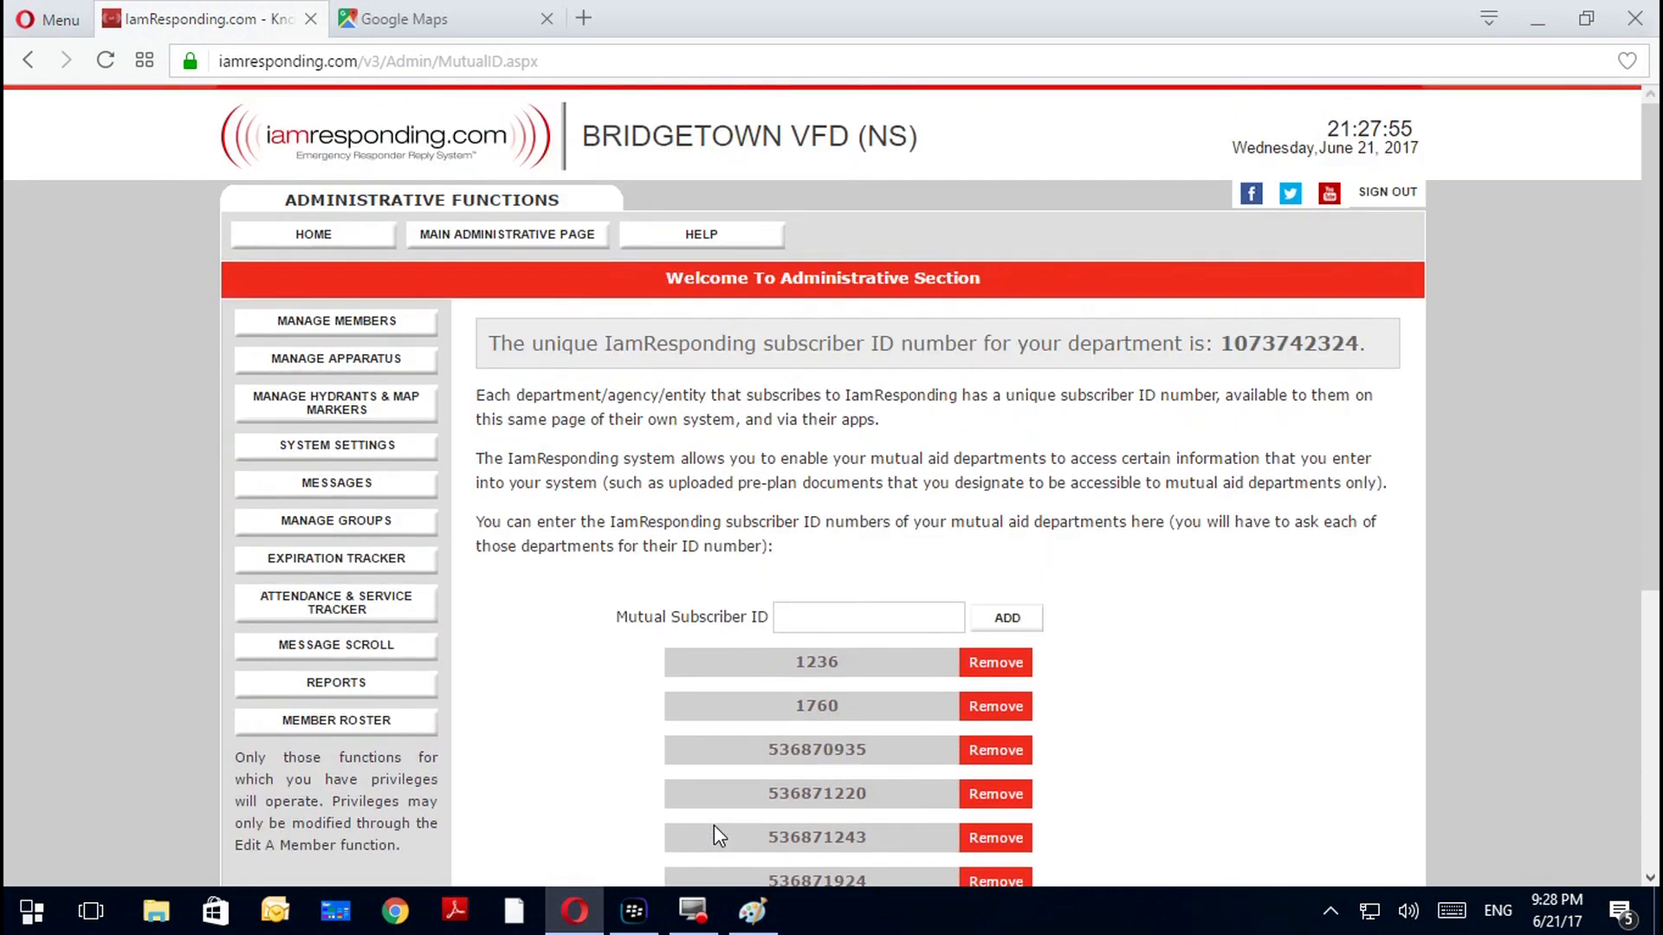
scroll(800, 666, "down", 4)
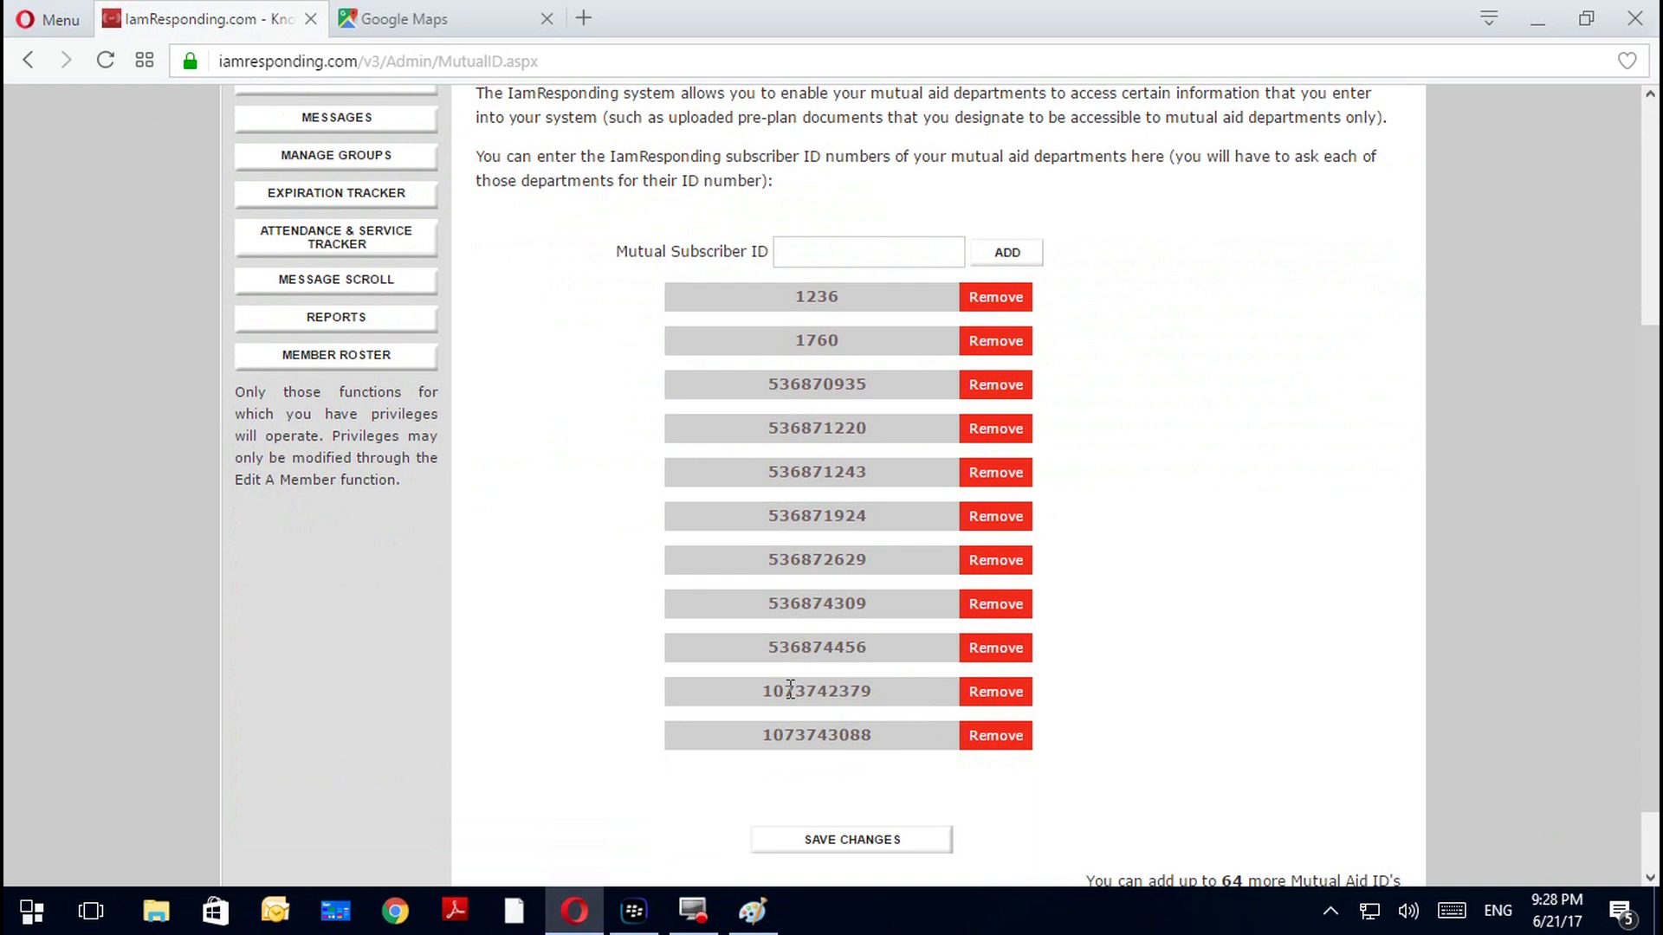
left_click(812, 248)
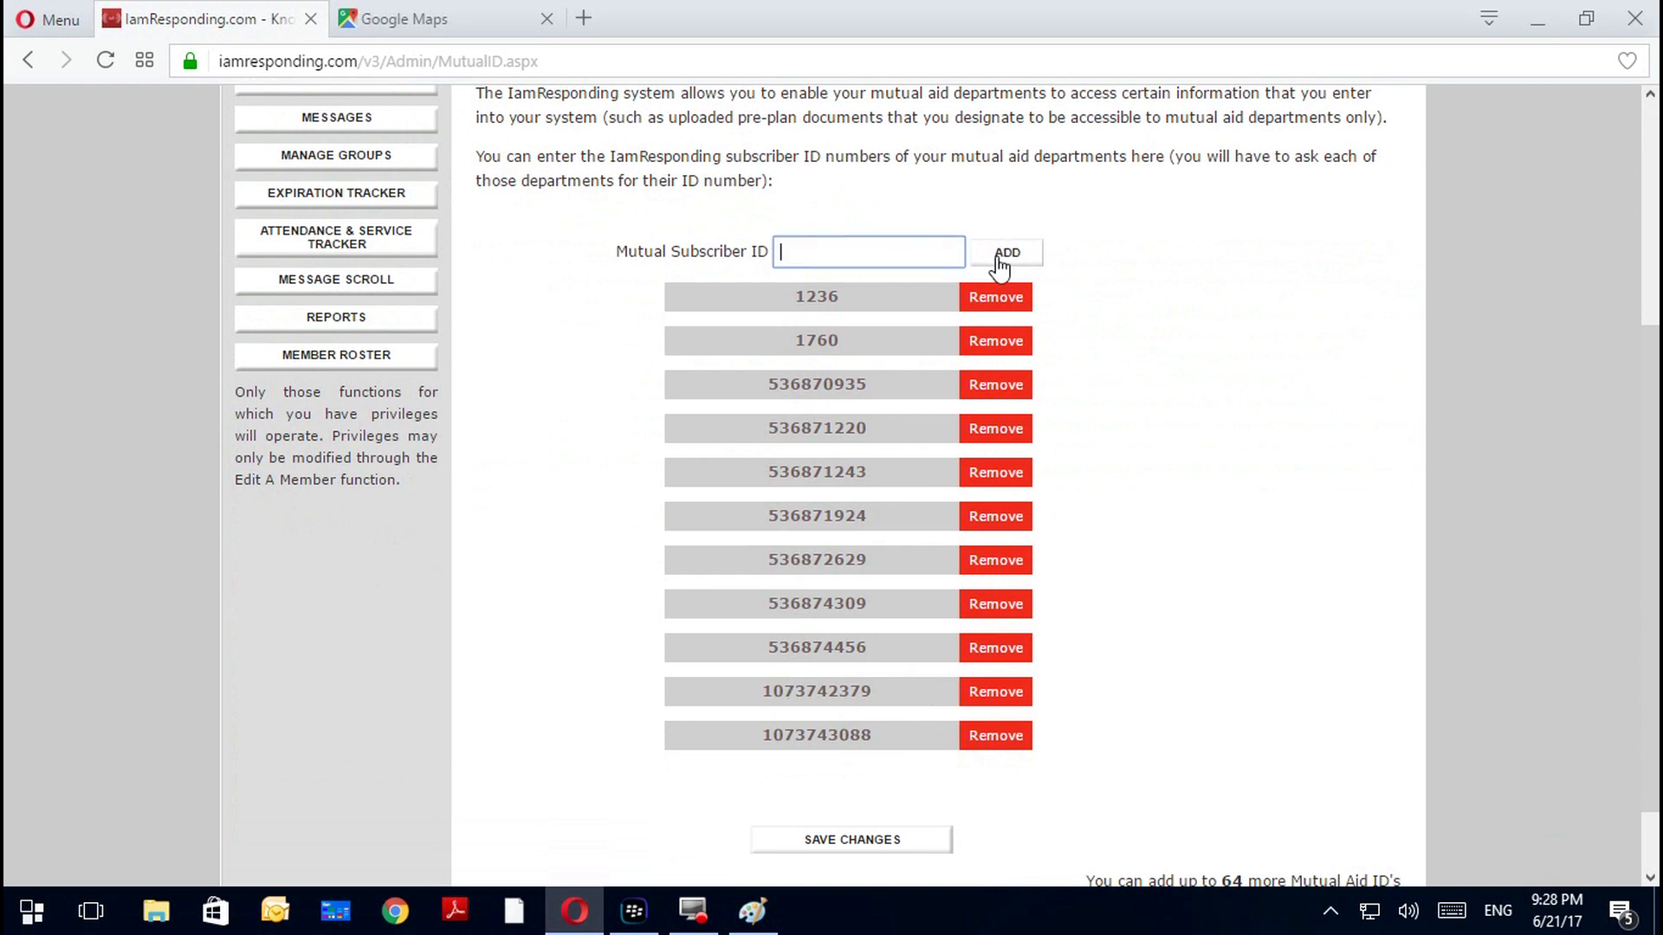
scroll(511, 416, "up", 4)
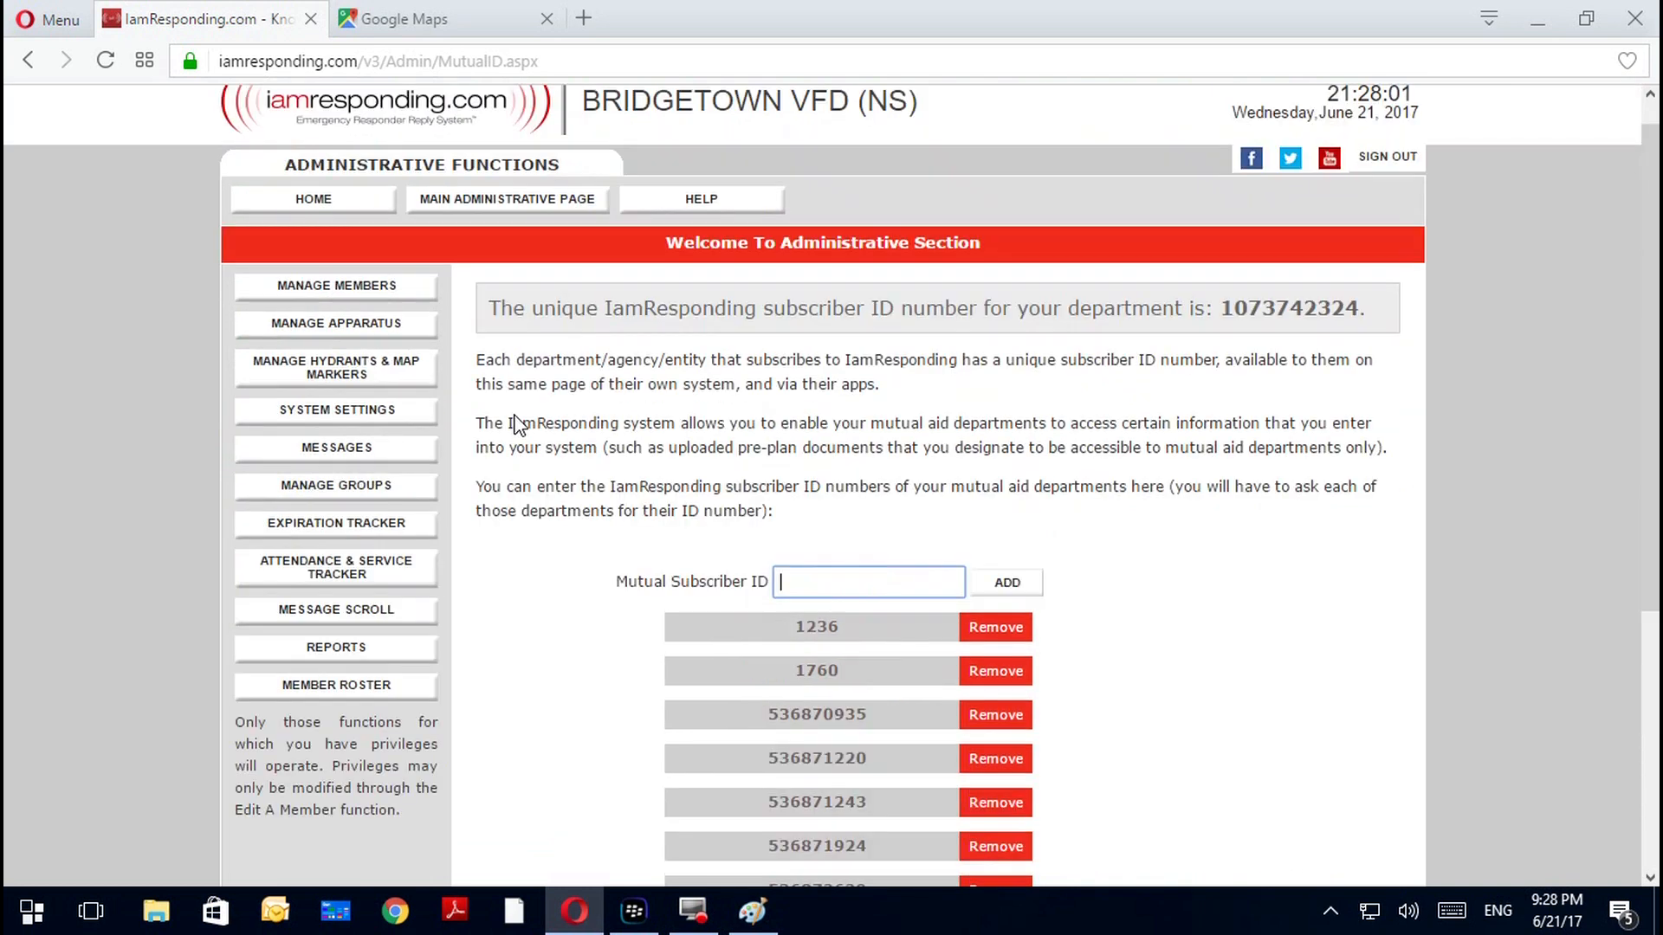
Open the map page for adding, editing and deleting hydrants and map markers
mouse_move(406, 398)
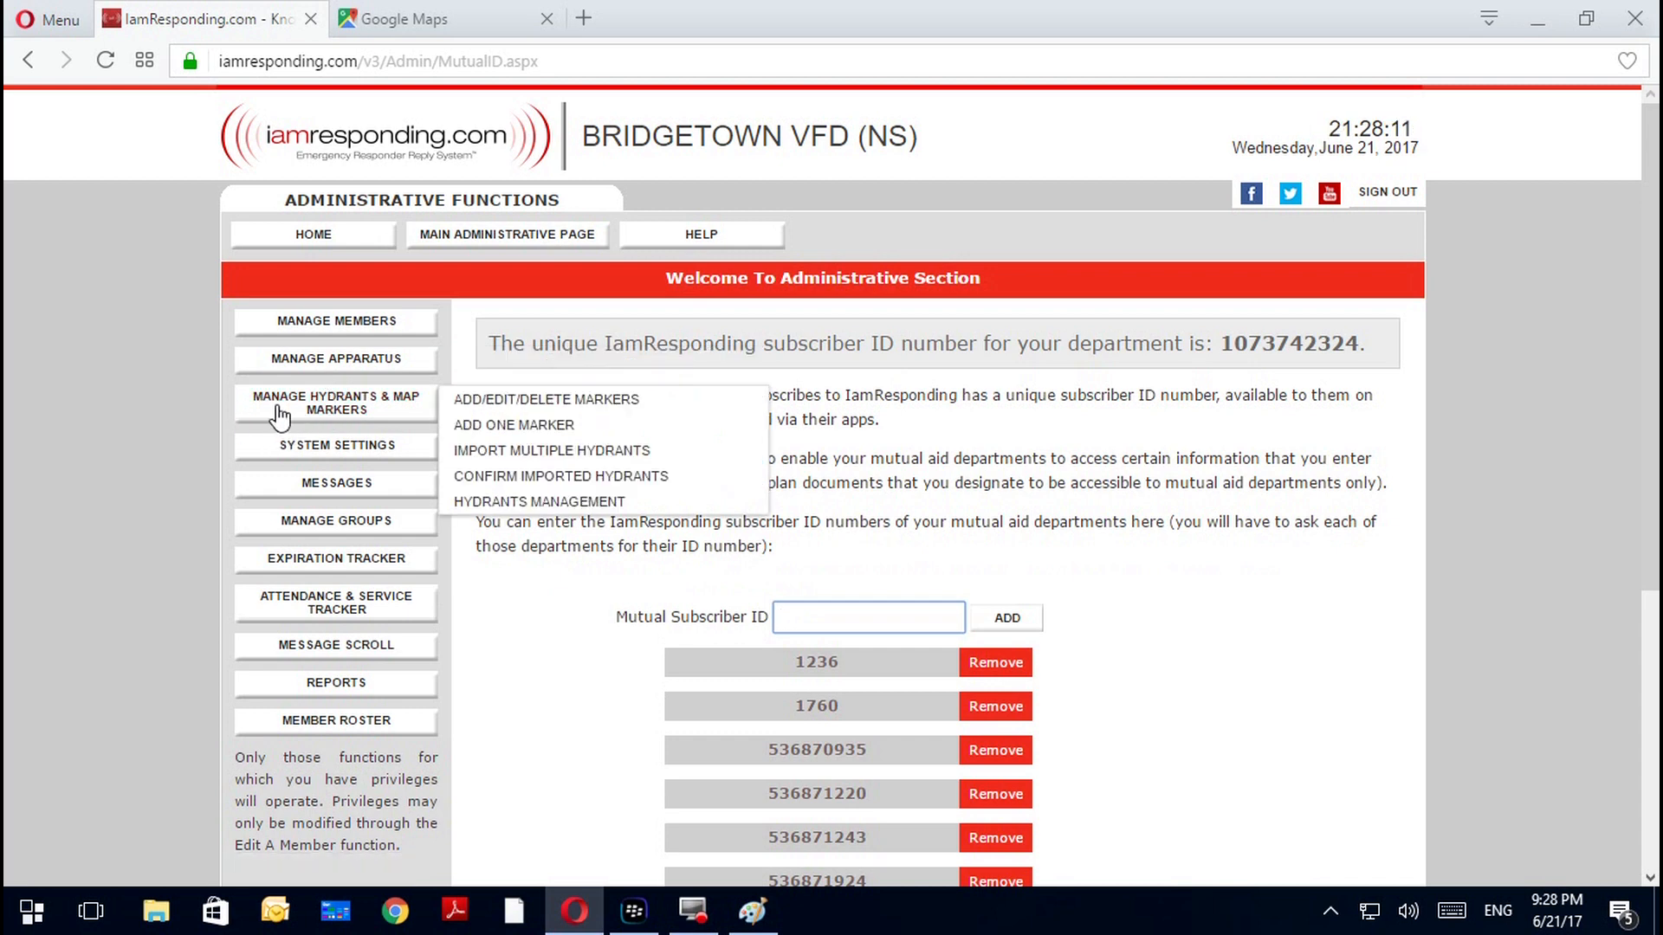
mouse_move(309, 364)
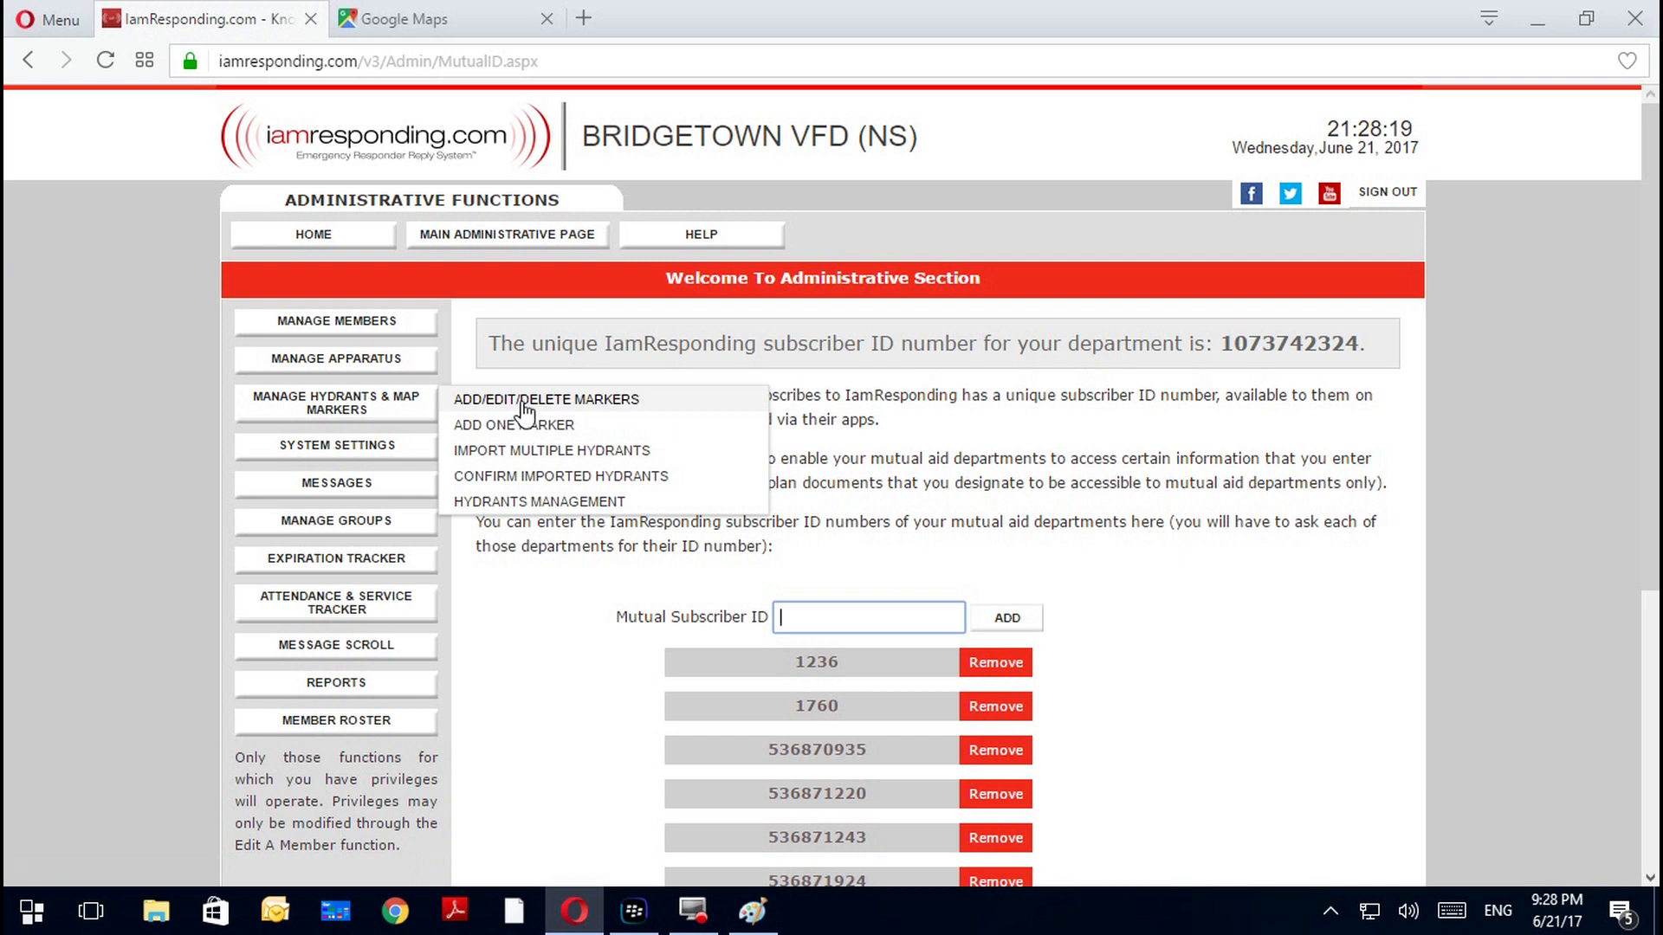
left_click(511, 396)
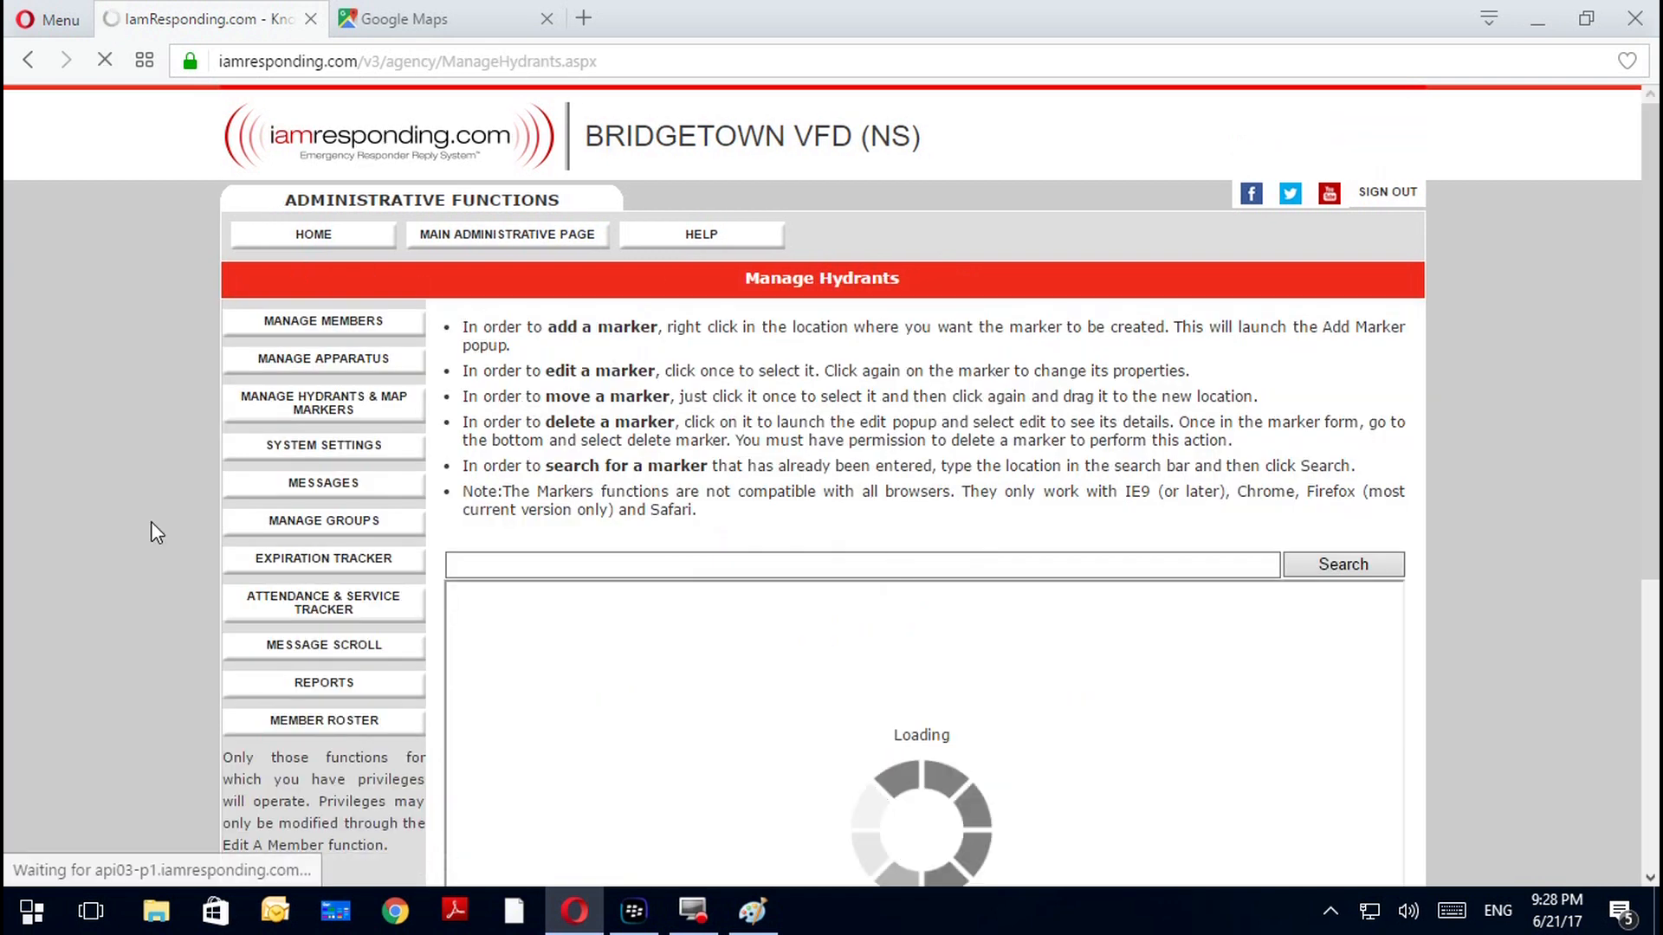
left_click(1534, 623)
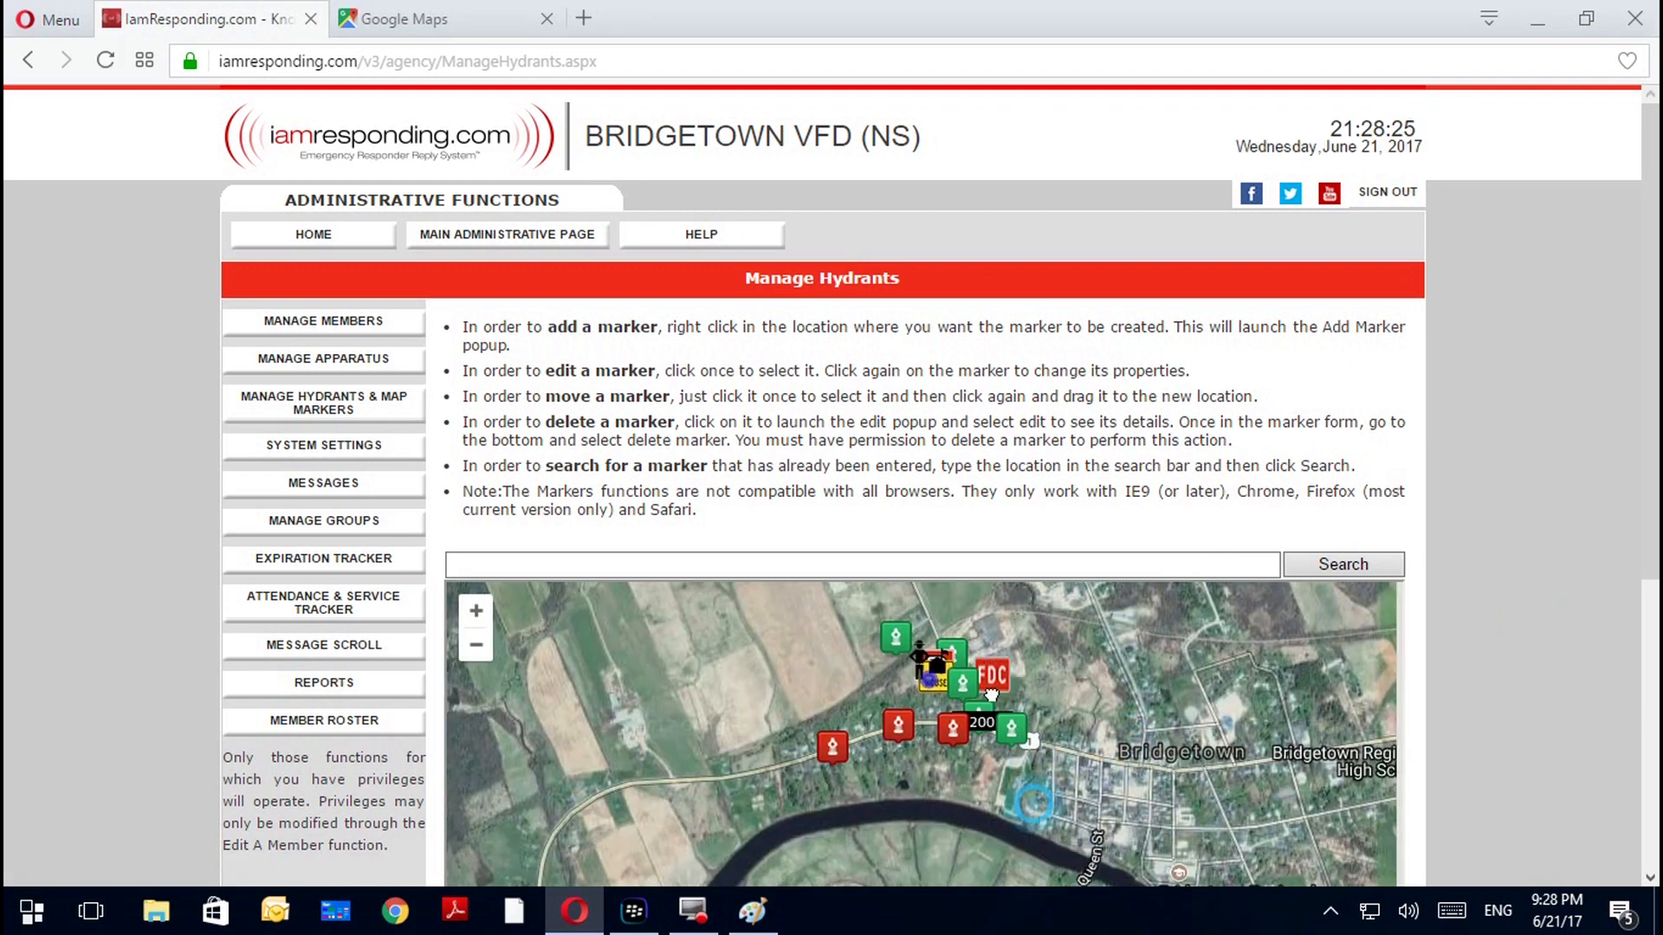
Locate the fire hall on the marker map and show the documents attached to its pre-plan marker
left_click_drag(1649, 465, 1652, 663)
left_click_drag(1272, 556, 1176, 635)
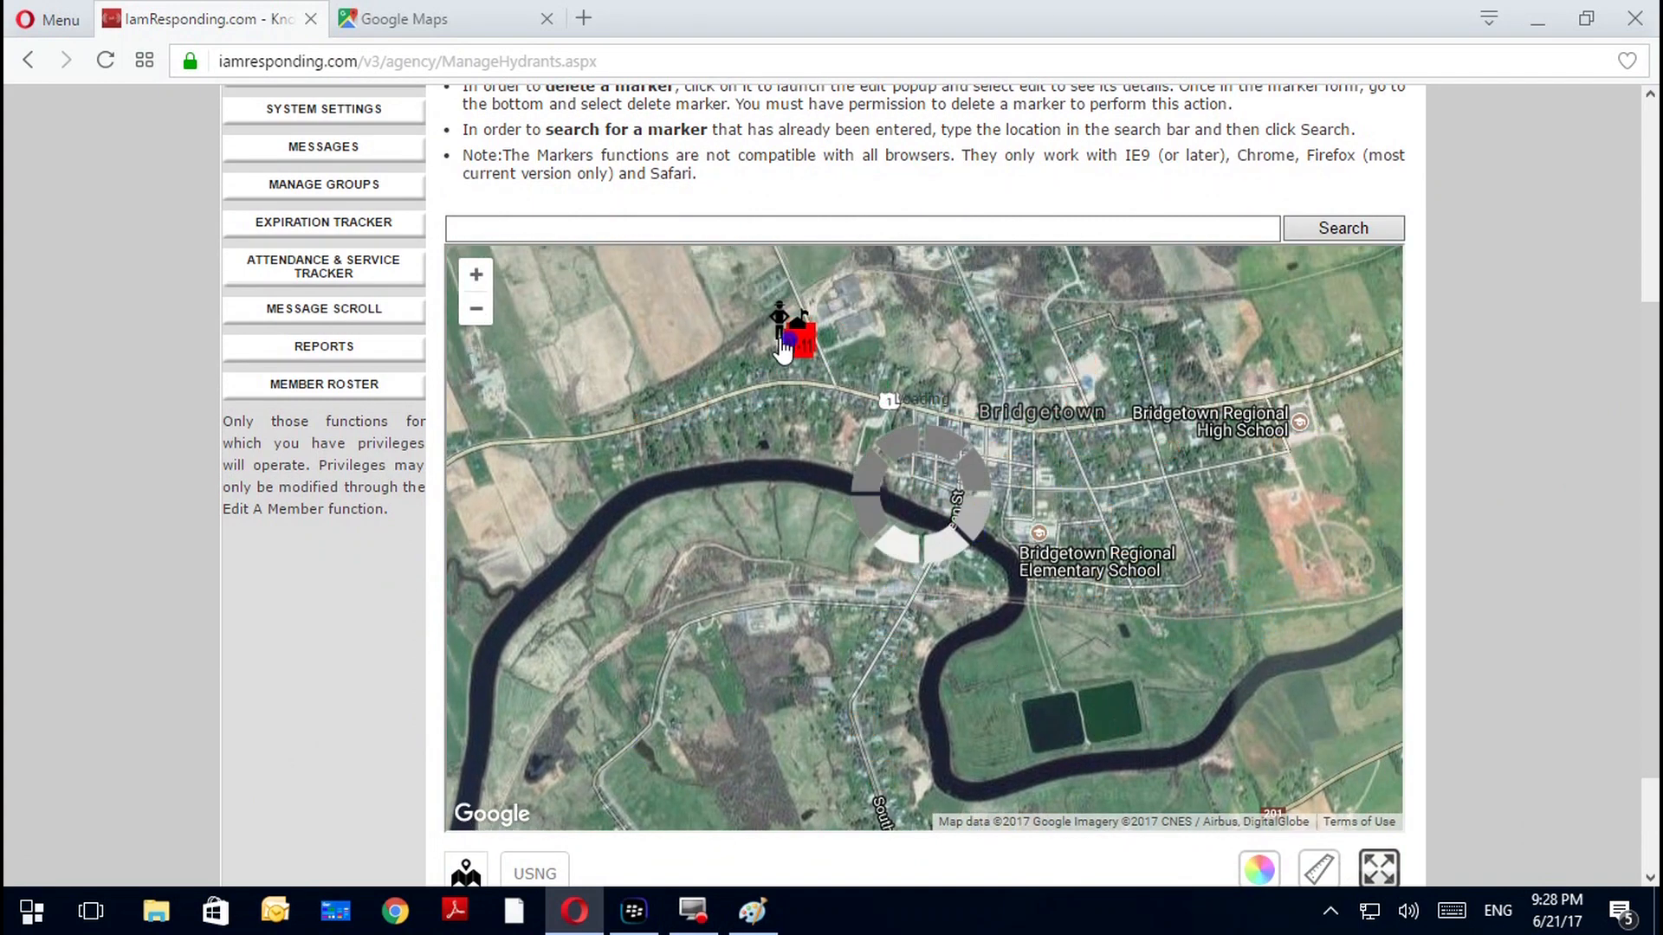
scroll(903, 381, "up", 3)
scroll(903, 381, "up", 2)
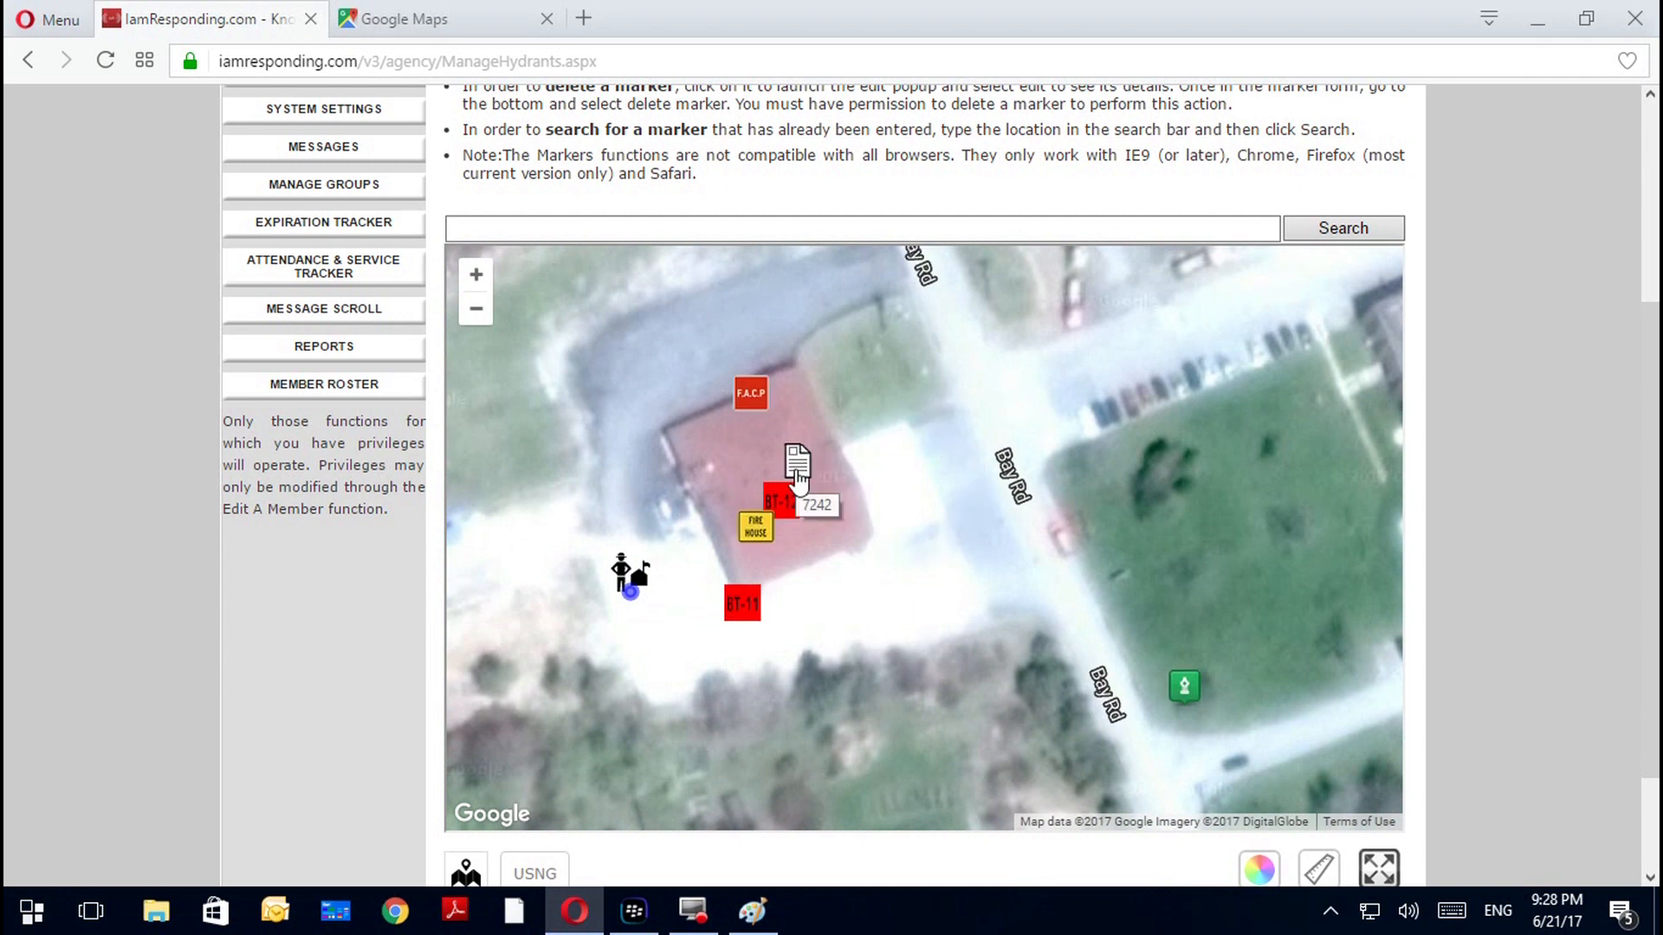
left_click(799, 467)
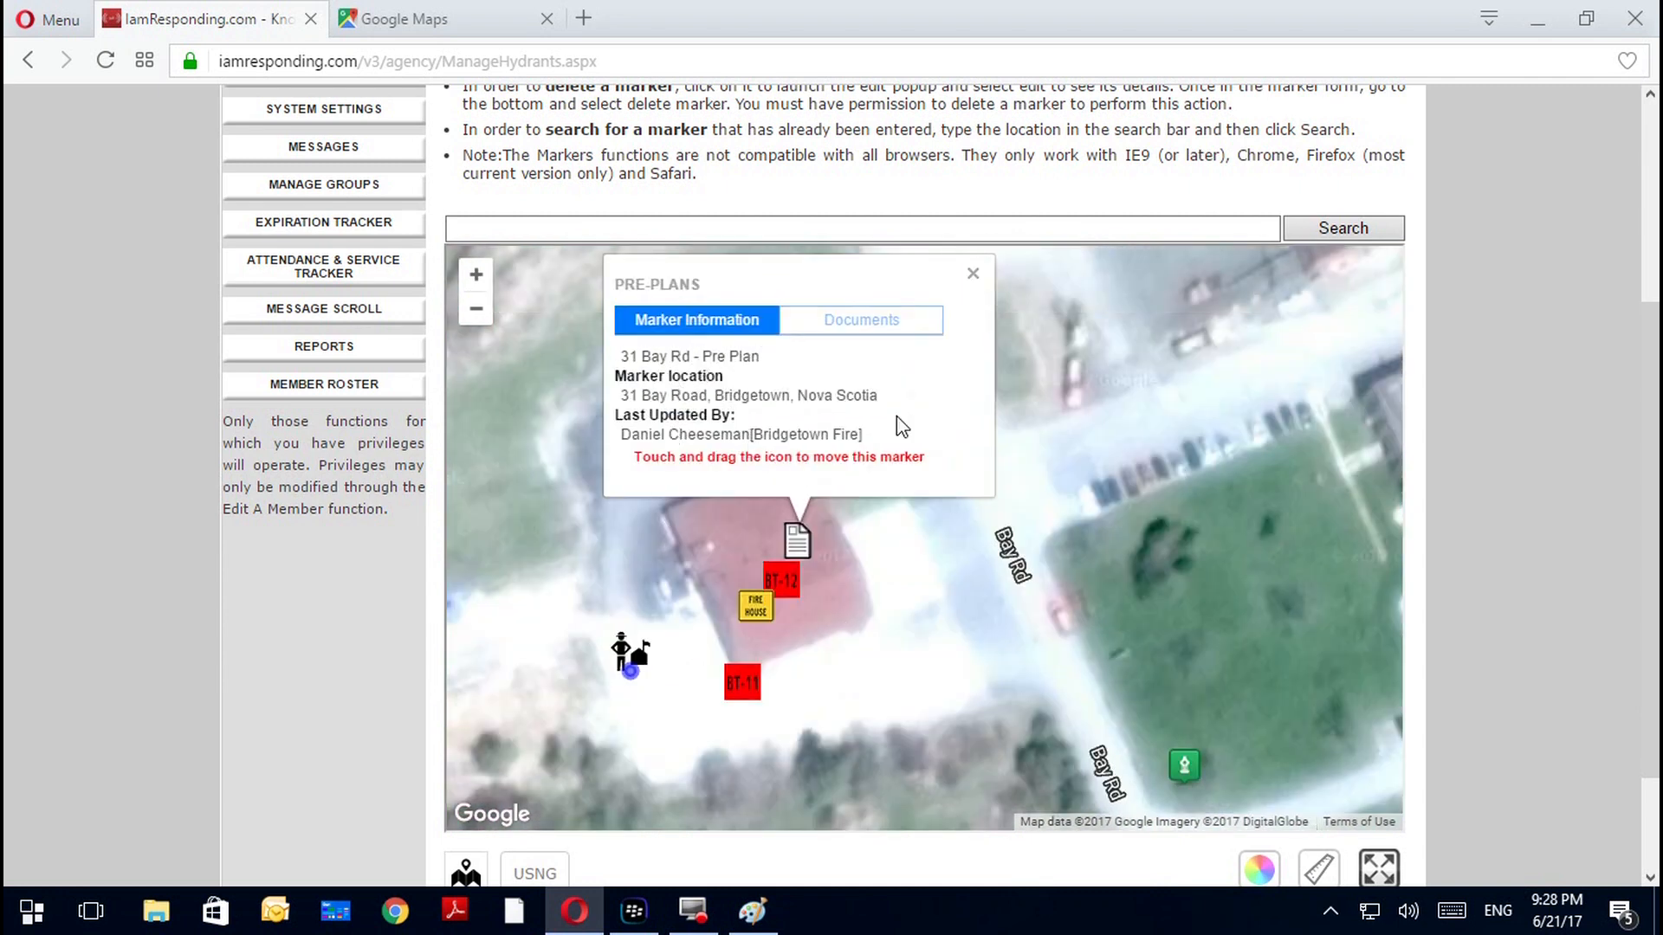
left_click(862, 316)
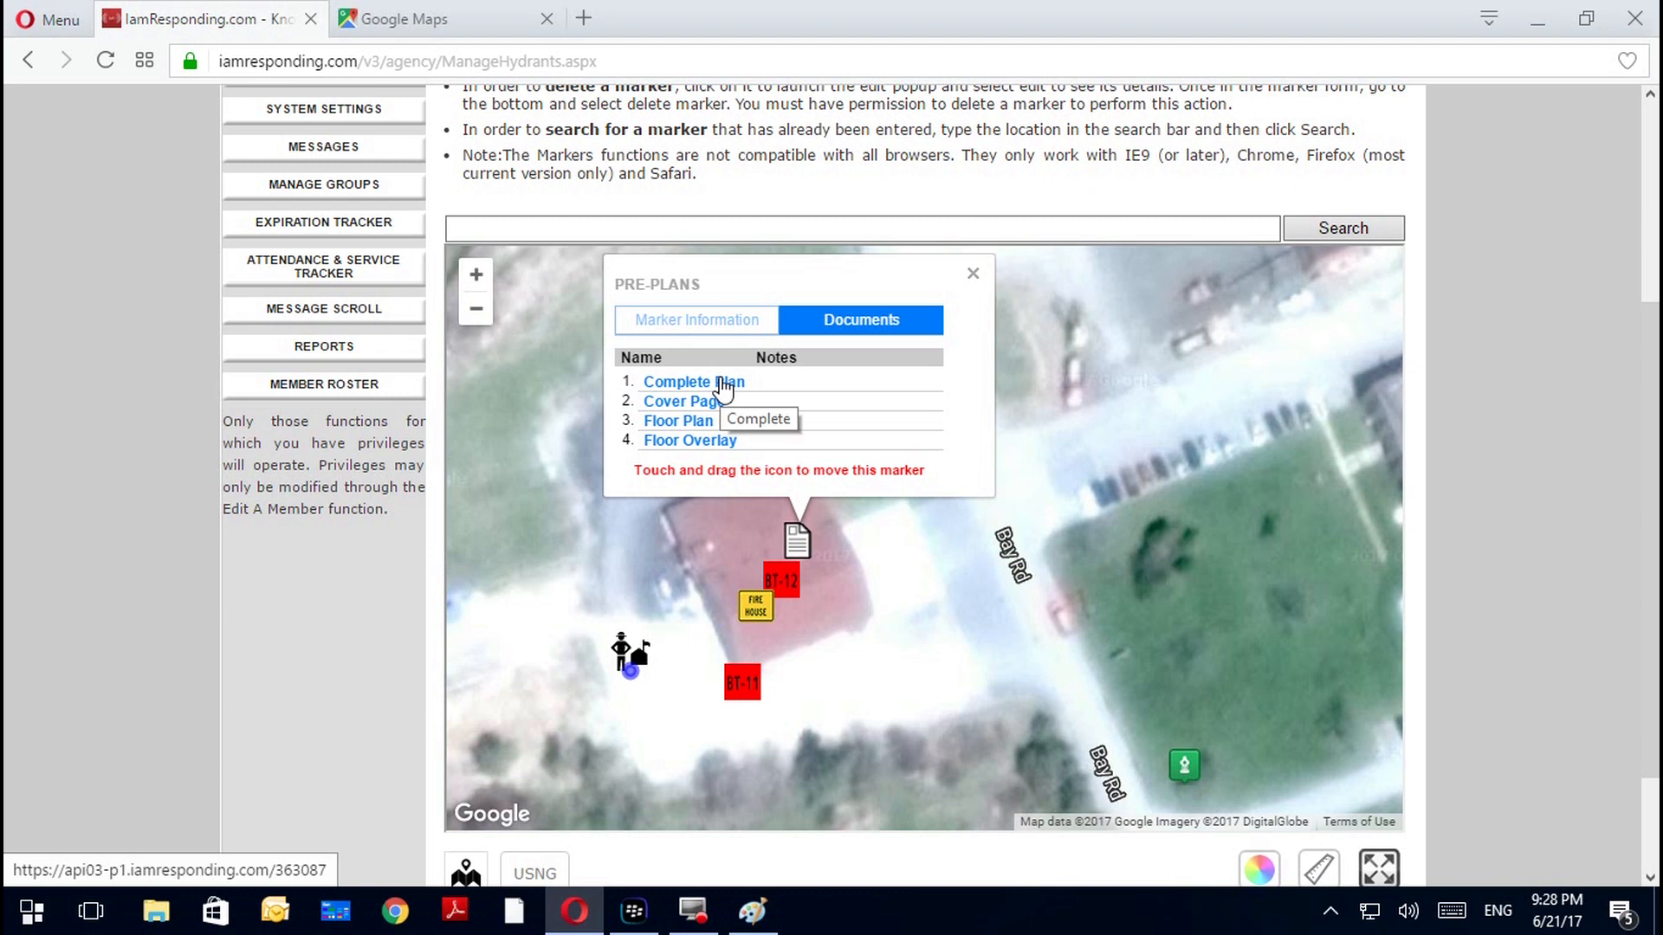
Download the Cover Page document of the fire hall's pre-plan and open the PDF
left_click(691, 402)
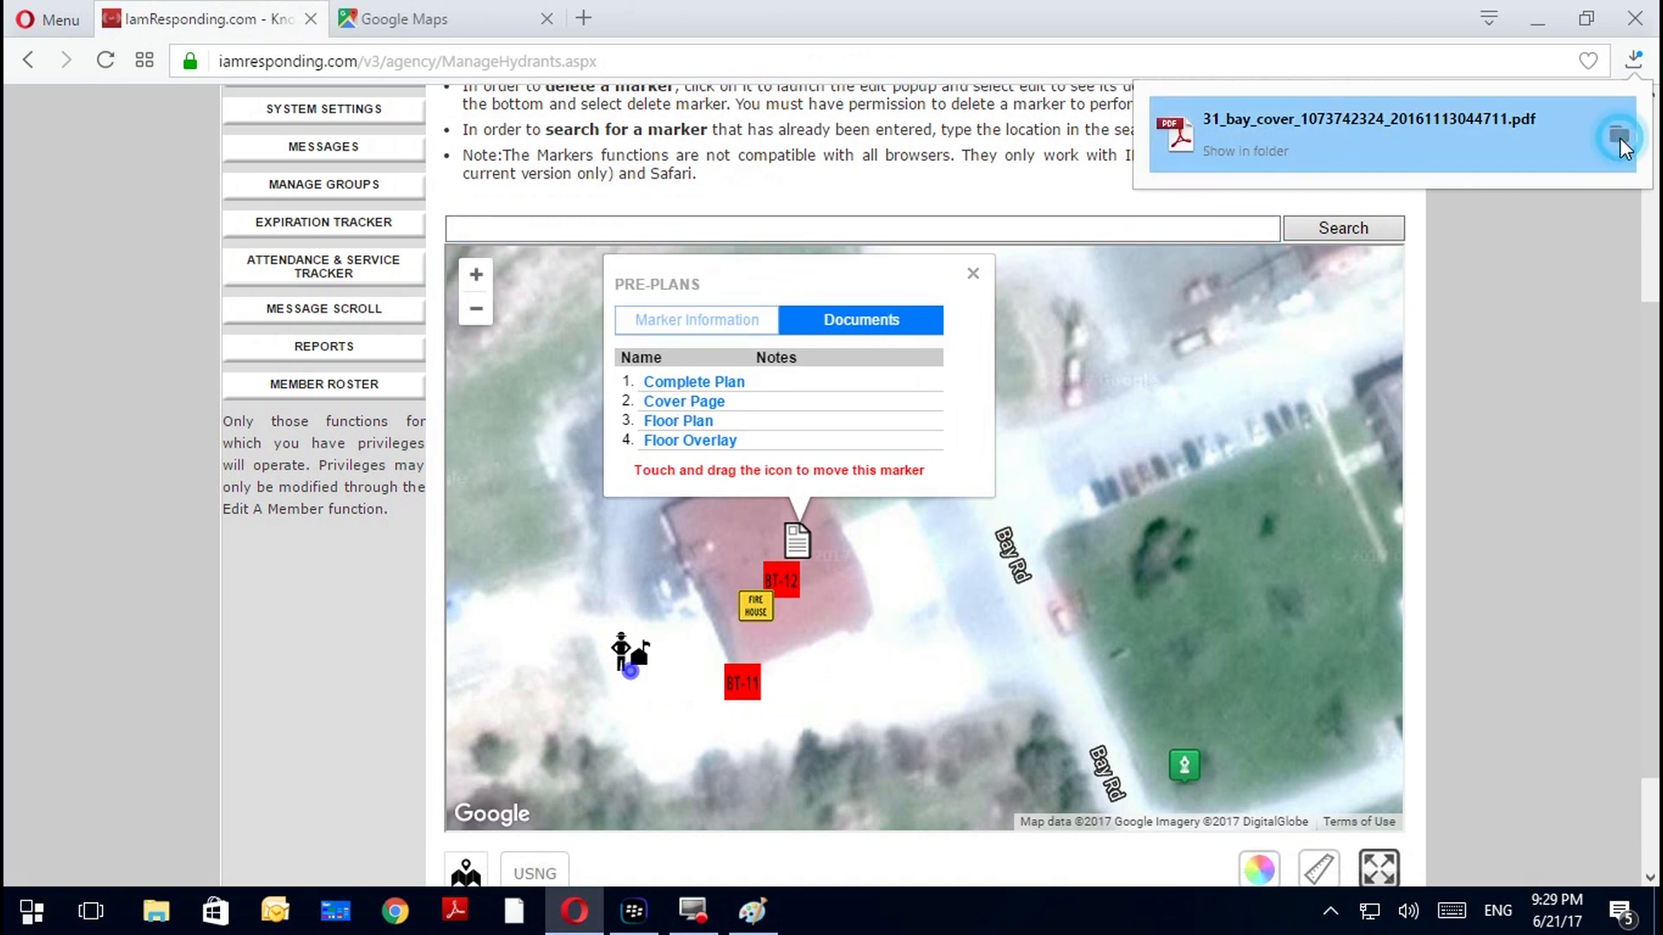
left_click(679, 405)
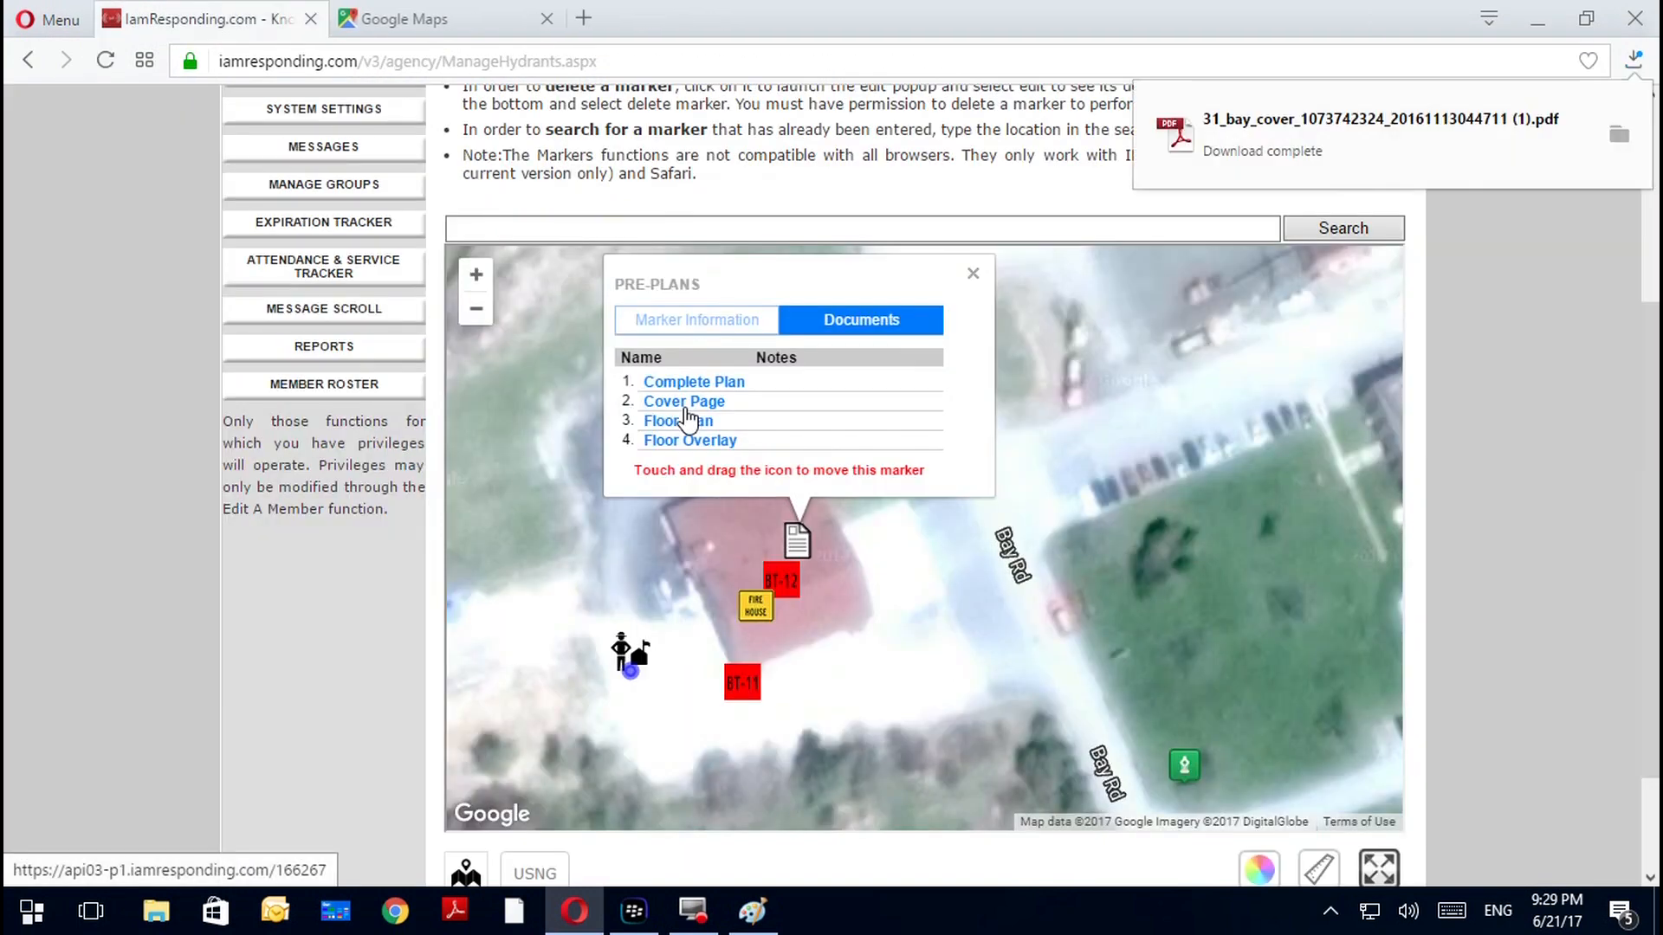
left_click(1352, 132)
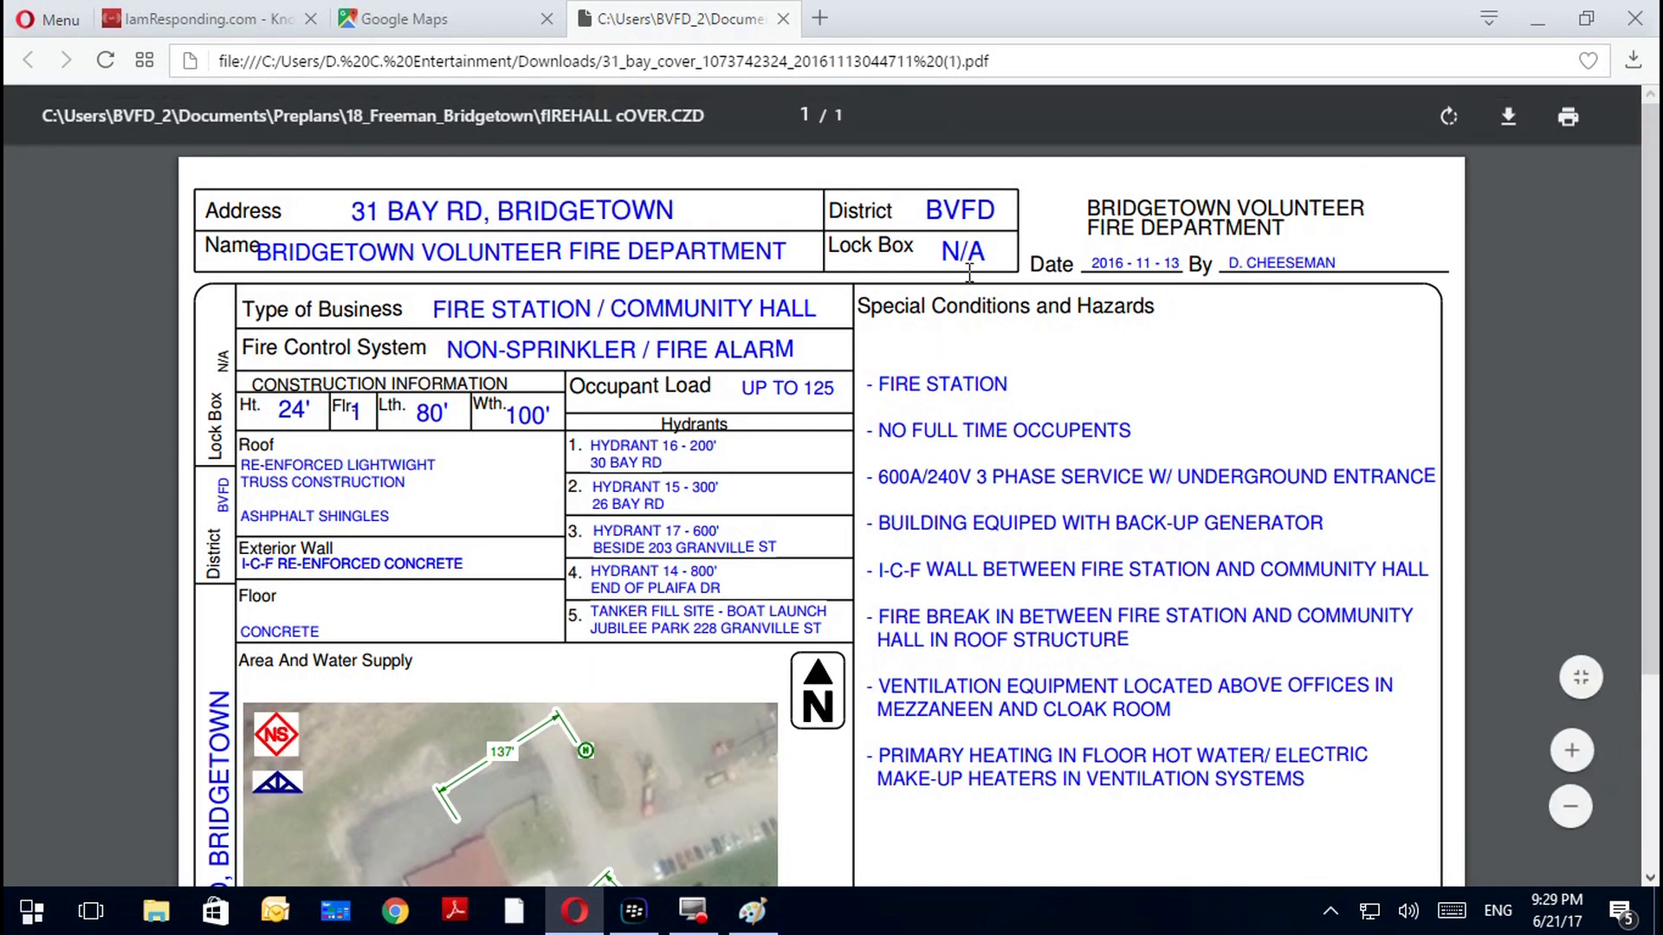
Examine the pre-plan cover page's construction information, including roof and floor details, and the area and water supply image
scroll(1086, 697, "down", 3)
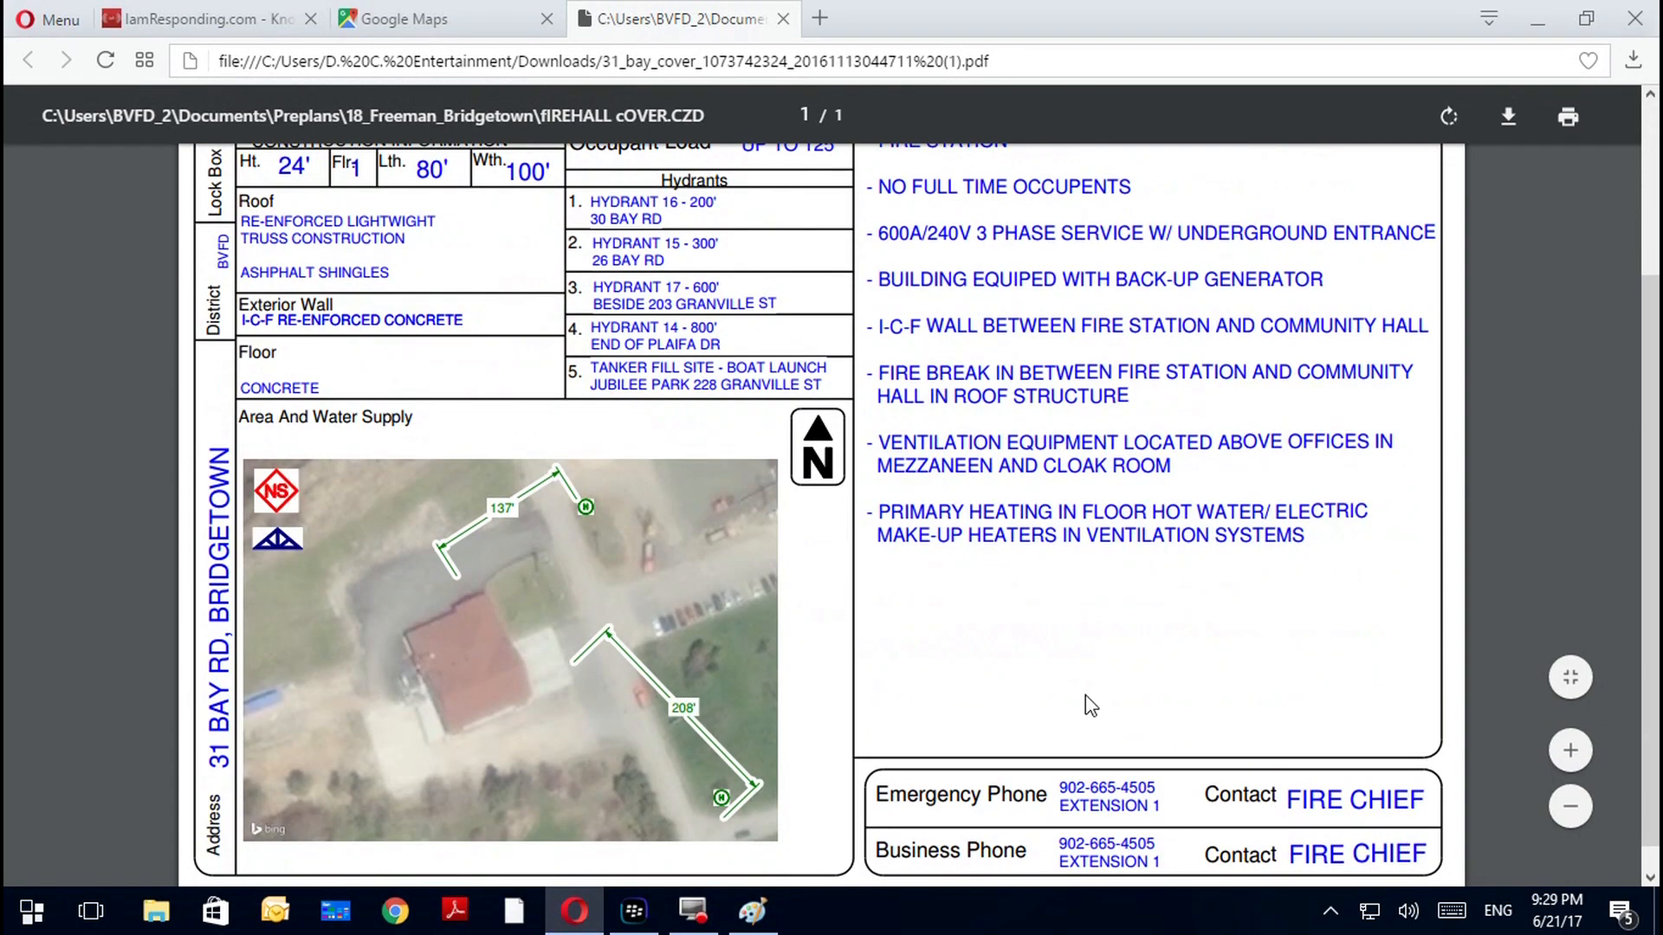
scroll(1089, 706, "up", 3)
scroll(273, 693, "down", 3)
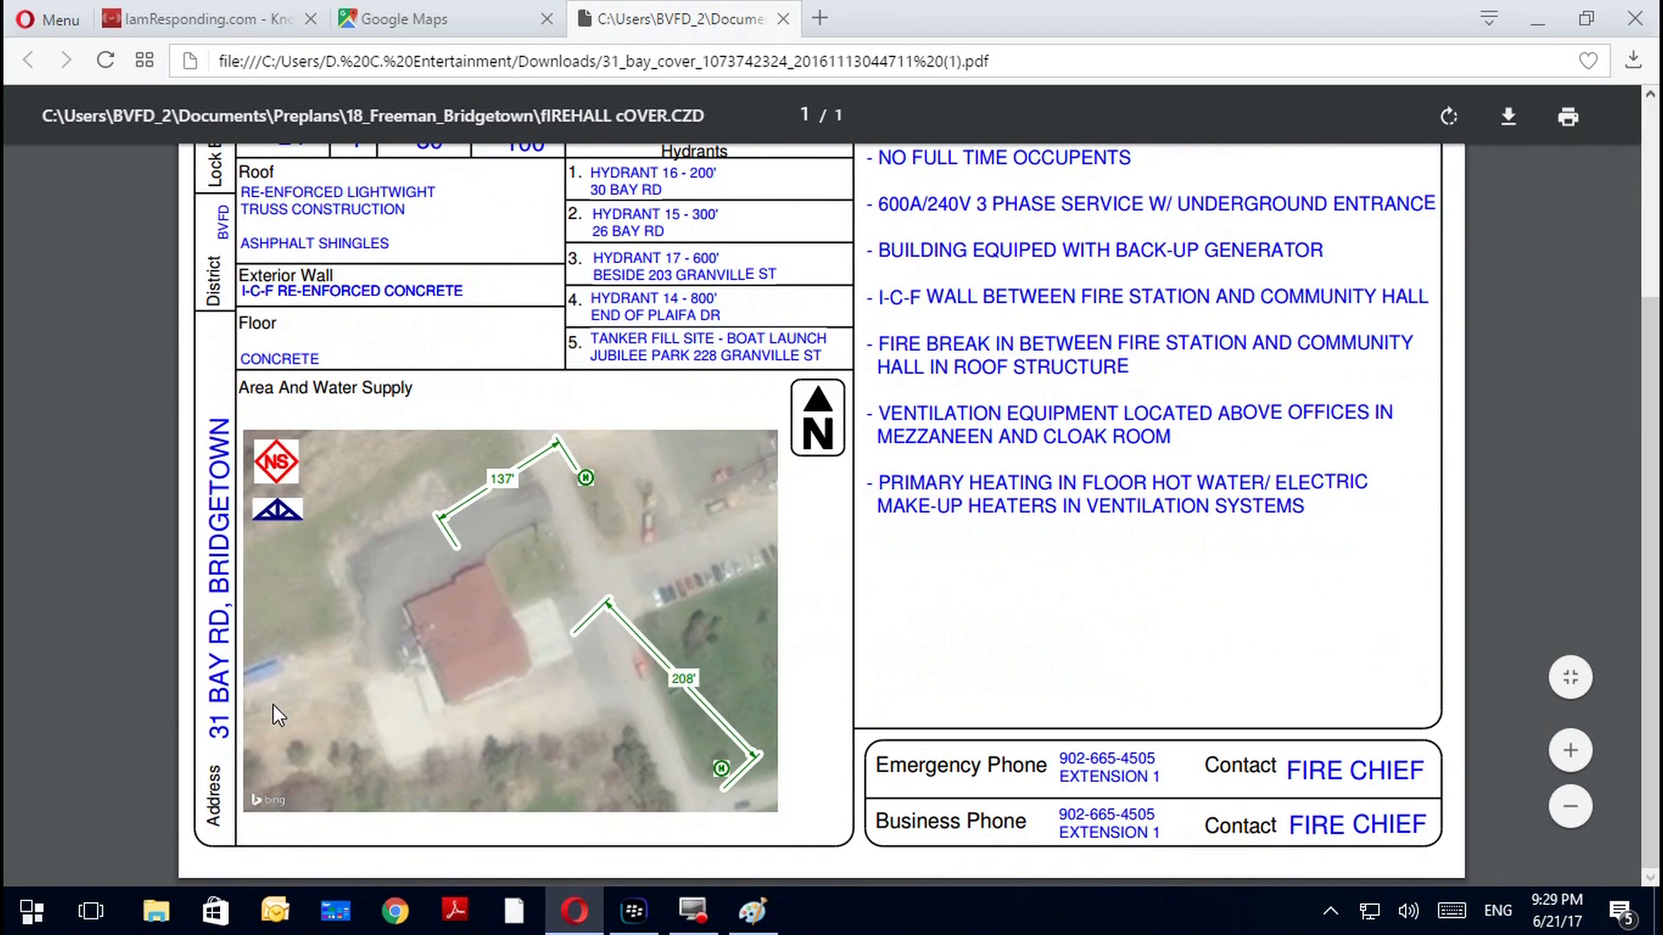
scroll(273, 704, "up", 3)
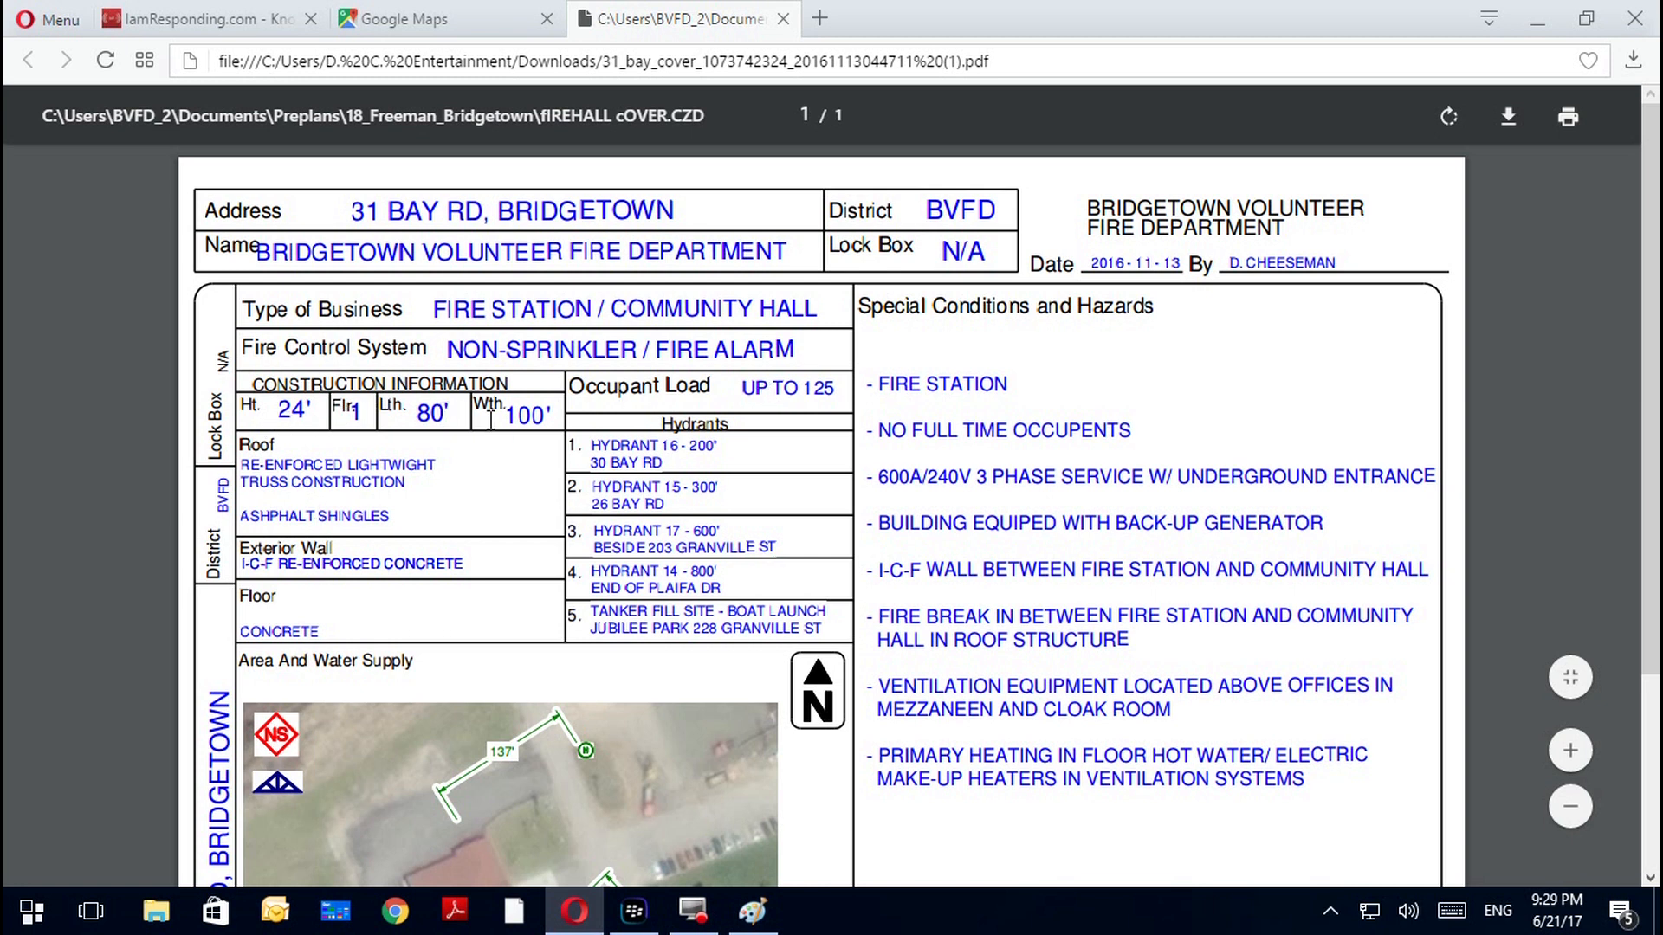
left_click_drag(241, 459, 366, 480)
left_click(336, 631)
left_click_drag(333, 635, 234, 649)
scroll(378, 755, "down", 3)
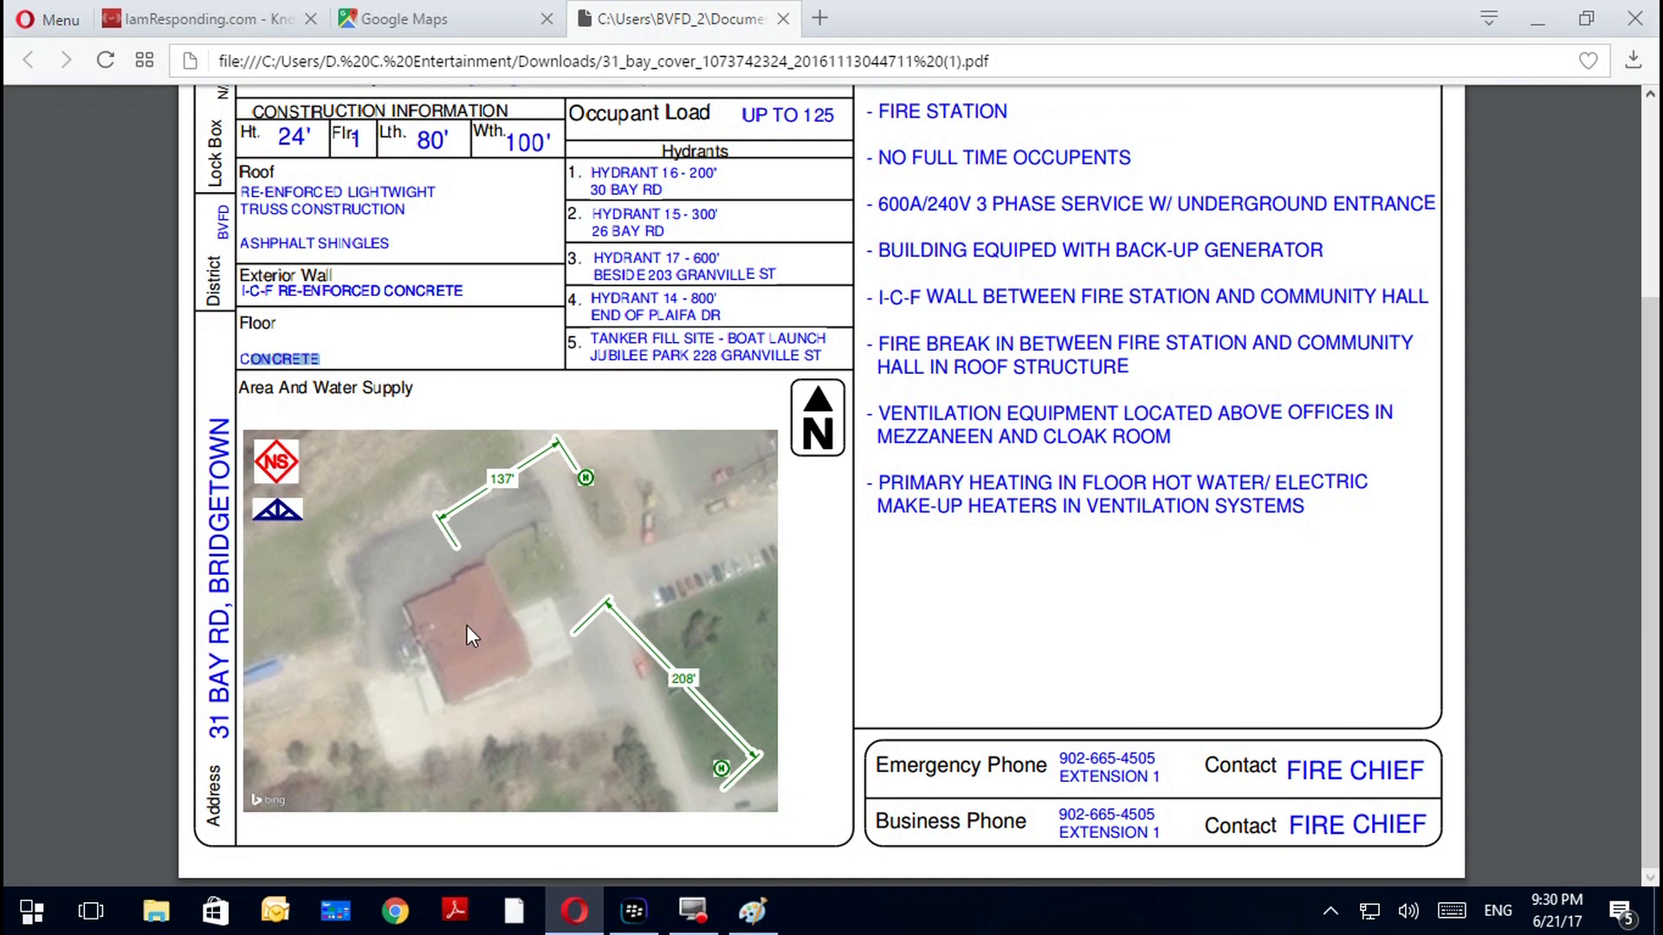
scroll(466, 625, "up", 3)
scroll(470, 684, "down", 3)
scroll(615, 433, "up", 3)
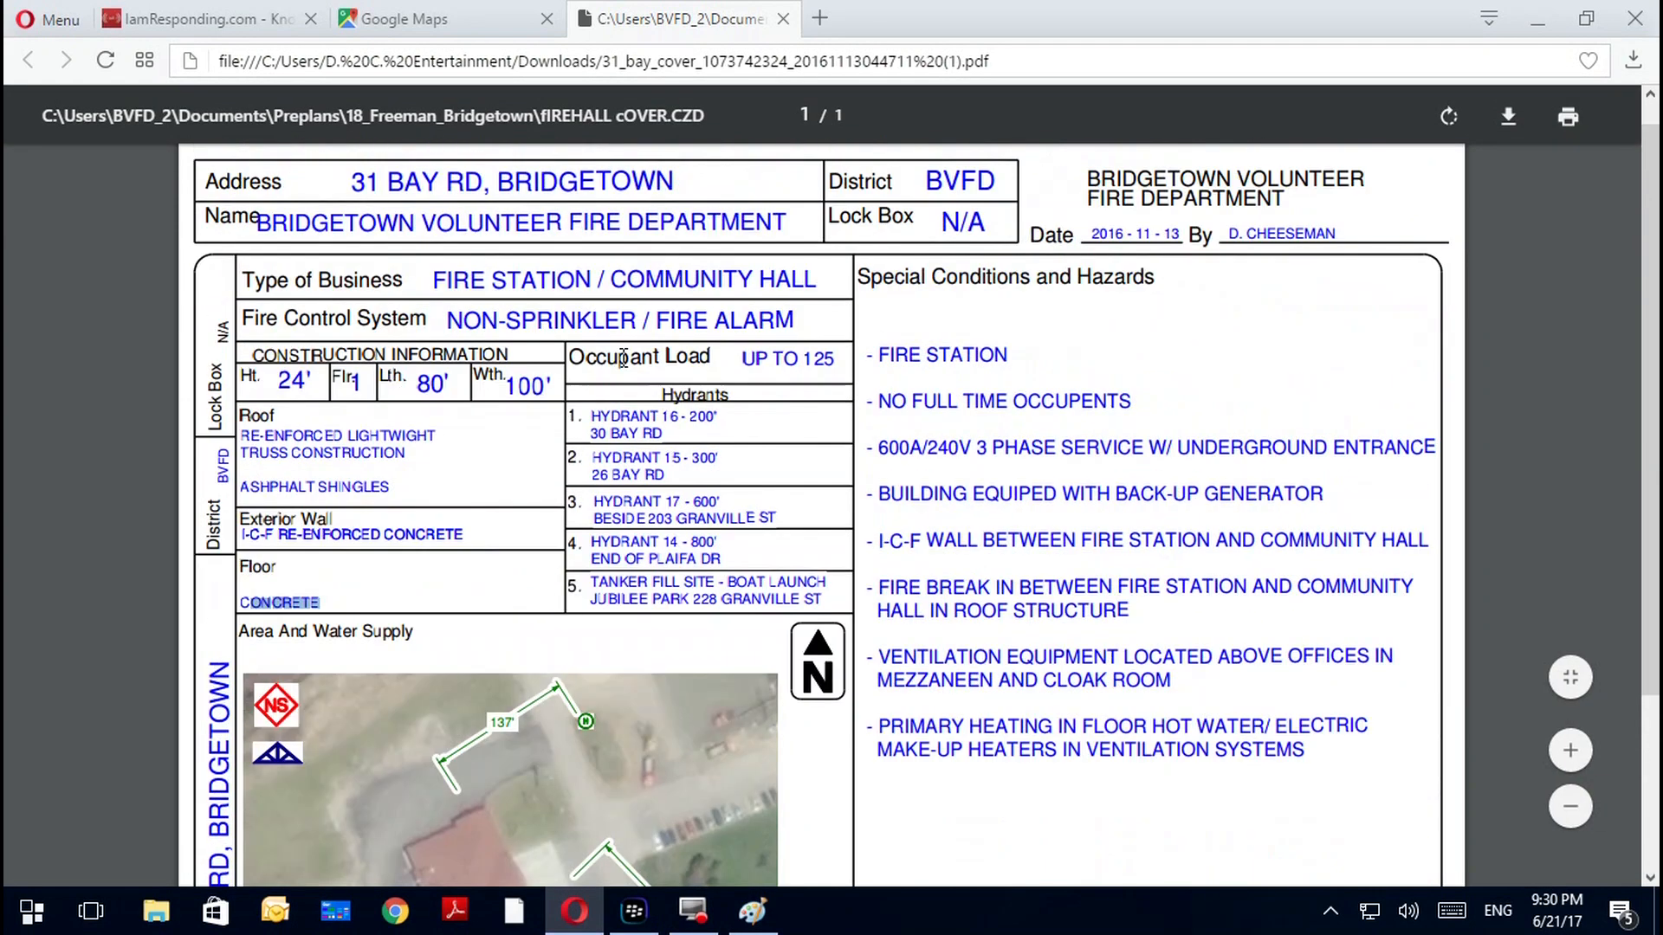
Review the cover page's hydrant list with the tanker fill site, and its special conditions and hazards
left_click_drag(656, 418, 751, 426)
left_click(720, 430)
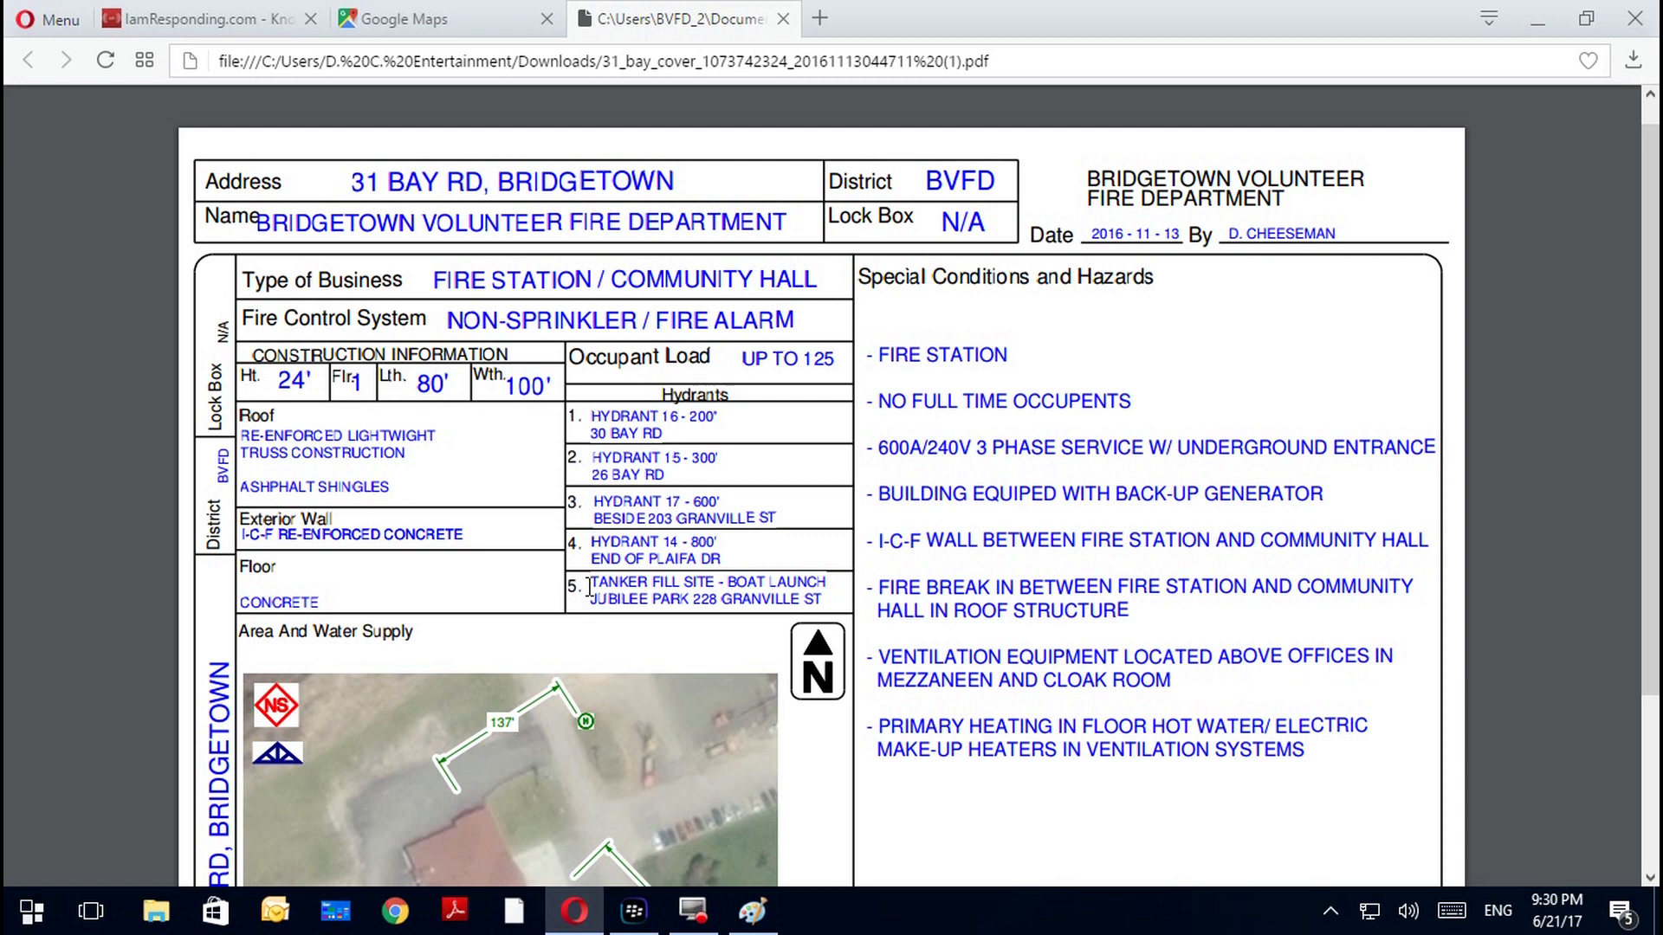
mouse_move(589, 586)
left_mouse_down()
mouse_move(821, 601)
mouse_move(723, 580)
mouse_move(592, 586)
left_mouse_up()
left_click(823, 601)
left_click(592, 586)
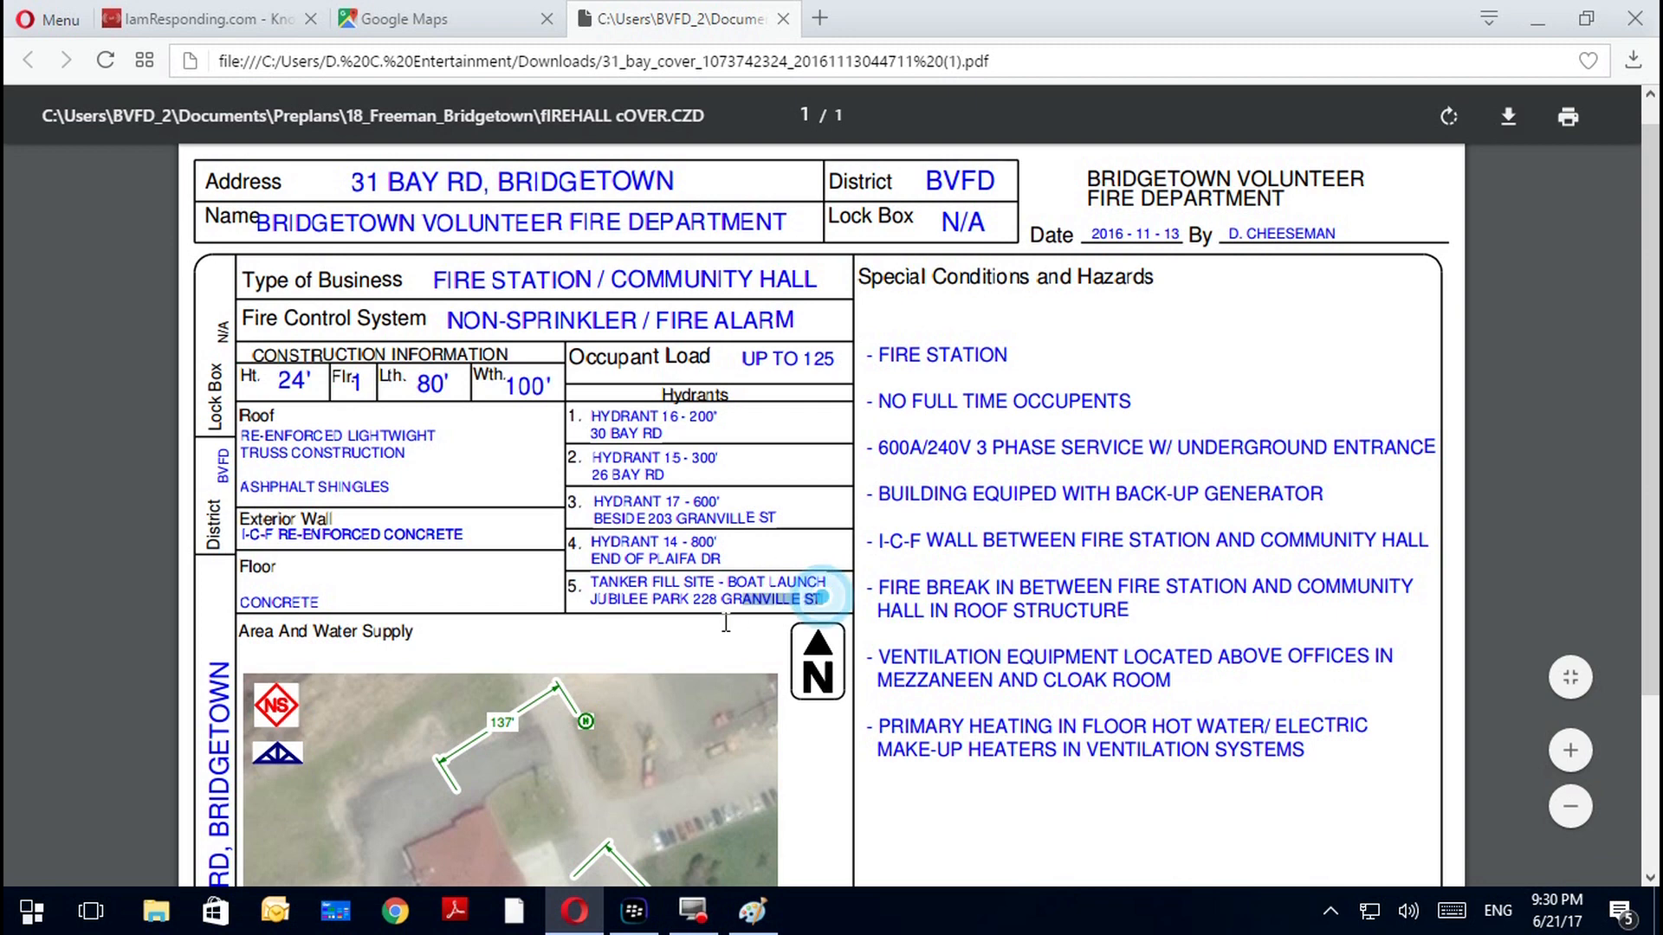
left_click(539, 577)
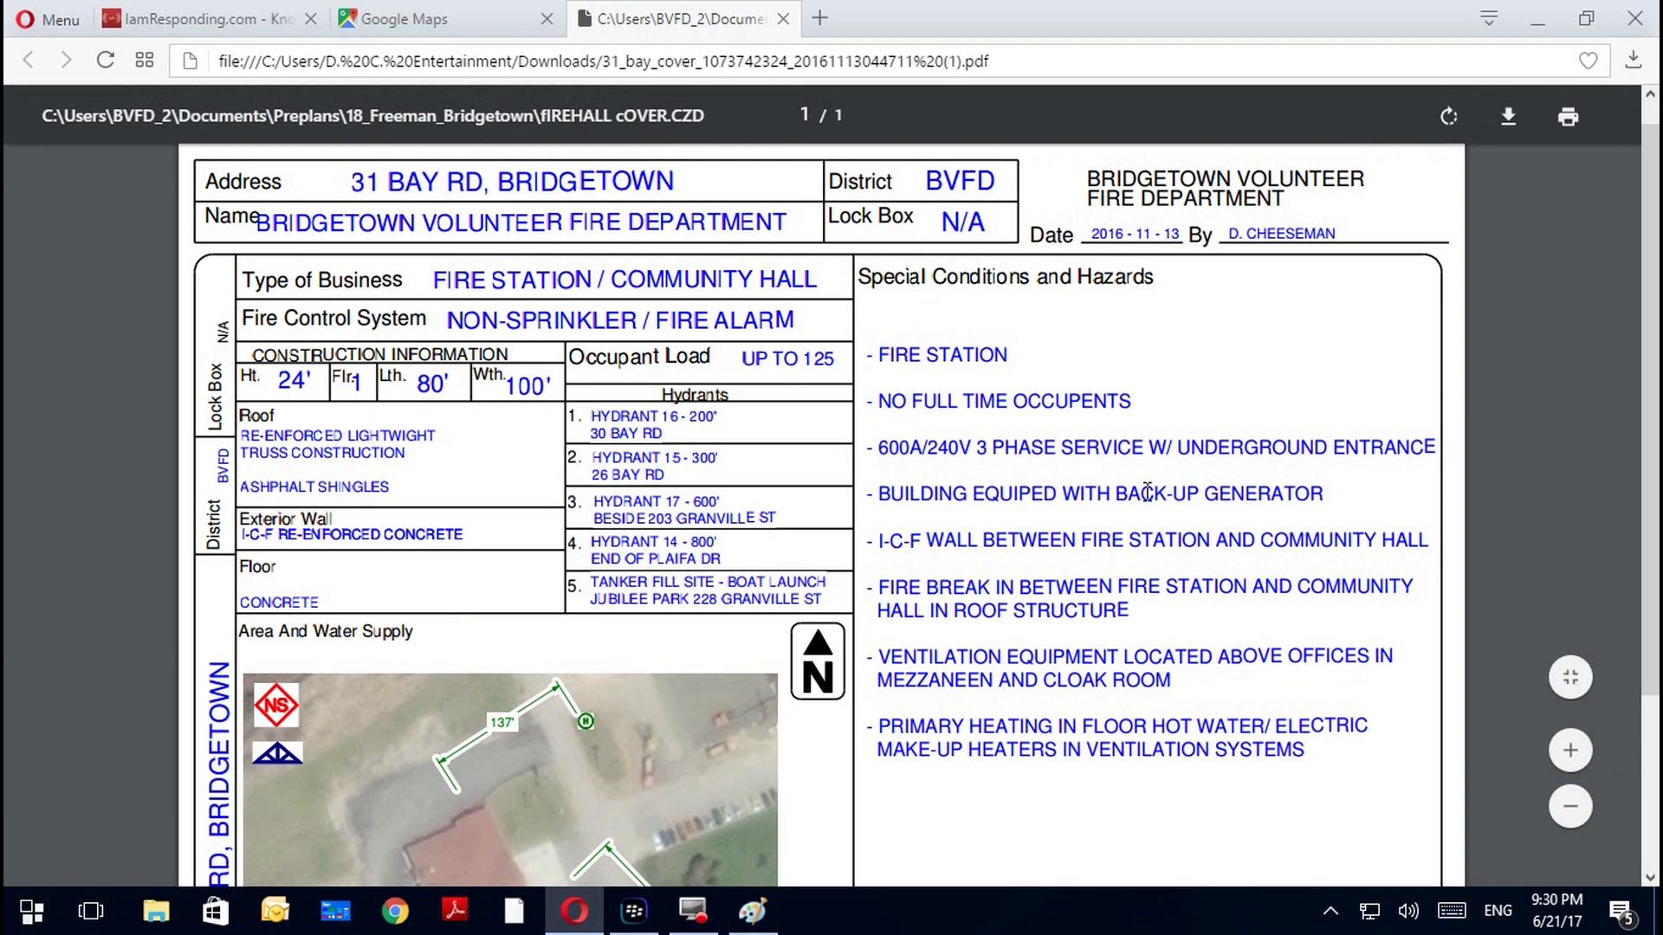
scroll(1056, 816, "down", 1)
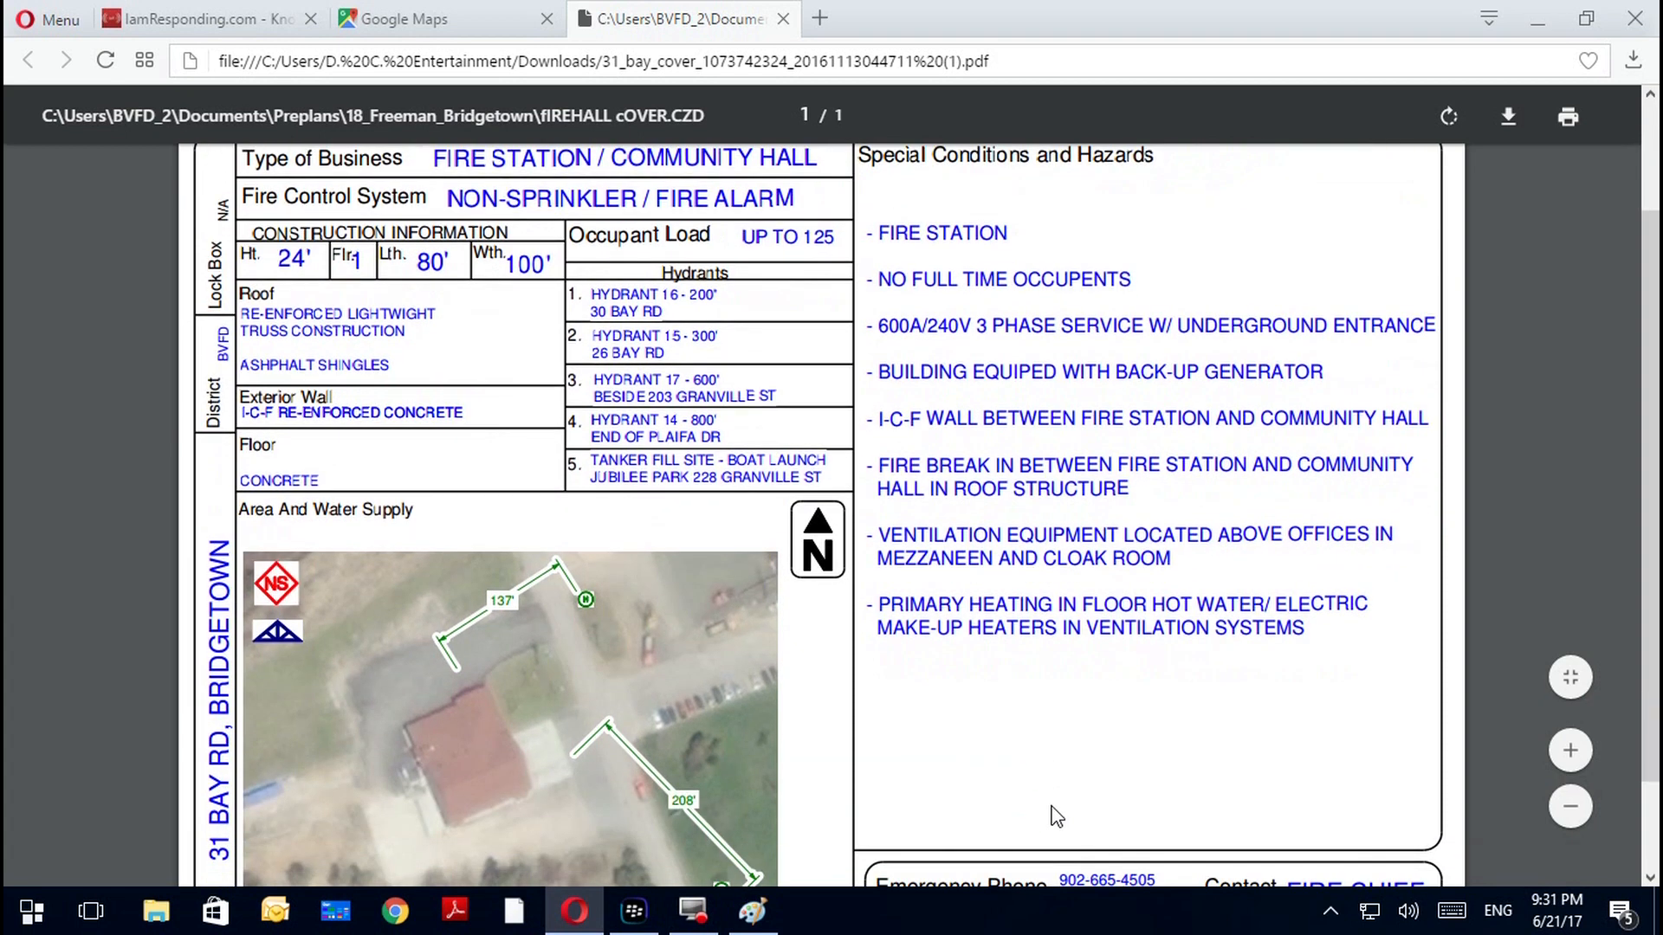
Highlight the cover page's electrical service, back-up generator and fire break entries under Special Conditions and Hazards
left_click(872, 319)
left_click_drag(872, 319, 1427, 337)
left_click(1385, 368)
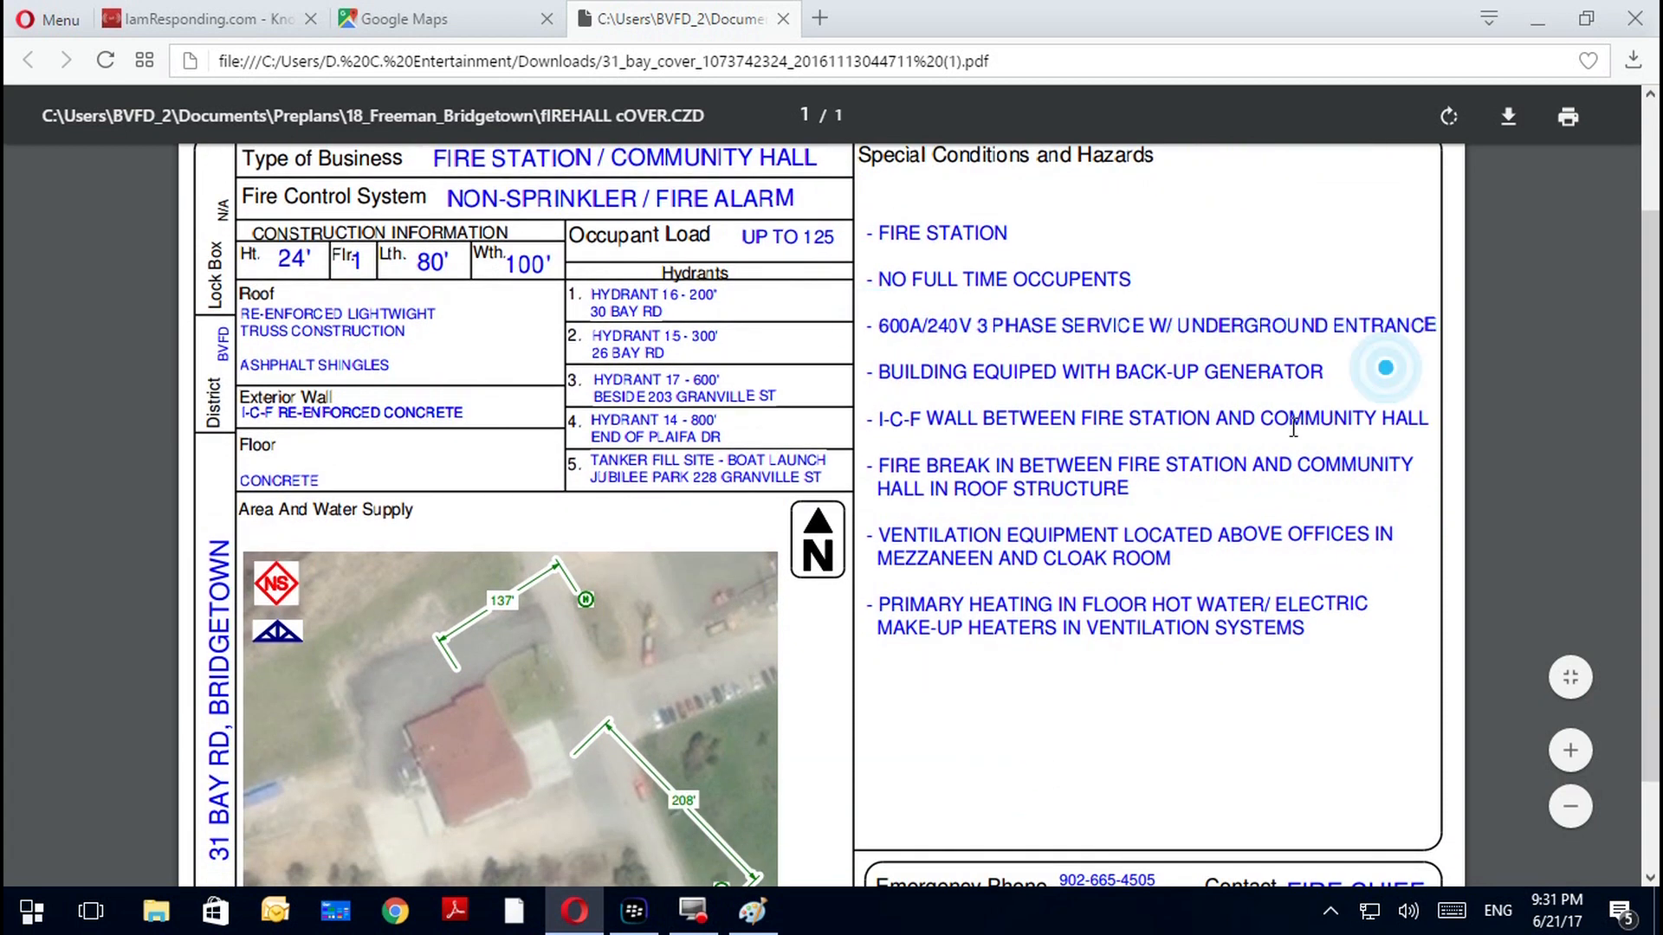
left_click_drag(877, 378, 1375, 387)
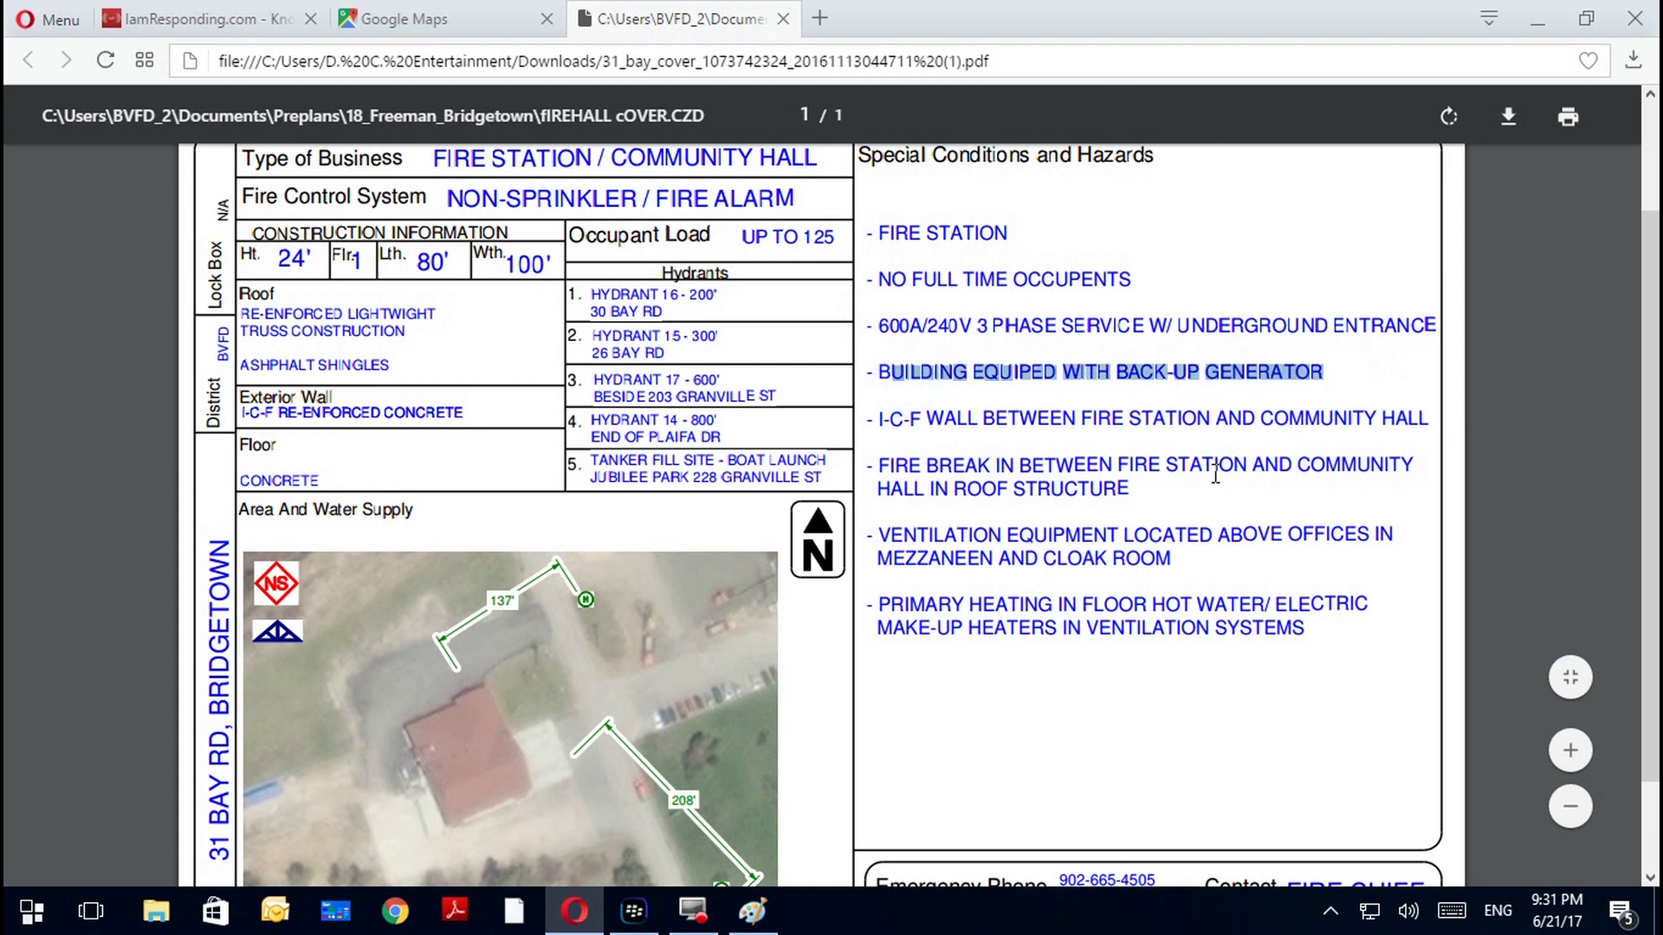
left_click_drag(878, 468, 1184, 487)
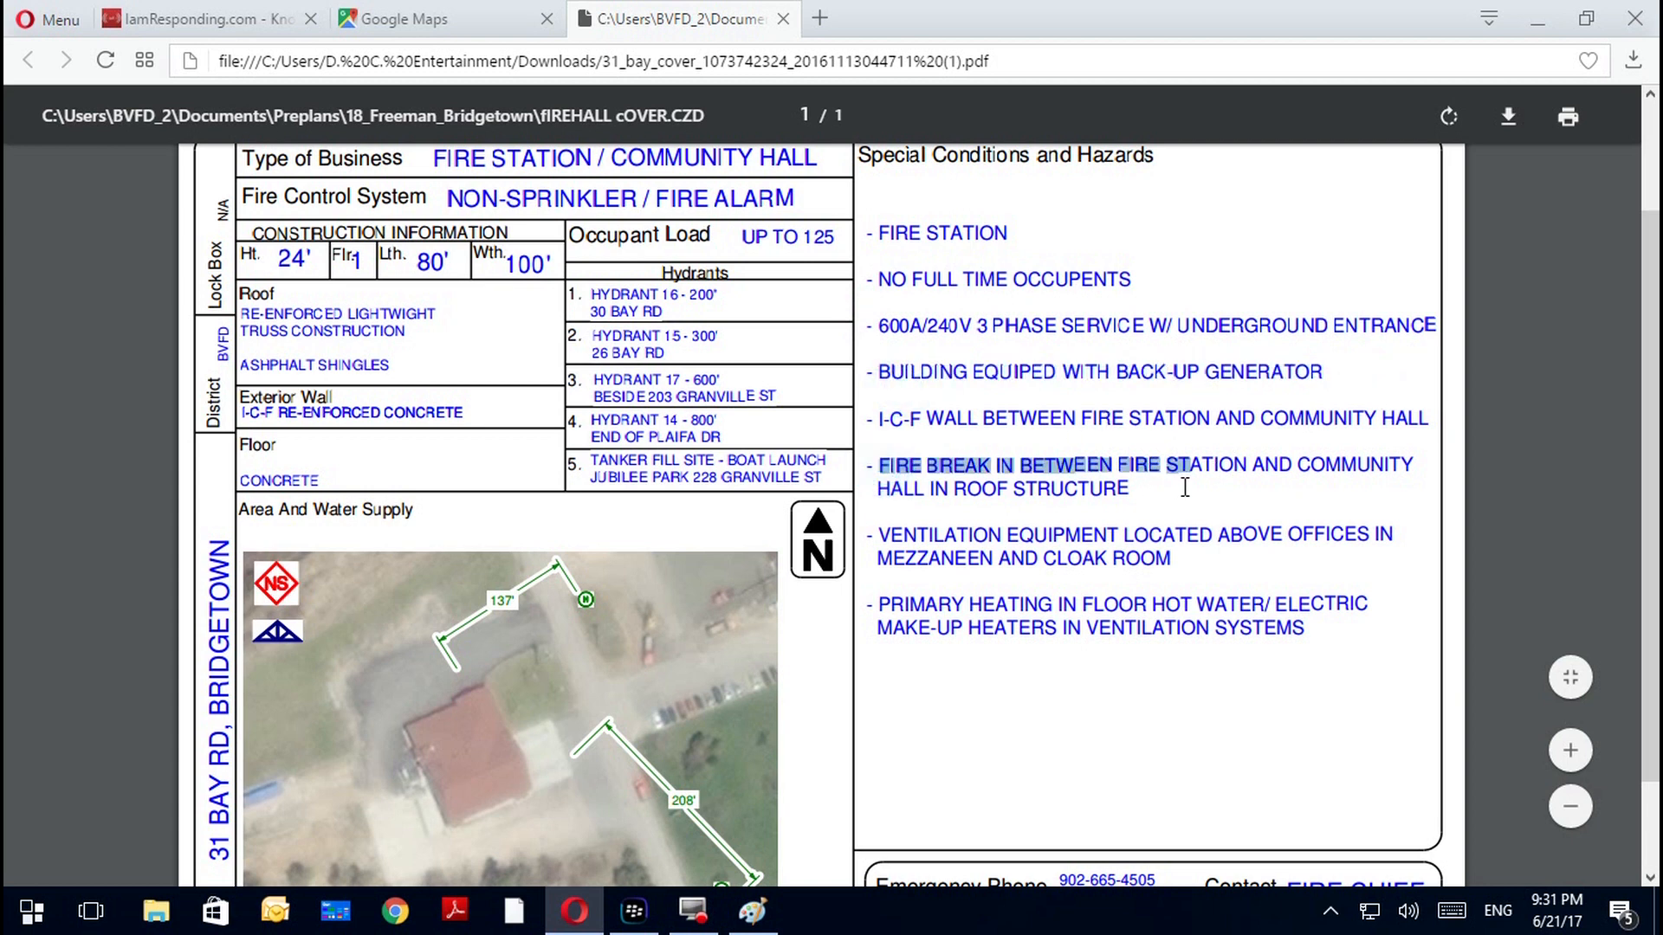
left_click(1185, 487)
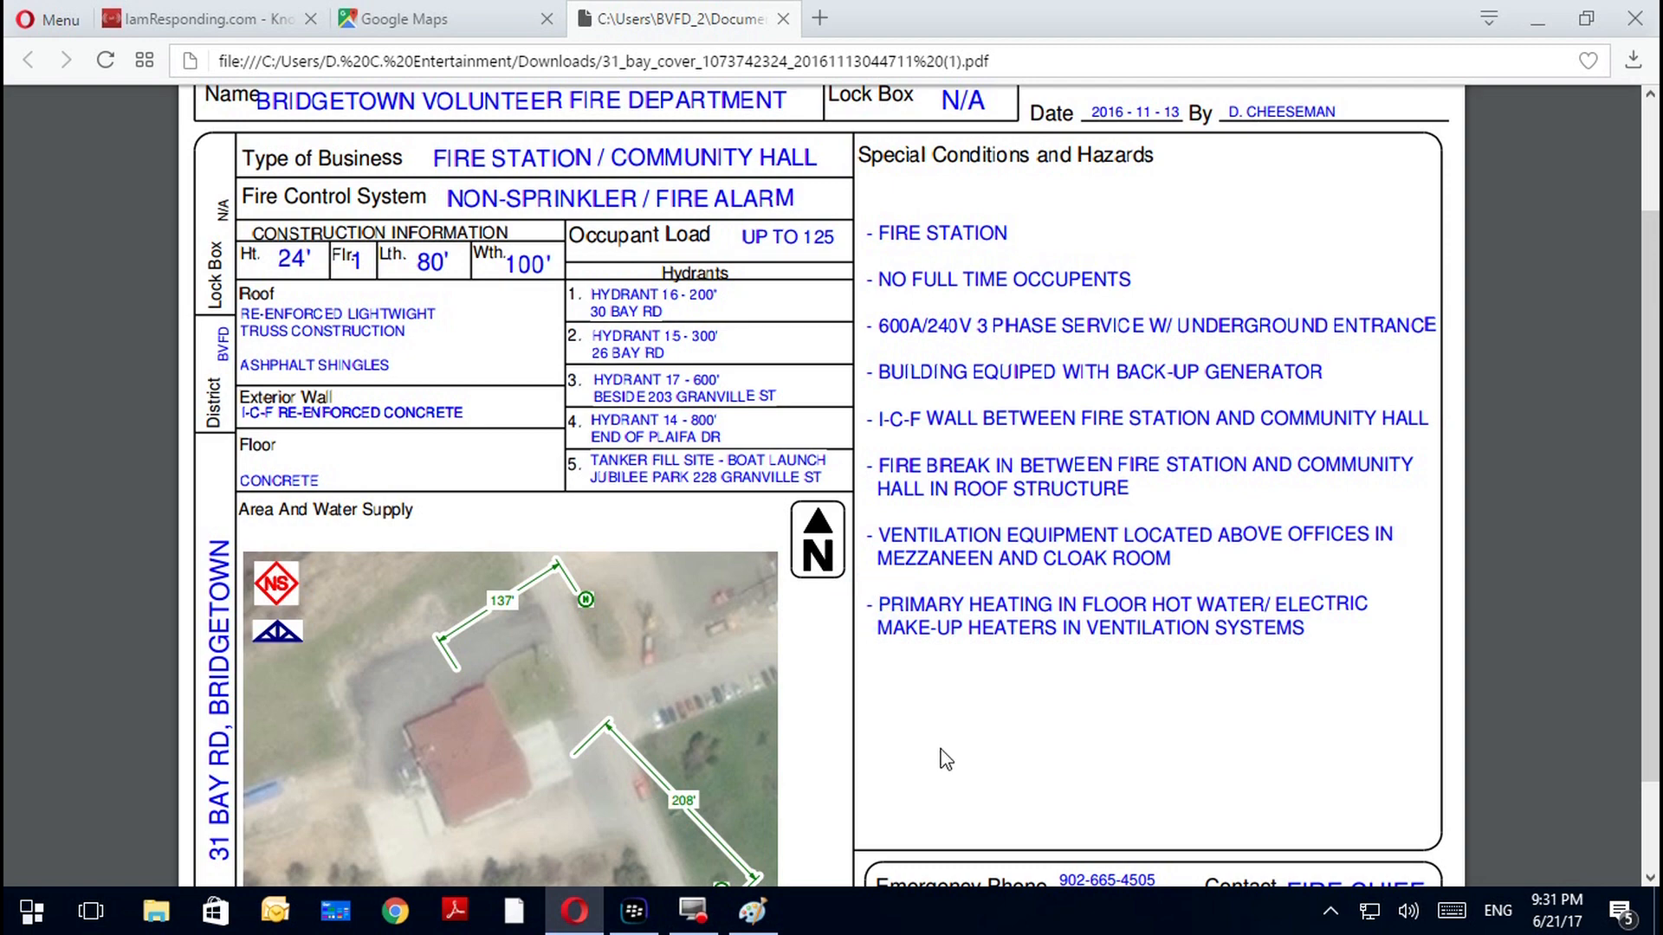
Examine the emergency and business contacts on the cover page and look over the complete page again
scroll(946, 760, "down", 2)
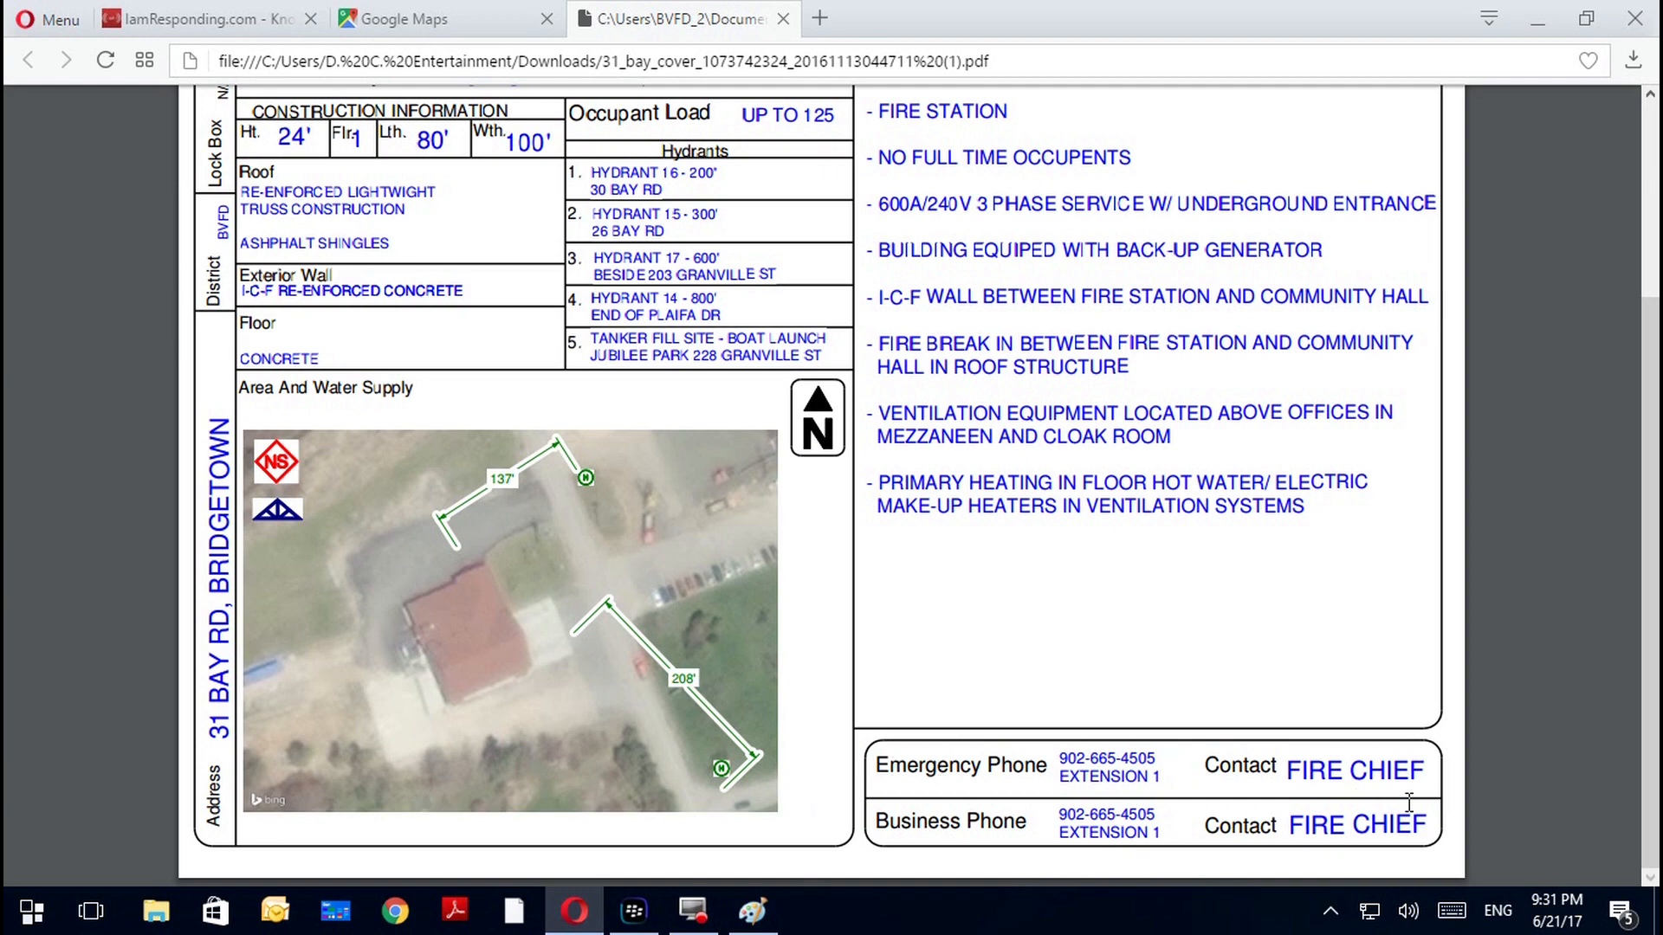
scroll(792, 646, "up", 4)
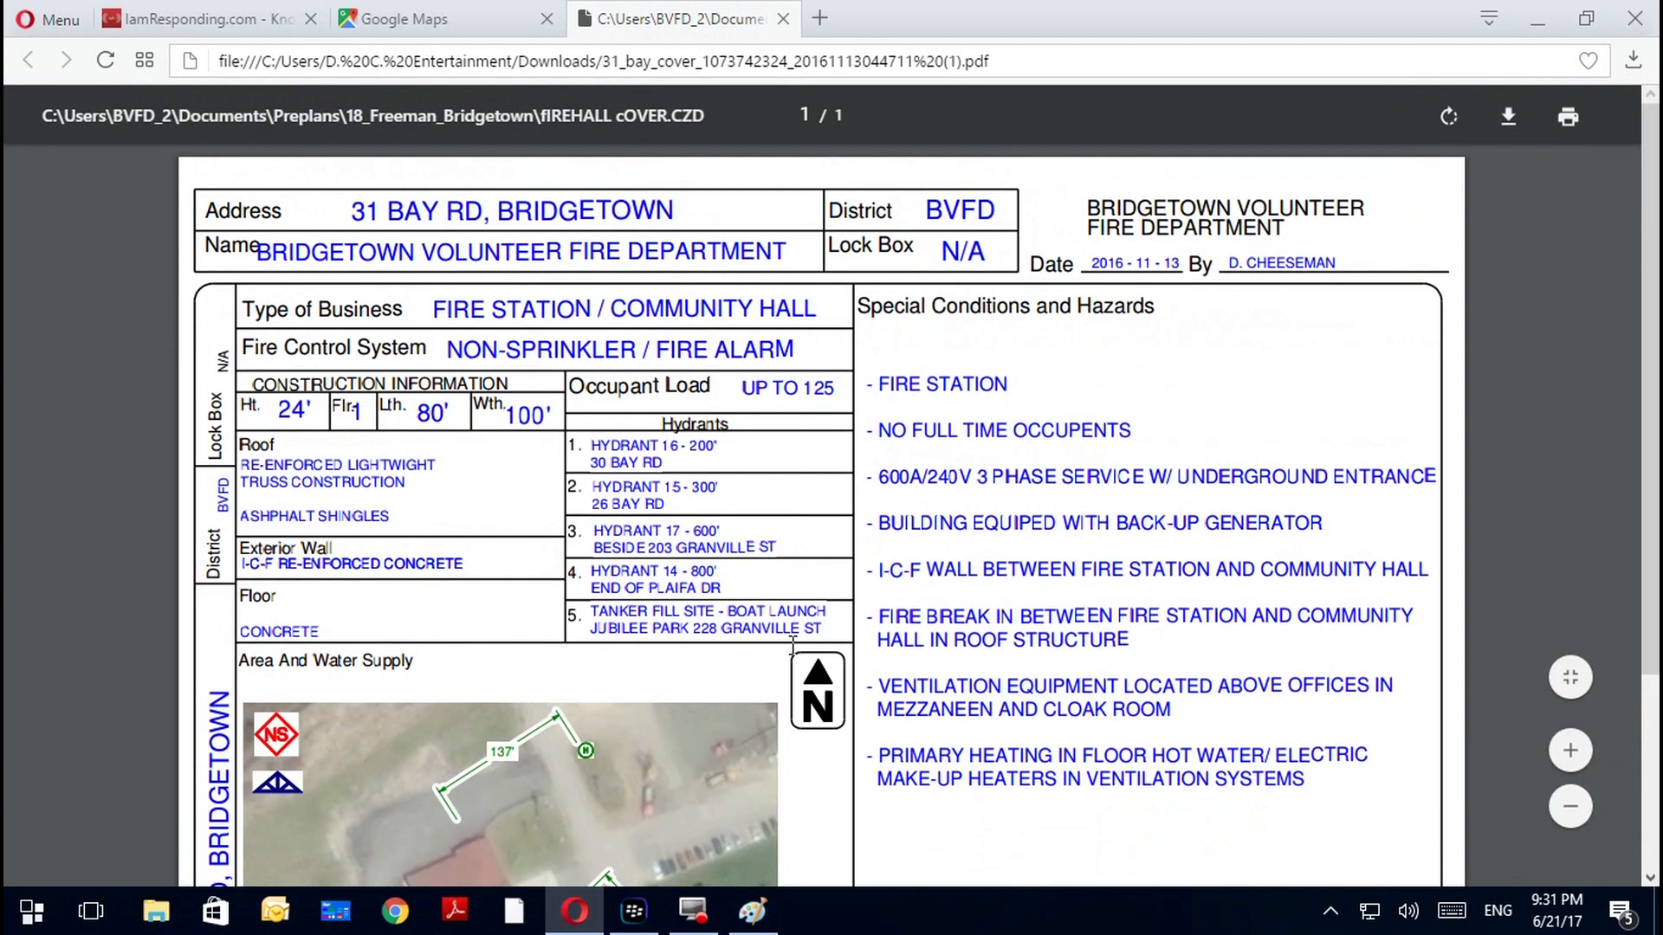
scroll(684, 699, "down", 4)
scroll(412, 715, "up", 4)
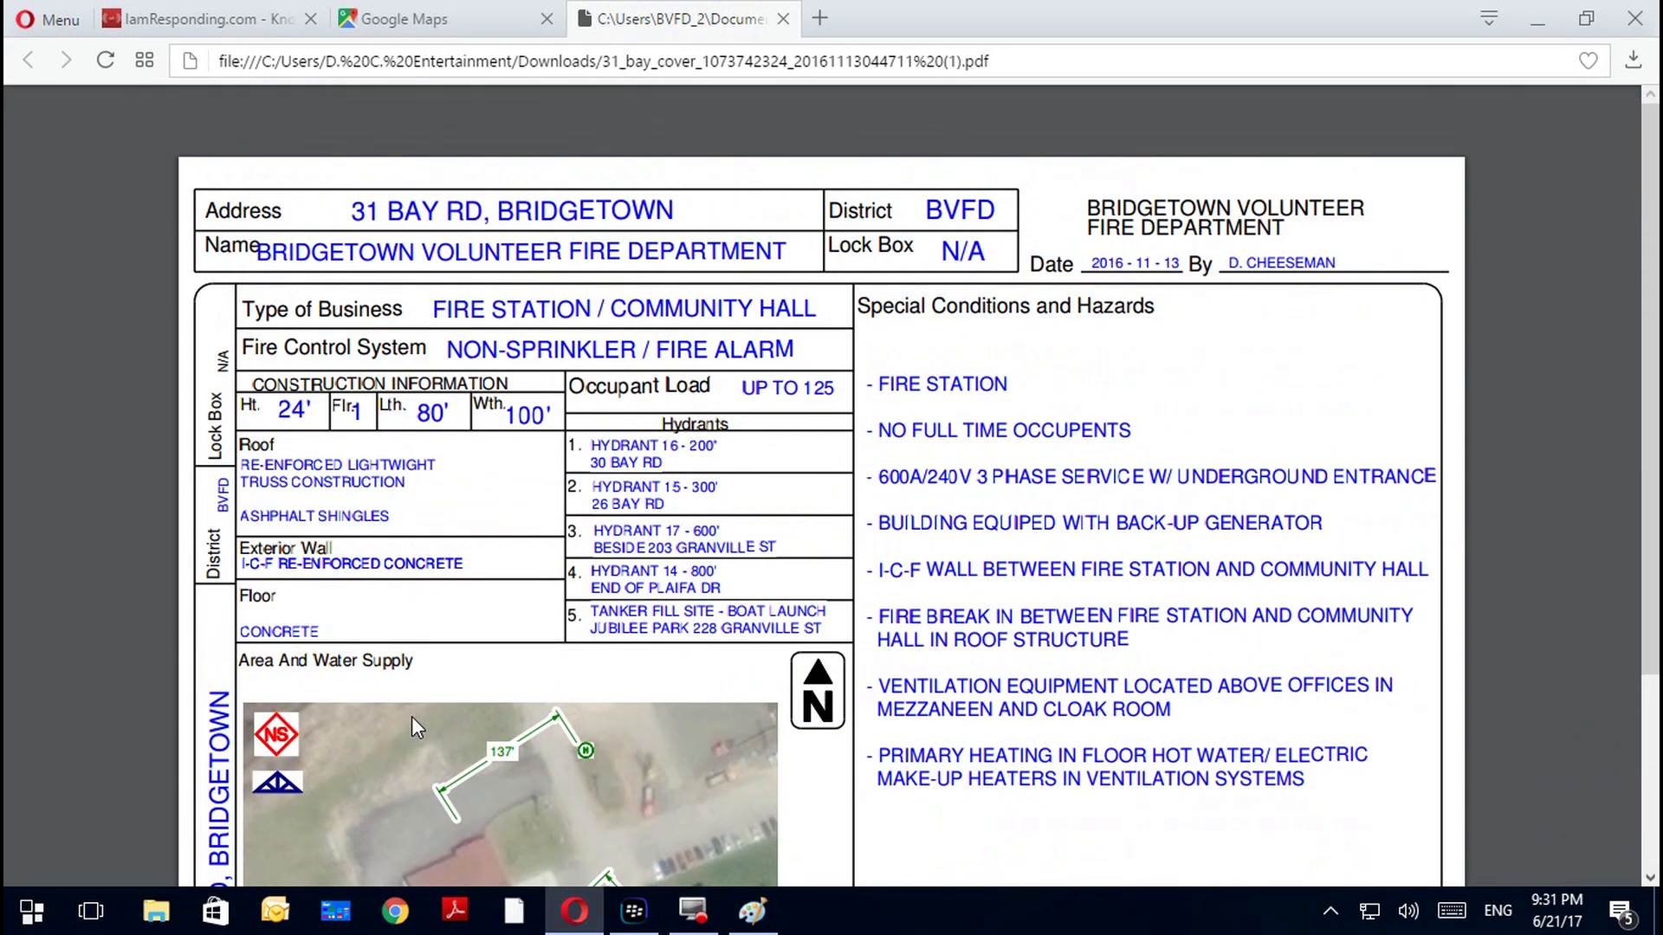
Close the cover page, download the Floor Plan document from the pre-plan marker and open the PDF
left_click(783, 19)
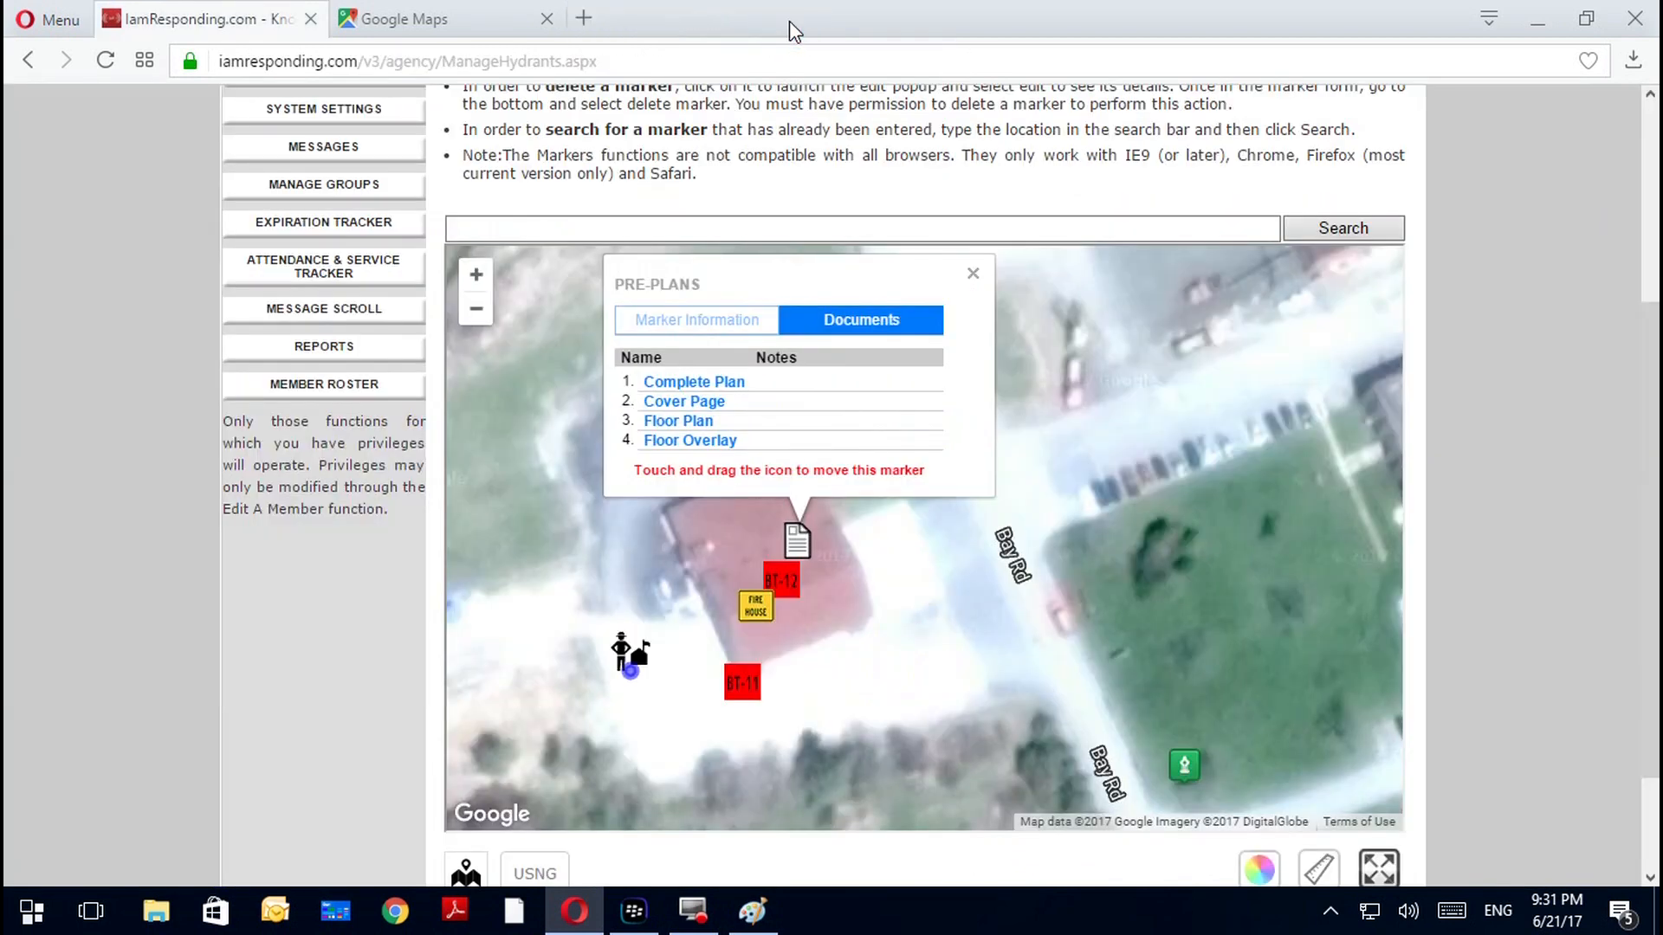
left_click(661, 422)
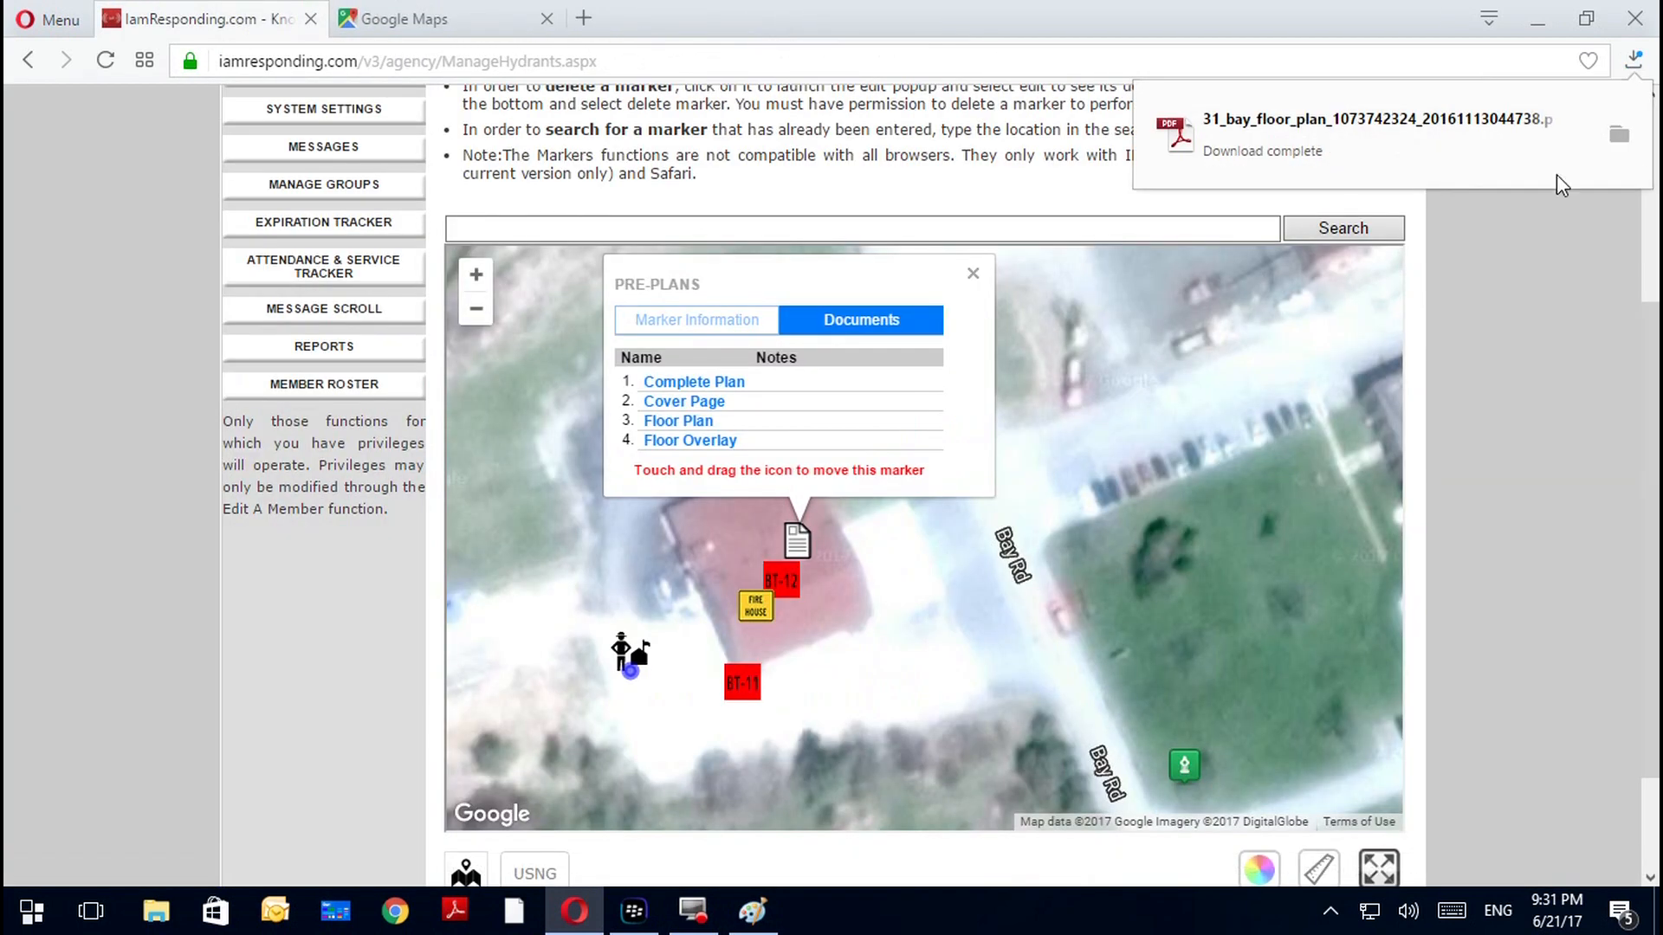
left_click(1364, 133)
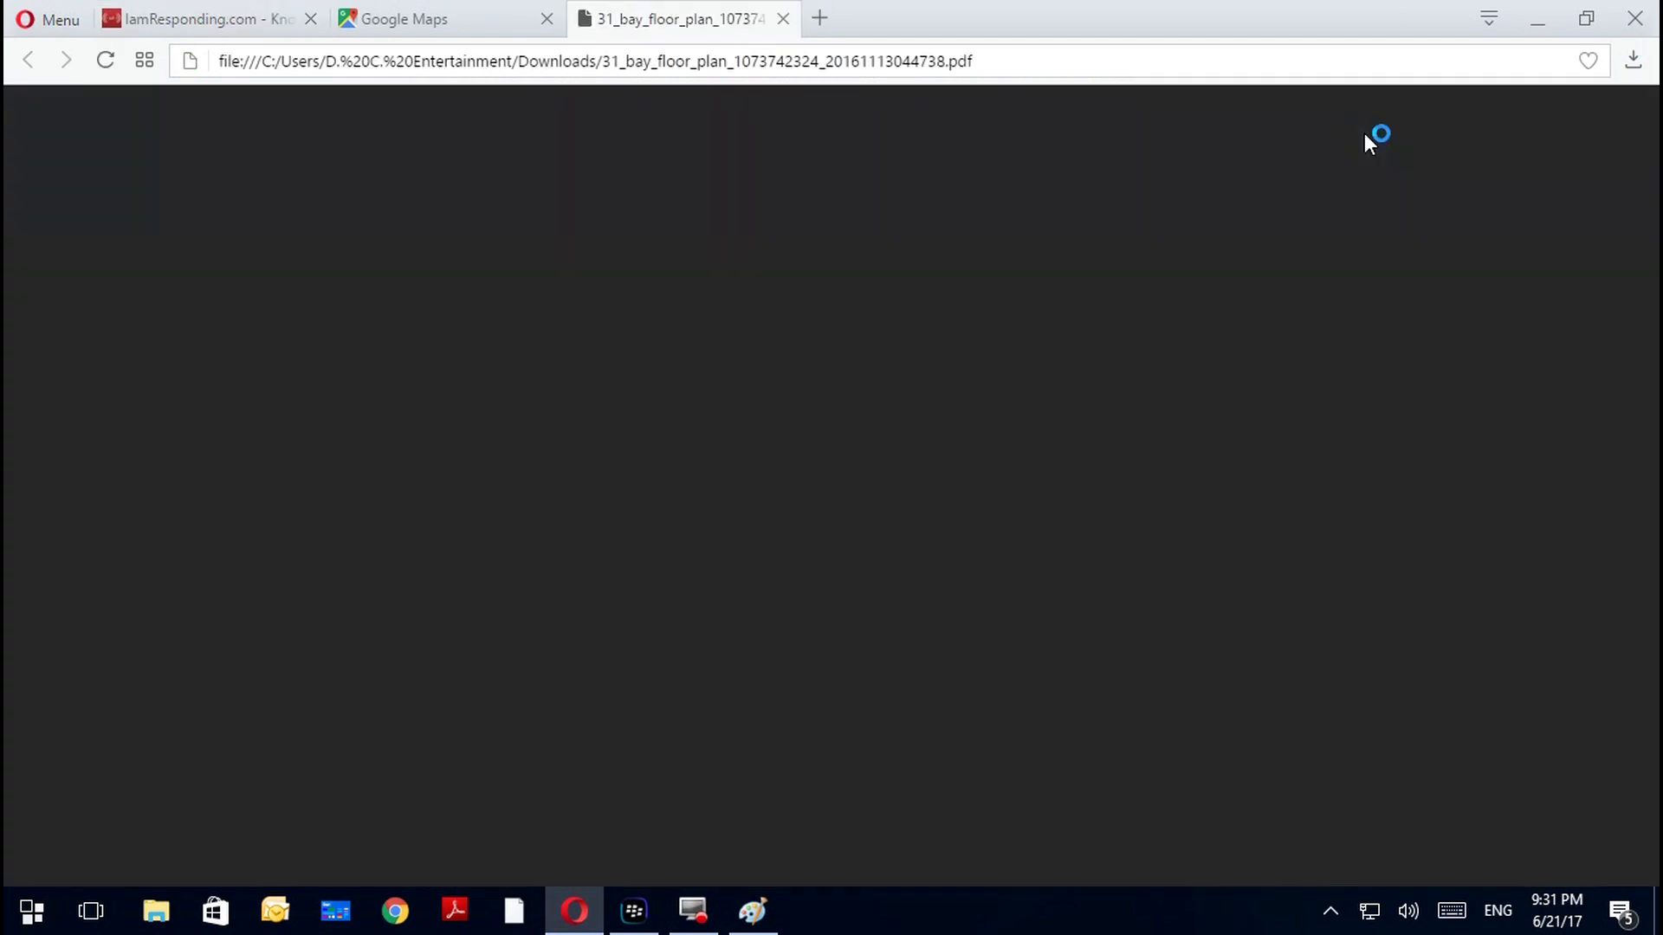
Examine the fire hall's floor plan, including building details, side designations, room layout, doors, emergency generator and shut-off locations
scroll(1188, 346, "down", 6)
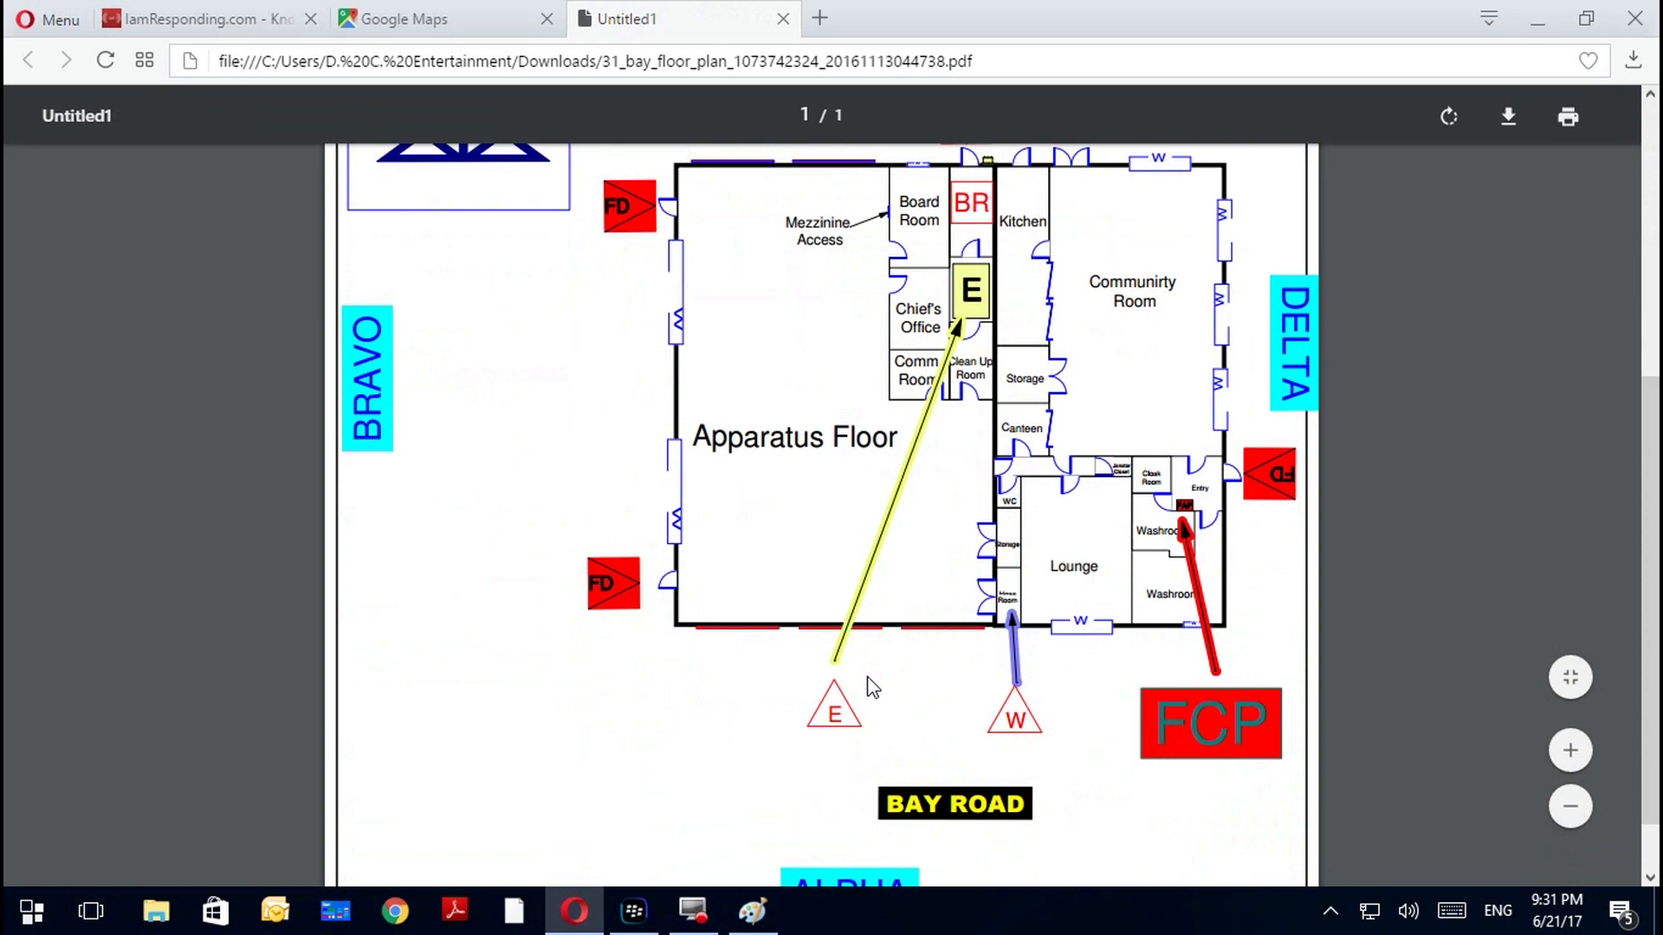
scroll(872, 686, "up", 3)
scroll(868, 676, "up", 2)
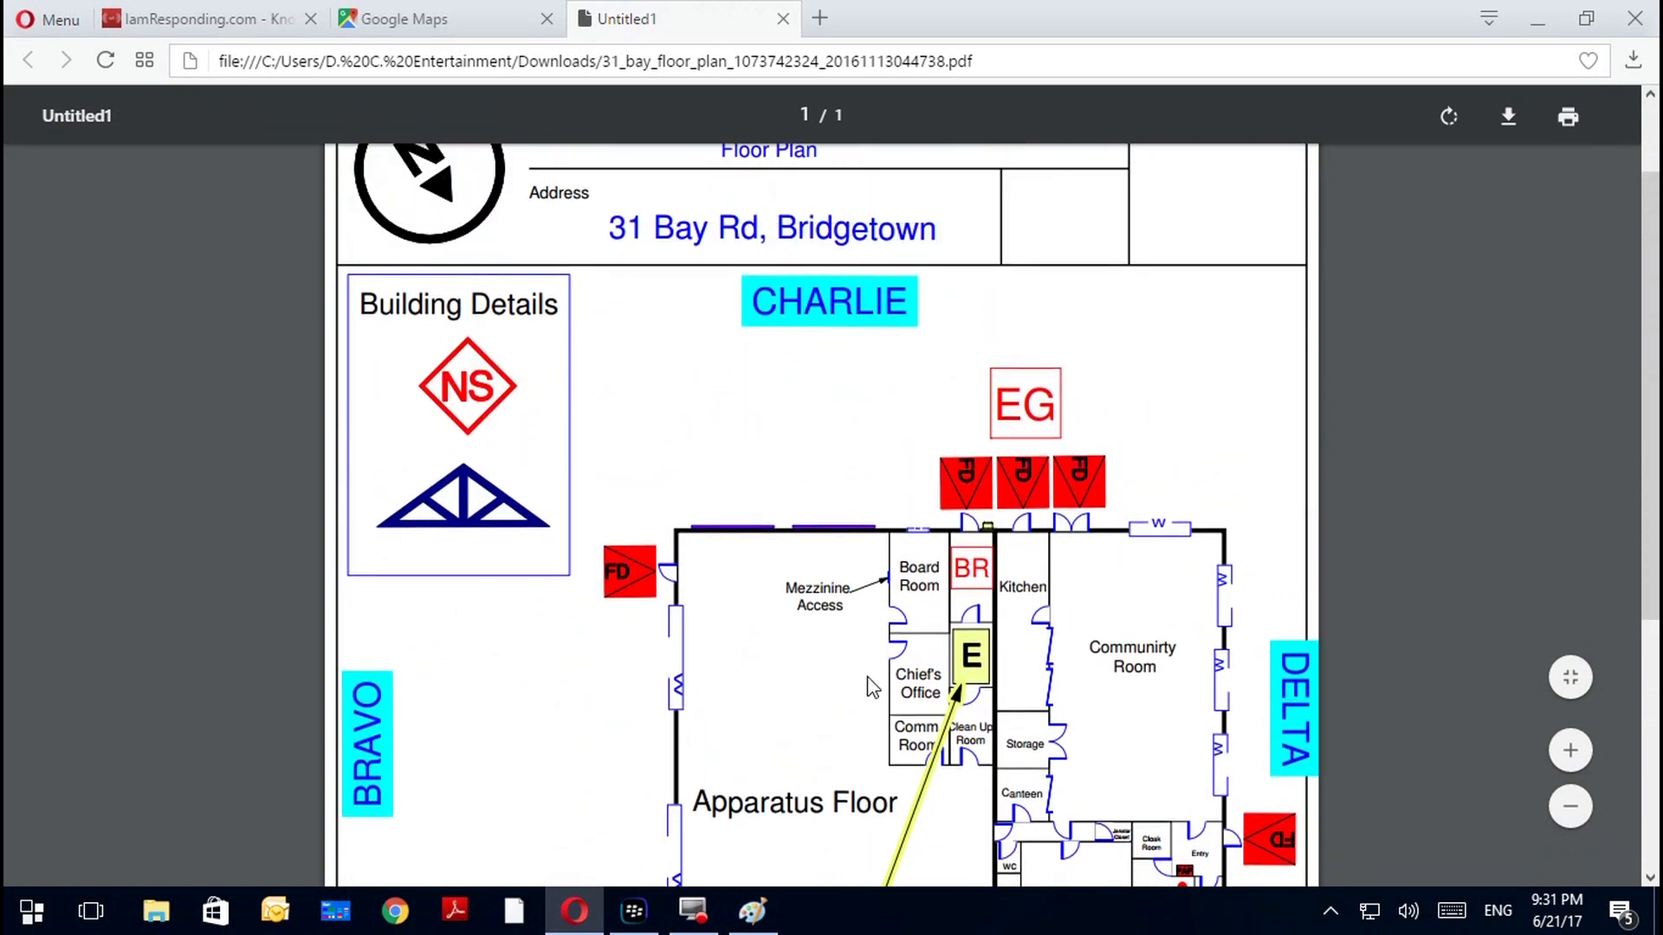
scroll(872, 686, "down", 5)
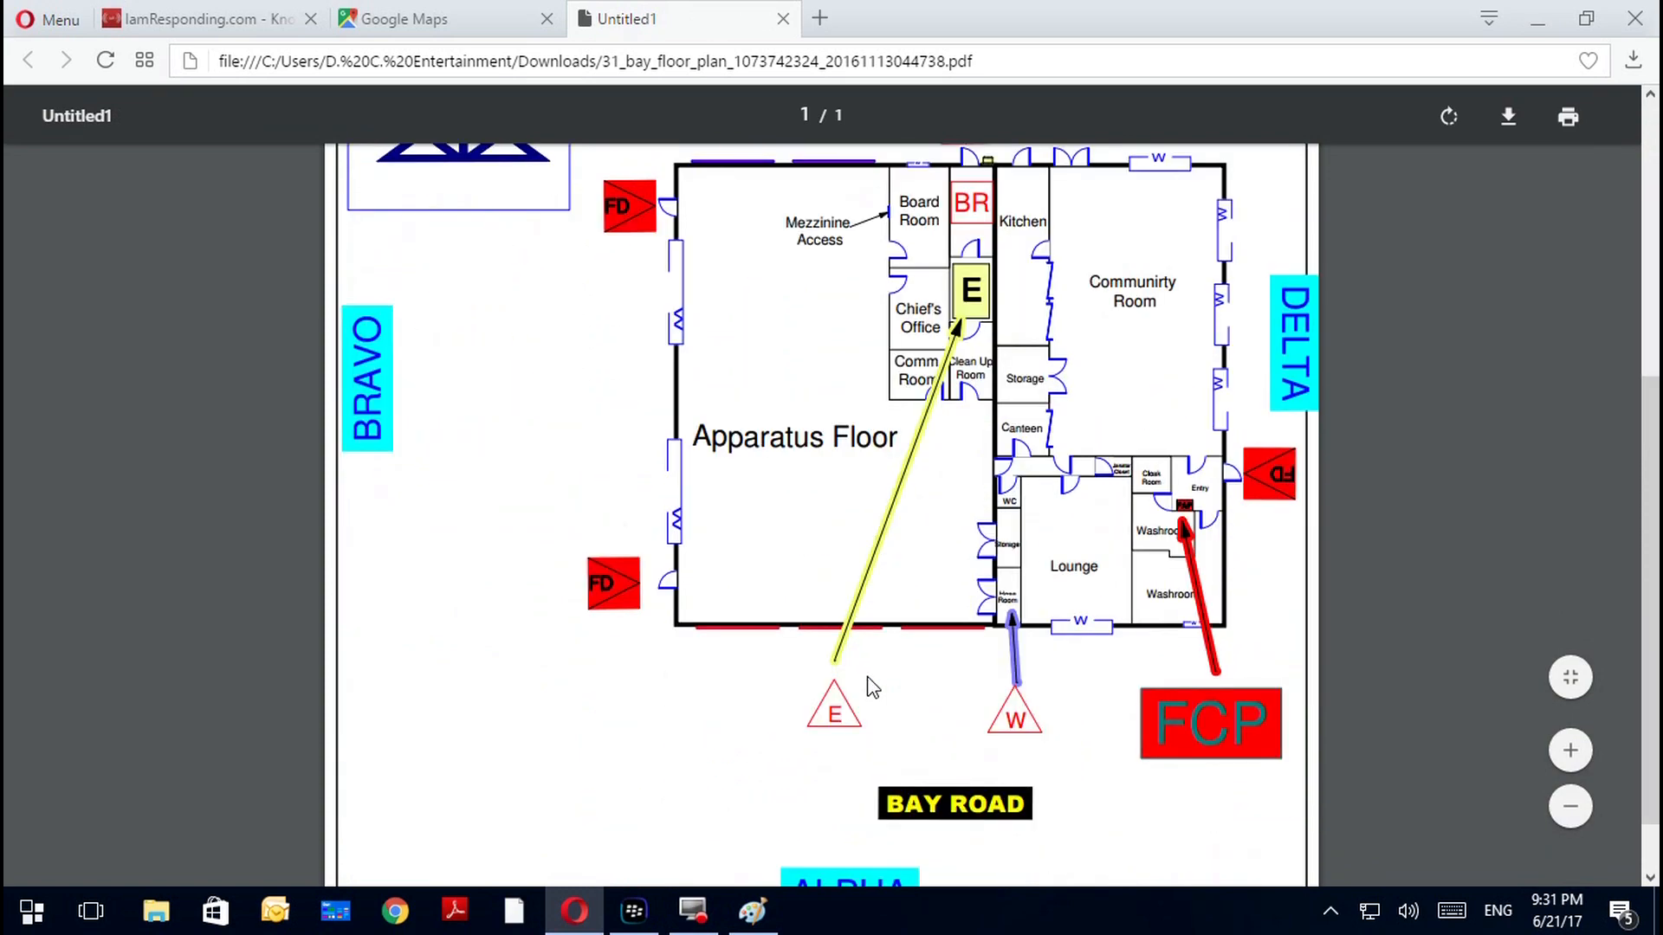
scroll(872, 687, "up", 5)
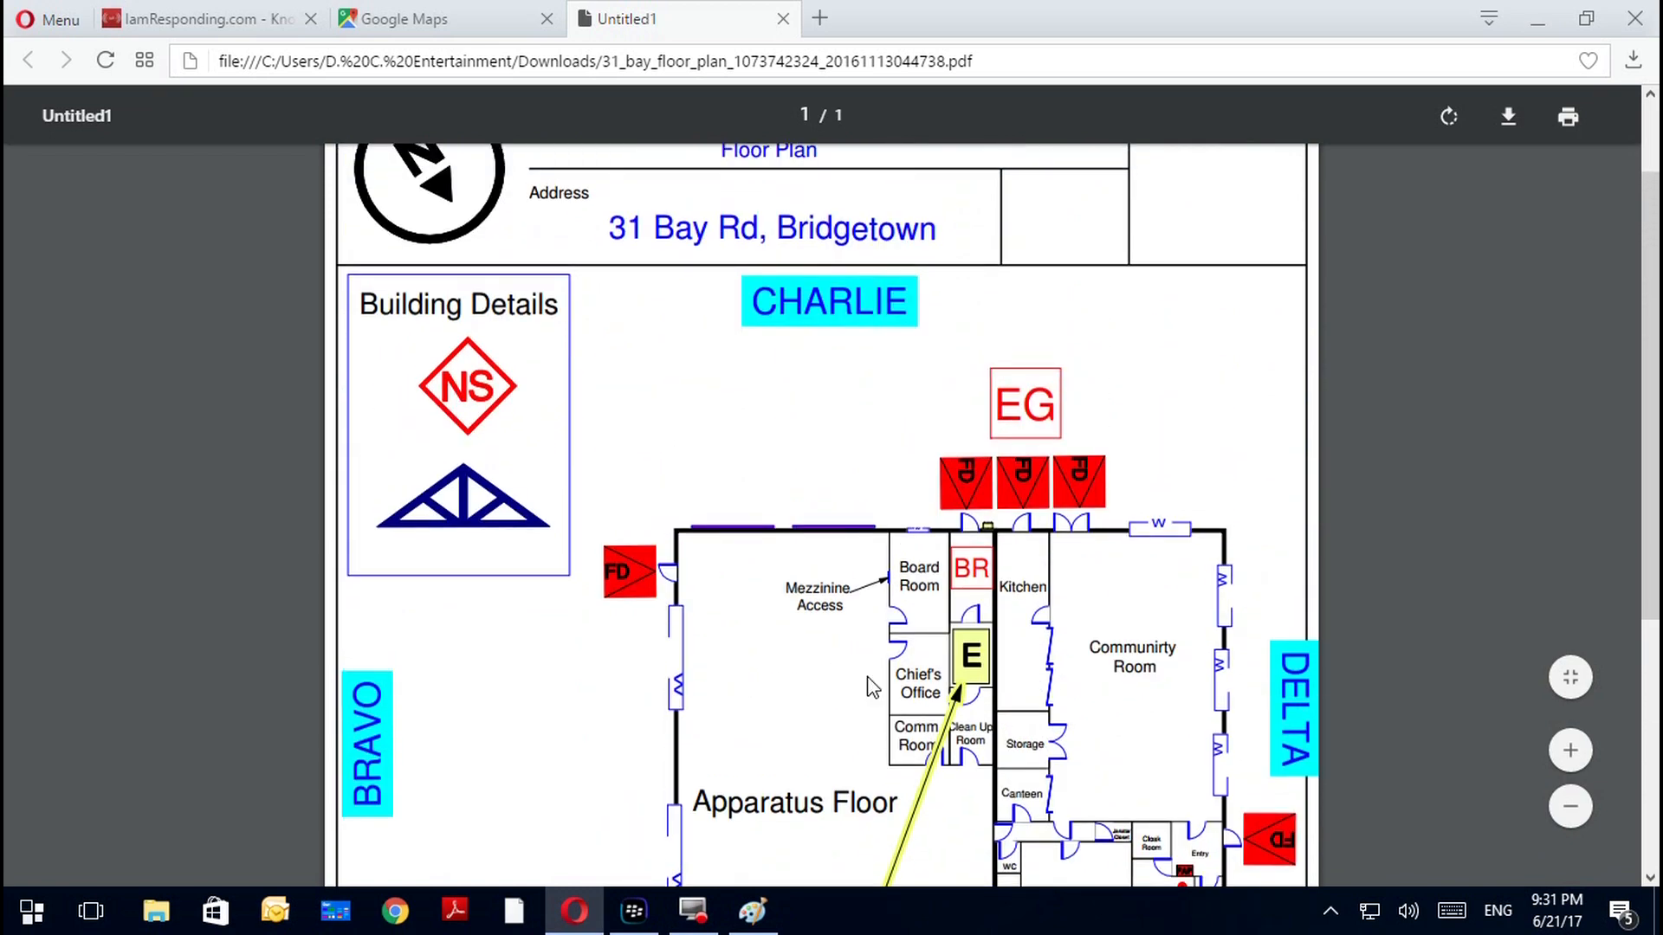
scroll(872, 687, "up", 2)
scroll(872, 687, "down", 7)
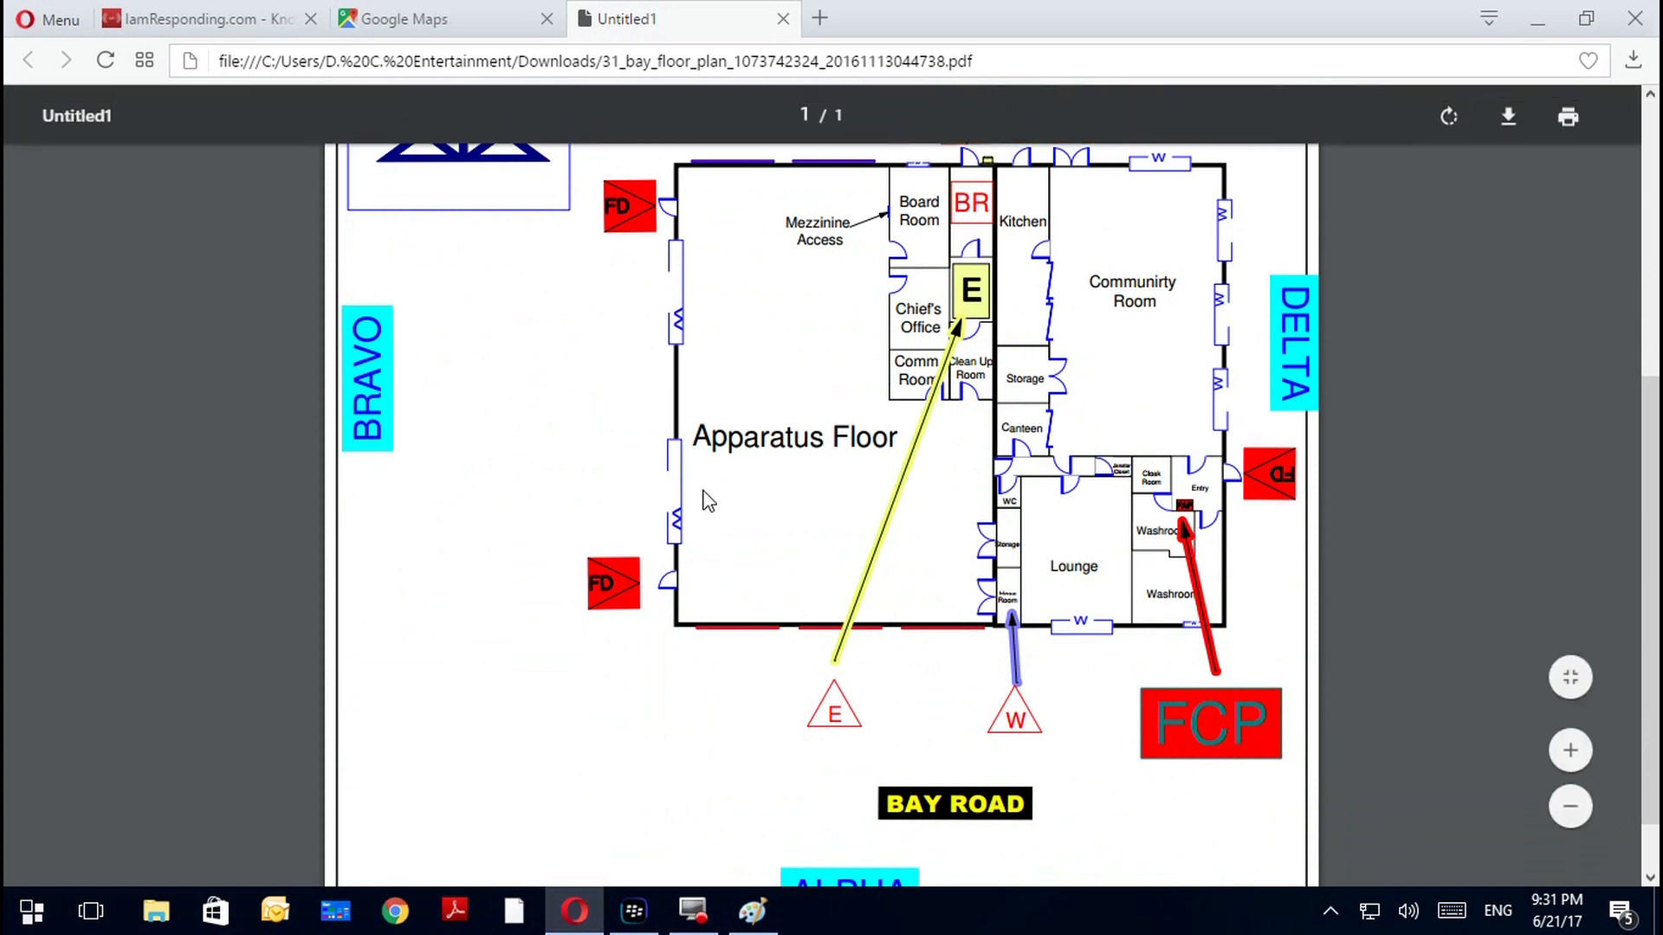
scroll(667, 491, "up", 5)
scroll(667, 492, "down", 6)
scroll(667, 485, "up", 5)
scroll(667, 486, "down", 5)
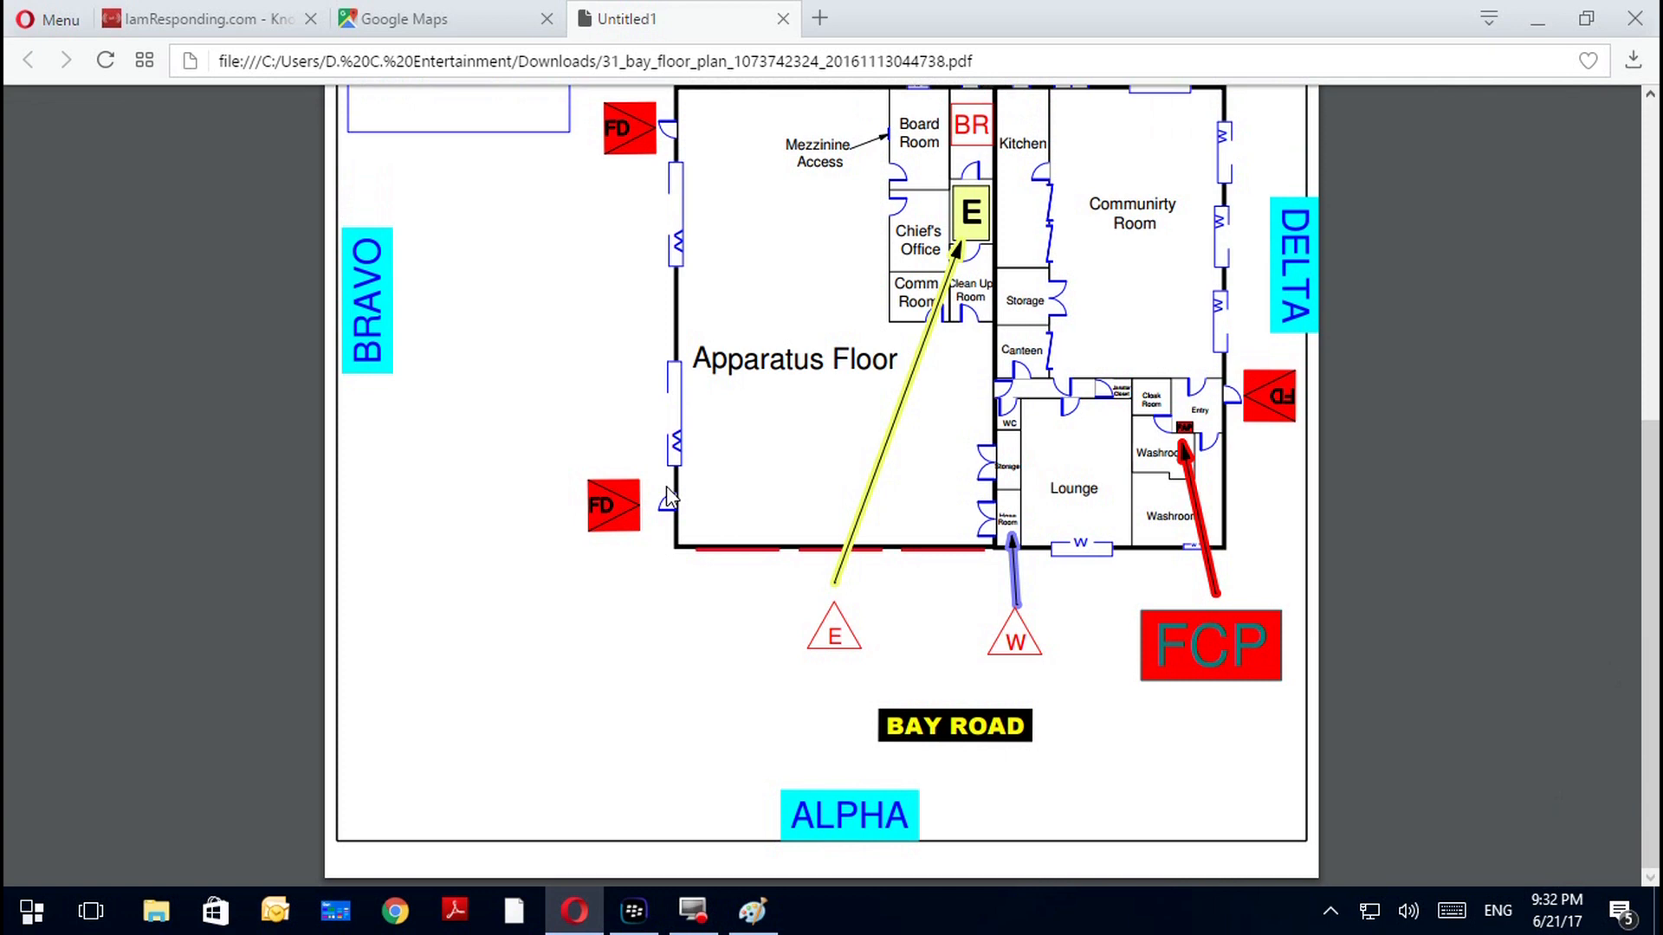
scroll(666, 486, "up", 4)
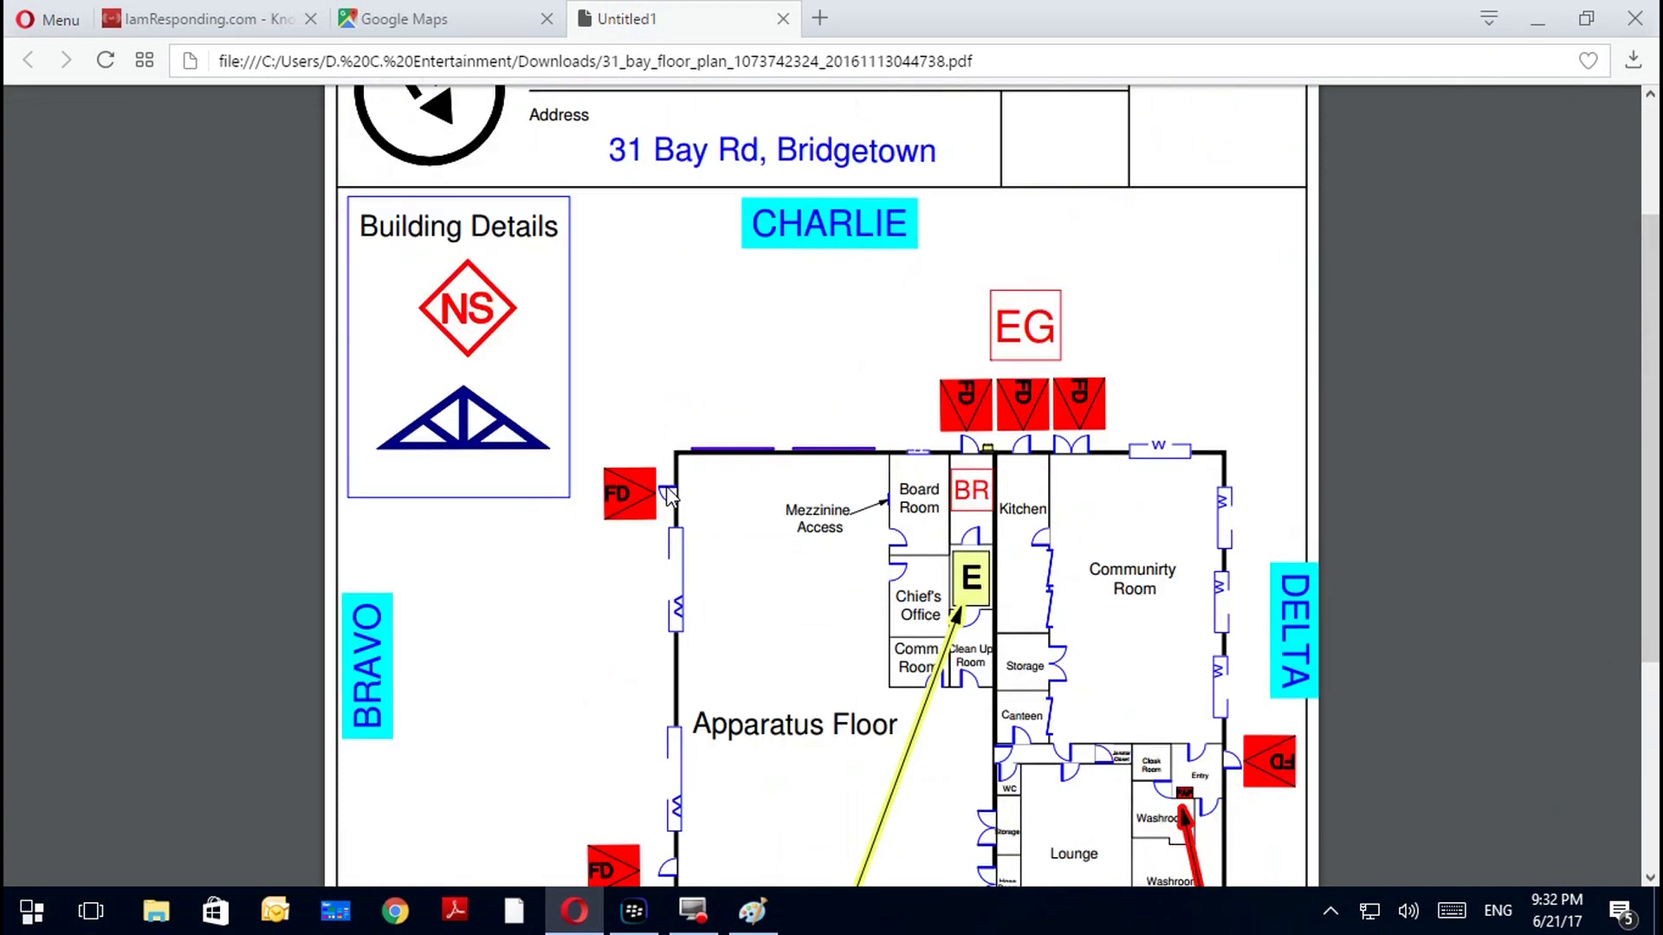
scroll(667, 486, "up", 3)
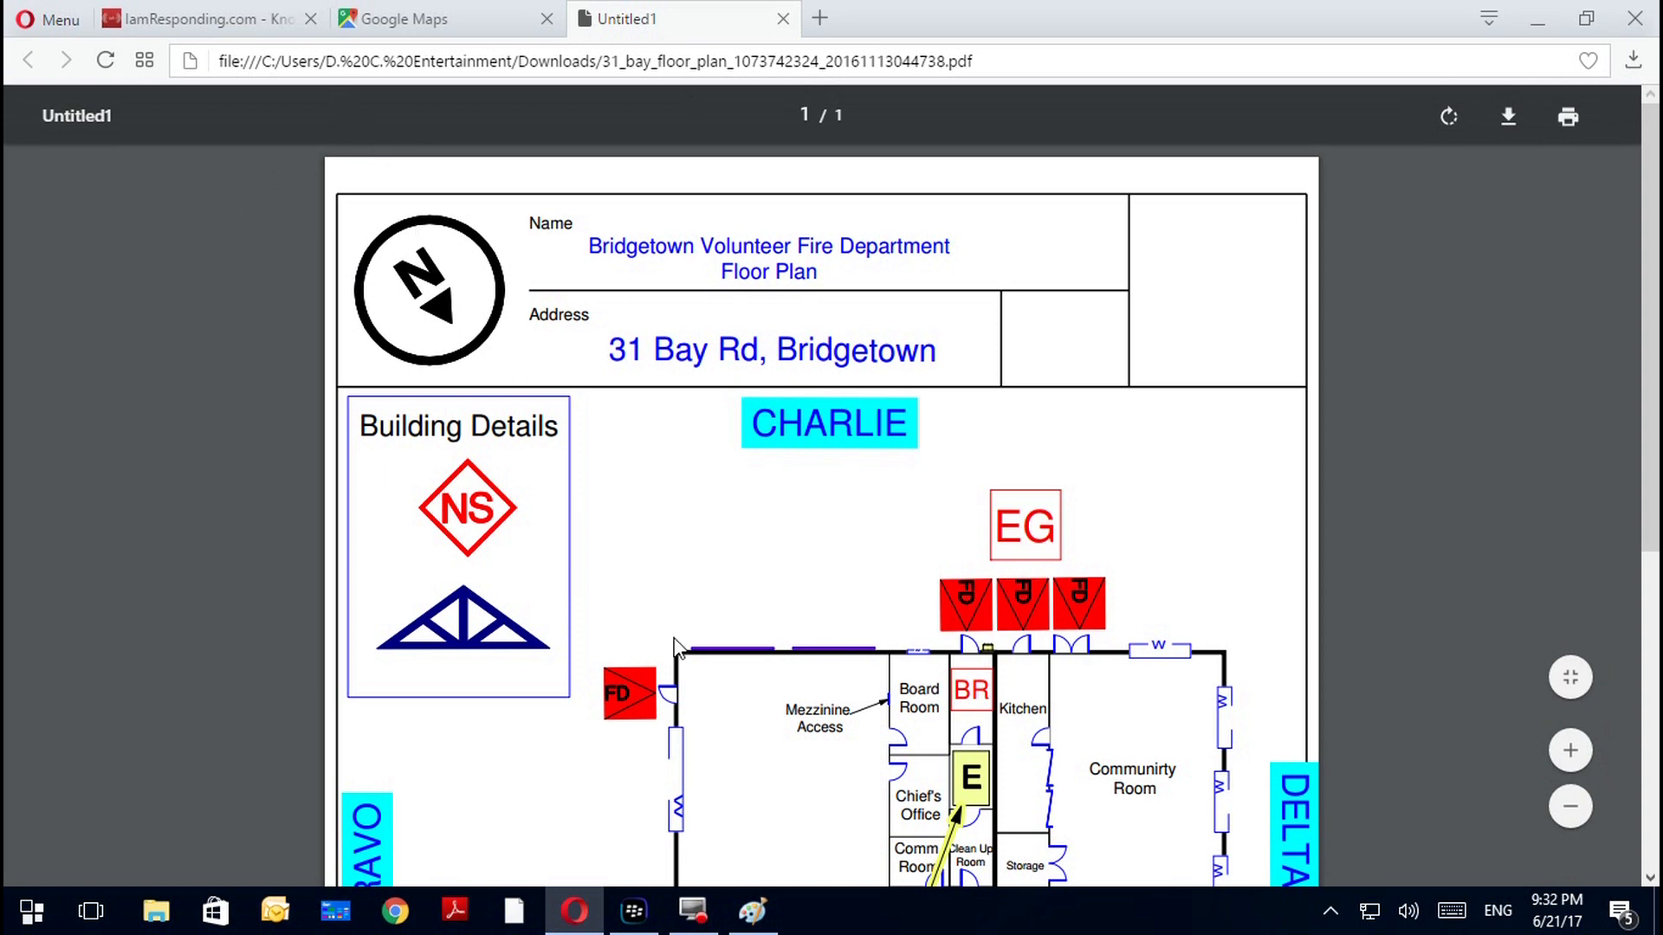
scroll(674, 645, "down", 5)
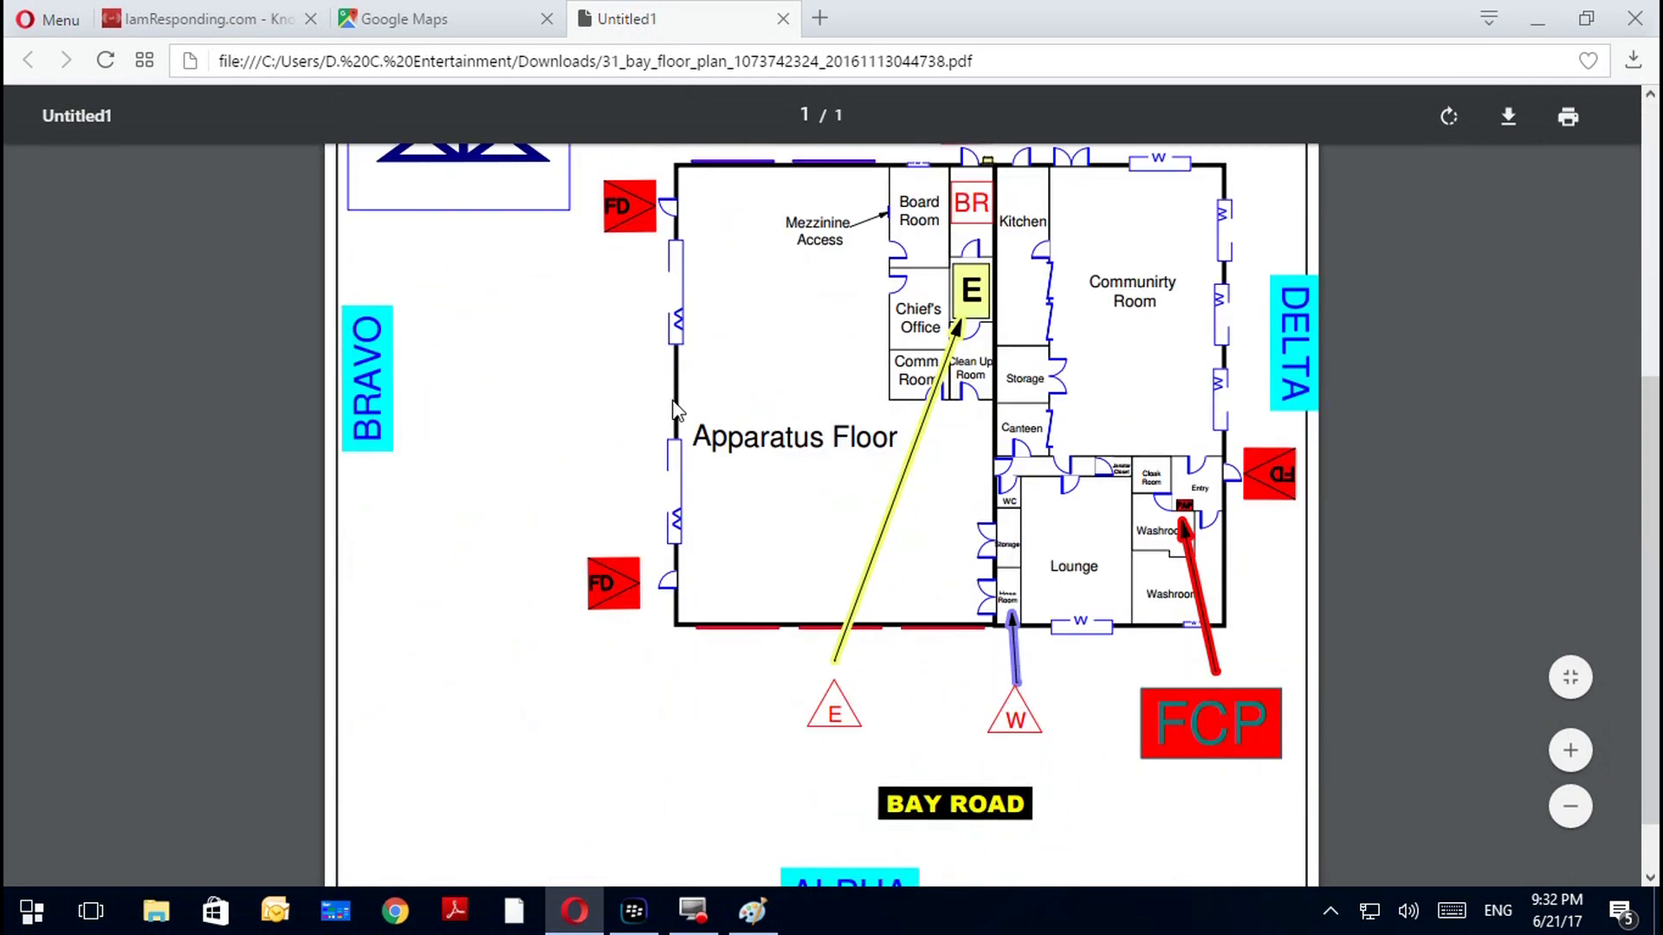
scroll(667, 407, "up", 5)
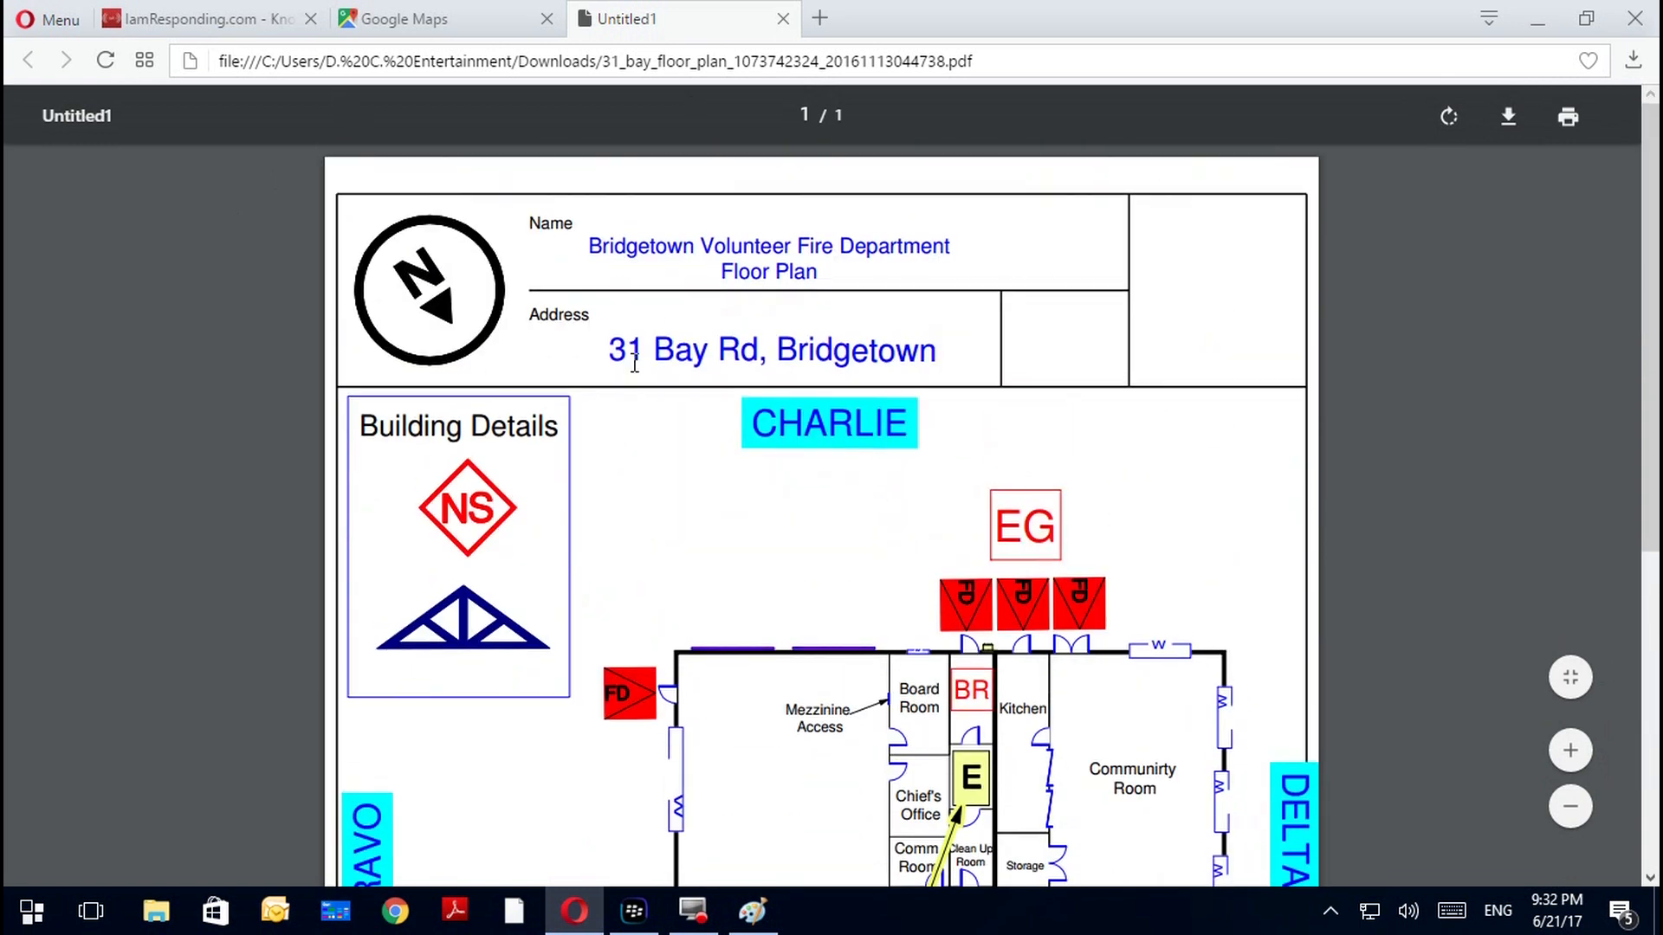
Close the floor plan, download the Floor Overlay document from the pre-plan marker and open the PDF
left_click(783, 18)
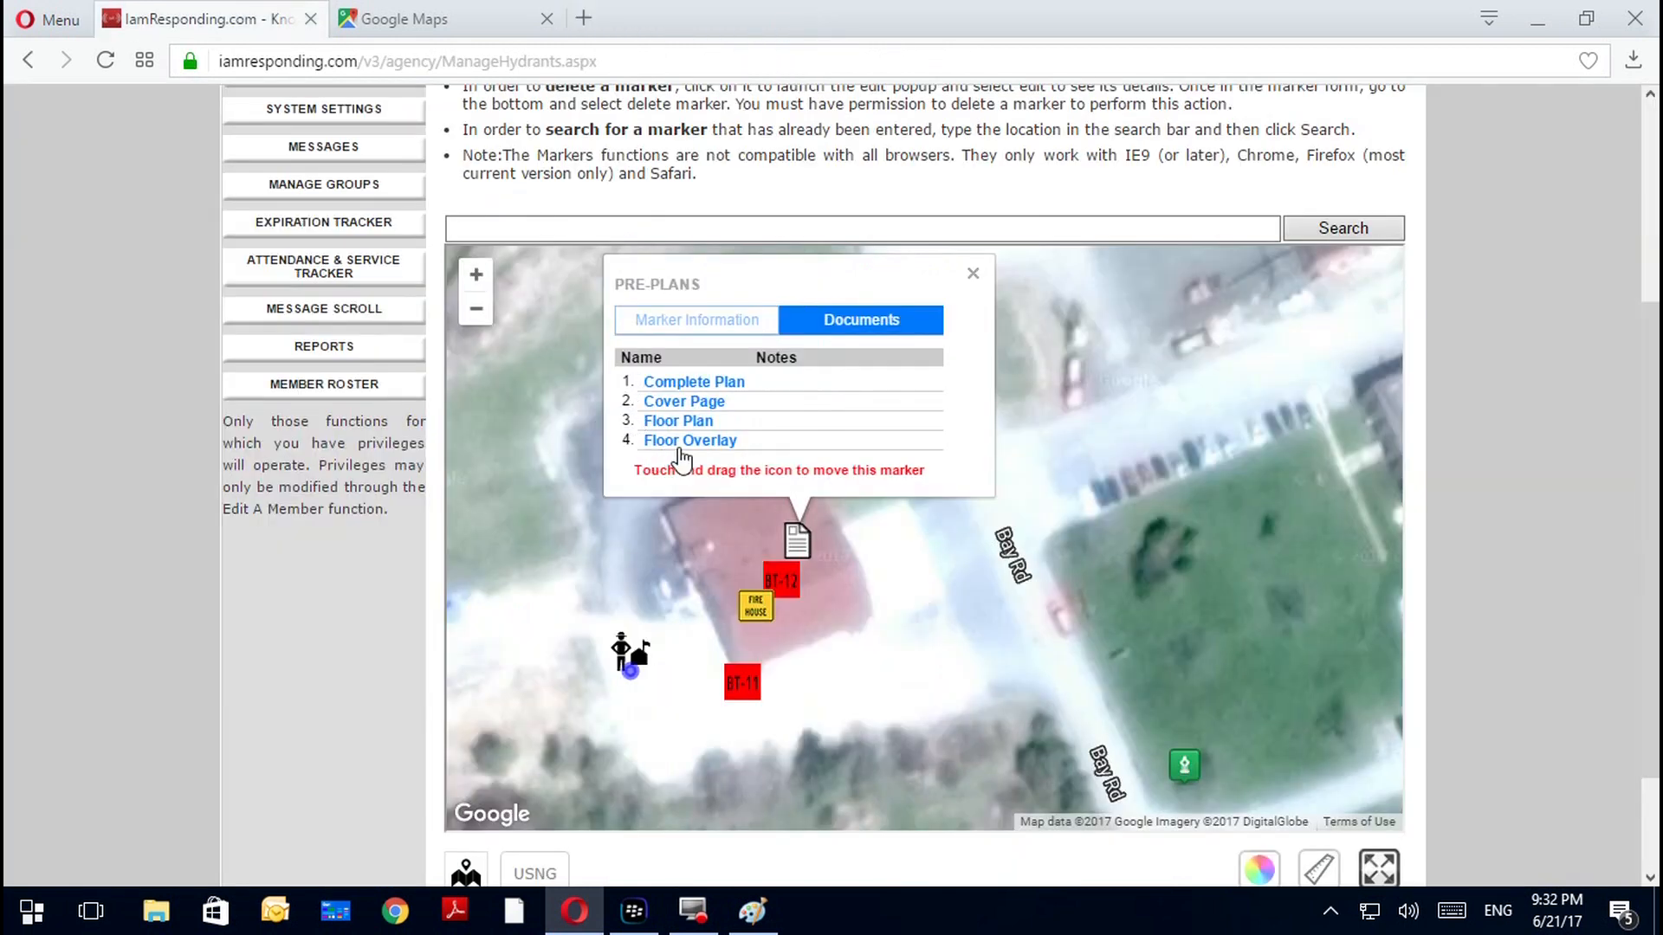
left_click(684, 441)
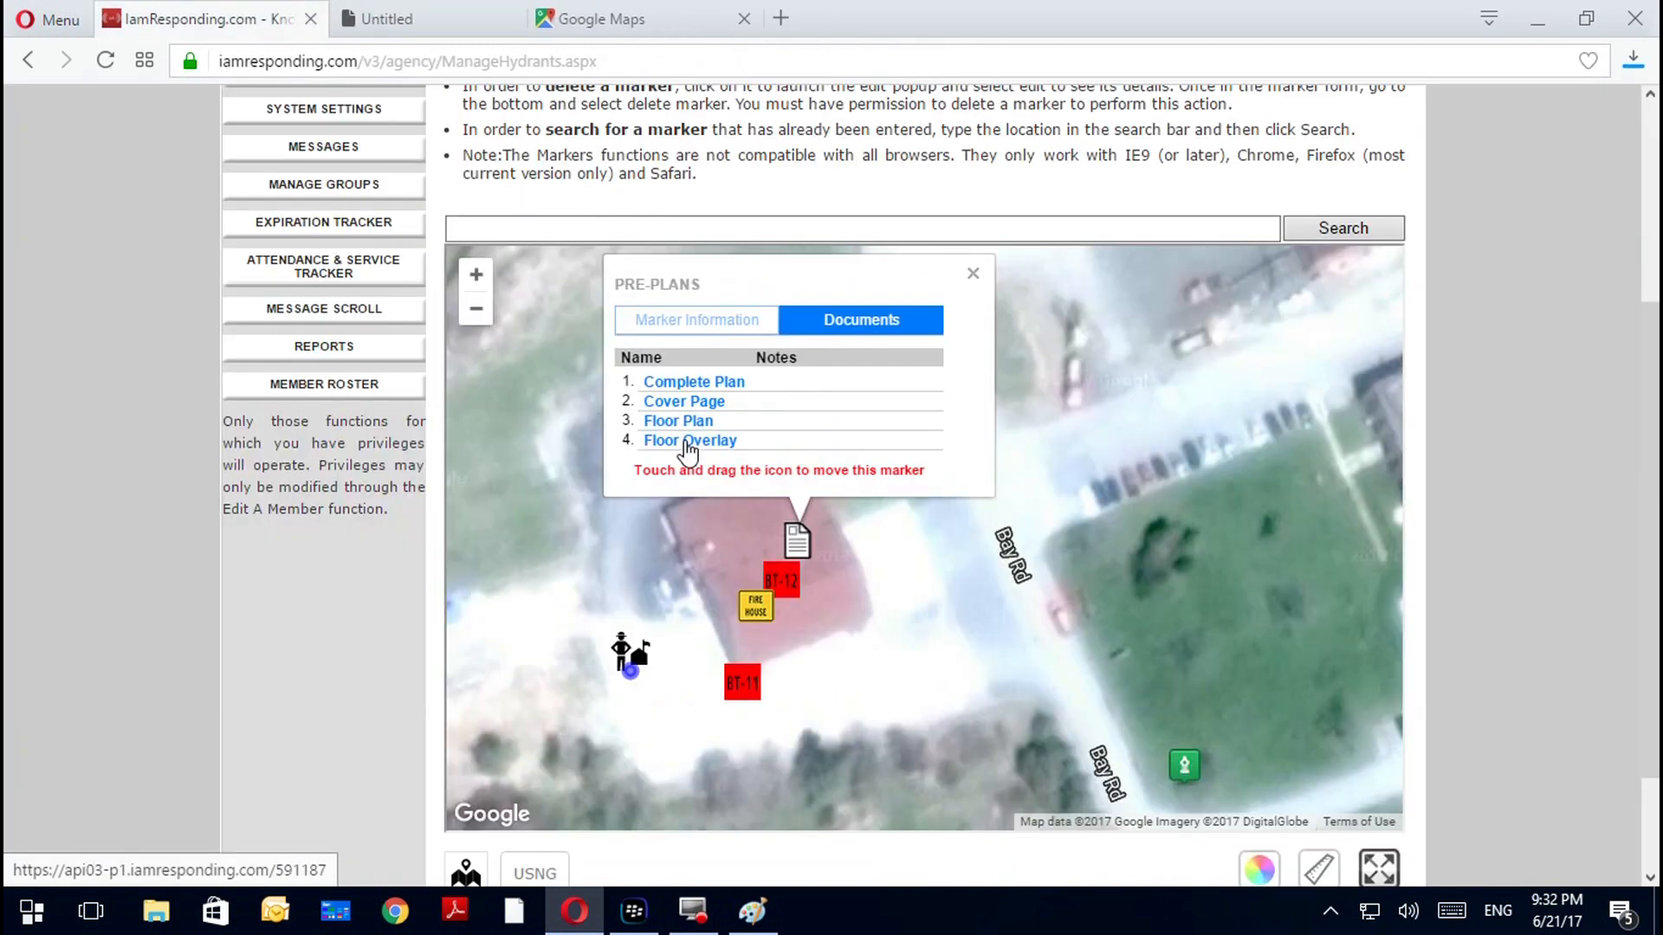
left_click(1327, 156)
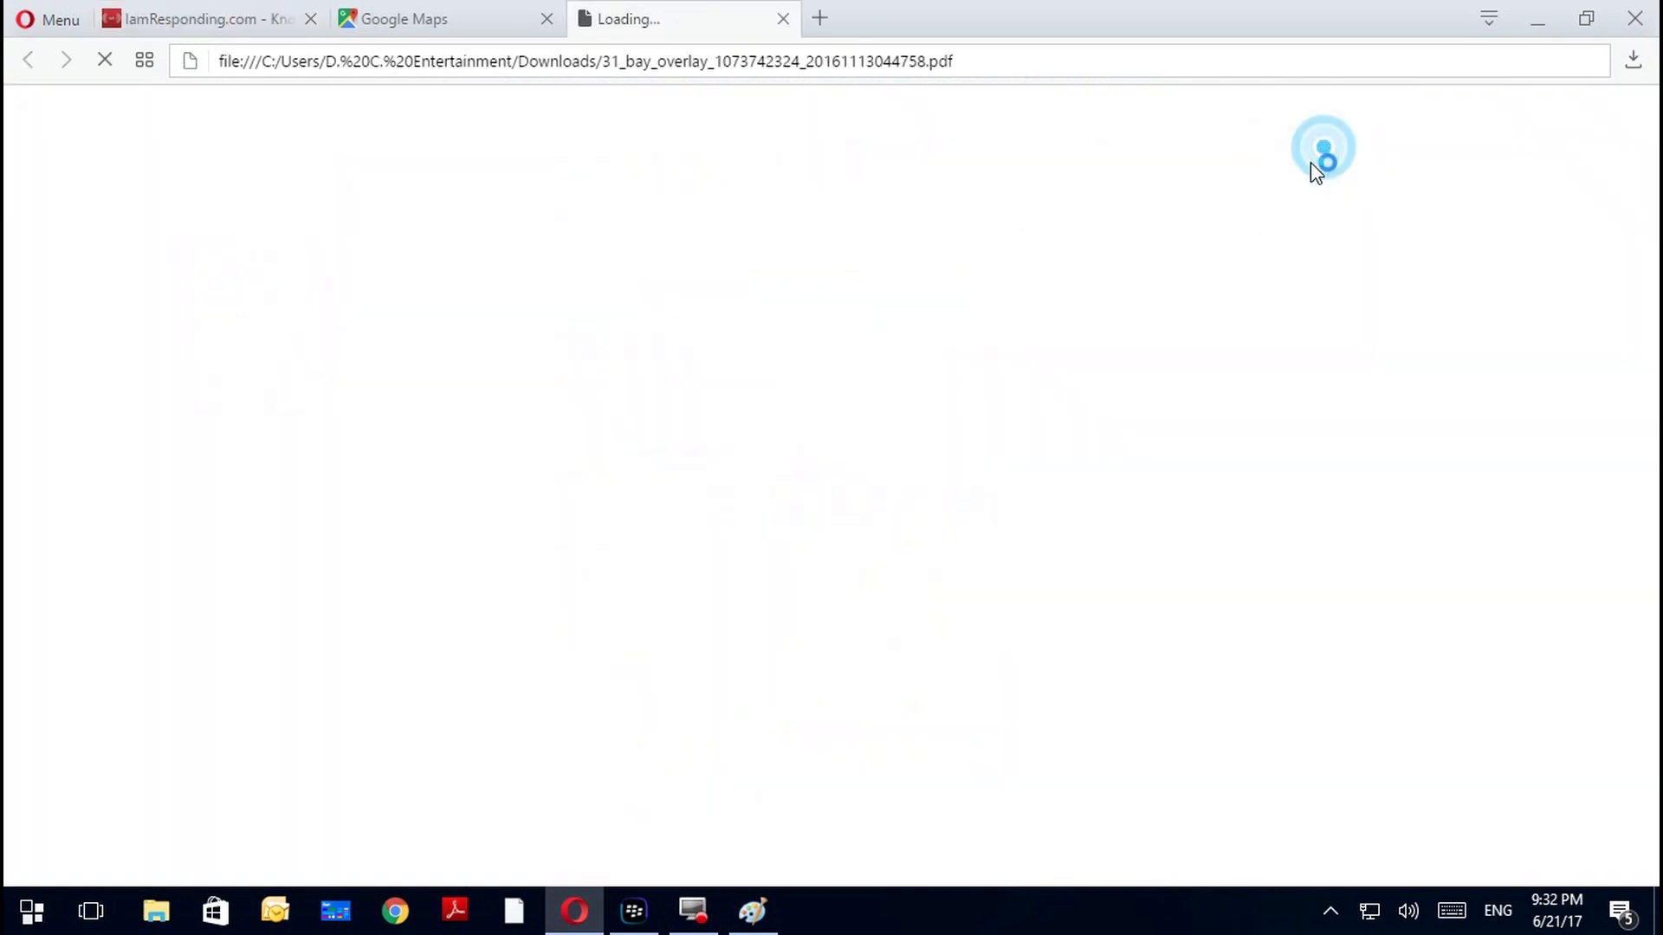
Examine the floor overlay's symbol legend, building dimensions and hydrant distances on the aerial image, and close the document
scroll(896, 749, "down", 5)
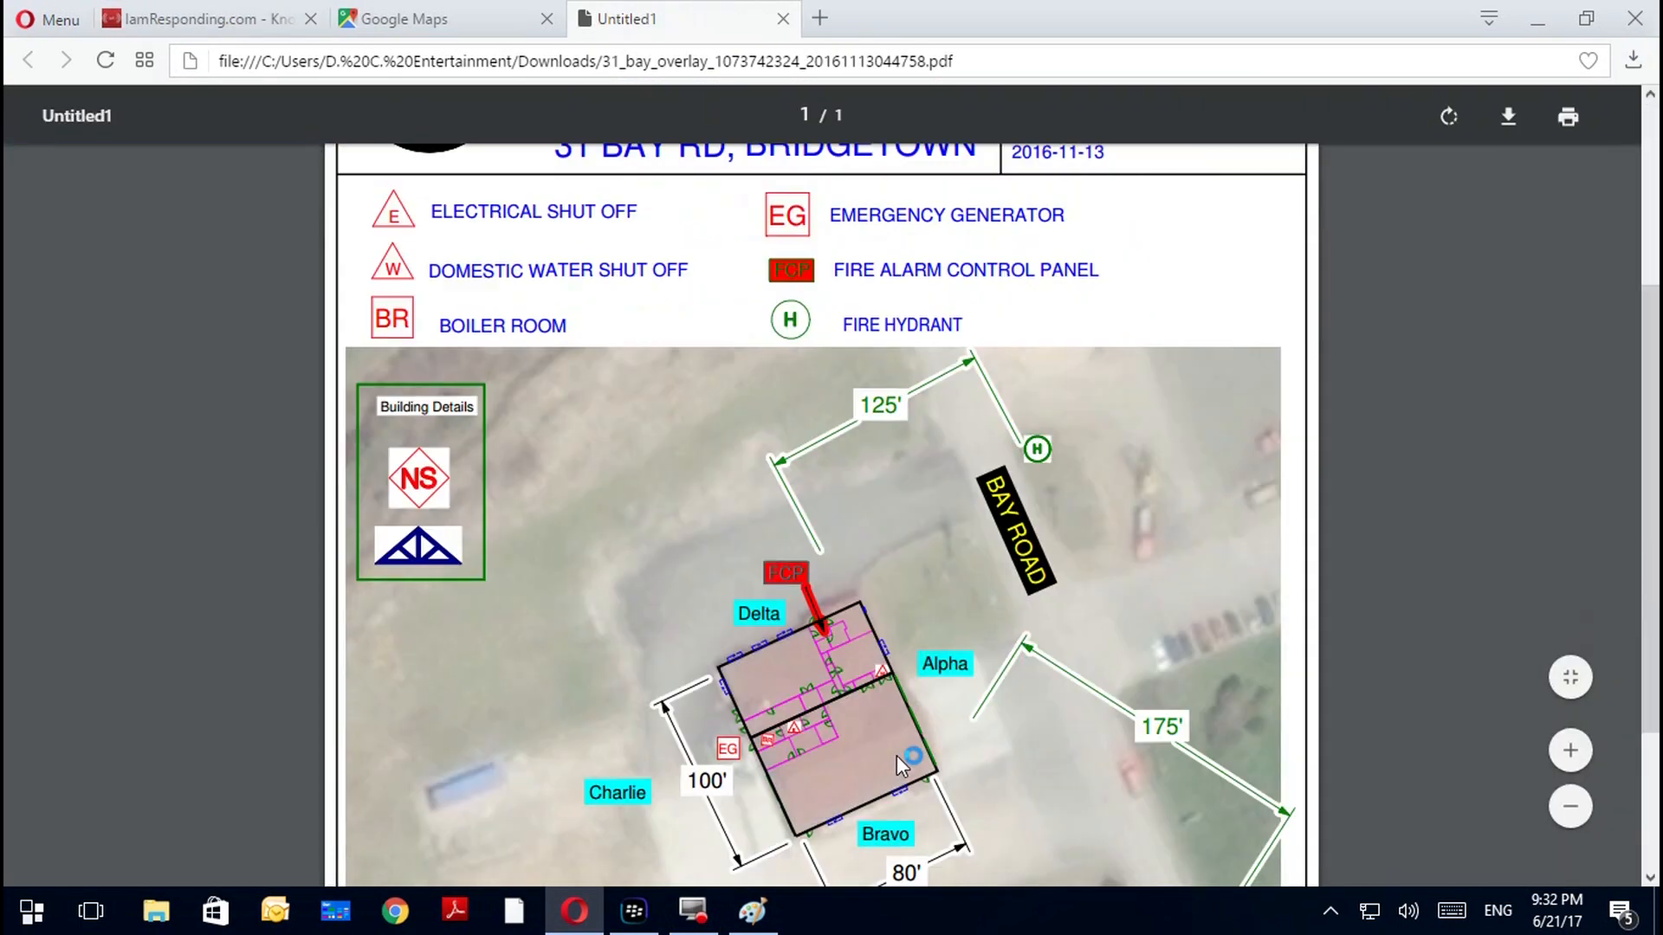
scroll(802, 522, "up", 5)
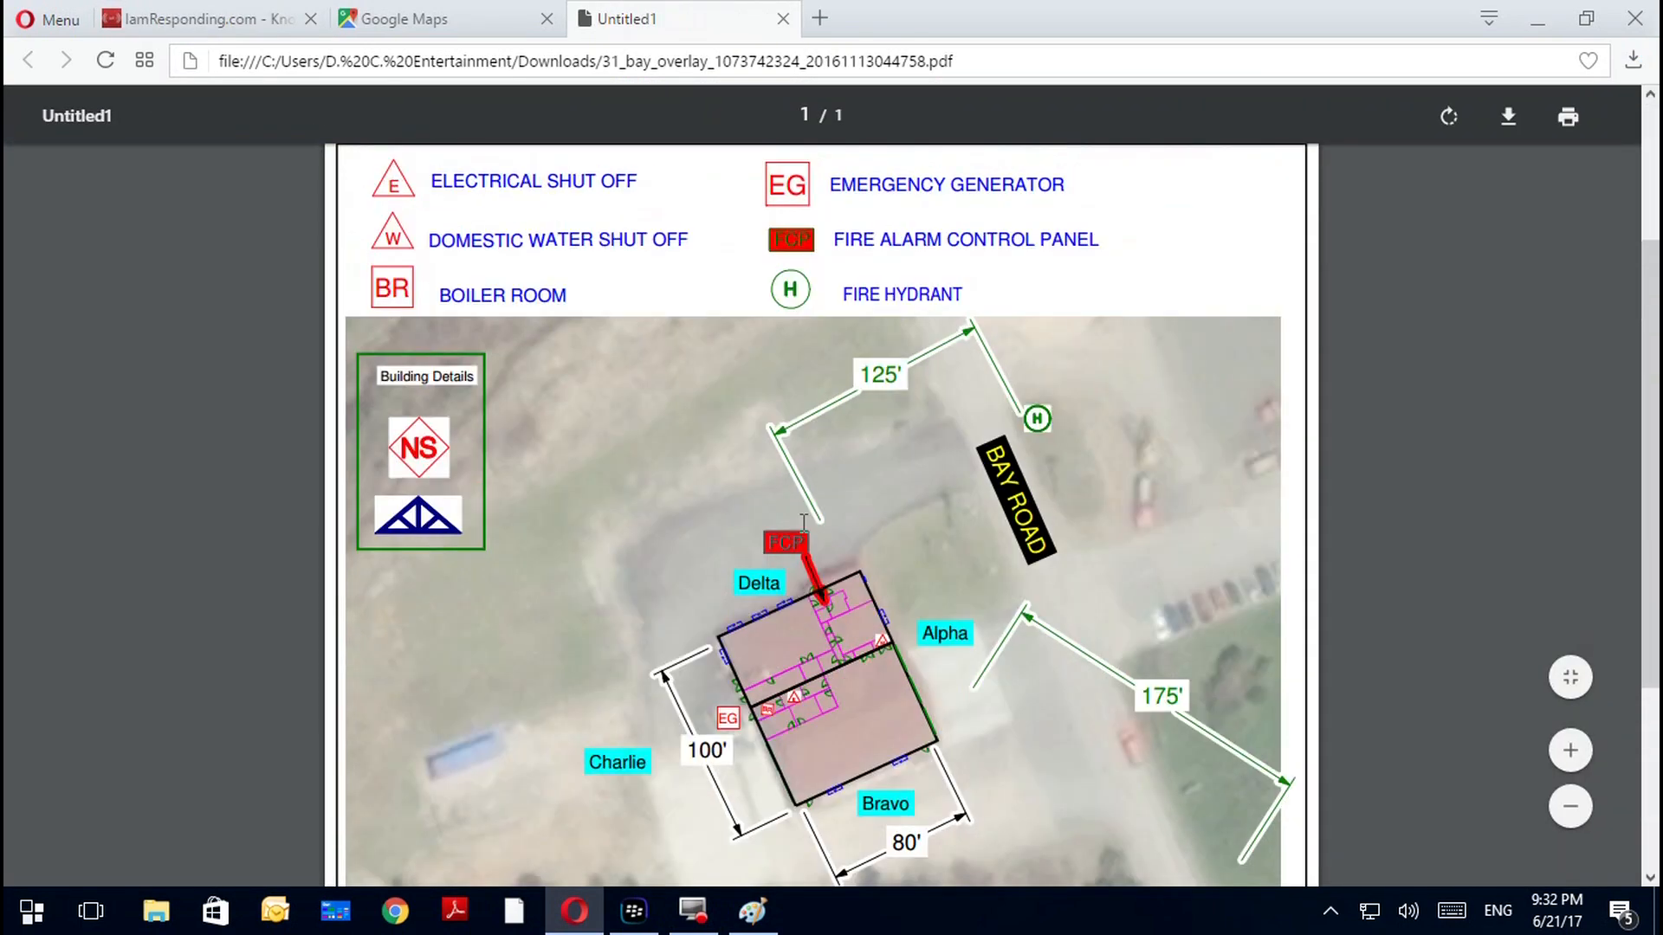
scroll(814, 526, "down", 5)
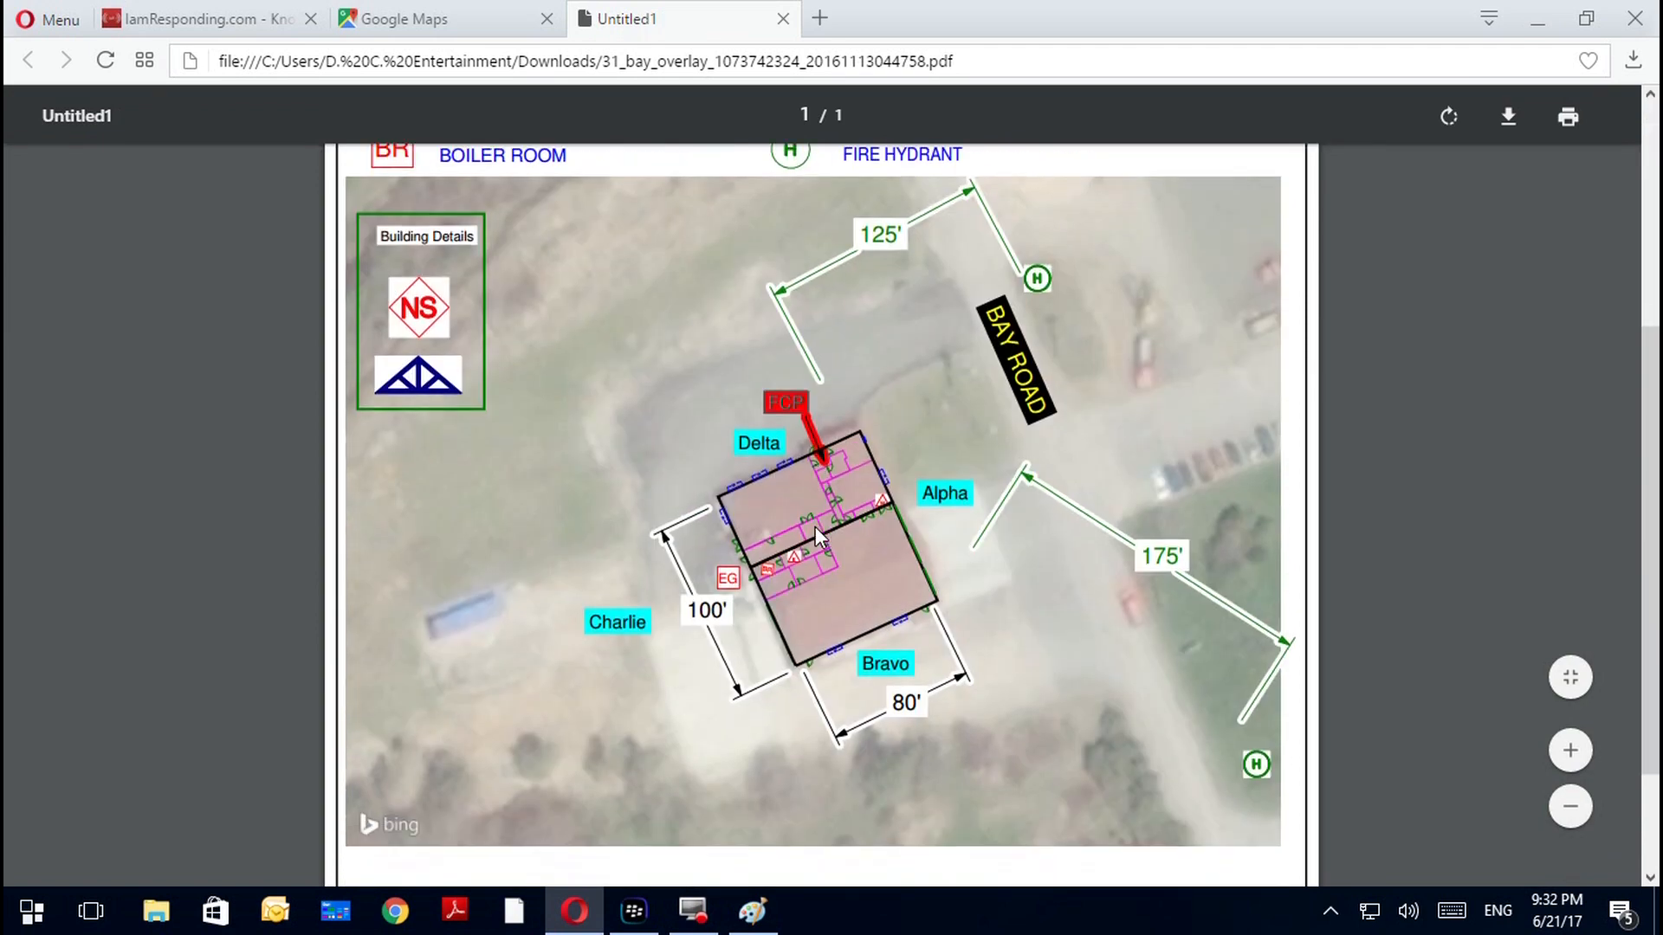
left_click(785, 21)
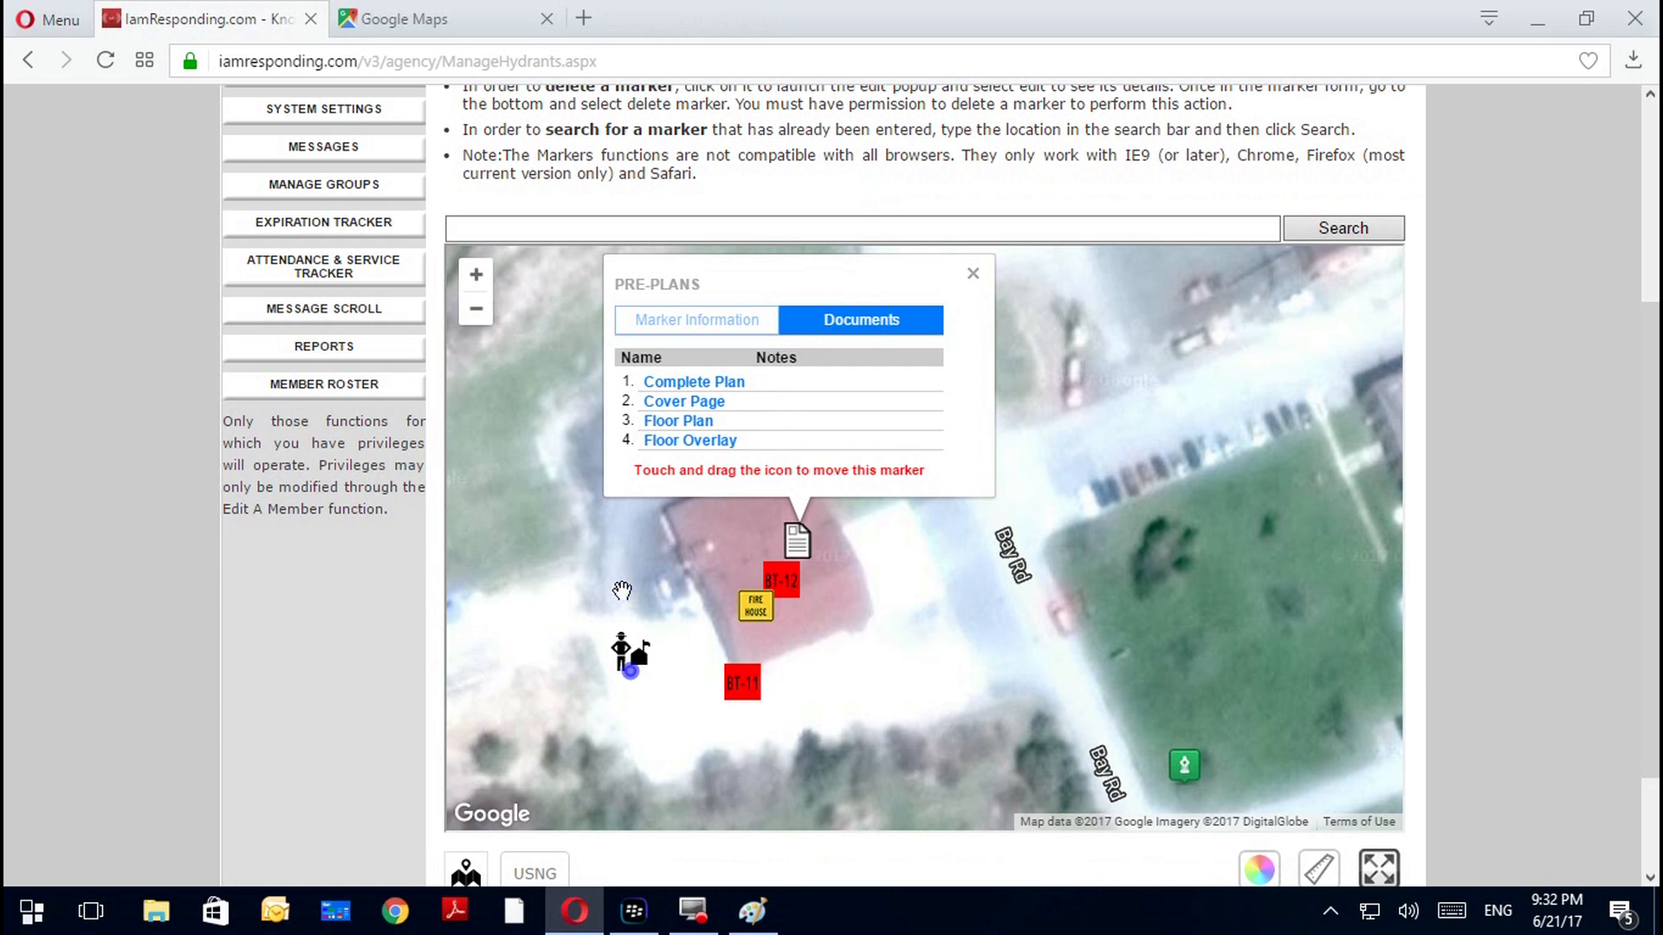
Close the fire hall's pre-plan popup on the marker map and cancel the new hydrant marker form
left_click(972, 273)
scroll(927, 495, "down", 1)
scroll(927, 496, "up", 1)
left_click(857, 608)
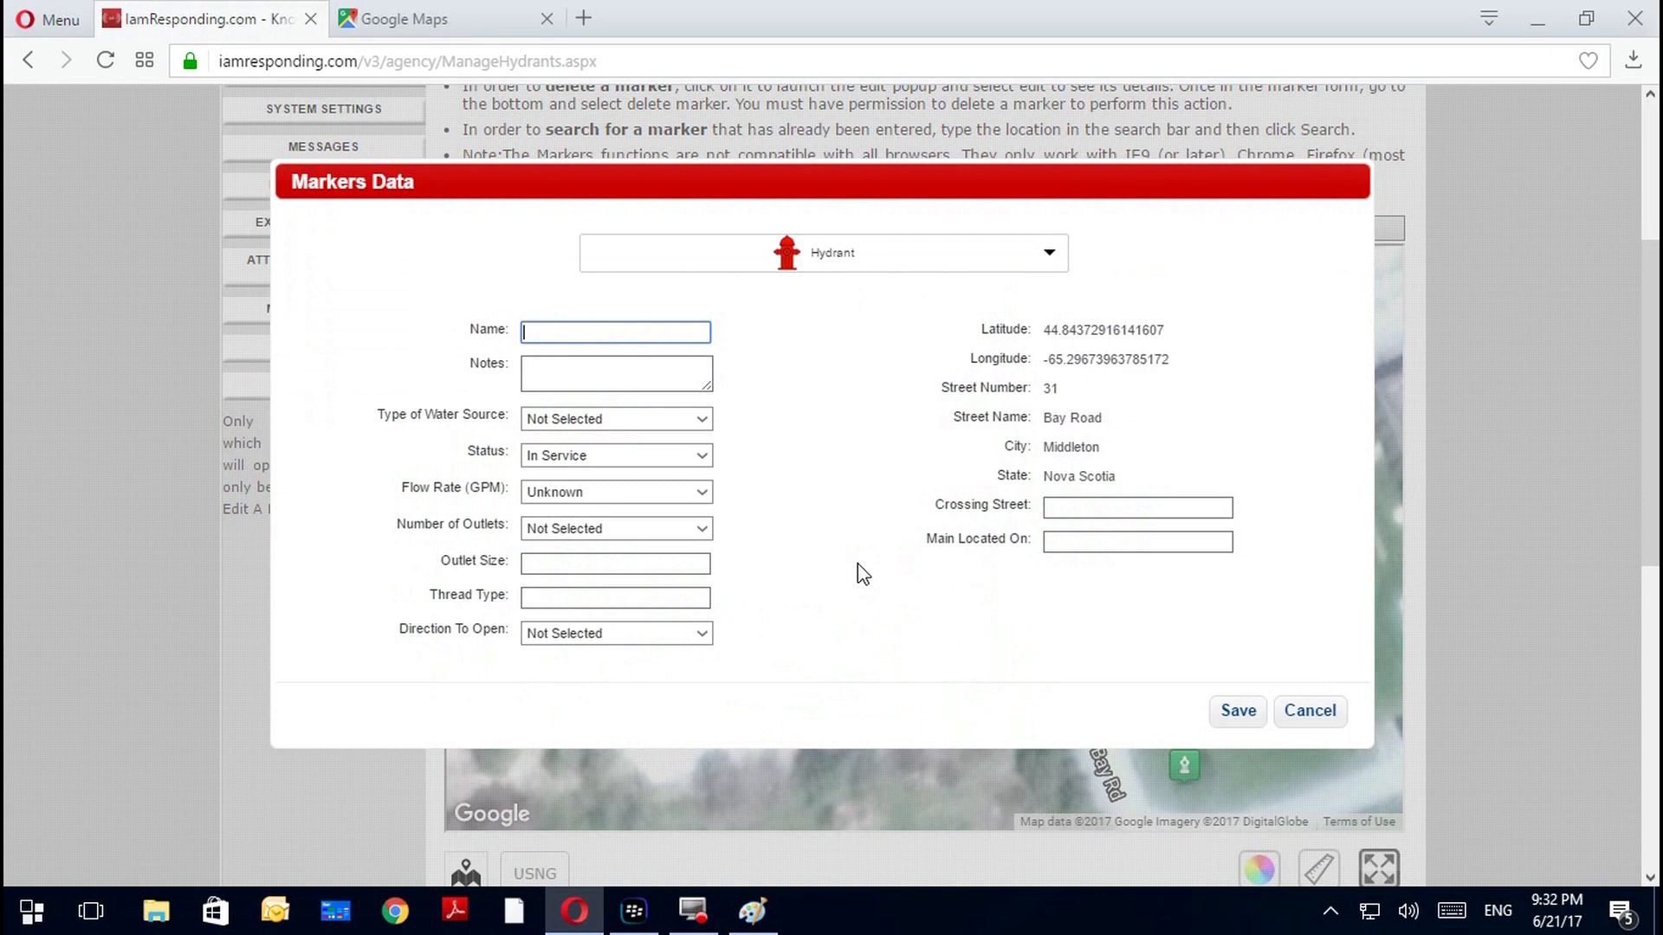
left_click(1321, 712)
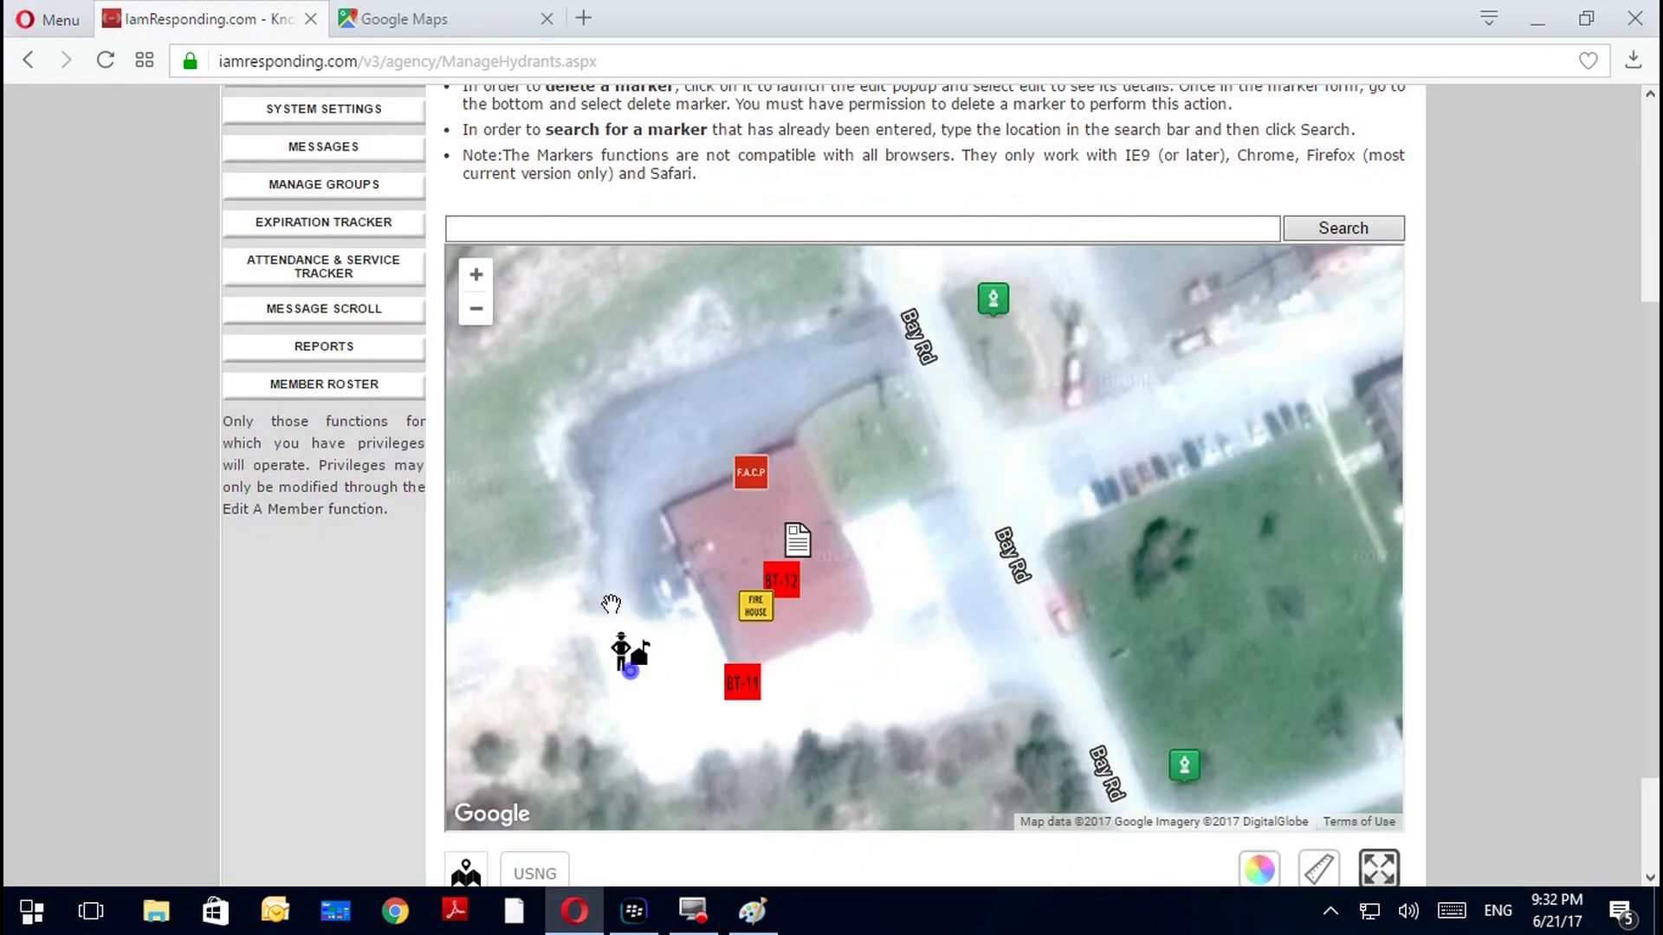
Switch to Google Maps and shift the satellite view to show the fire department and the buildings across Bay Rd
left_click(446, 18)
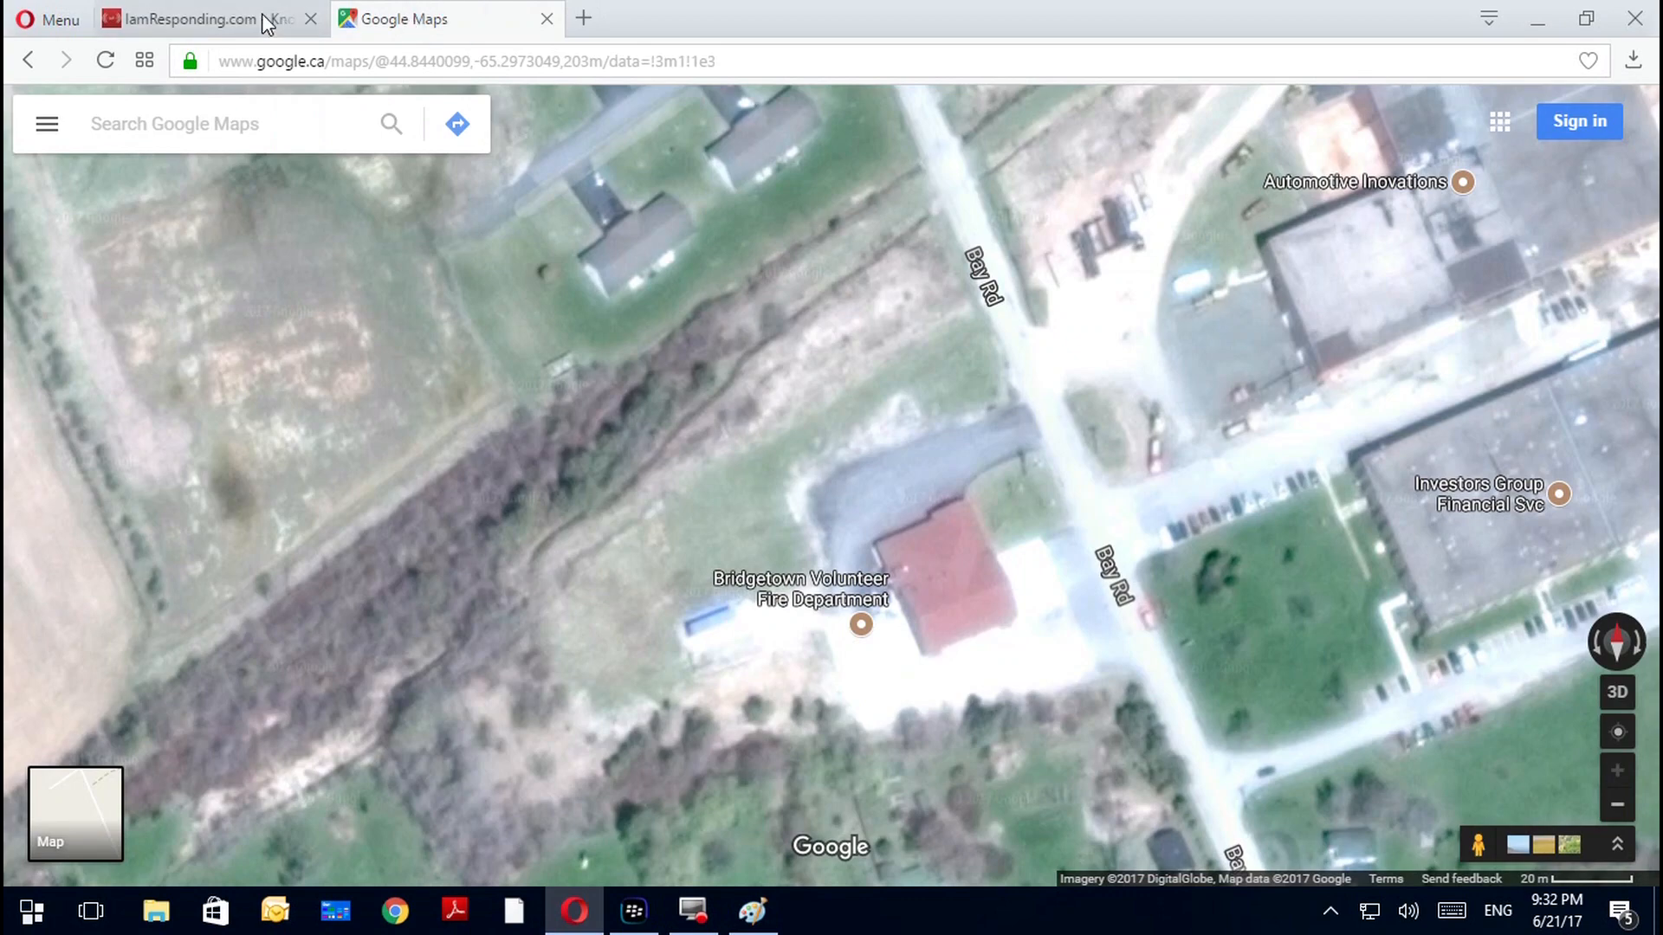
left_click(222, 35)
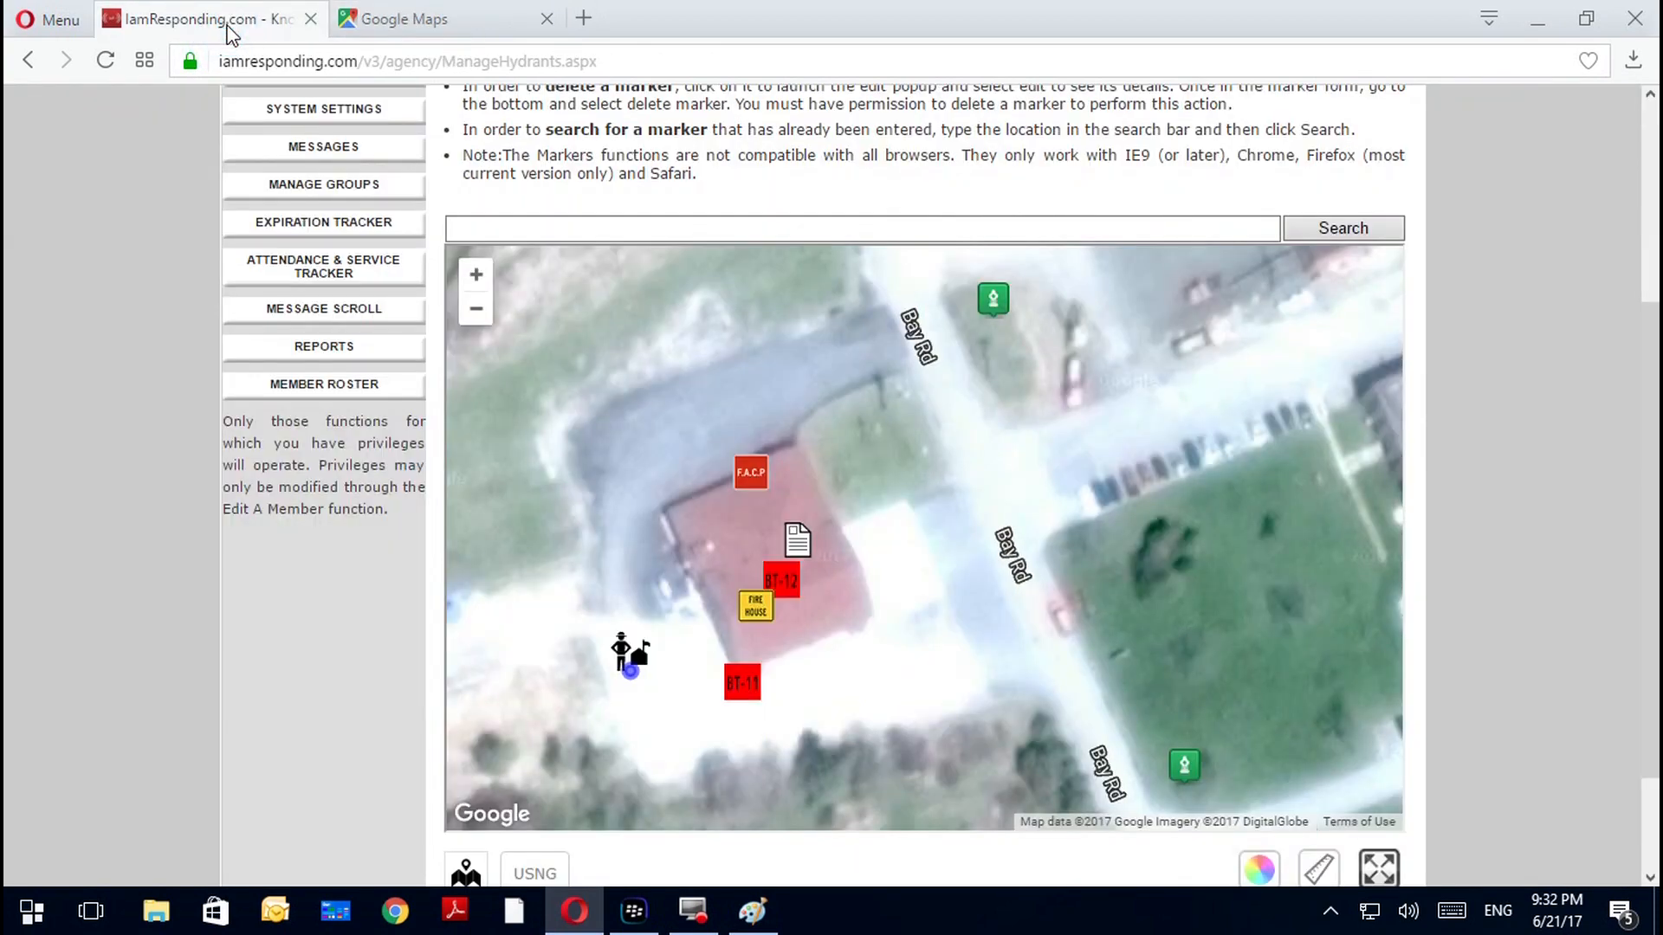
left_click(345, 18)
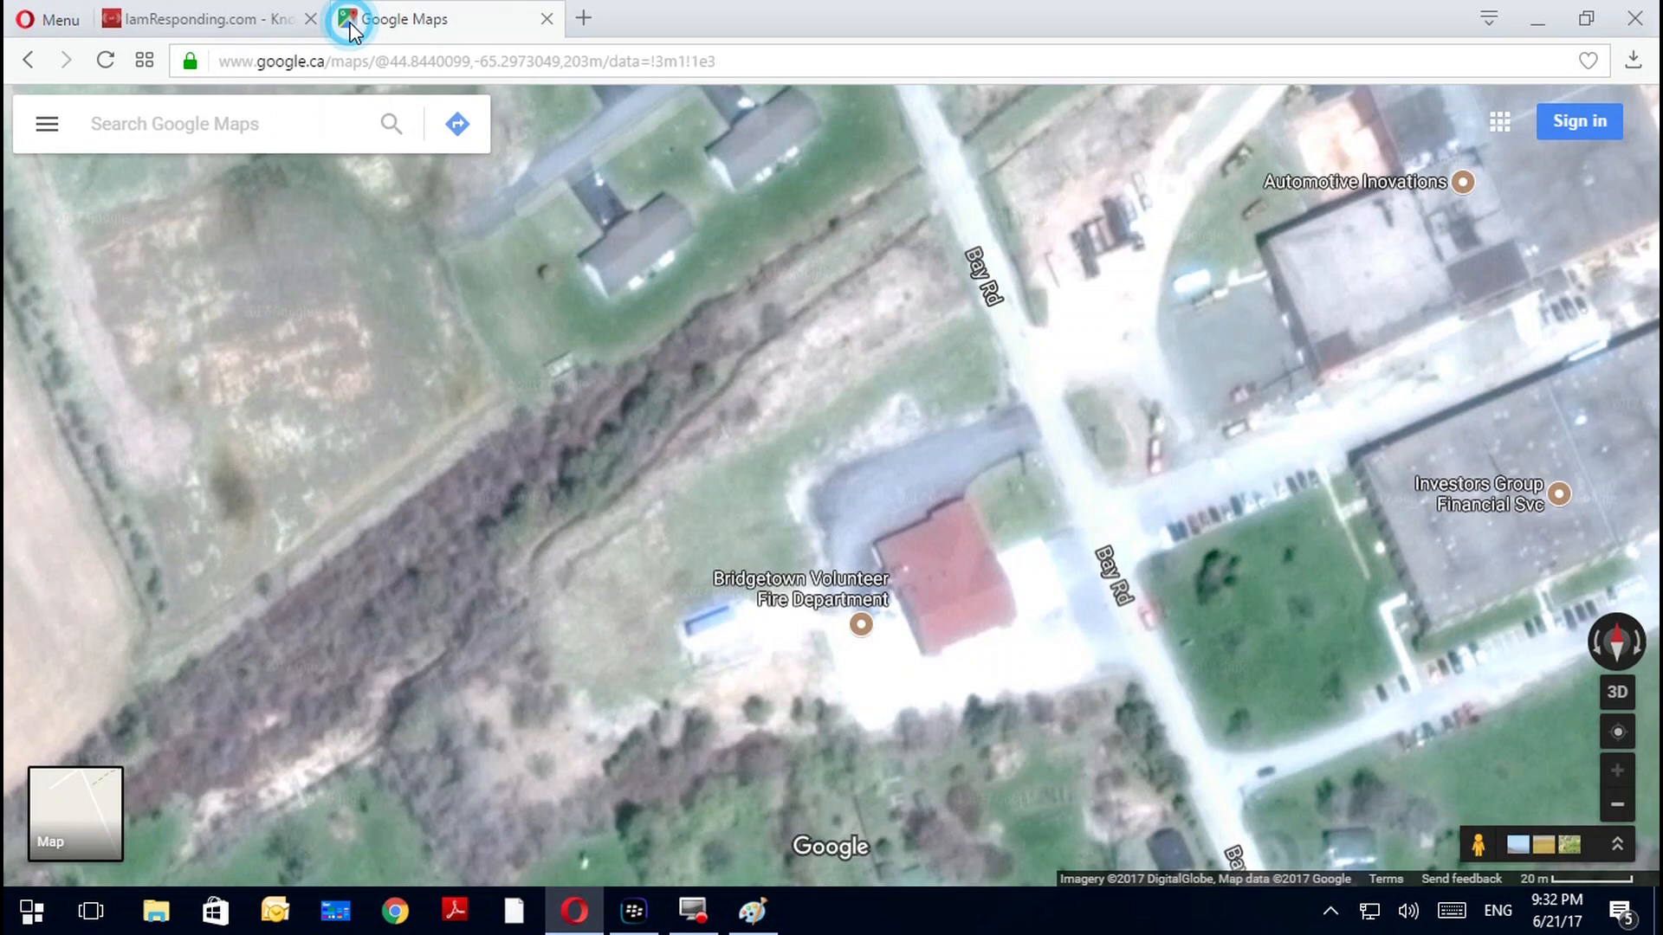
left_click_drag(1285, 459, 1118, 443)
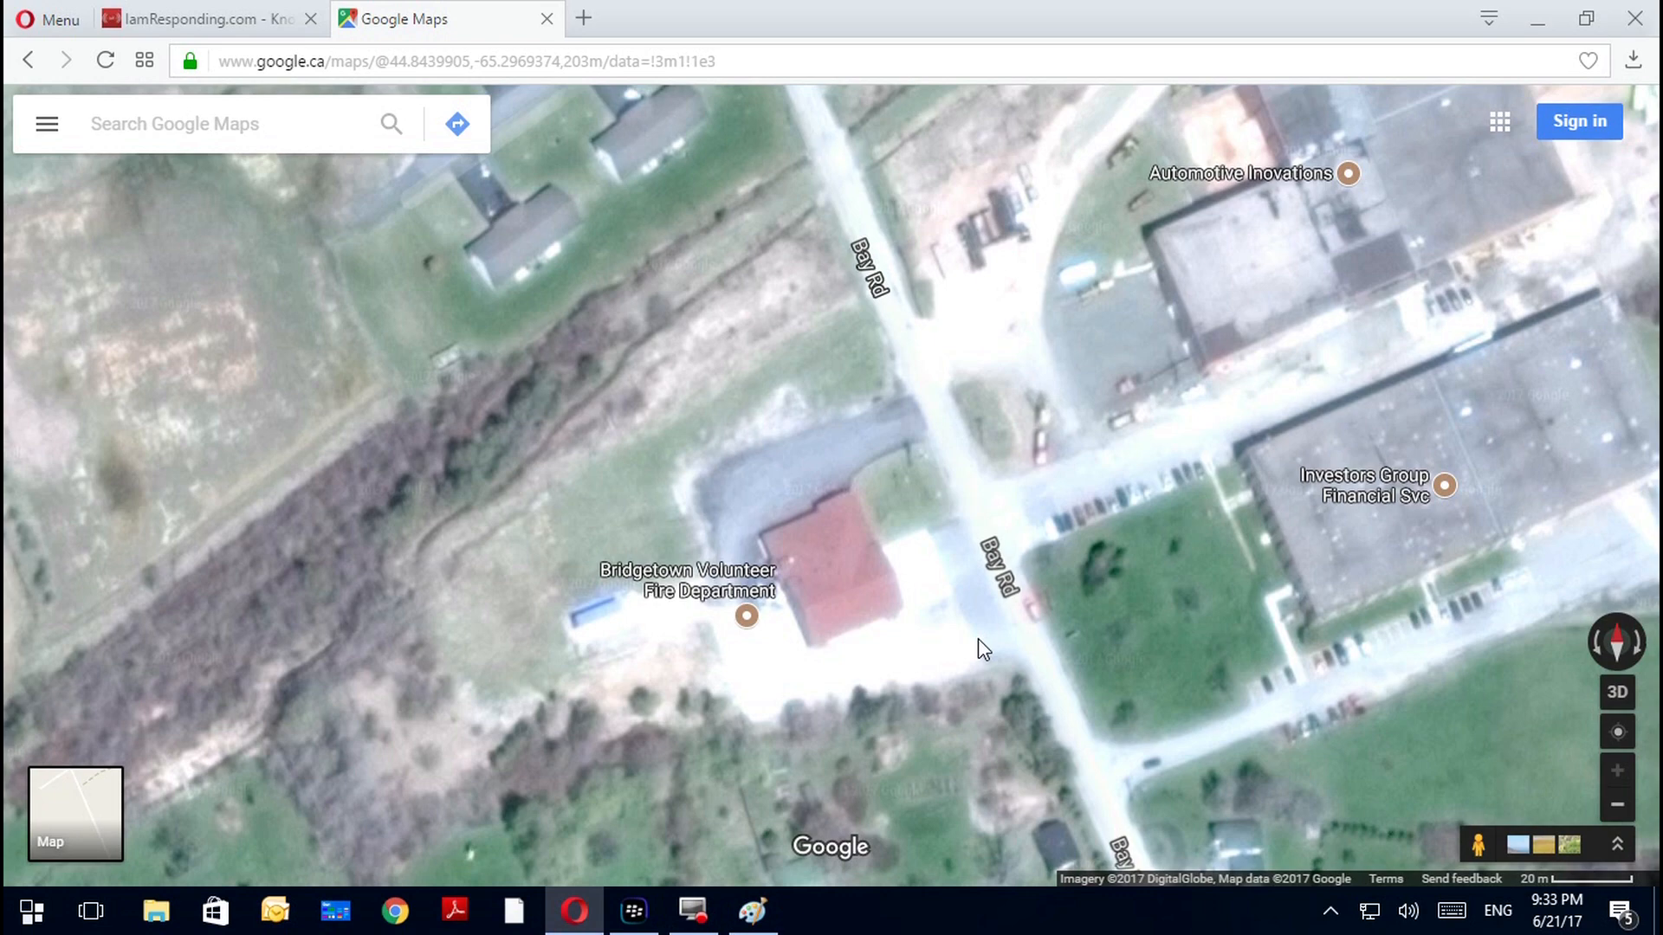
Switch to Paint, maximize its window and paste the Google Maps screenshot onto the canvas
left_click(781, 921)
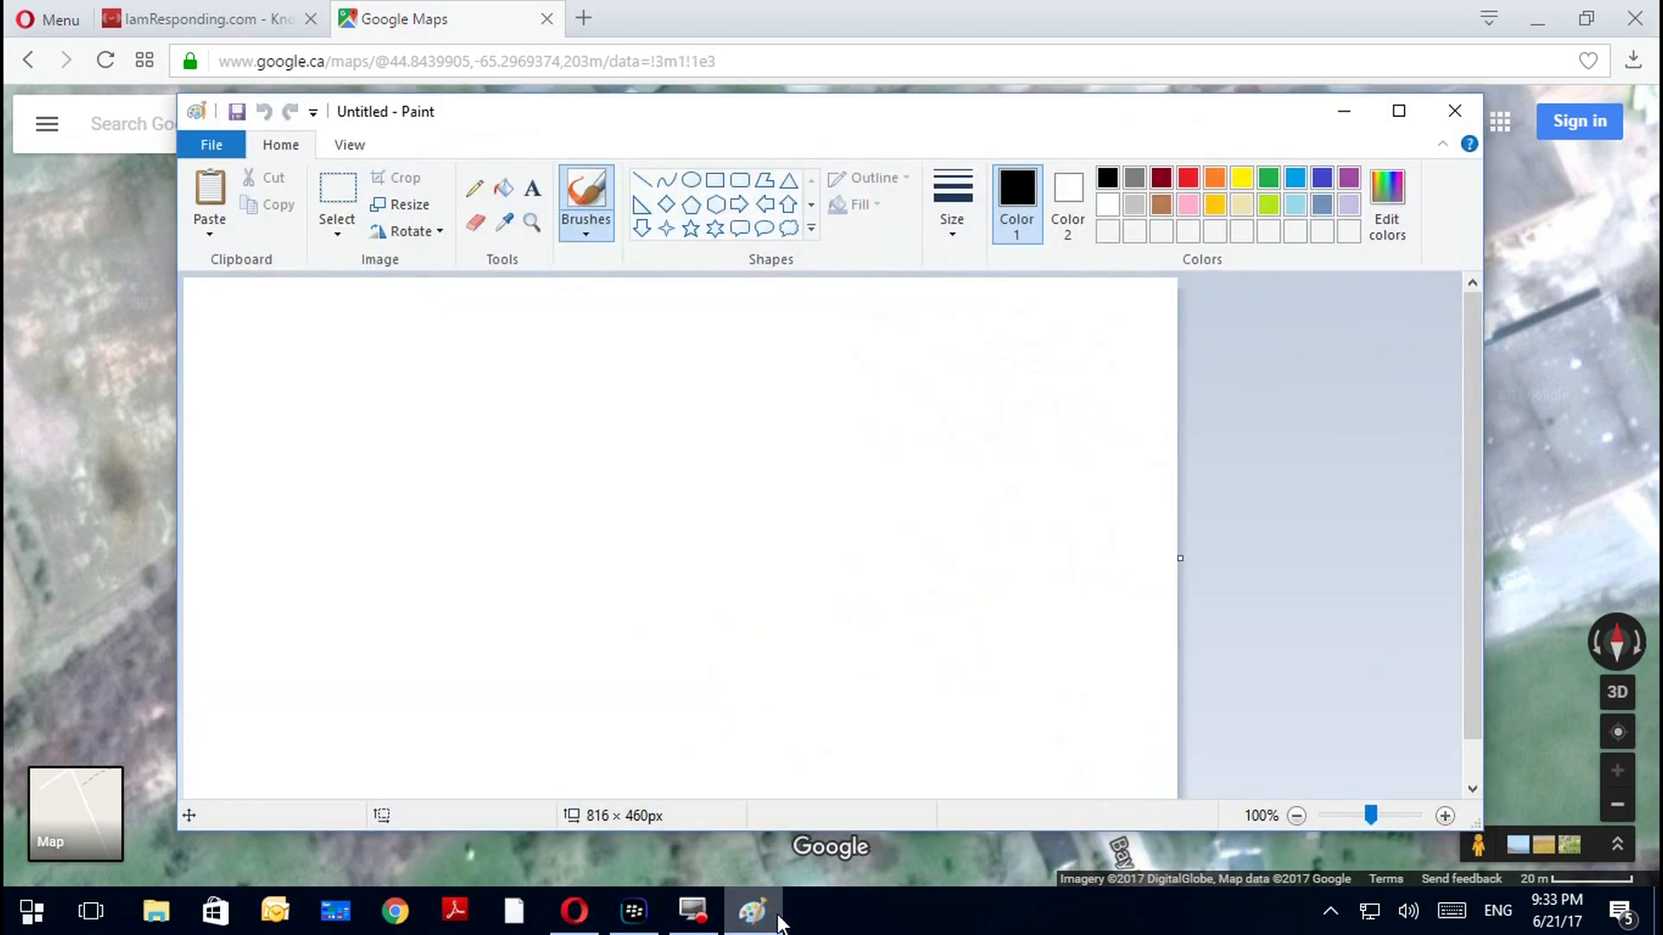
left_click(1396, 111)
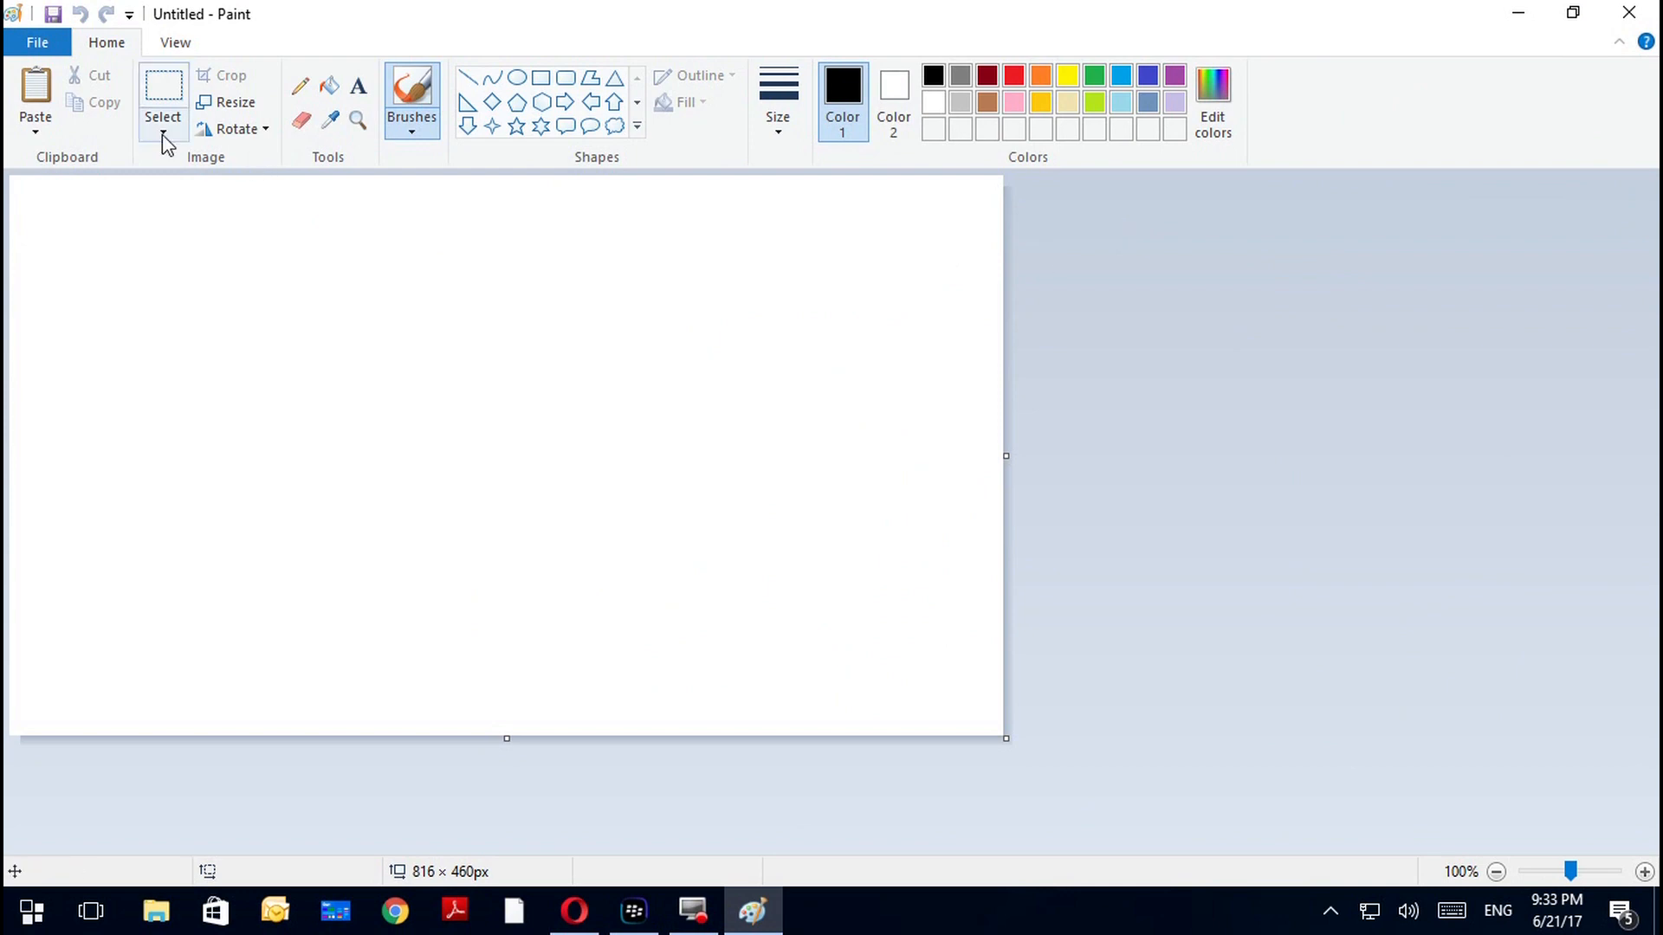
left_click(45, 94)
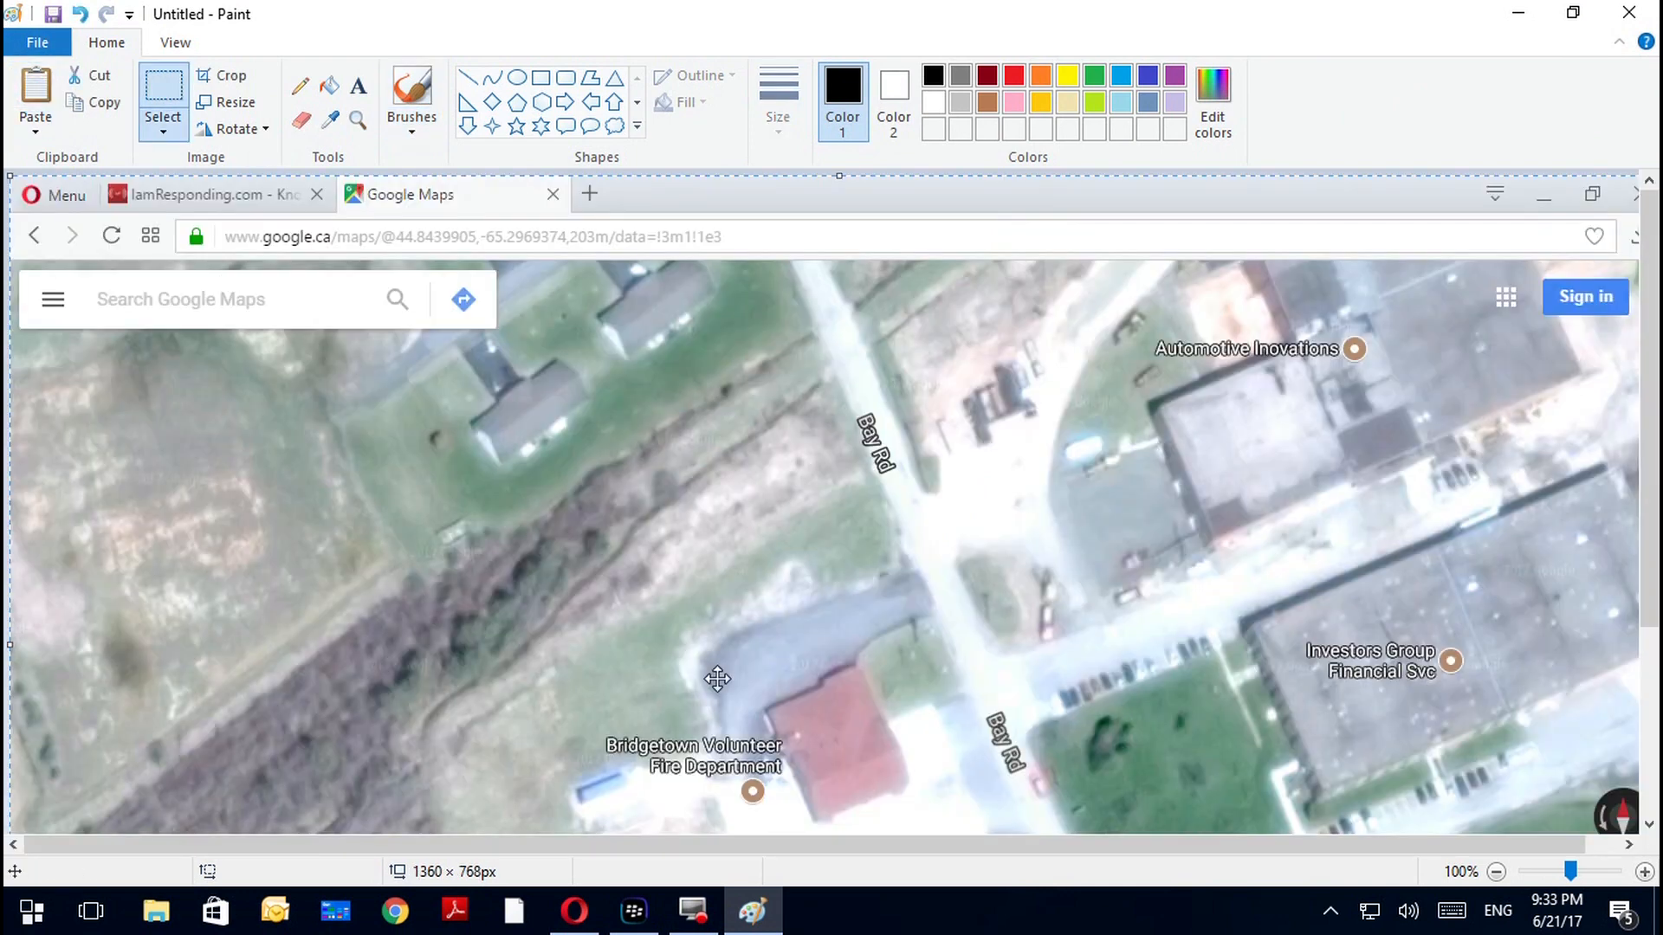
scroll(661, 641, "down", 3)
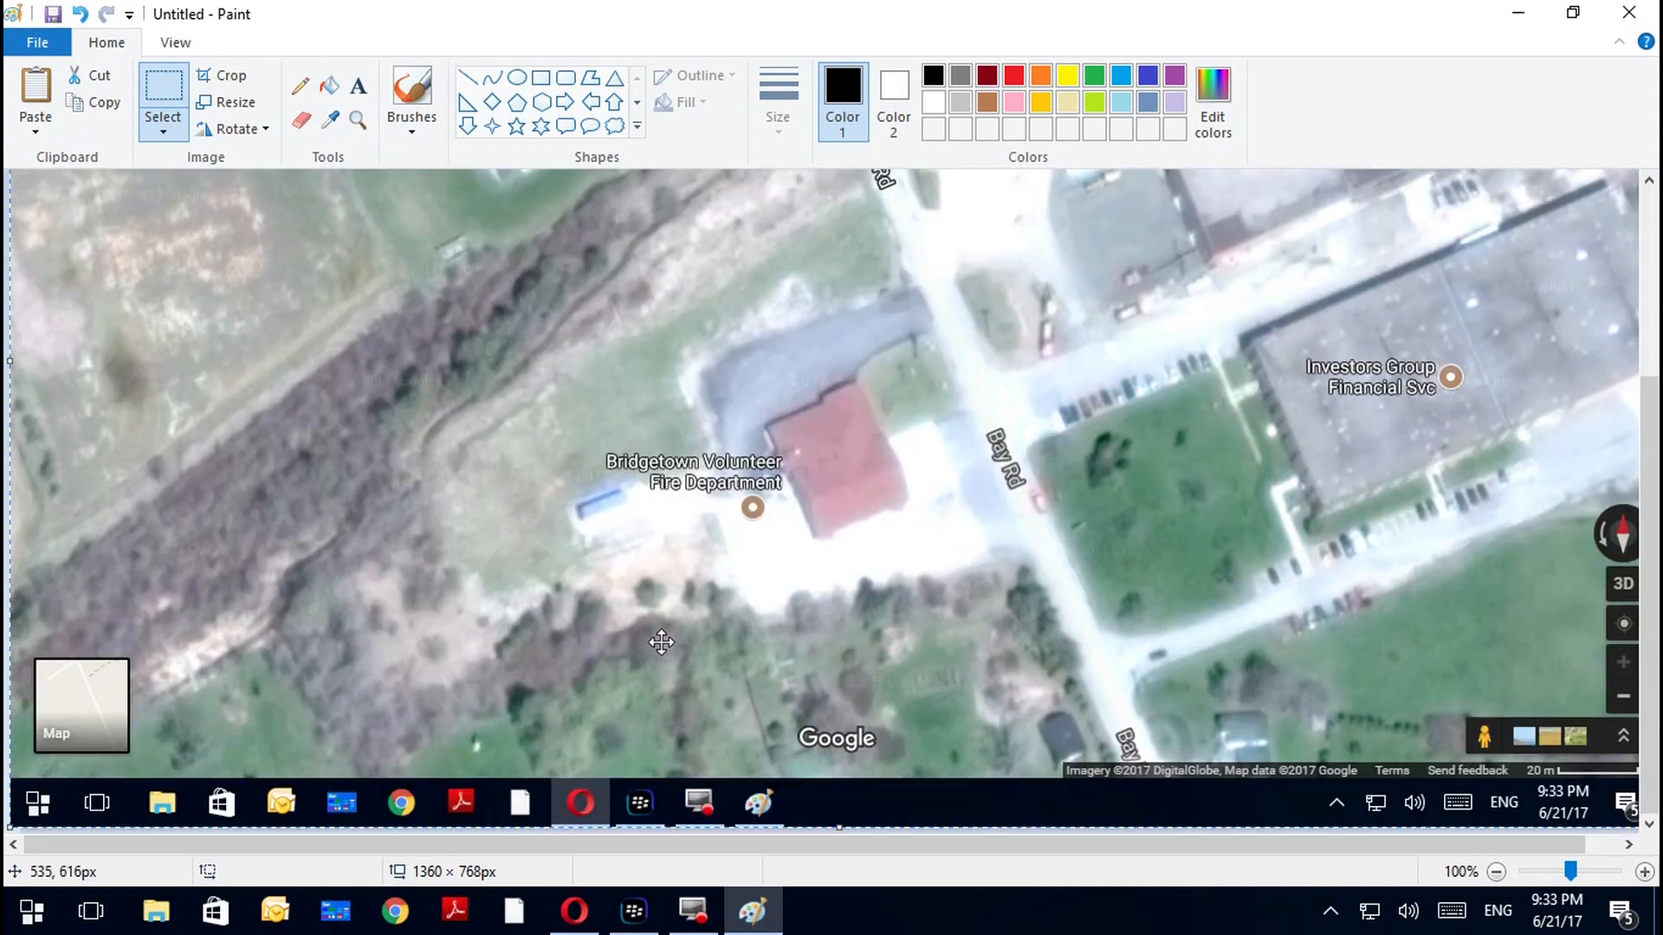
Crop the screenshot to a rectangle about 970 × 530 px around the fire department and Bay Rd
scroll(661, 642, "up", 3)
left_click(164, 86)
mouse_move(227, 356)
left_mouse_down()
mouse_move(375, 552)
mouse_move(1265, 706)
mouse_move(1425, 708)
mouse_move(1409, 718)
left_mouse_up()
scroll(375, 551, "down", 3)
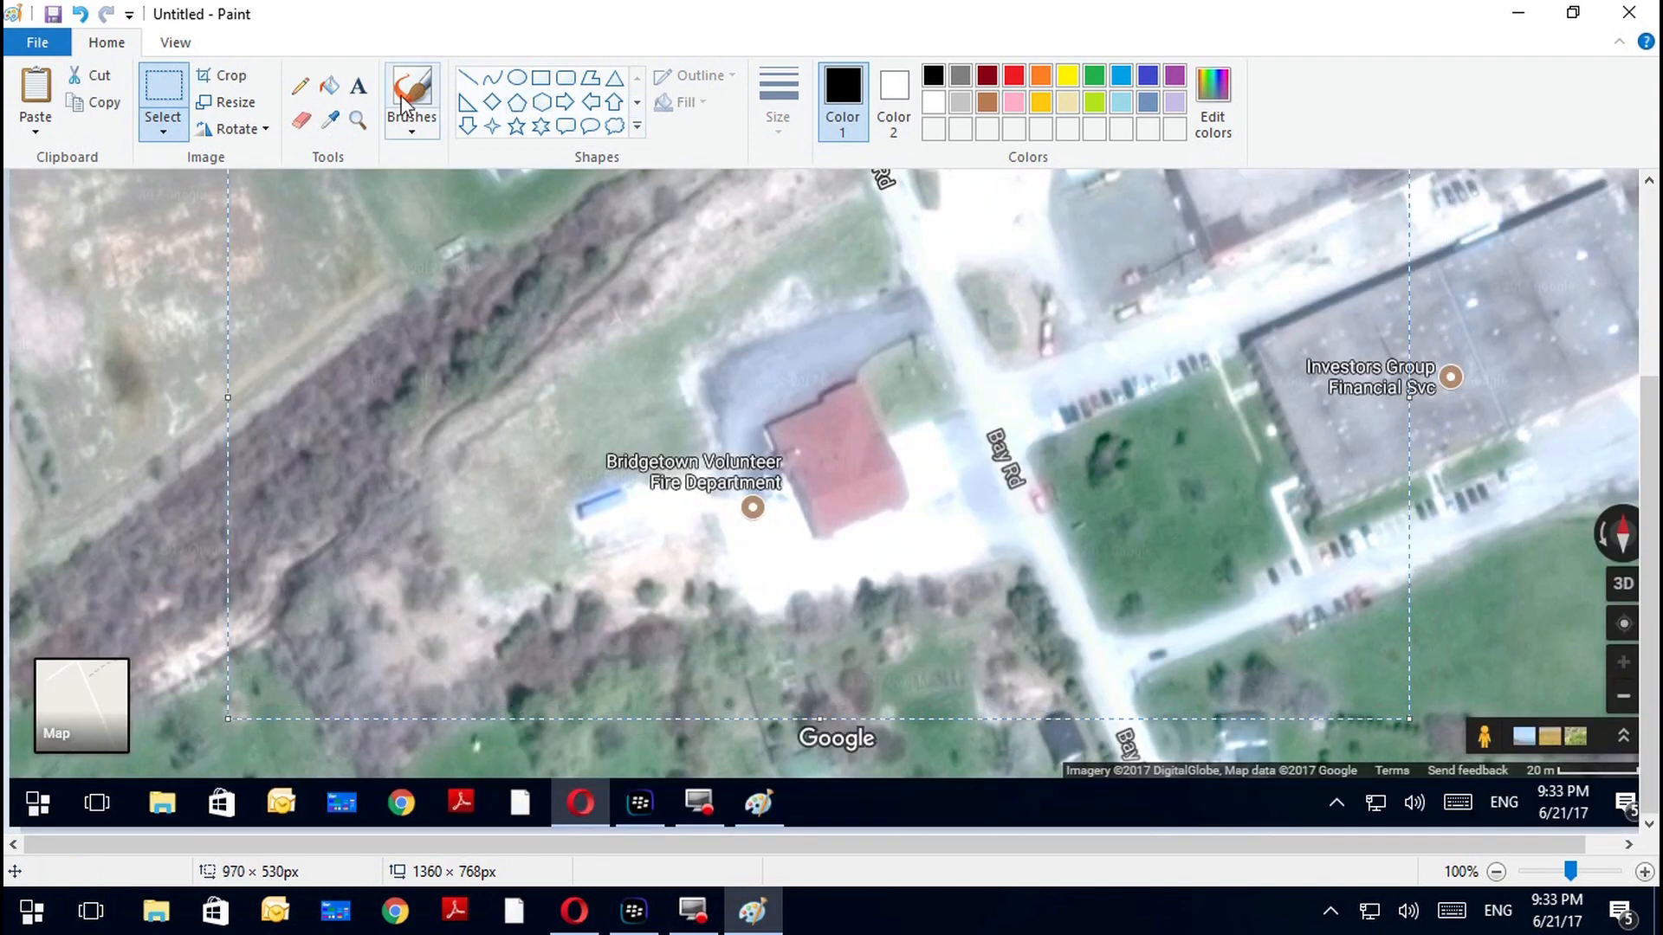
left_click(245, 76)
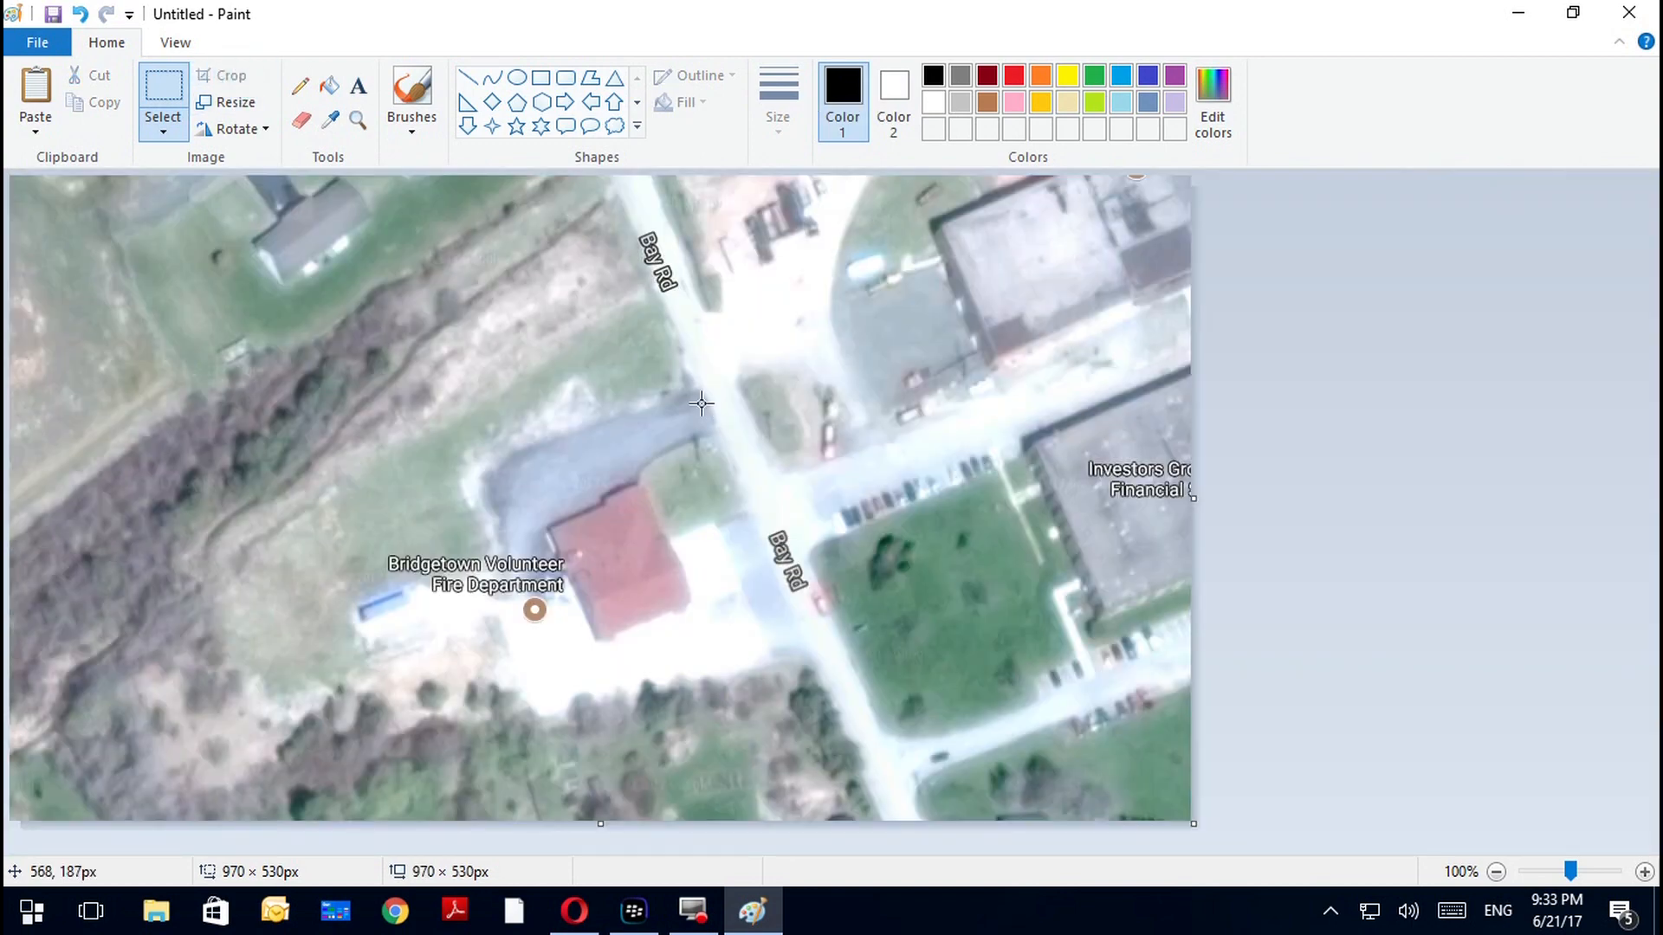
Select nearly the whole cropped map, about 961 × 529 px, and cut it to the clipboard
left_click_drag(1178, 818, 894, 482)
key("ctrl+a")
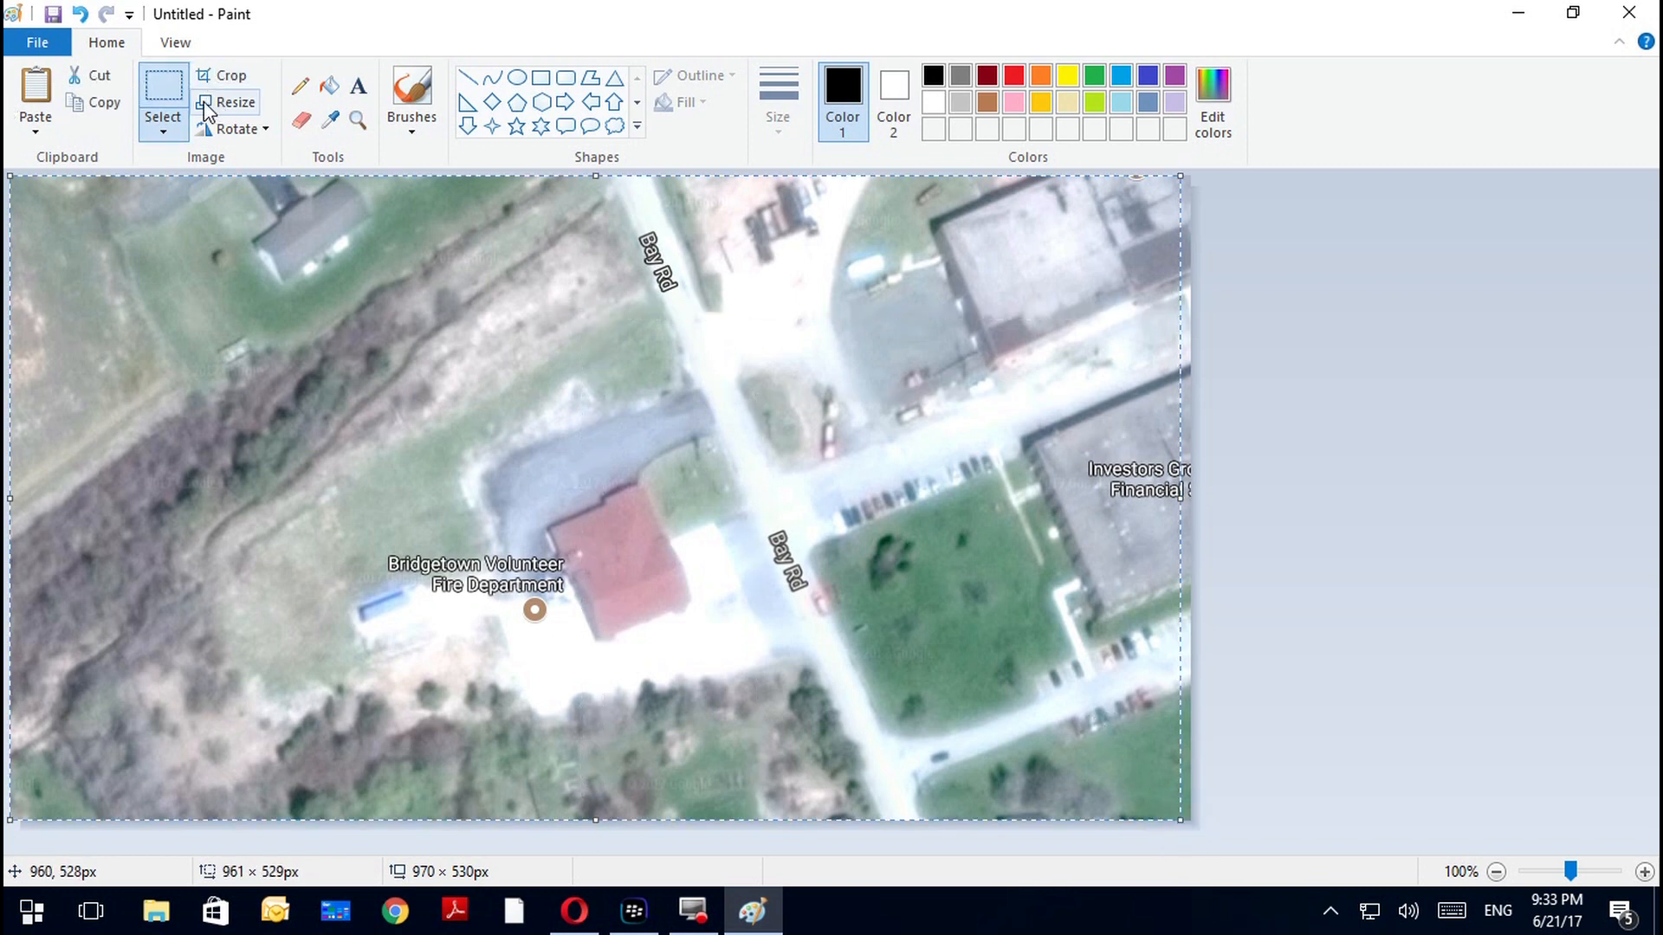
left_click(164, 130)
left_click(167, 139)
left_click(85, 78)
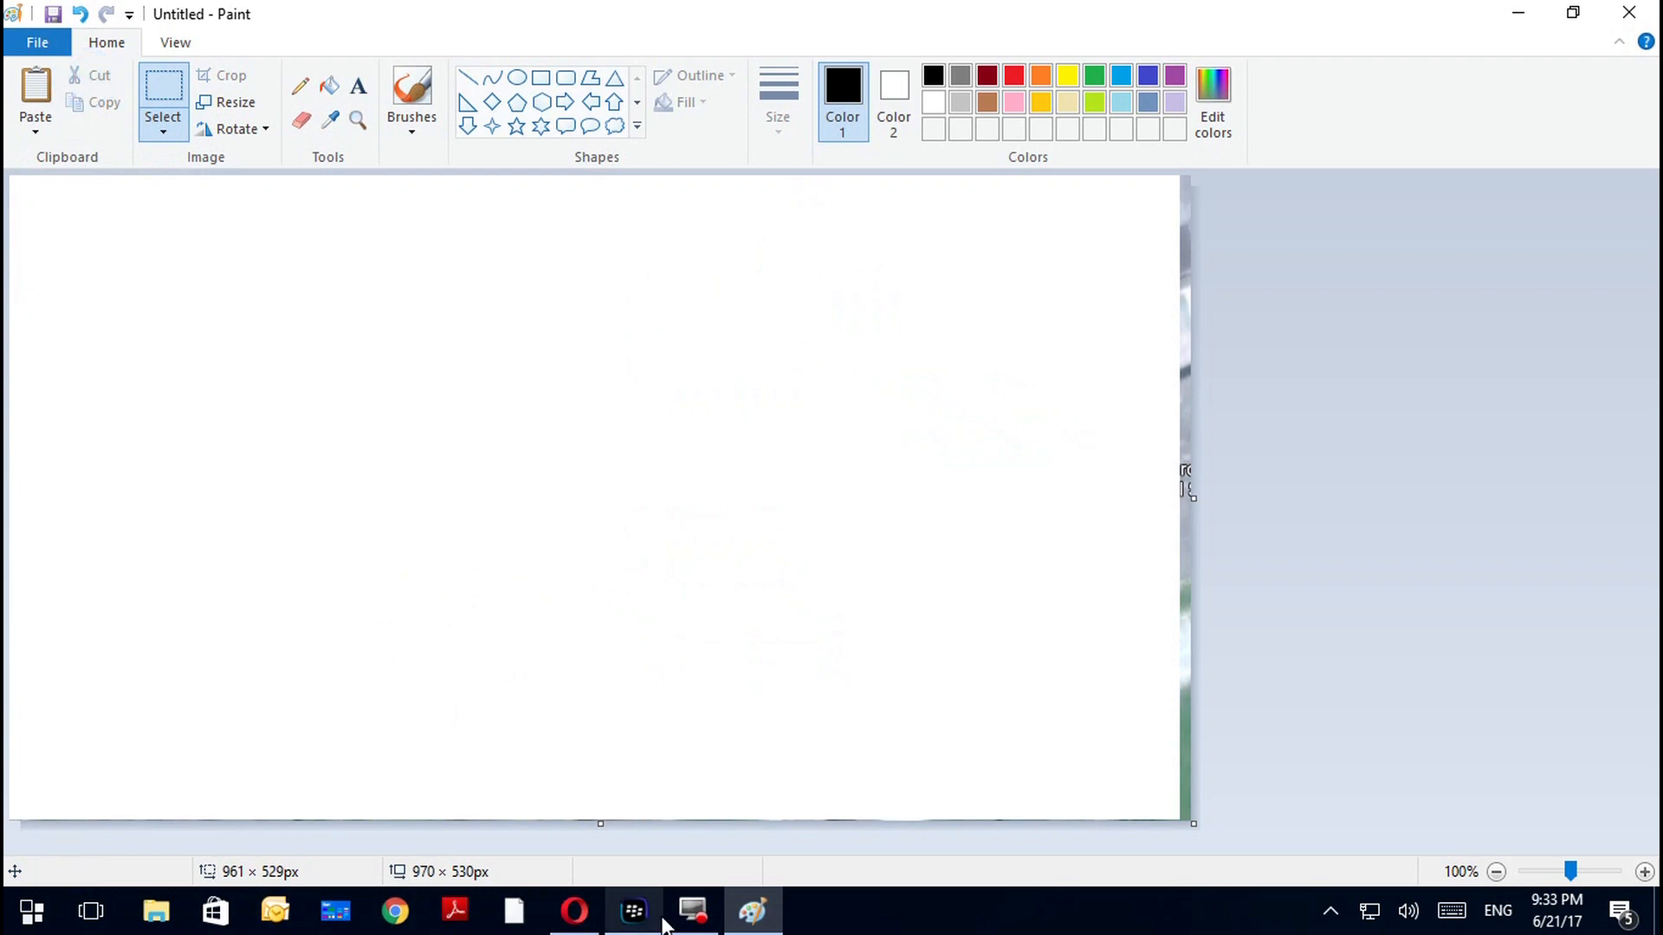
Search for "micro" and launch Microsoft Office Word 2007
left_click(17, 922)
type("m")
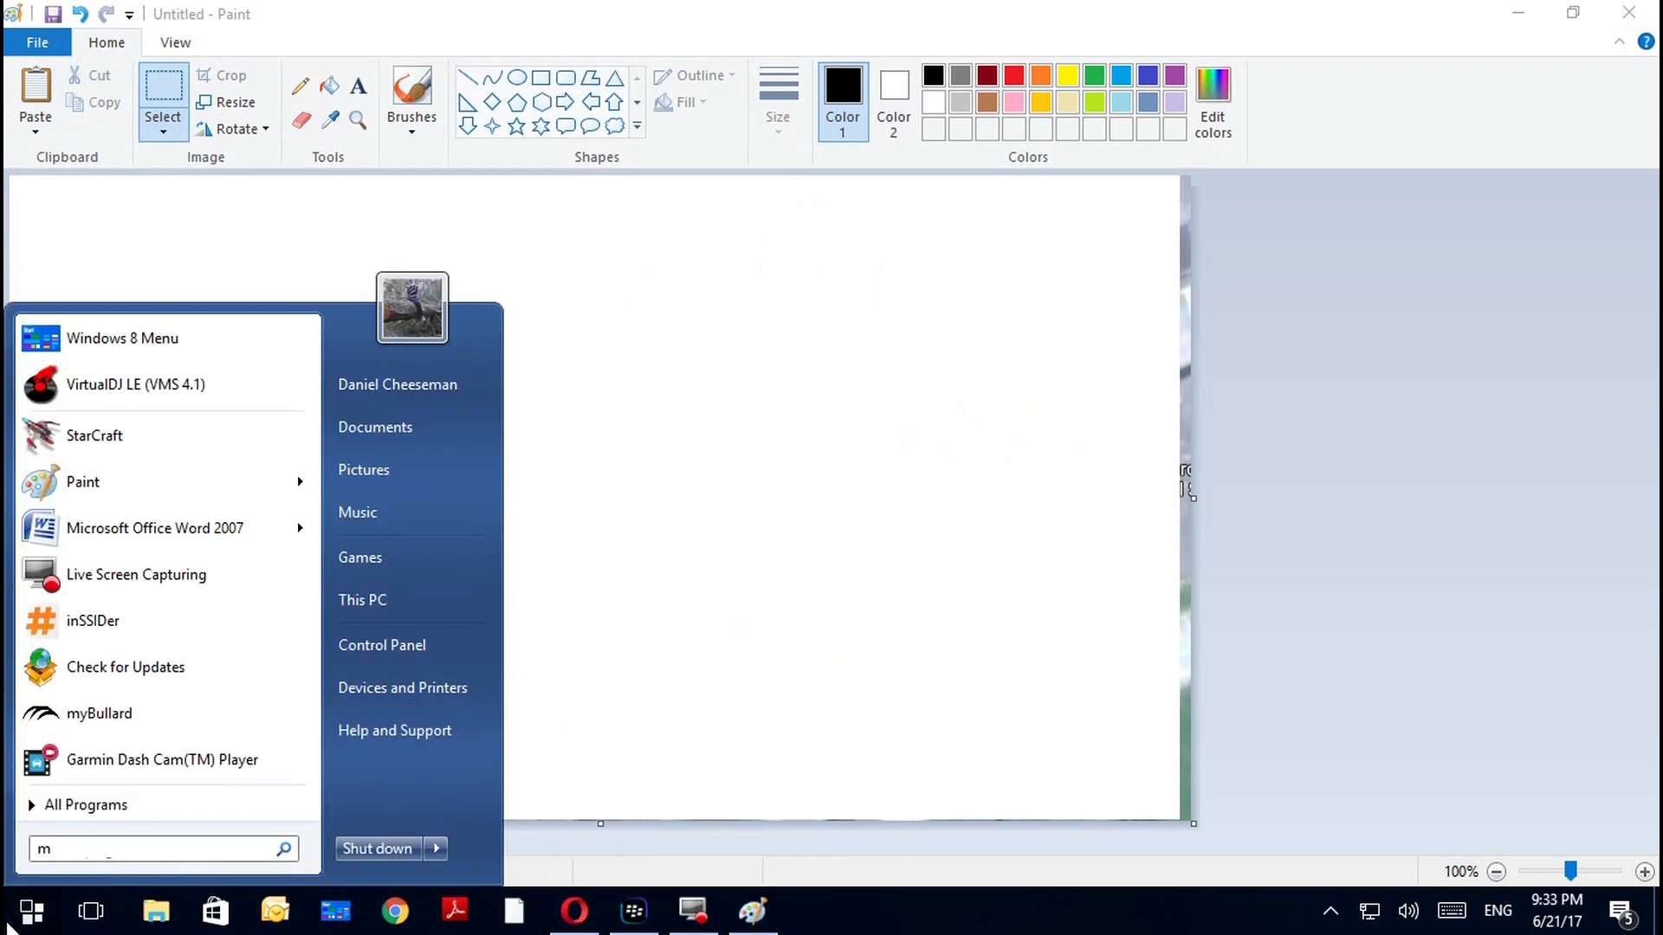
type("icro")
key("Return")
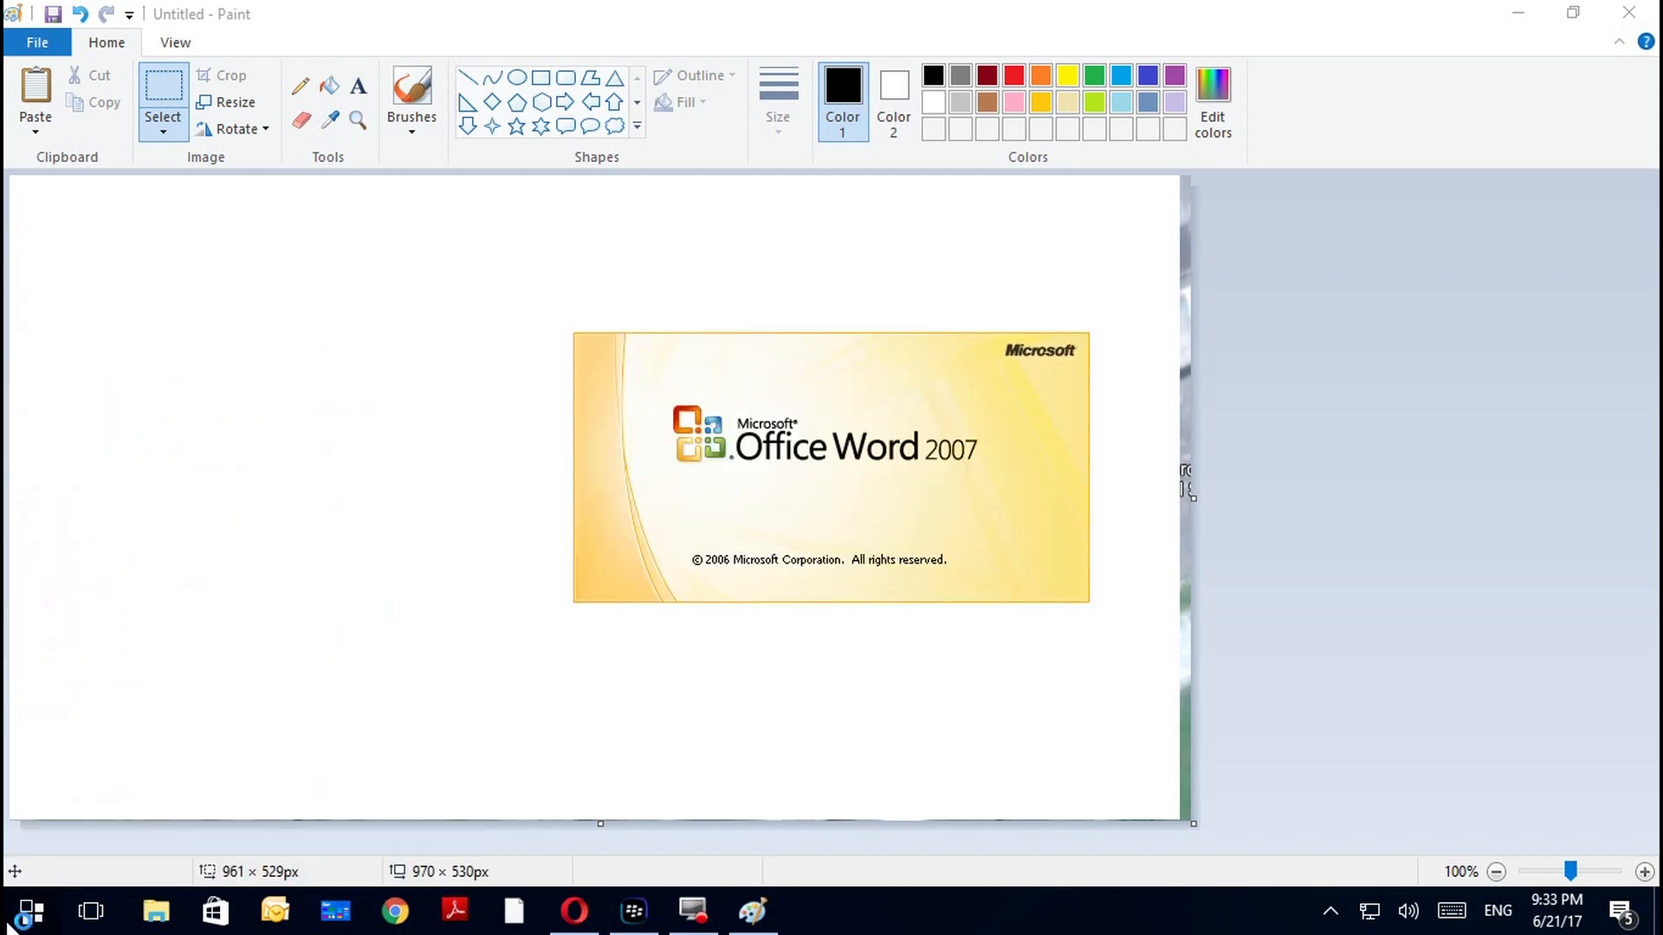
left_click(263, 48)
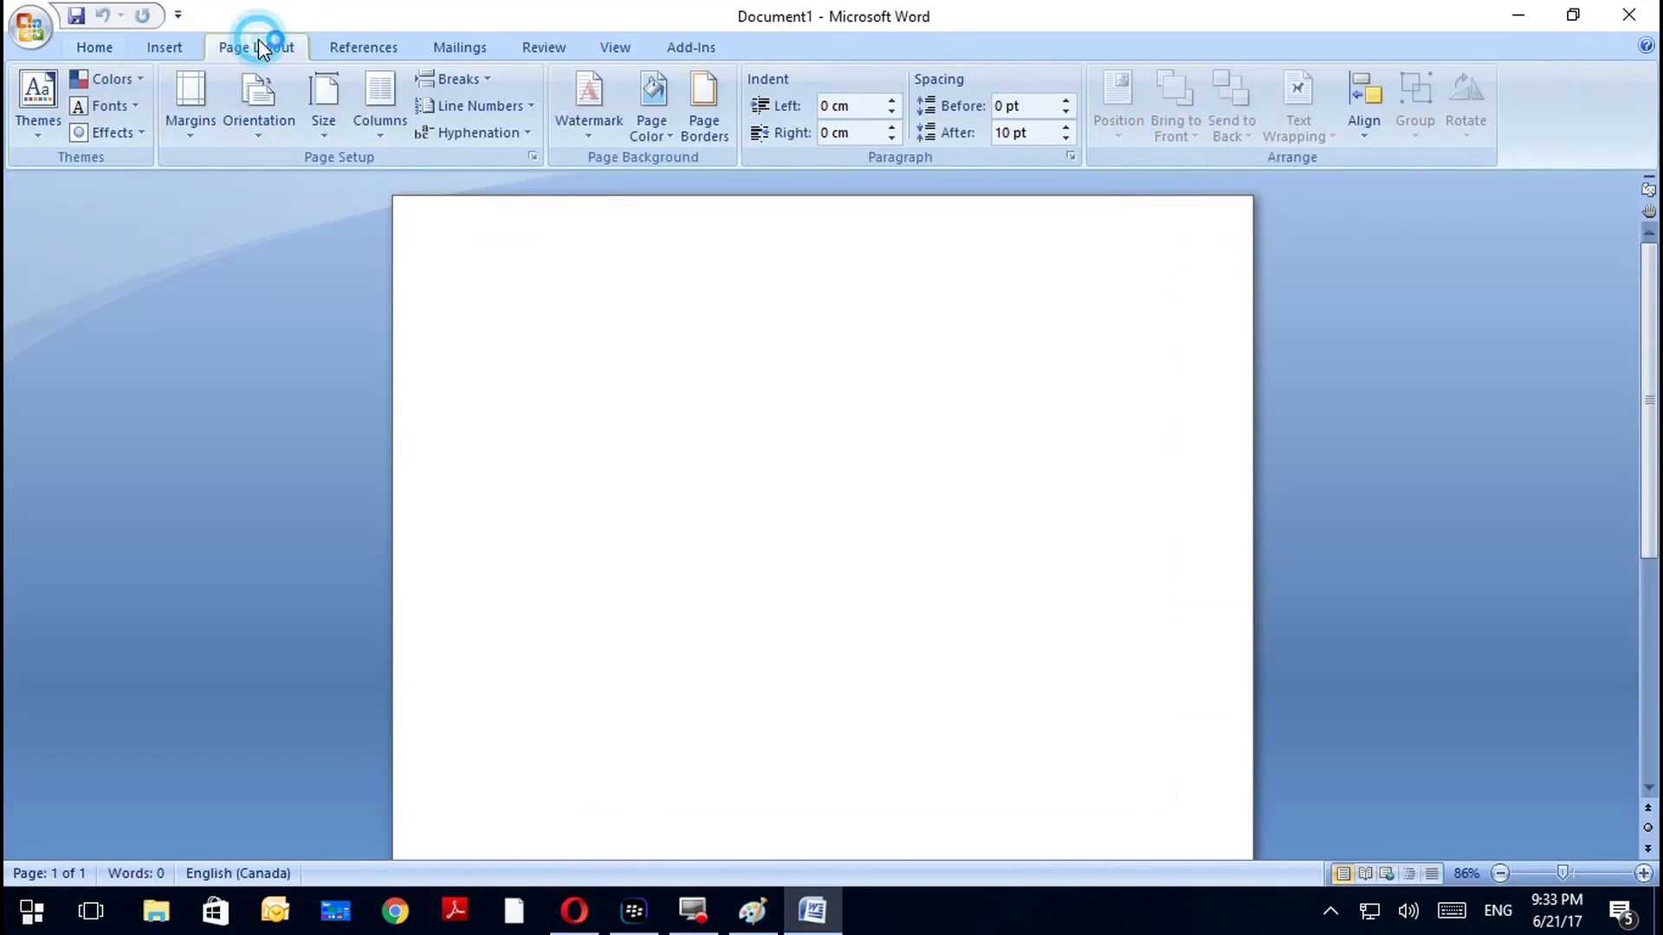
left_click(251, 120)
left_click(872, 392)
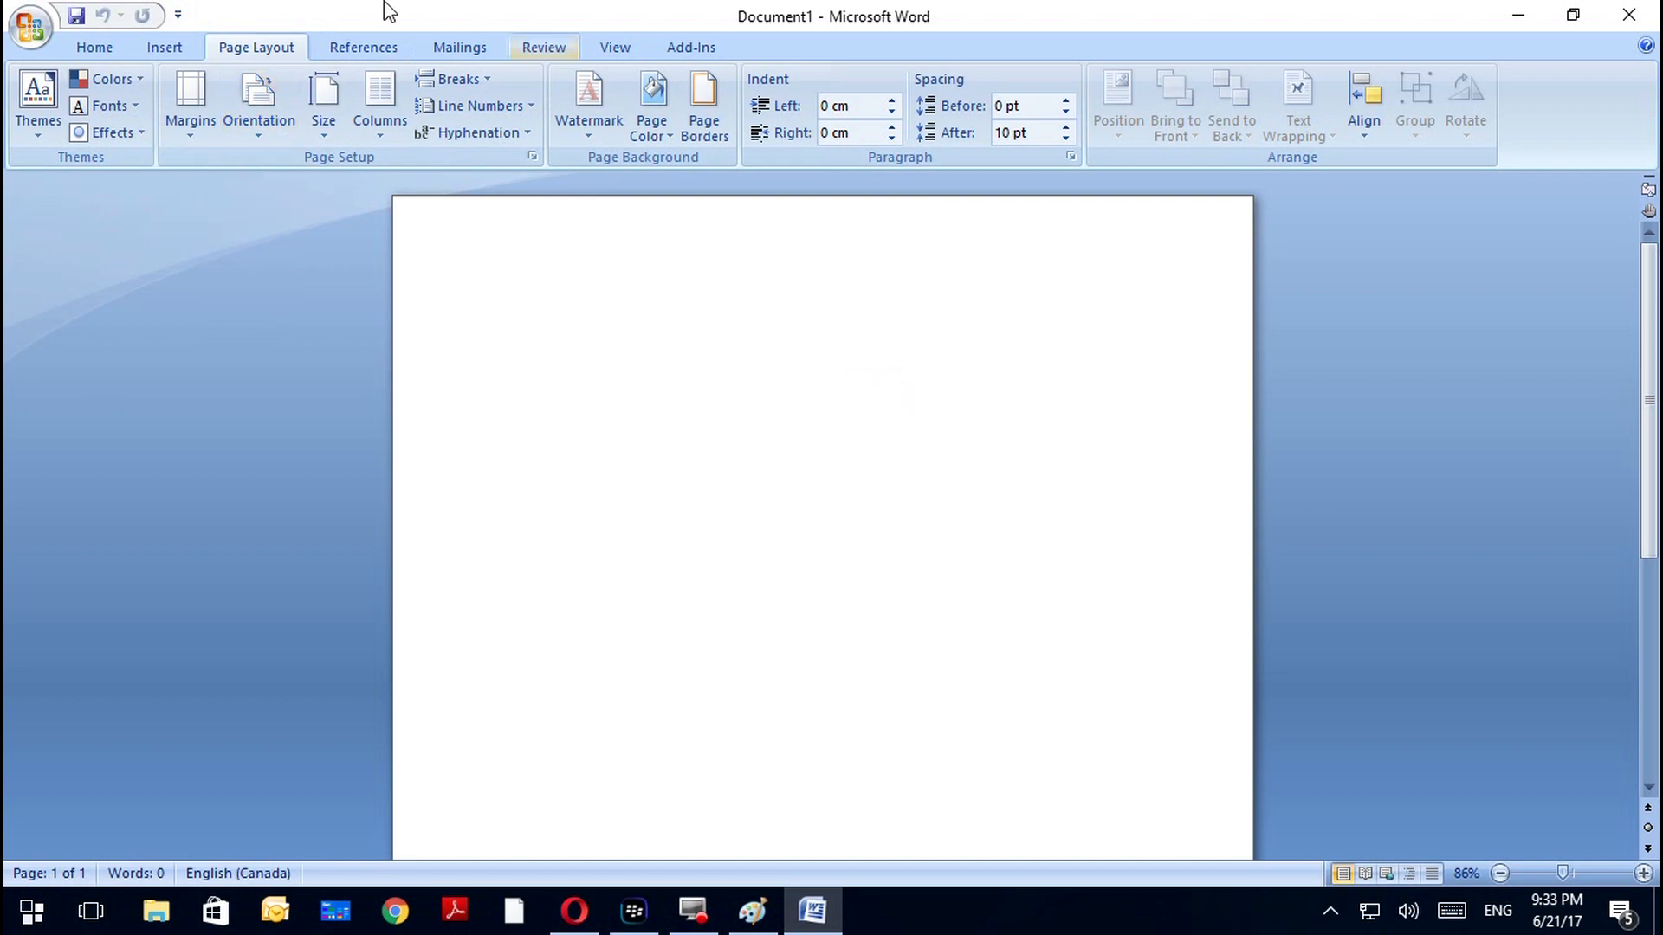
Paste the cut map image into the blank document
left_click(165, 47)
left_click(94, 50)
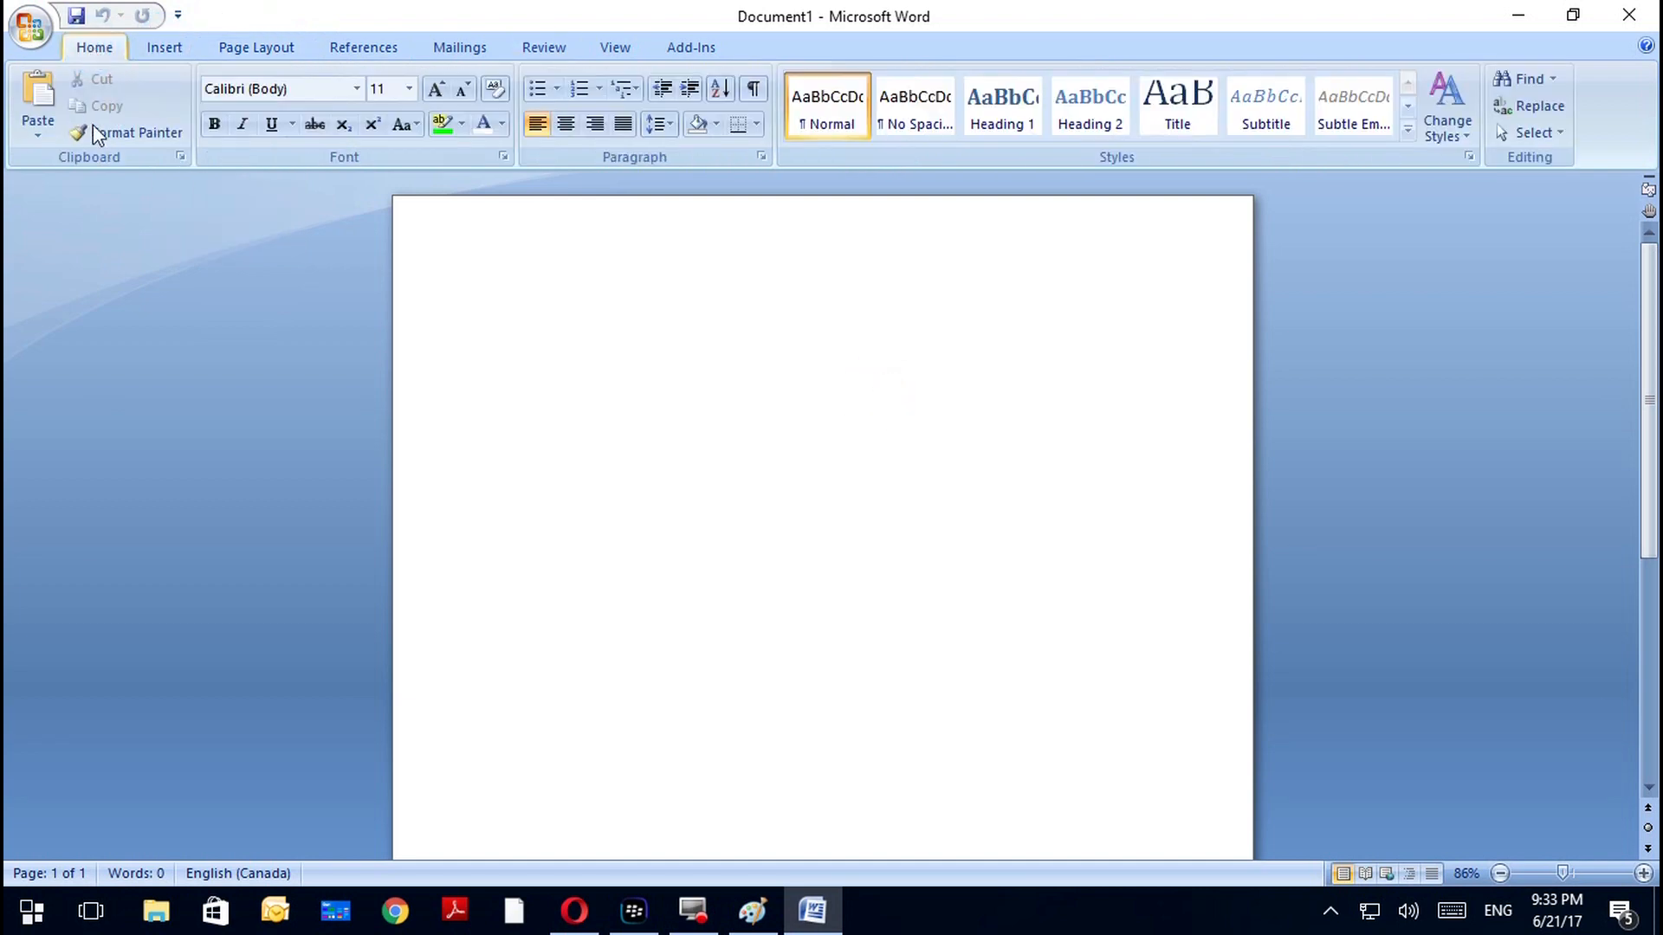
left_click(50, 103)
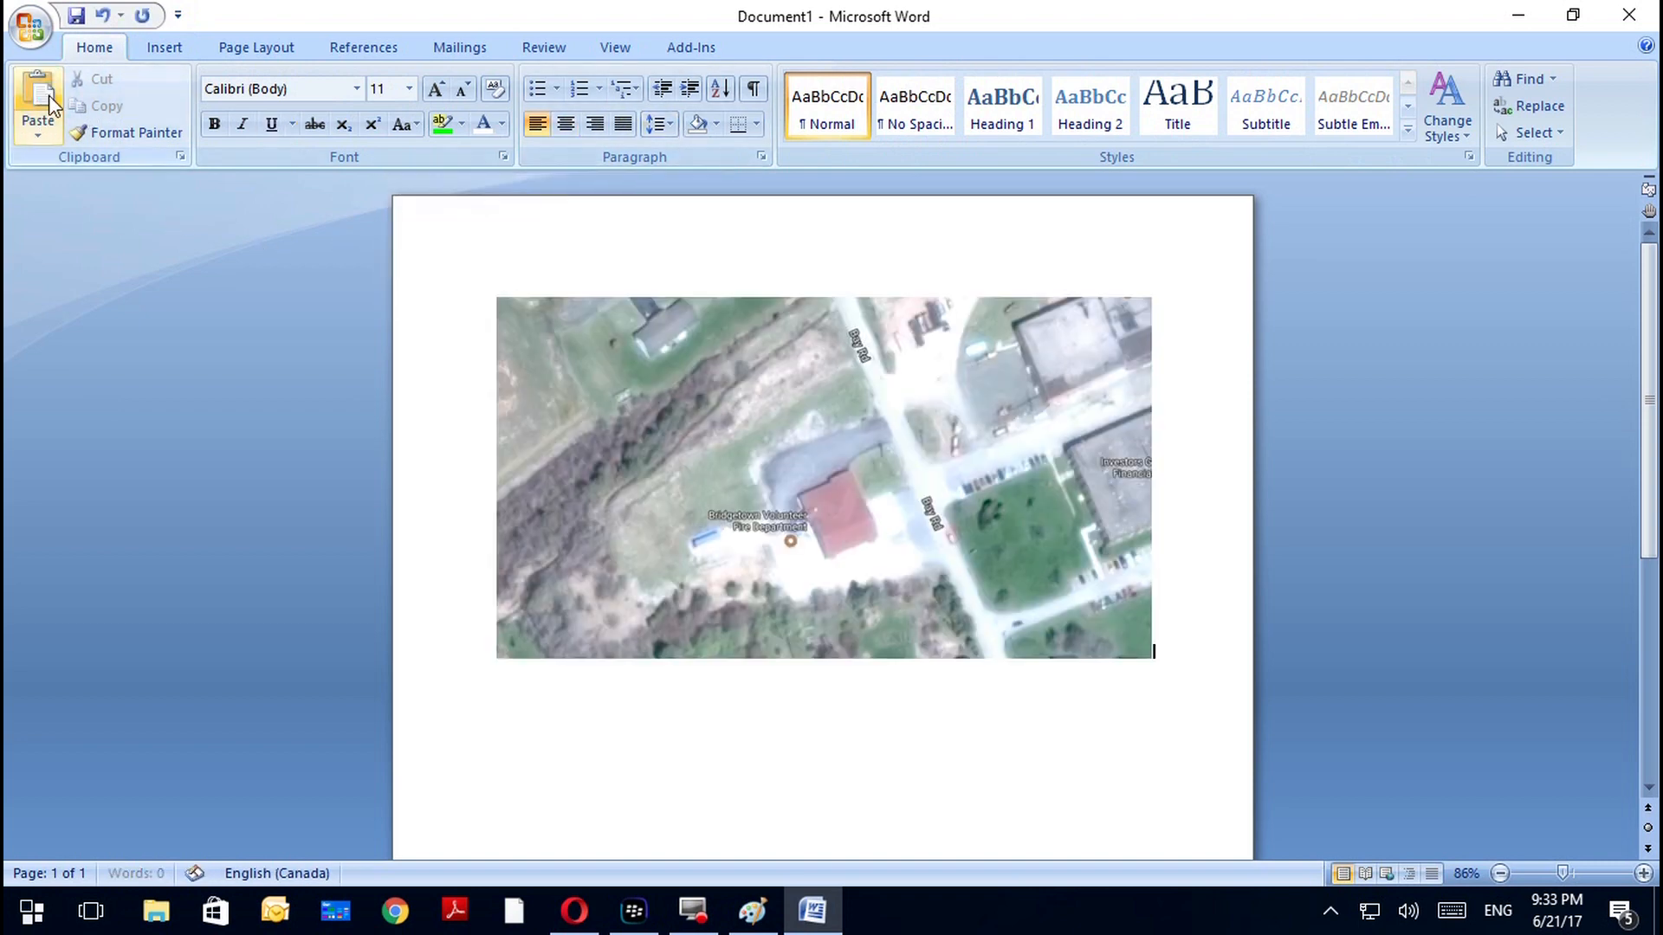
Set the map picture's text wrapping to In Front of Text
left_click(808, 480)
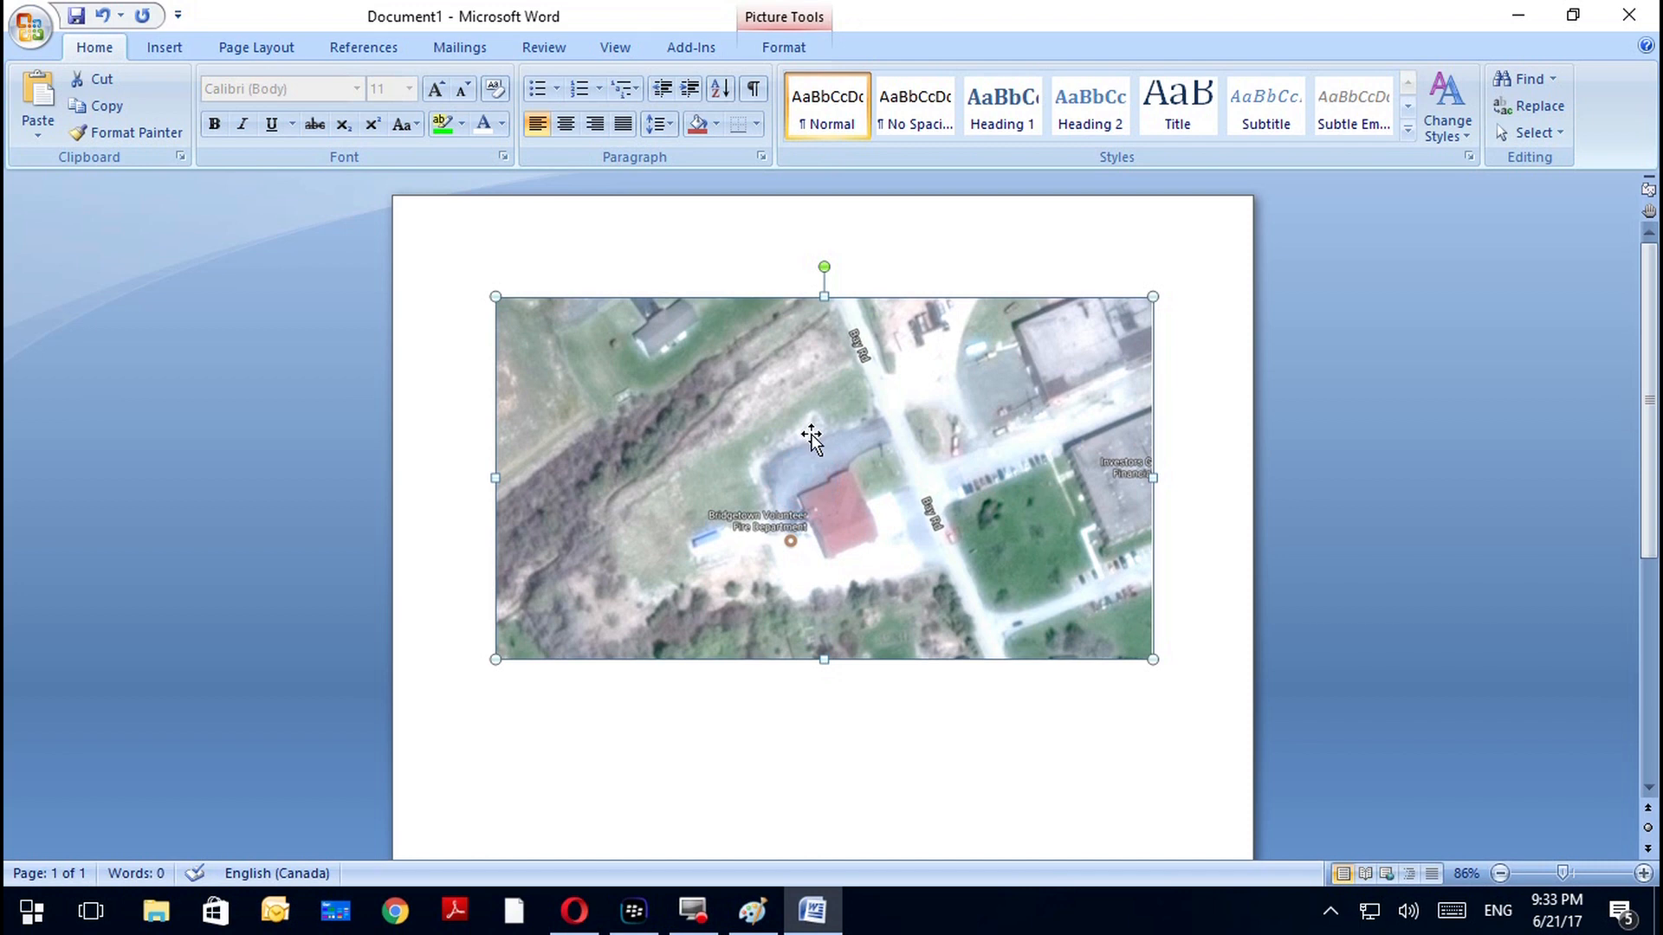
right_click(815, 381)
right_click(813, 362)
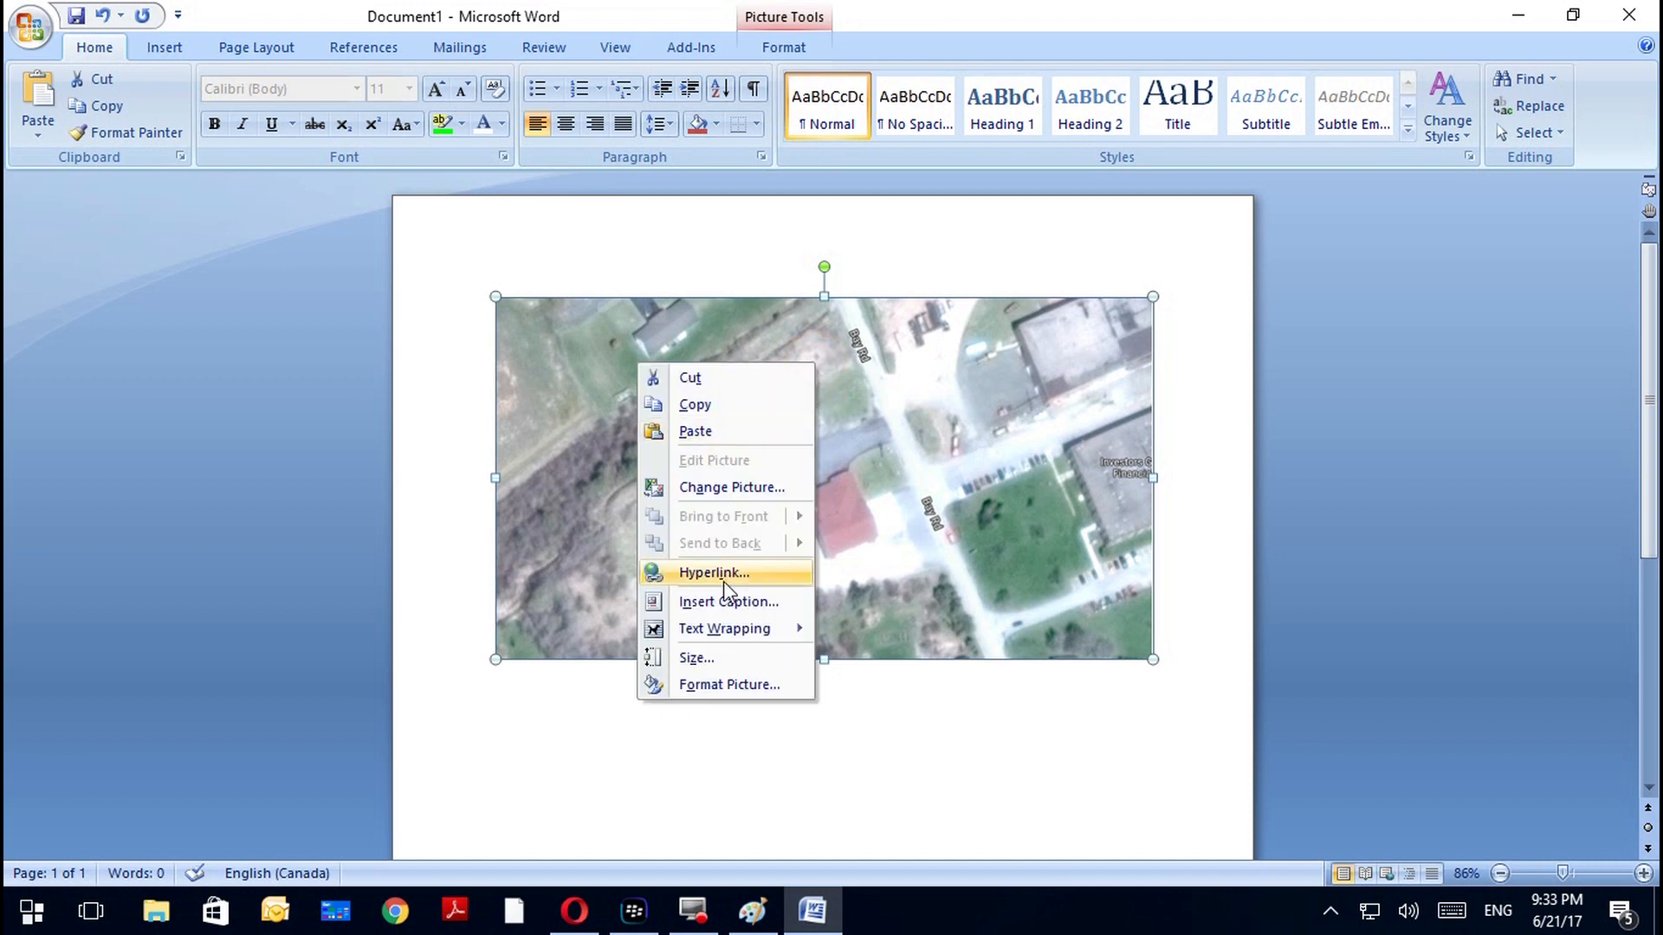
mouse_move(729, 628)
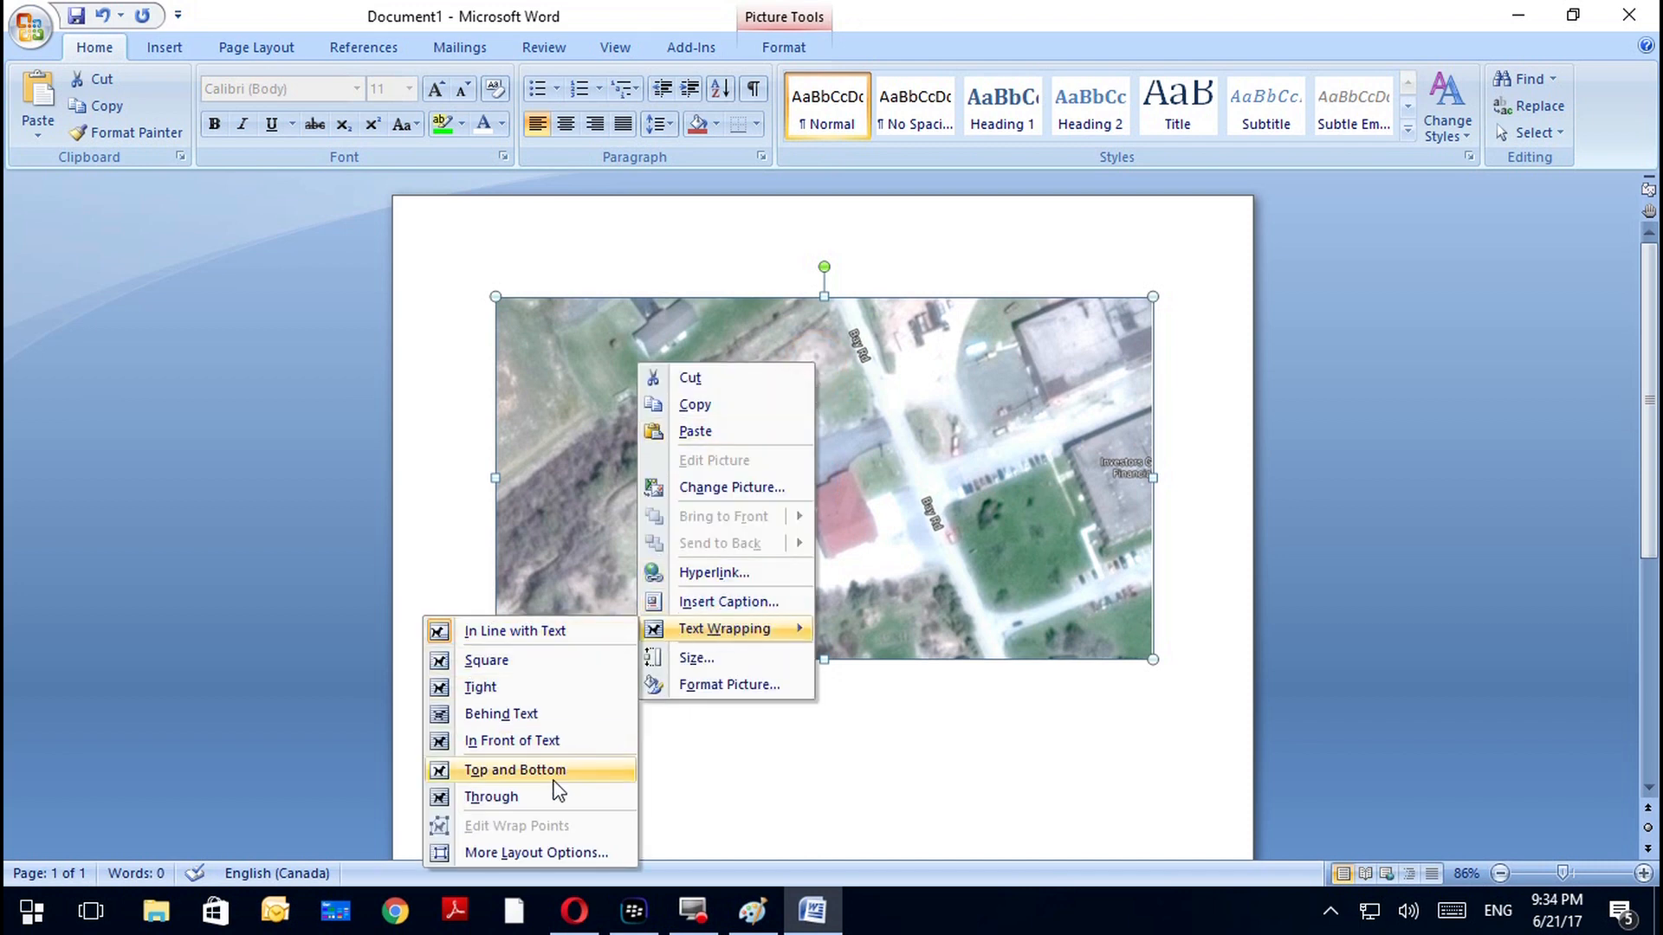
left_click(554, 750)
Move the map picture down the page, leaving blank space above it
left_click_drag(732, 458, 733, 626)
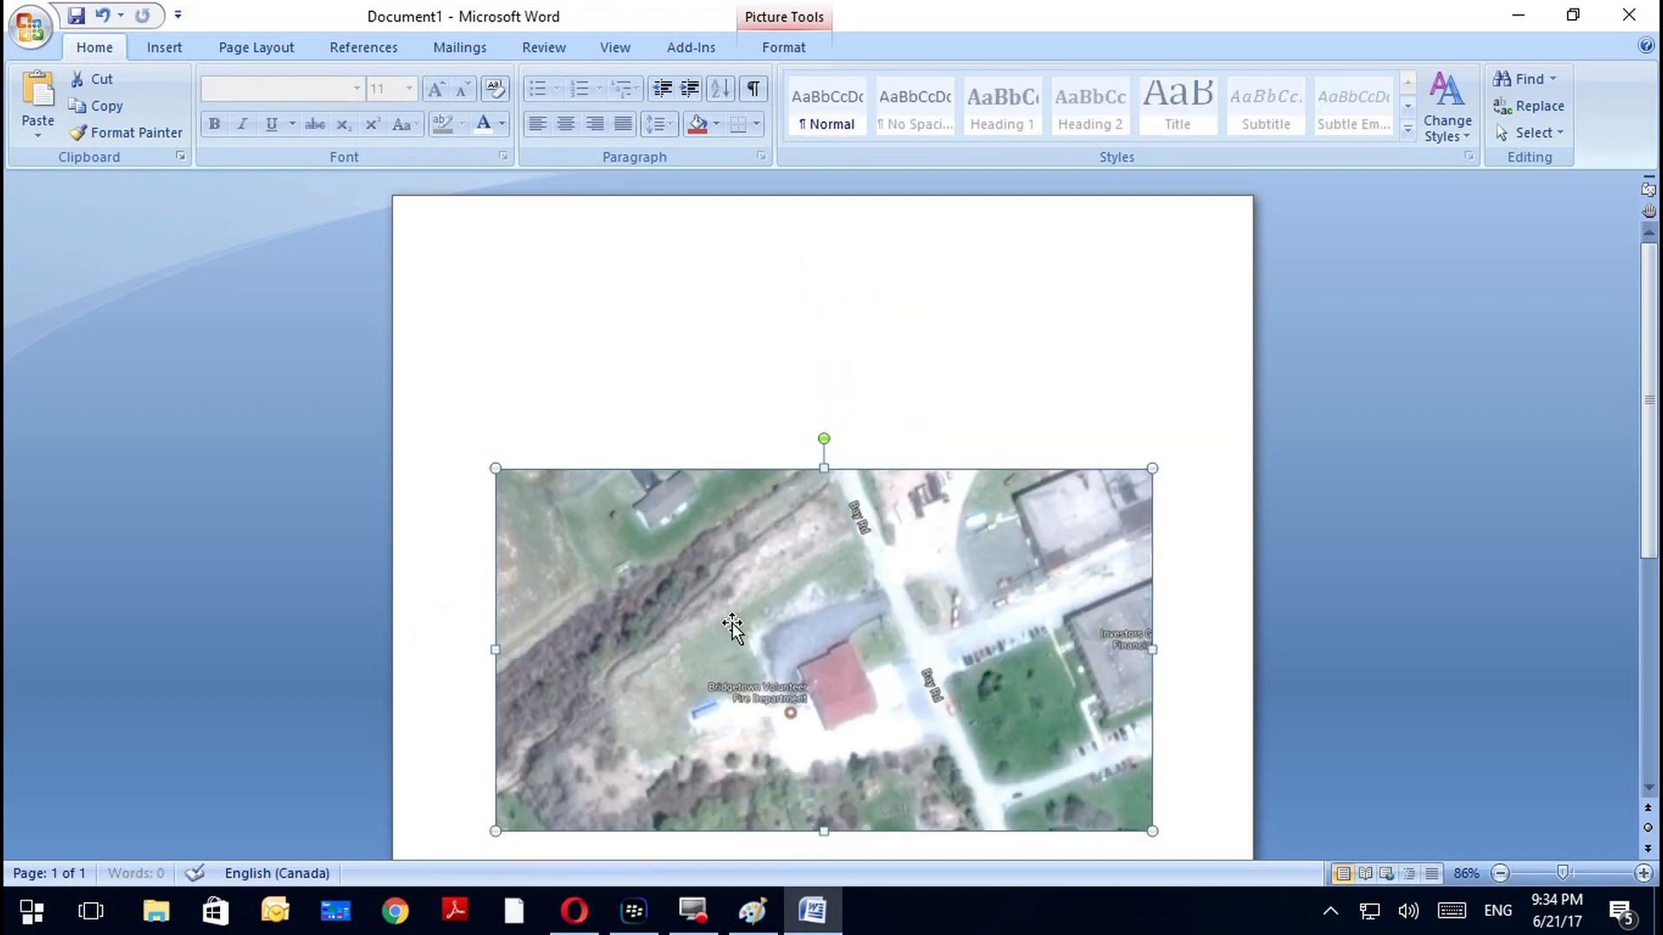
scroll(732, 623, "down", 3)
left_click_drag(790, 438, 790, 482)
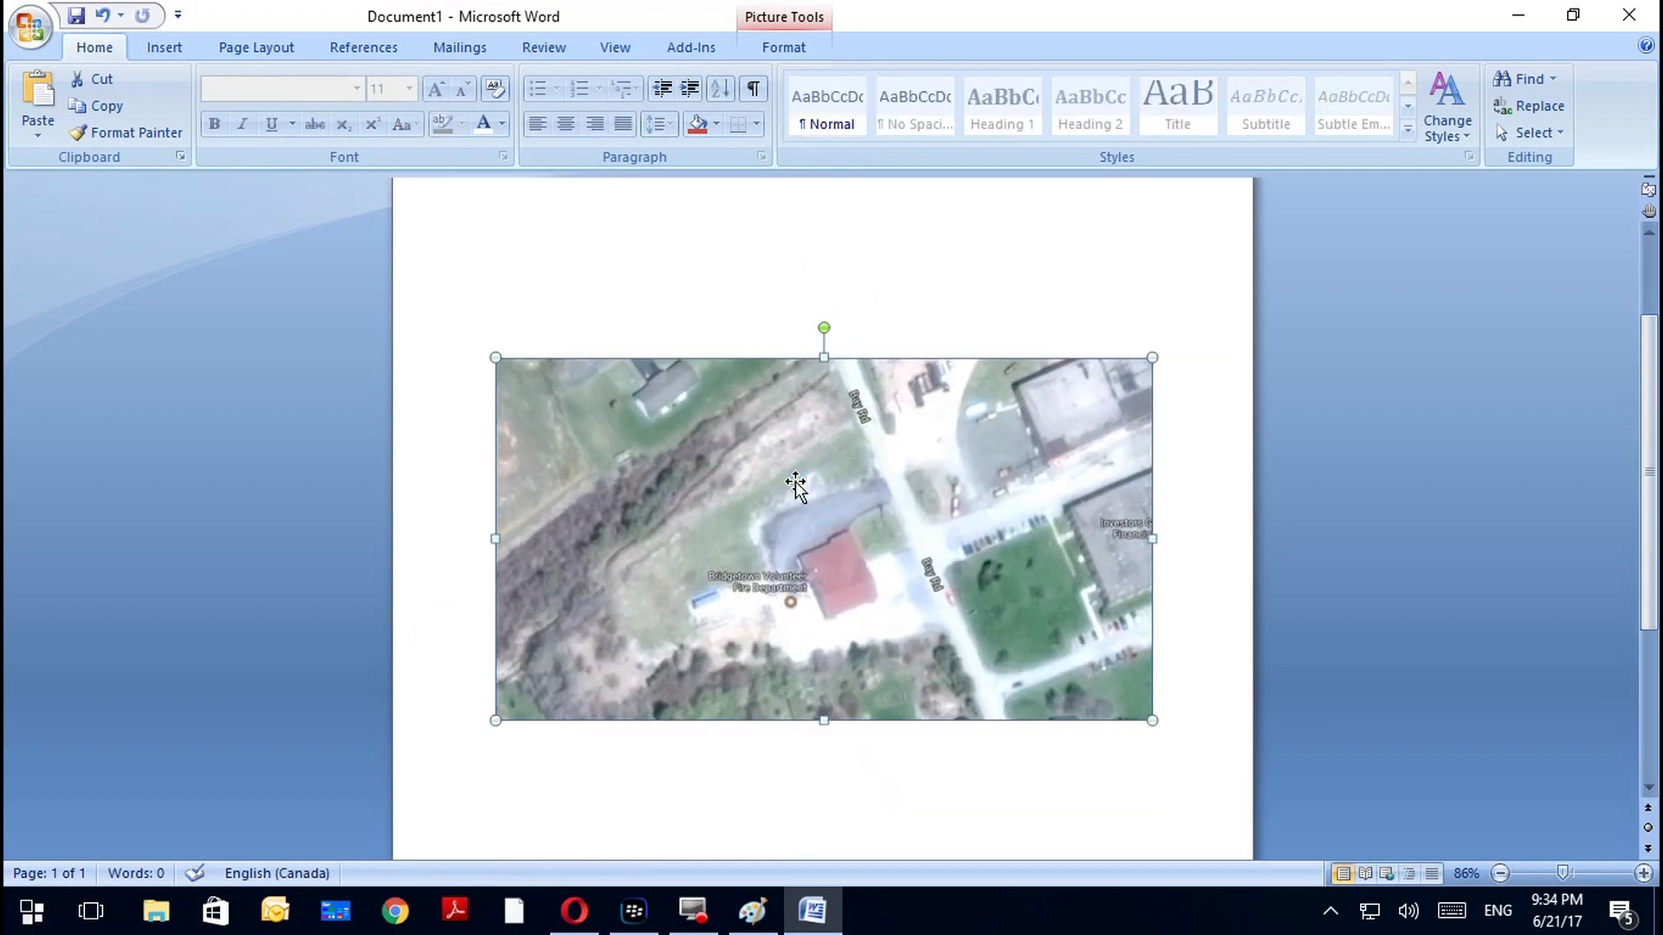
Send the map picture to the back and deselect it
scroll(791, 482, "up", 1)
right_click(795, 482)
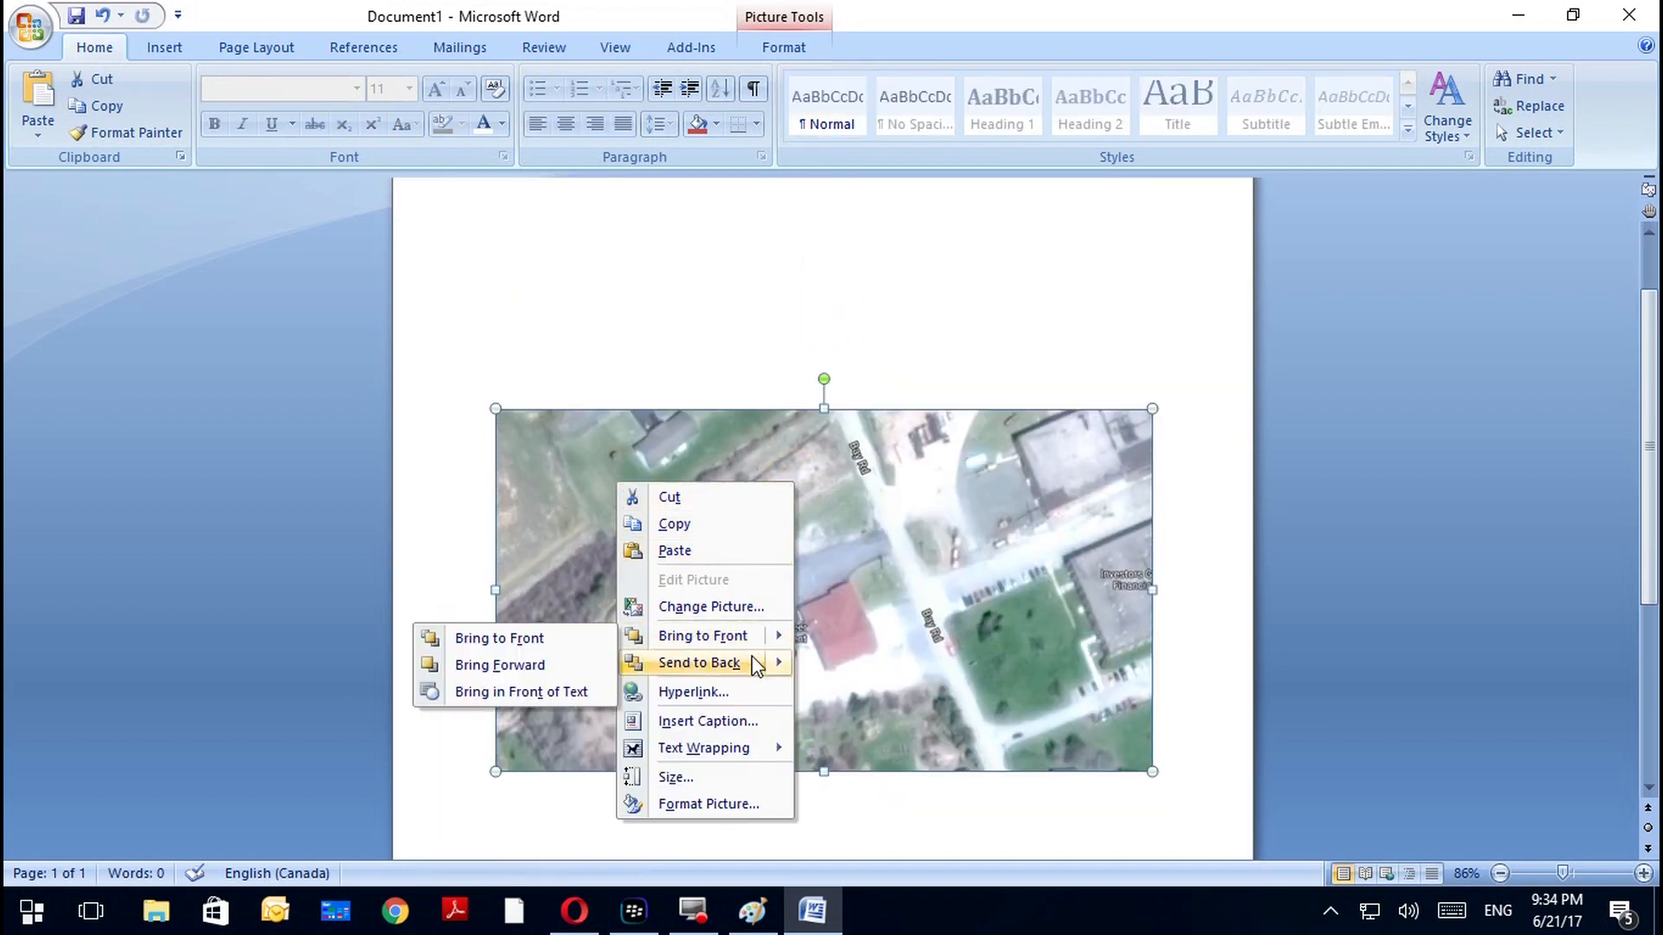
mouse_move(789, 677)
left_click(592, 665)
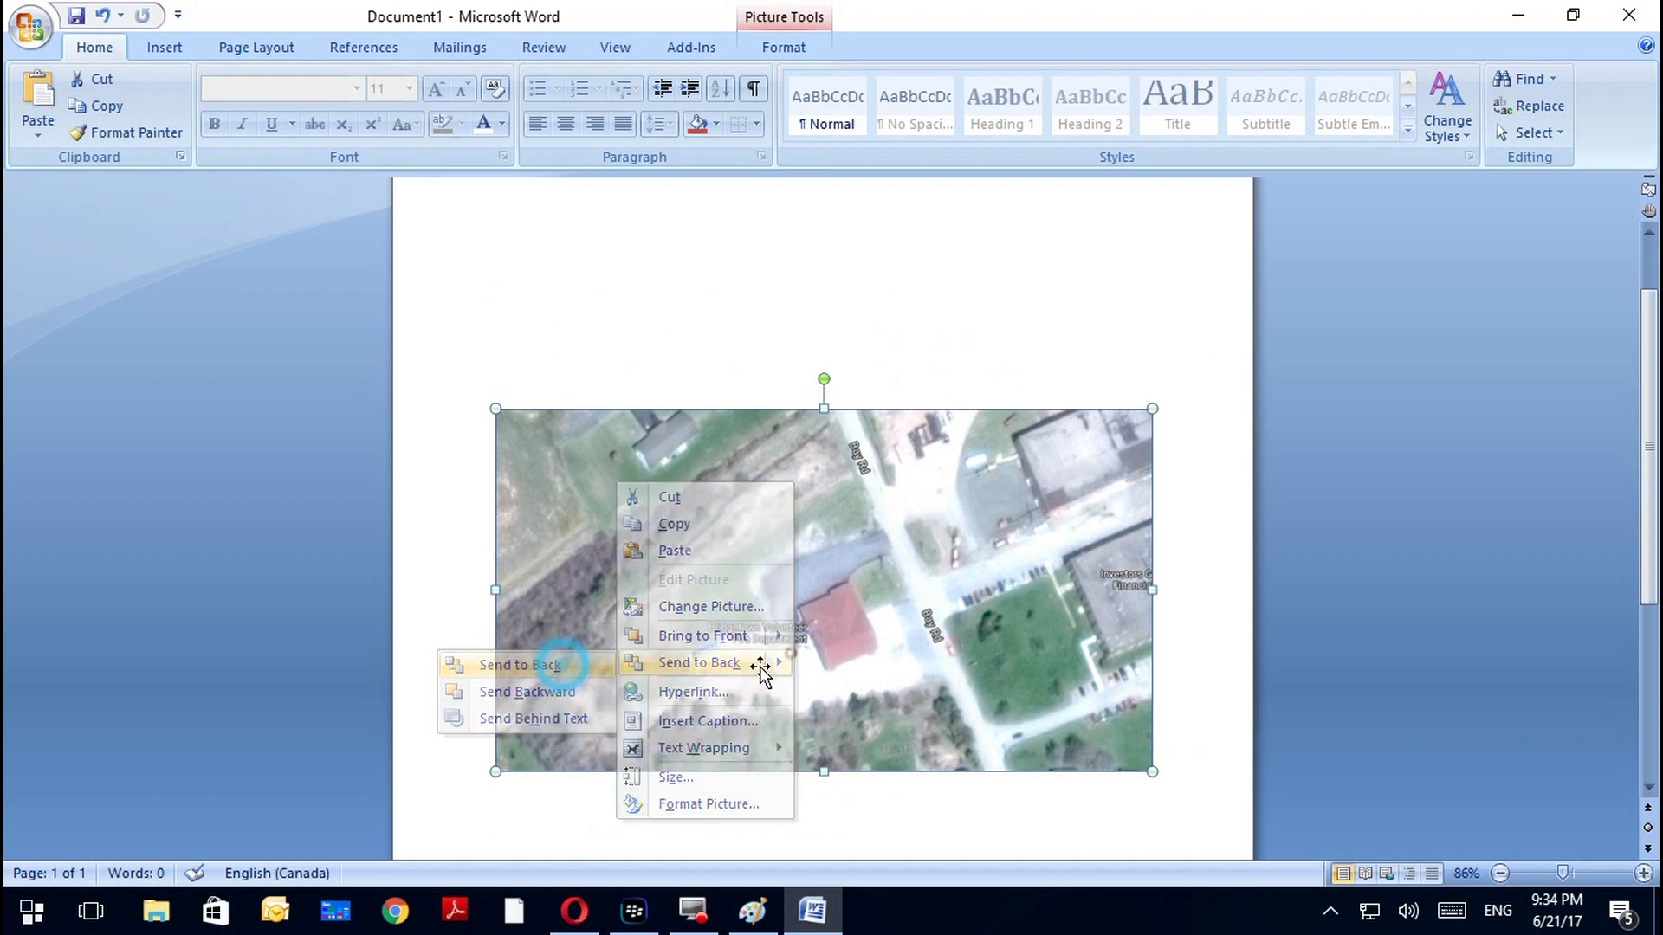
left_click(1078, 351)
Draw a circle about 1.07 cm high and 1.01 cm wide on the map beside the upper part of Bay Rd
scroll(1078, 351, "up", 2)
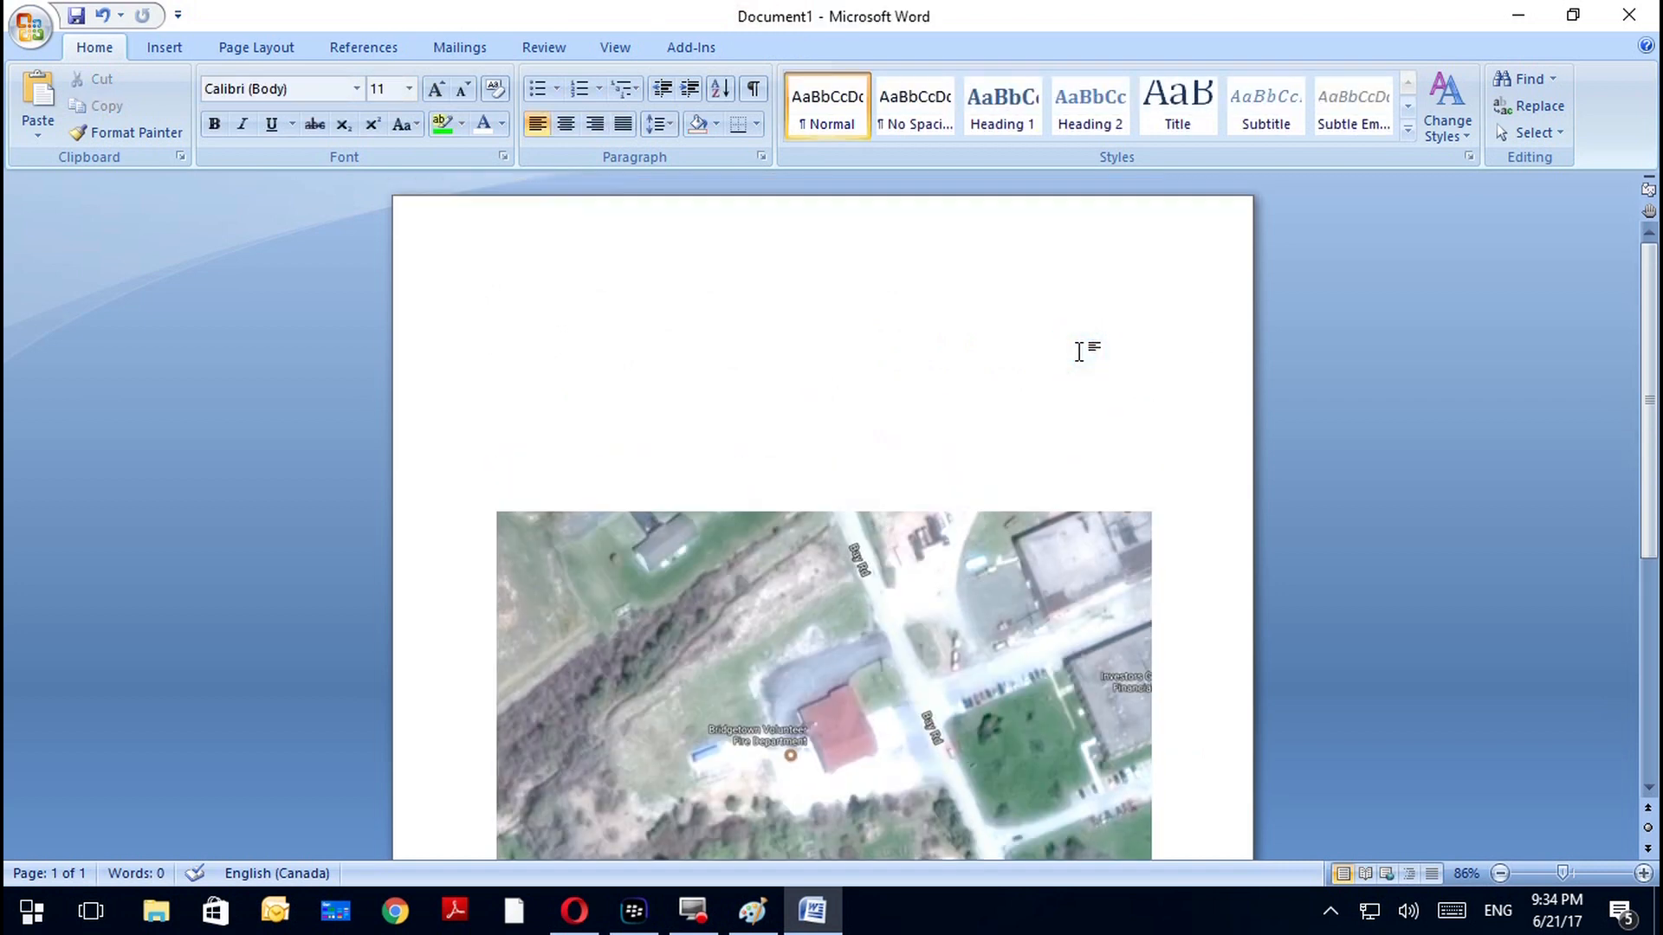
scroll(1078, 350, "down", 6)
scroll(1078, 351, "up", 2)
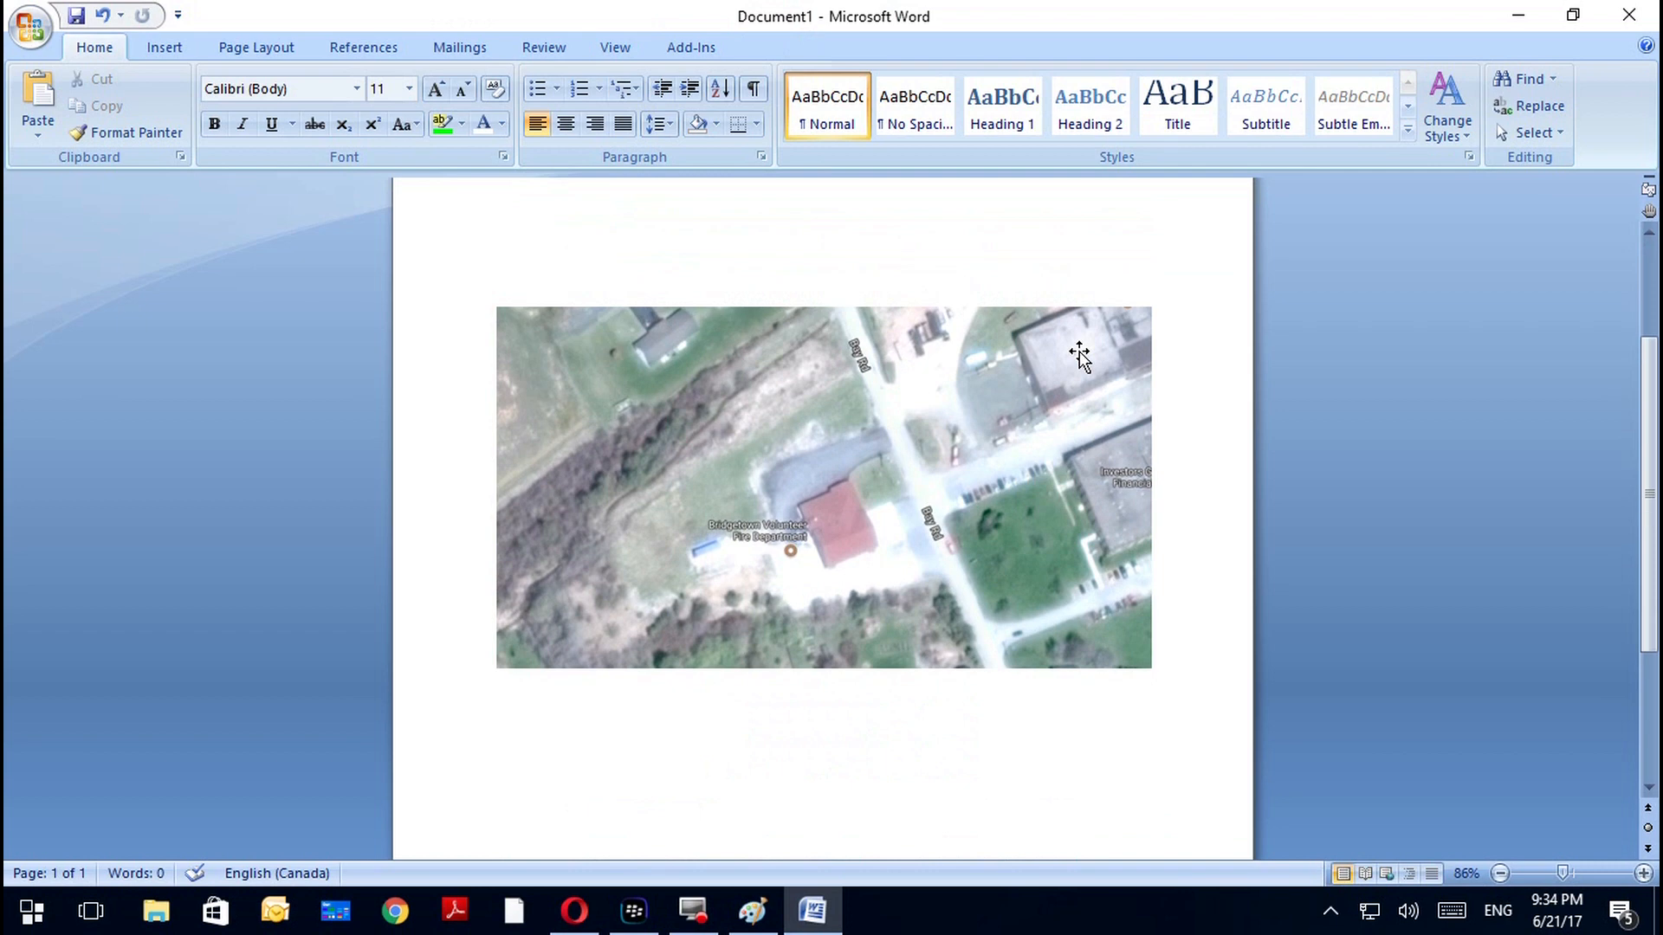
scroll(1078, 351, "up", 2)
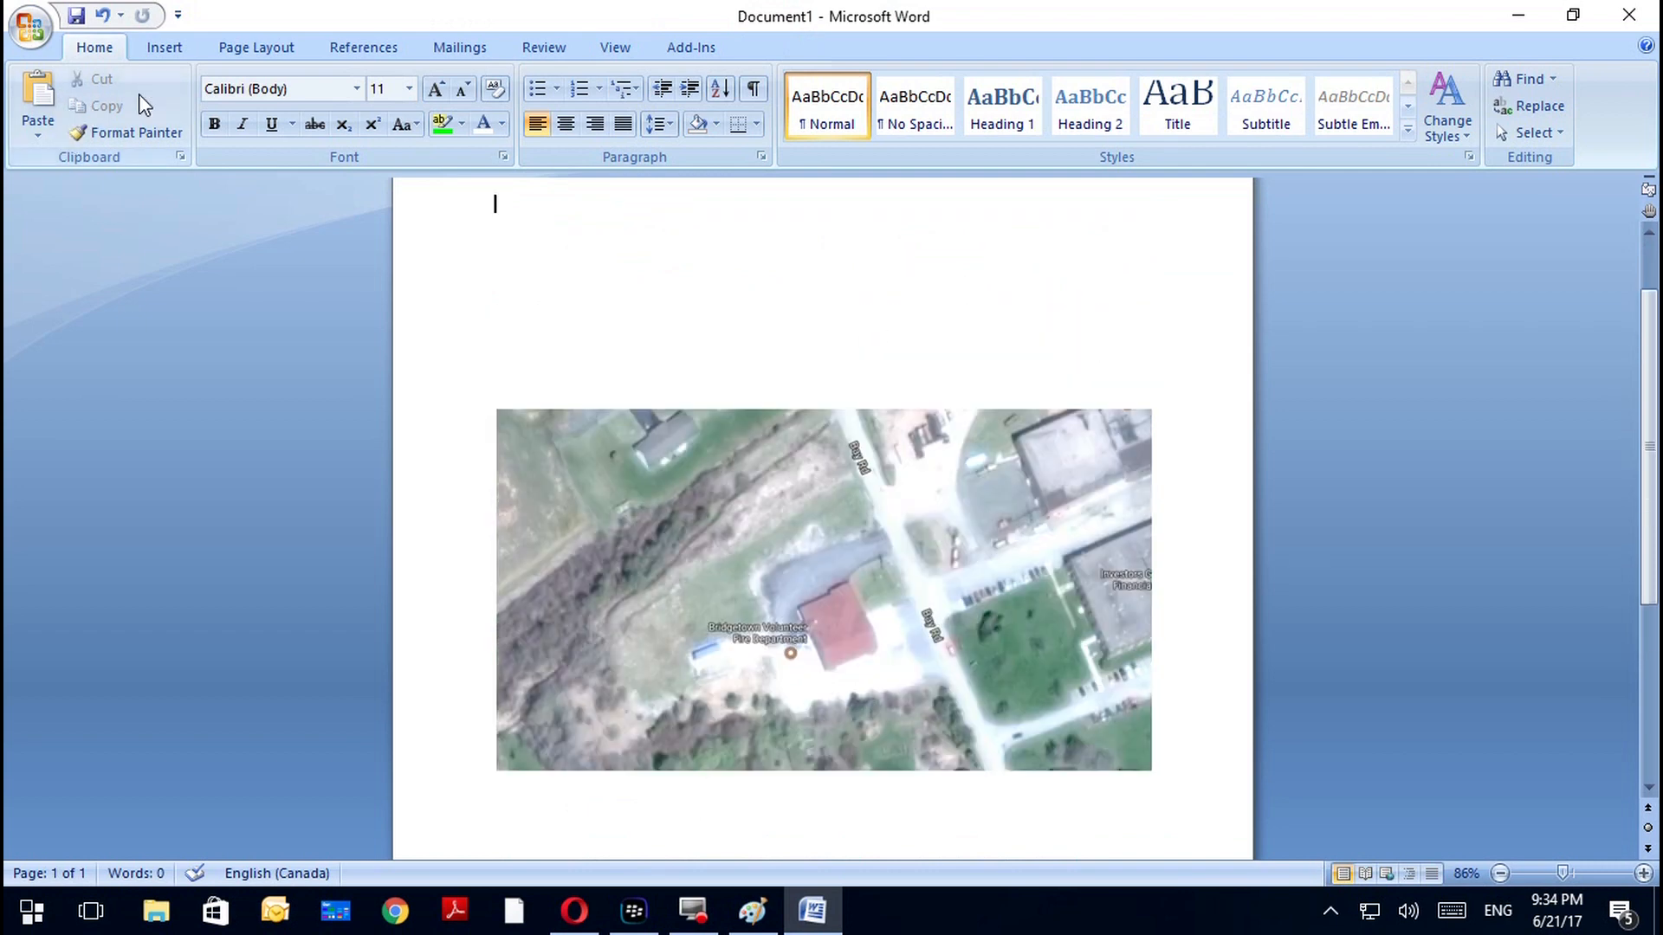
left_click(163, 49)
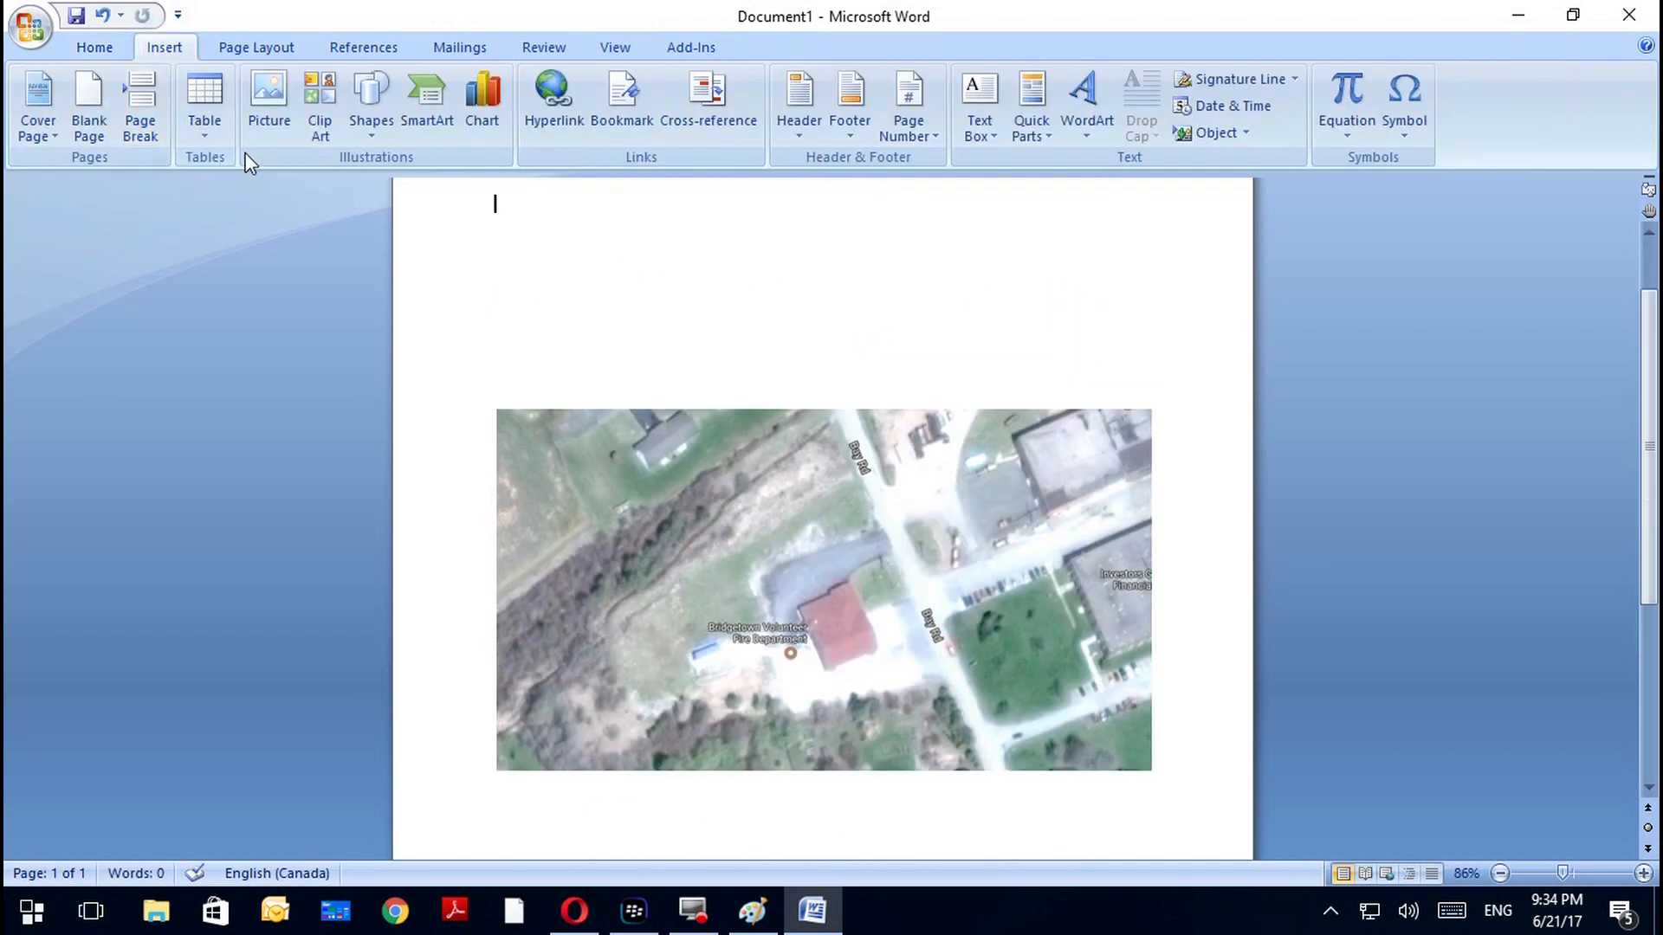
left_click(364, 106)
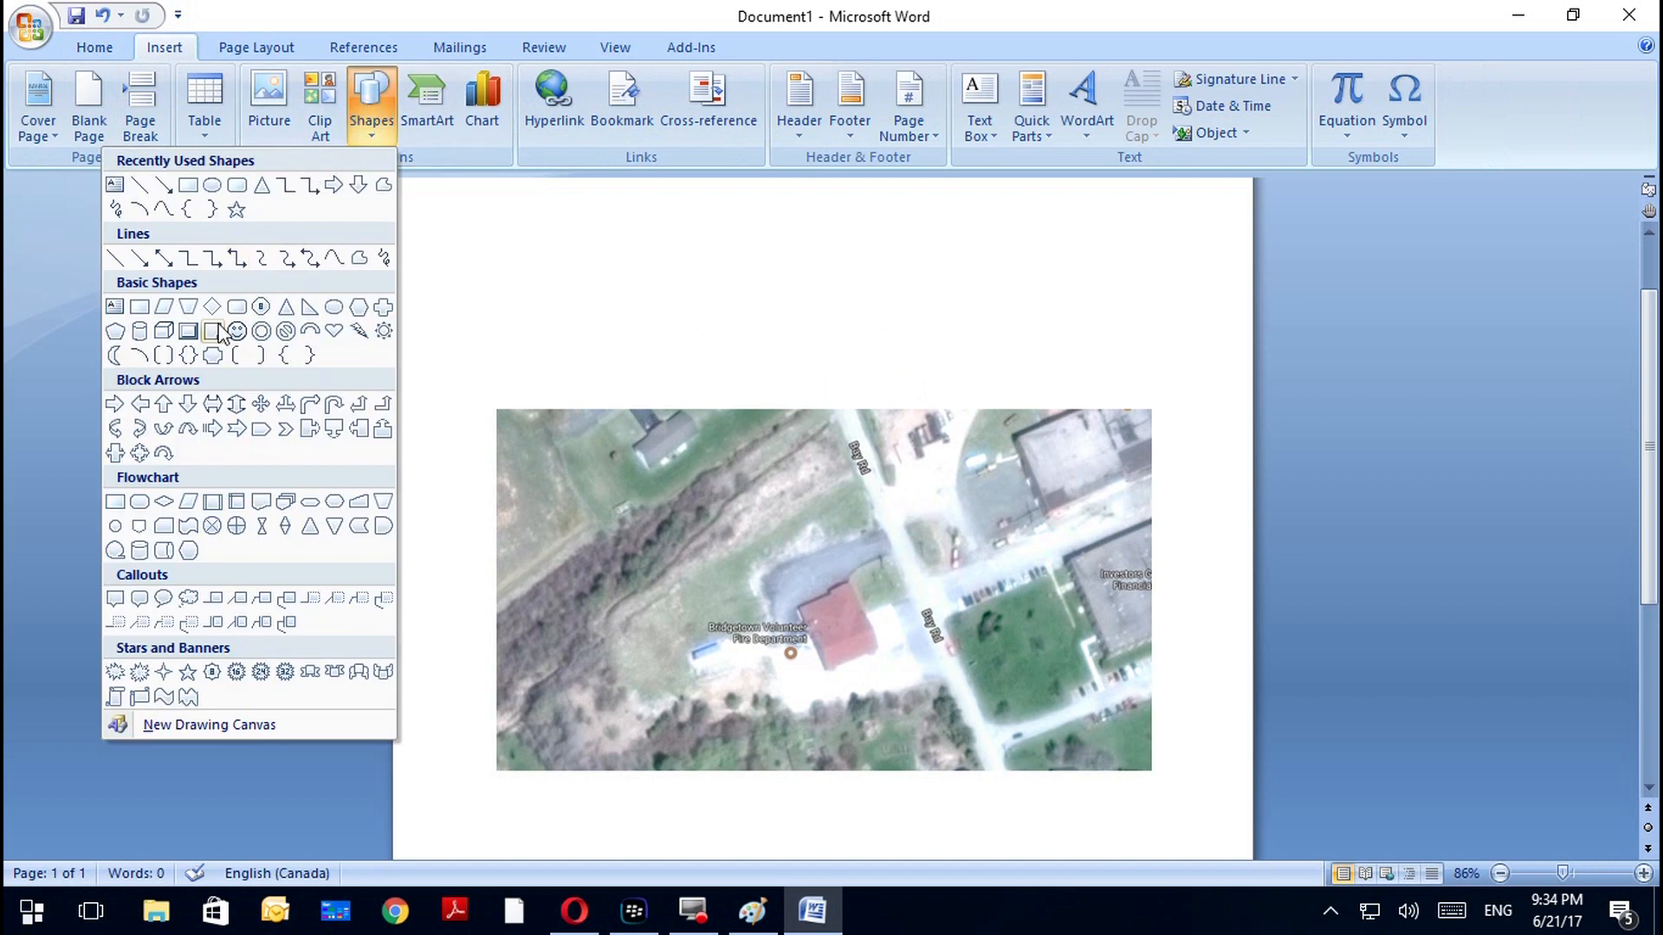
left_click(215, 187)
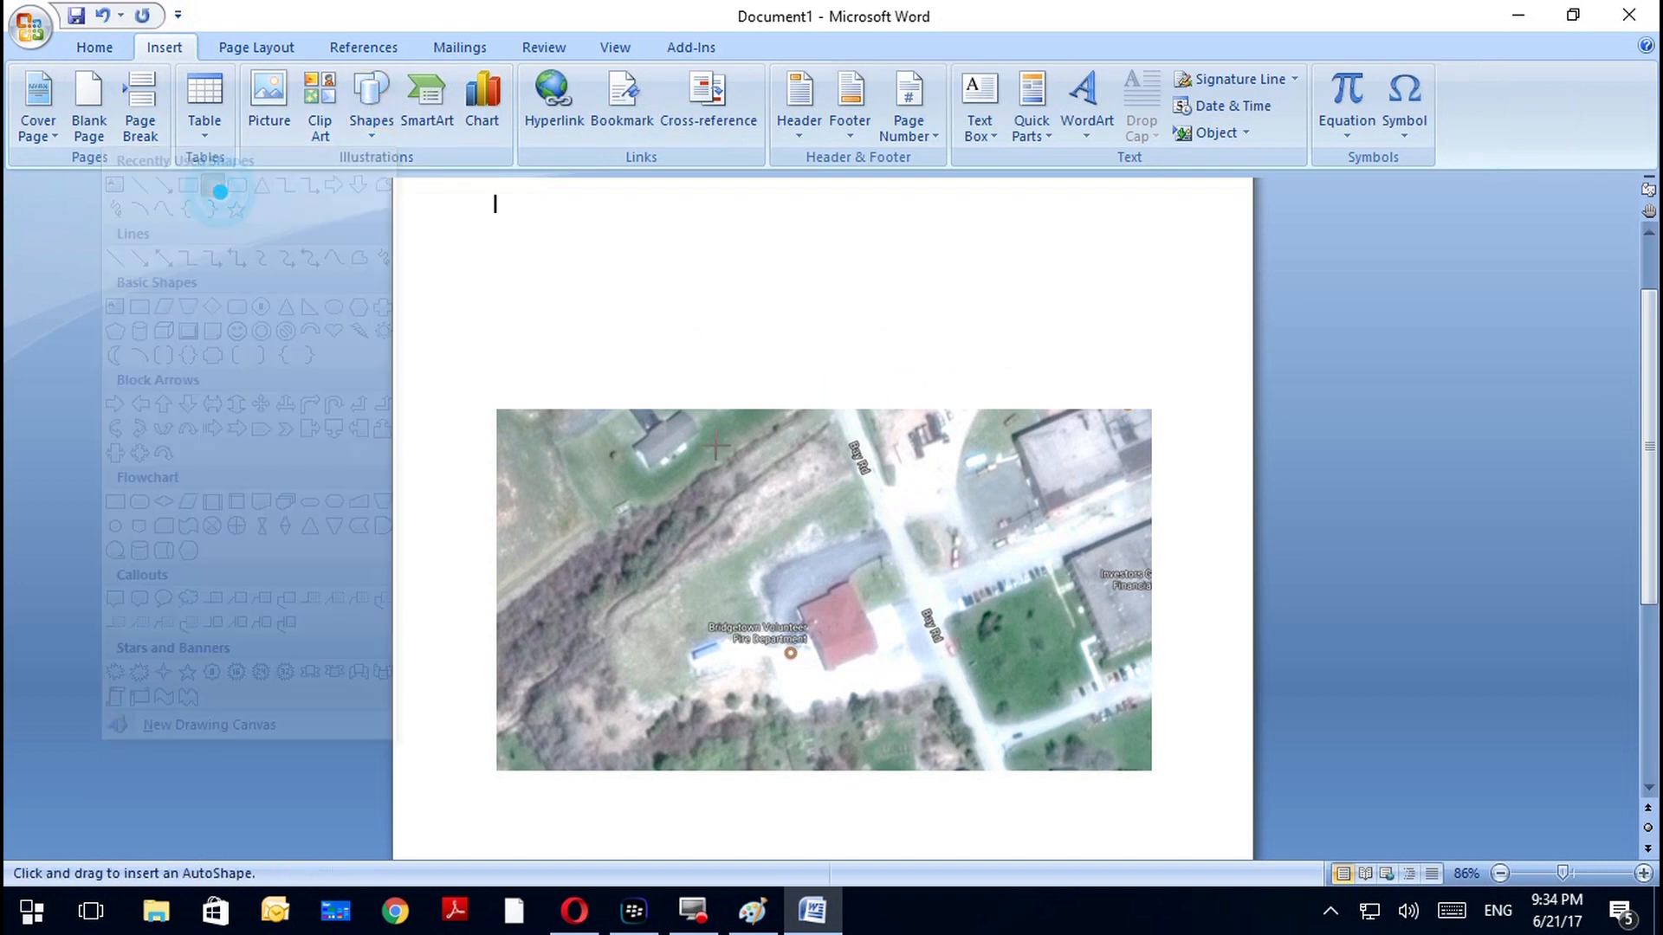
left_click_drag(872, 449, 914, 492)
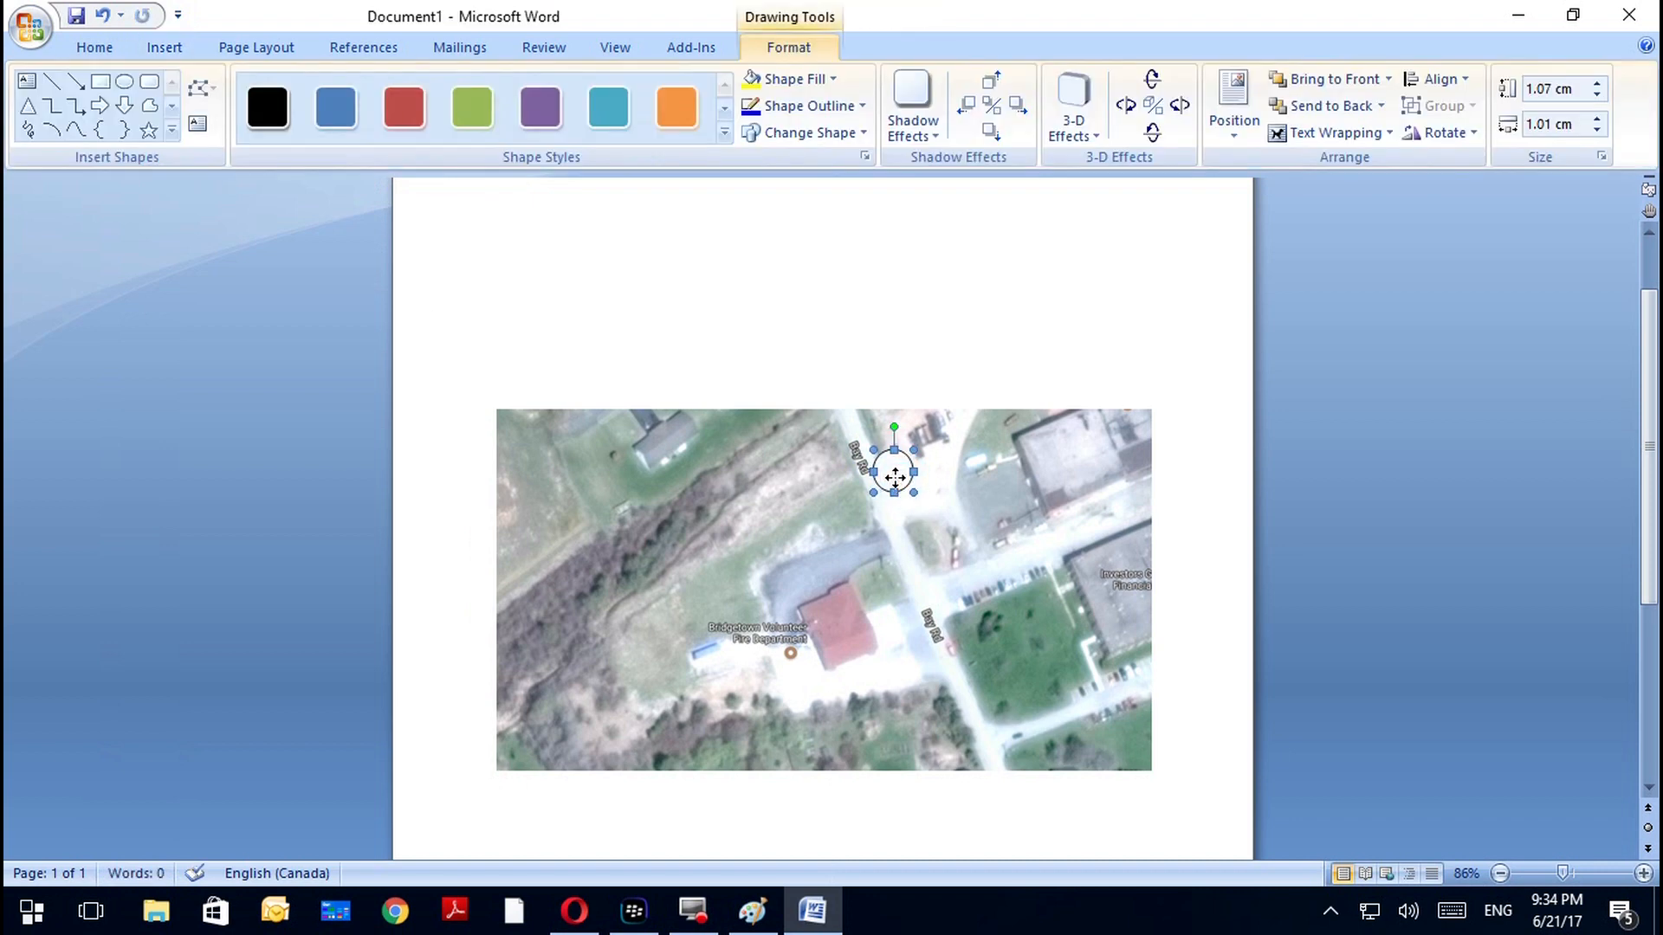
Add the text "H" inside the circle
right_click(895, 479)
left_click(897, 473)
right_click(896, 470)
left_click(811, 566)
type("H")
Set the font size of the H in the circle to 20
key("ctrl+a")
left_click(145, 48)
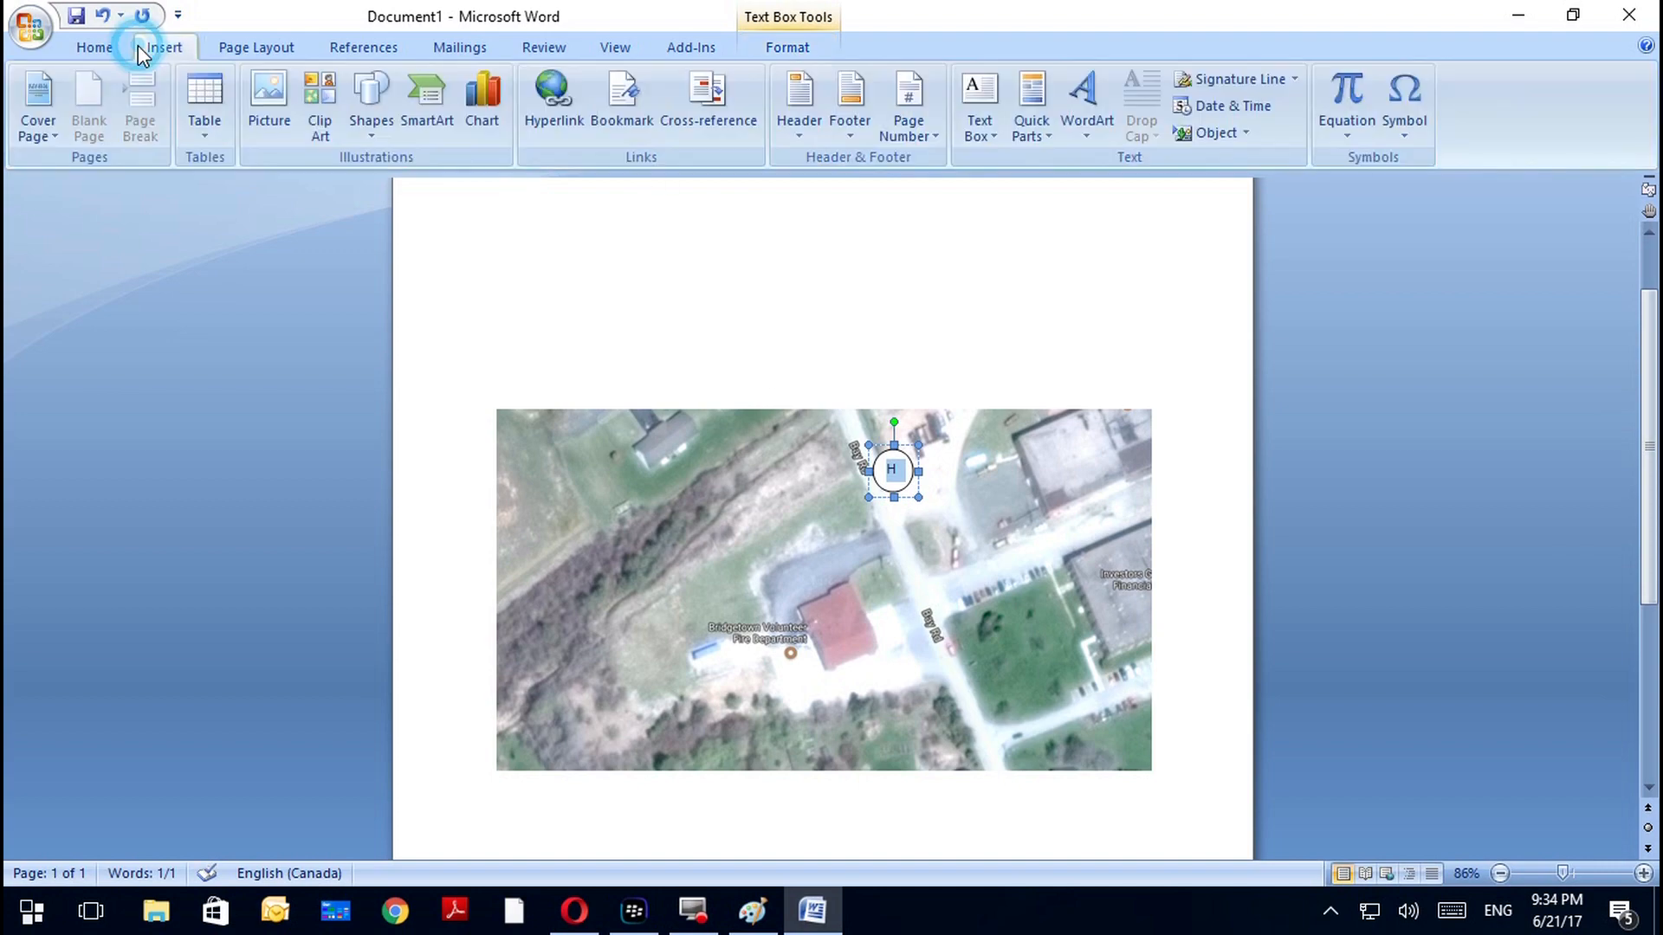
left_click(76, 15)
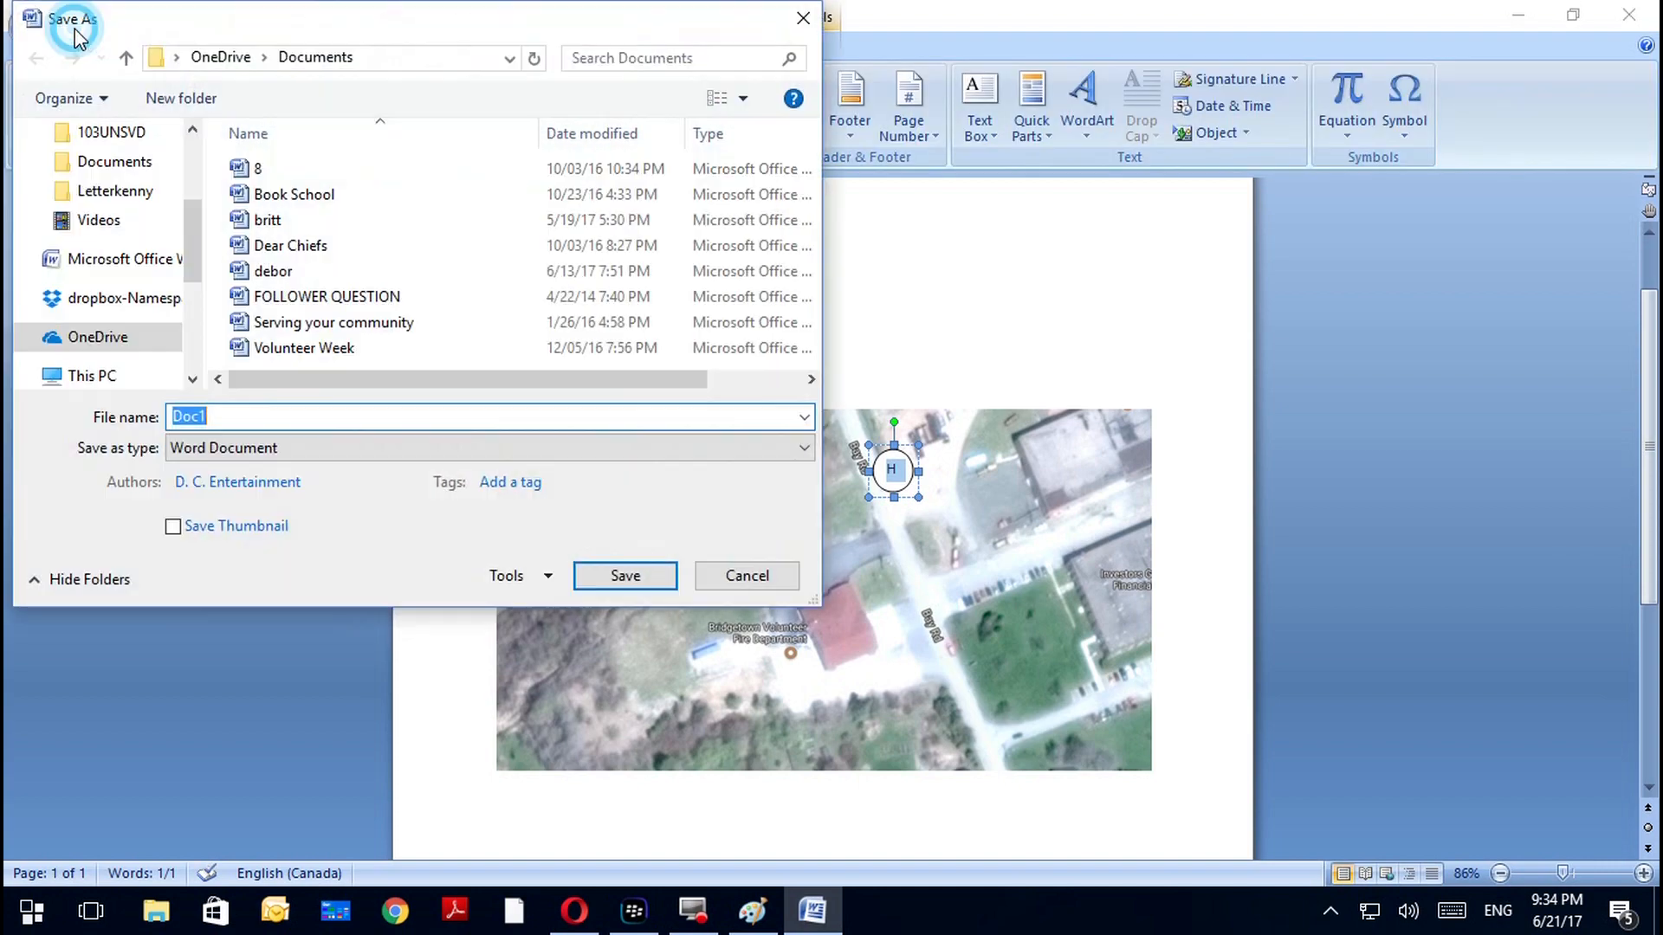
left_click(803, 17)
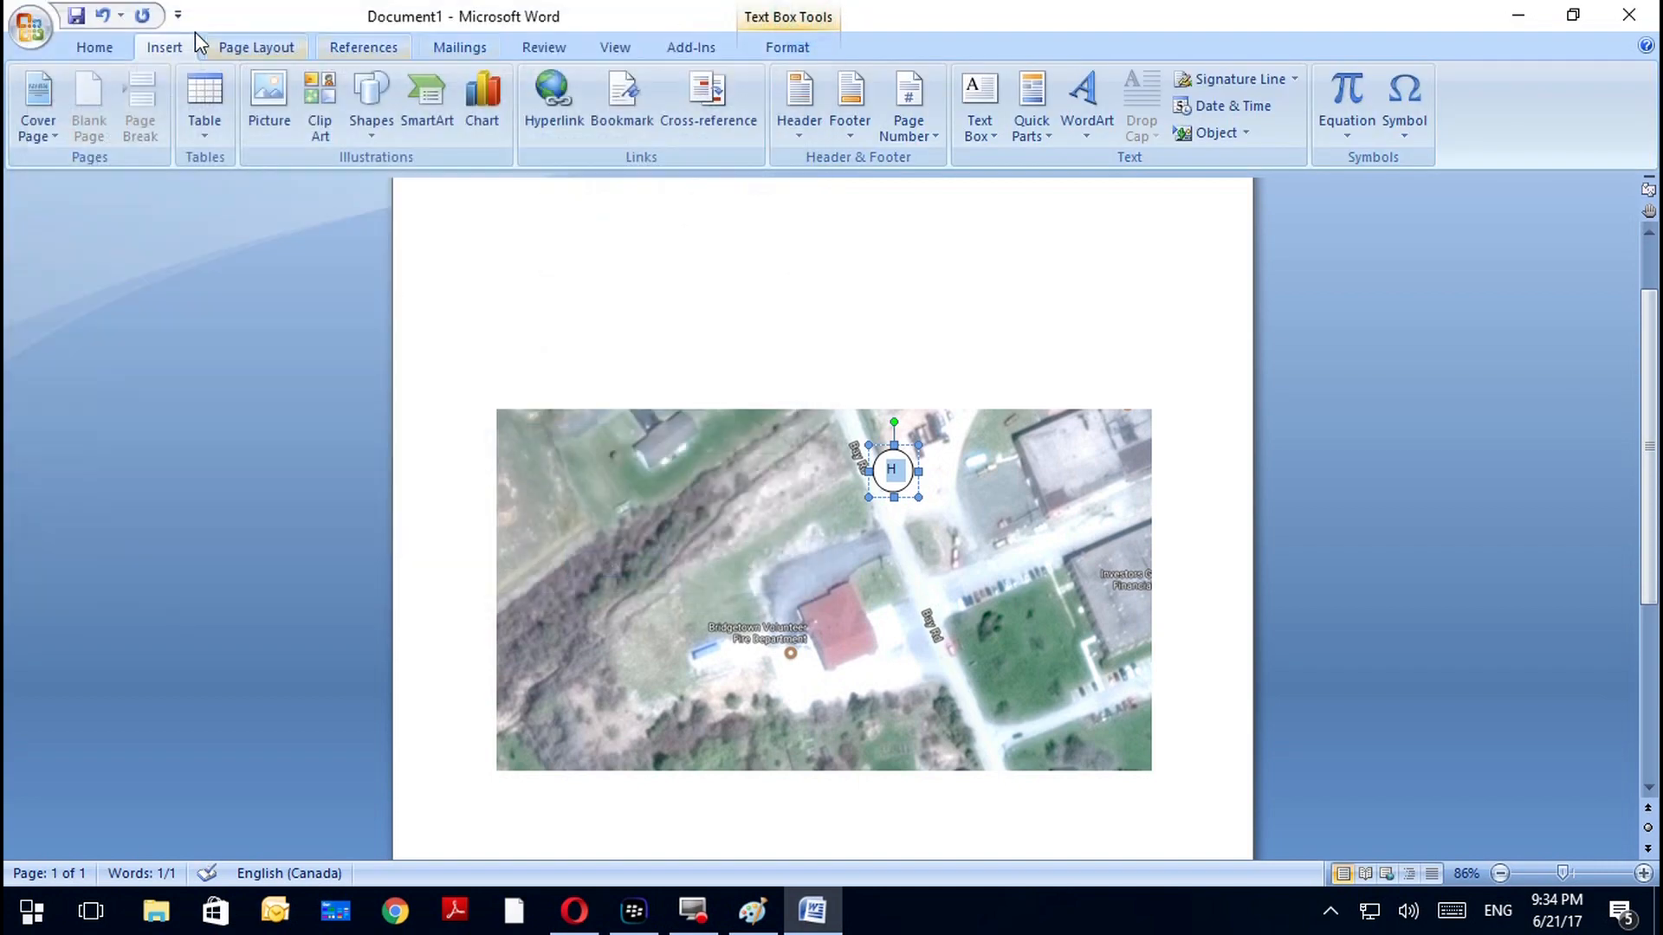
left_click(94, 48)
left_click(408, 89)
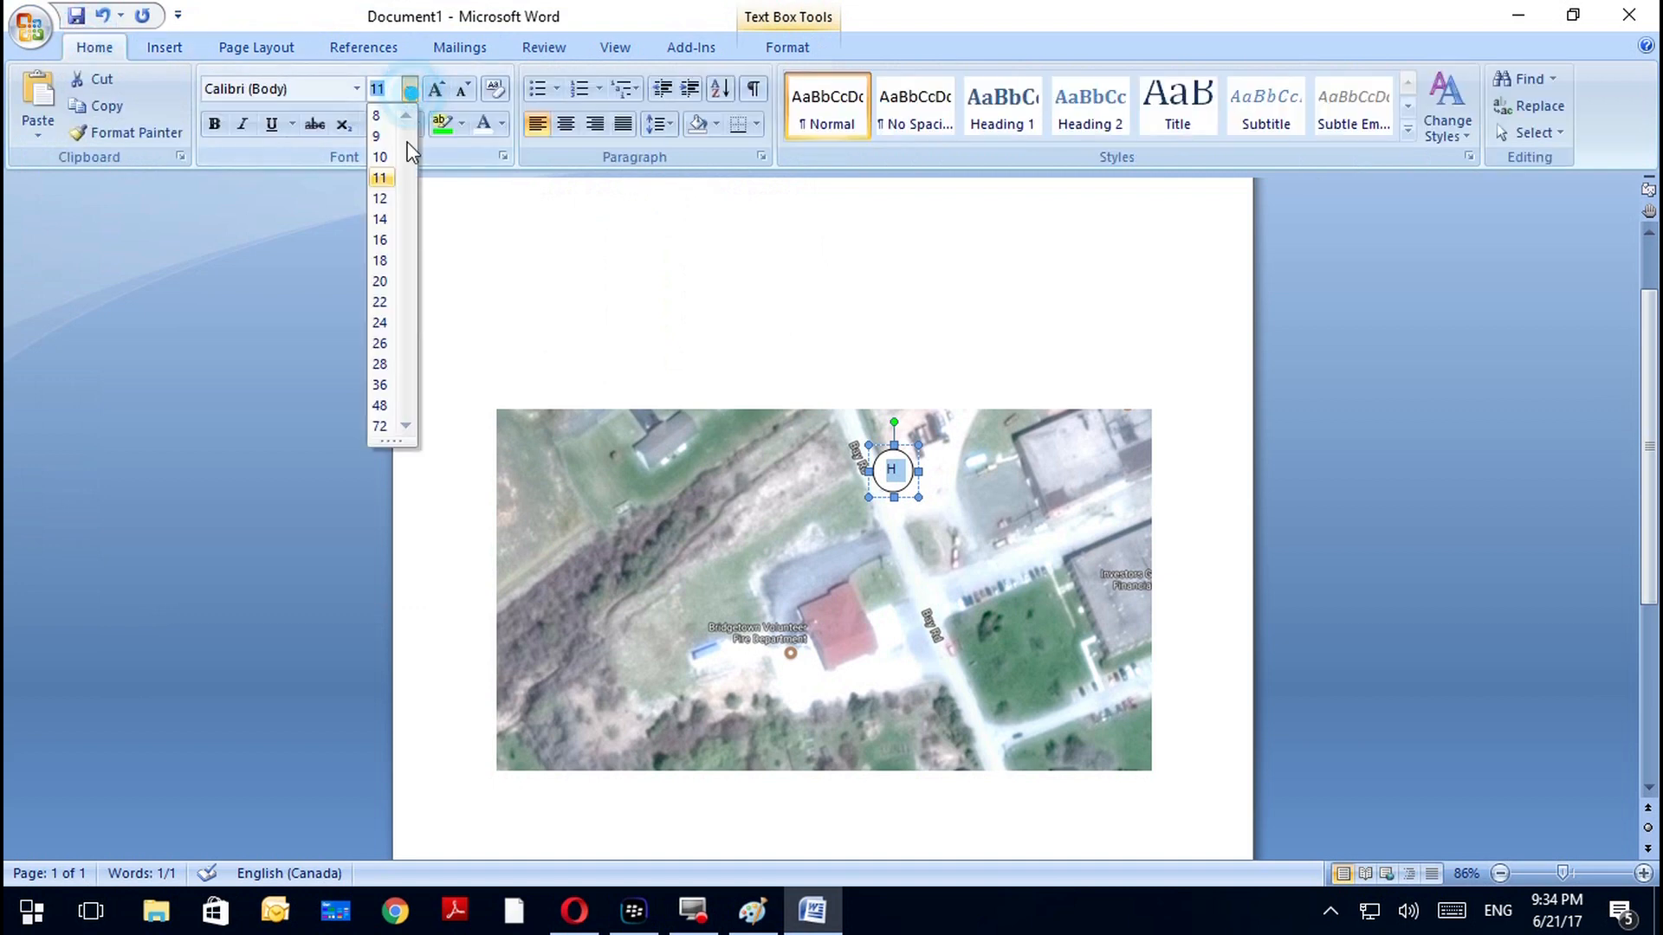
left_click(386, 281)
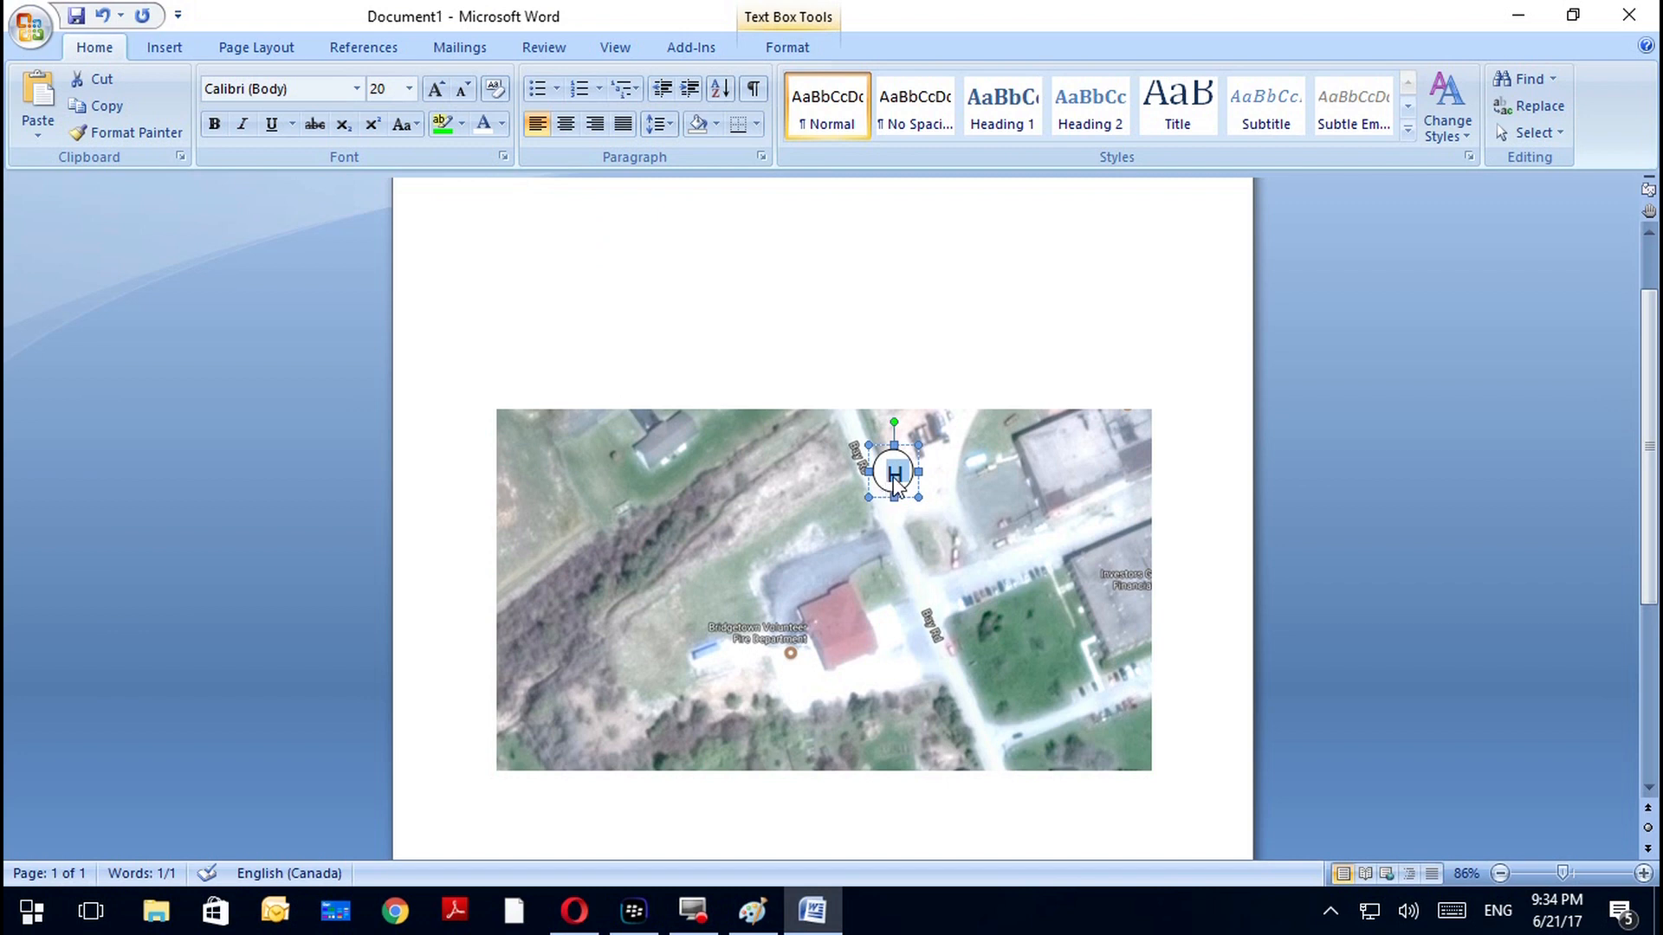
Copy the H circle and place the duplicate beside the lower part of Bay Rd, at the side-road junction
left_click(953, 541)
left_click(877, 446)
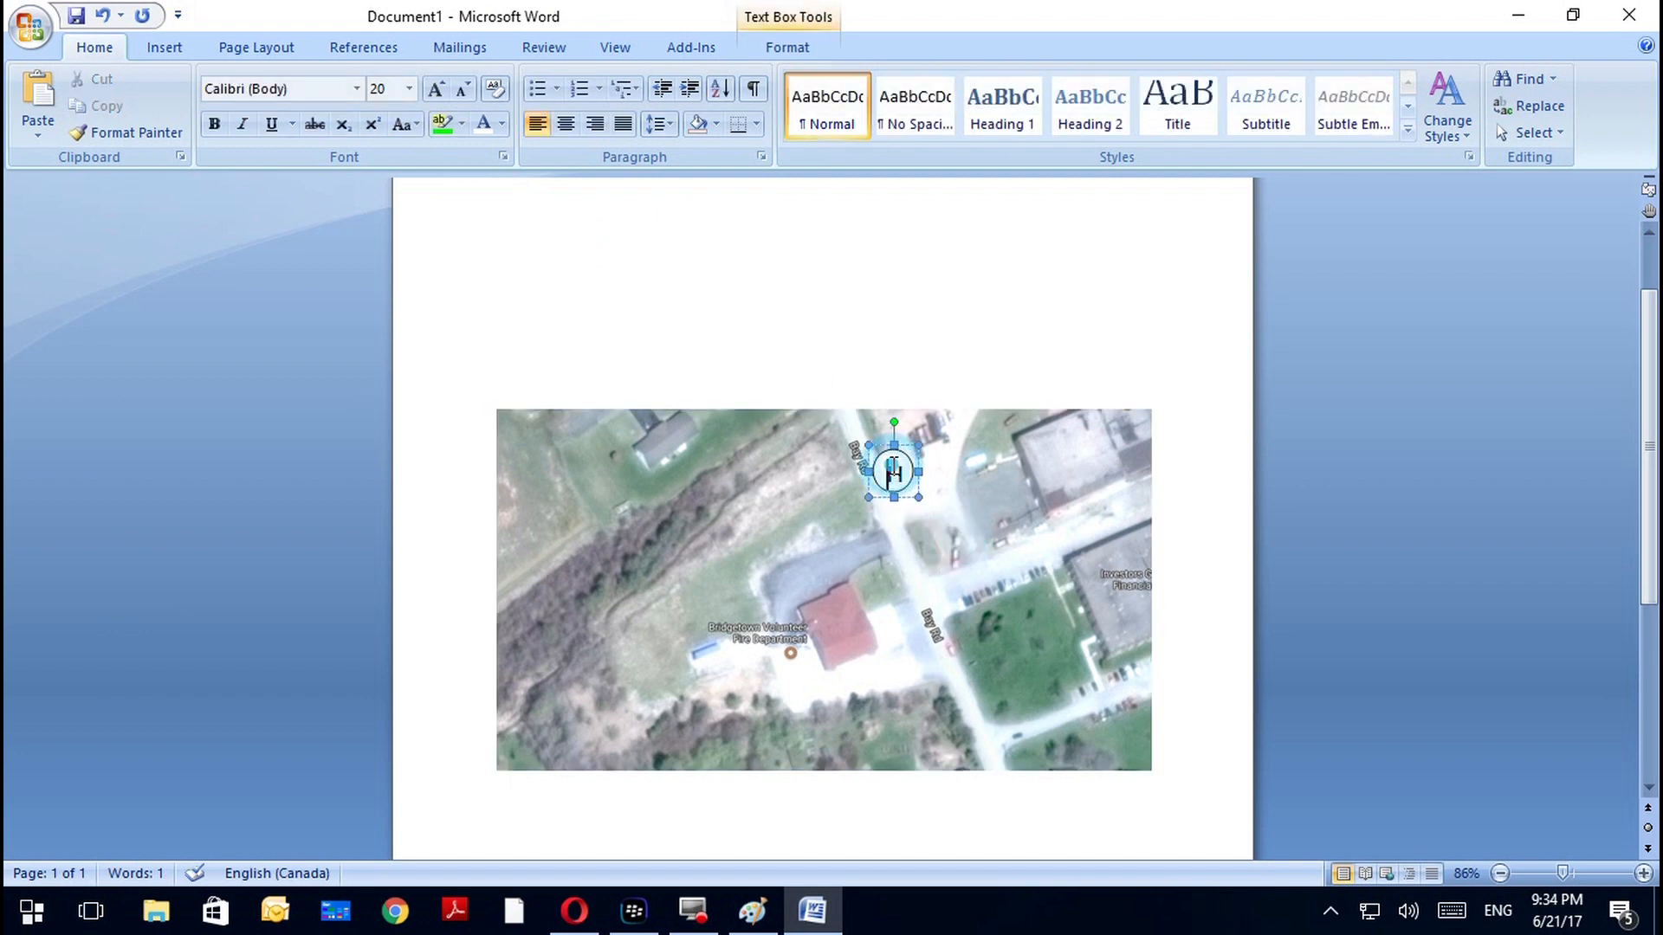
left_click_drag(868, 445, 879, 446)
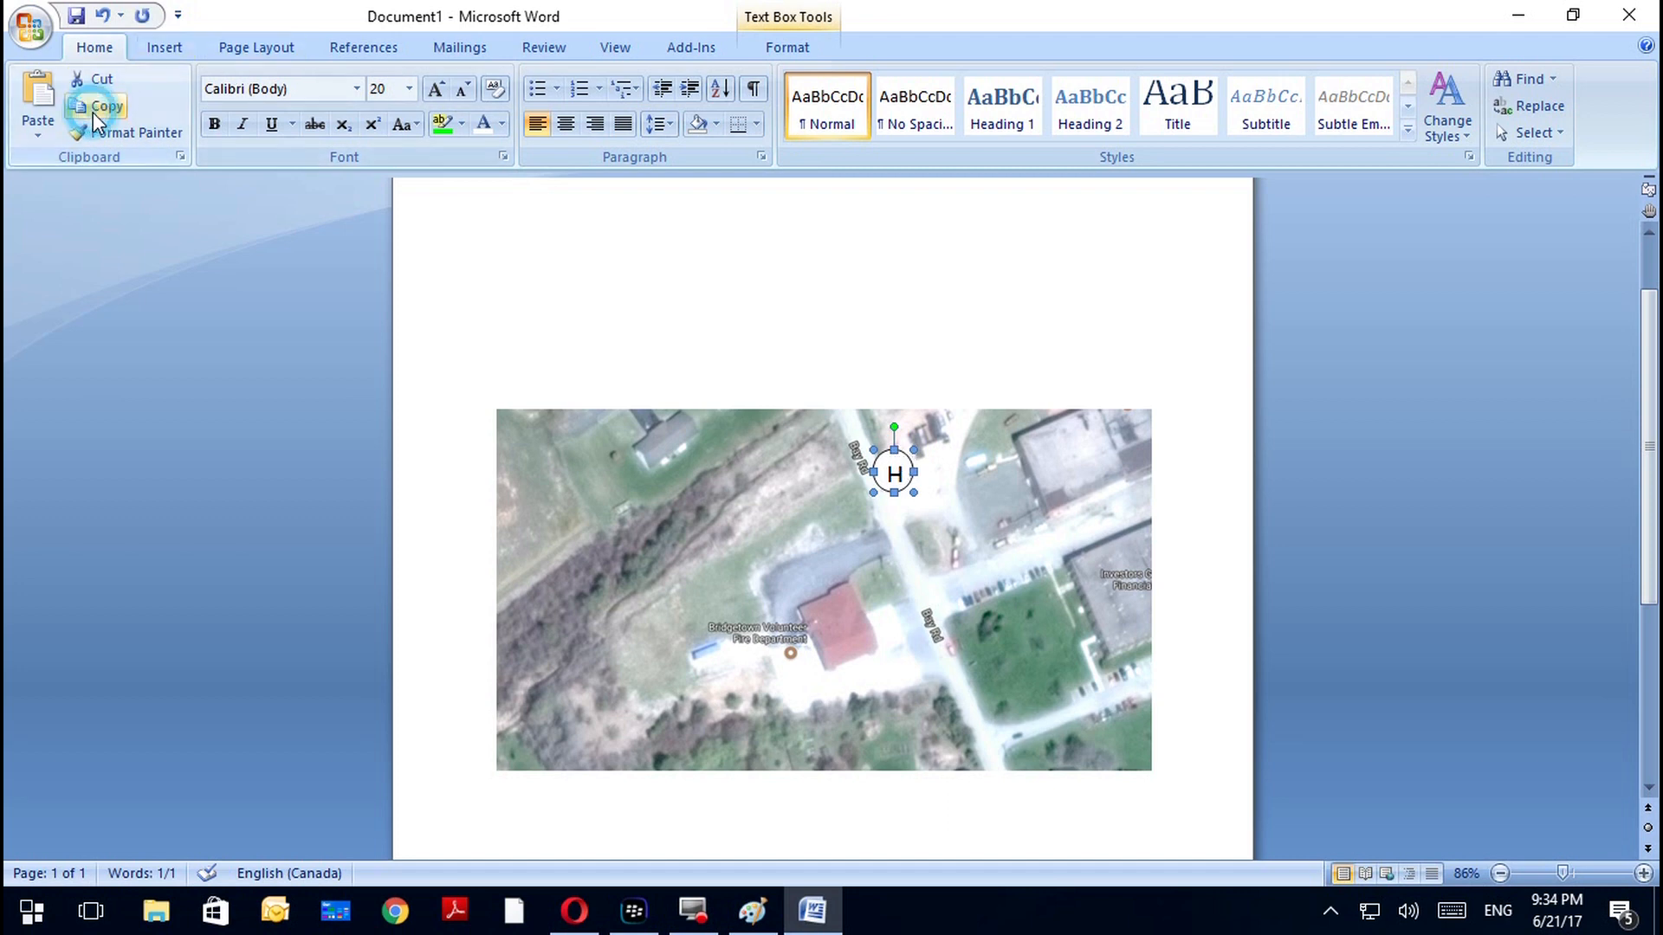
left_click(719, 343)
left_click(39, 97)
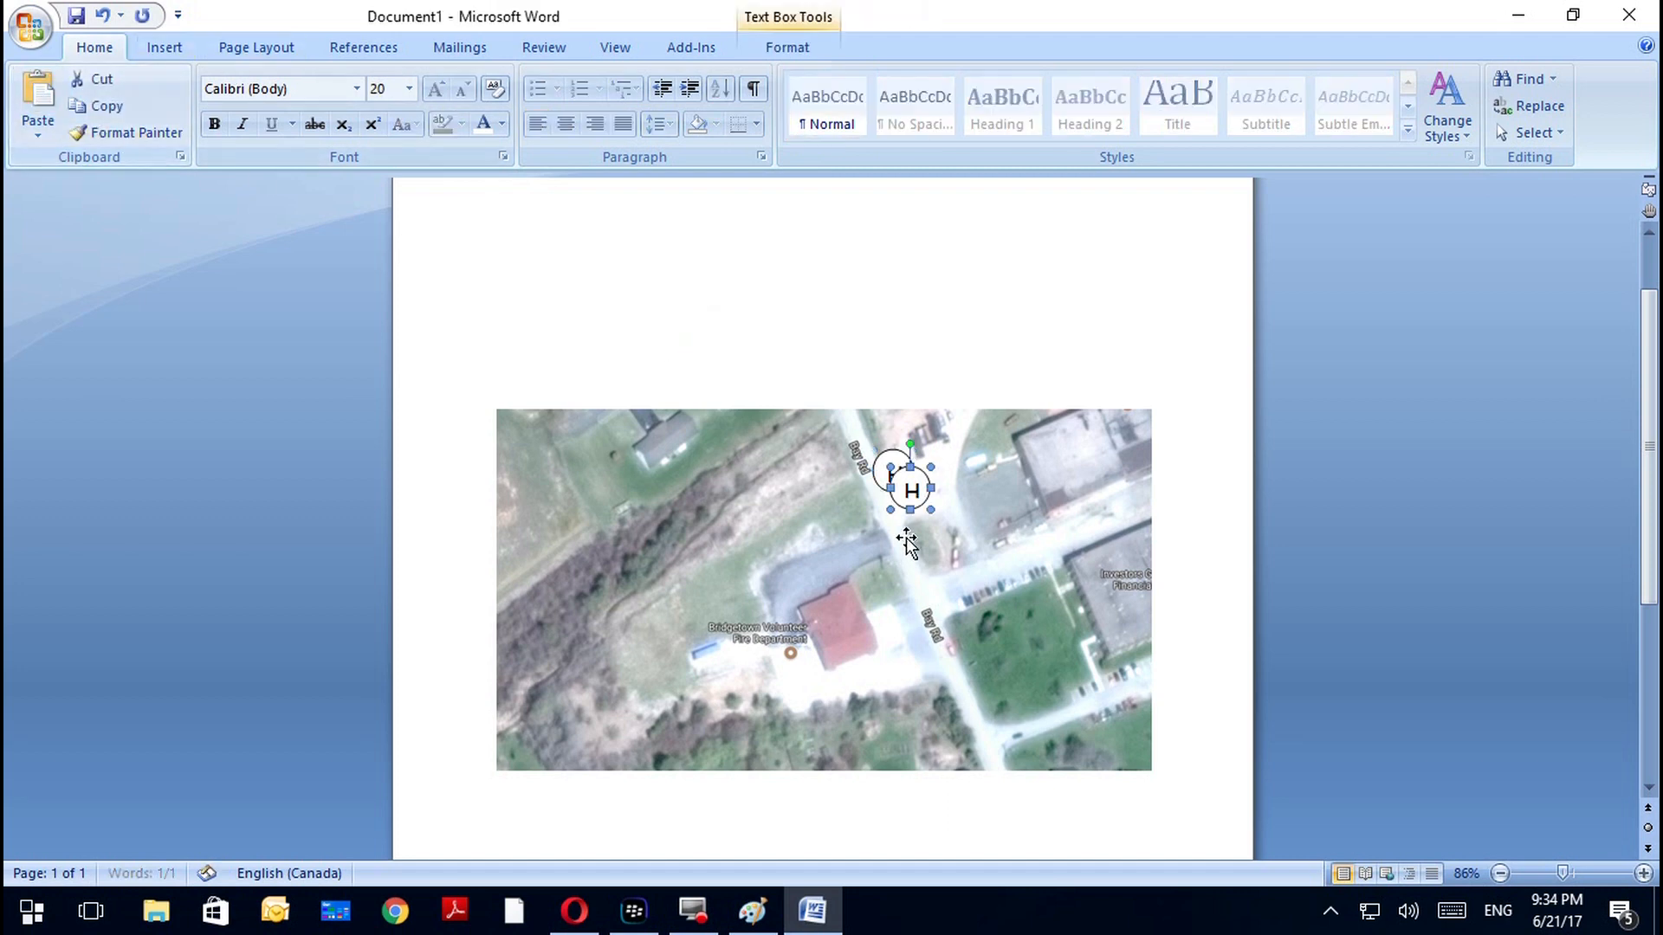
left_click_drag(915, 506, 1005, 715)
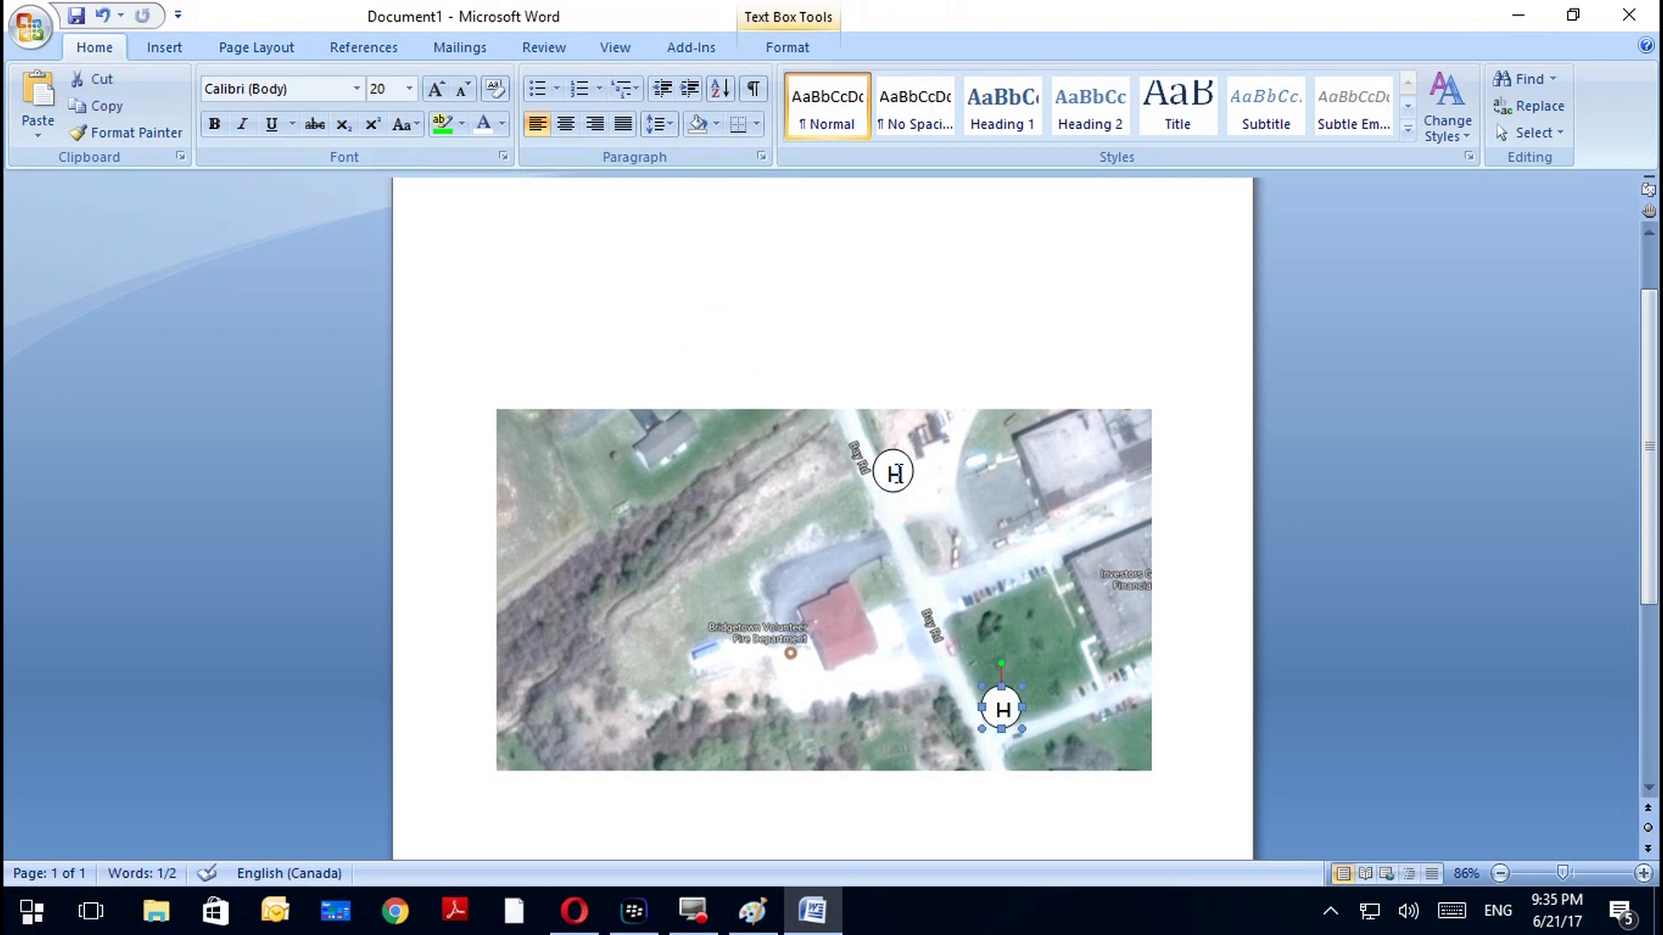
Give both H circles a green outline with a line weight of 1
left_click(914, 478)
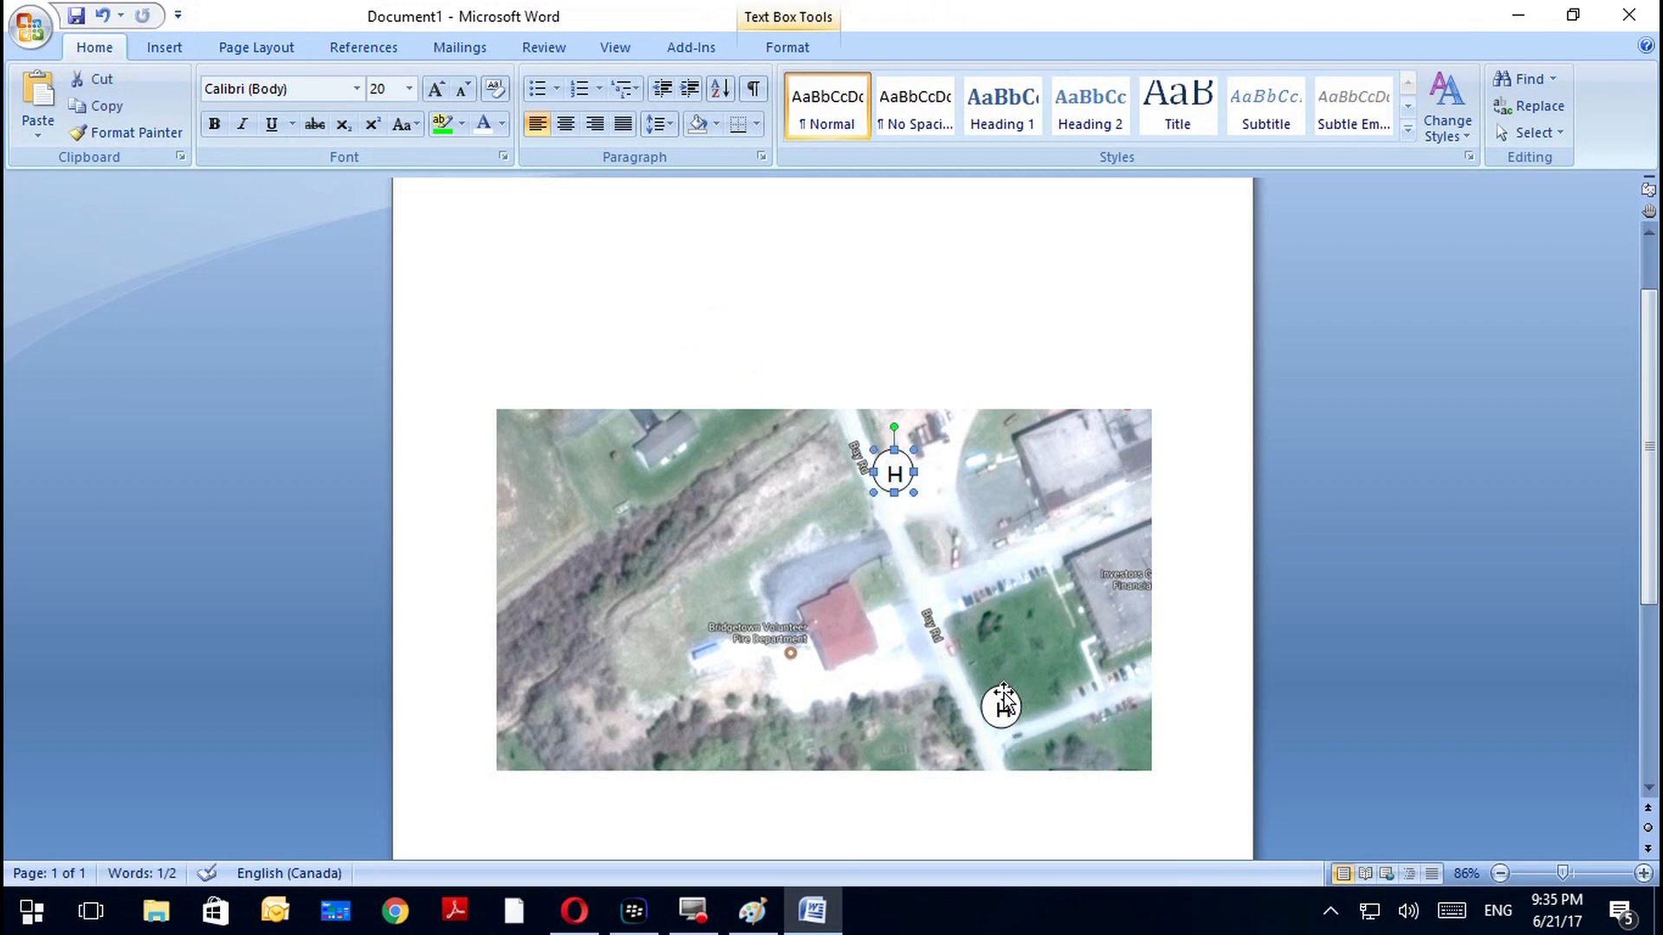
left_click(1003, 703, "shift")
right_click(1015, 698)
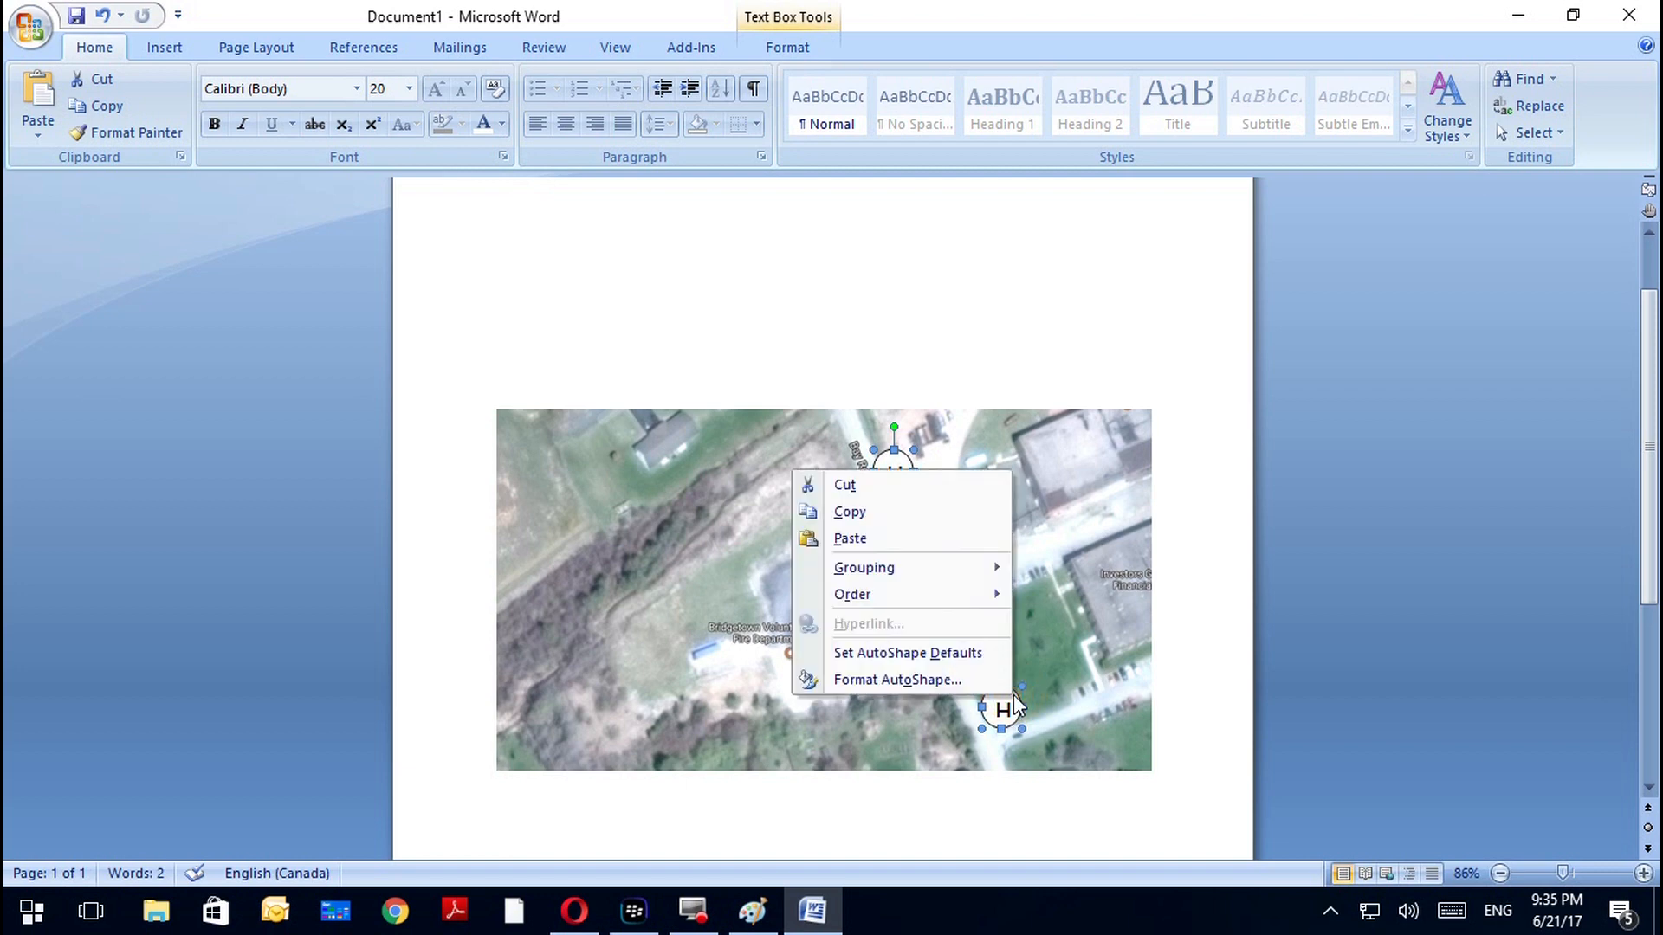
left_click(959, 679)
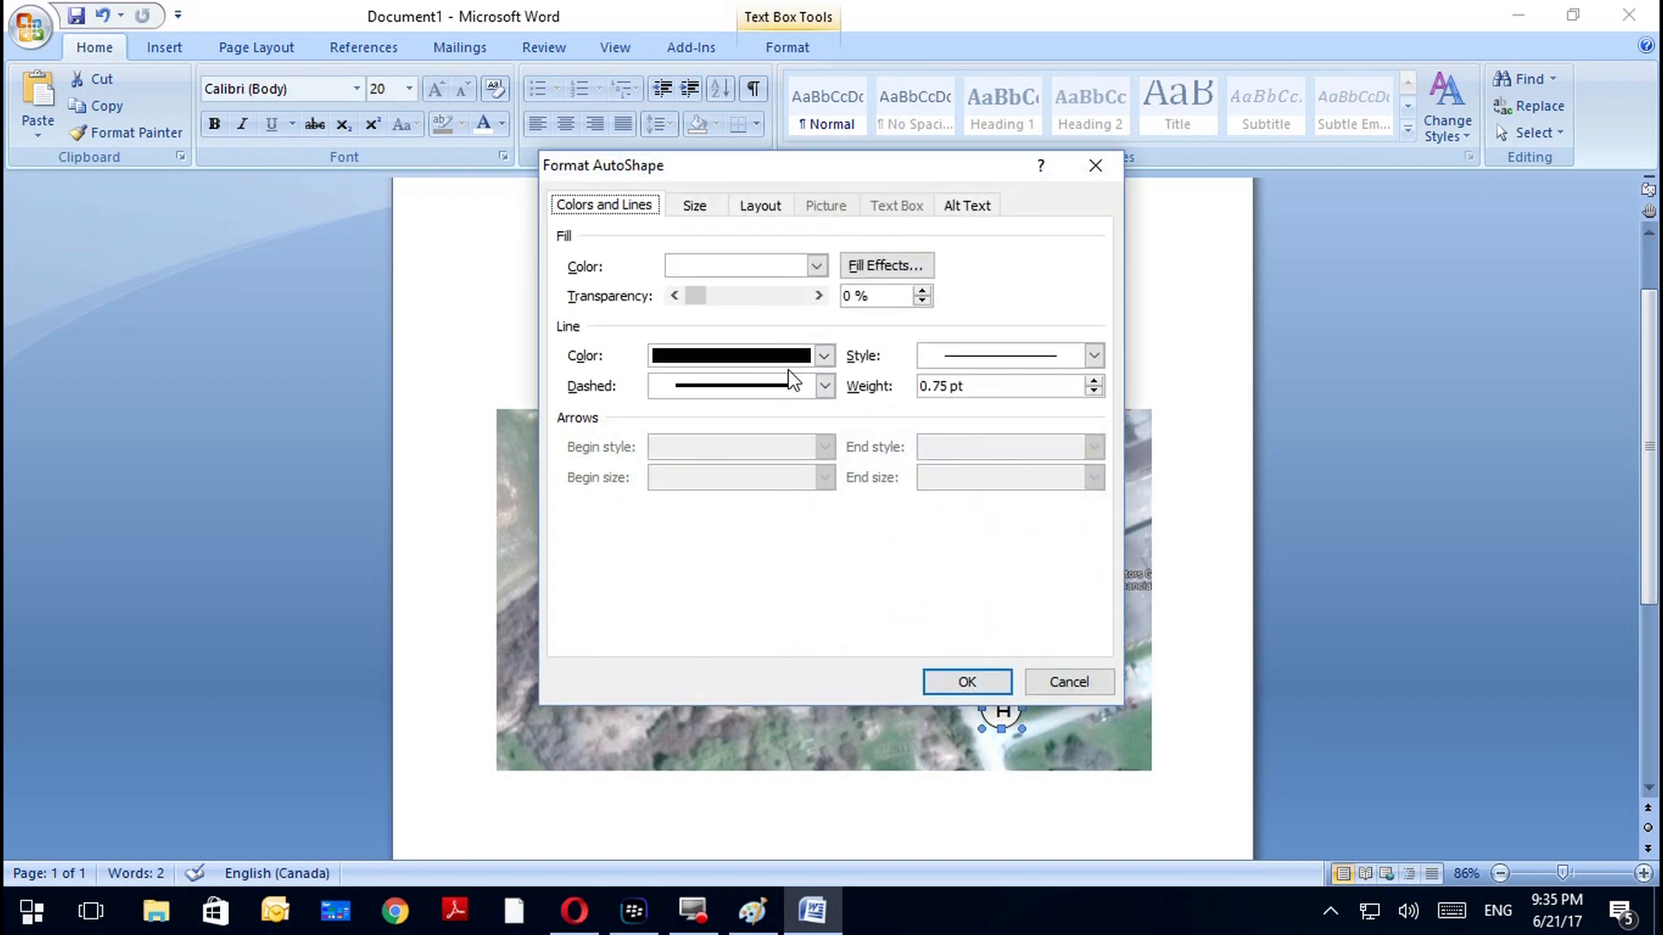
left_click(1058, 383)
type("1")
left_click(824, 355)
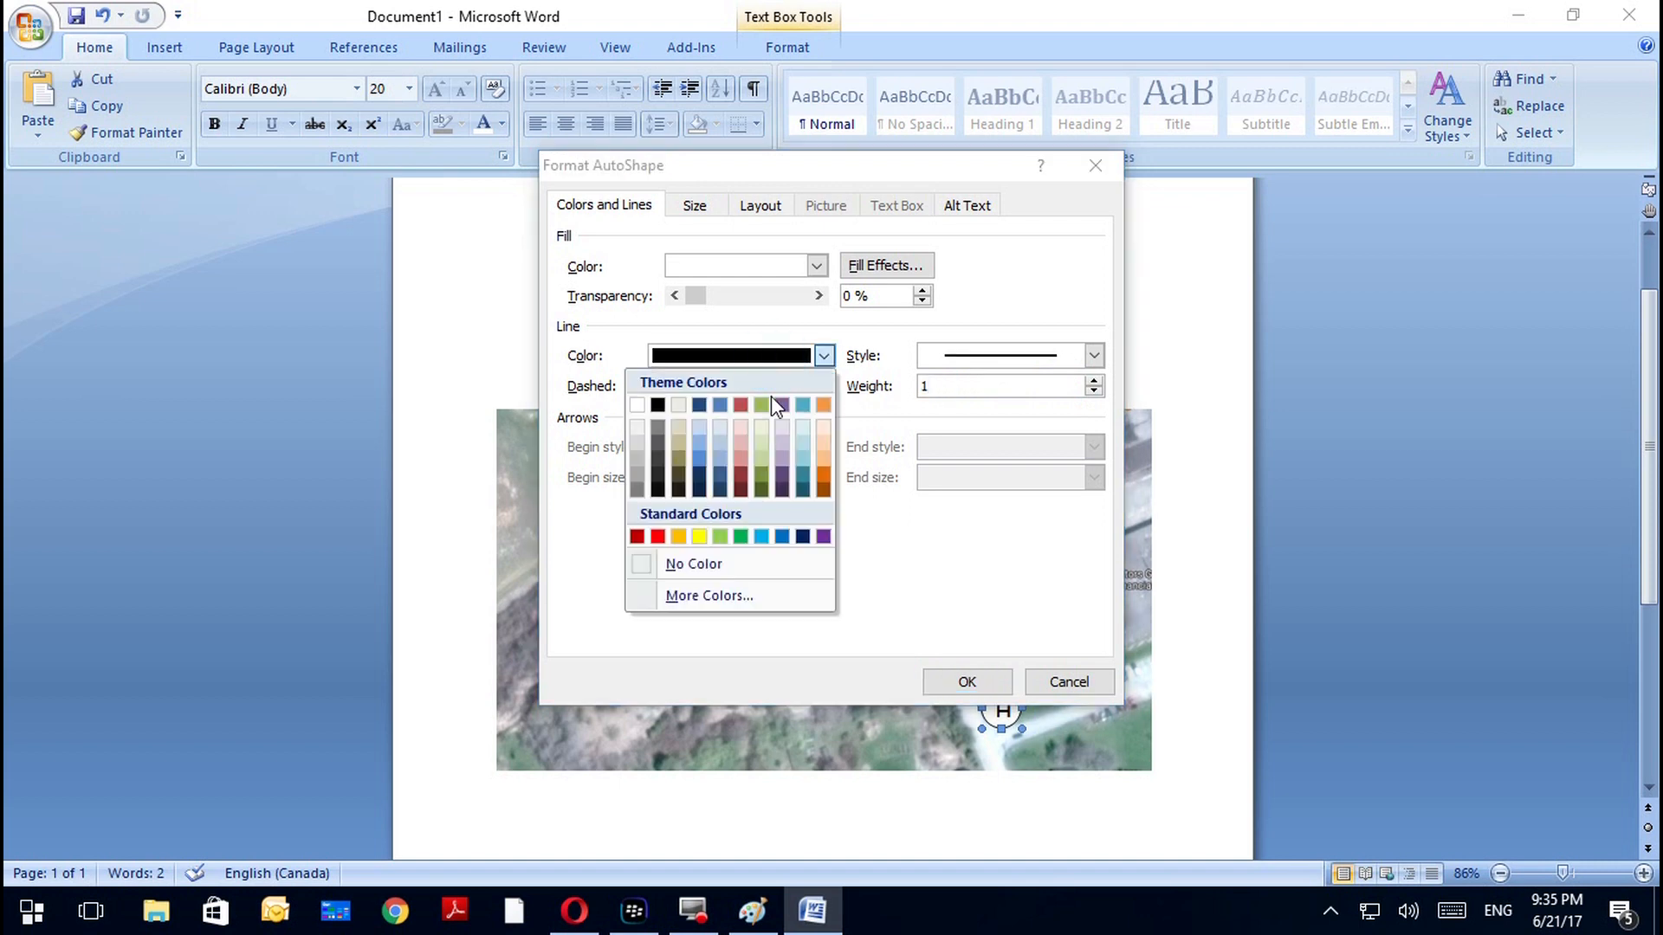
left_click(740, 536)
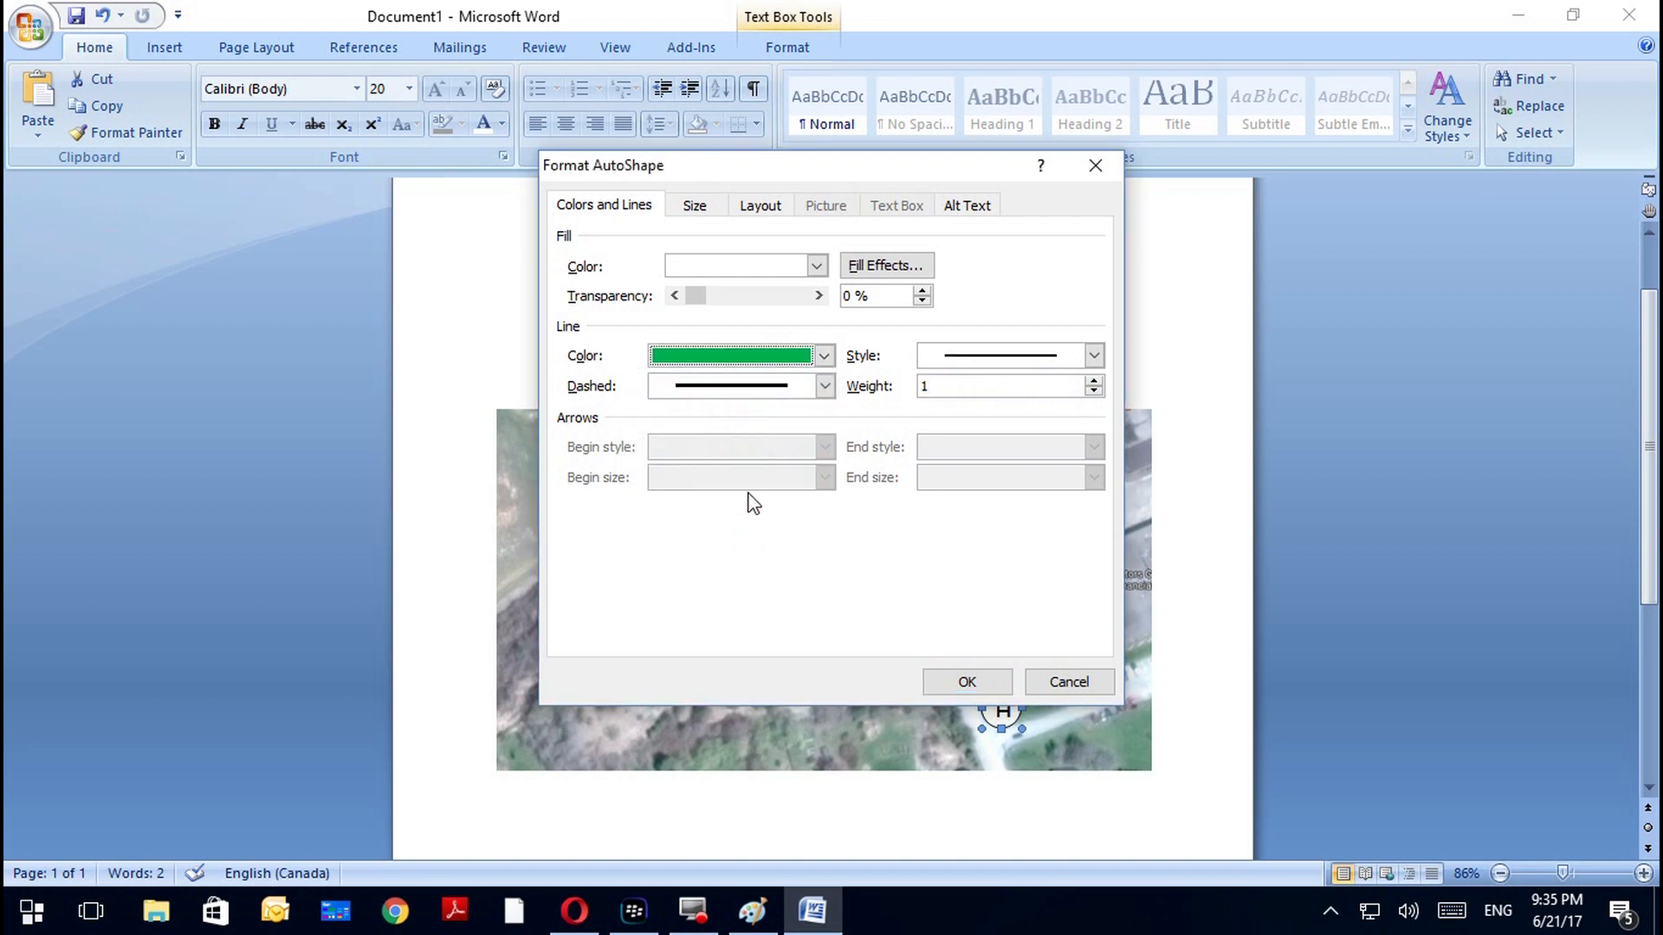
left_click(963, 678)
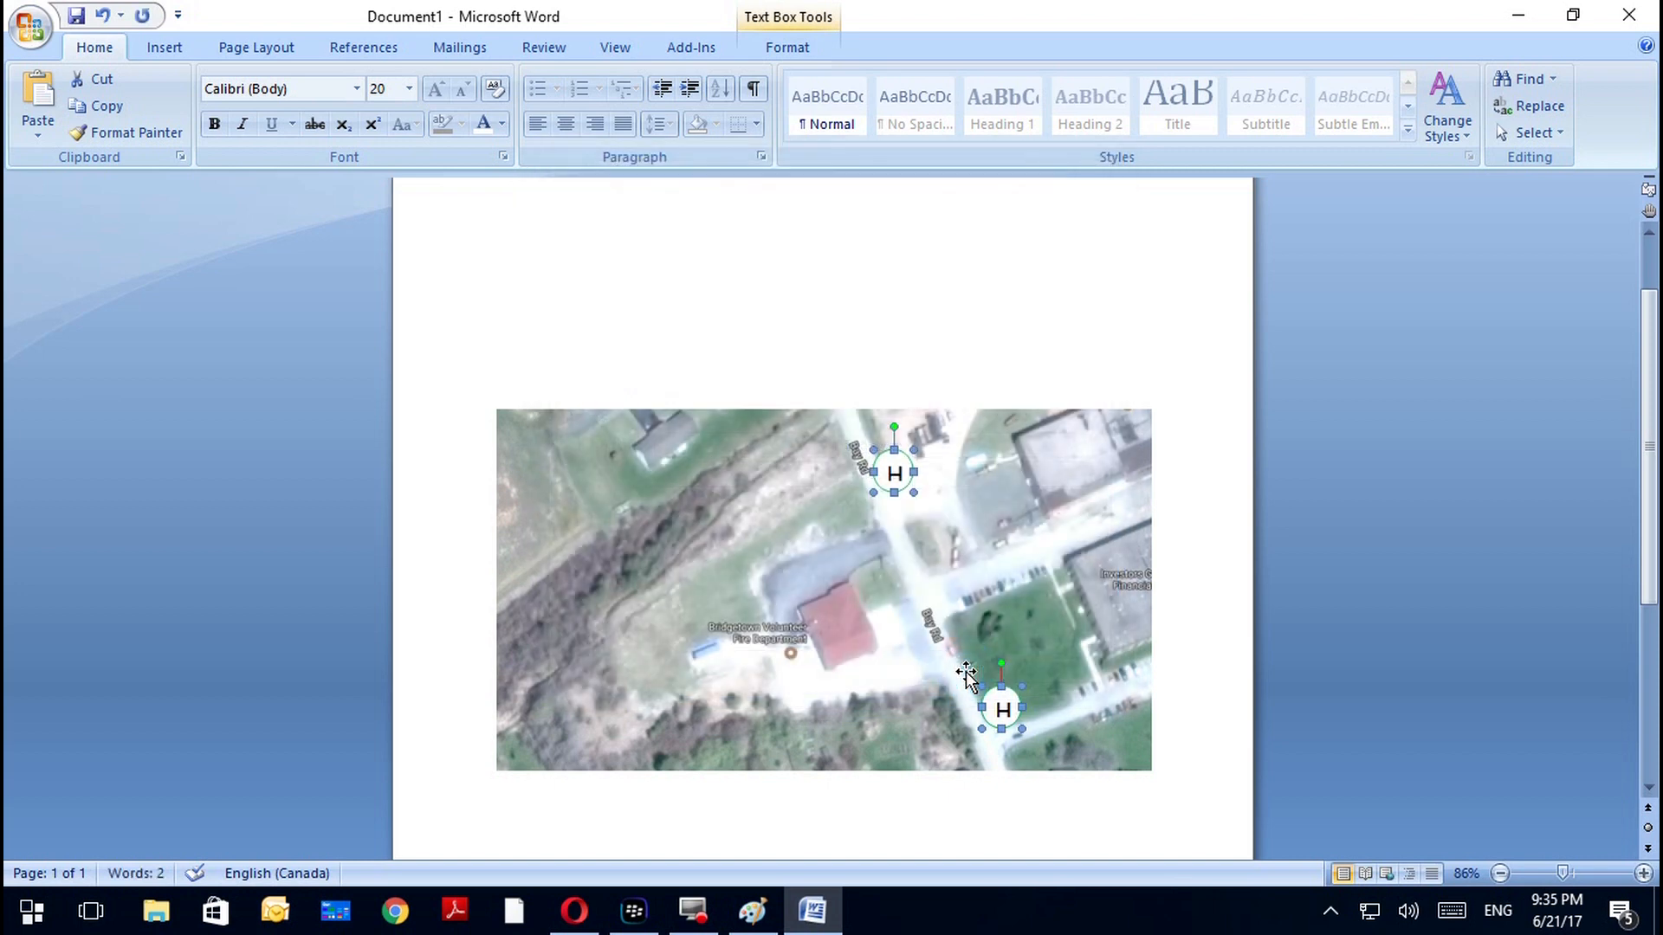
Change the font color of the H in both circles to the standard green
double_click(898, 467)
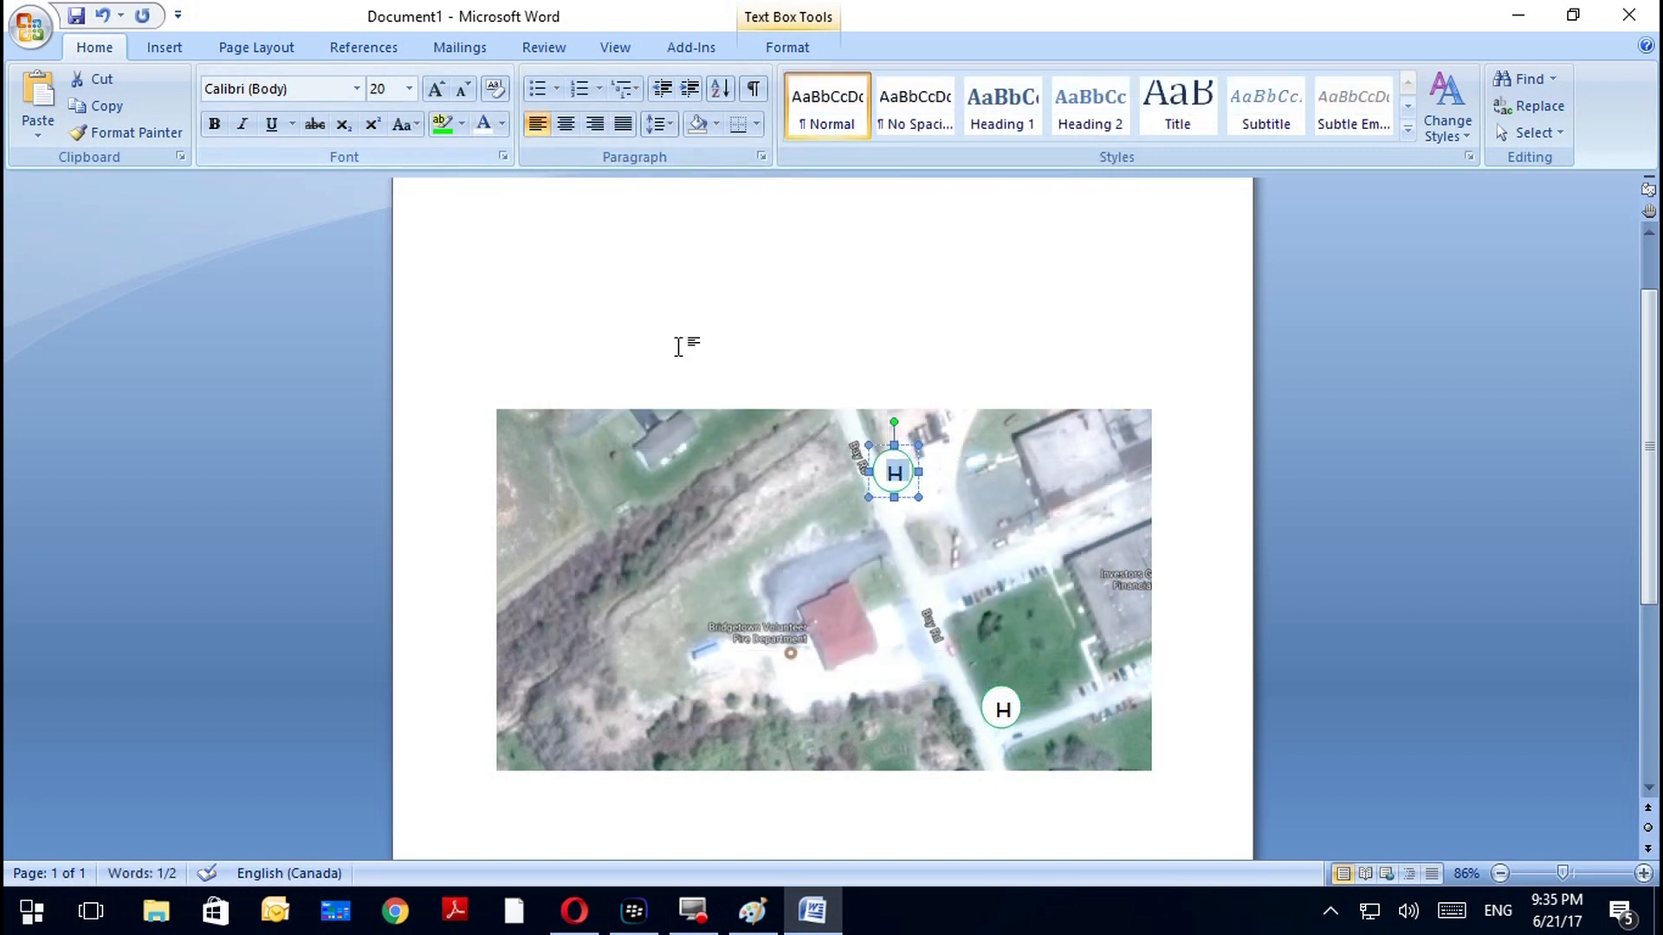
left_click(502, 124)
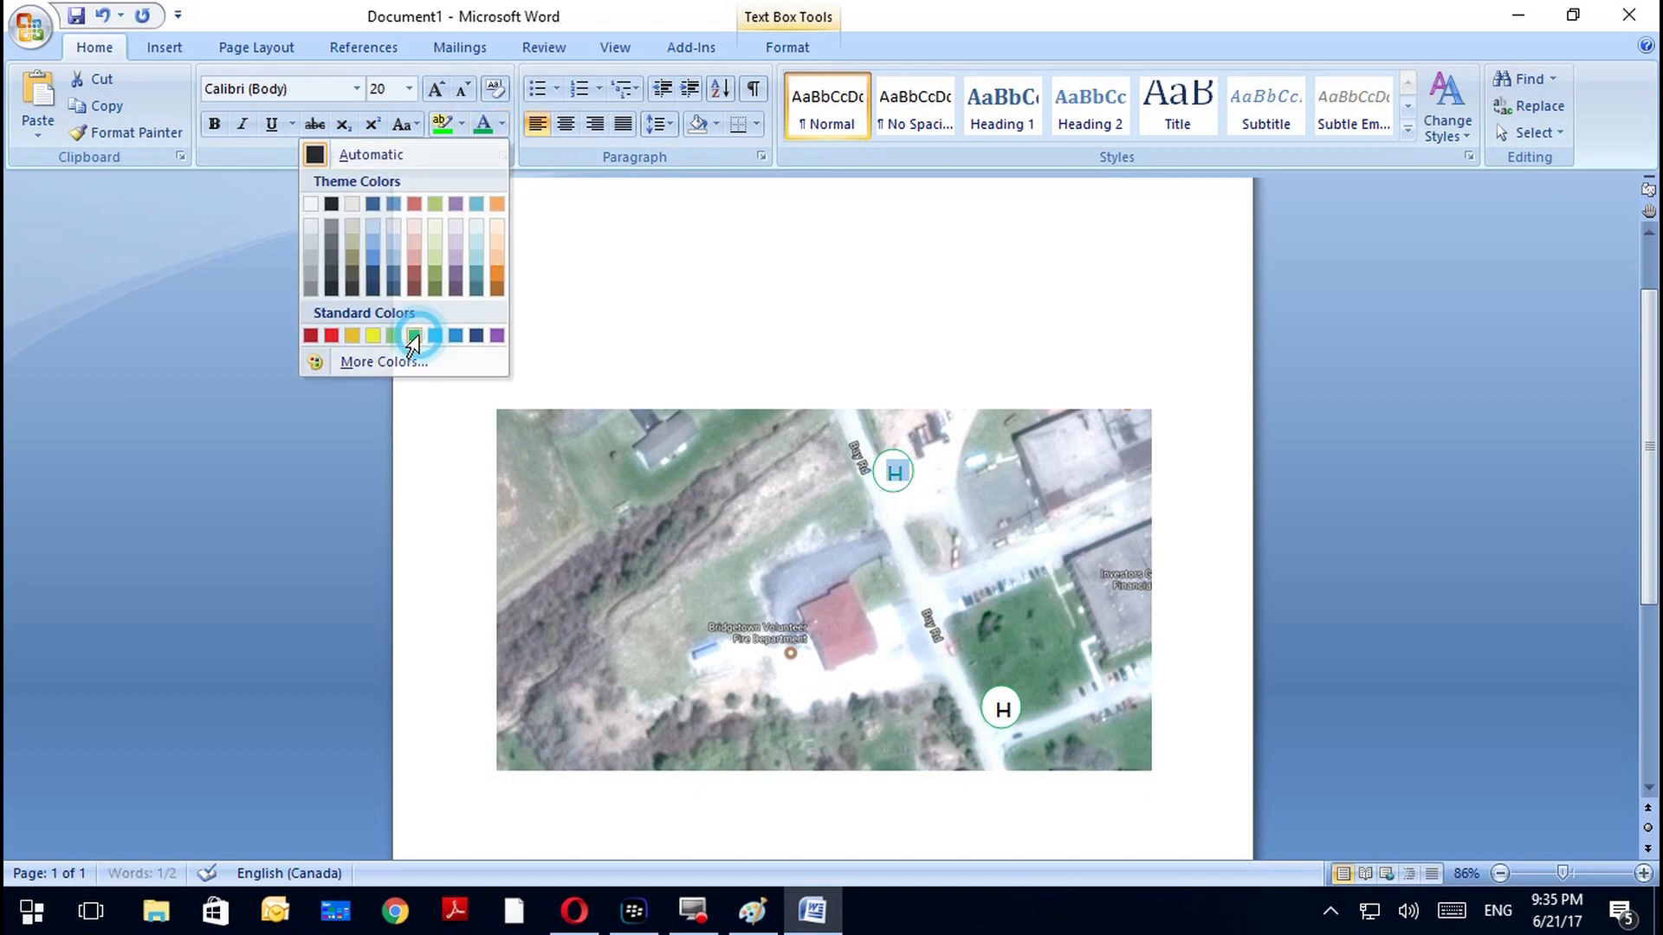
left_click(414, 335)
double_click(1005, 709)
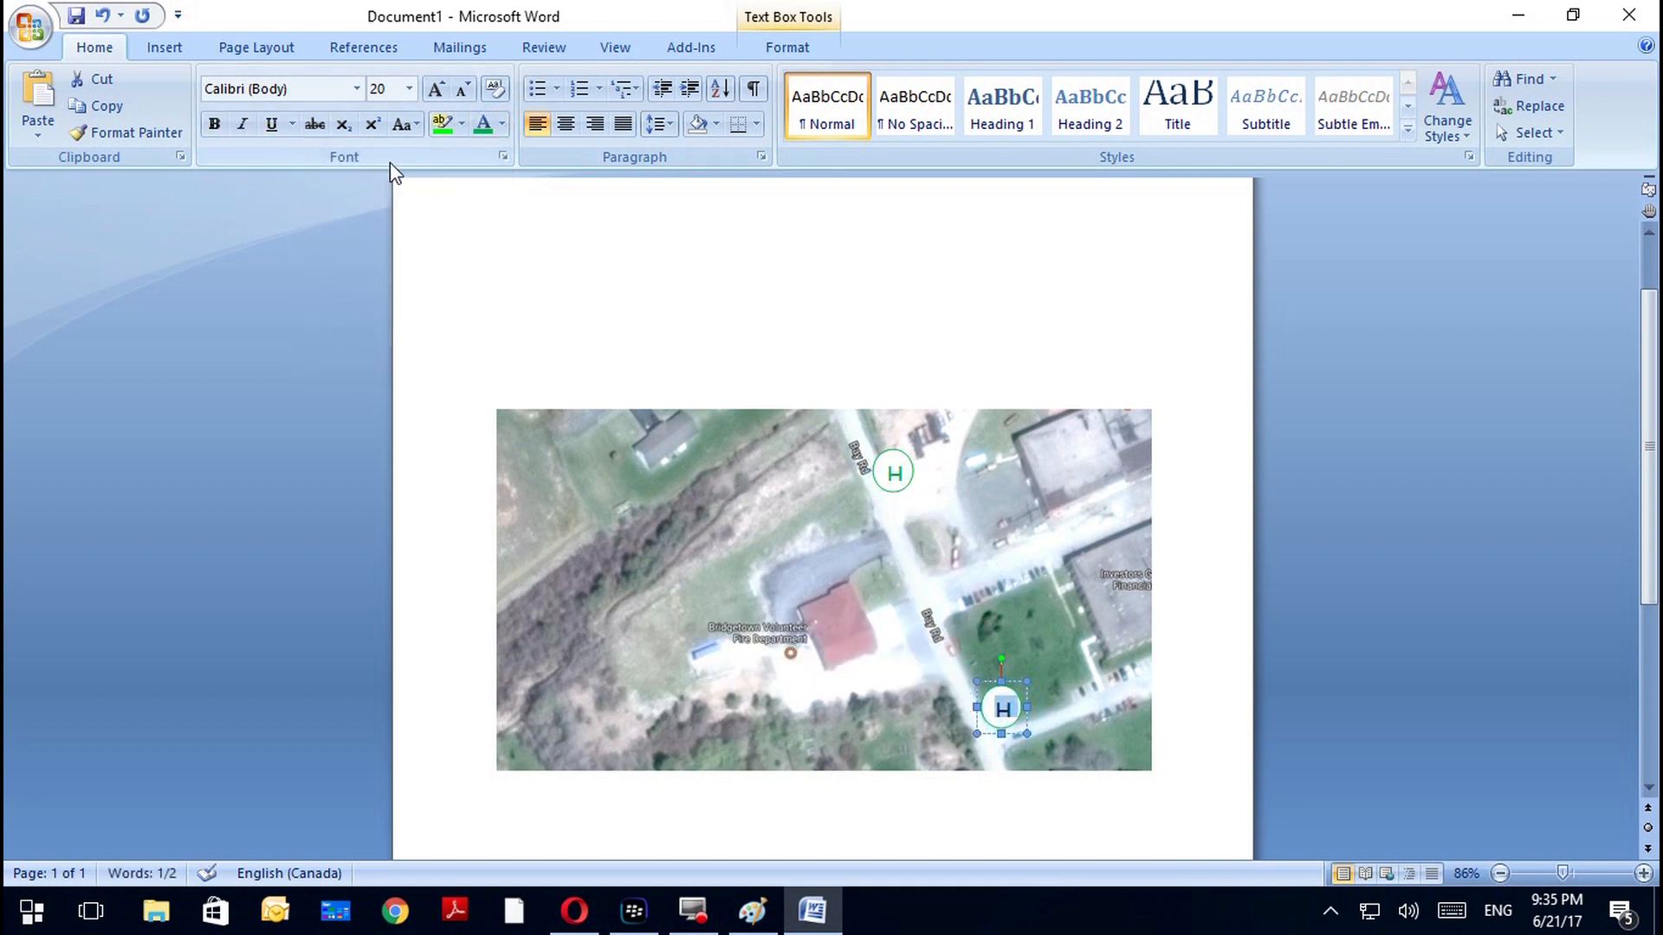
left_click(496, 131)
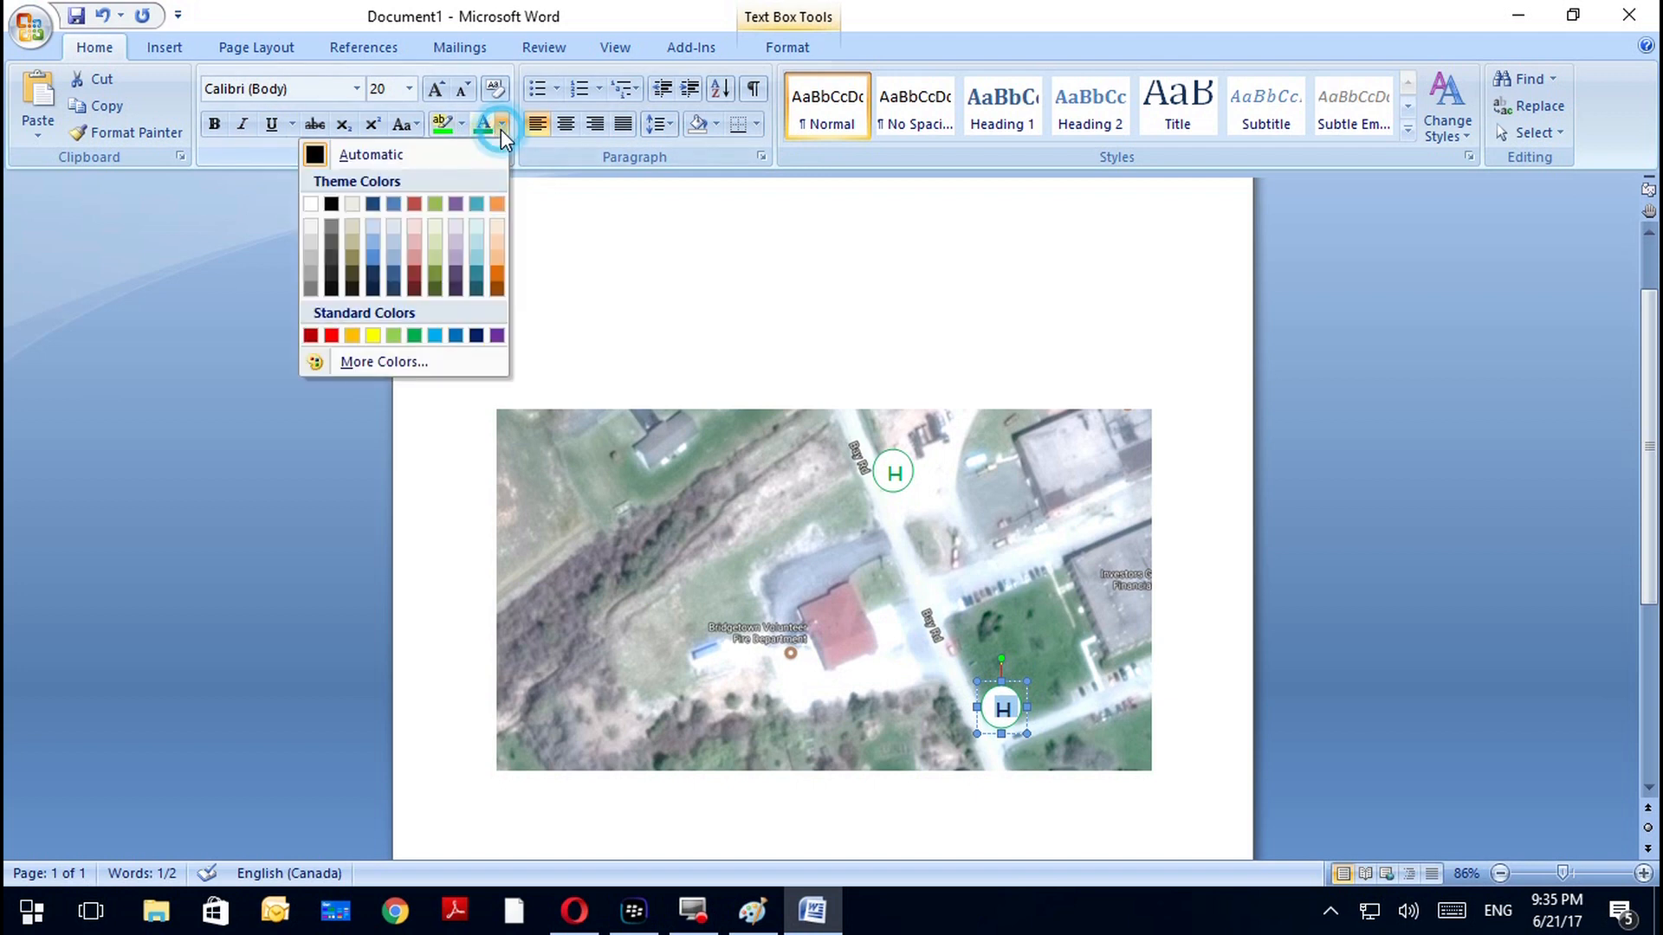
left_click(414, 335)
left_click(1082, 641)
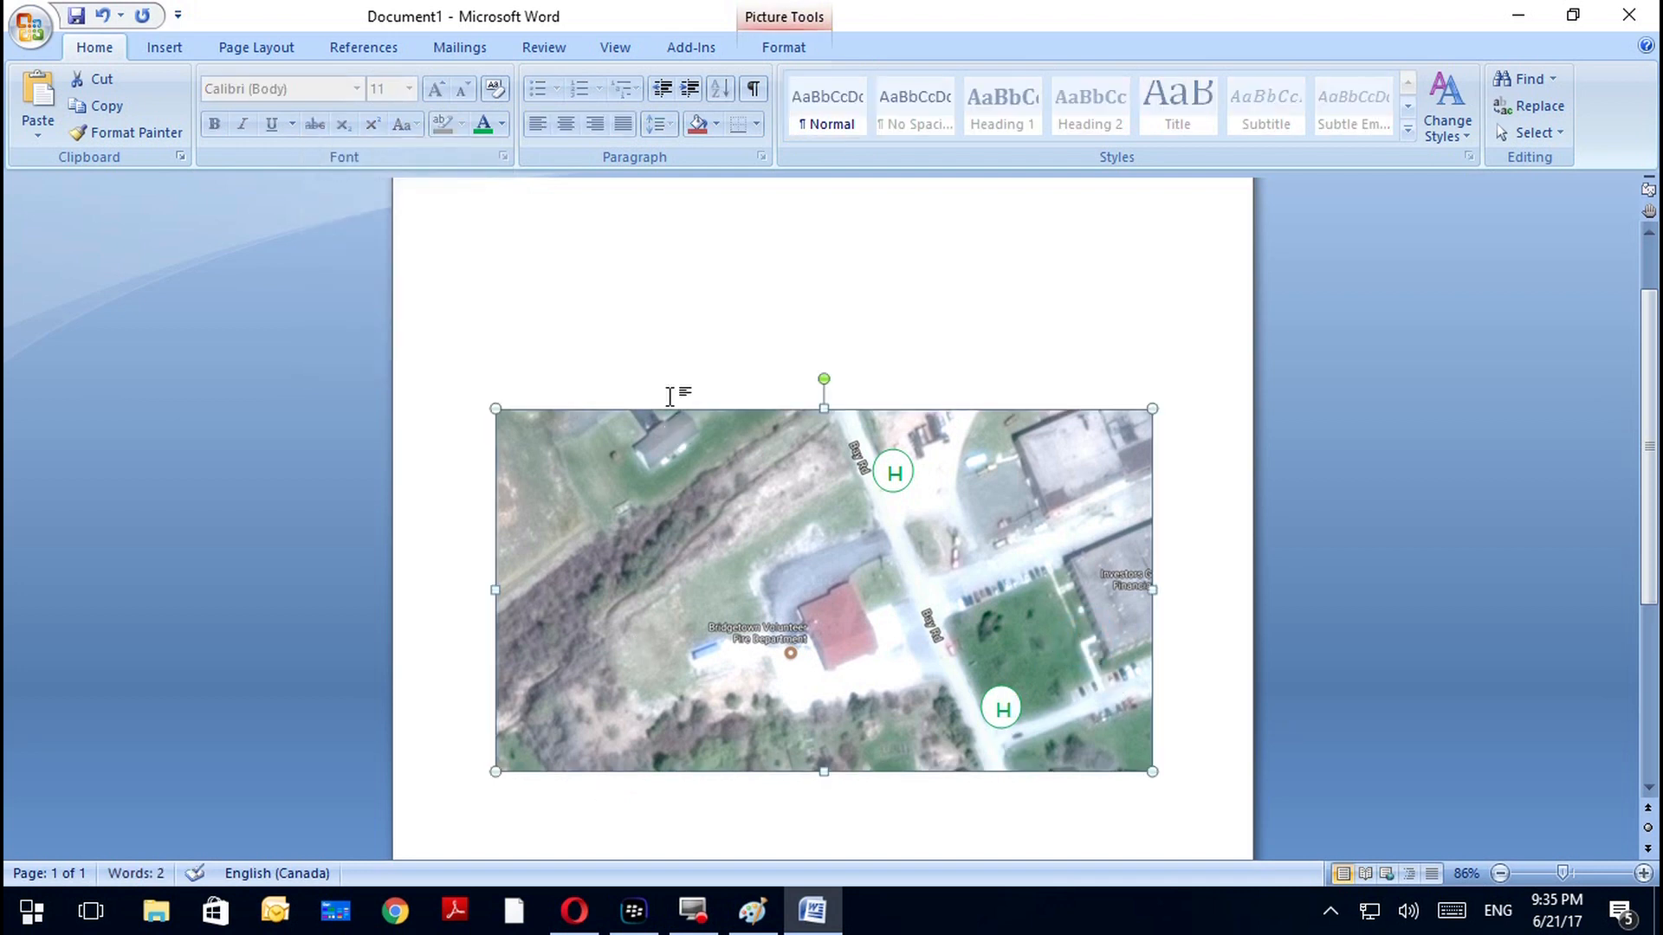
left_click(163, 46)
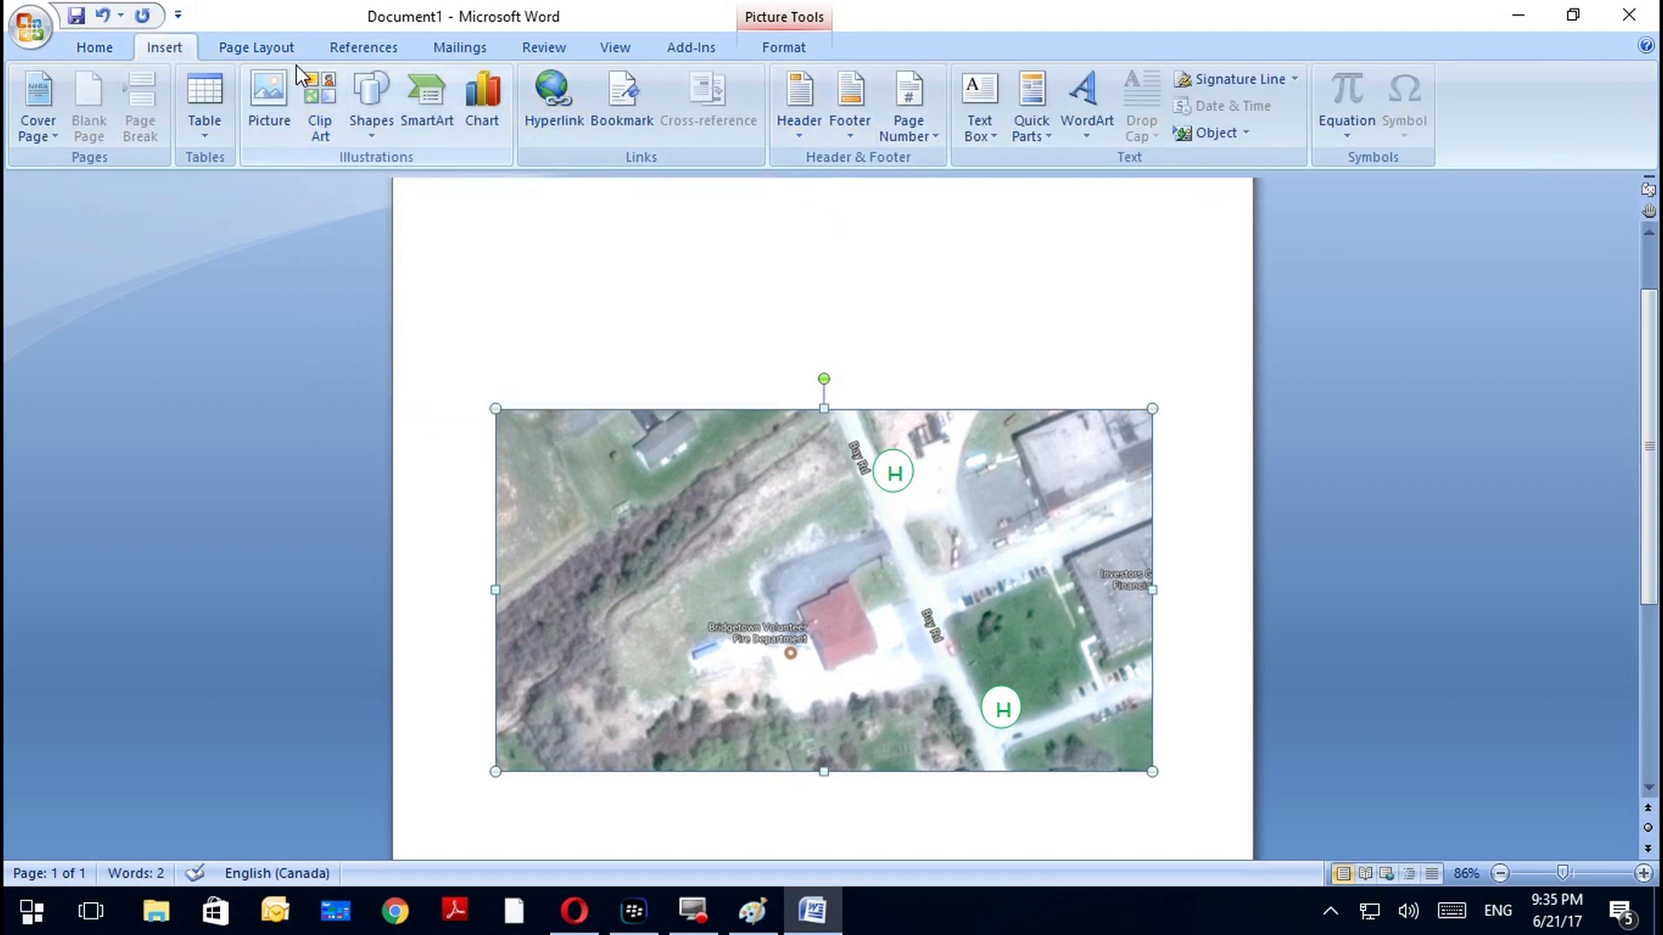
left_click(261, 48)
left_click(169, 46)
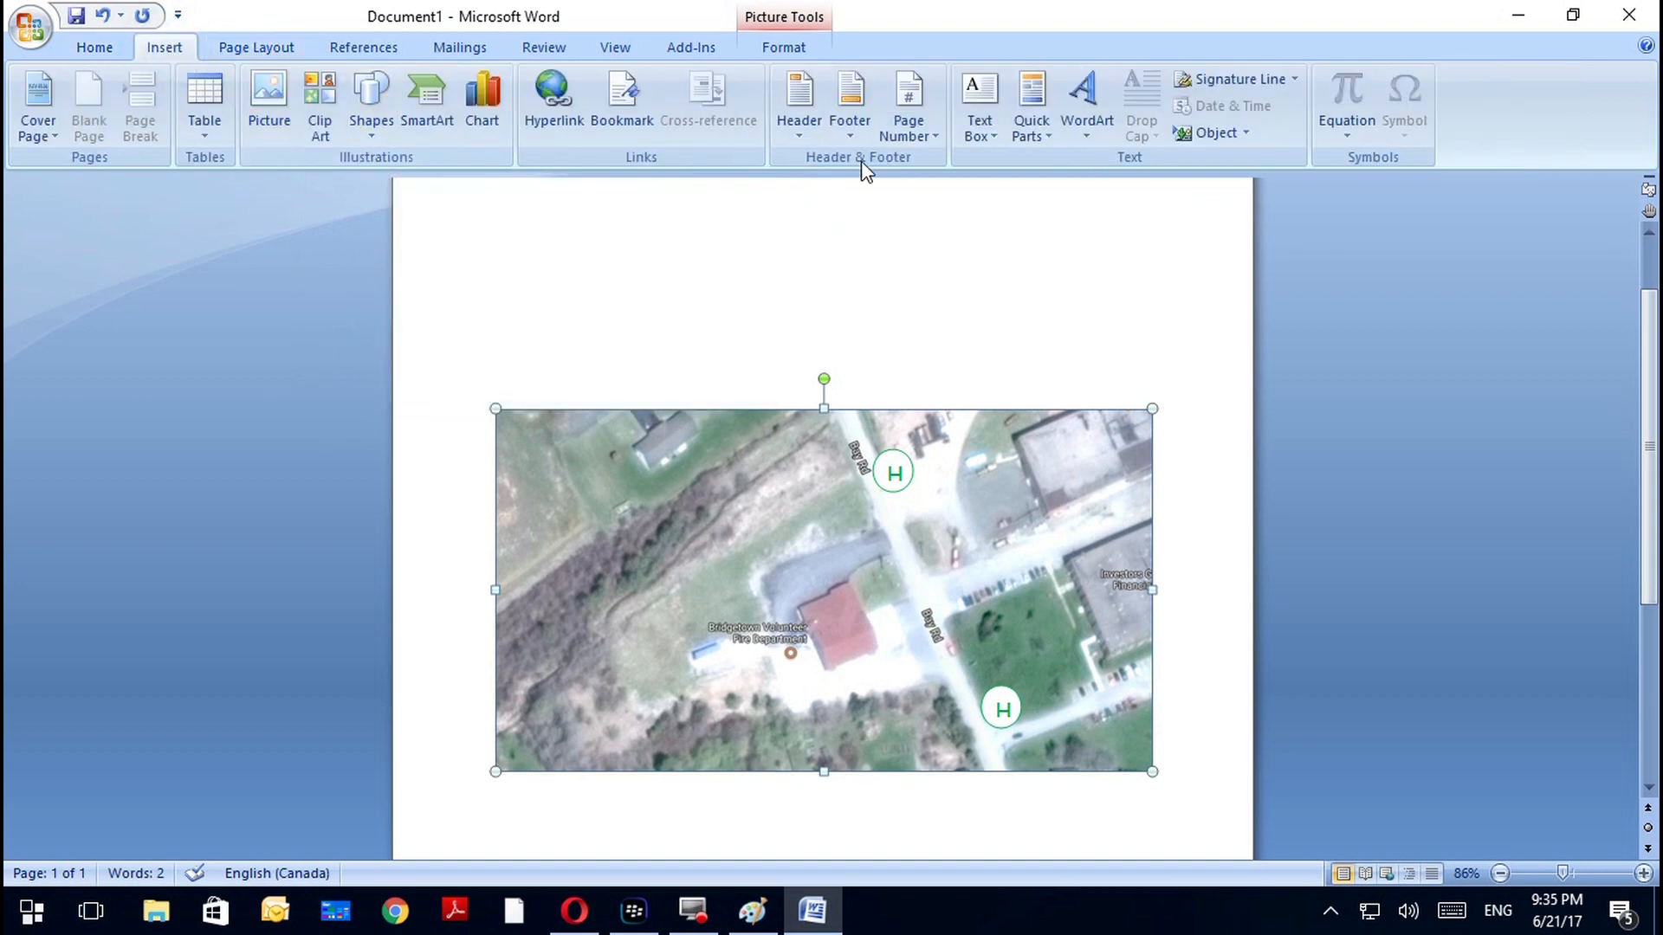
left_click(370, 111)
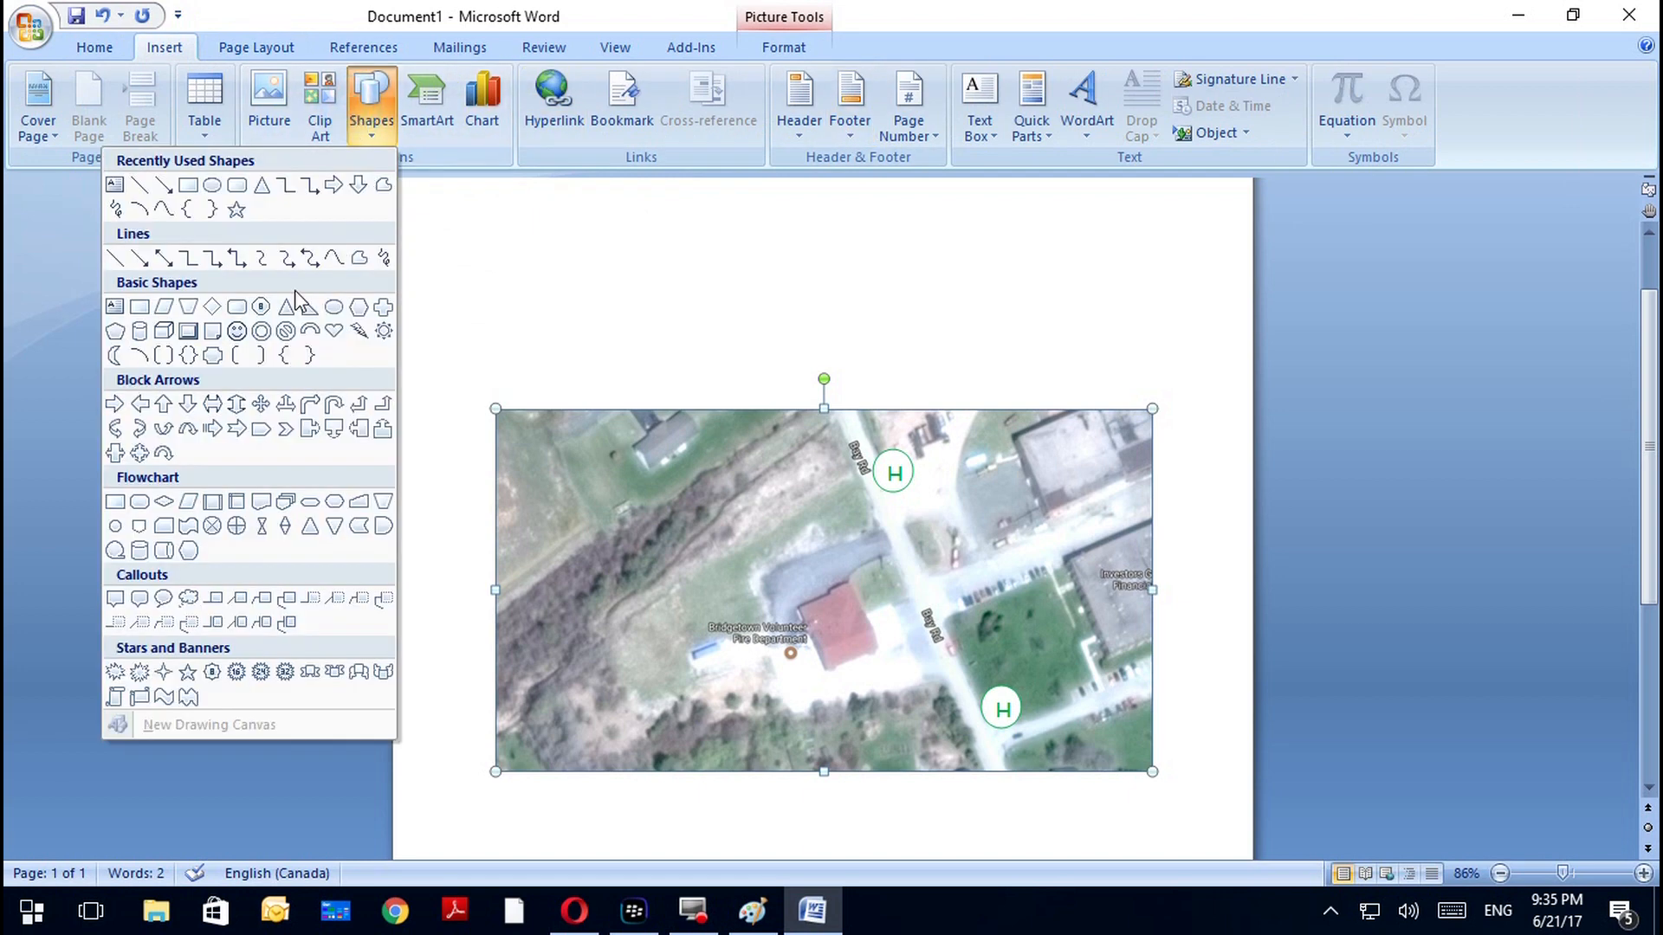
left_click(139, 257)
left_click_drag(831, 676, 909, 797)
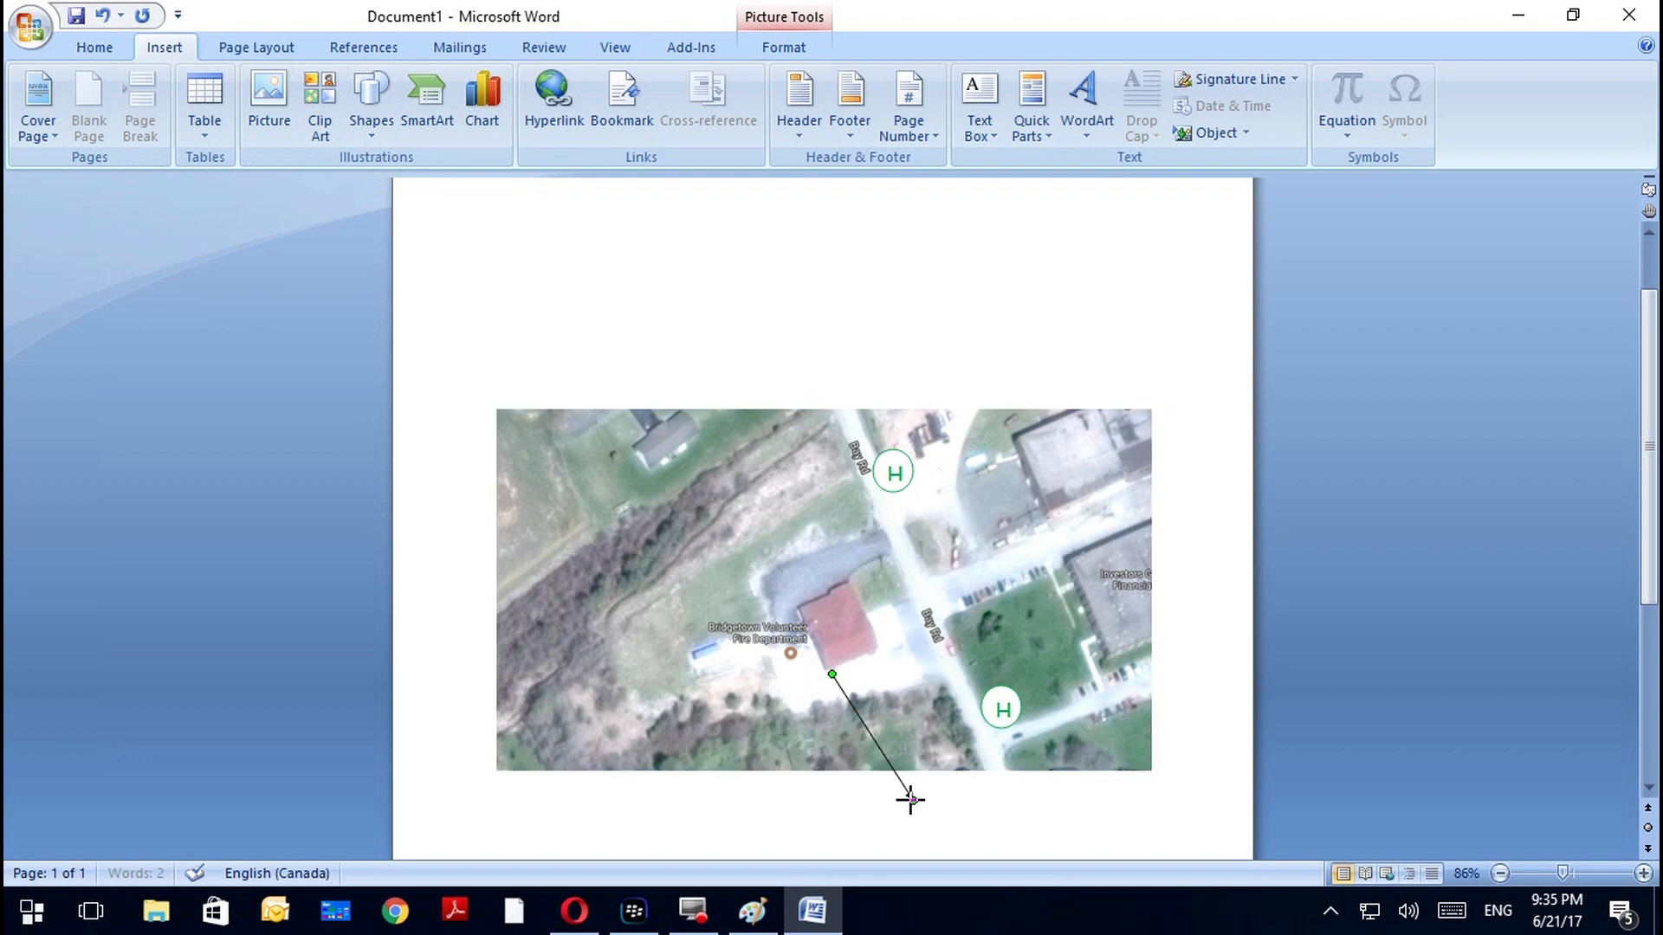
left_click(1073, 846)
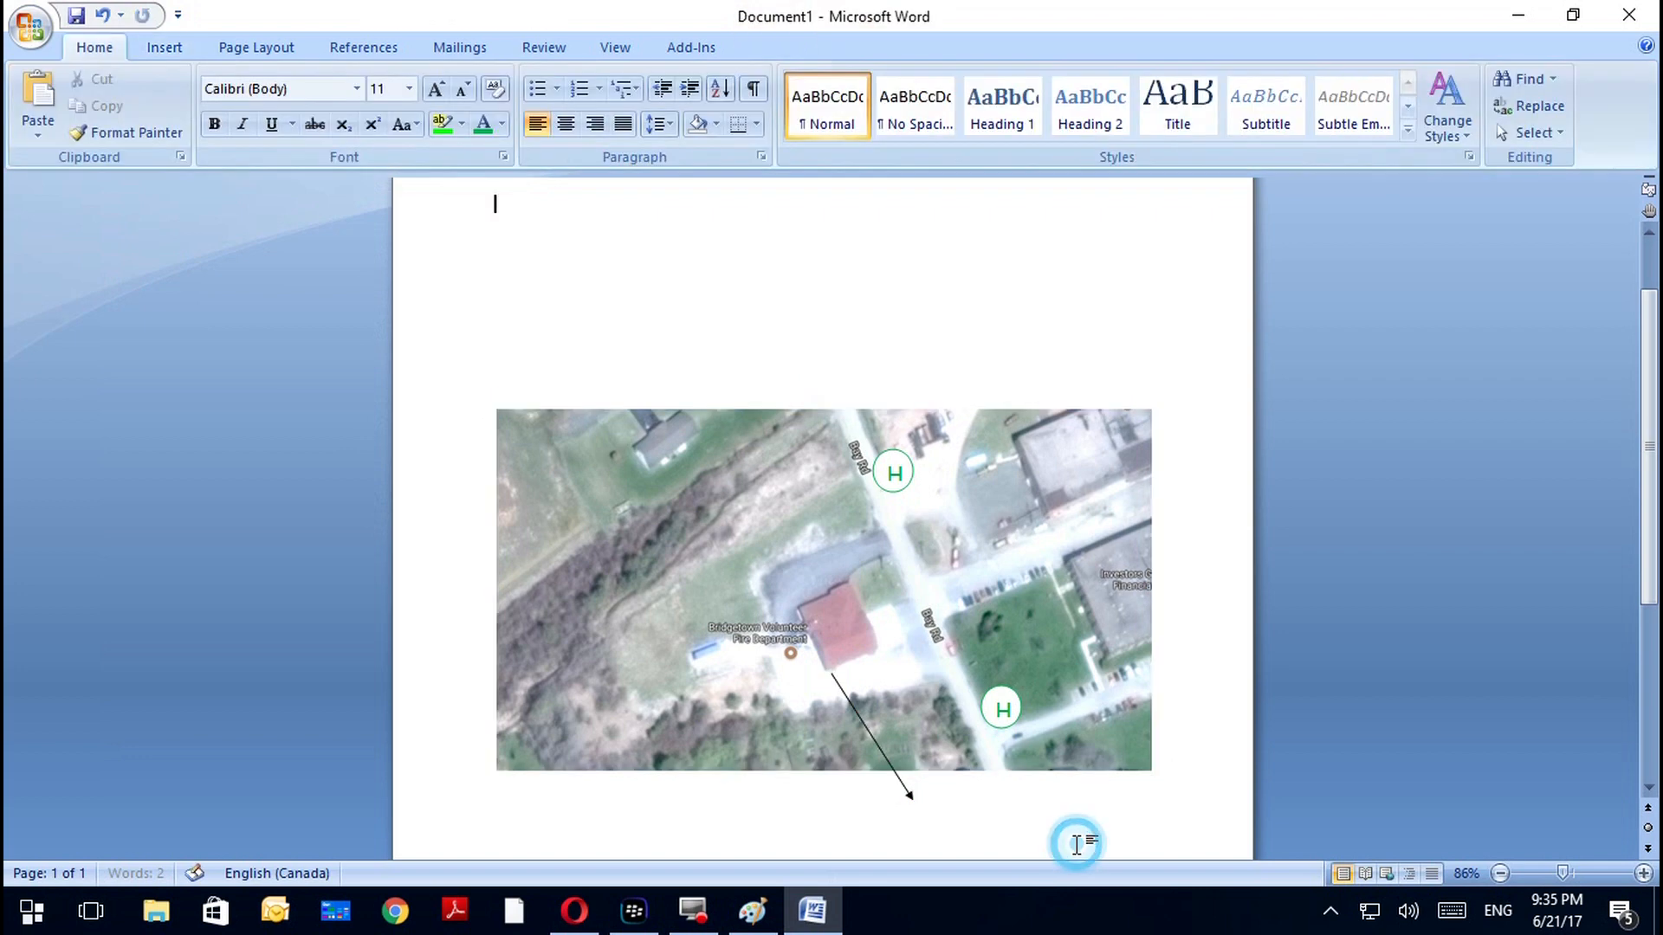
left_click(905, 792)
key("Delete")
Draw an arrow from just below the map up to the lower corner of the red-roofed fire hall
left_click(166, 47)
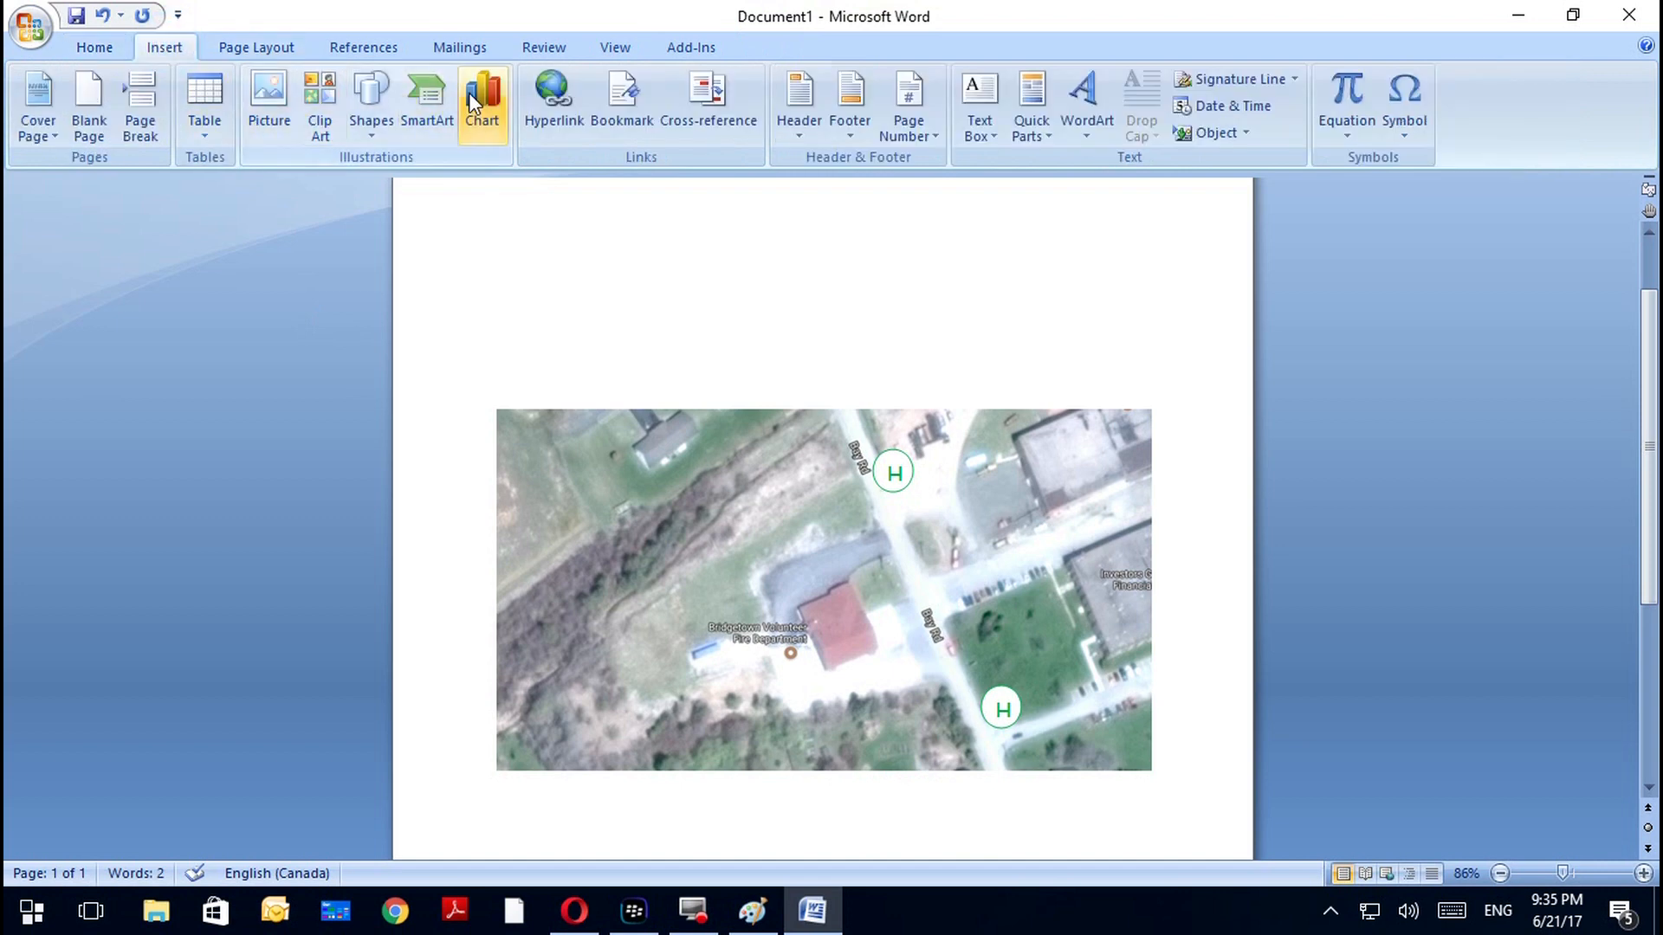
left_click(372, 109)
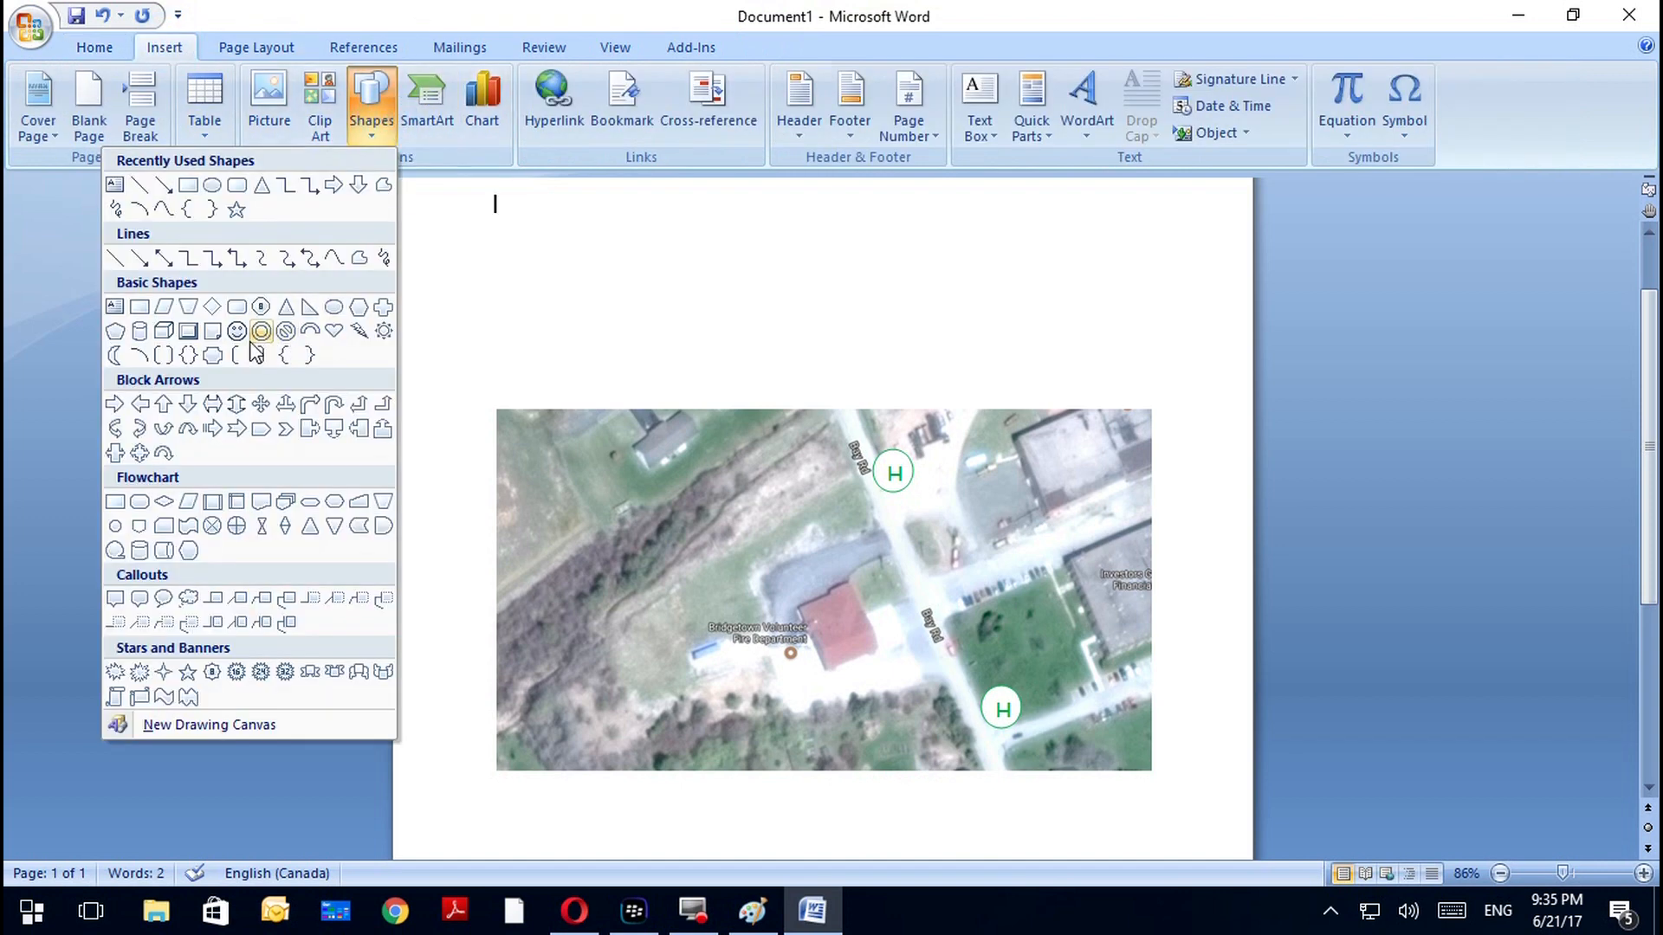
left_click(145, 259)
left_click_drag(901, 811, 835, 675)
left_click(857, 826)
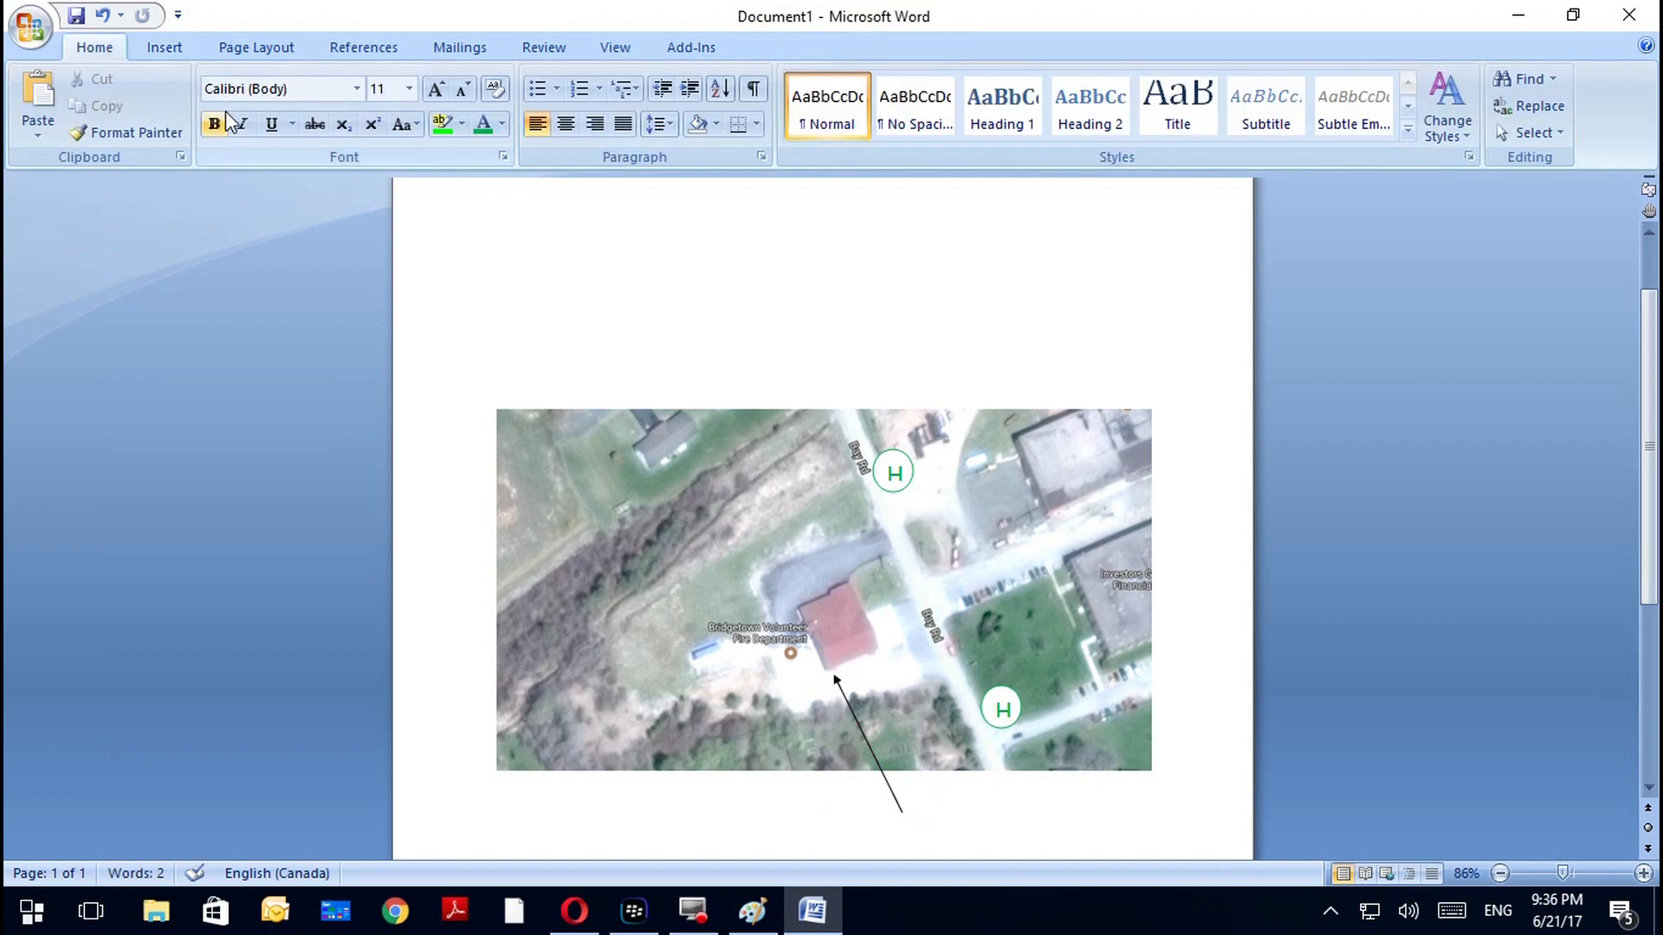
Draw a second arrow, about 3.79 cm high and 0.73 cm wide, from the first arrow's tail to the fire hall's lower-right corner
left_click(190, 45)
left_click(388, 110)
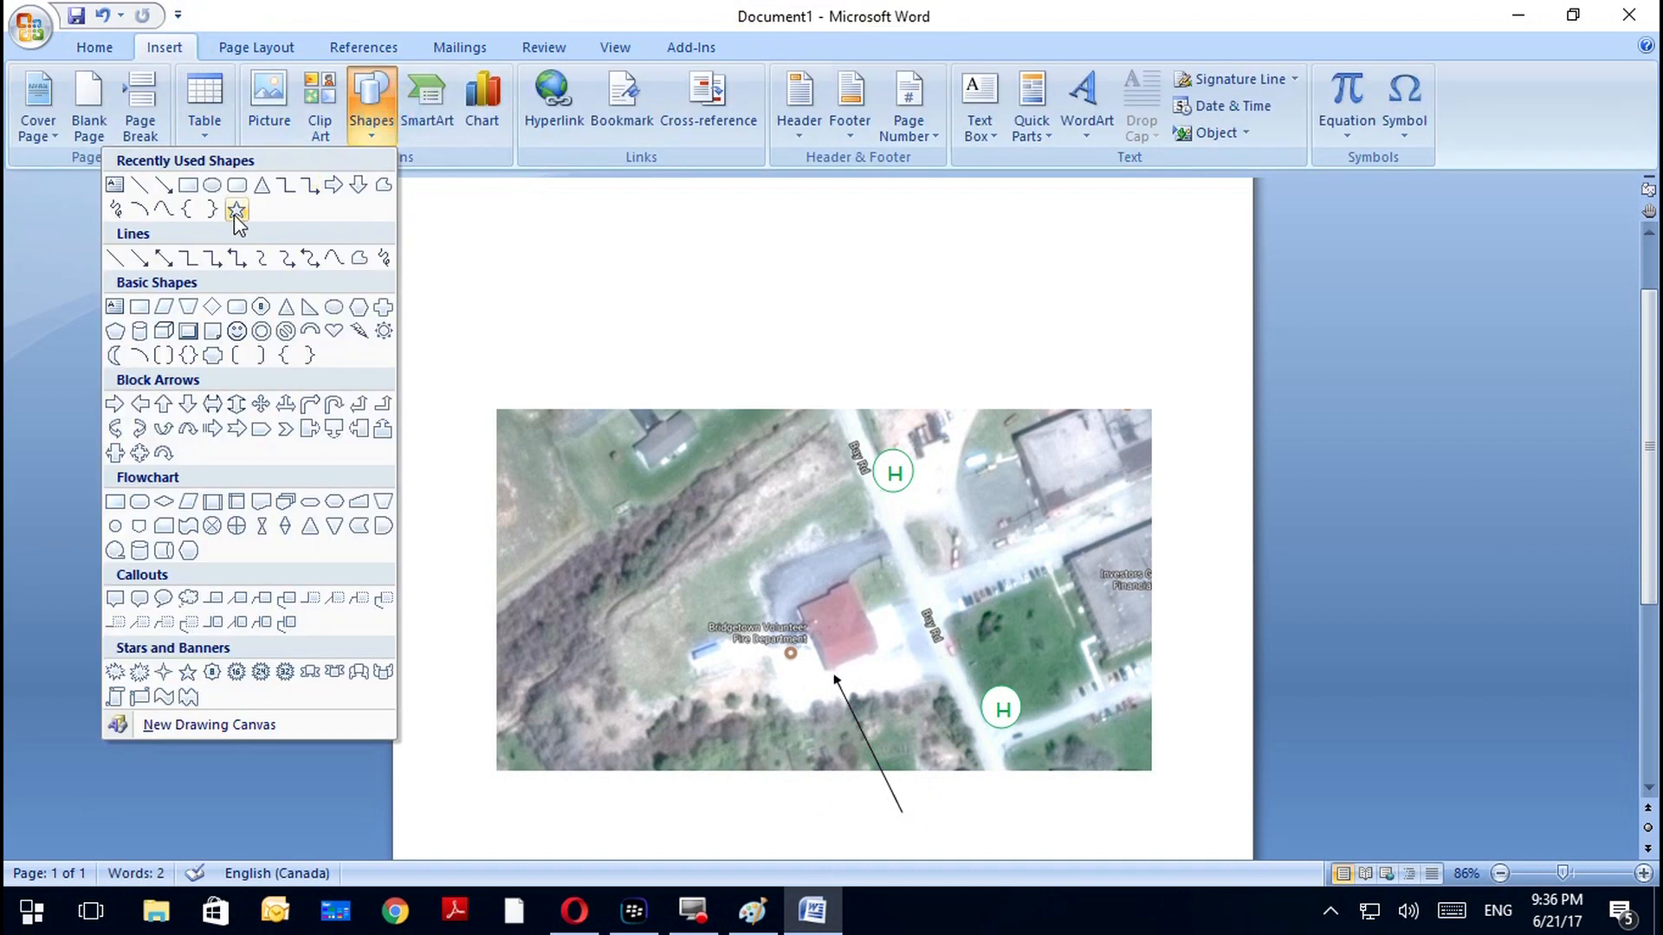
left_click(163, 258)
mouse_move(902, 812)
left_mouse_down()
mouse_move(888, 668)
mouse_move(873, 664)
left_mouse_up()
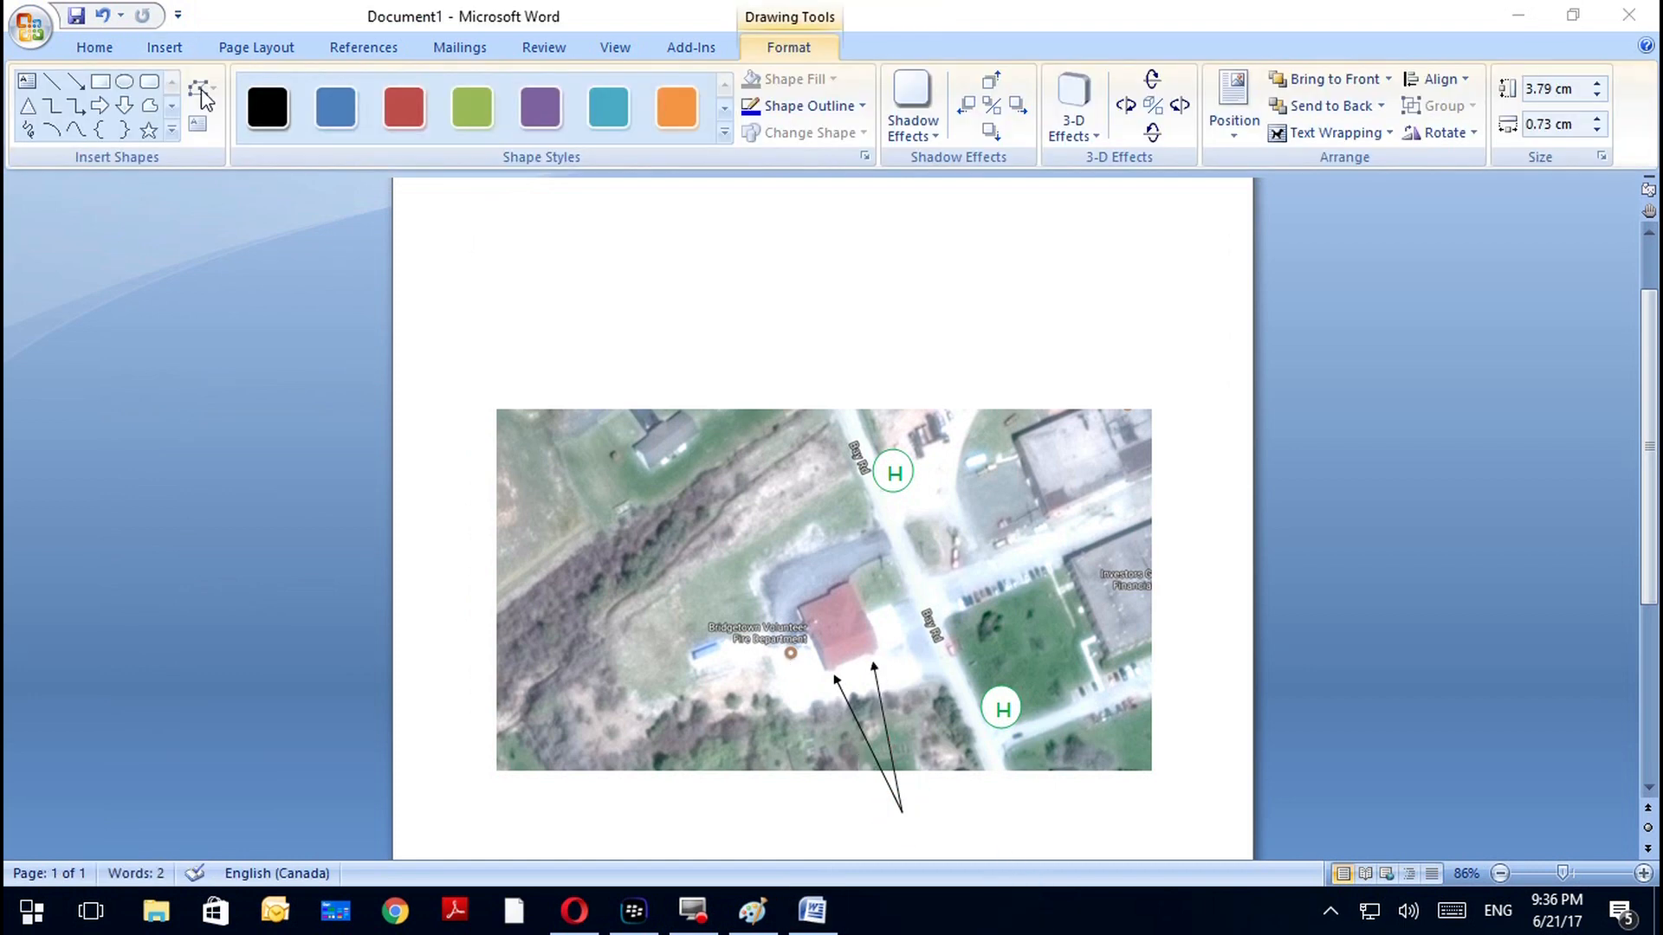
Draw a rectangle about 2.02 cm high and 3.7 cm wide below the map at the tails of the two arrows
left_click(165, 47)
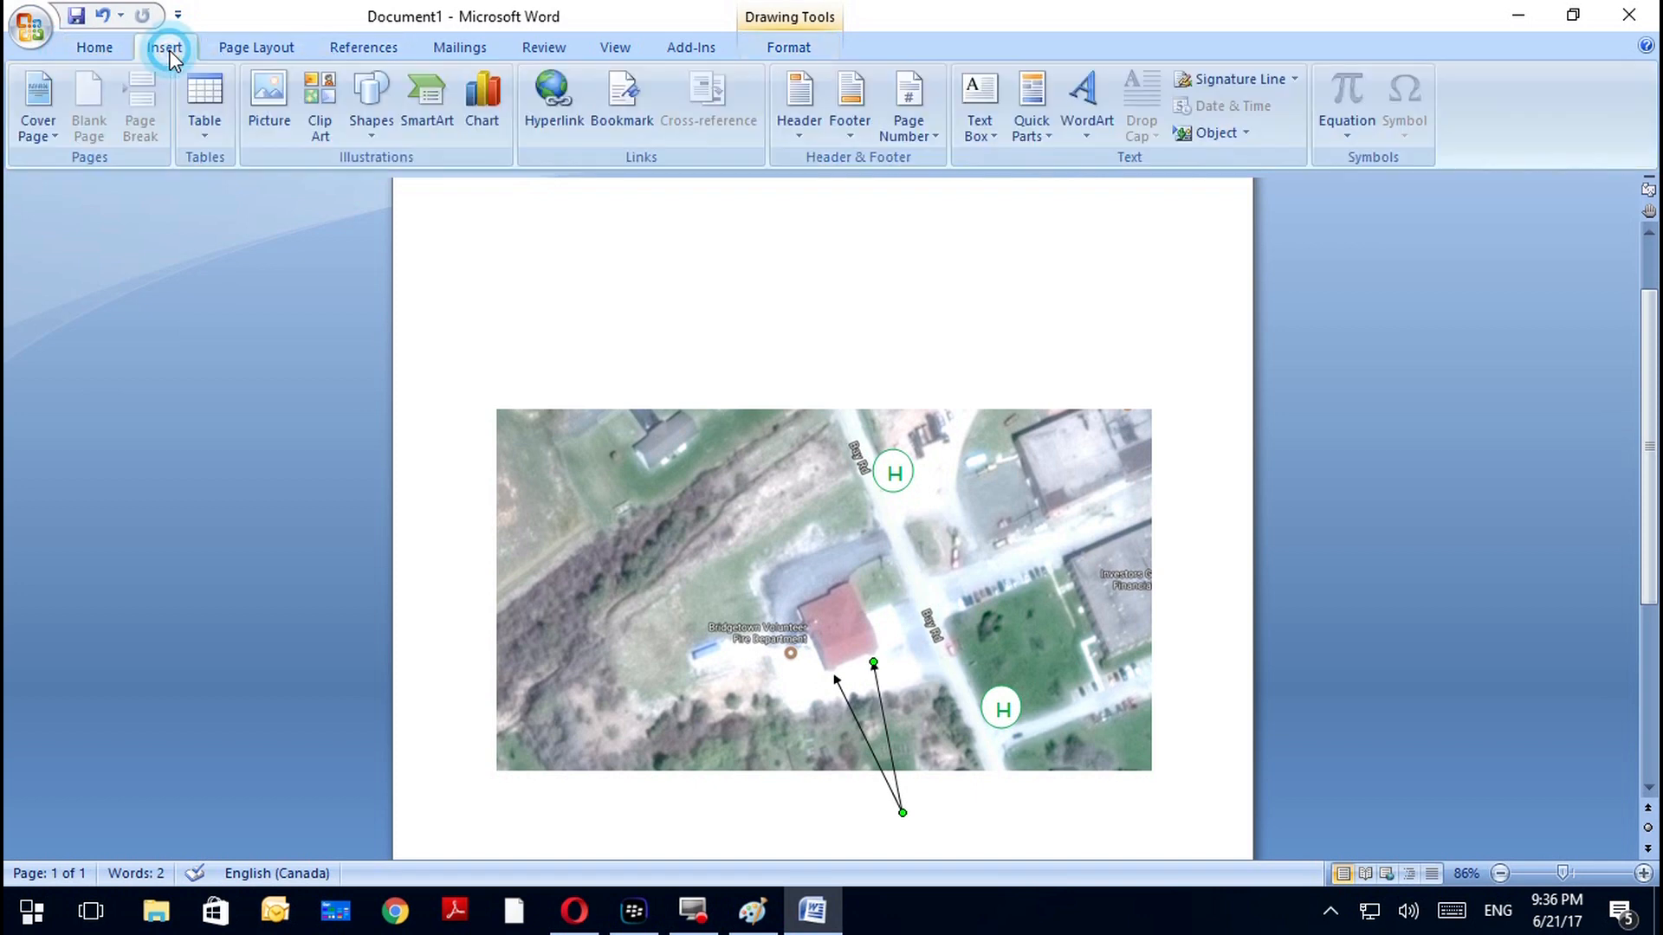
left_click(371, 104)
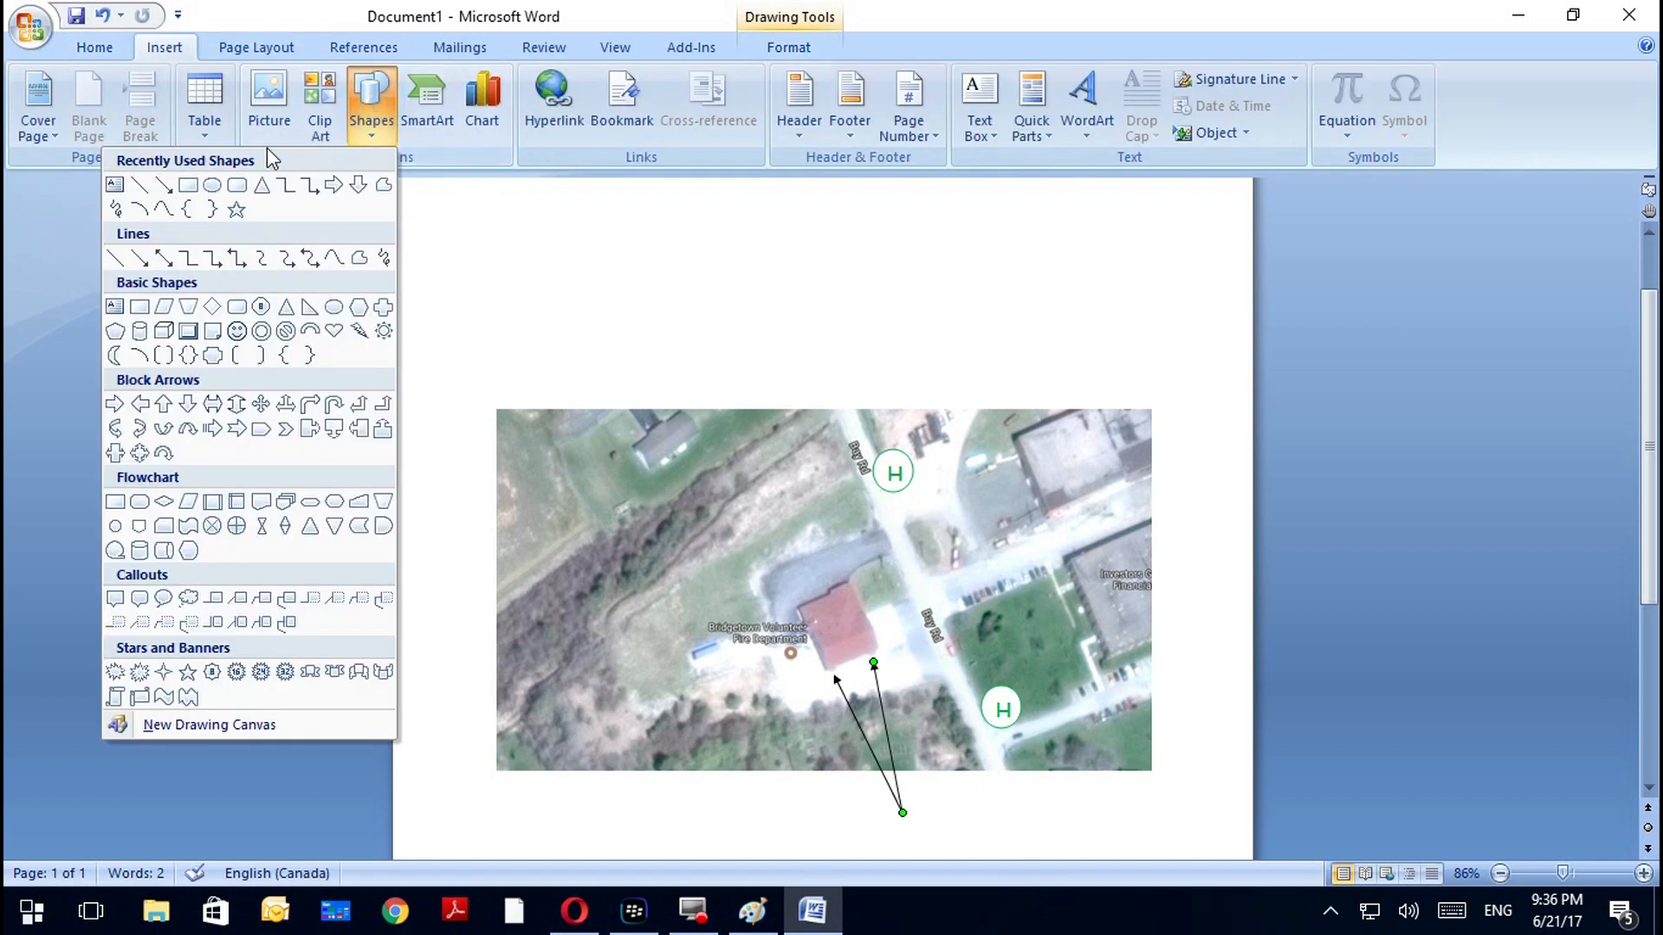
left_click(212, 185)
scroll(561, 548, "down", 2)
mouse_move(834, 728)
left_mouse_down()
mouse_move(1002, 813)
mouse_move(981, 808)
mouse_move(958, 757)
left_mouse_up()
Add the text "ENTRY DOORS" inside the rectangle and shrink the box to fit more closely around it
right_click(882, 734)
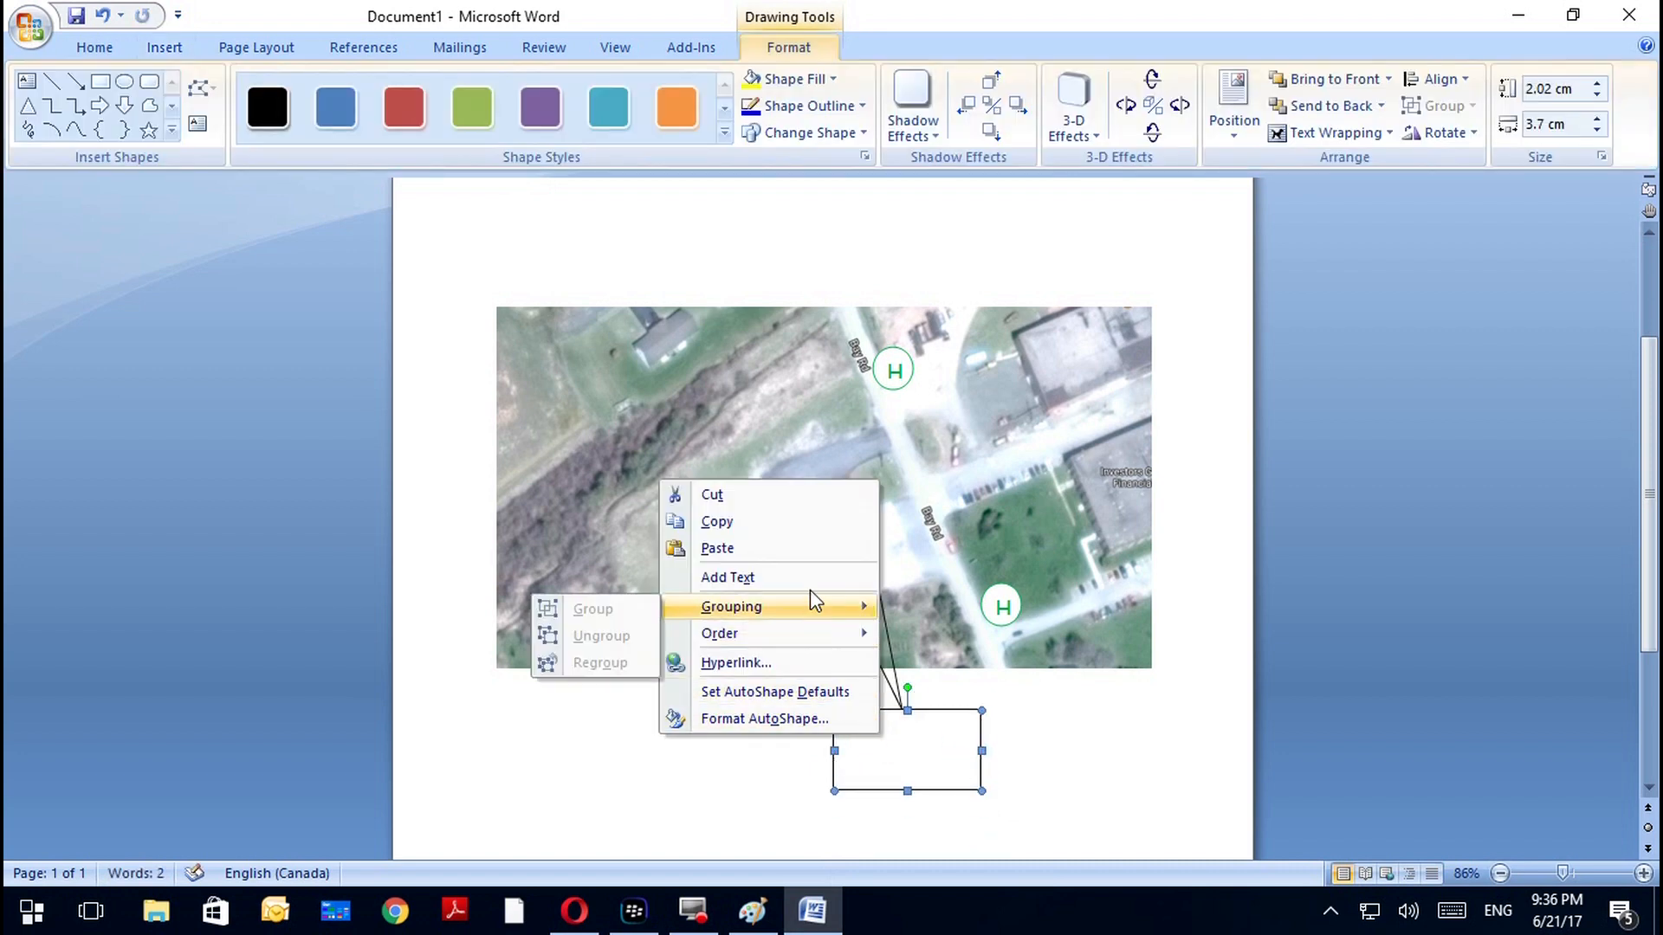
left_click(808, 578)
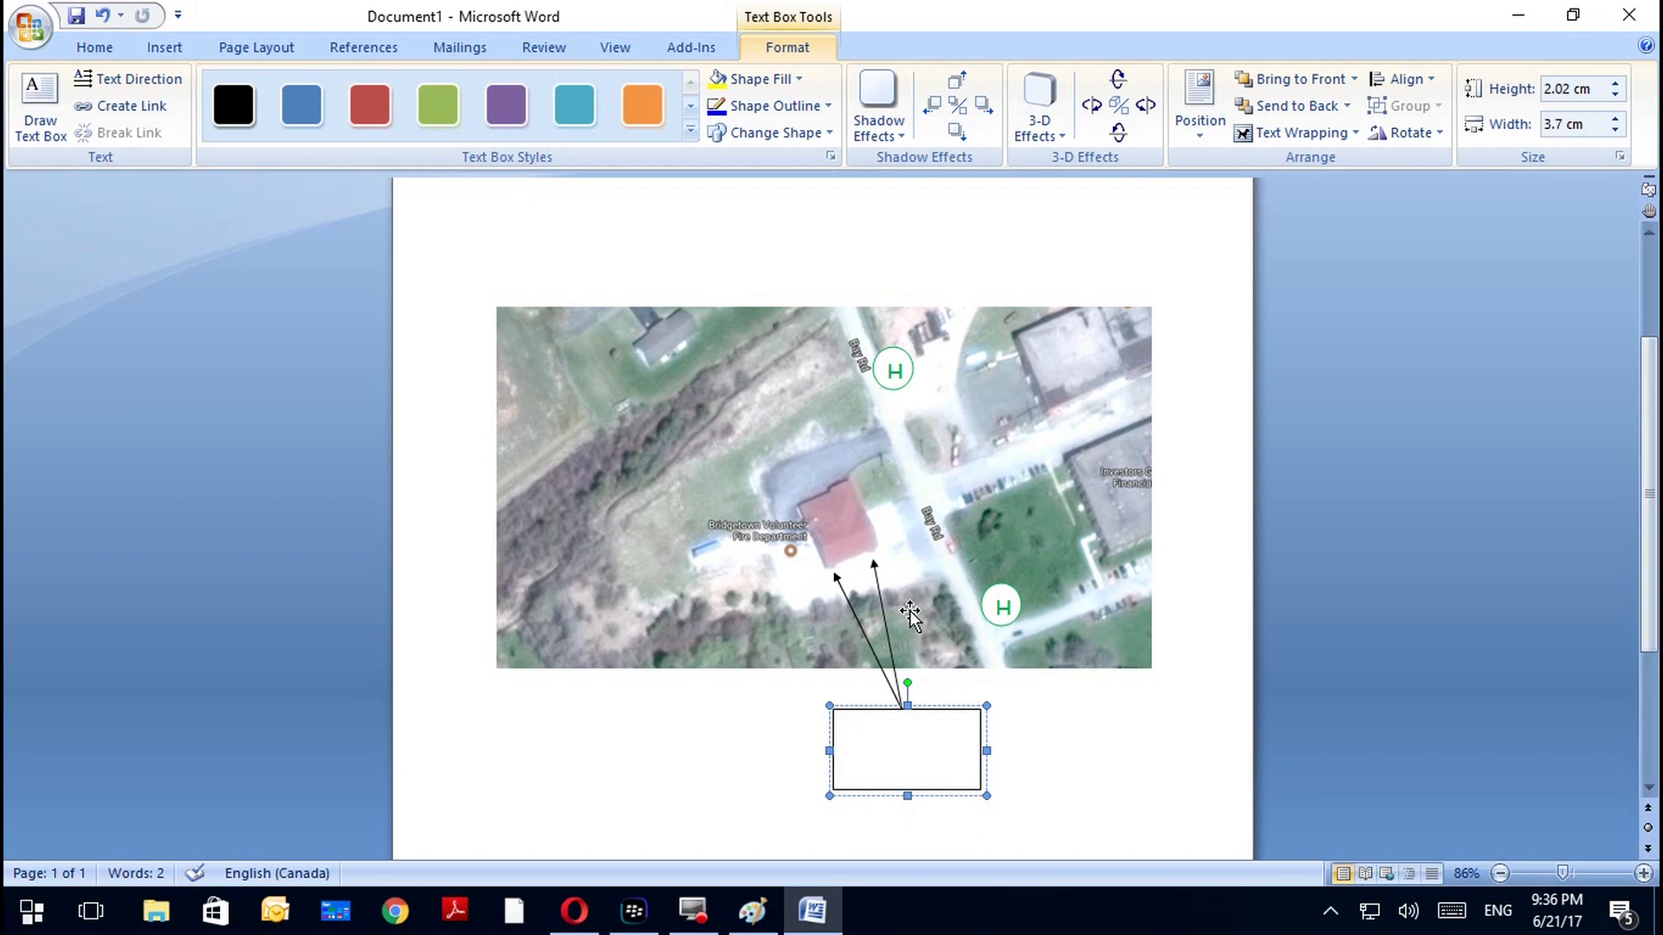
type("ENTRY DOORS")
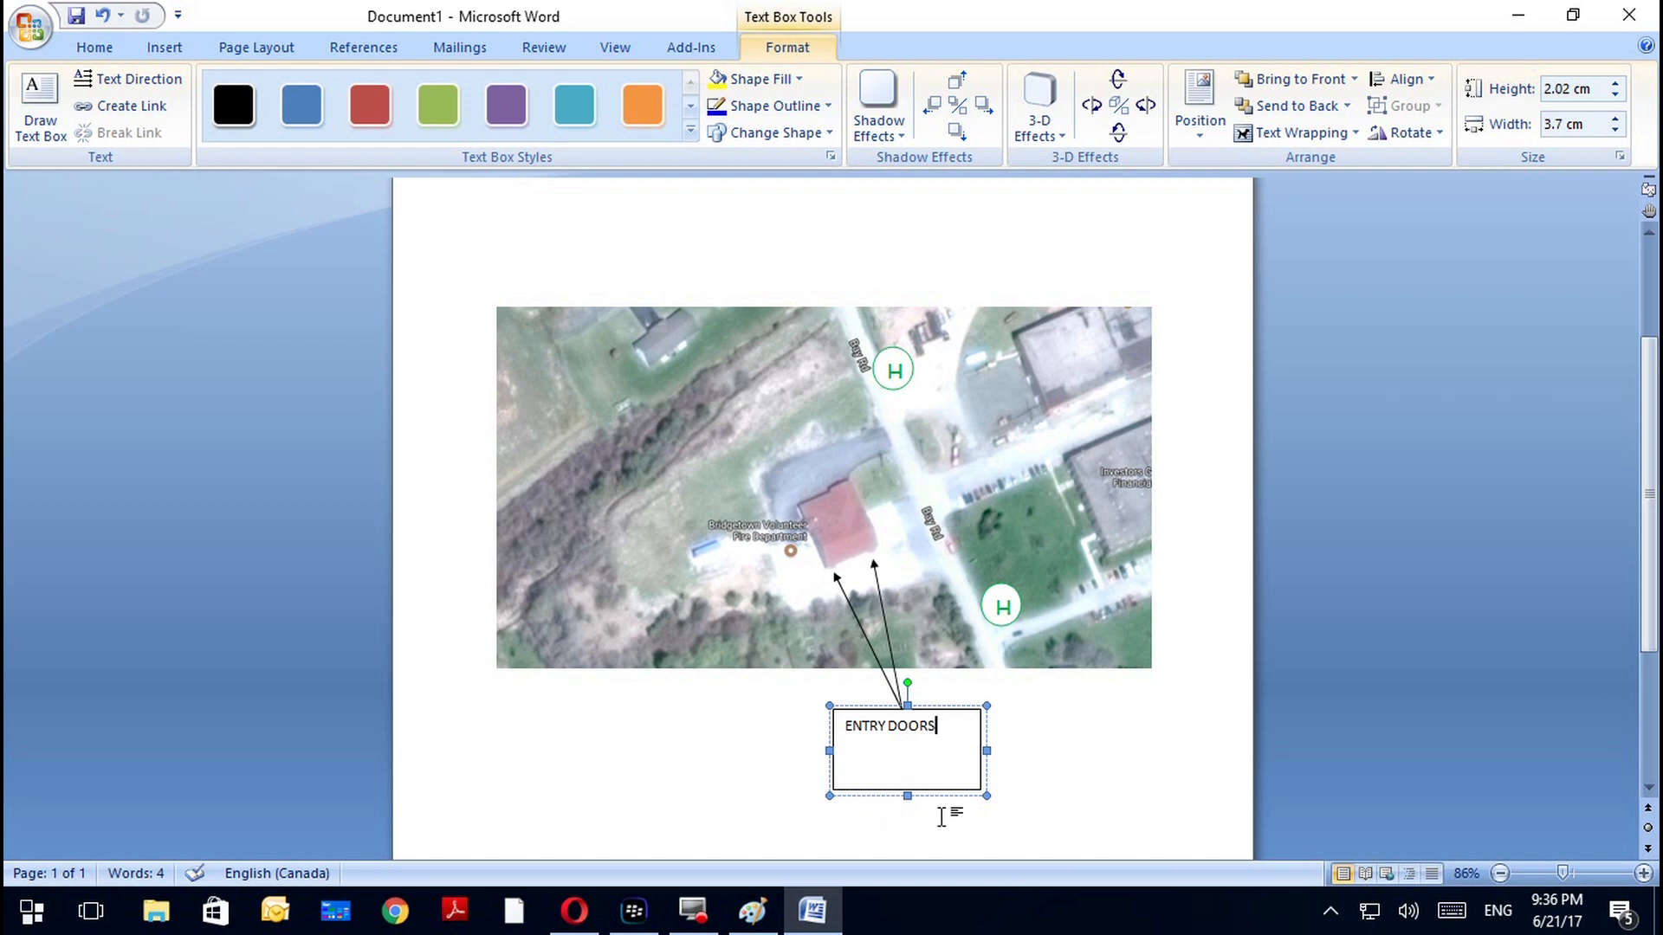
left_click_drag(986, 795, 959, 753)
left_click(1047, 735)
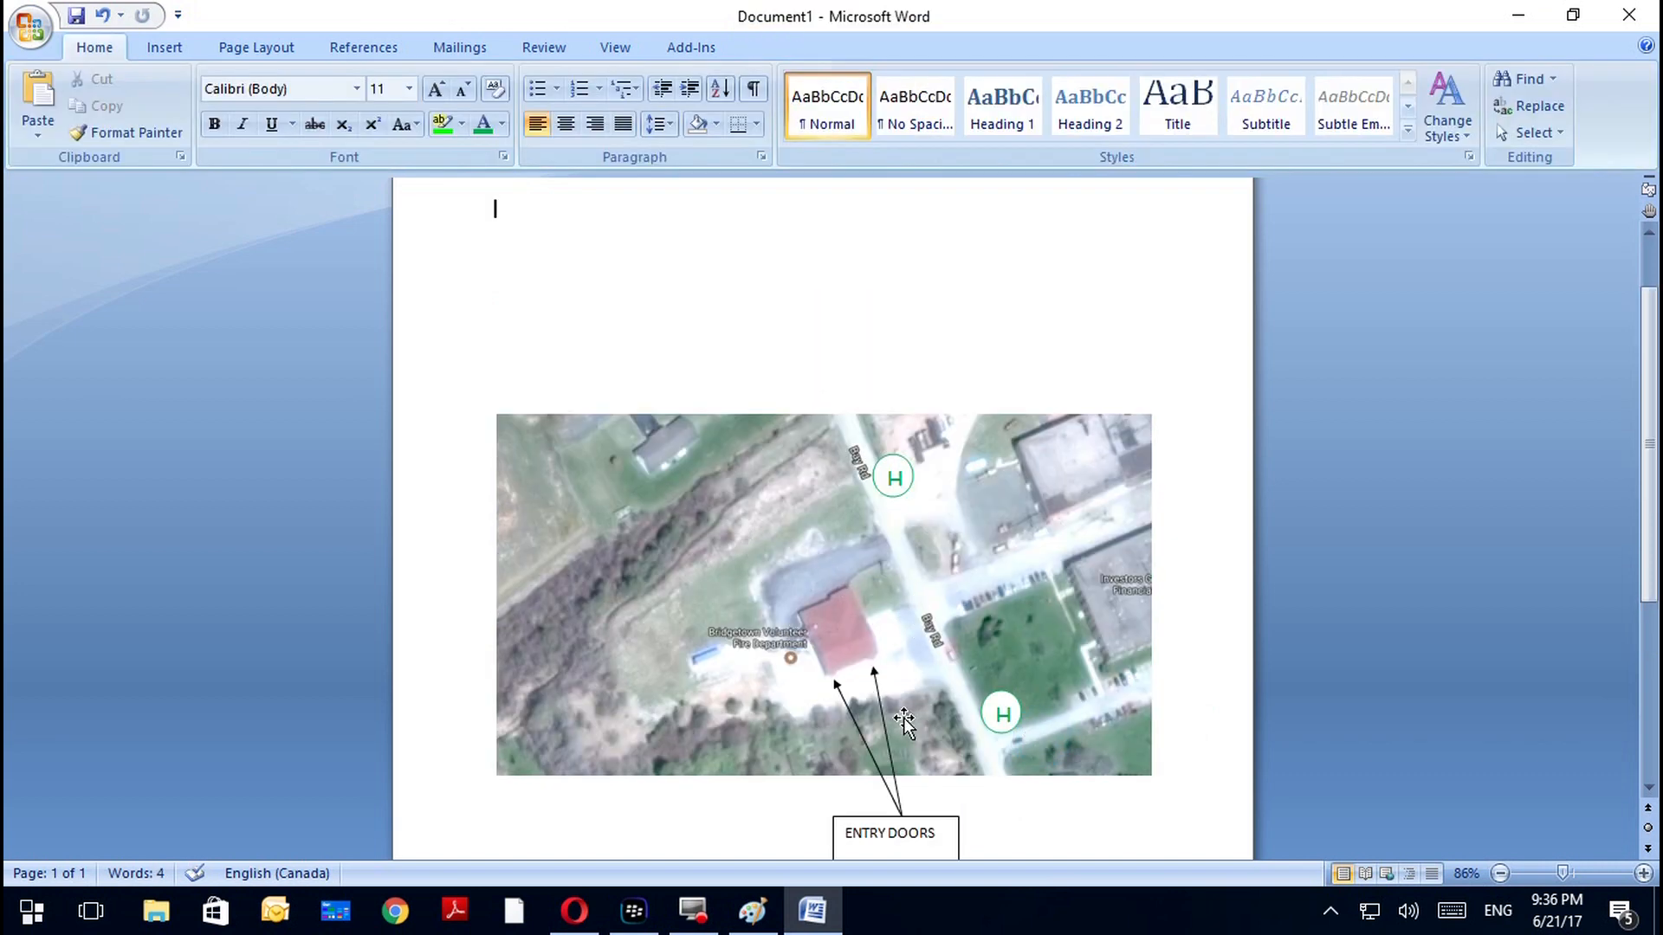
Publish the document as a PDF named BVFD_SAT in the IAR folder on the Desktop
scroll(1046, 721, "down", 2)
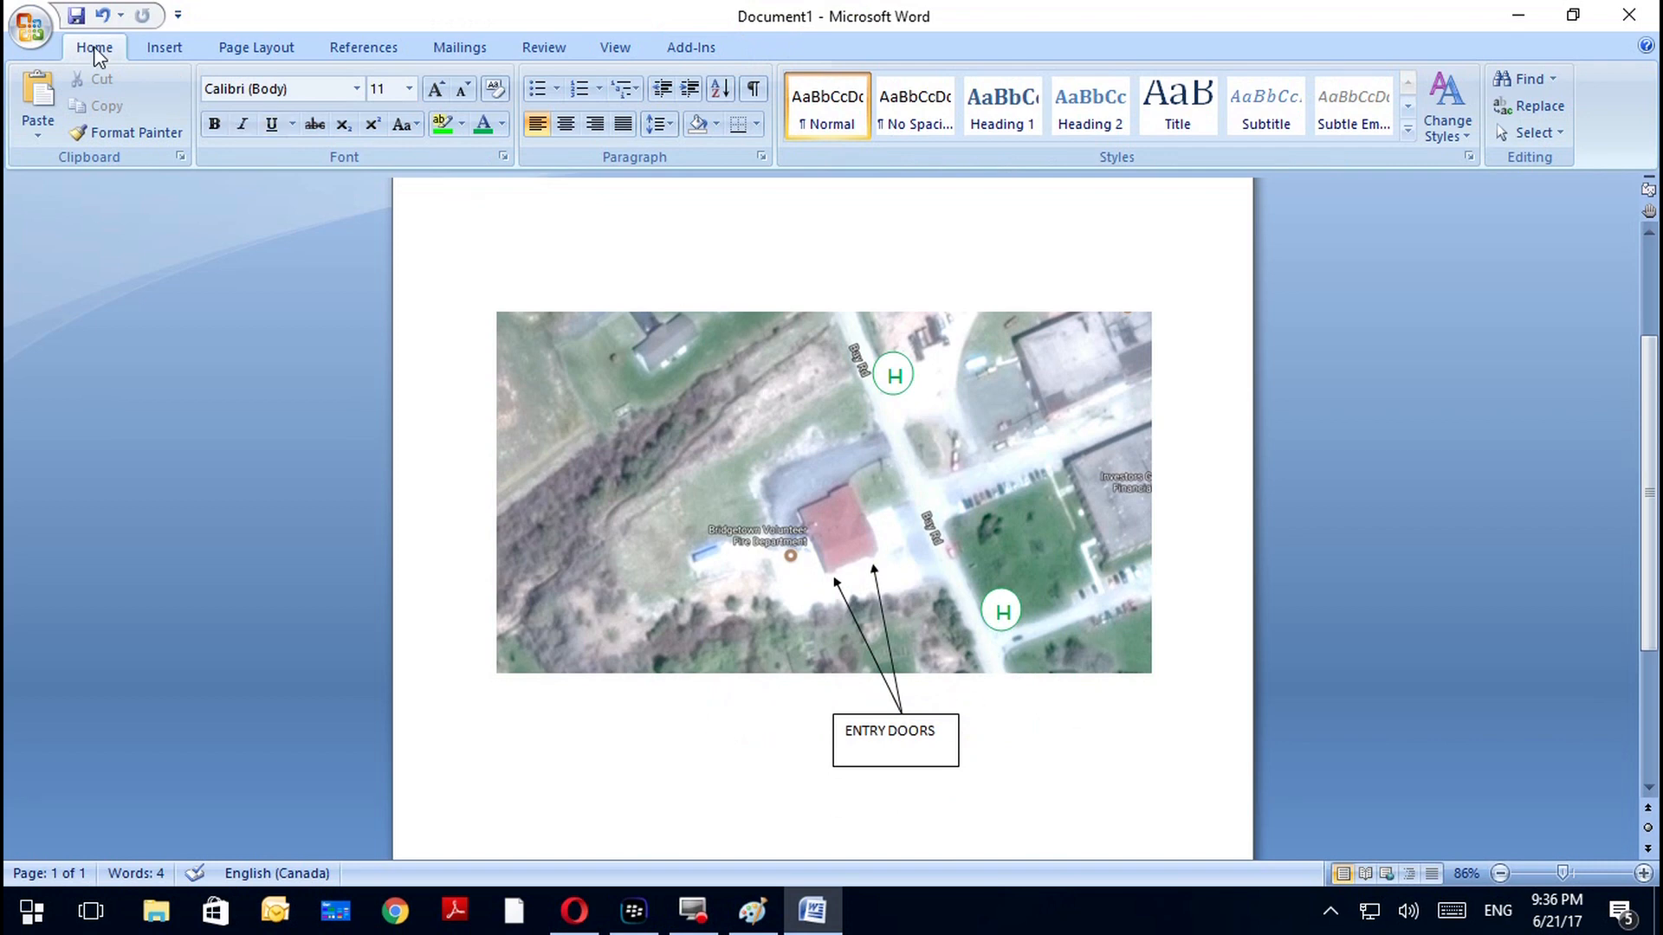
left_click(30, 28)
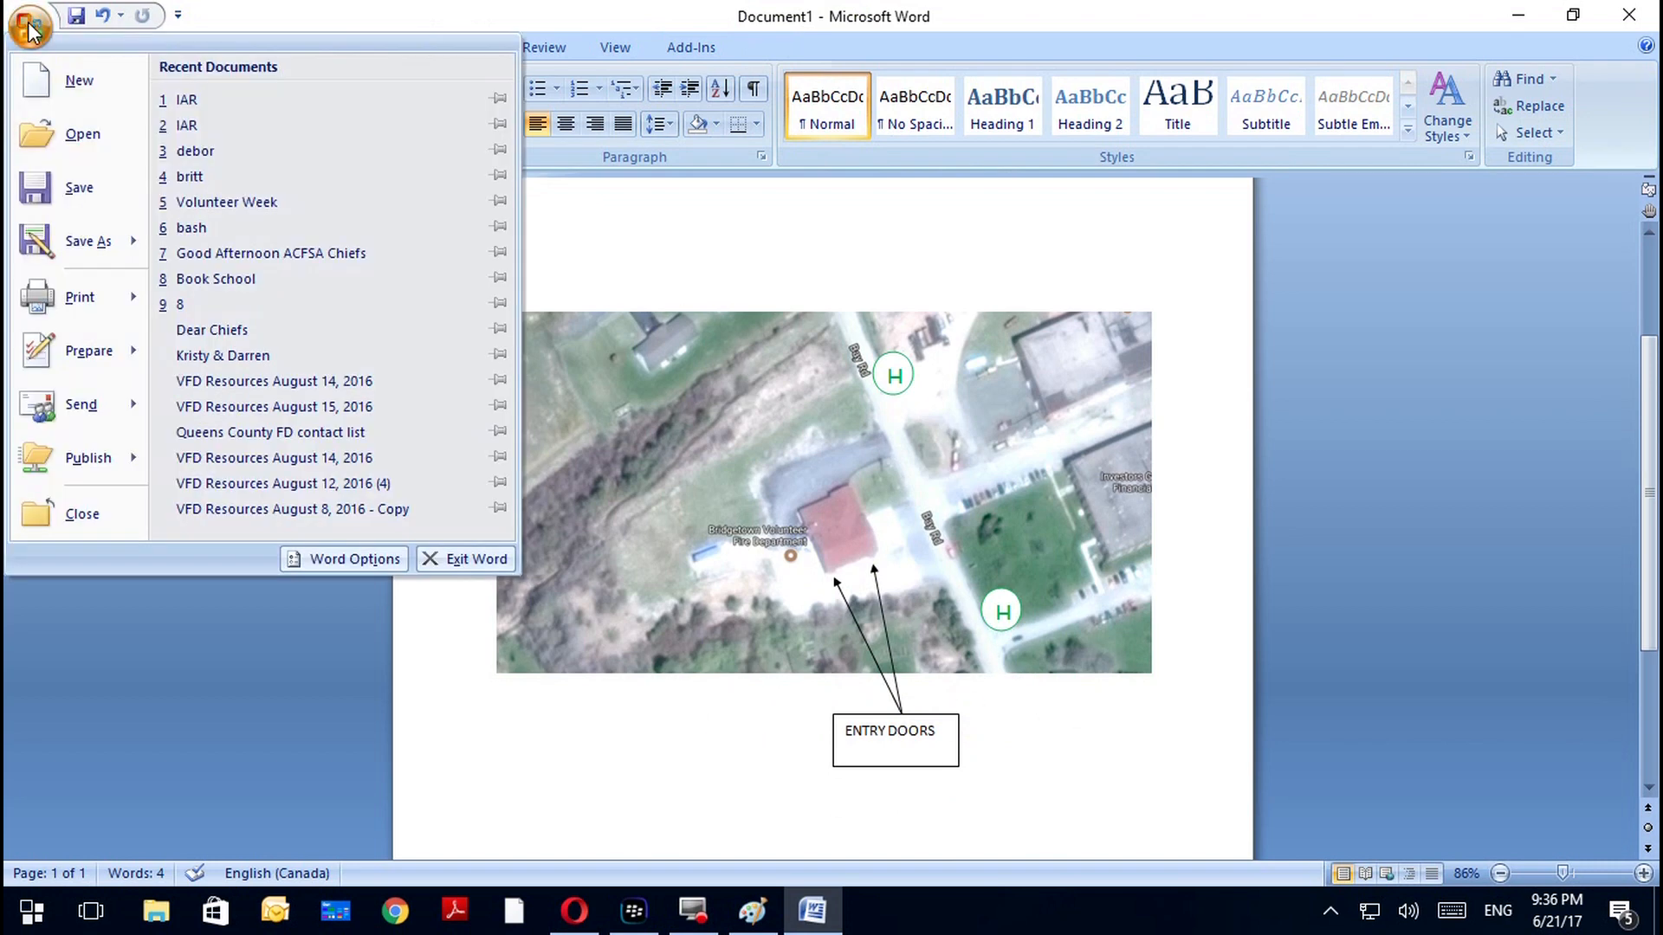
mouse_move(130, 241)
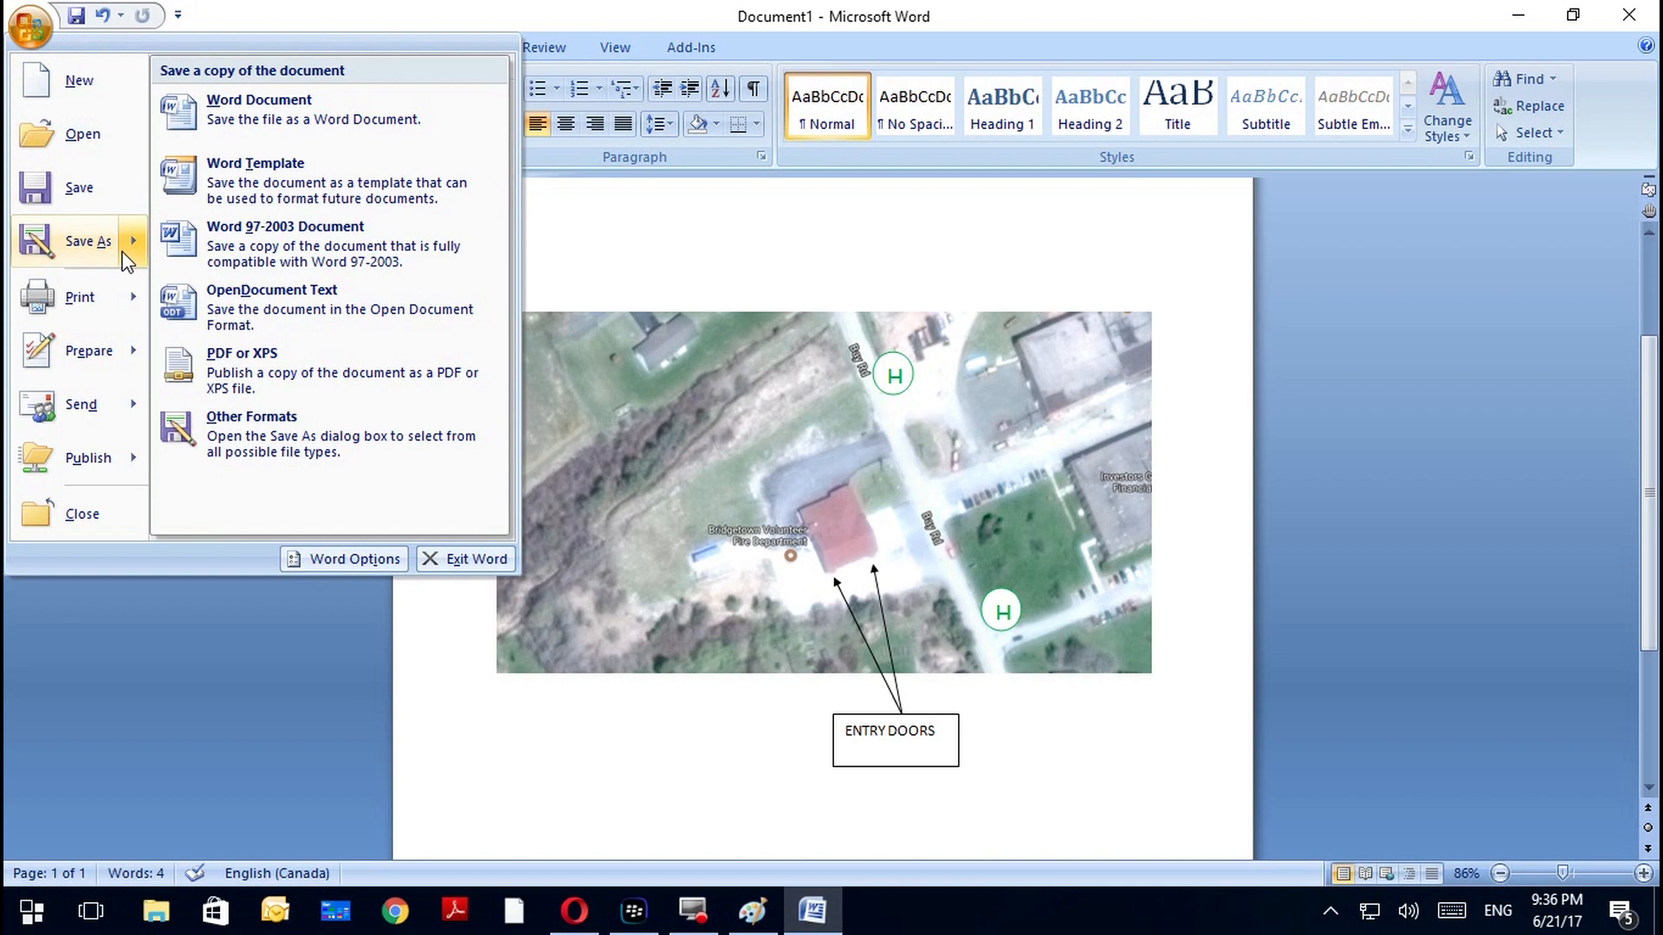
left_click(251, 364)
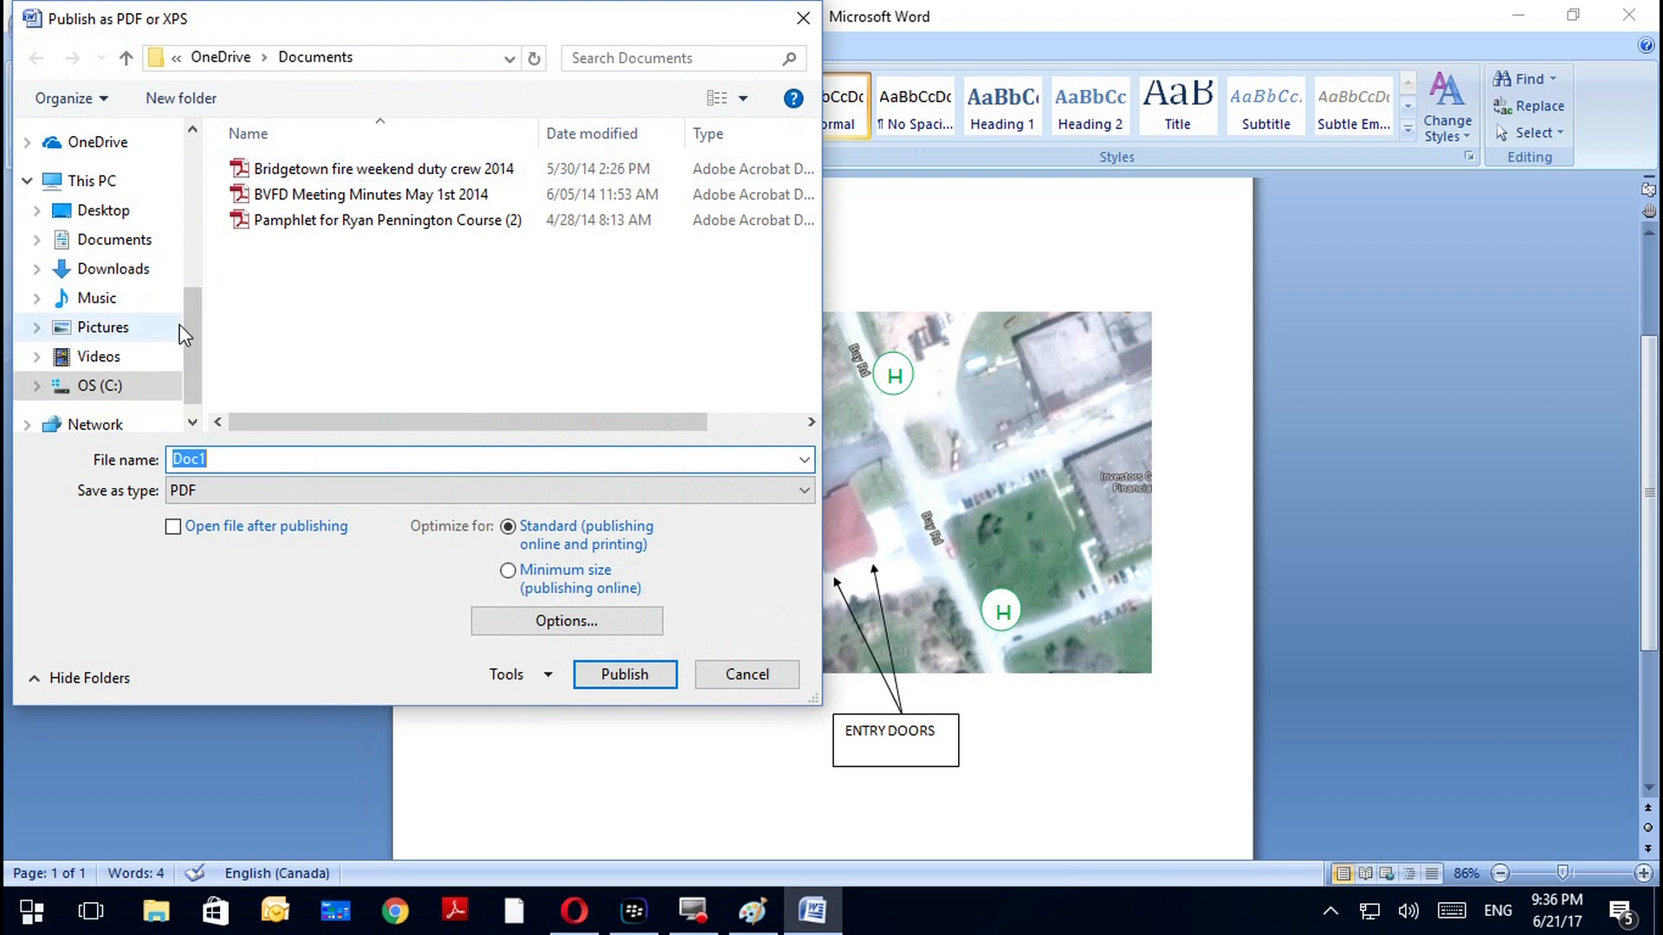
left_click(116, 222)
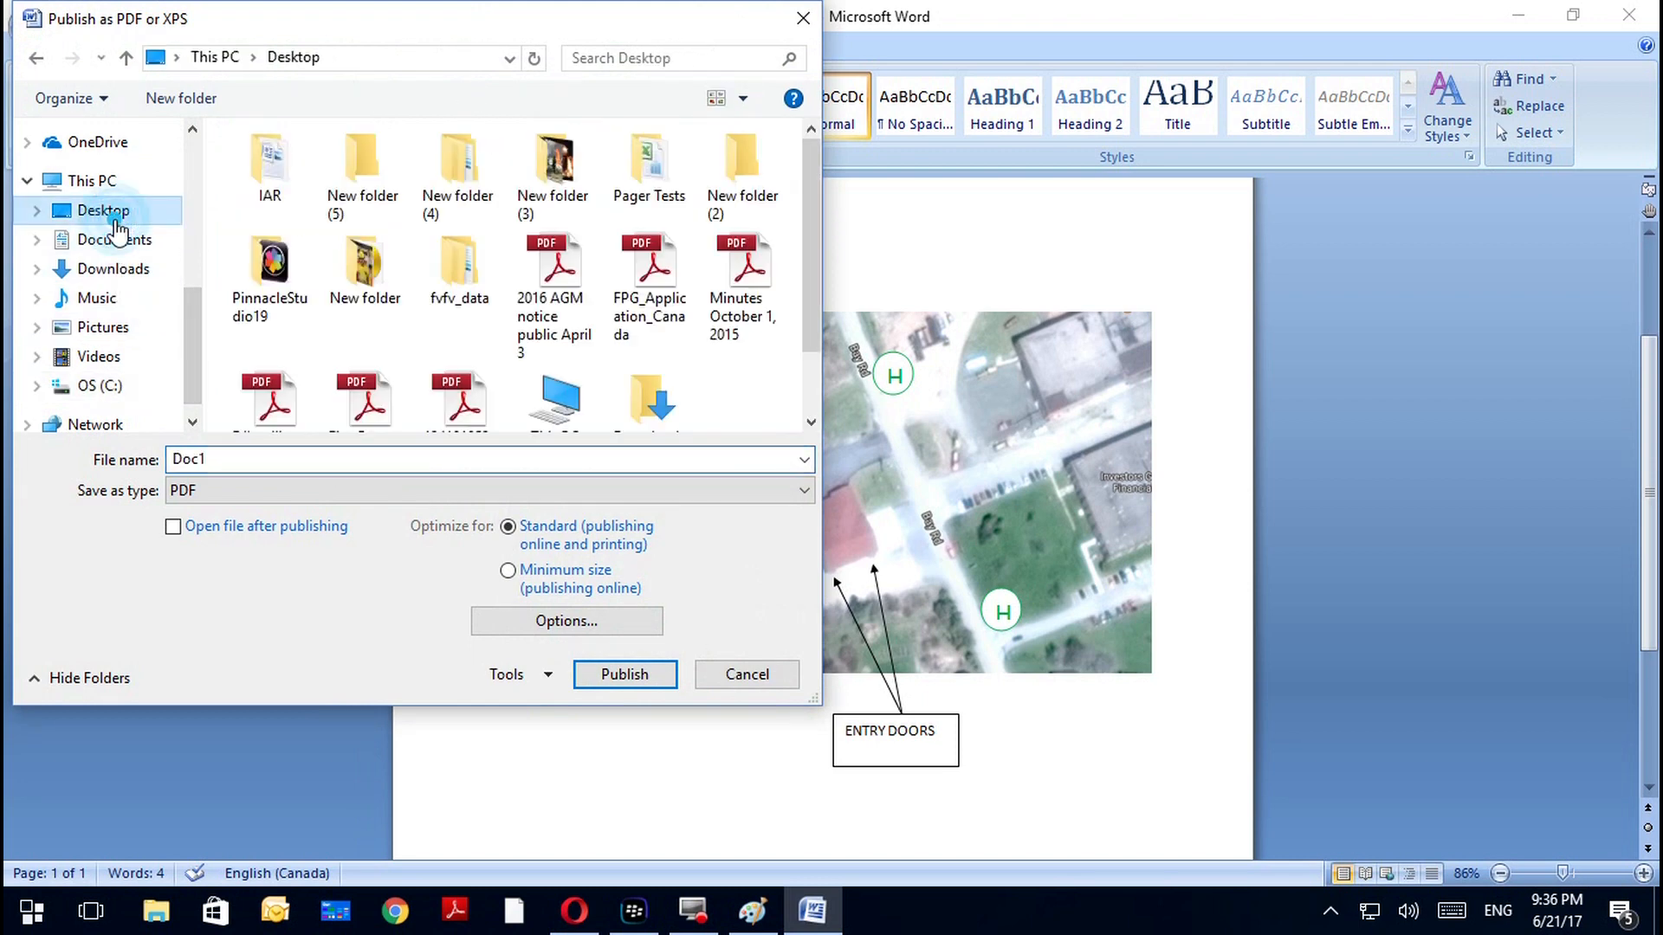
double_click(275, 173)
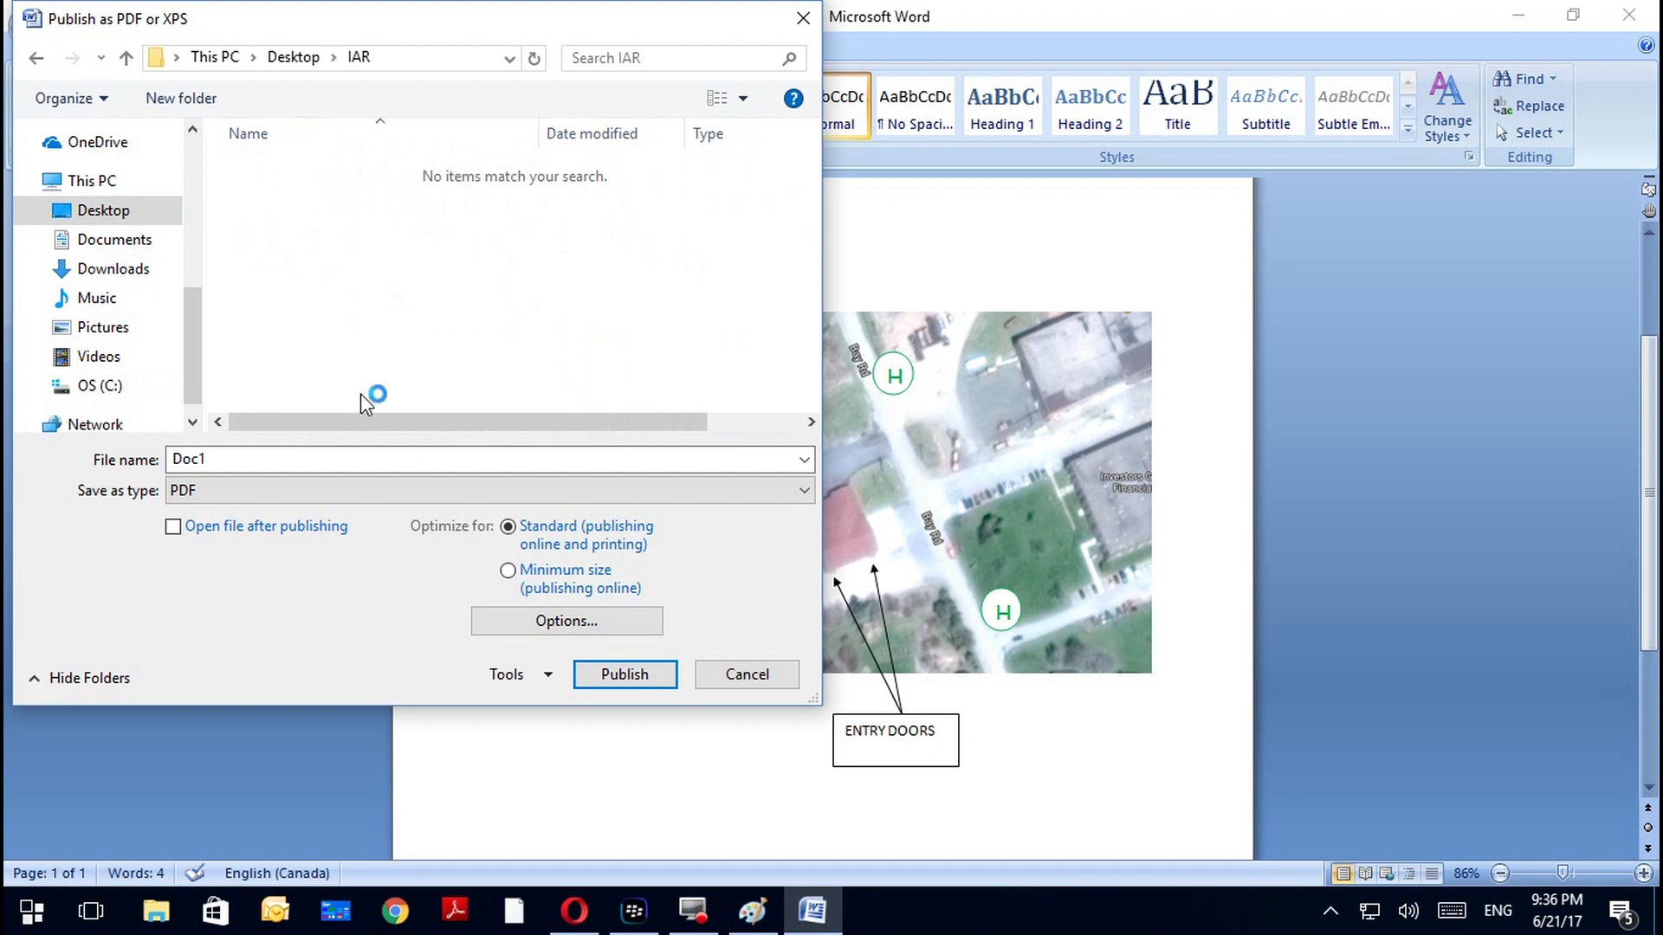
double_click(246, 459)
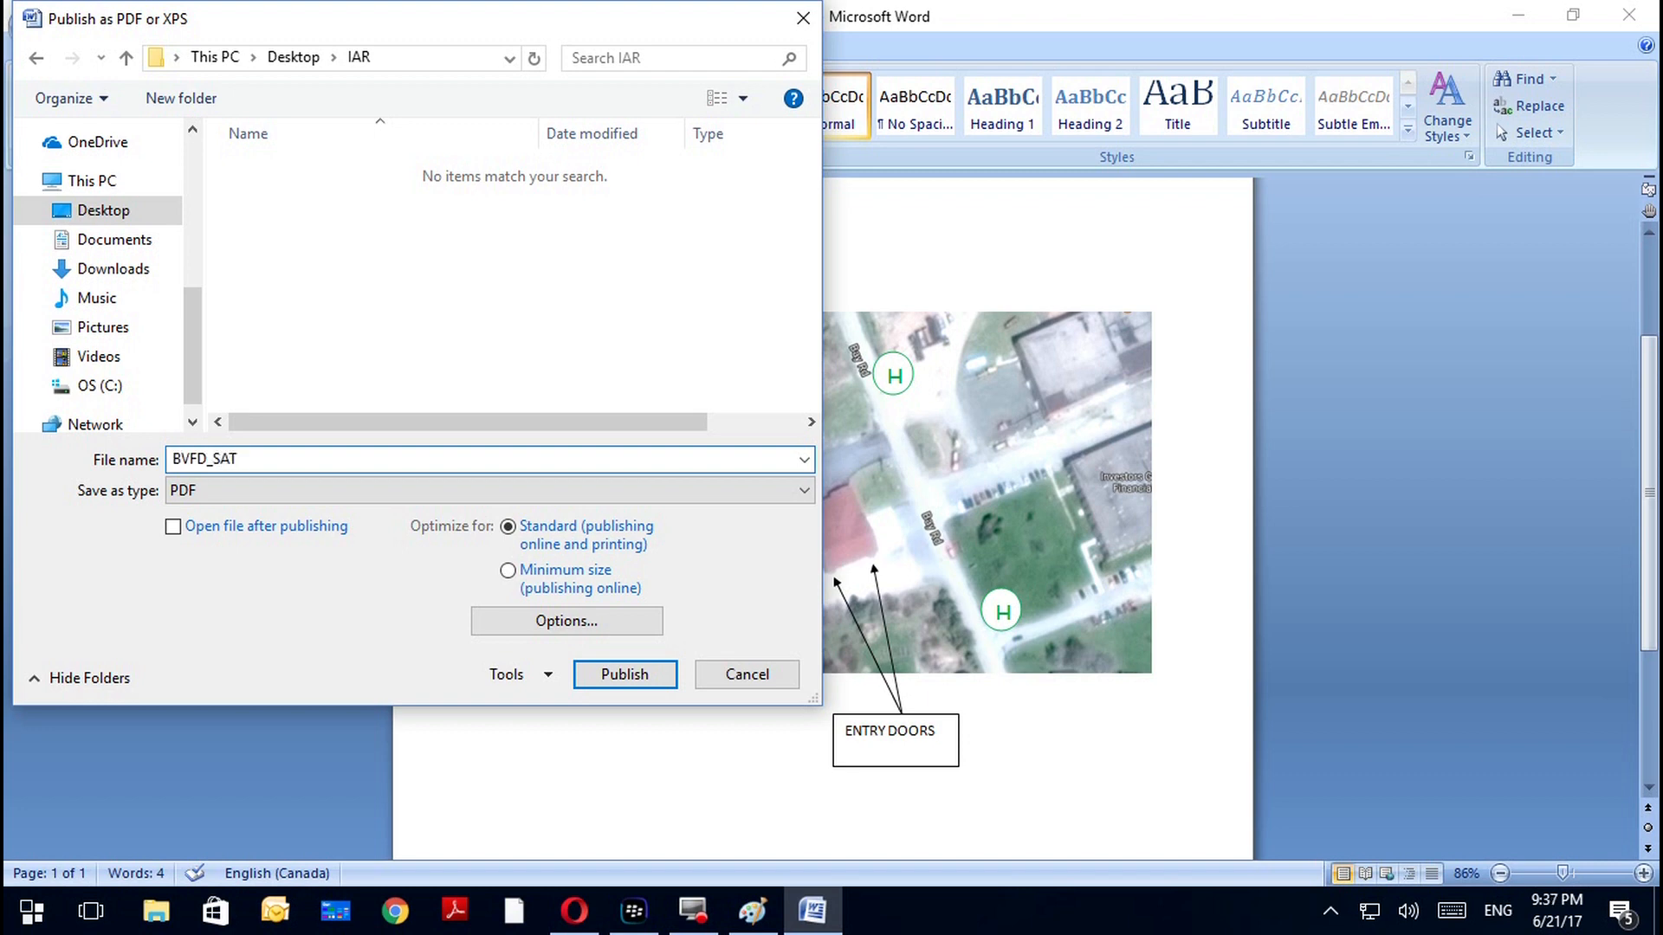
left_click(623, 675)
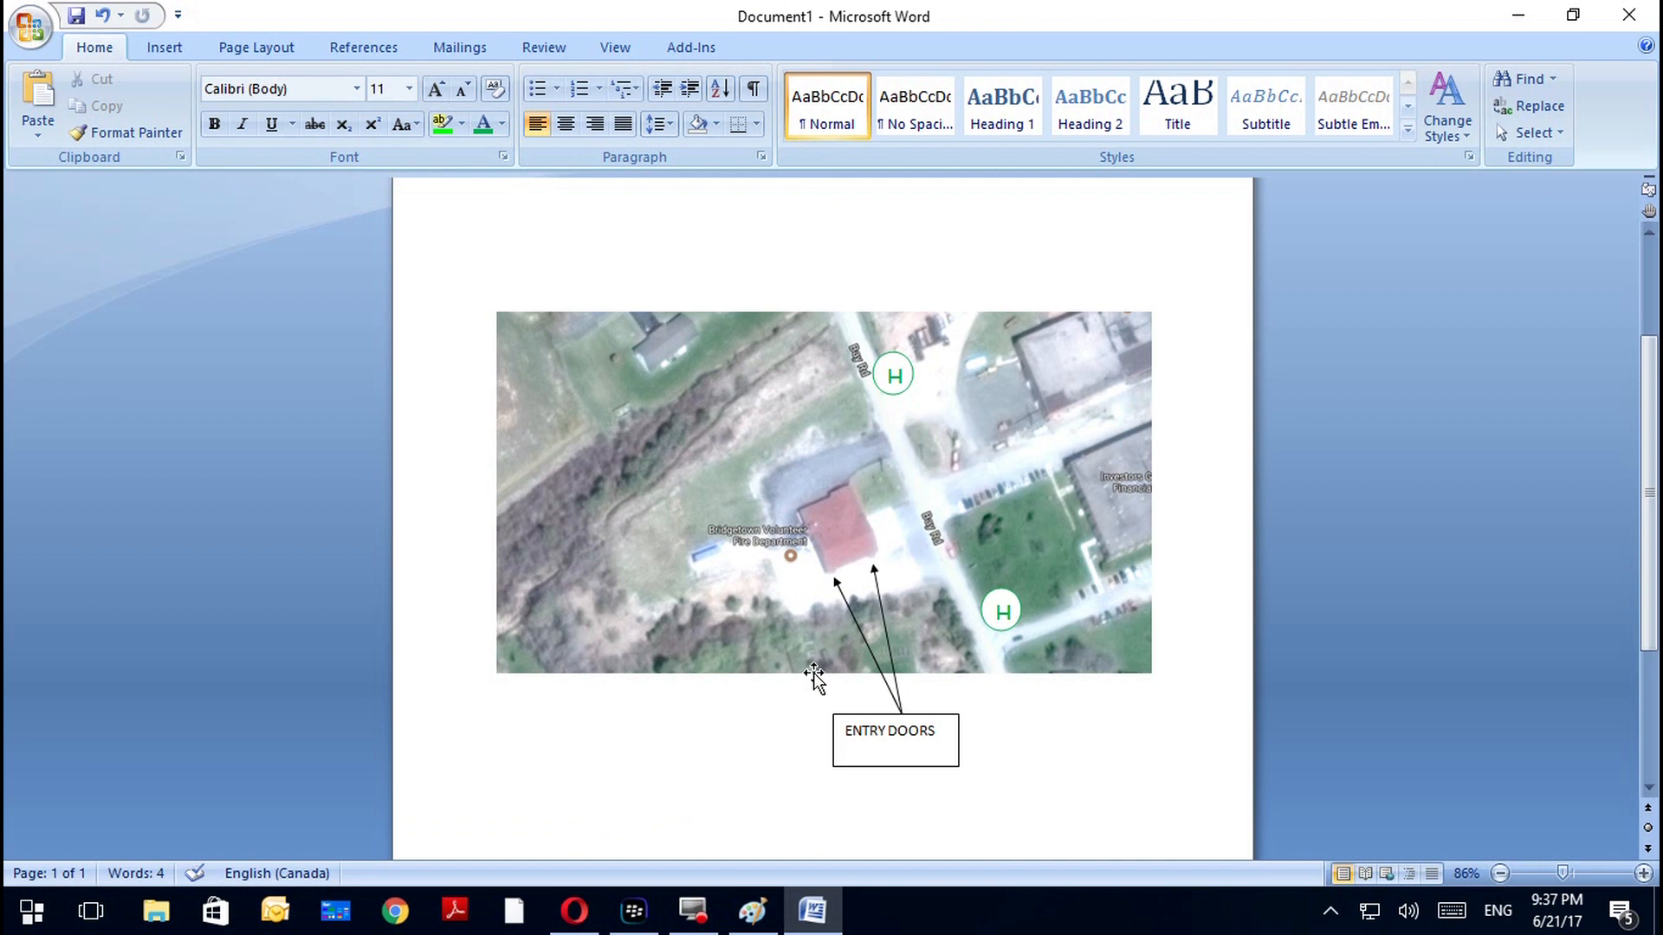
scroll(813, 676, "down", 3)
scroll(813, 674, "up", 3)
scroll(791, 757, "down", 4)
scroll(790, 753, "up", 3)
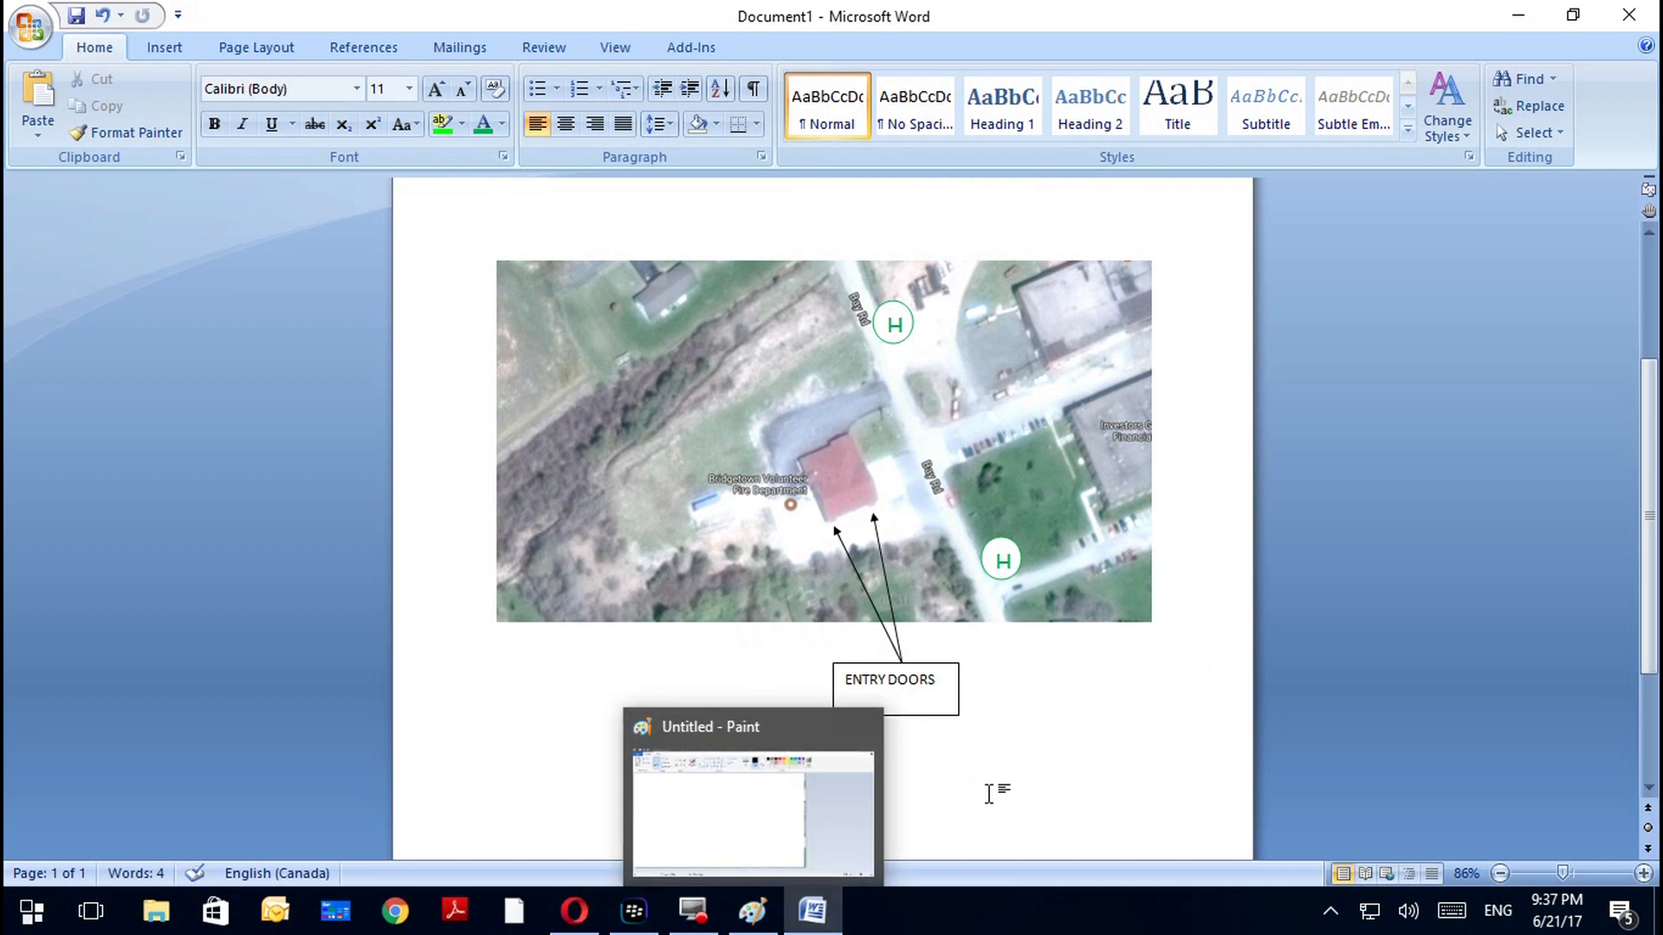
Switch to the Opera browser and view the markers around the fire hall on the IamResponding map
left_click(809, 927)
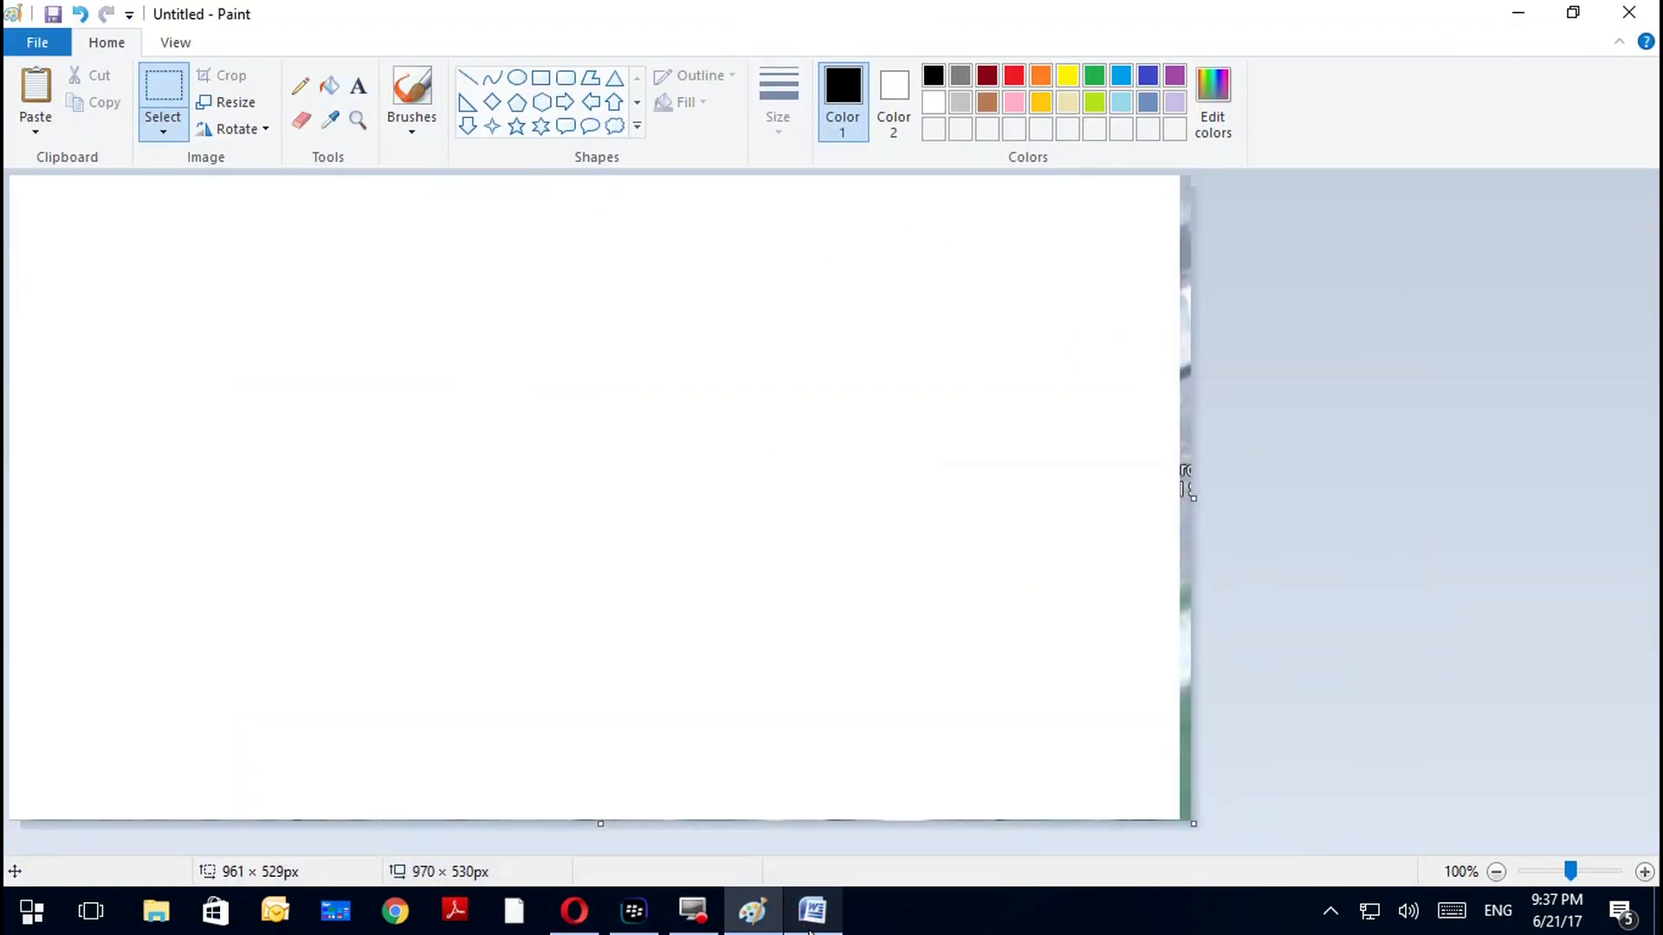
left_click(574, 911)
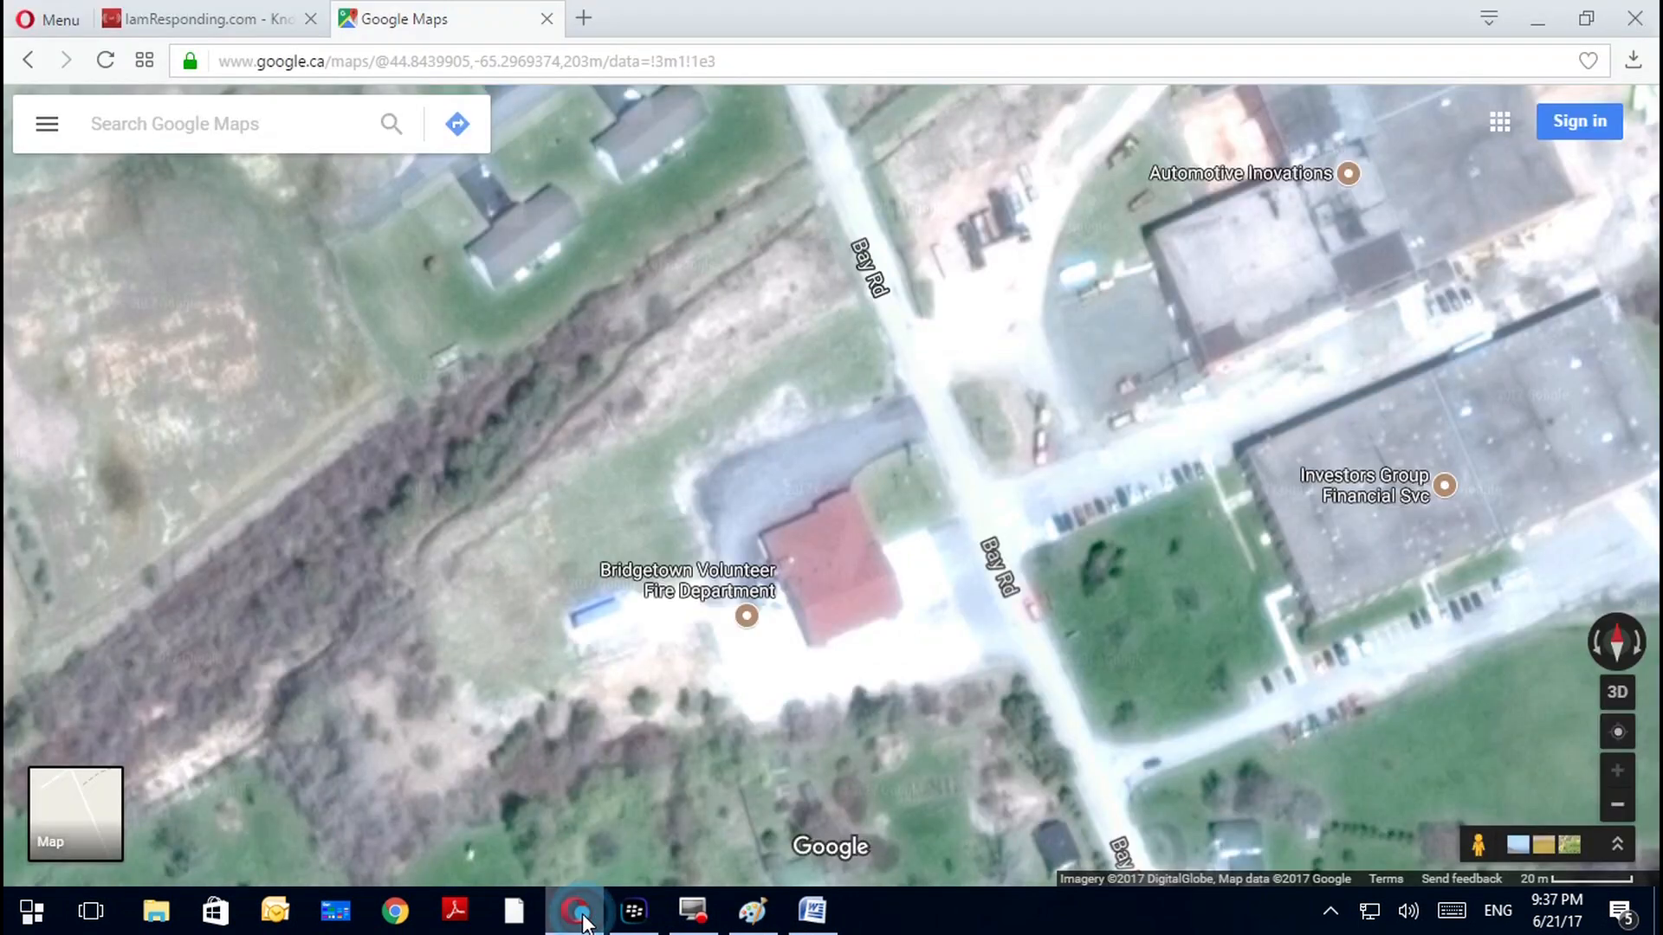
left_click(267, 30)
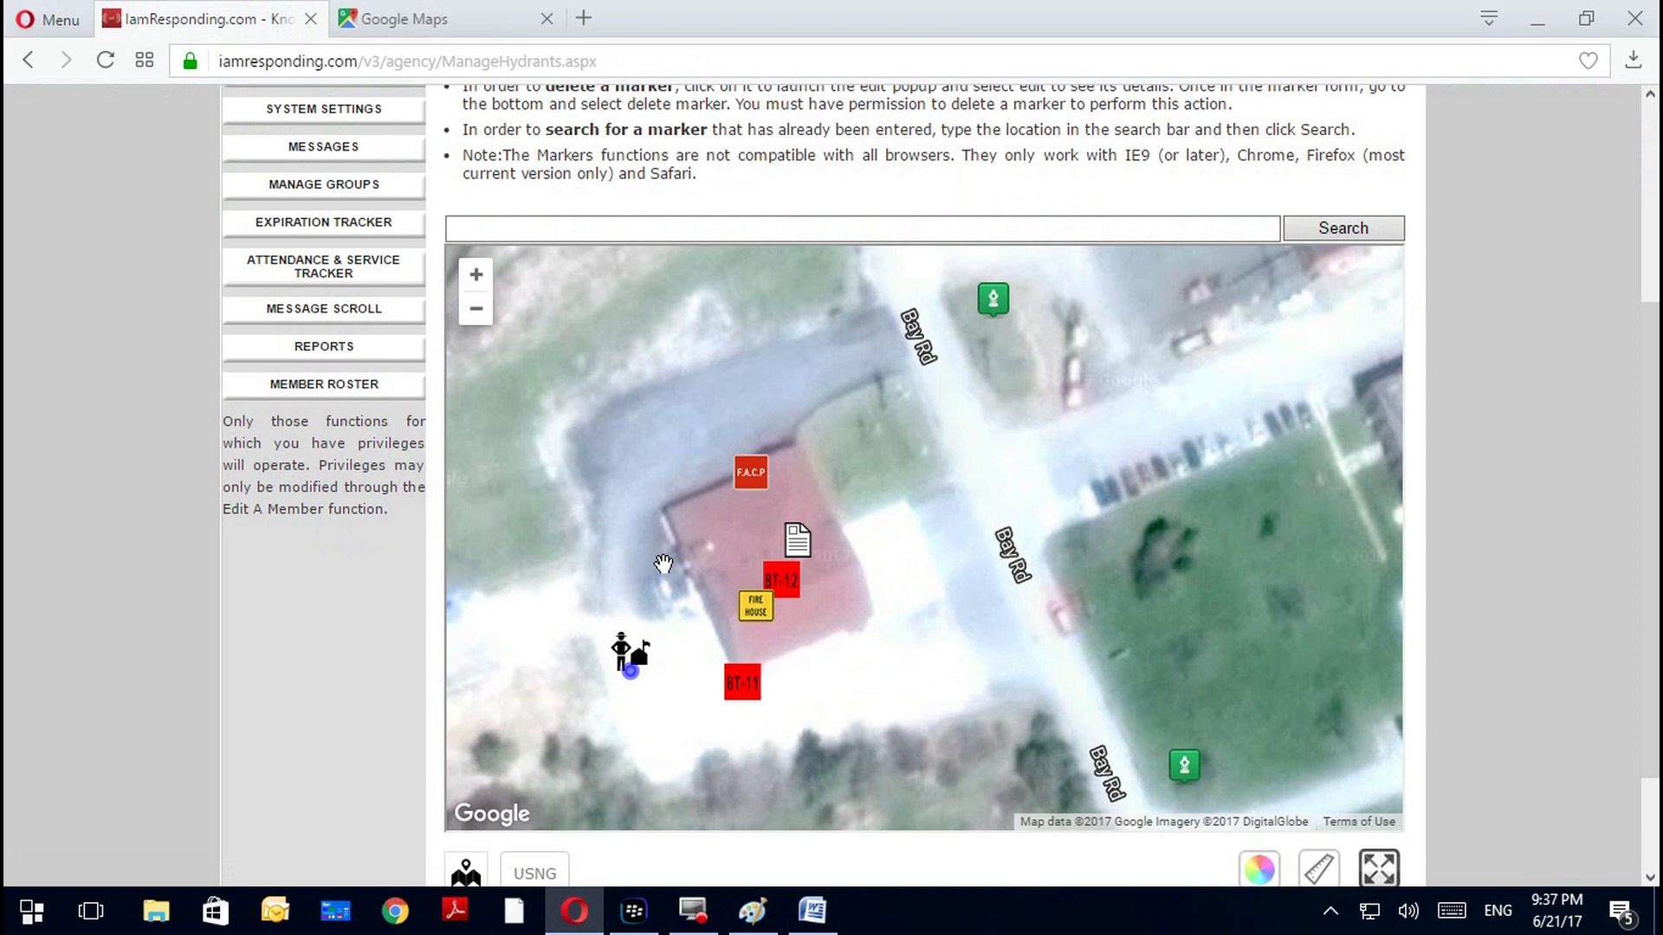
left_click_drag(1094, 511, 1139, 508)
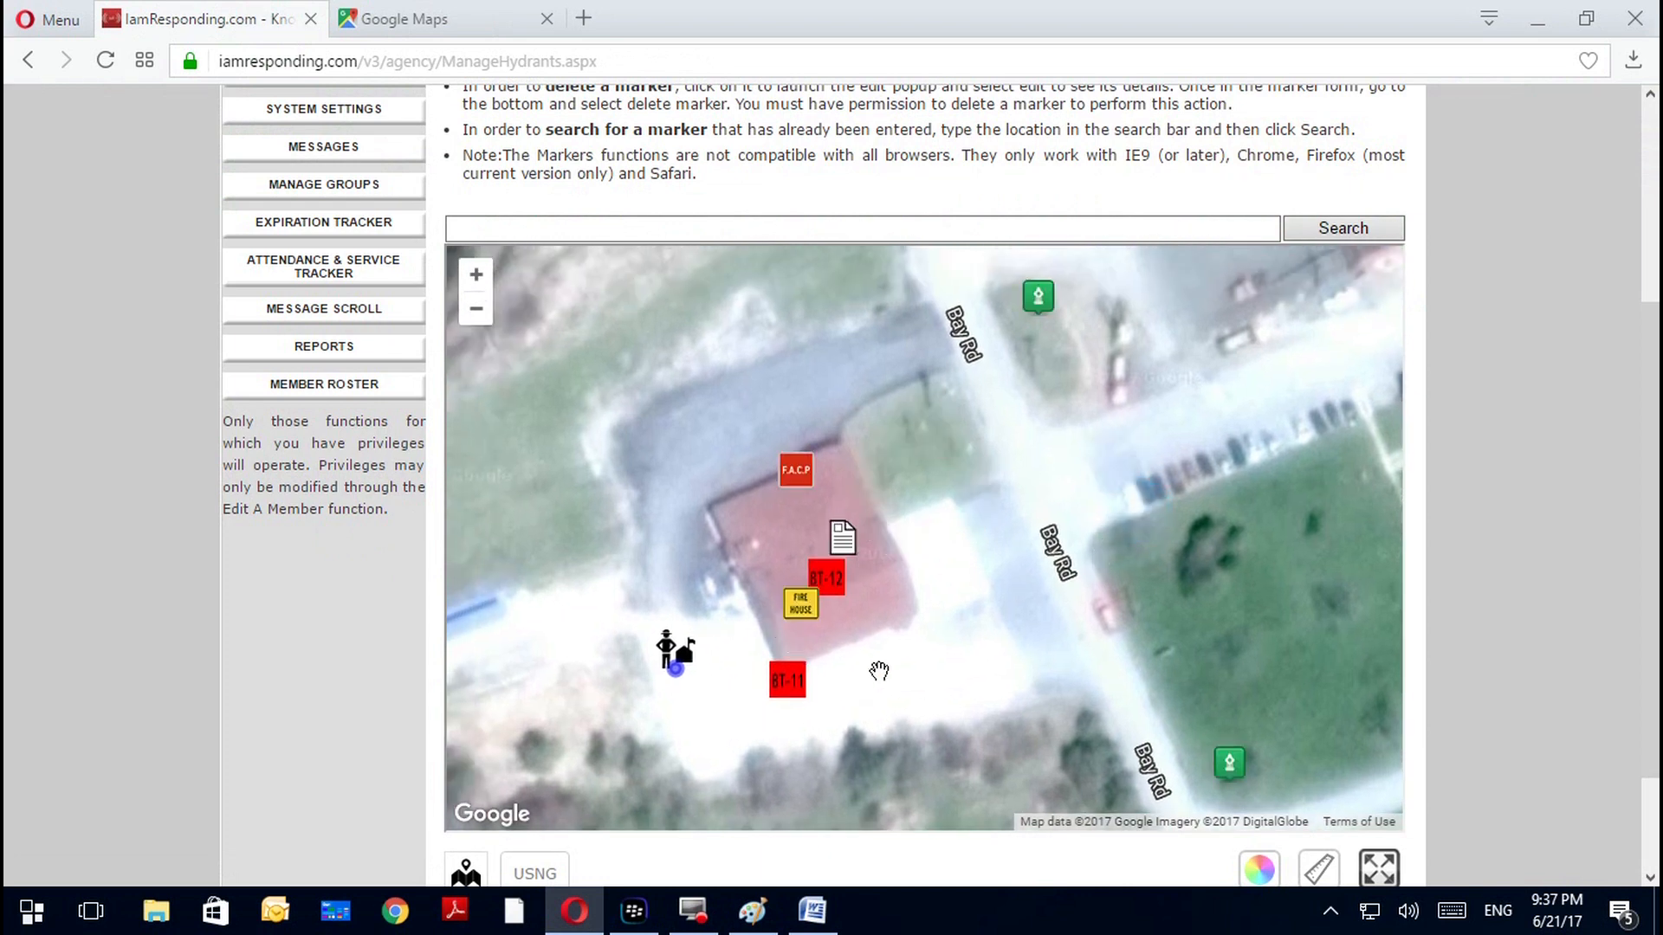
Open Street View in Google Maps near the intersection of Bay Rd and Granville St, south of the fire hall
left_click(342, 33)
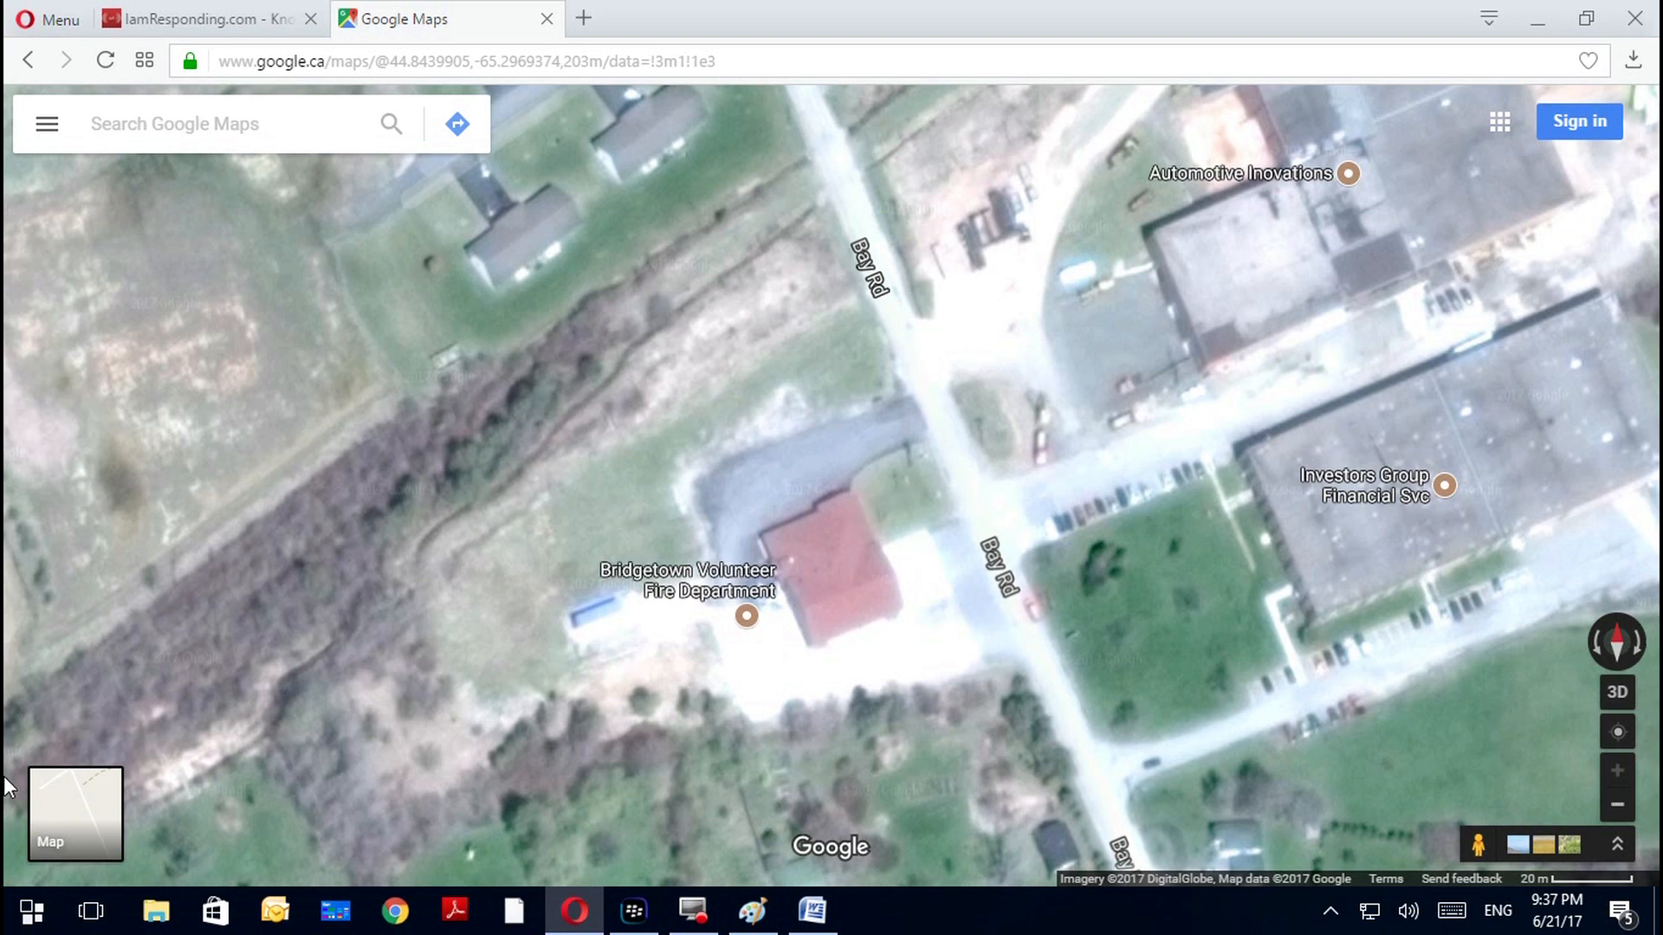
left_click_drag(1478, 851, 985, 470)
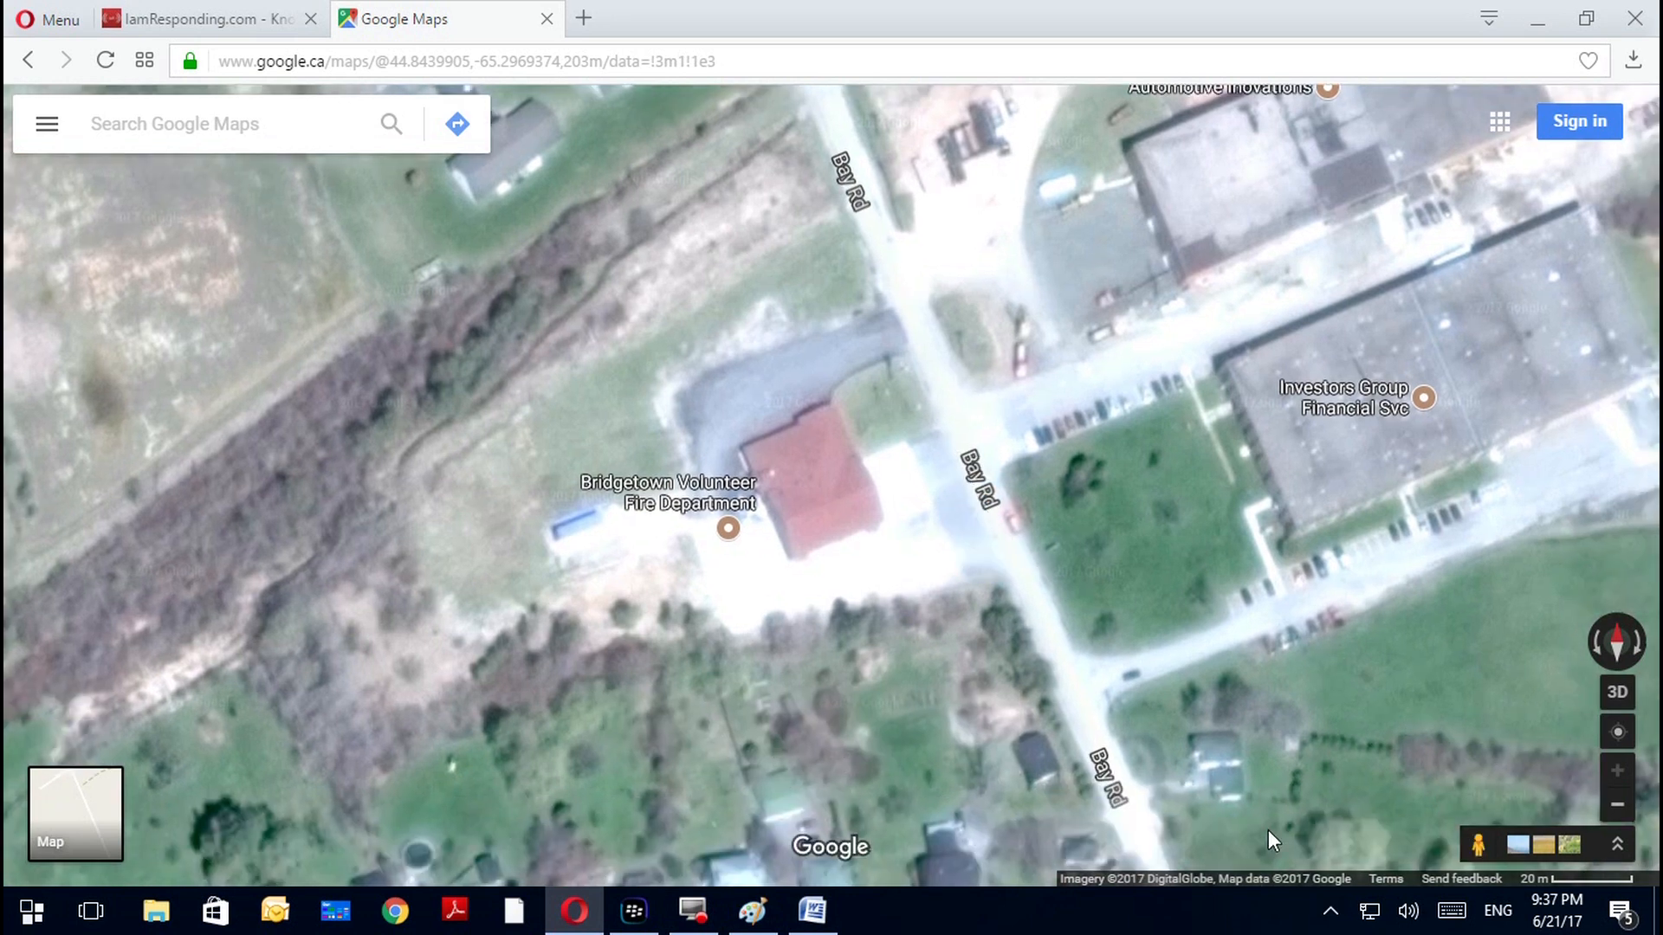
left_click_drag(1478, 845, 964, 400)
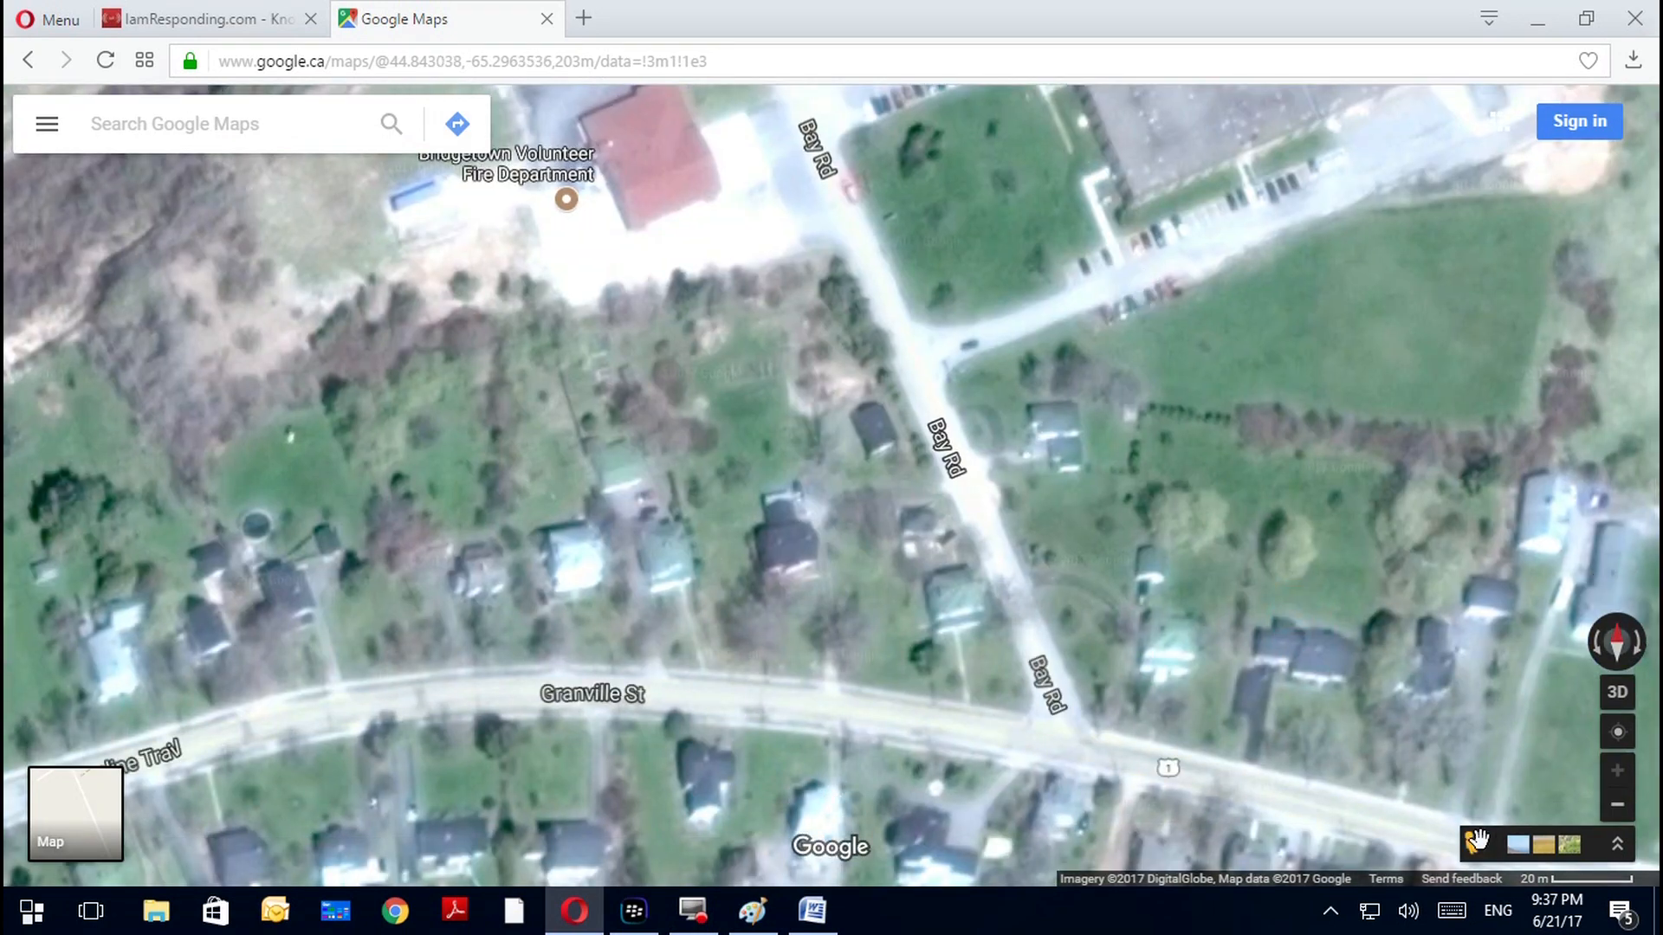
left_click_drag(1478, 844, 1385, 691)
left_click_drag(853, 551, 1060, 184)
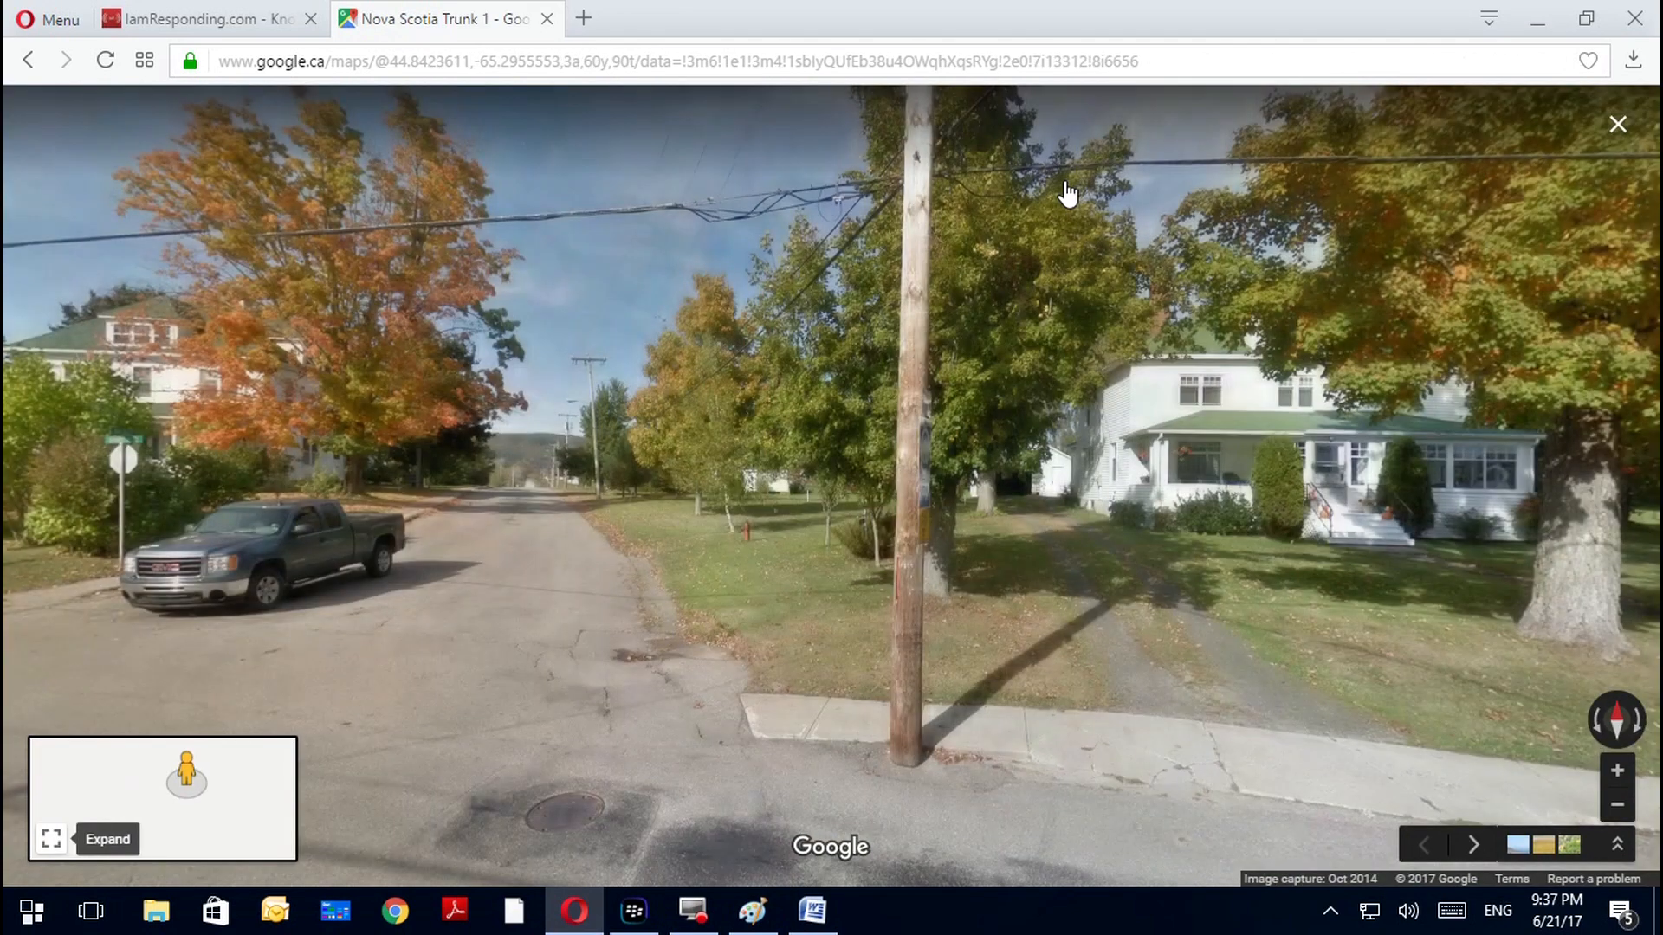
Open a new browser tab and search the web for "google.ca"
left_click(582, 18)
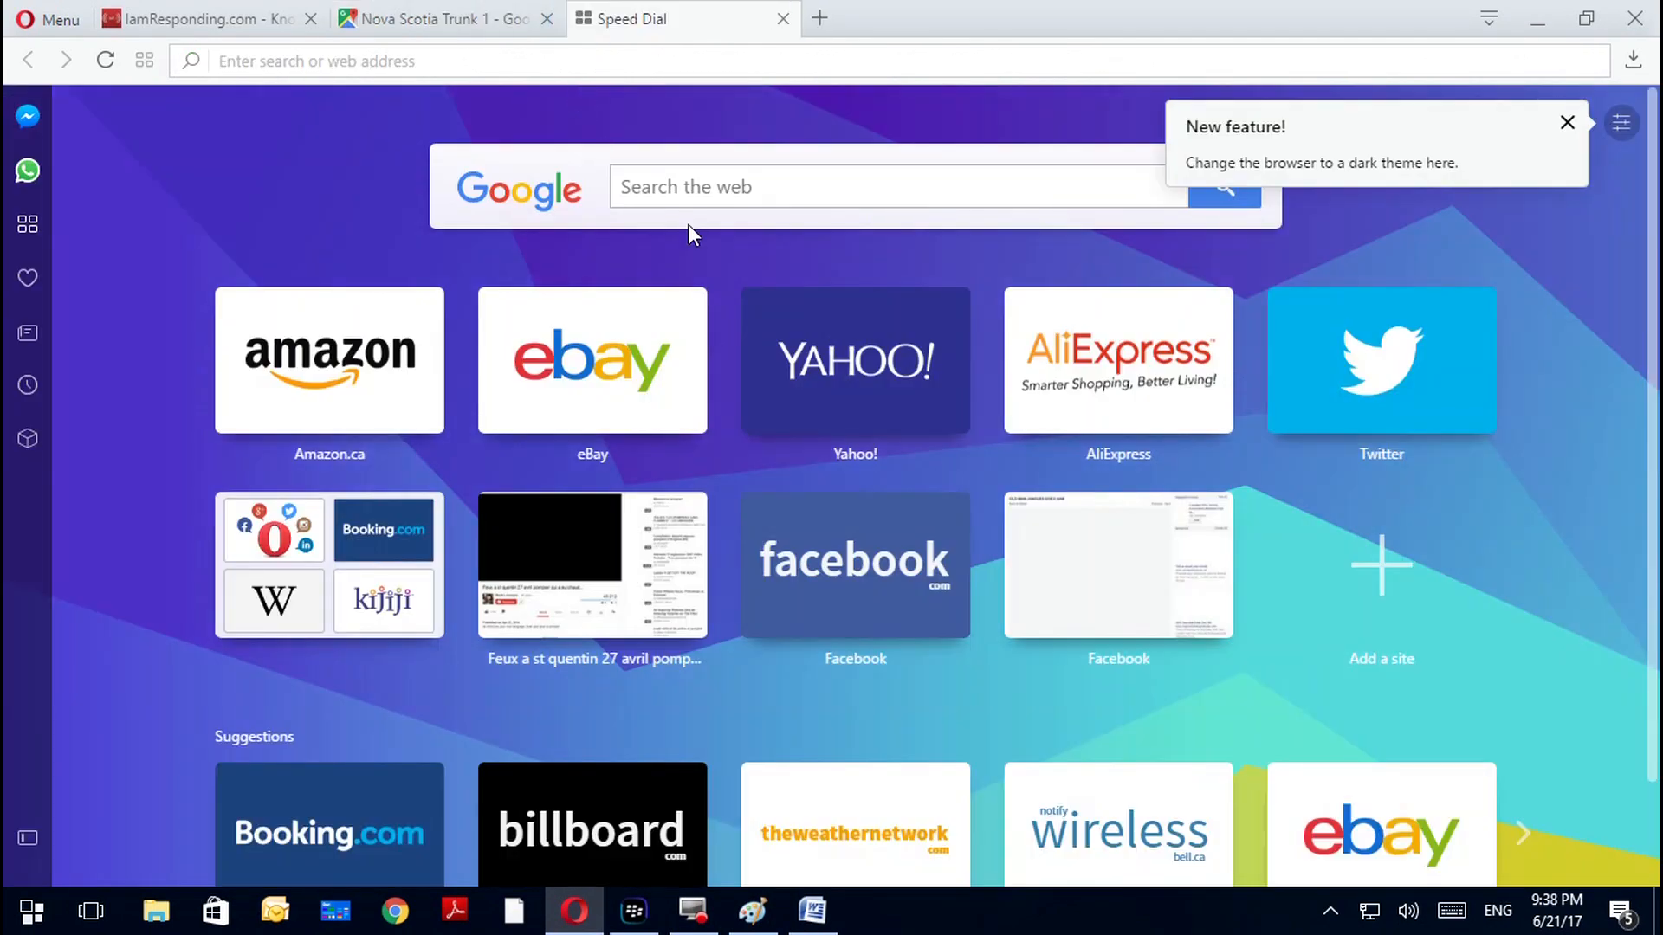
left_click(730, 180)
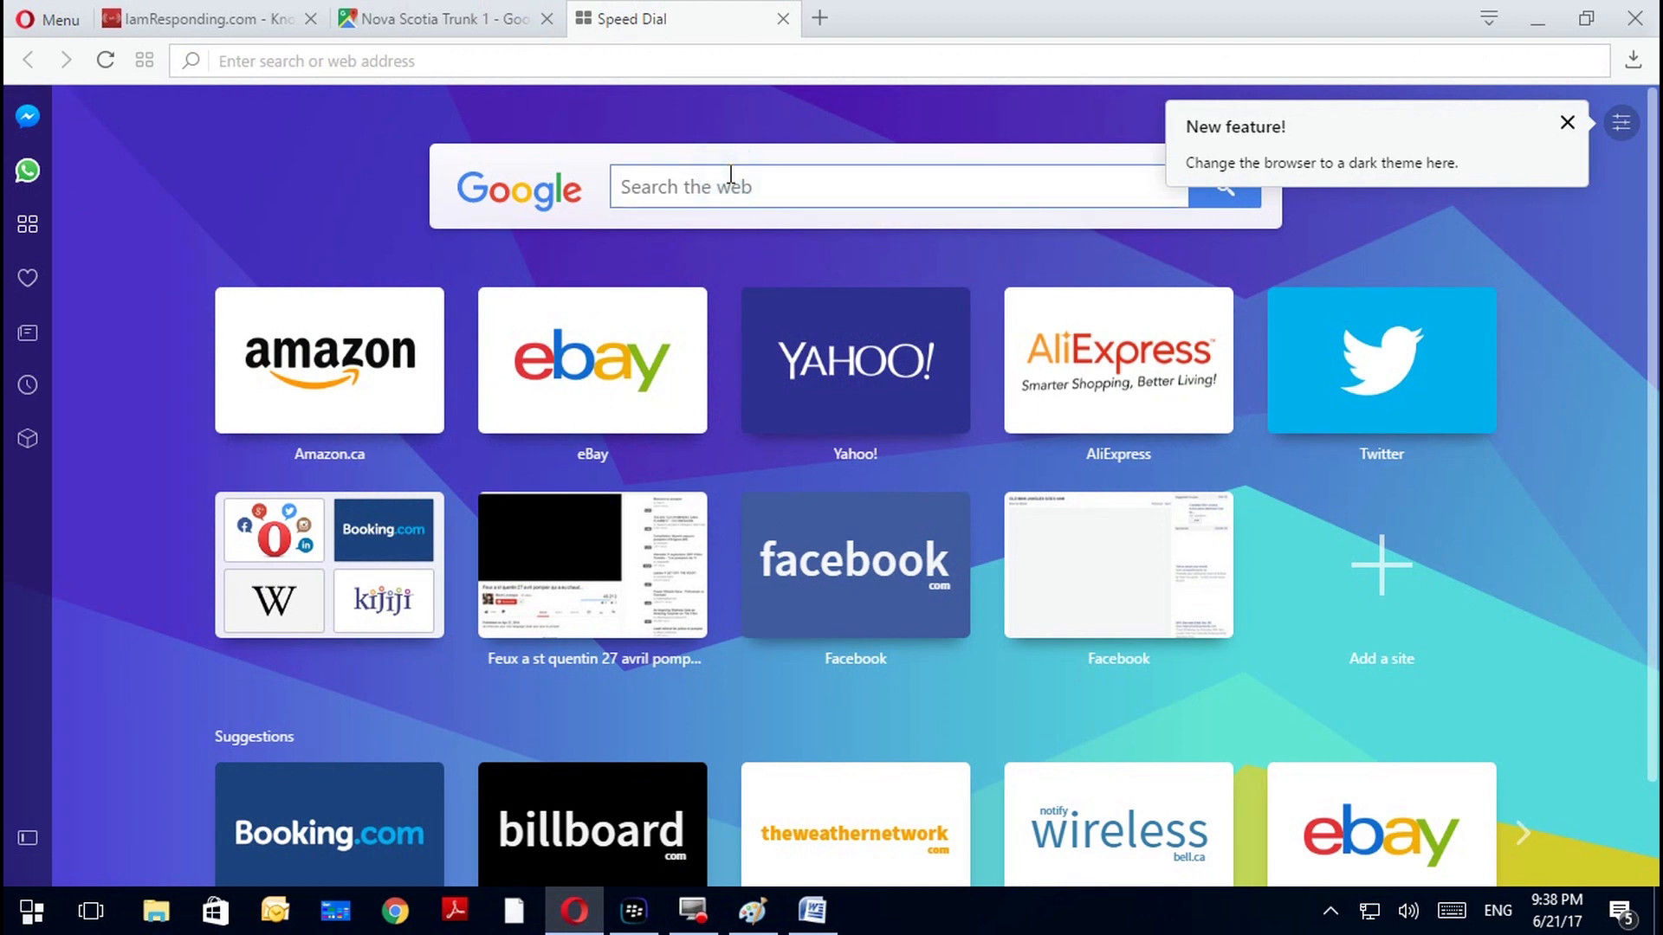
type("google.ca")
key("Return")
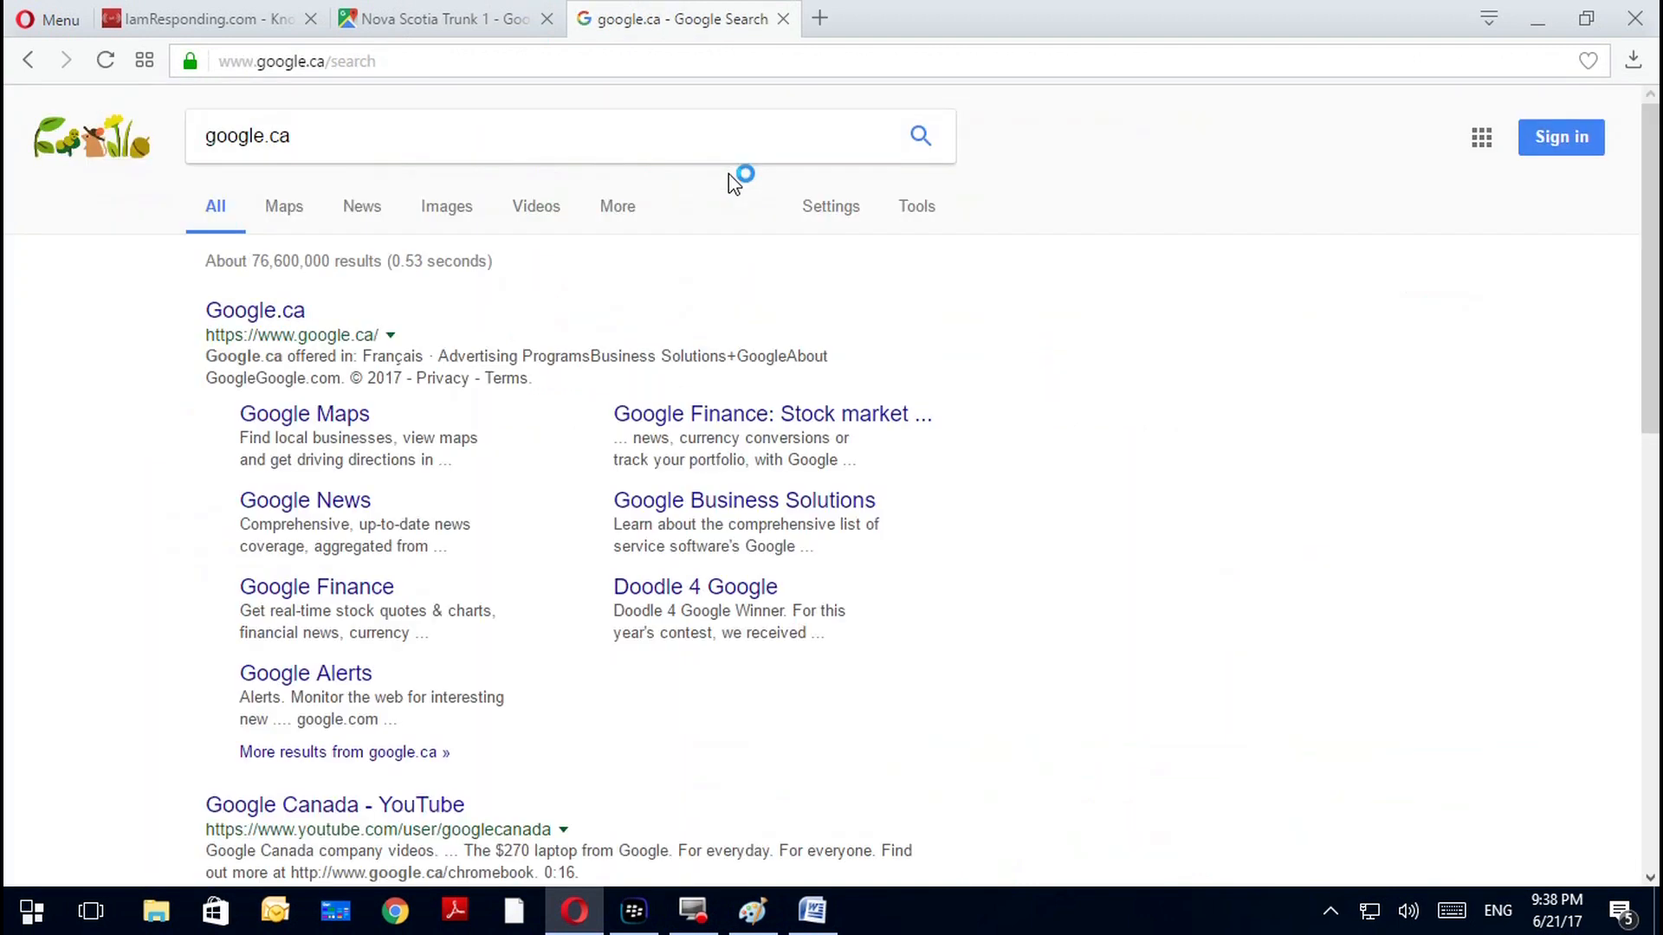
Search Google for "bridgetown volunteer fire department"
left_click(727, 148)
double_click(735, 139)
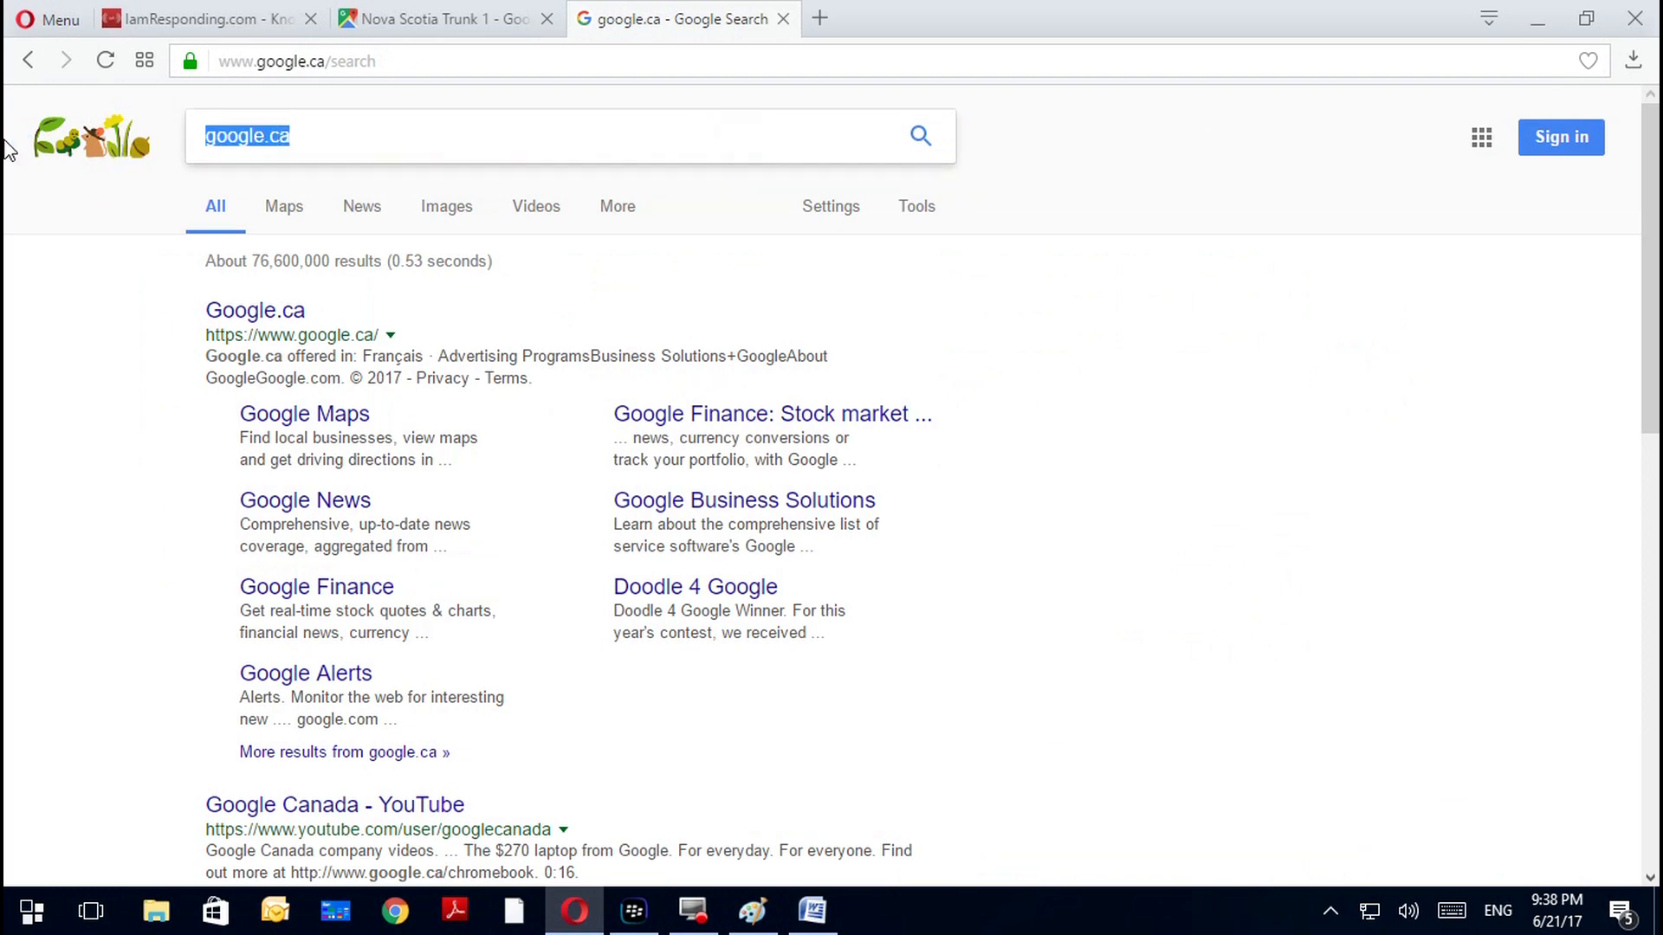
type("brdge")
key("BackSpace")
key("BackSpace")
key("BackSpace")
type("idgetown voluntree")
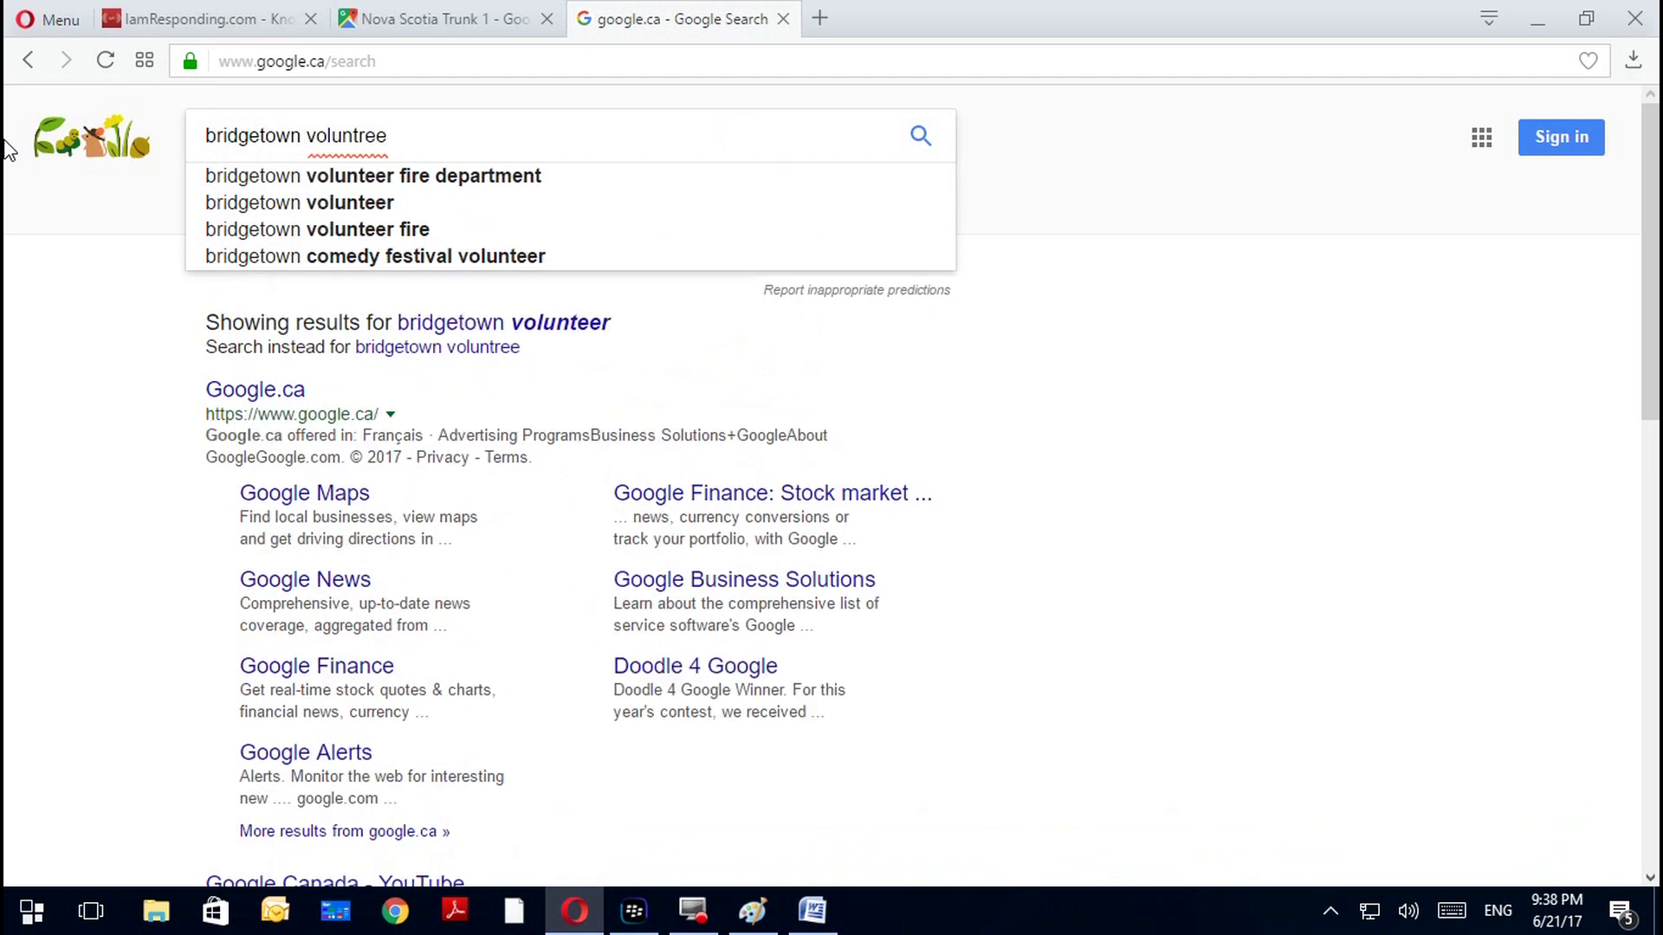
key("Down")
key("Return")
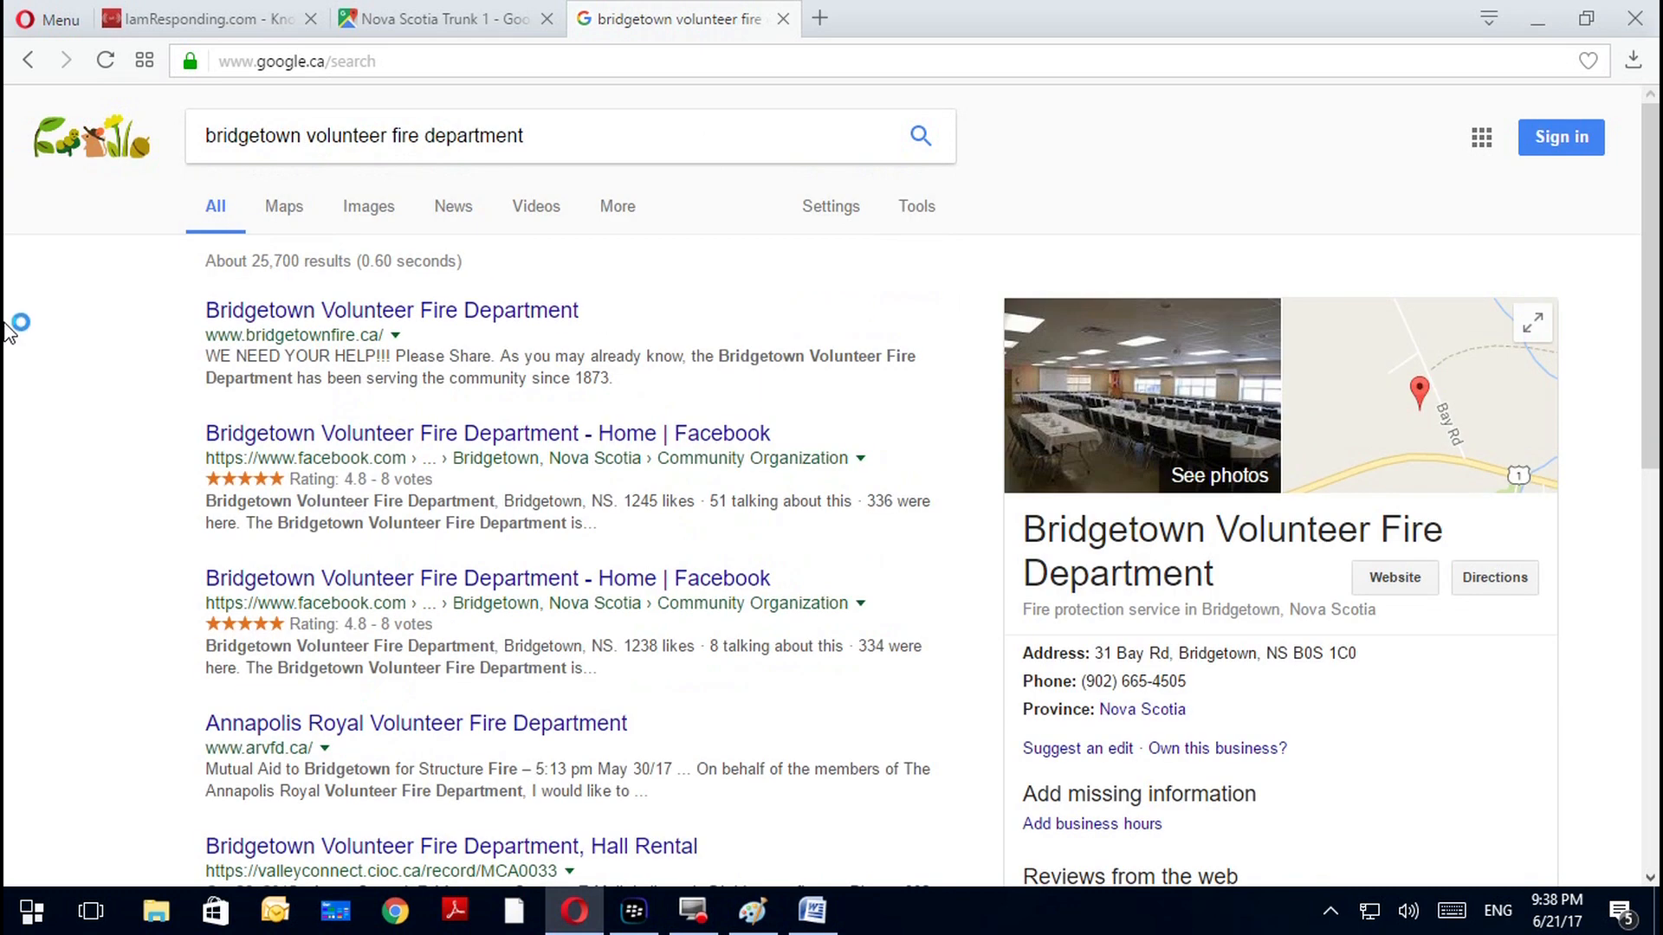
Show the image results for the fire department and look through them for a photo of the fire hall
left_click(351, 214)
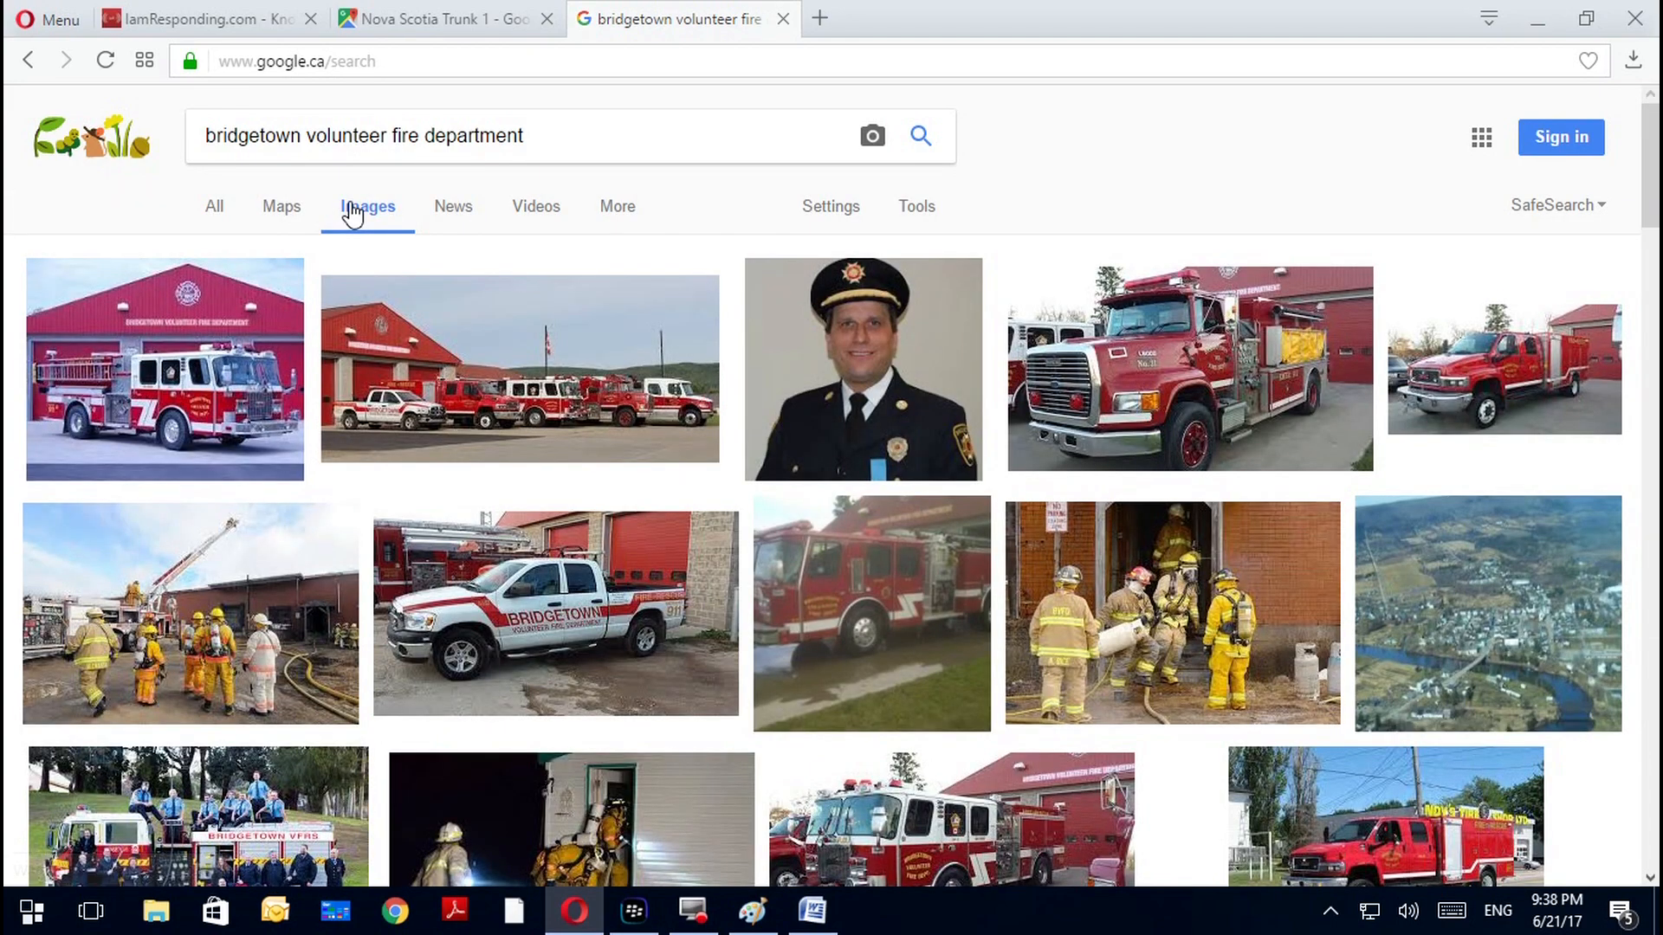
scroll(970, 481, "down", 3)
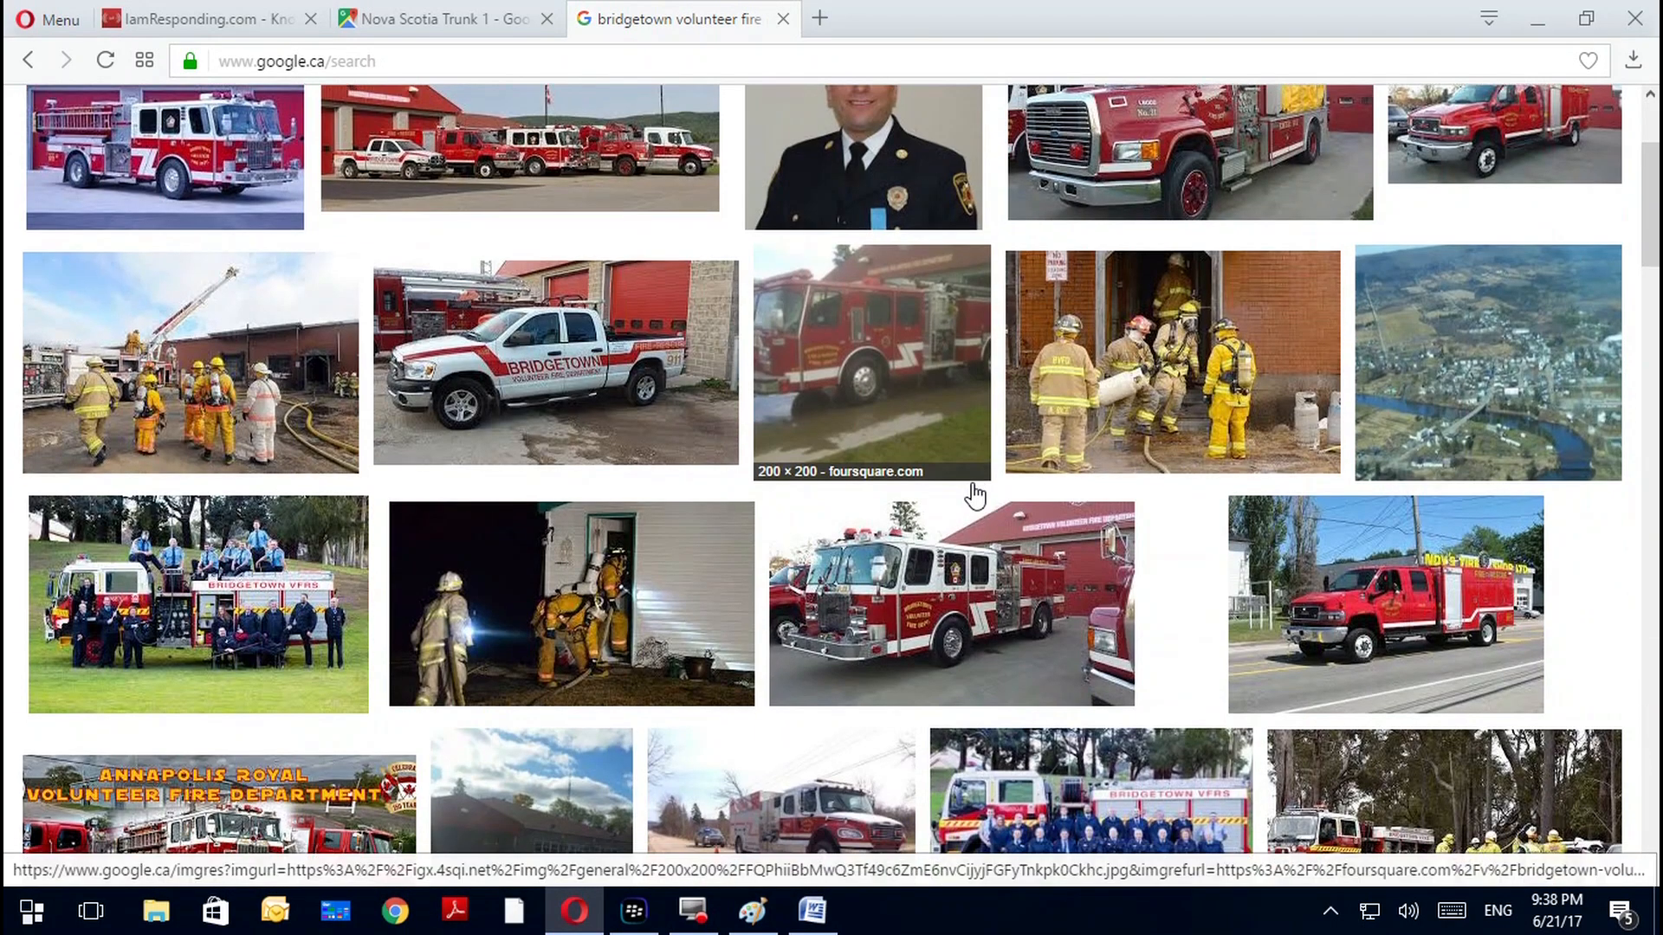
scroll(972, 481, "down", 3)
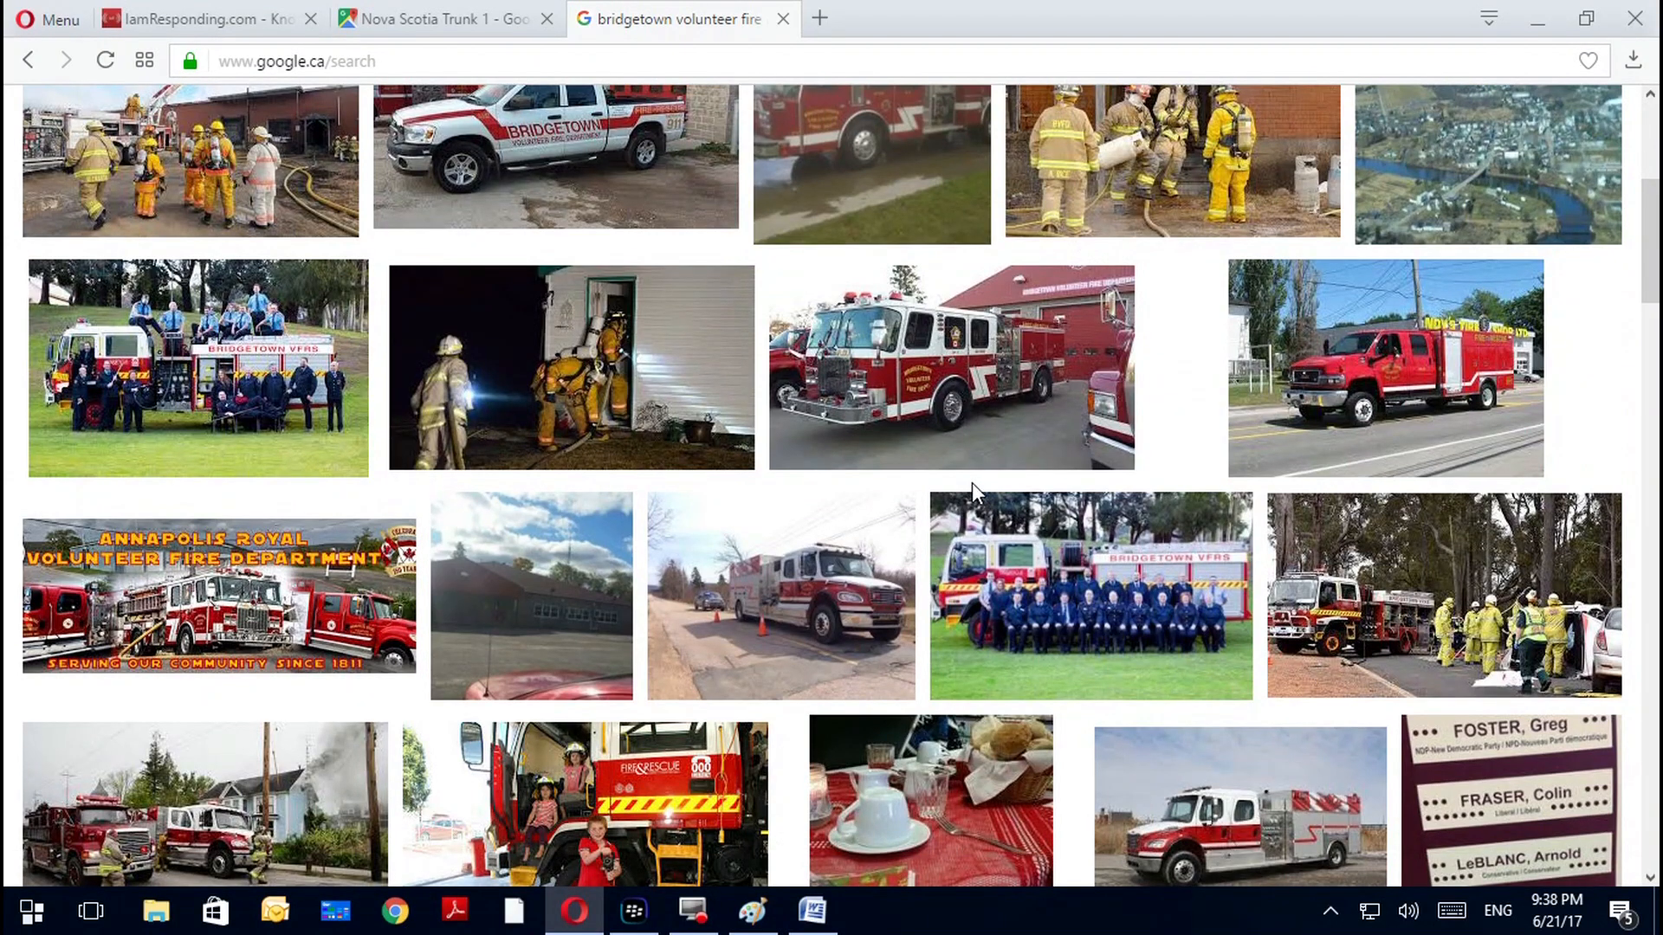
scroll(971, 481, "down", 3)
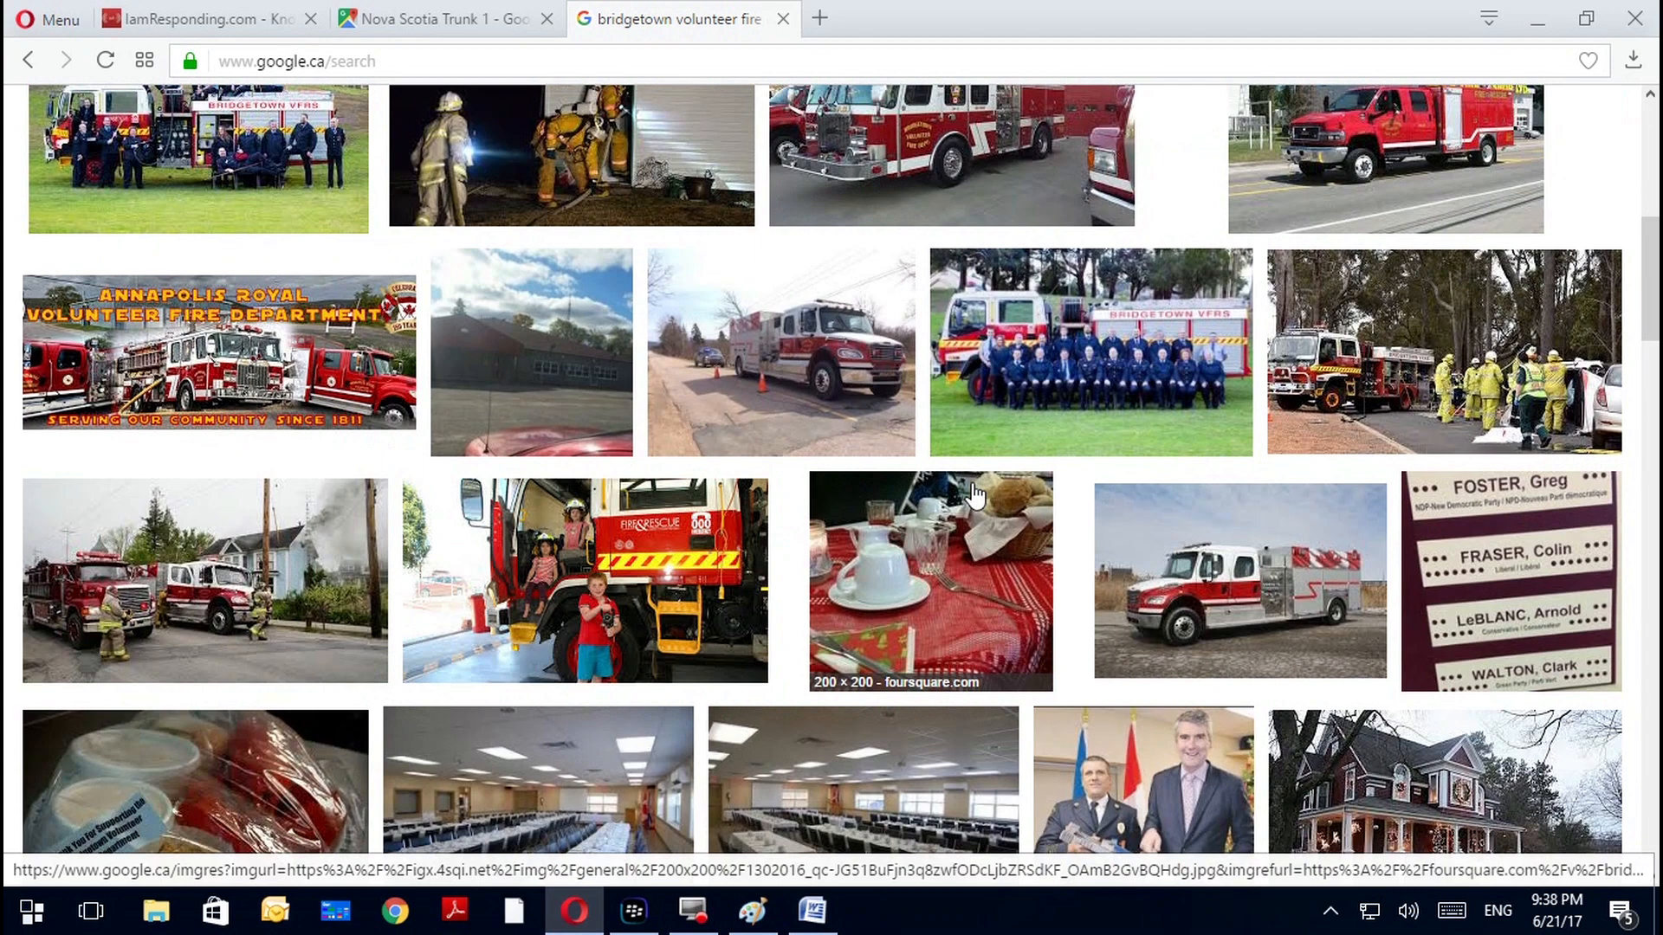
scroll(975, 495, "down", 12)
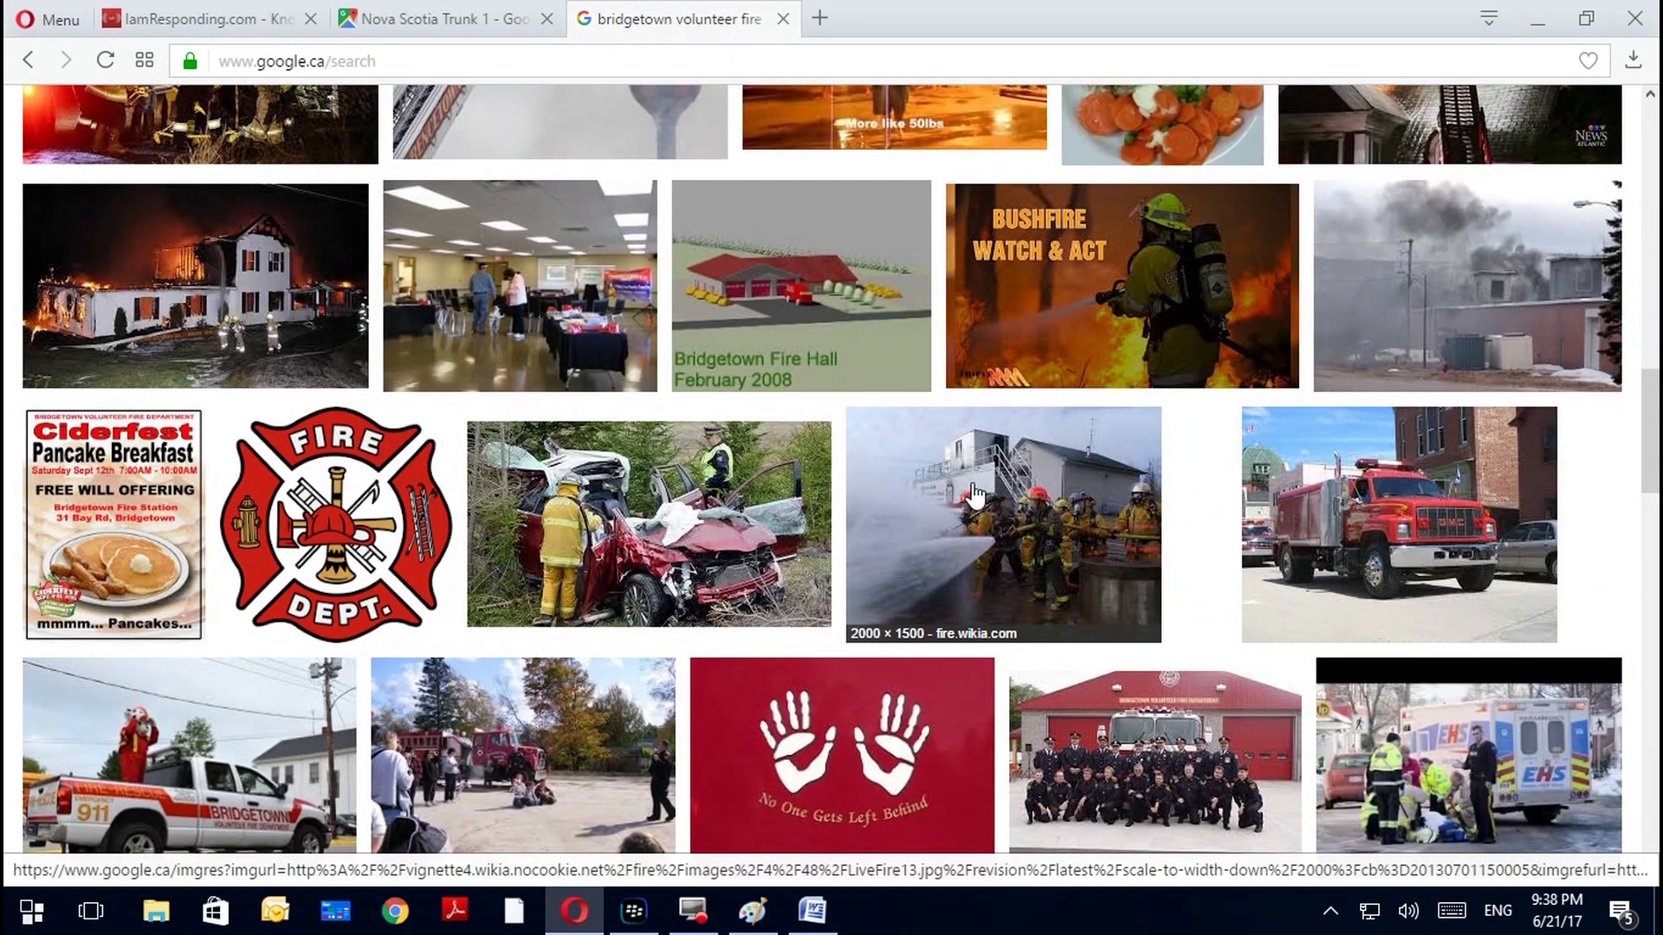
scroll(974, 496, "down", 4)
scroll(974, 496, "down", 8)
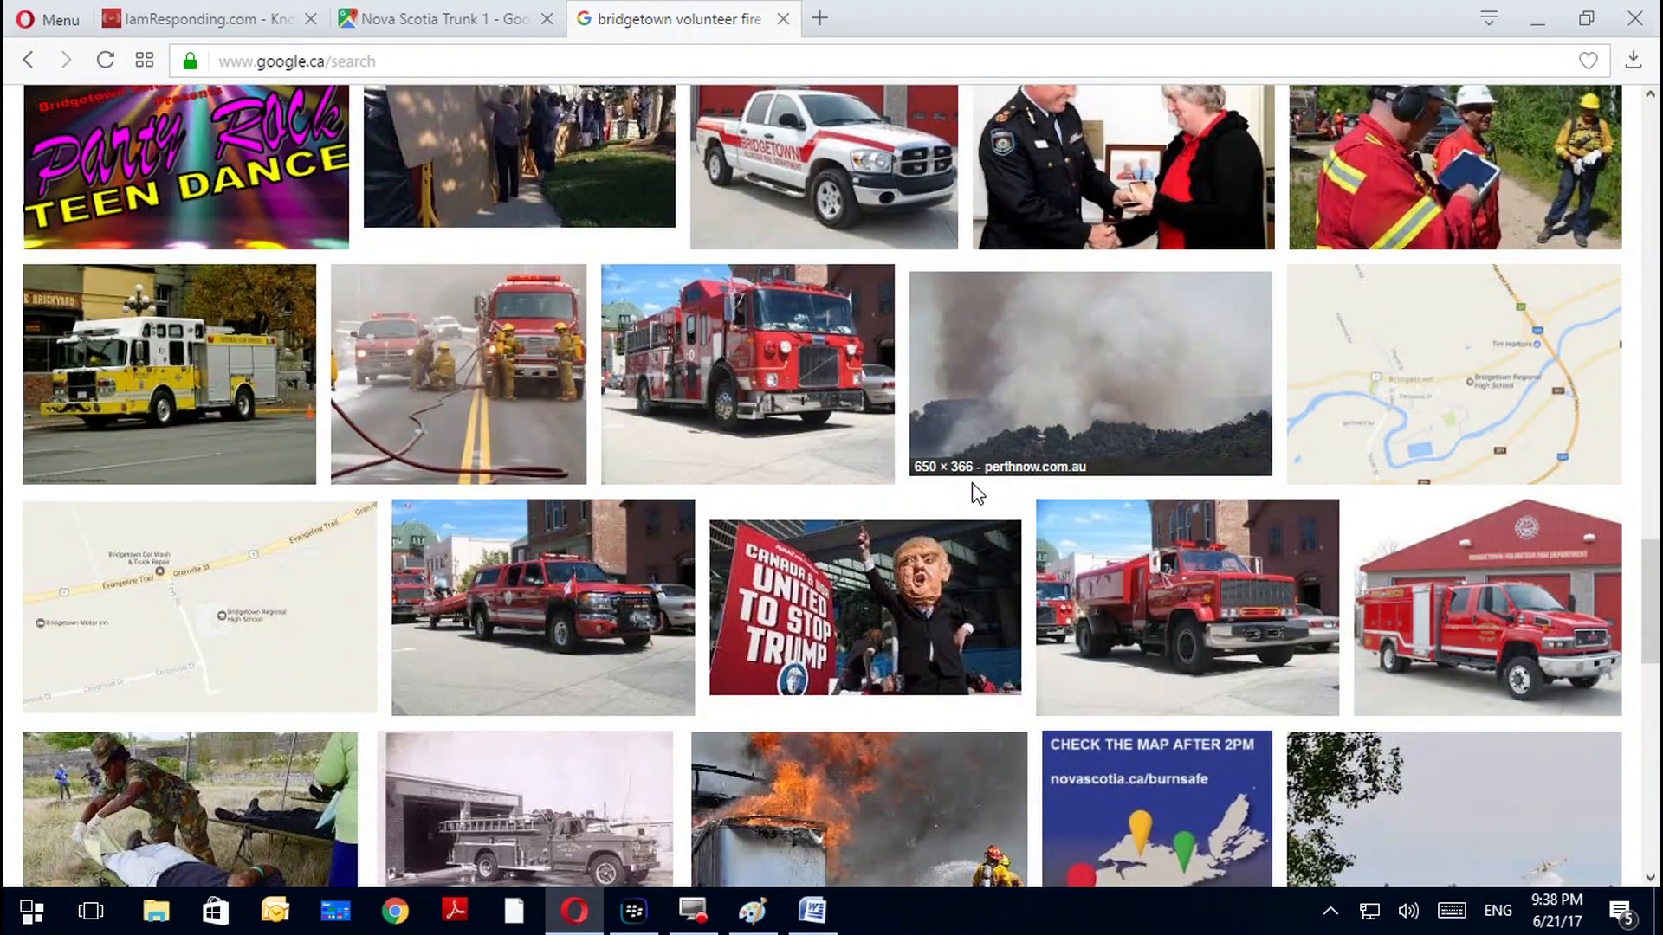
scroll(976, 494, "down", 8)
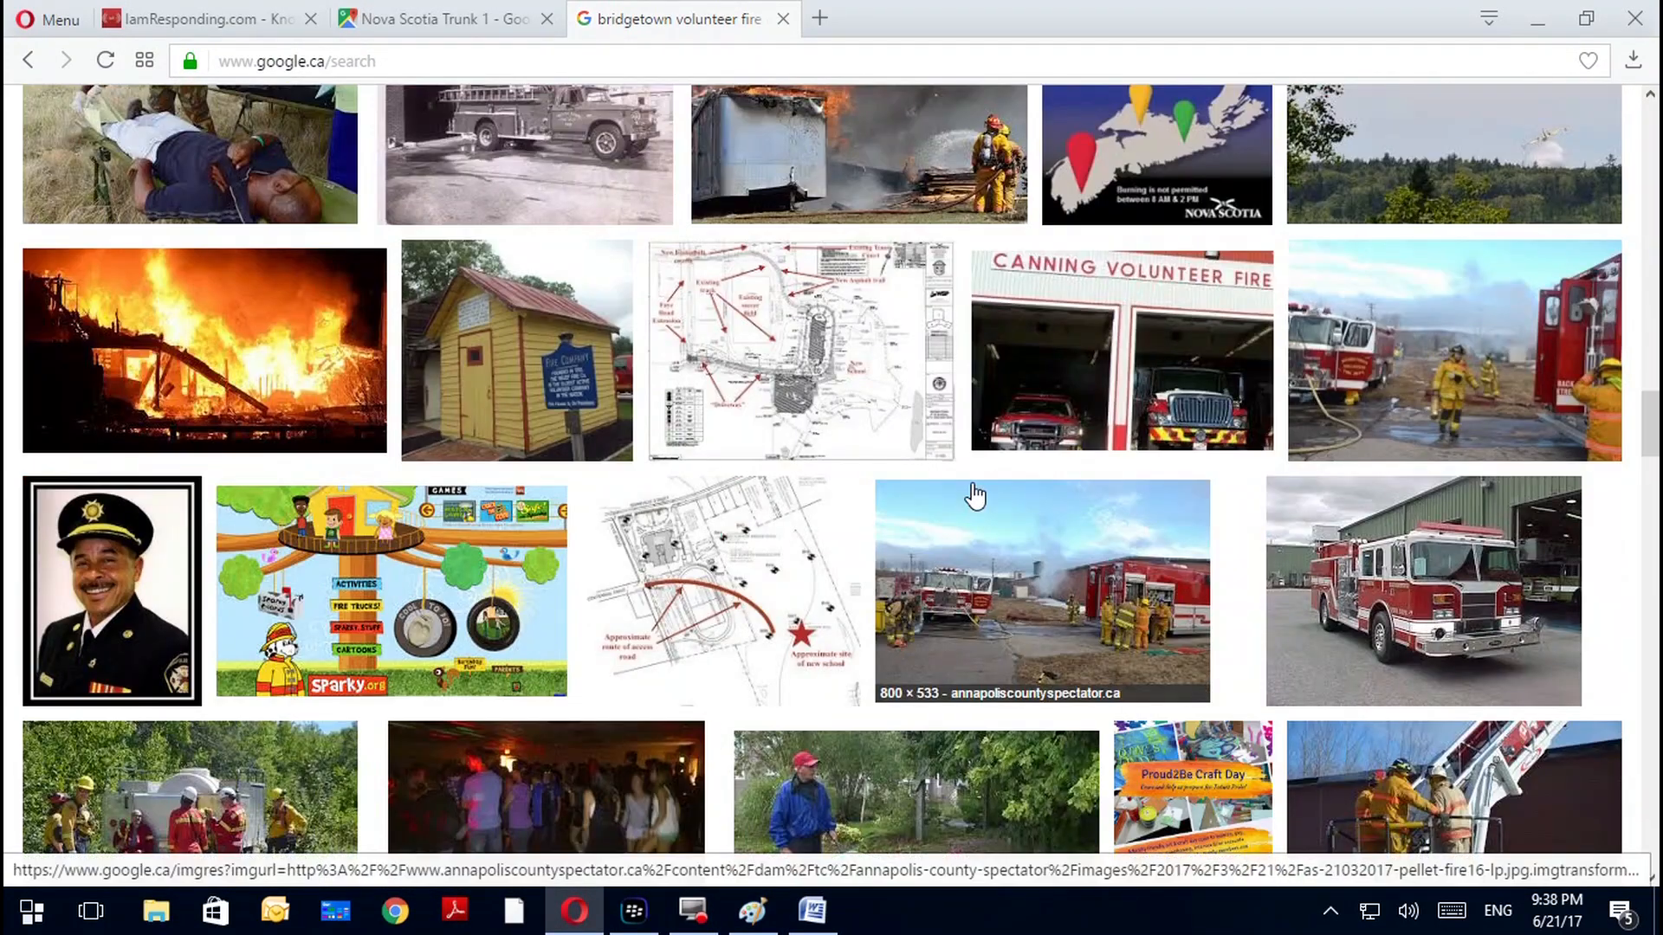
scroll(974, 496, "down", 8)
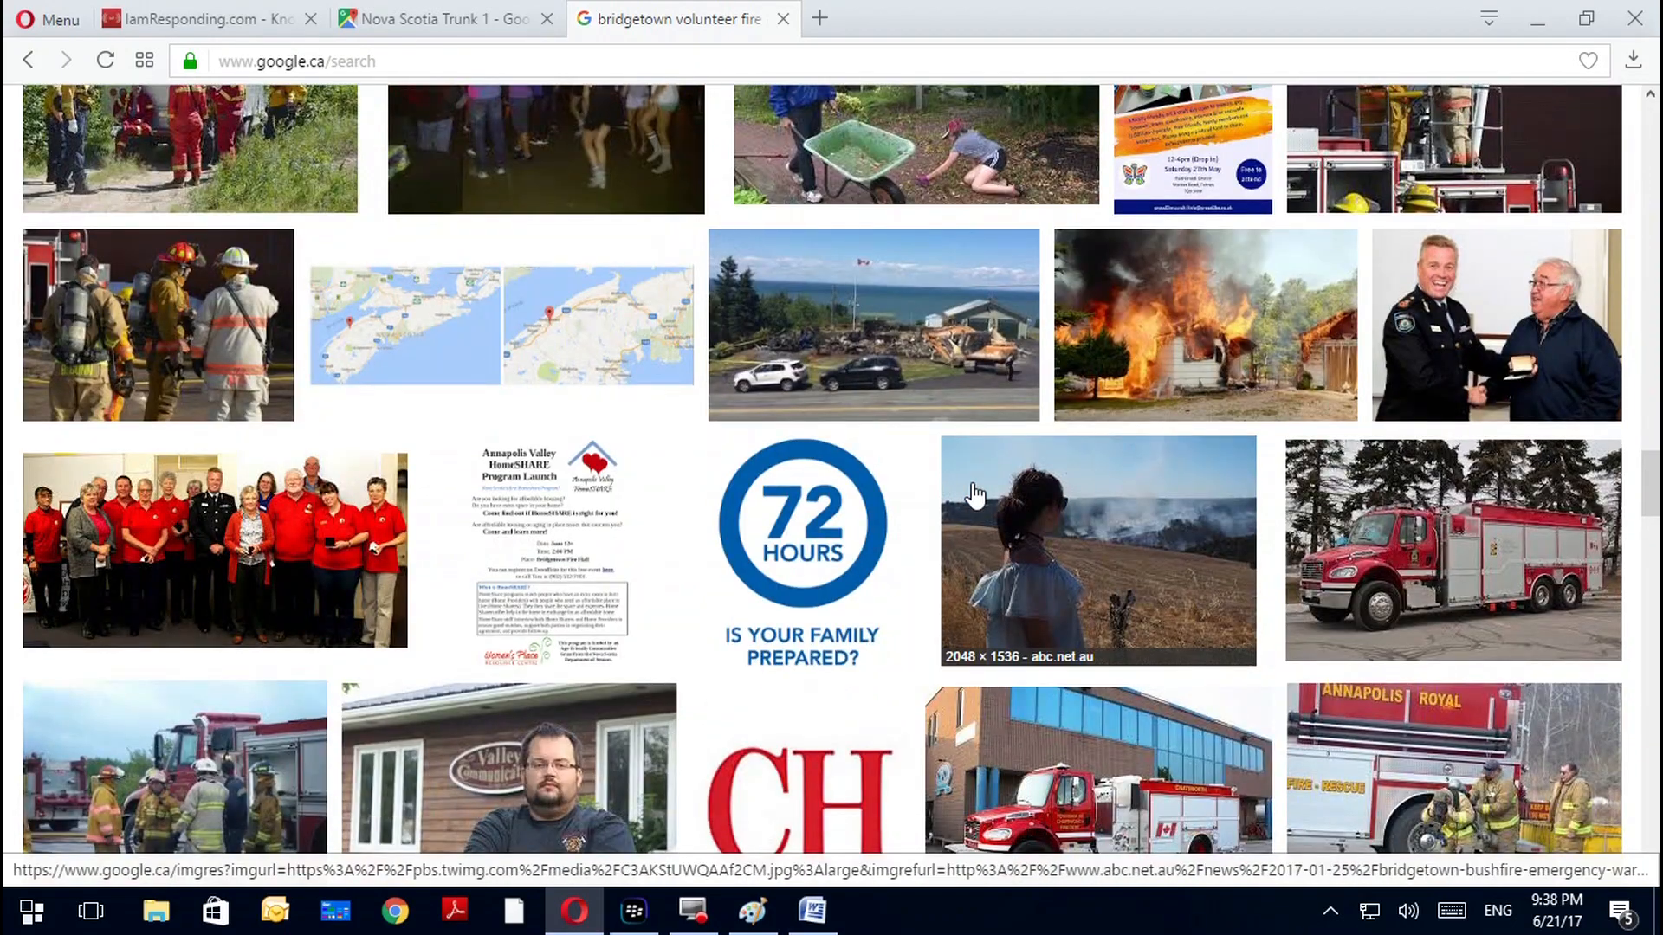
scroll(974, 496, "up", 20)
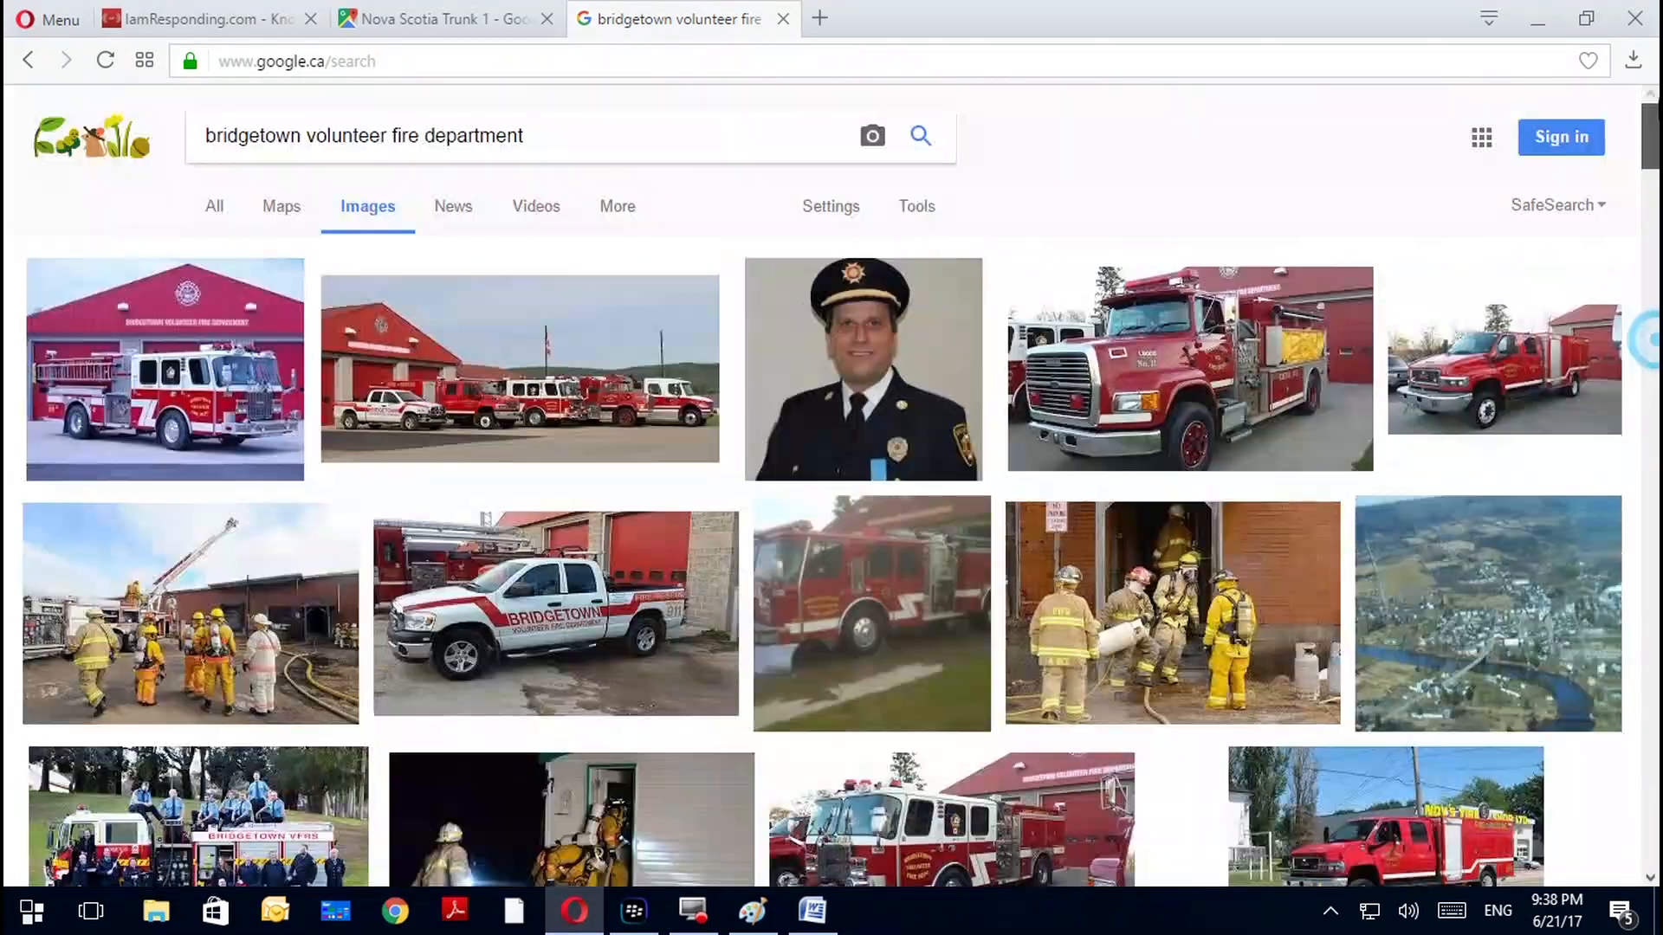
Change the image search to "bridgetown volunteer fire station"
left_click_drag(719, 137, 419, 136)
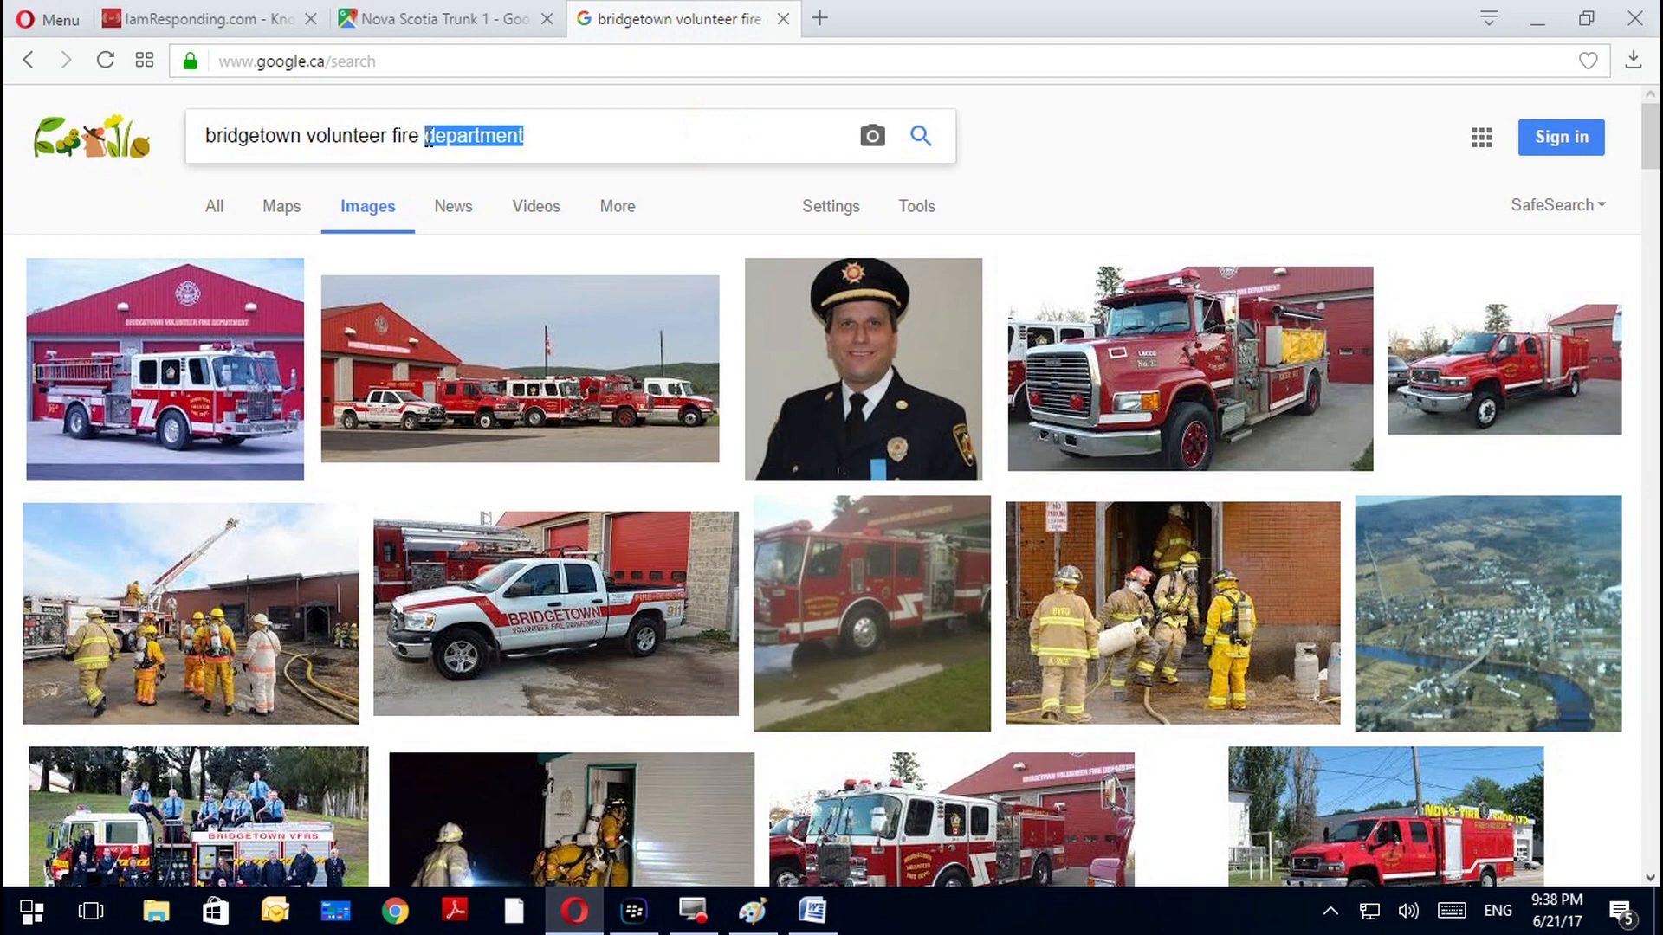
type("statio")
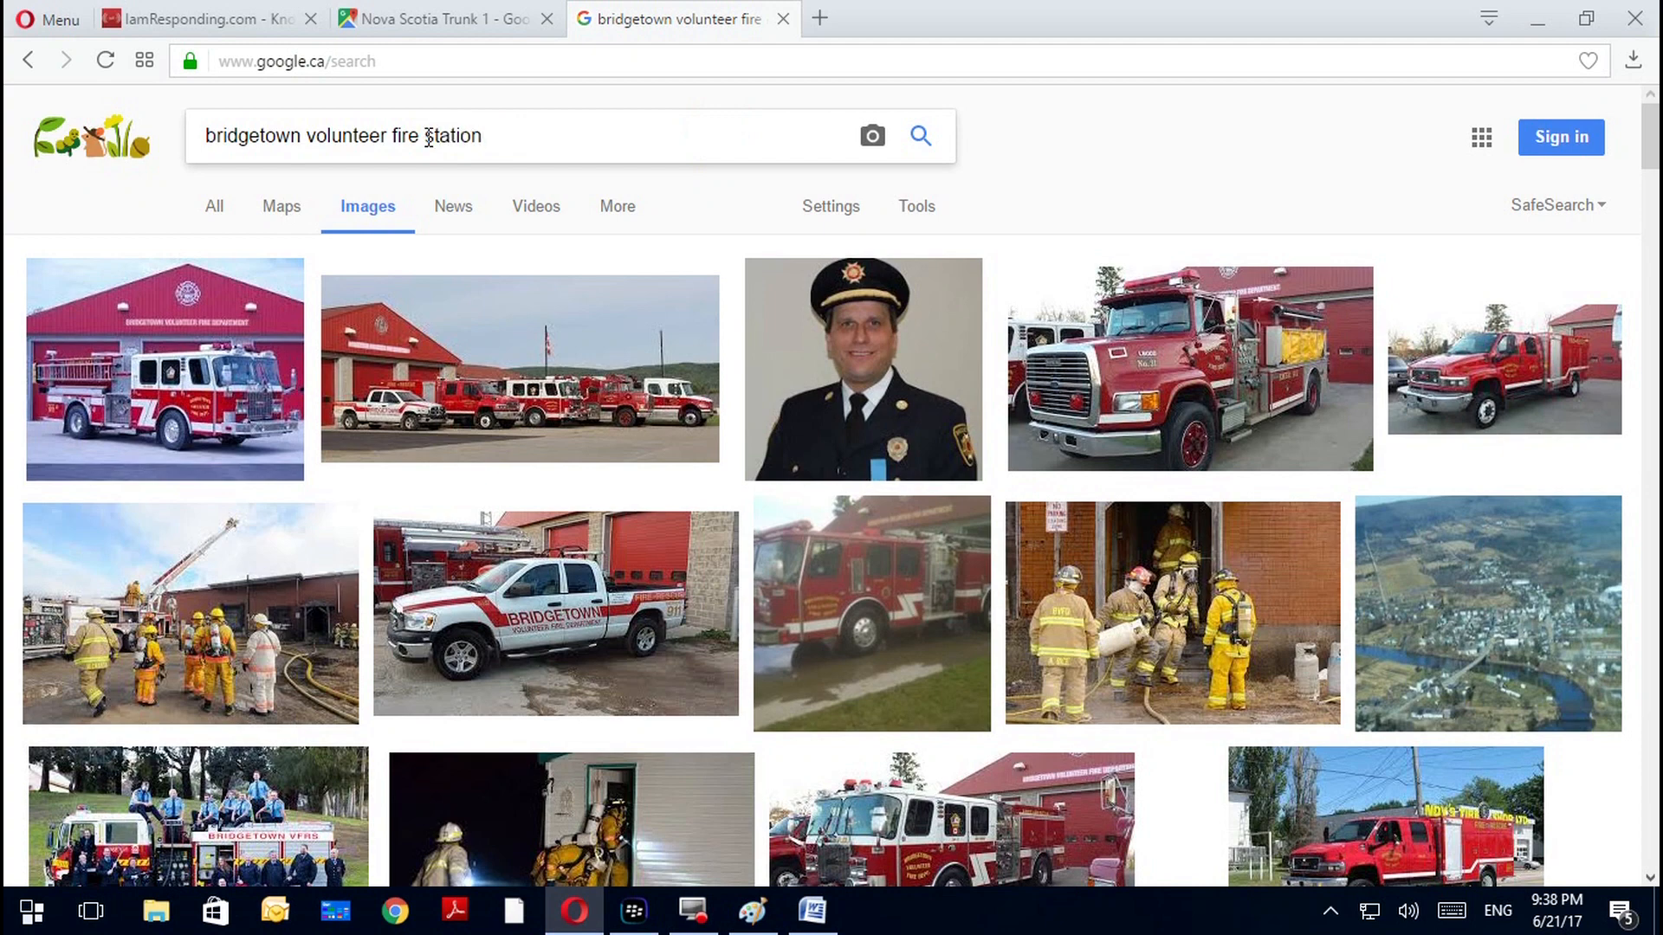
key("Return")
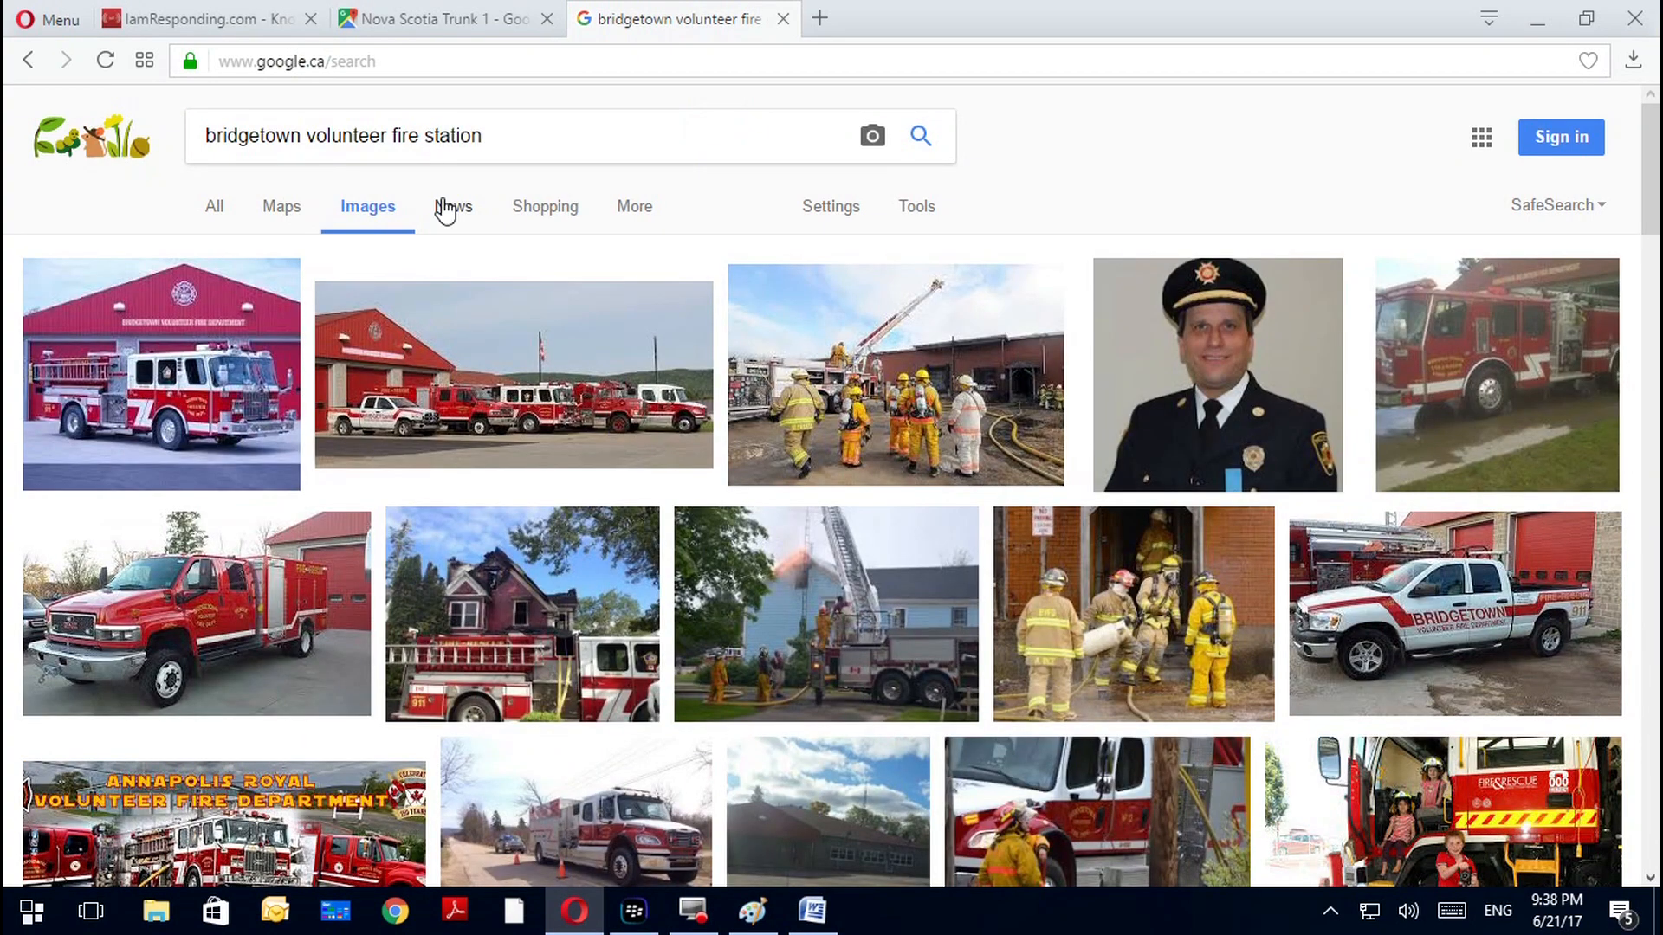
Save the photo of the red fire hall with the trucks parked outside as JPEG "Bridgetown-Fire-Department" in the desktop's IAR folder
left_click(472, 372)
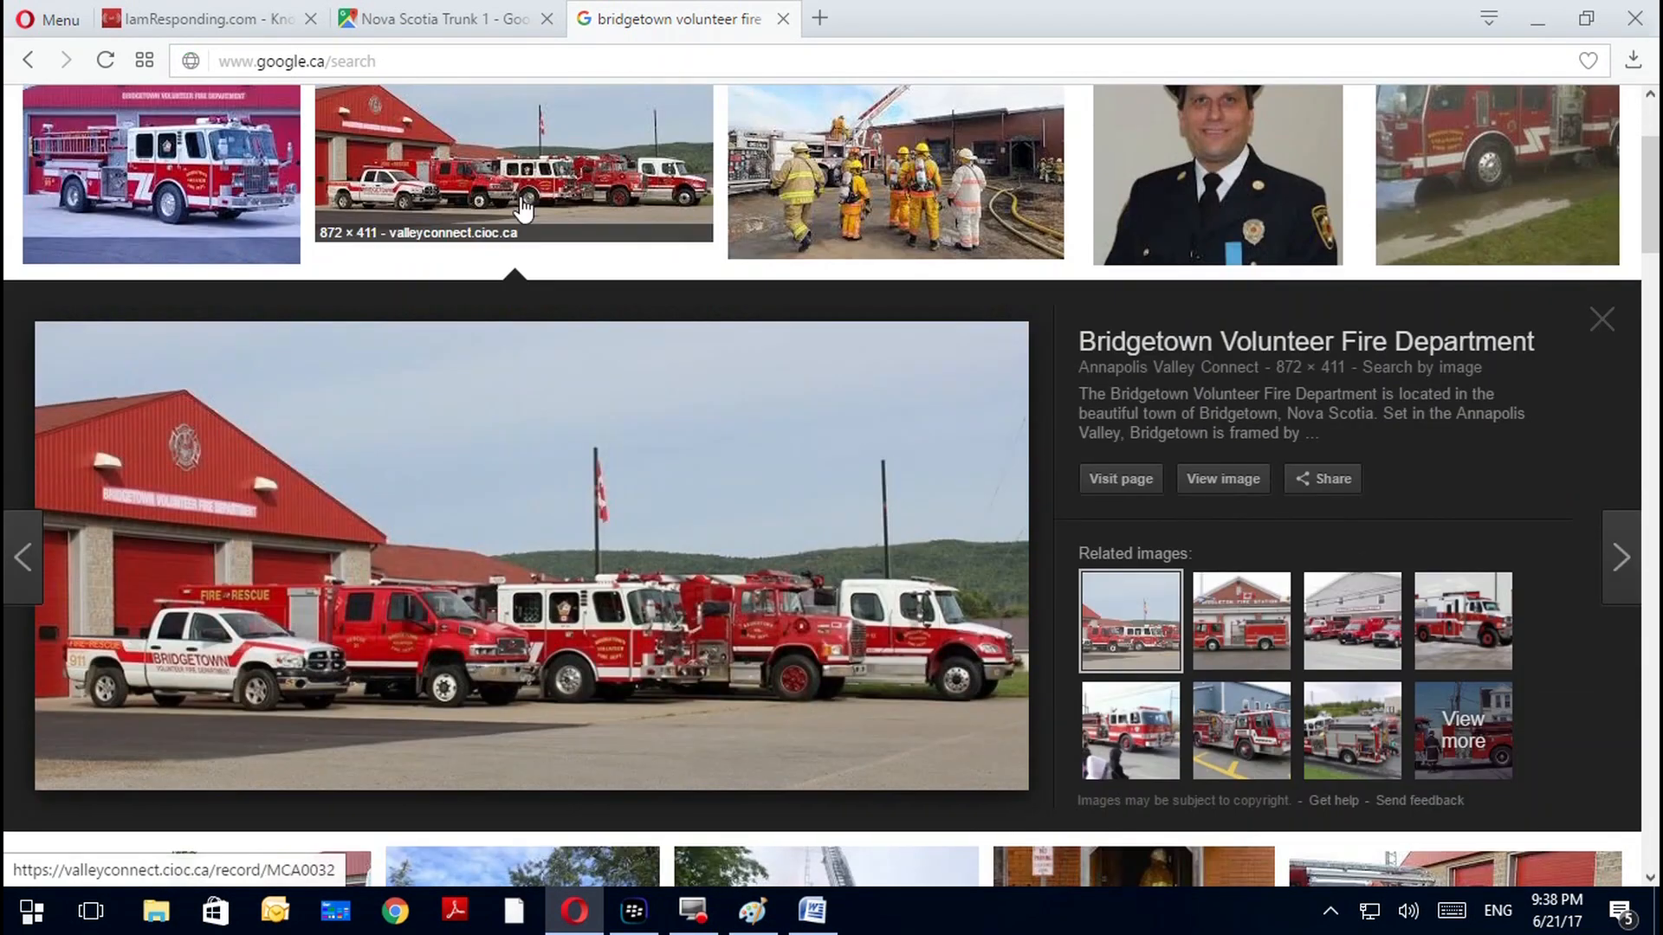
right_click(747, 507)
right_click(696, 386)
right_click(549, 475)
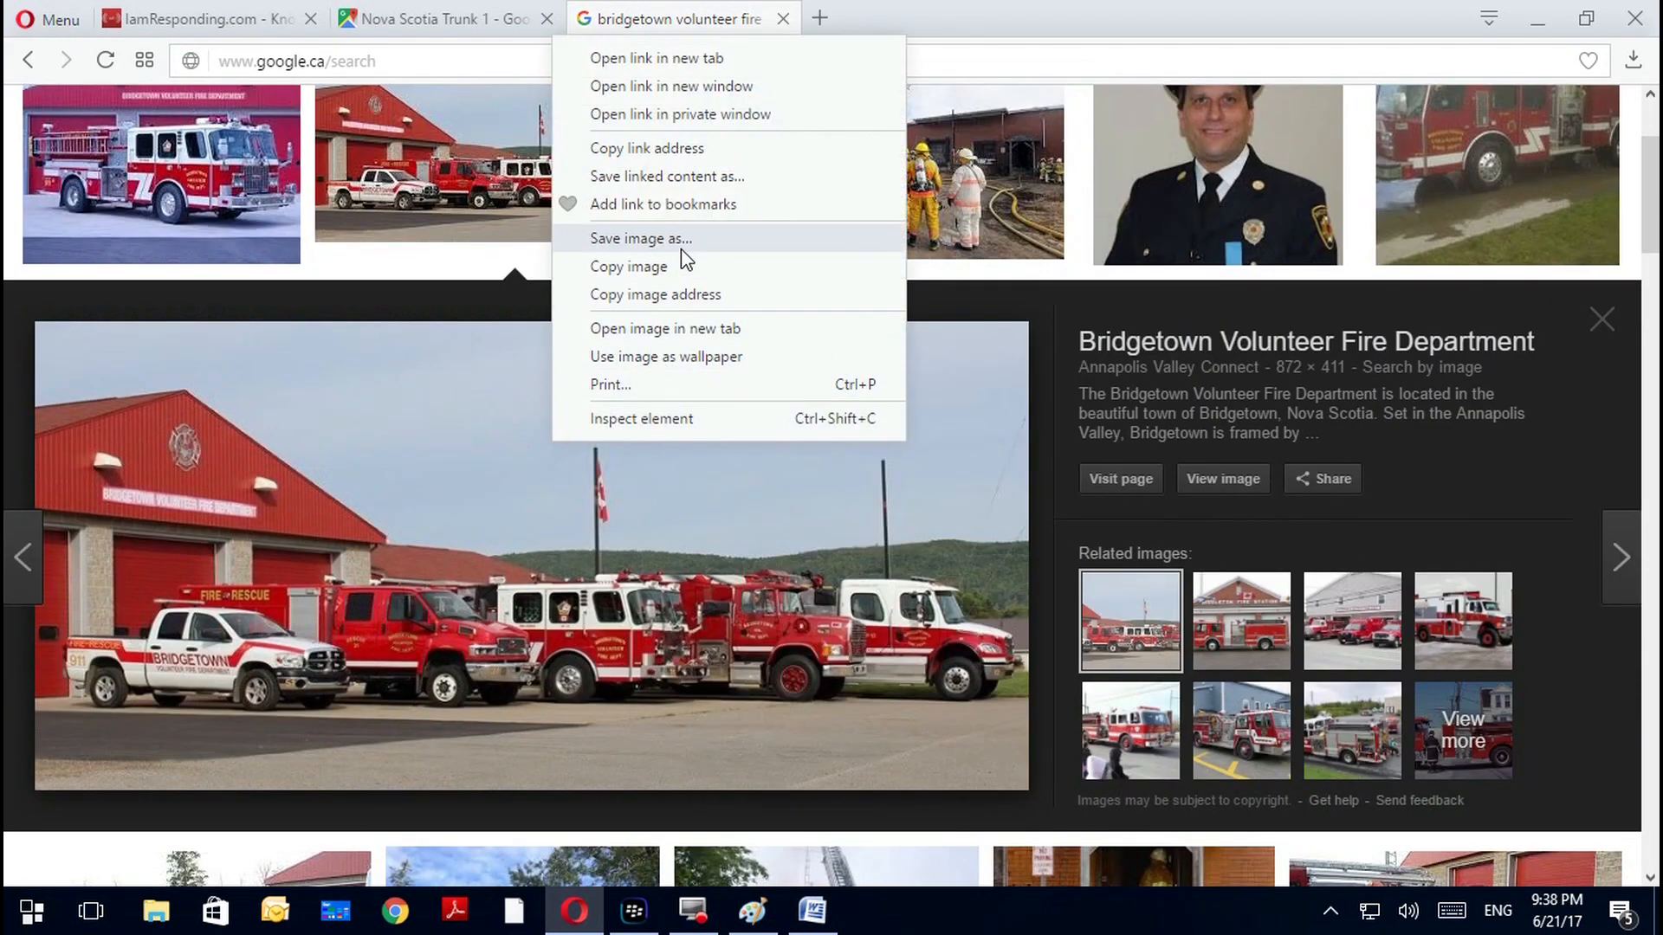
left_click(680, 239)
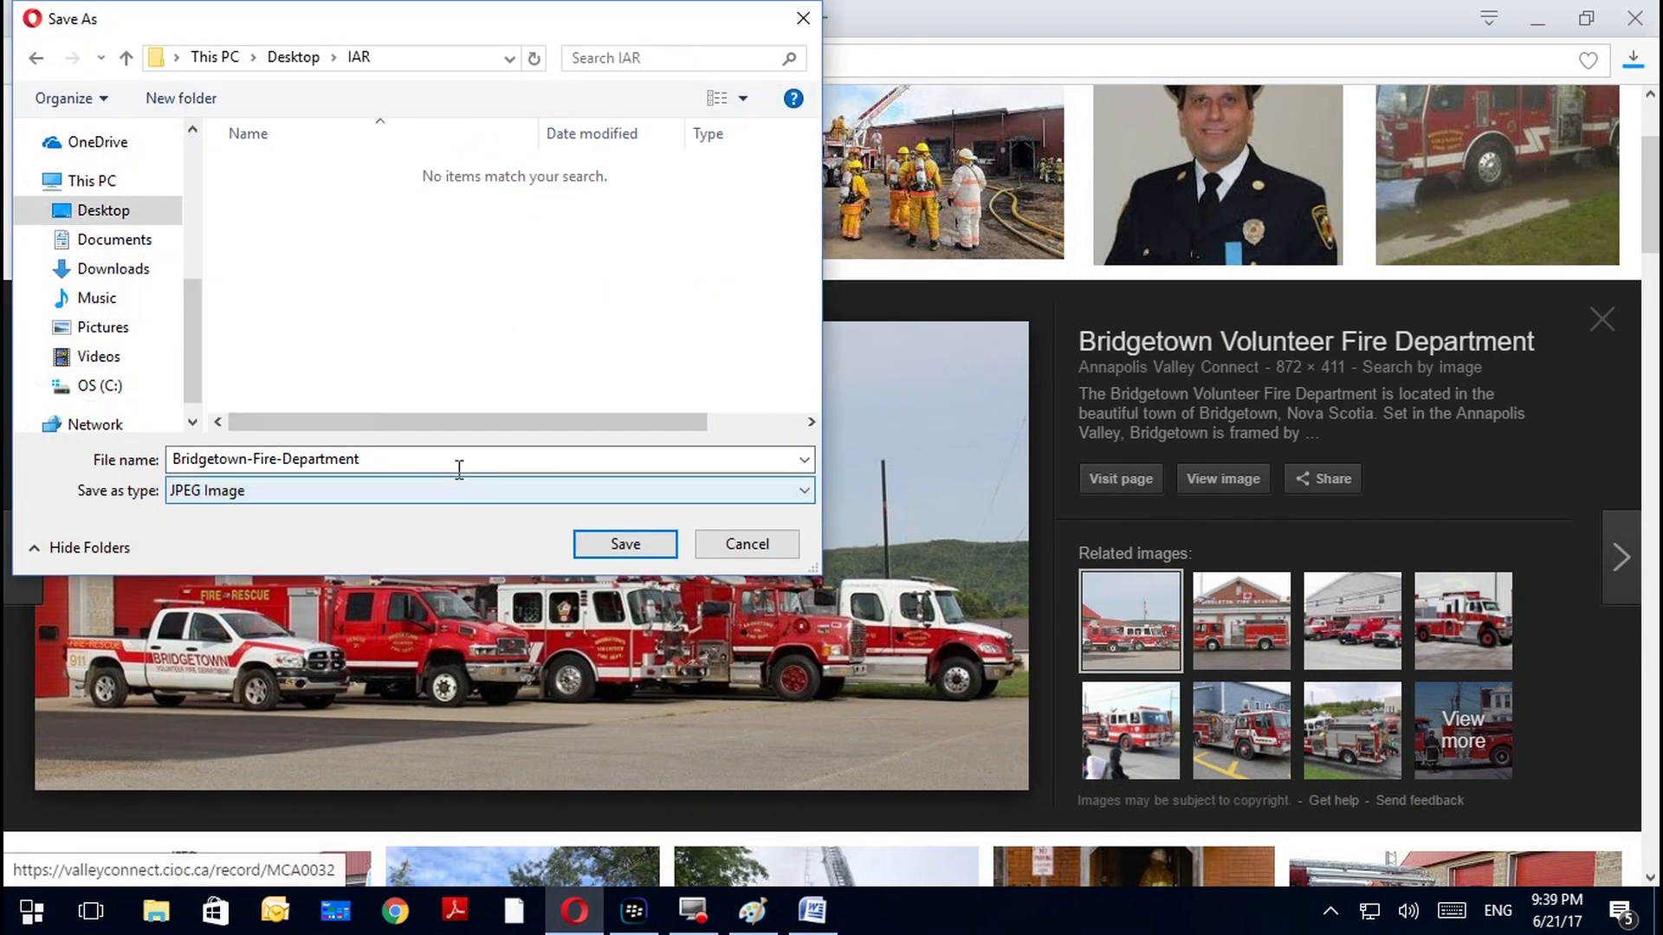
left_click(460, 462)
left_click(648, 547)
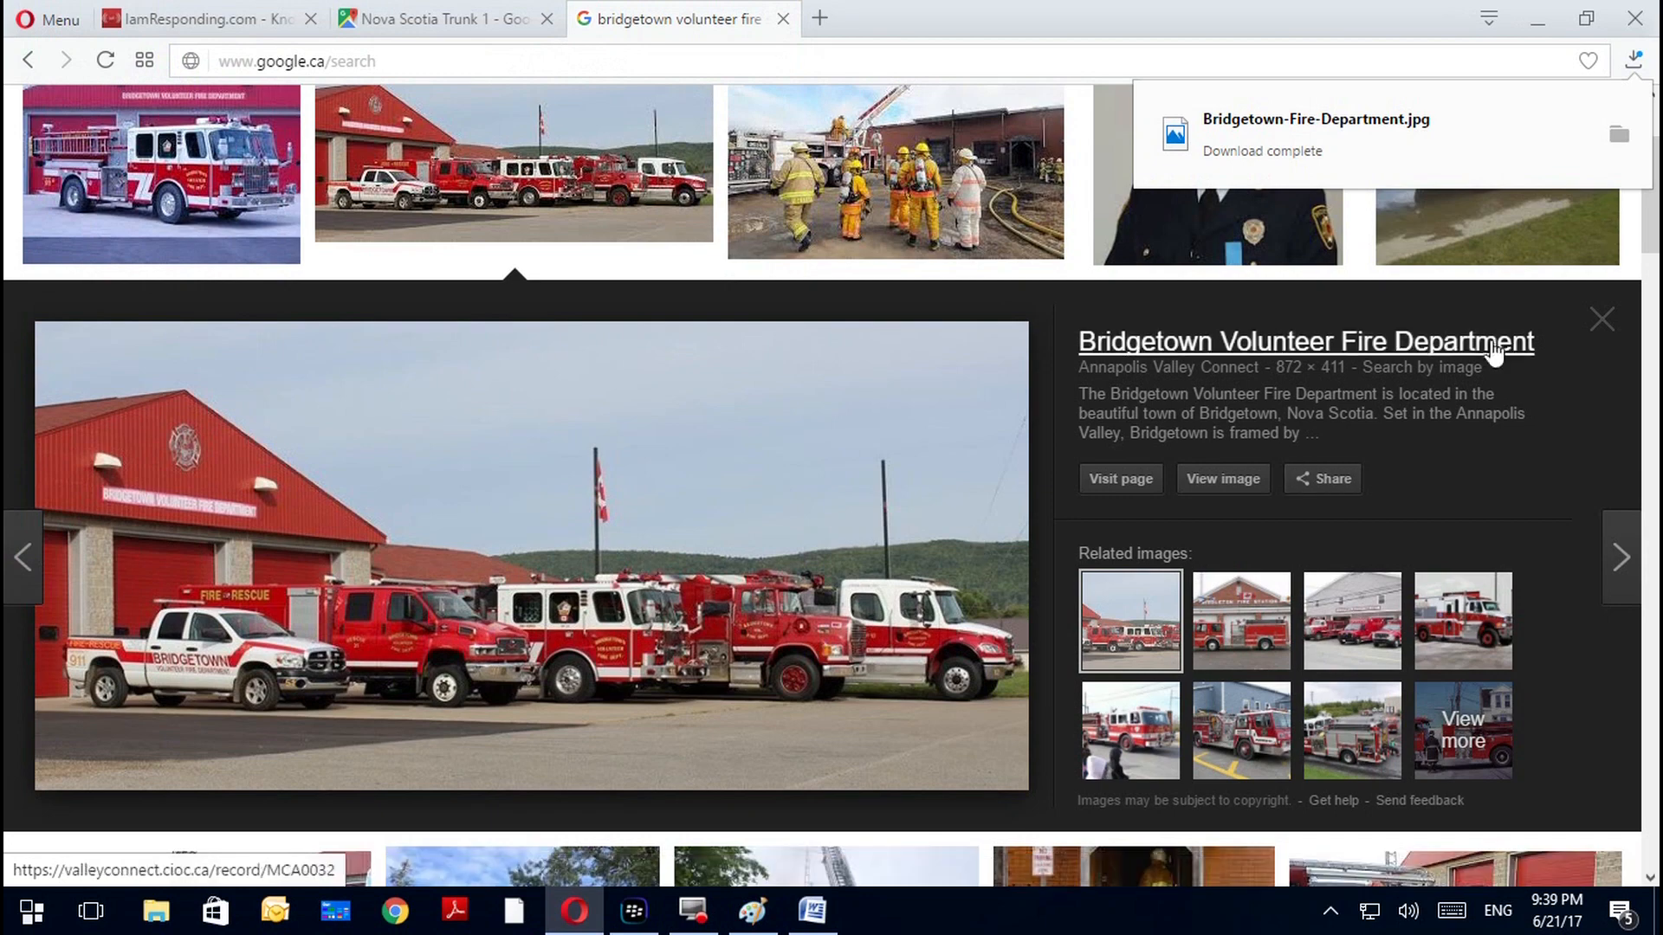
left_click(1600, 320)
Search the web for "ERG online" in a new browser tab
left_click(819, 18)
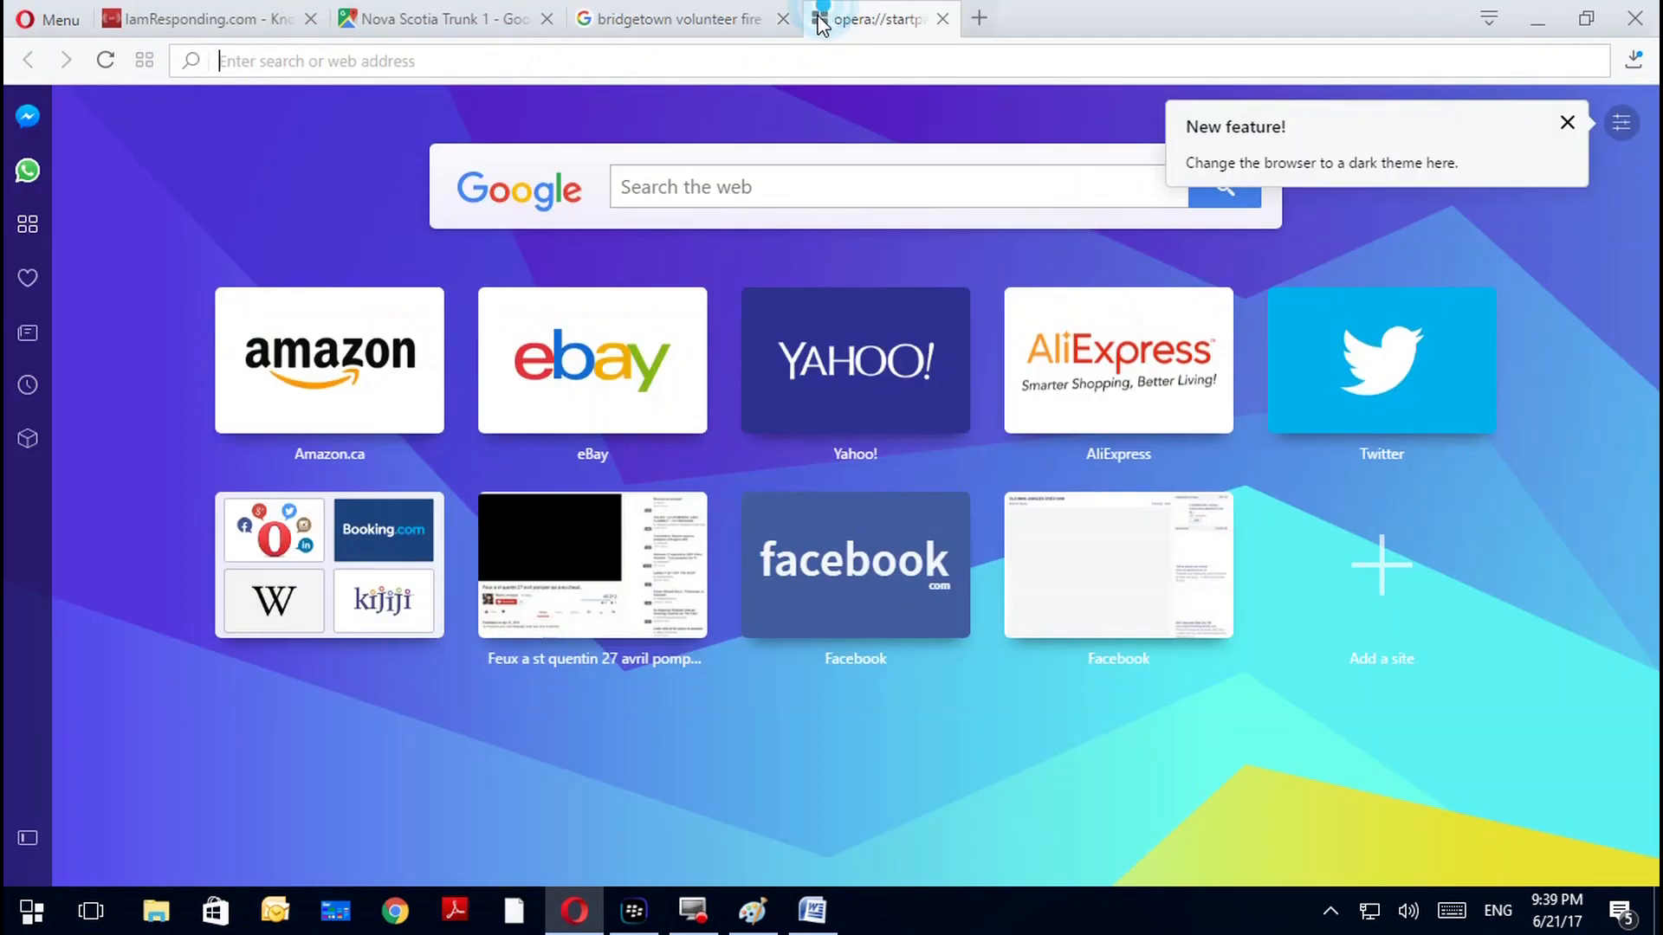
left_click(747, 176)
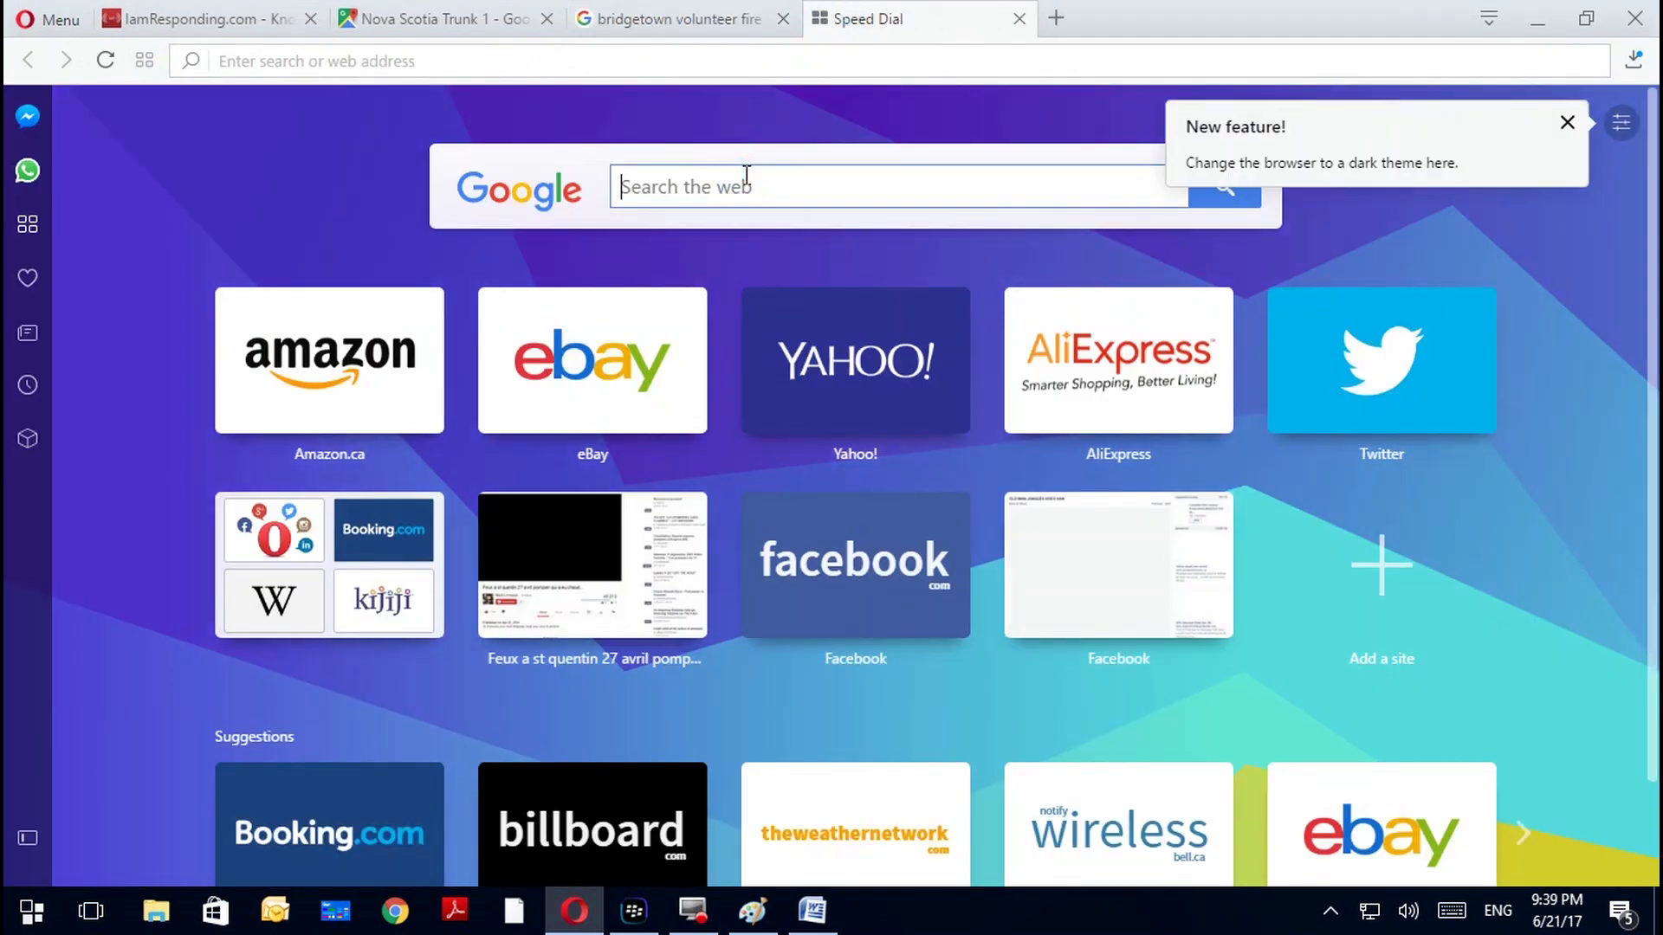
type("ERG online")
key("Return")
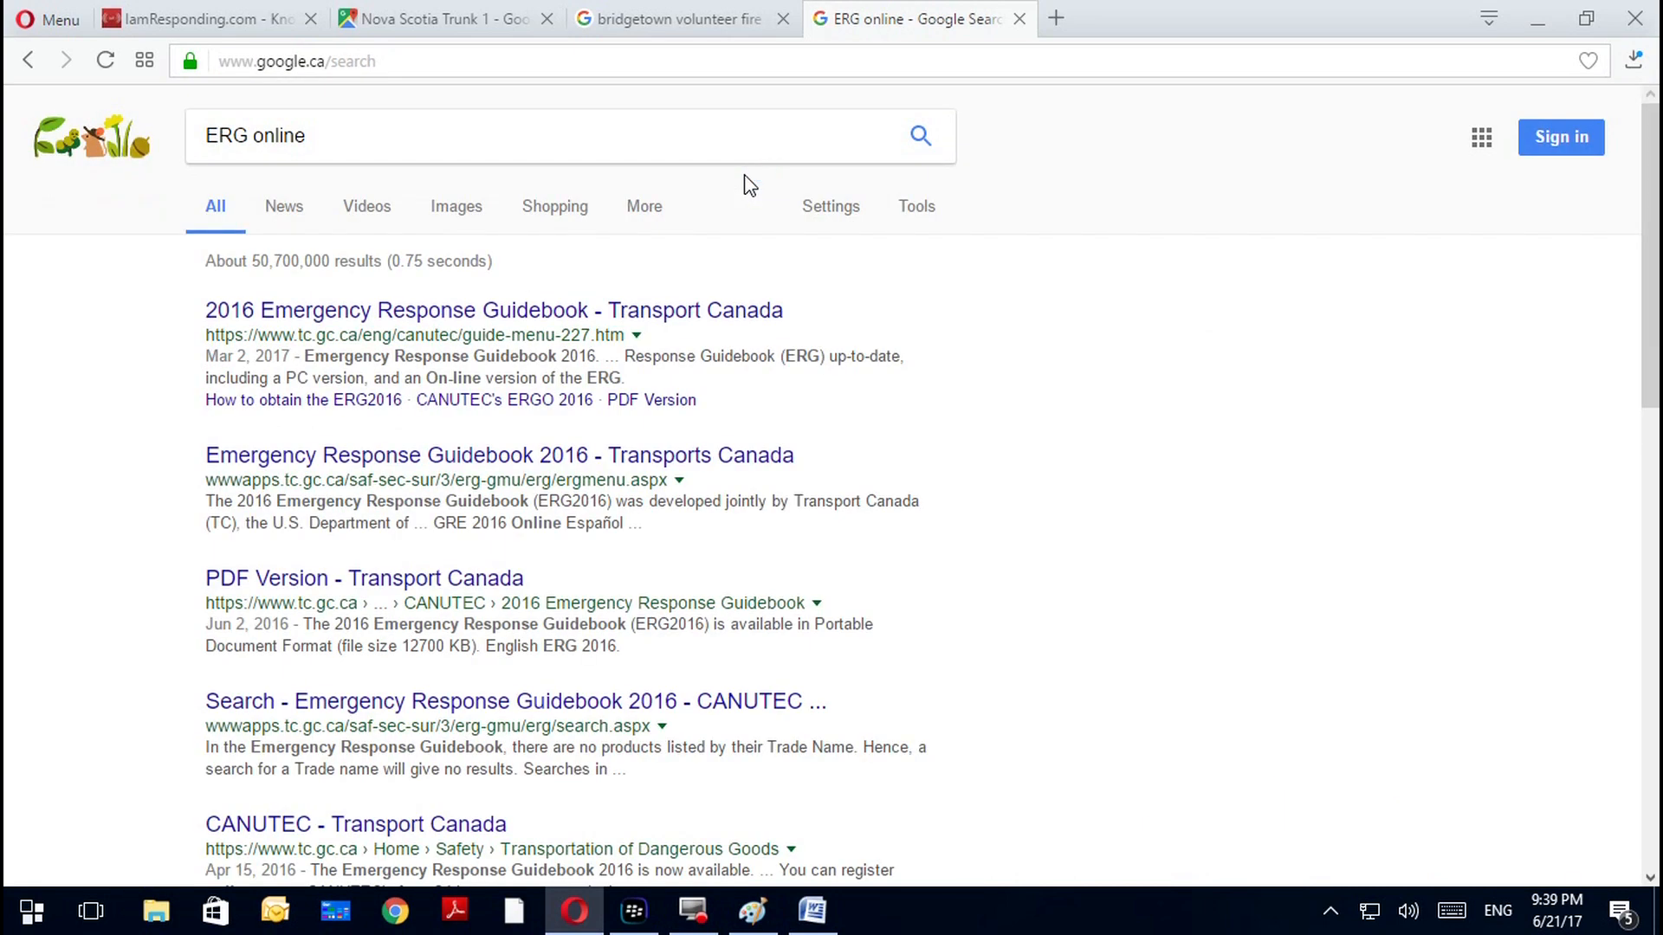
Open the English ERG 2016 PDF from Transport Canada's 2016 Emergency Response Guidebook page
left_click(472, 316)
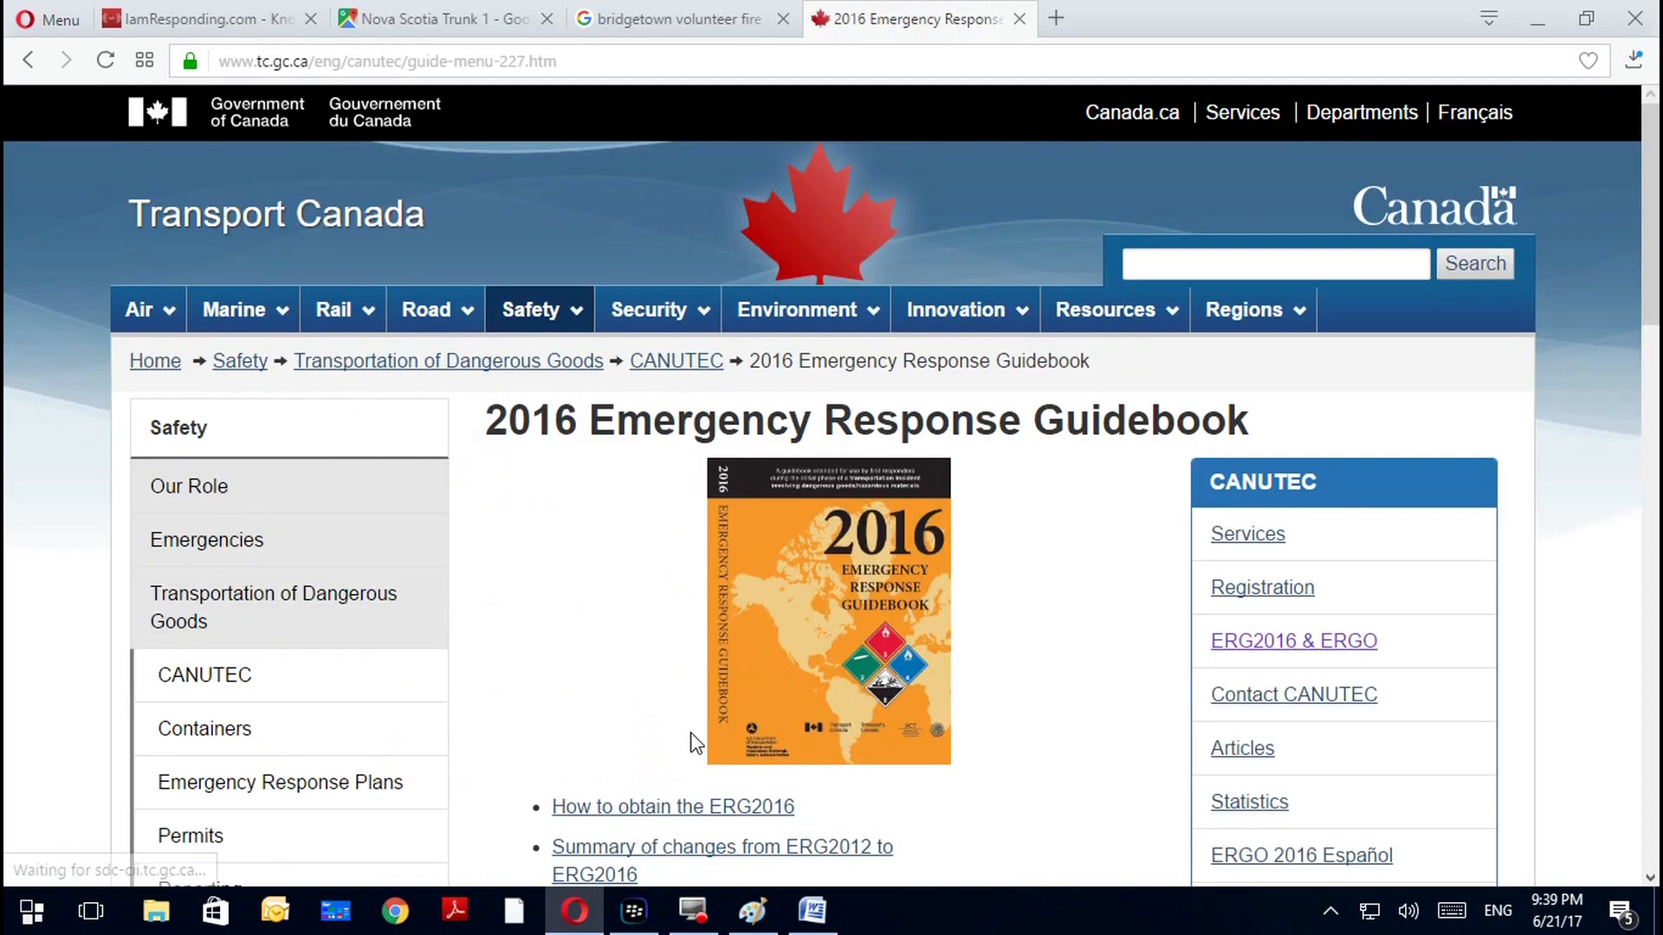
scroll(693, 745, "down", 2)
scroll(693, 745, "down", 2)
left_click(657, 674)
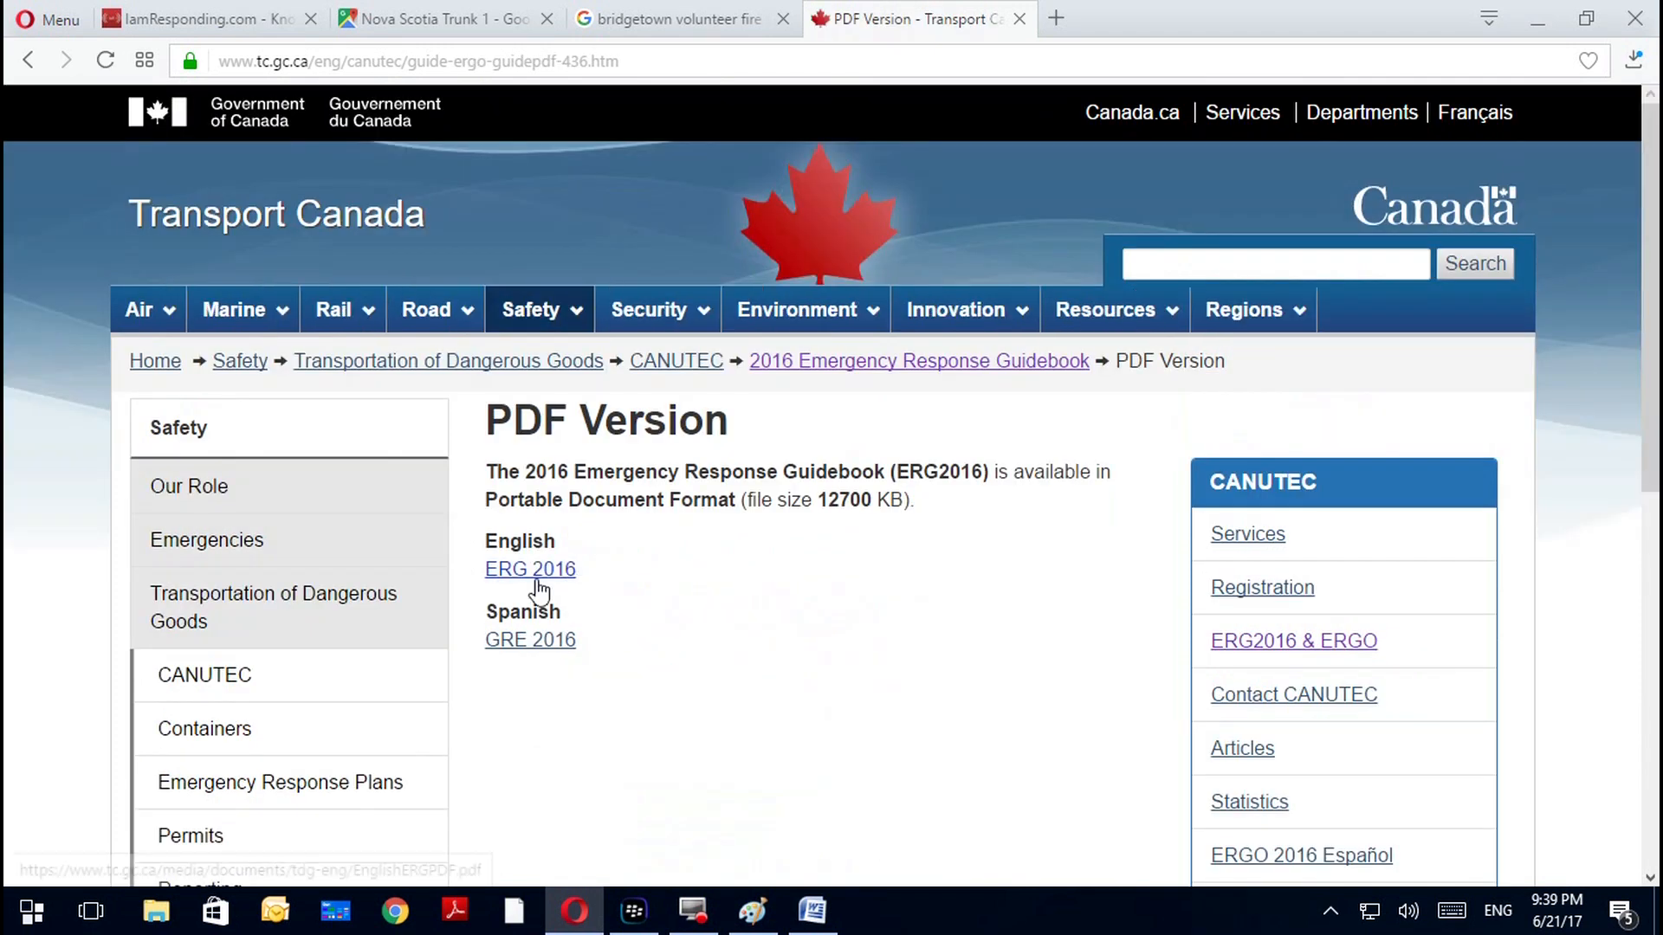
left_click(533, 572)
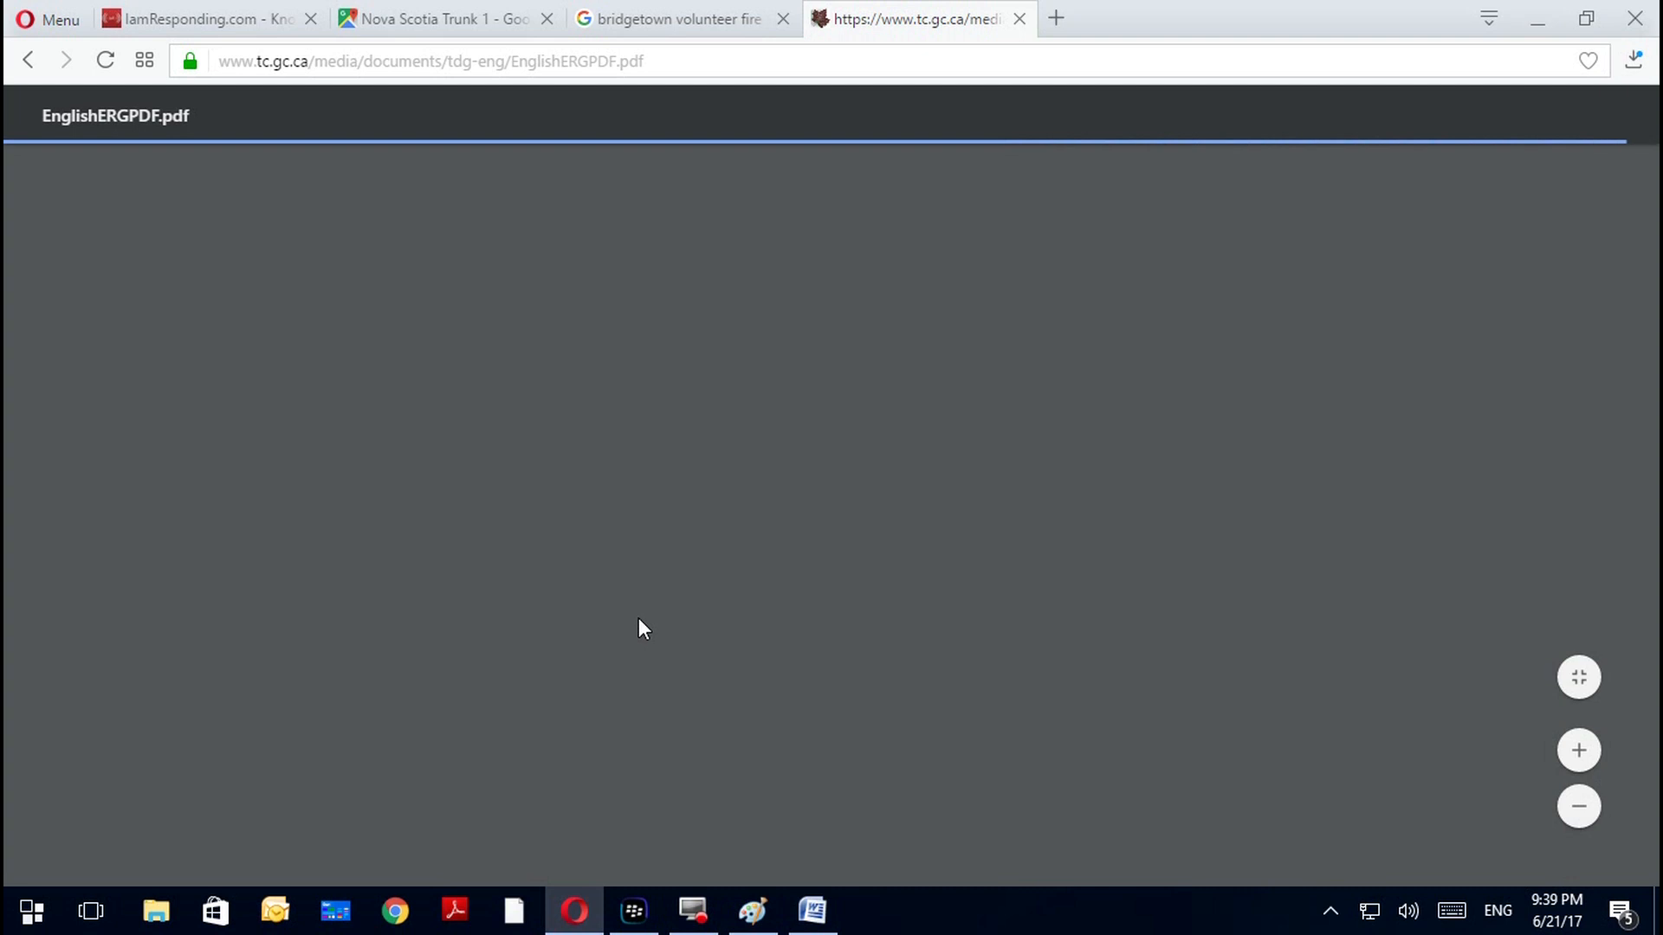
Search the guidebook PDF for "propane" and step through the matches to find its ID and guide numbers
scroll(639, 618, "down", 15)
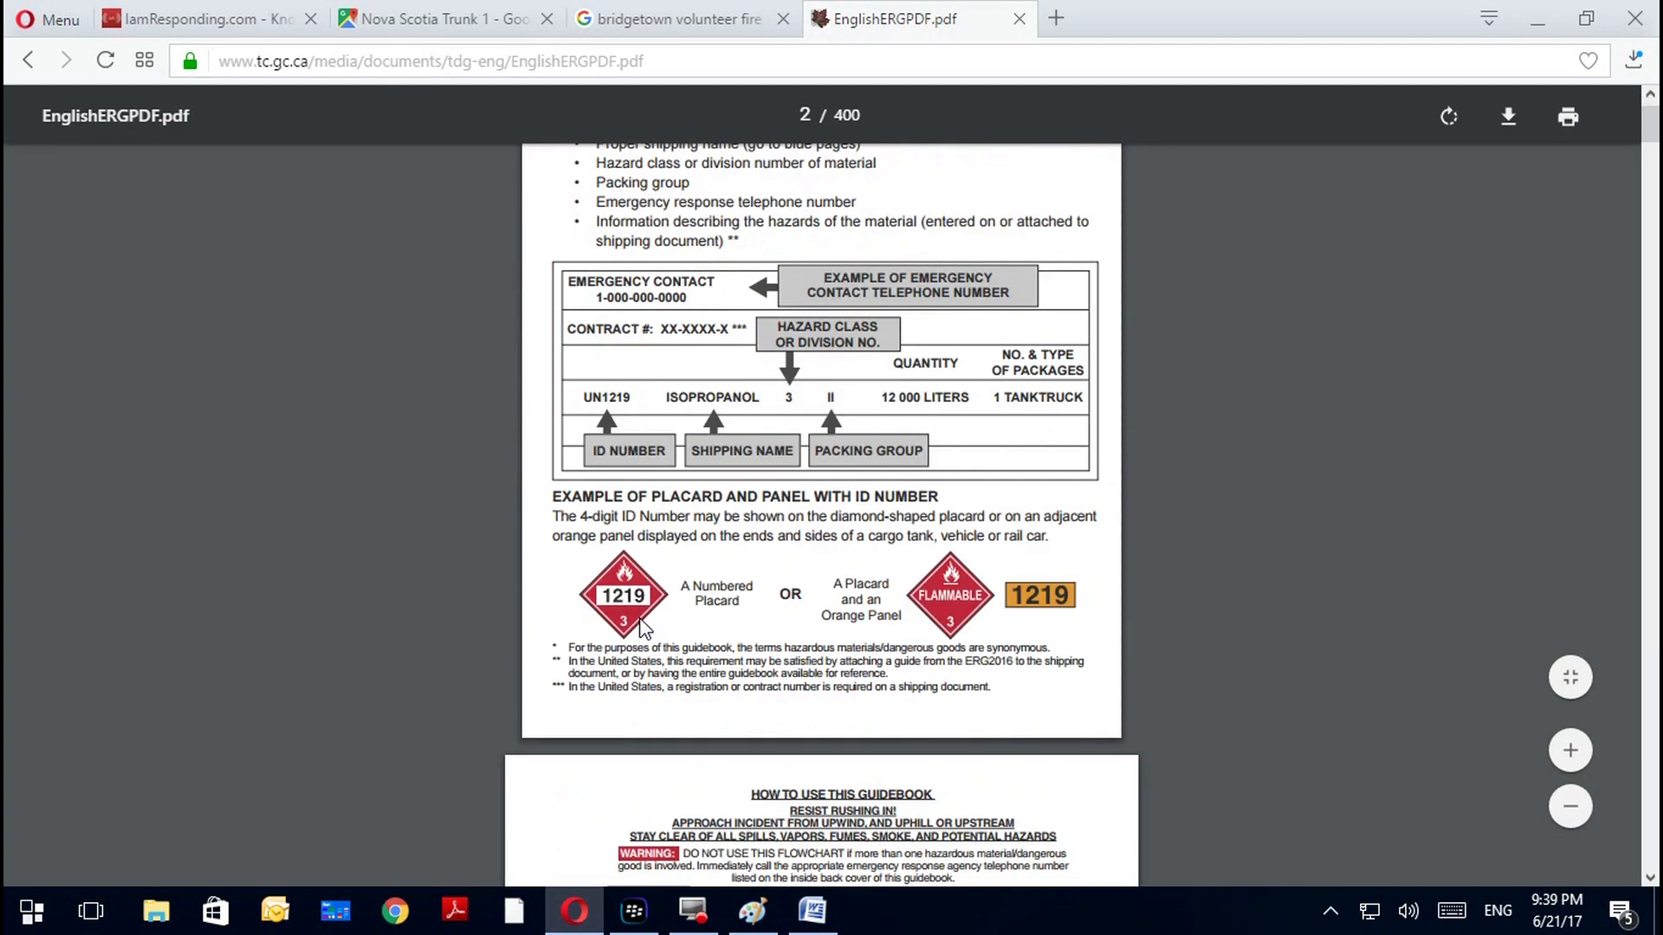
scroll(641, 626, "down", 15)
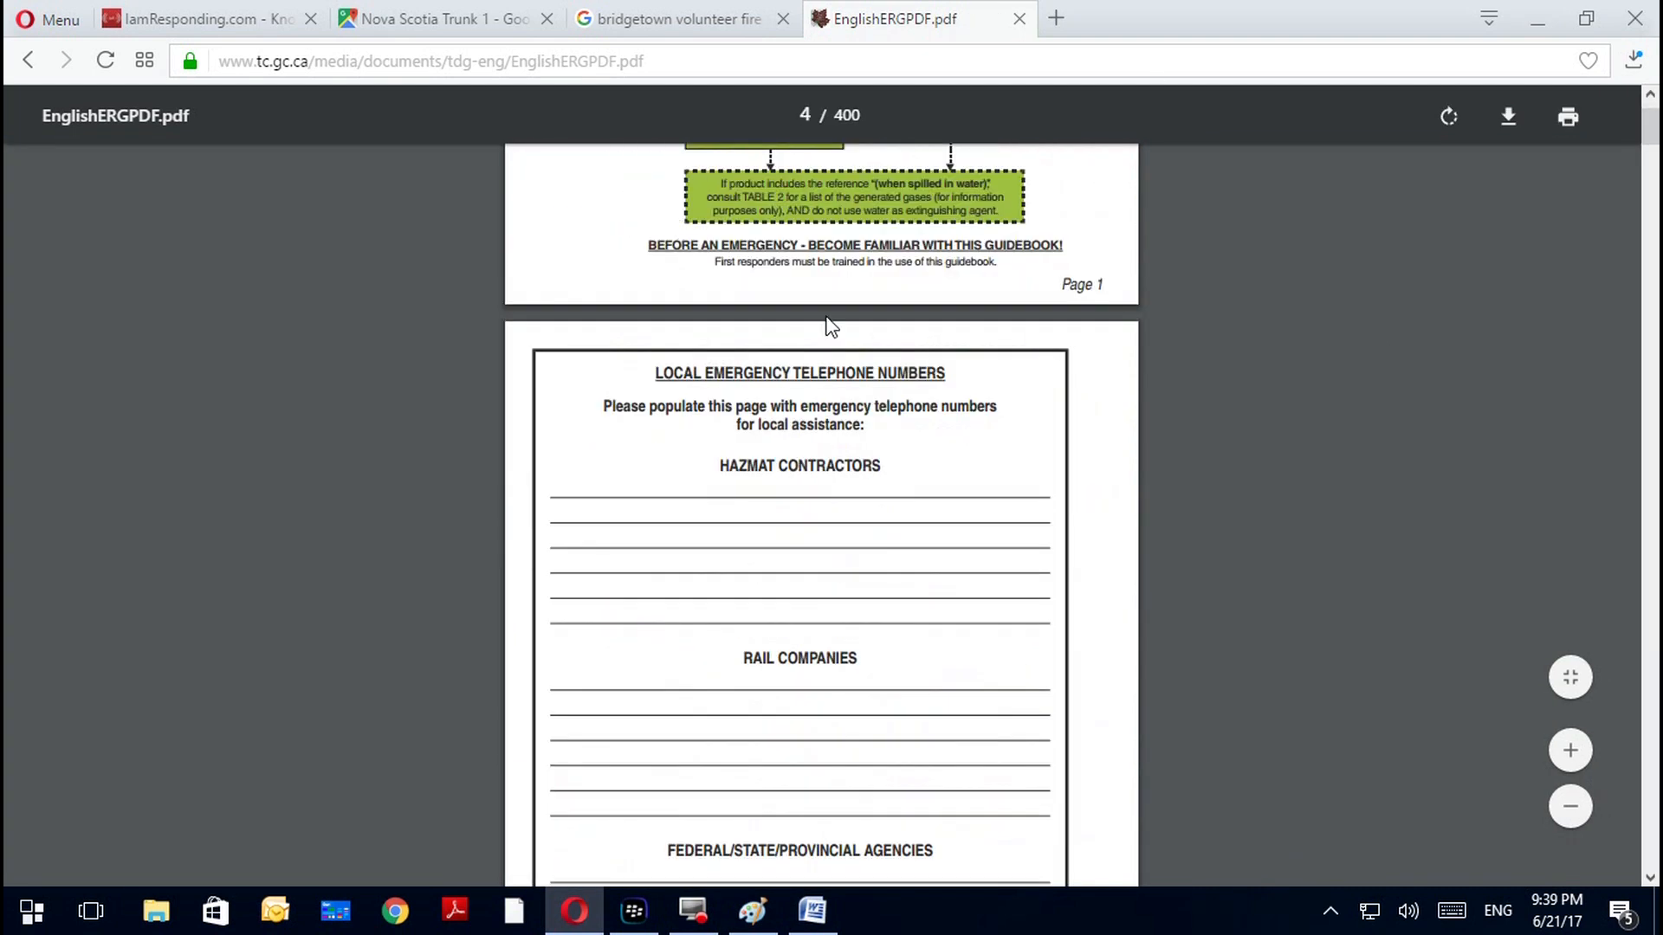
scroll(916, 491, "down", 4)
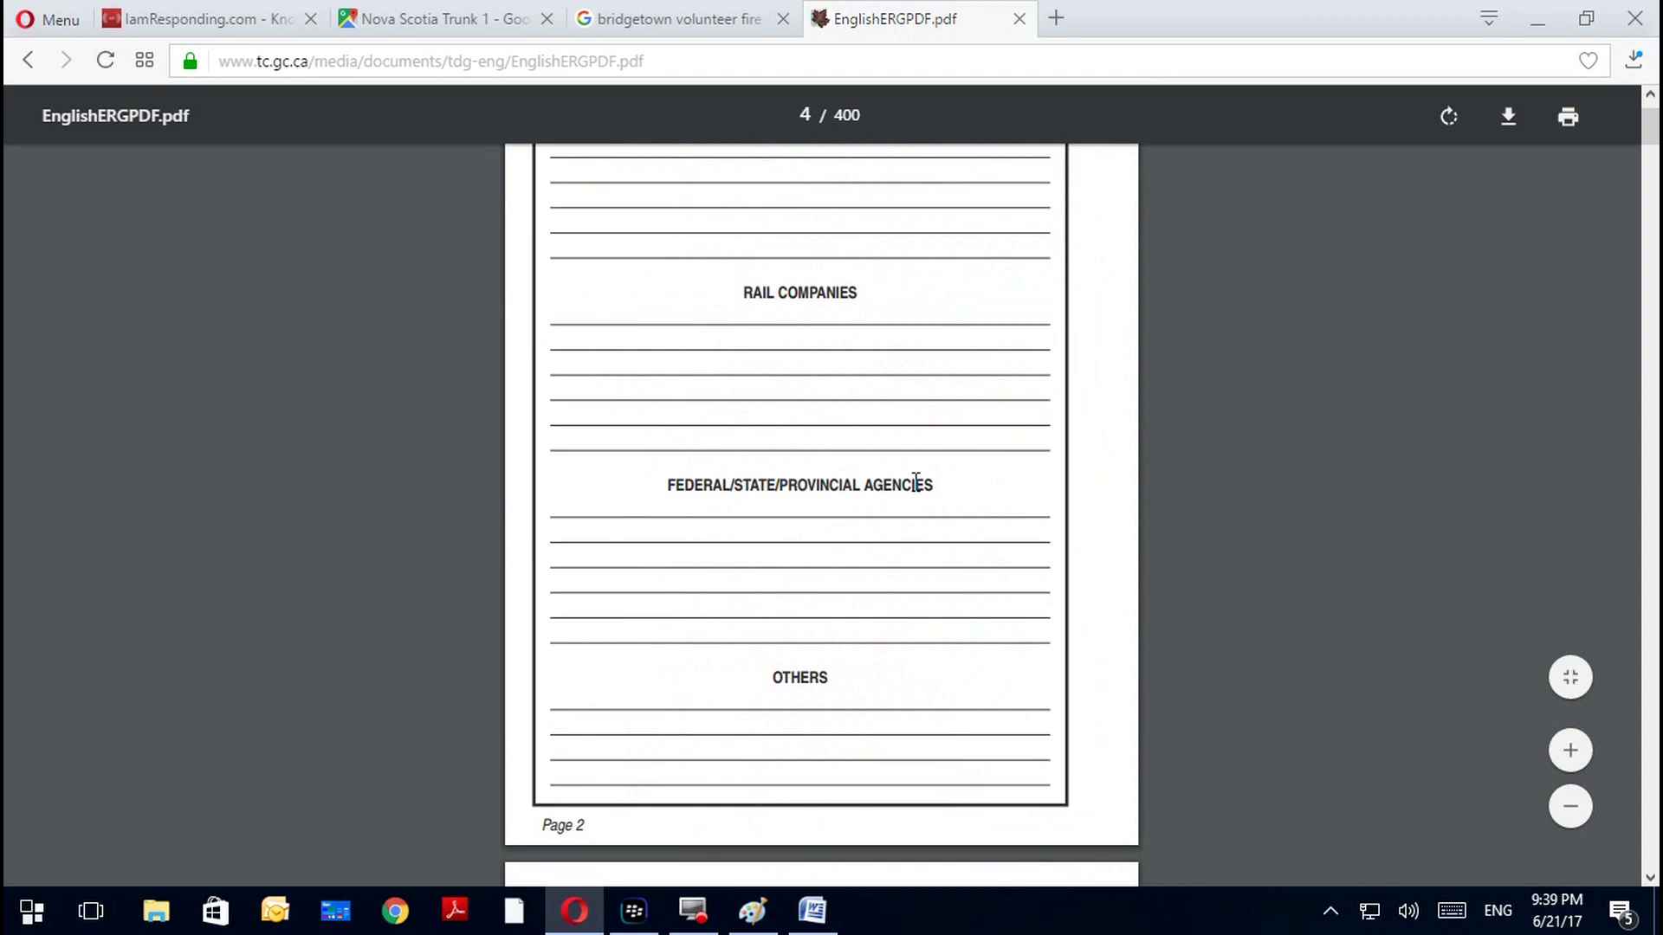
key("ctrl+f")
type("propane")
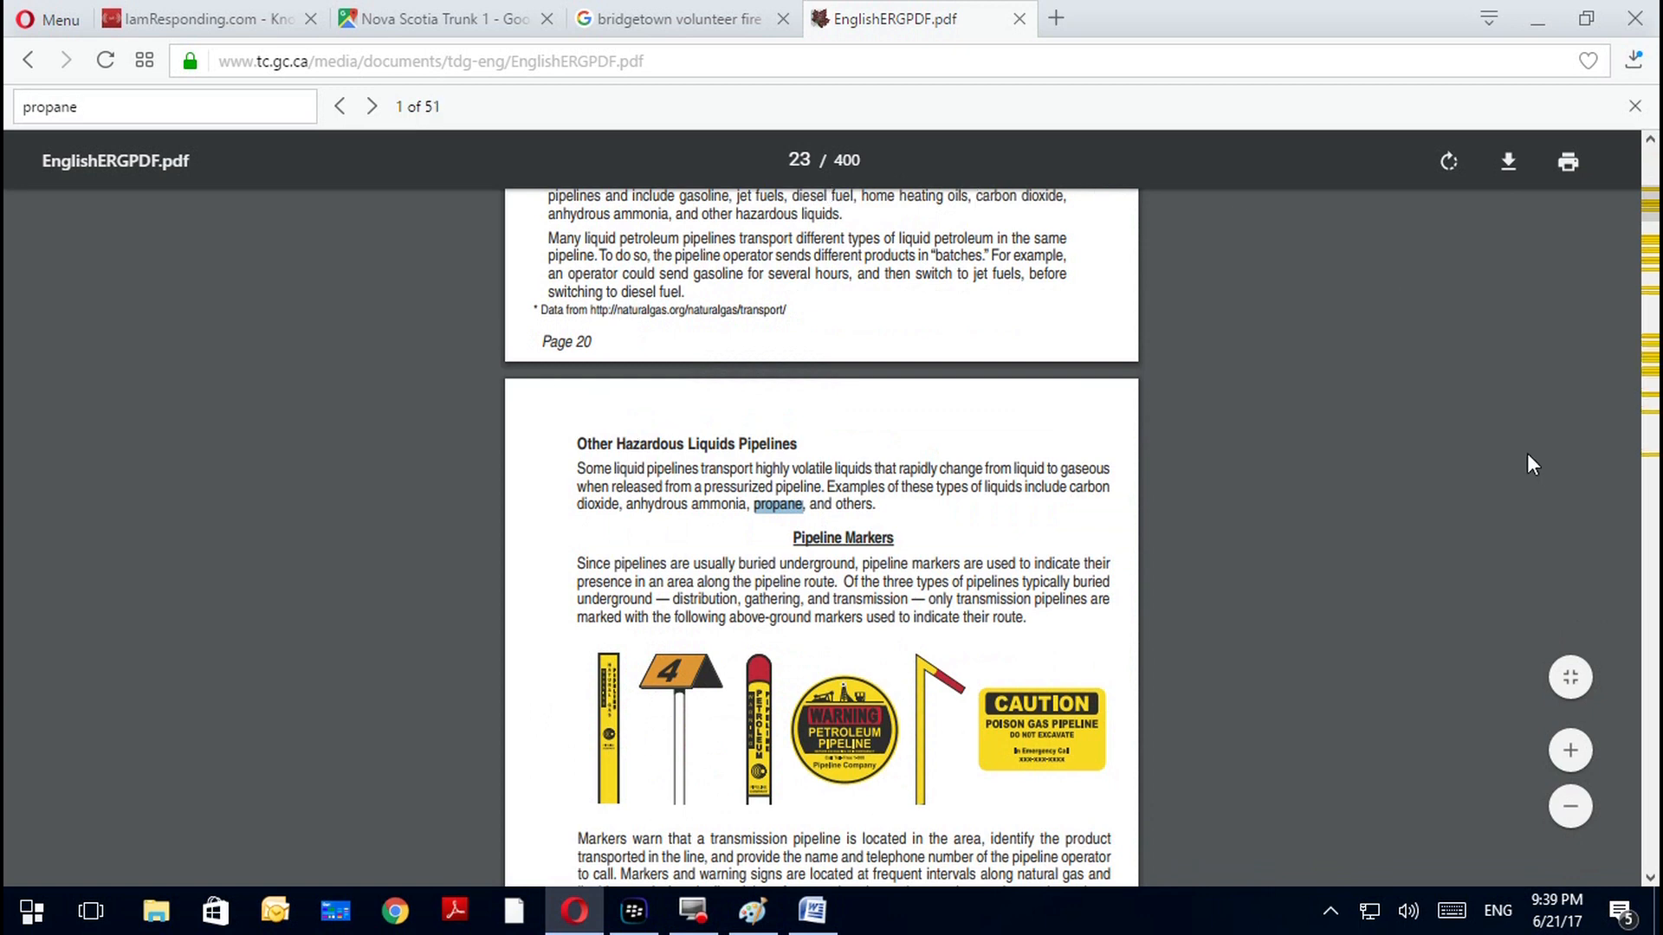
left_click(372, 106)
left_click(376, 105)
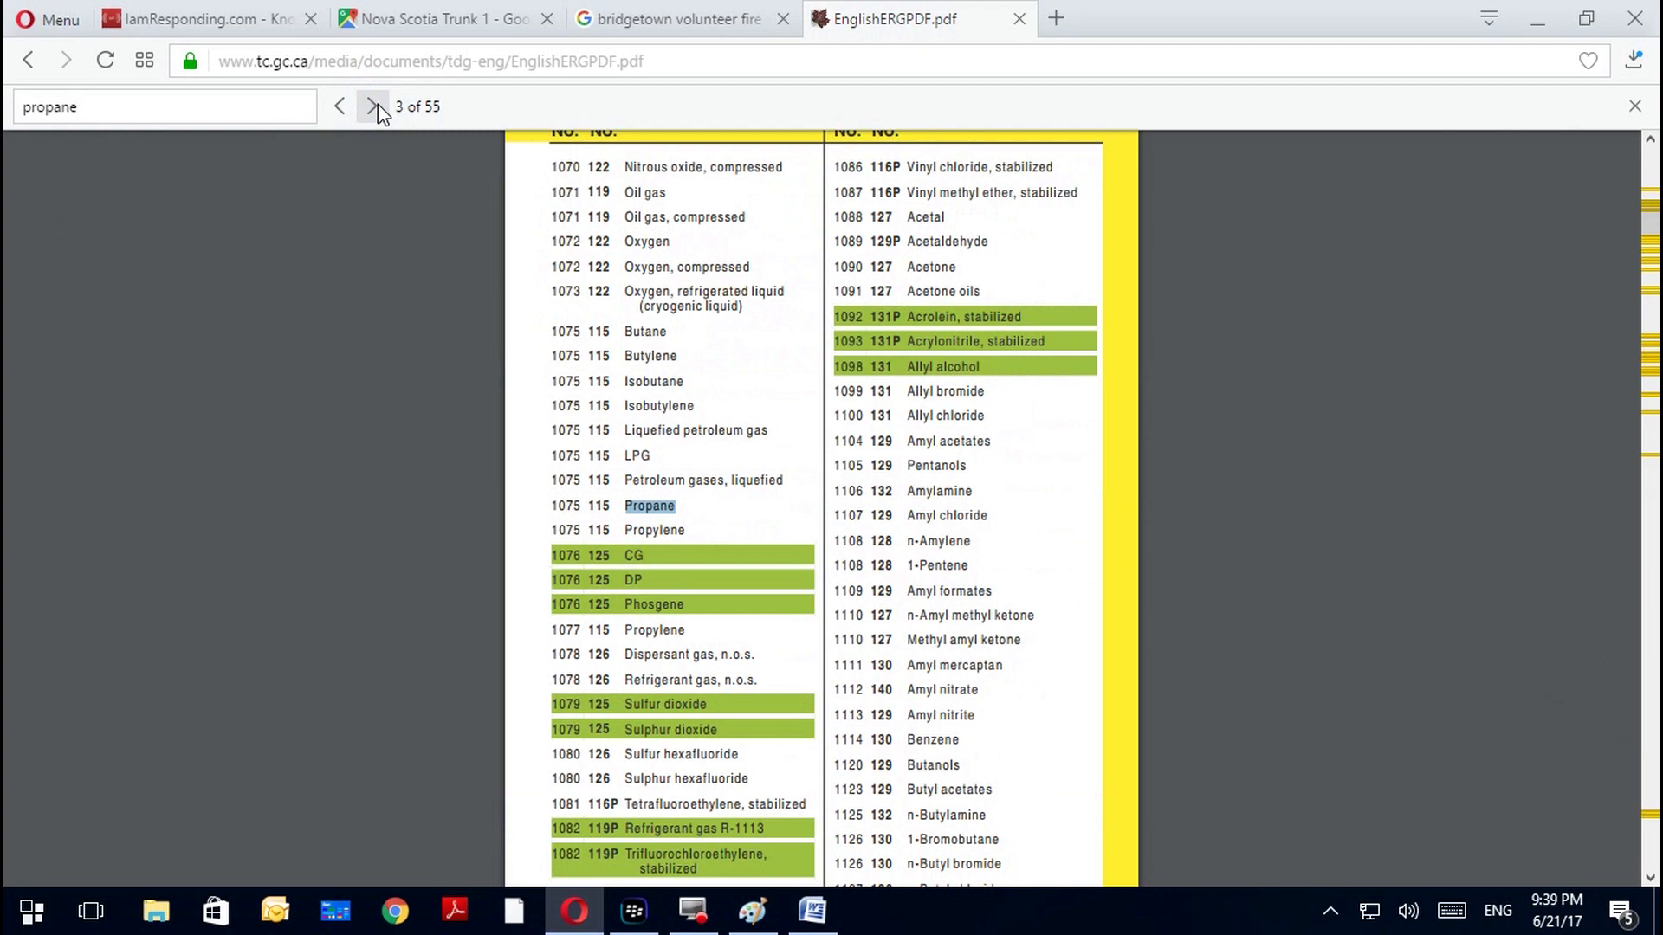
left_click(374, 106)
left_click(374, 106)
left_click(374, 105)
left_click(374, 106)
left_click(374, 106)
left_click(374, 105)
left_click(374, 106)
left_click(374, 106)
left_click(374, 105)
left_click(374, 106)
left_click(374, 105)
left_click(374, 106)
left_click(374, 105)
left_click(374, 106)
Search the guidebook for ID number "1075" and step through the matches to the orange Guide 115 page
left_click(167, 108)
double_click(167, 108)
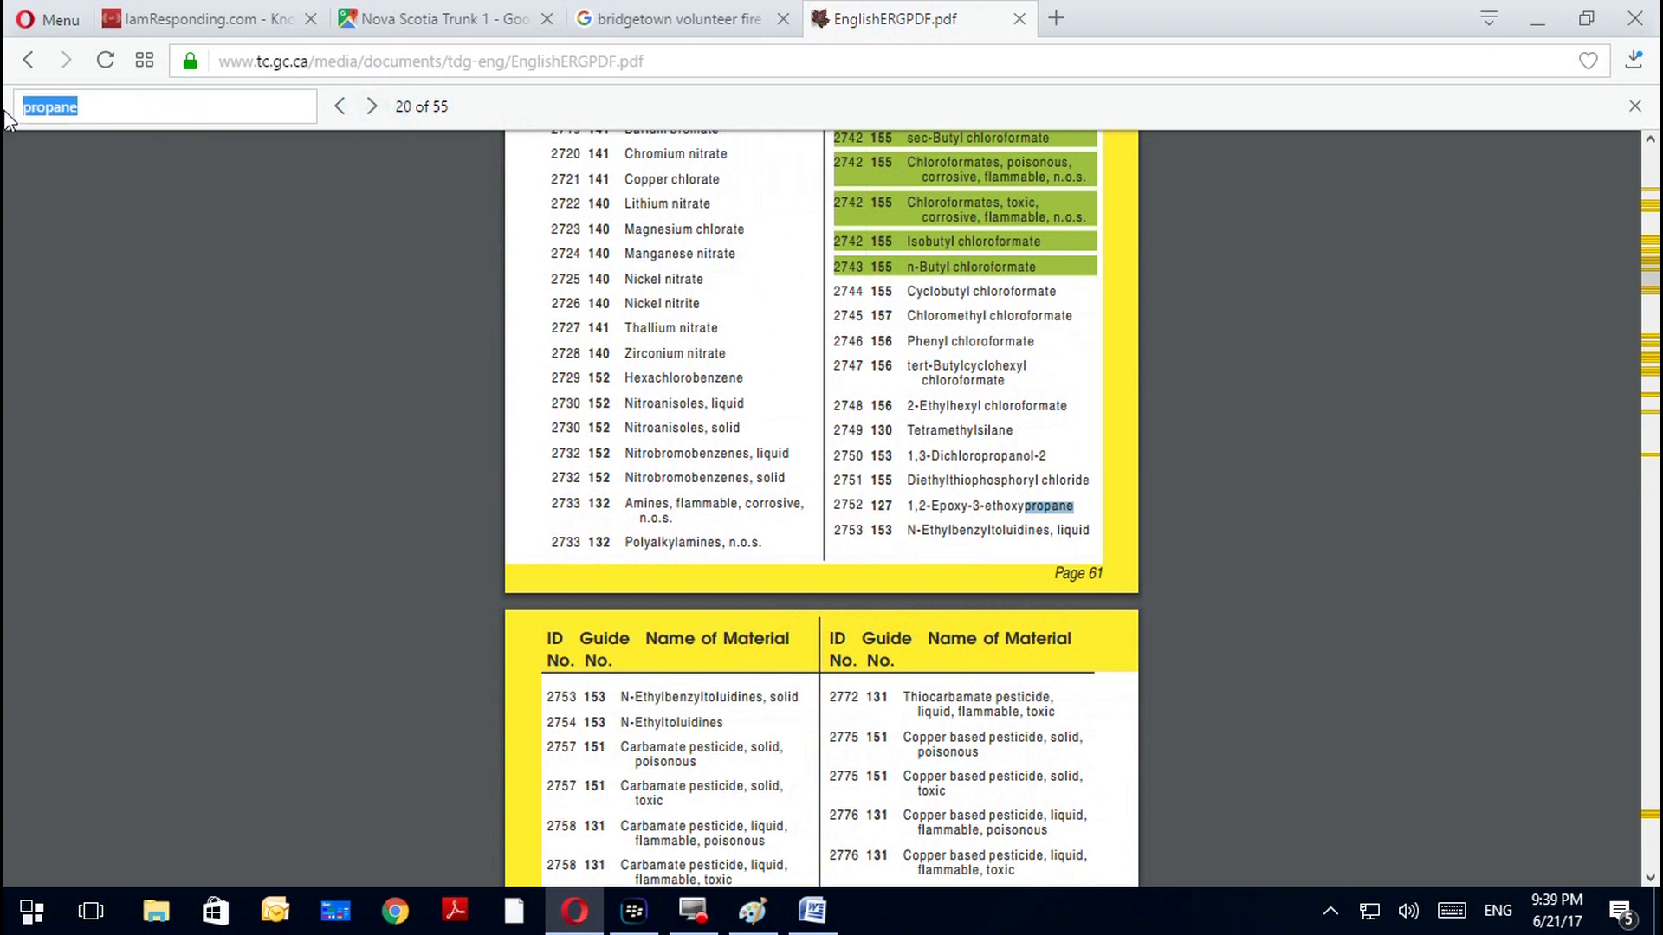
type("1075")
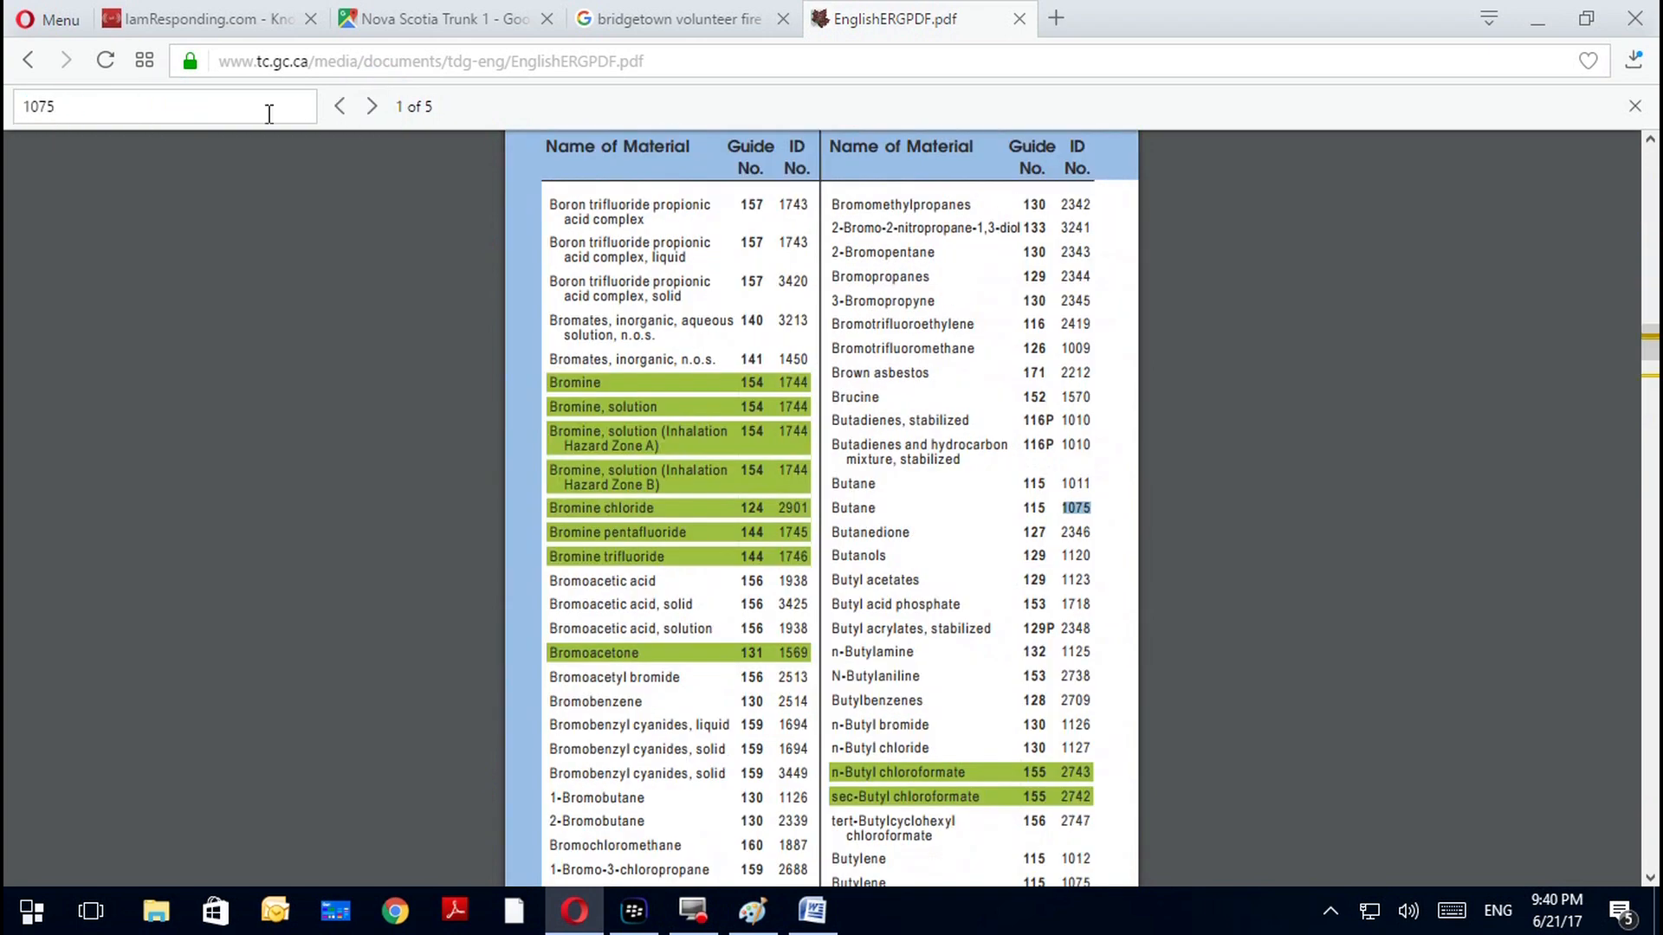
left_click(362, 106)
left_click(365, 108)
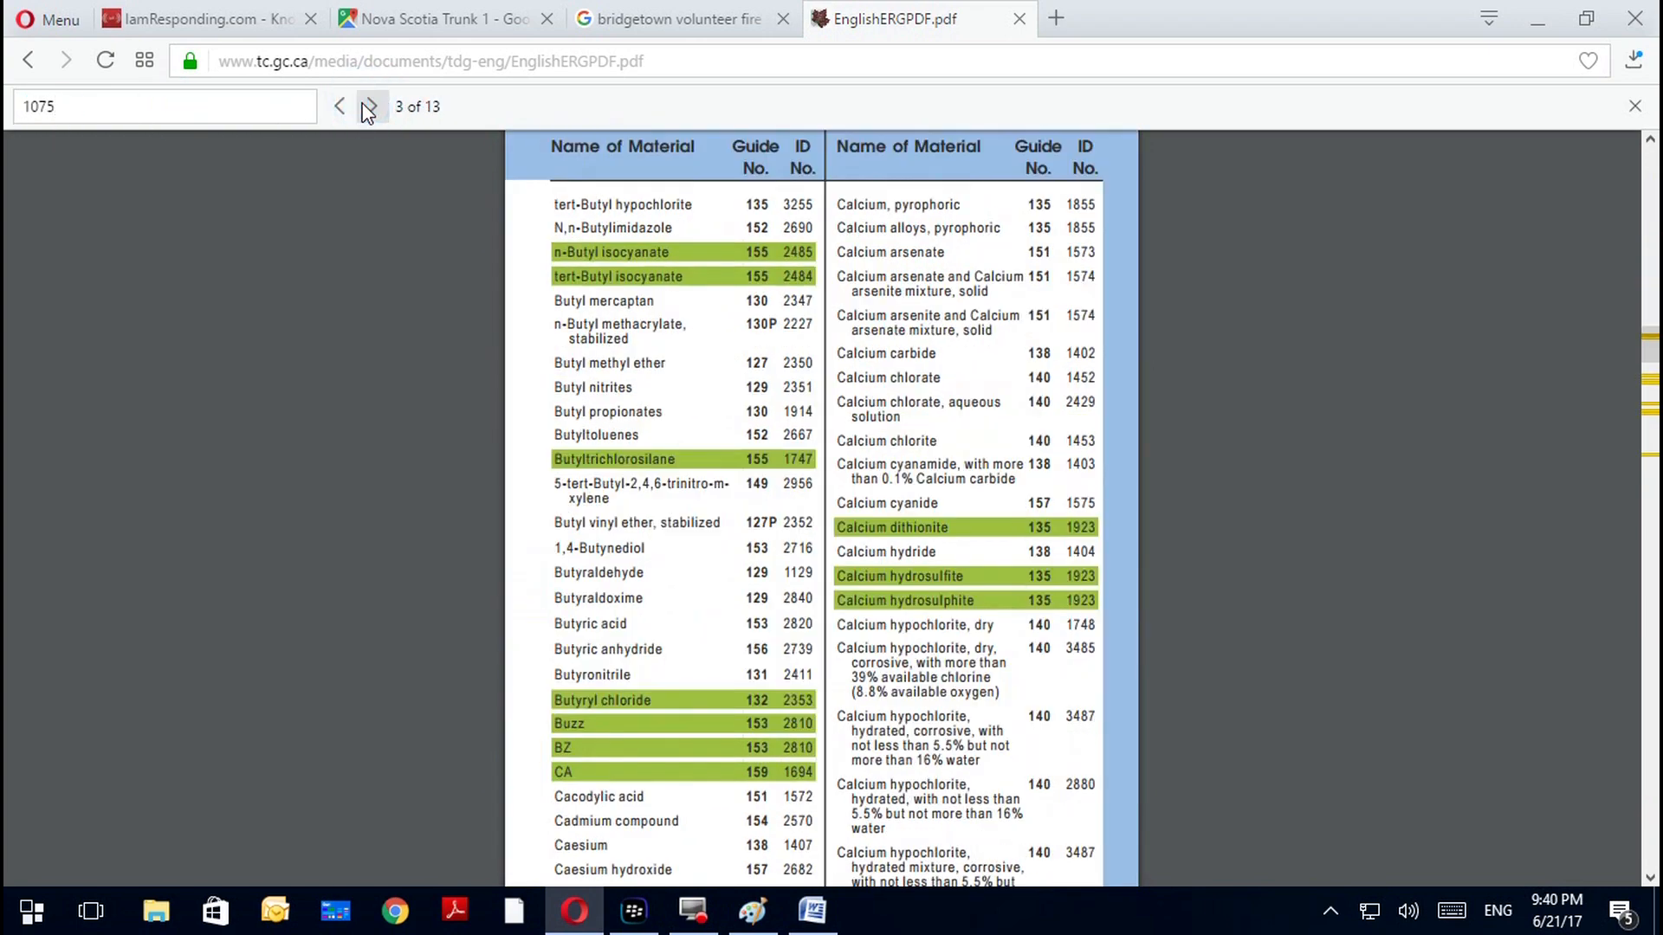
left_click(364, 107)
left_click(365, 107)
left_click(365, 107)
left_click(364, 107)
left_click(365, 108)
left_click(364, 107)
left_click(364, 108)
left_click(365, 108)
left_click(365, 108)
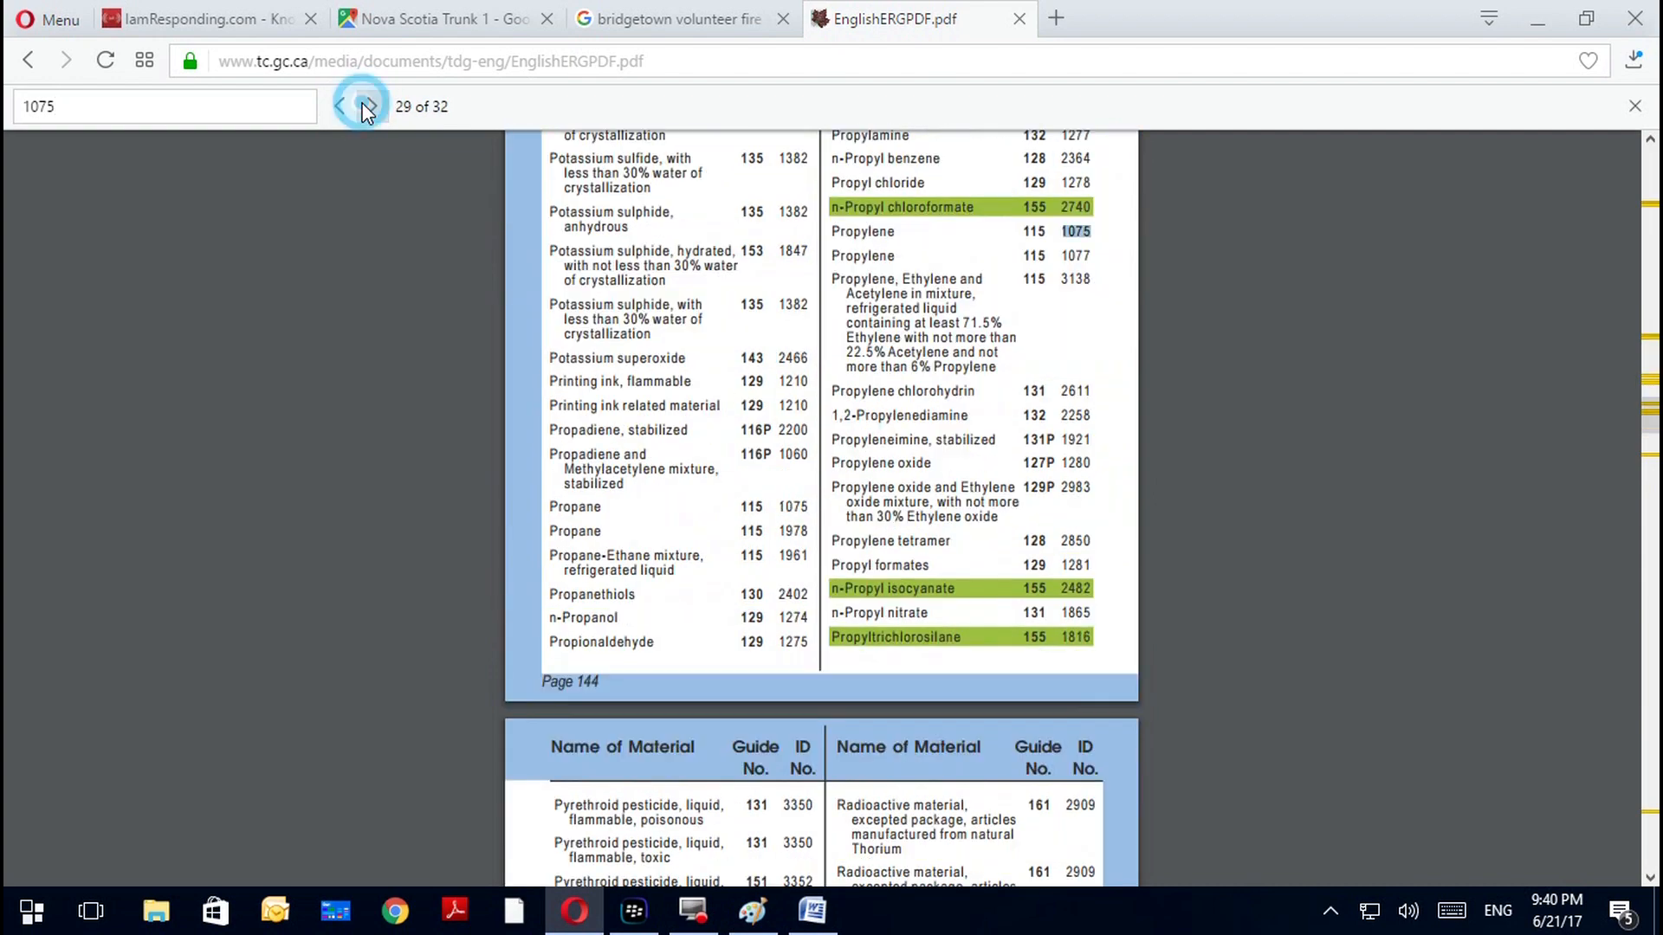
left_click(364, 108)
left_click(365, 107)
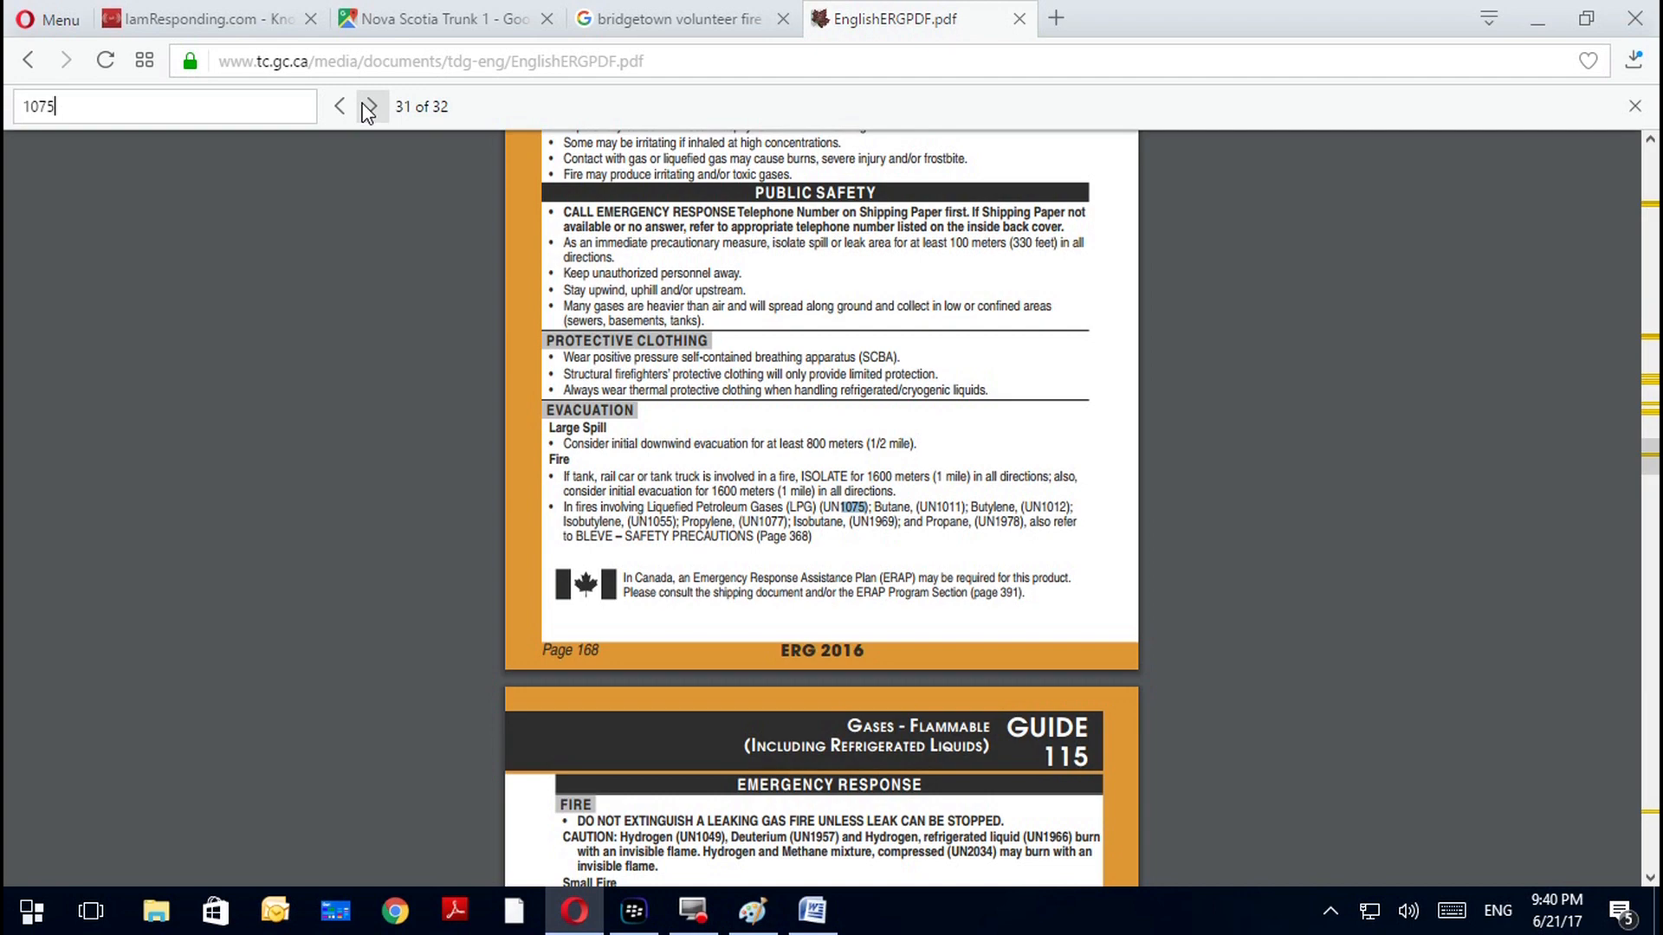
scroll(589, 537, "up", 6)
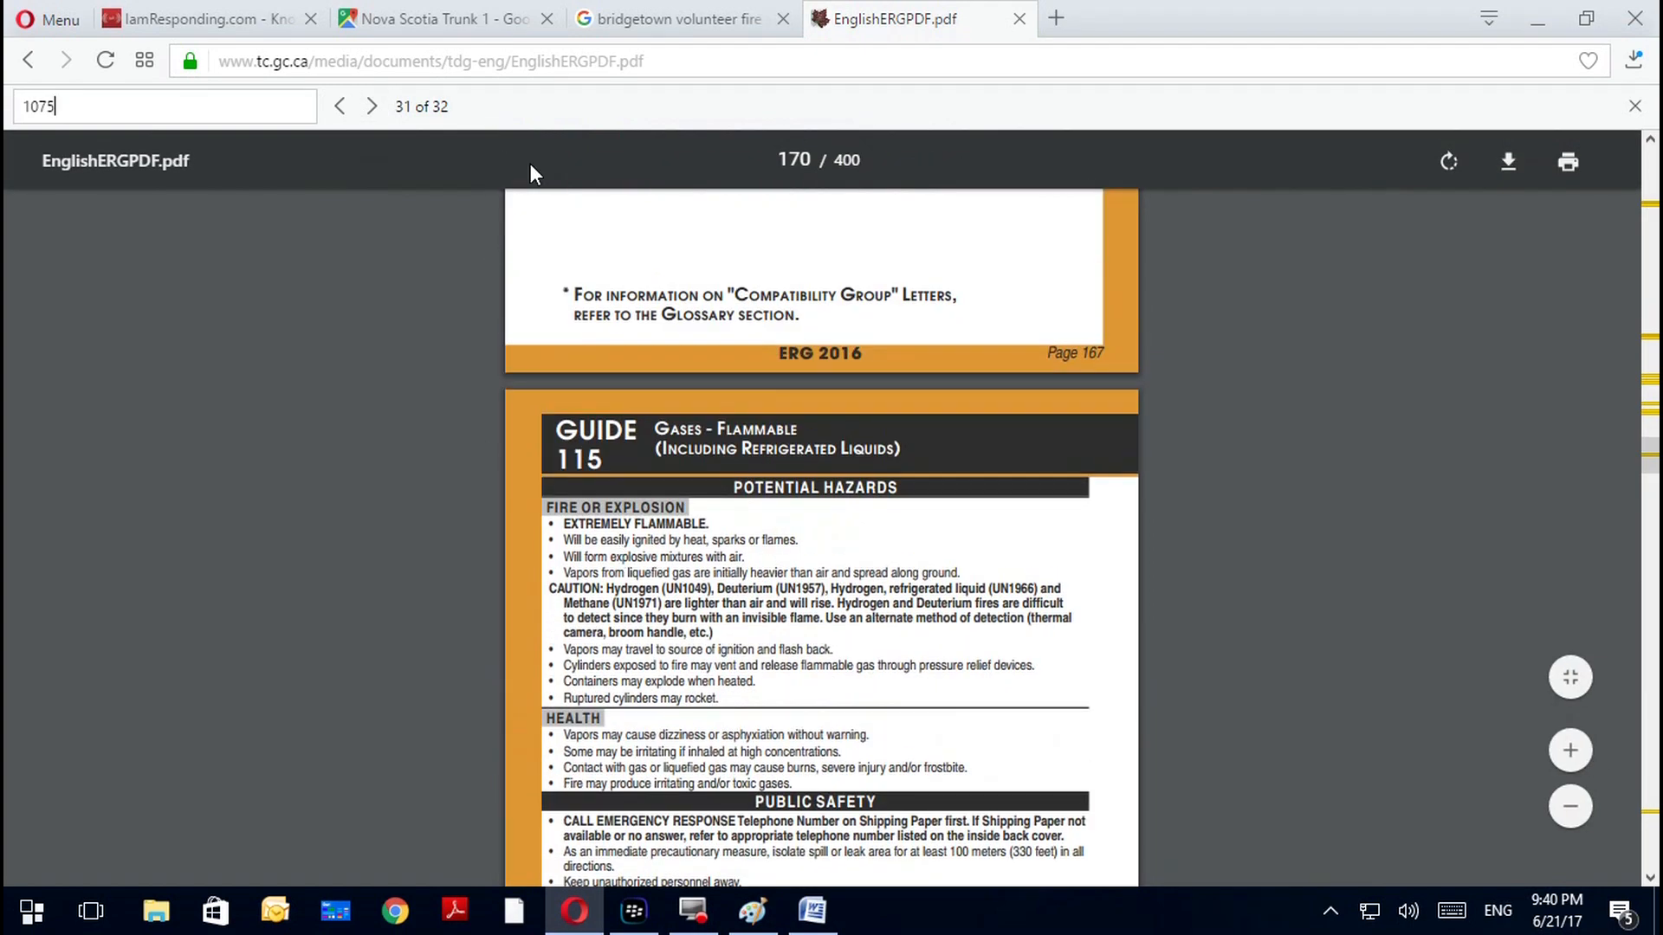
Go back to the propane entry in the blue index to check its guide number, and return to the Guide 115 page
left_click(342, 107)
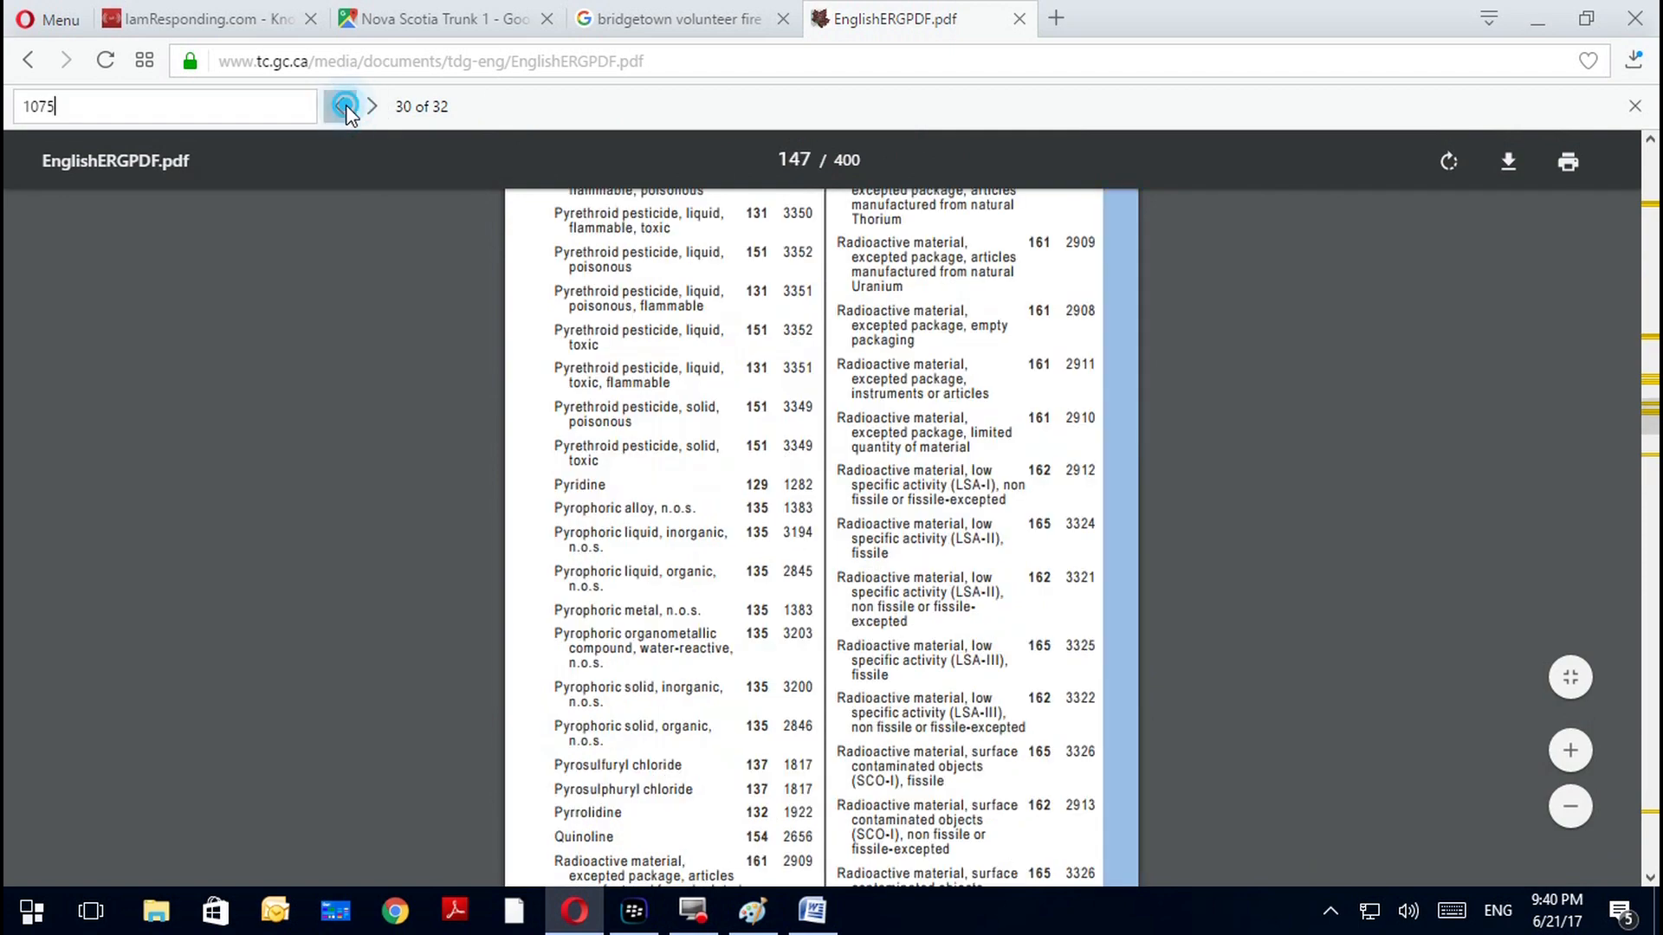
left_click(343, 106)
left_click(343, 106)
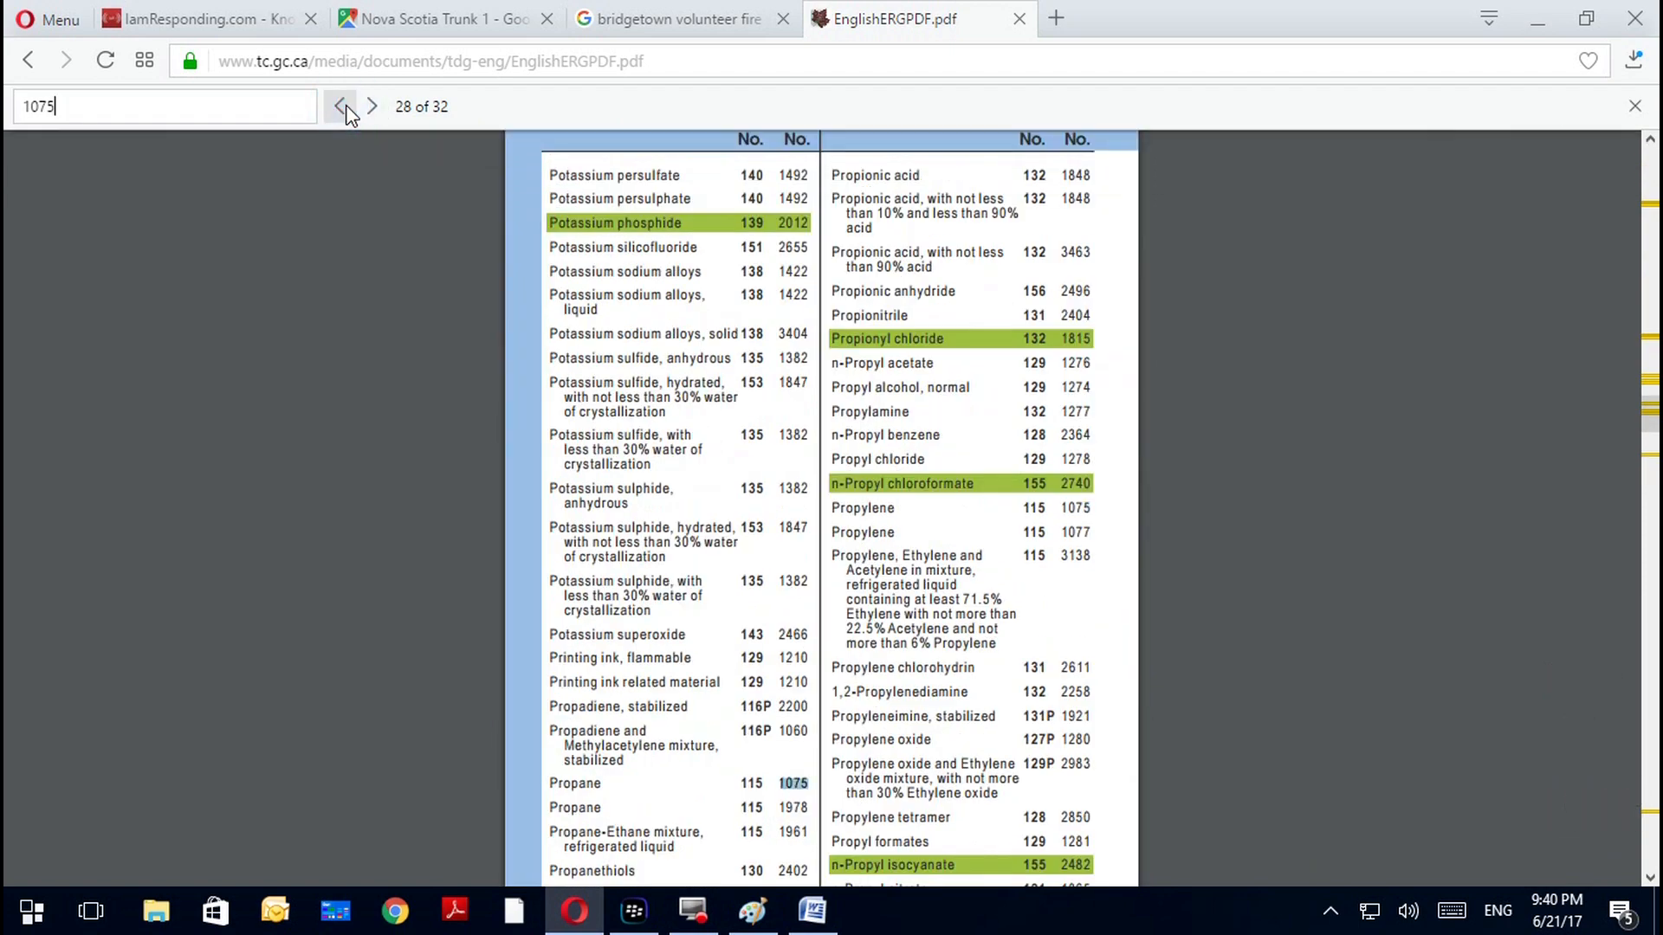
left_click(373, 107)
left_click(373, 107)
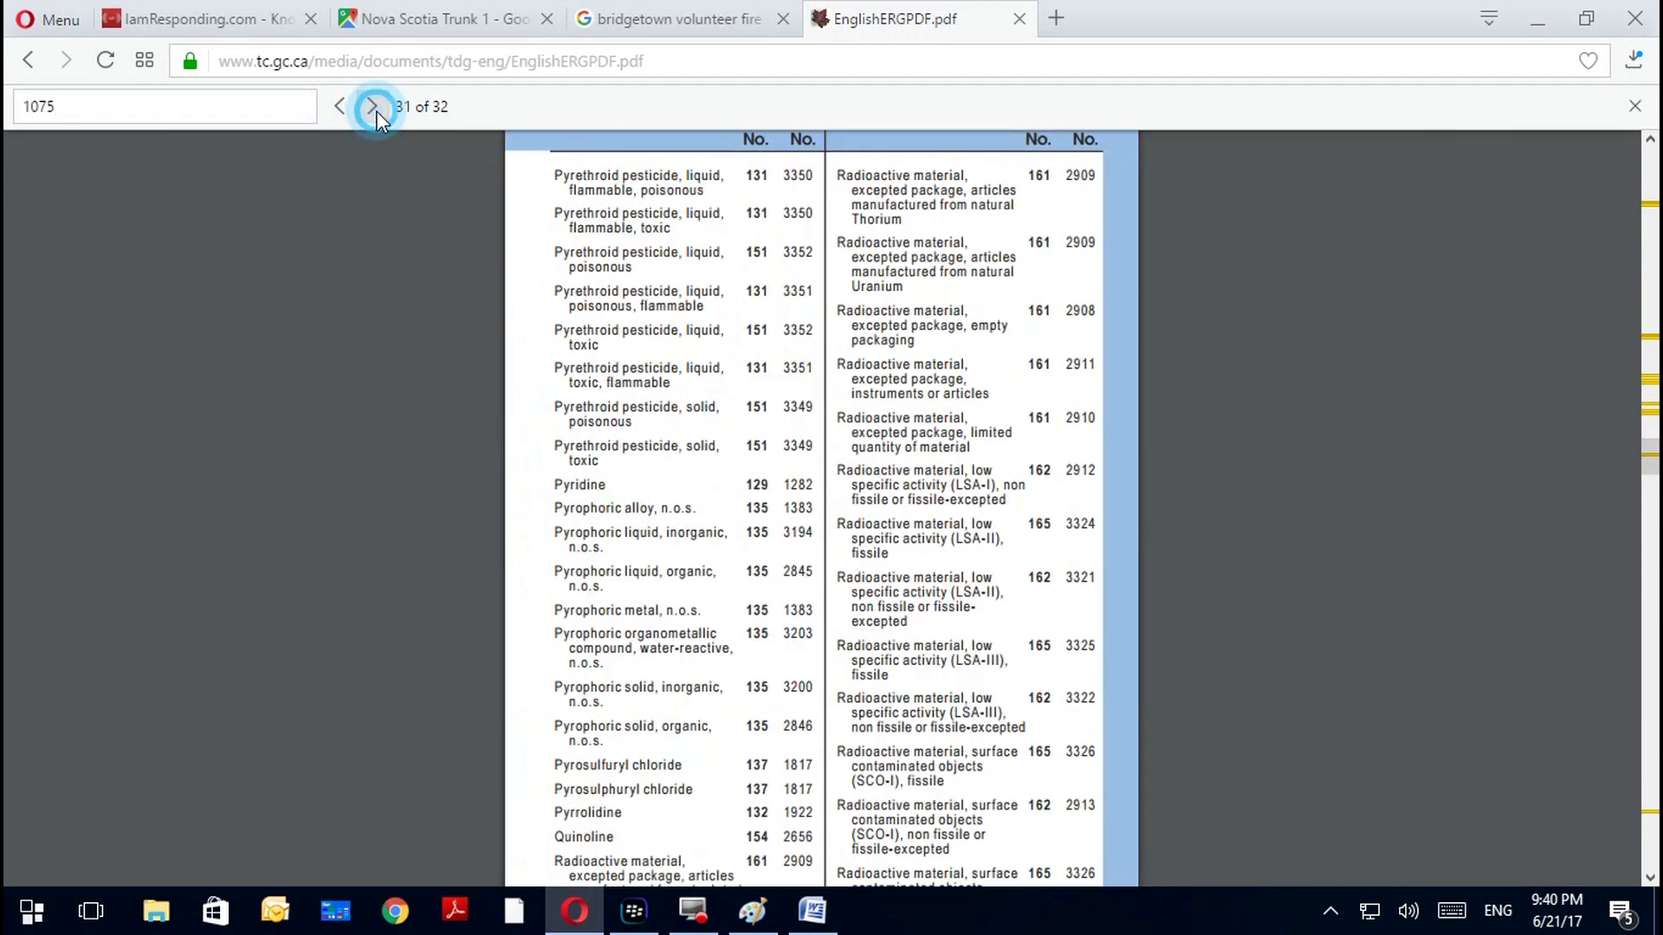
left_click(373, 106)
left_click(373, 107)
left_click(340, 106)
scroll(591, 316, "down", 5)
scroll(563, 481, "down", 2)
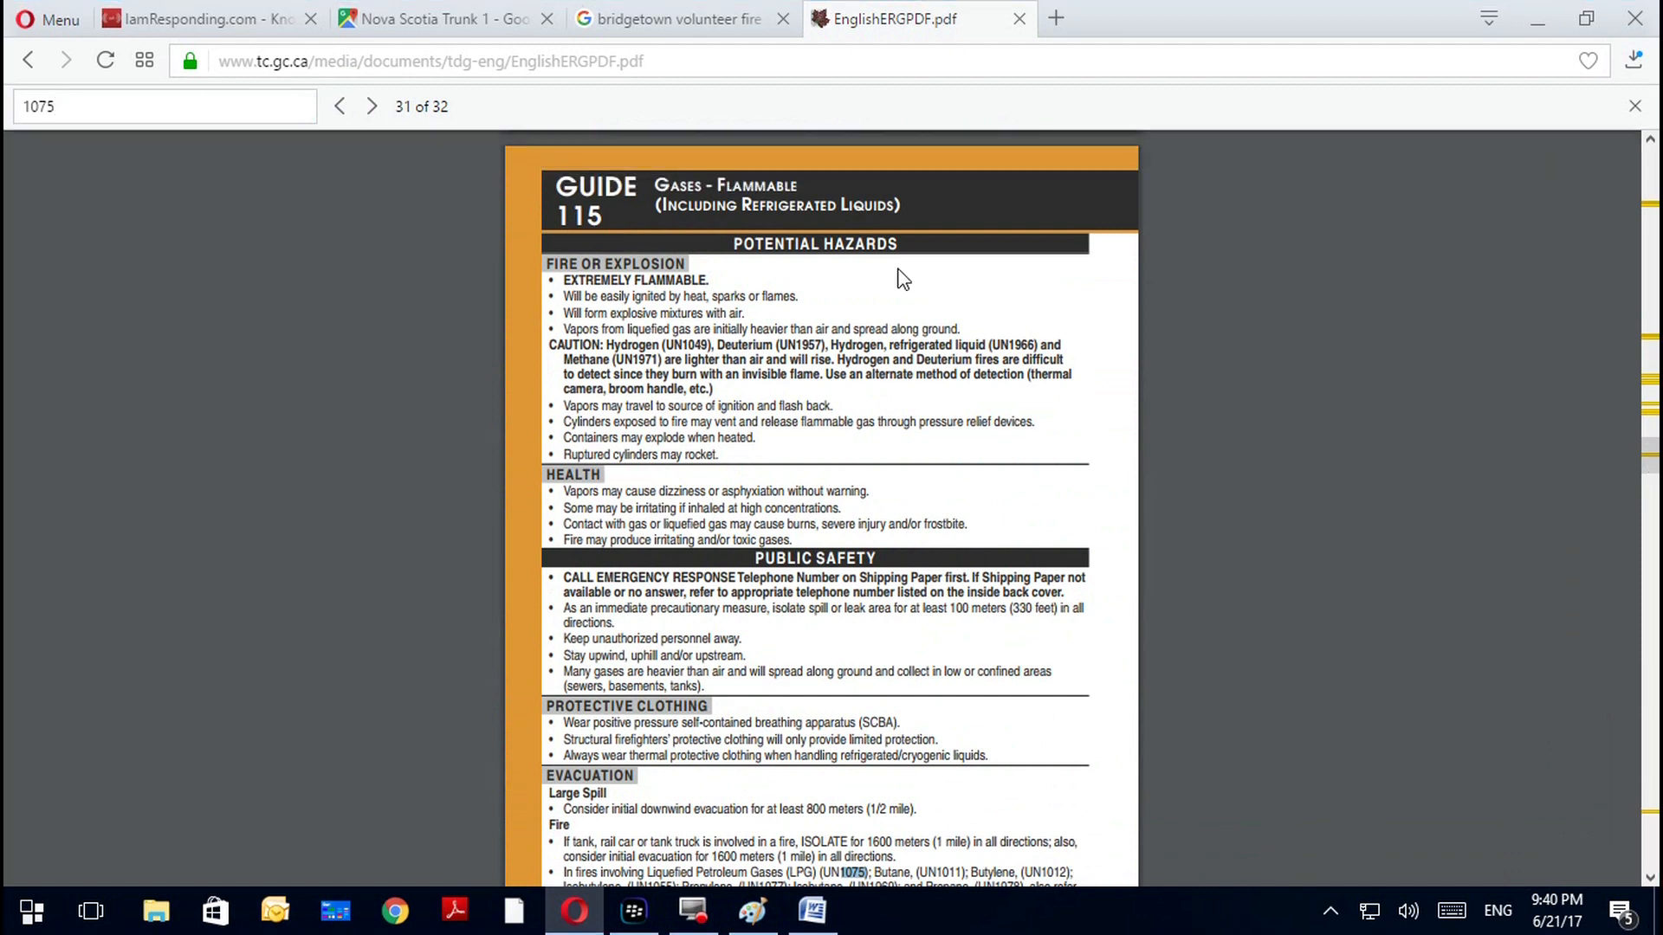
scroll(863, 465, "up", 1)
scroll(863, 465, "down", 1)
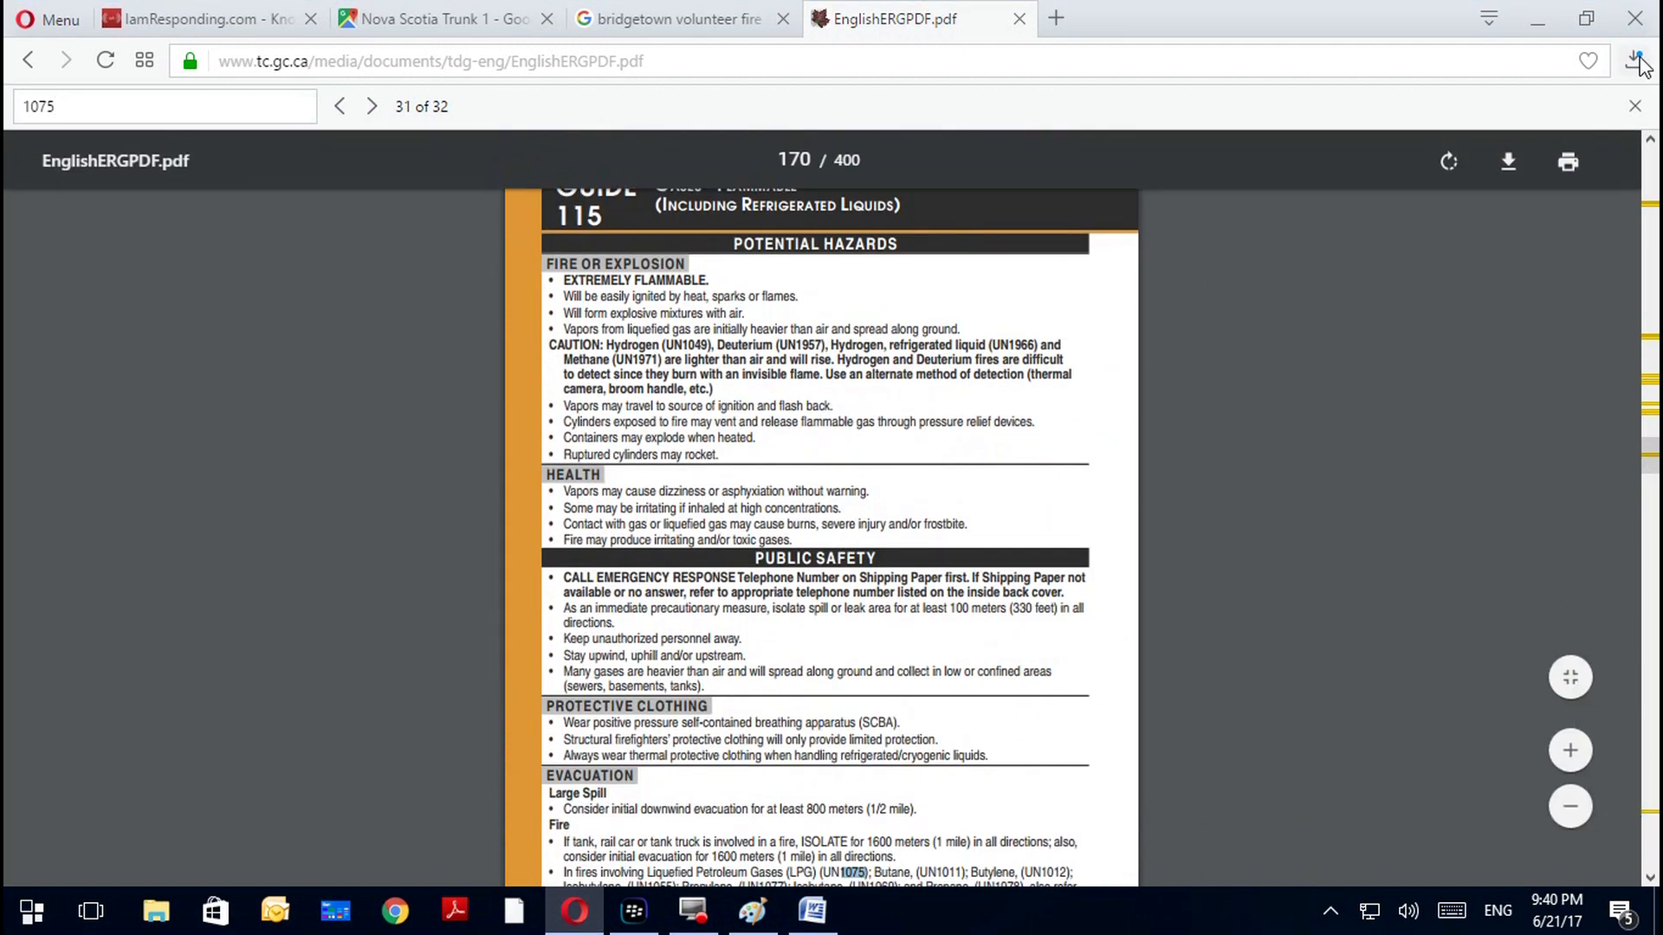
Fit the whole Guide 115 page on screen and paste a screen capture of it into Paint
left_click(50, 19)
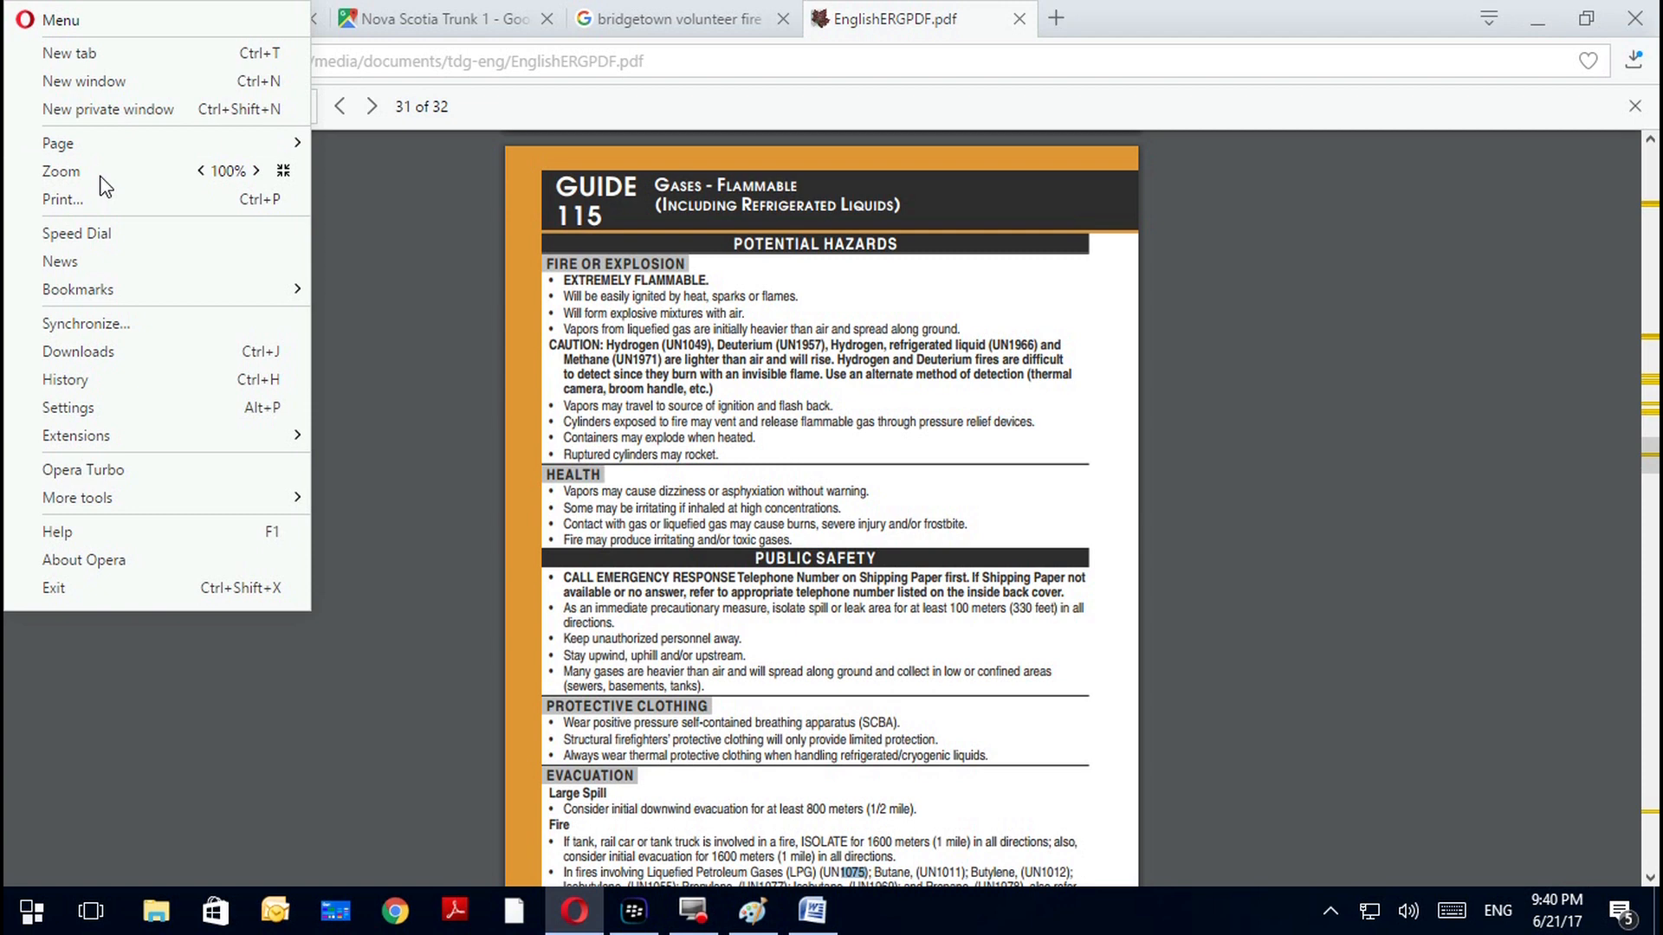
left_click(281, 170)
left_click(201, 171)
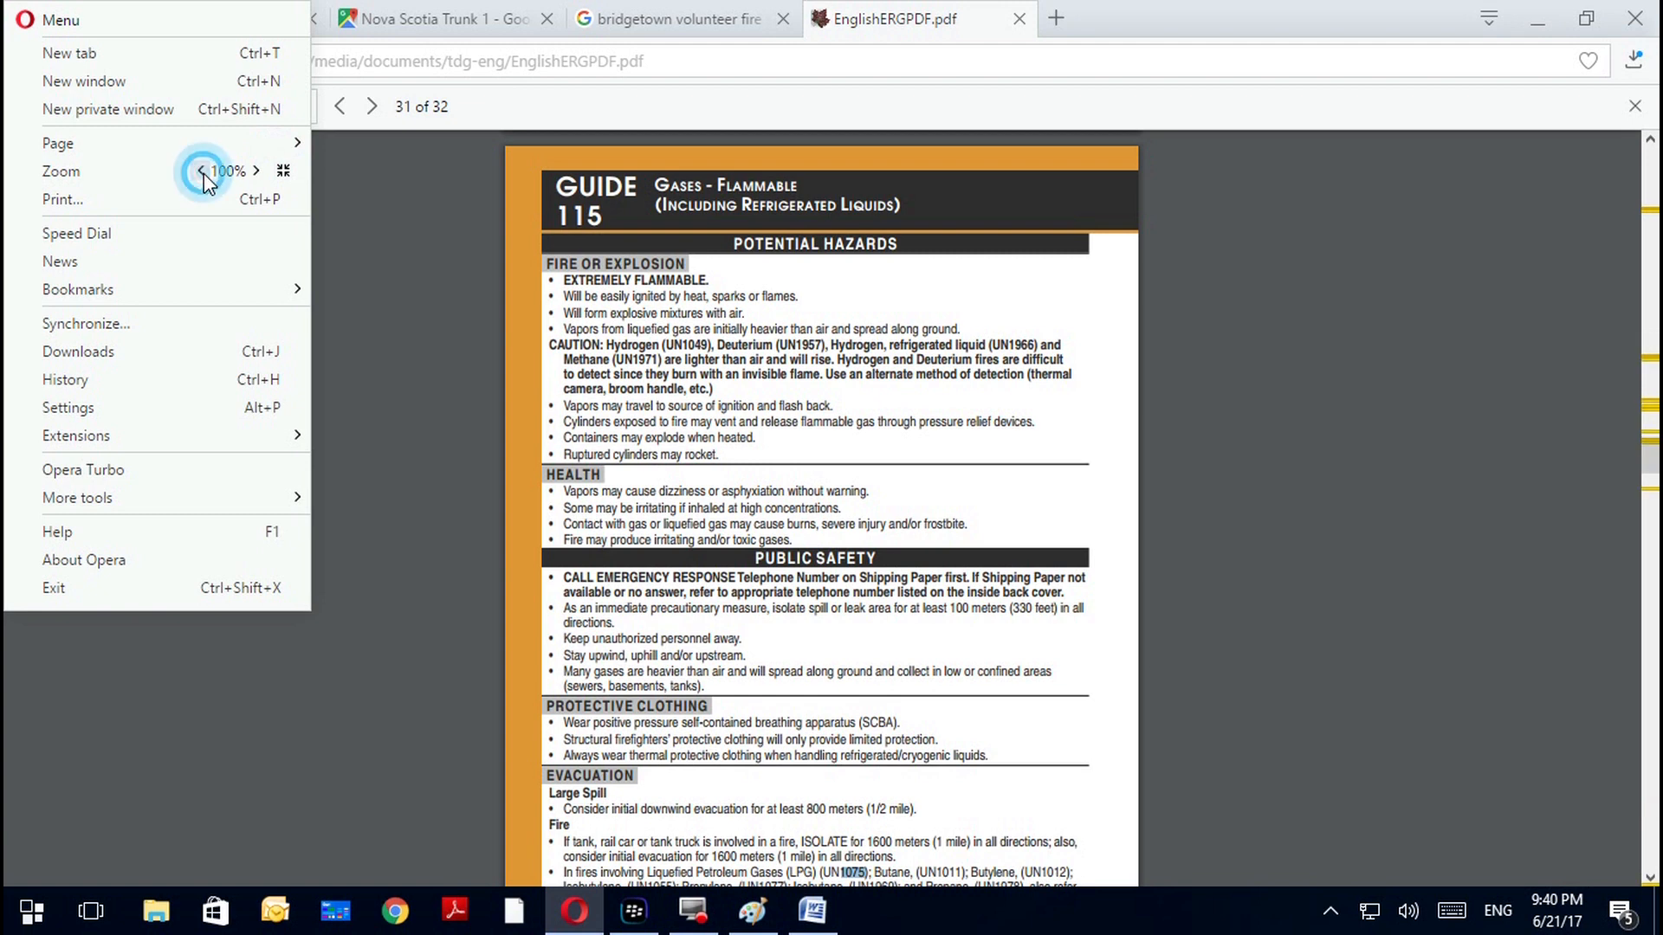
left_click(201, 171)
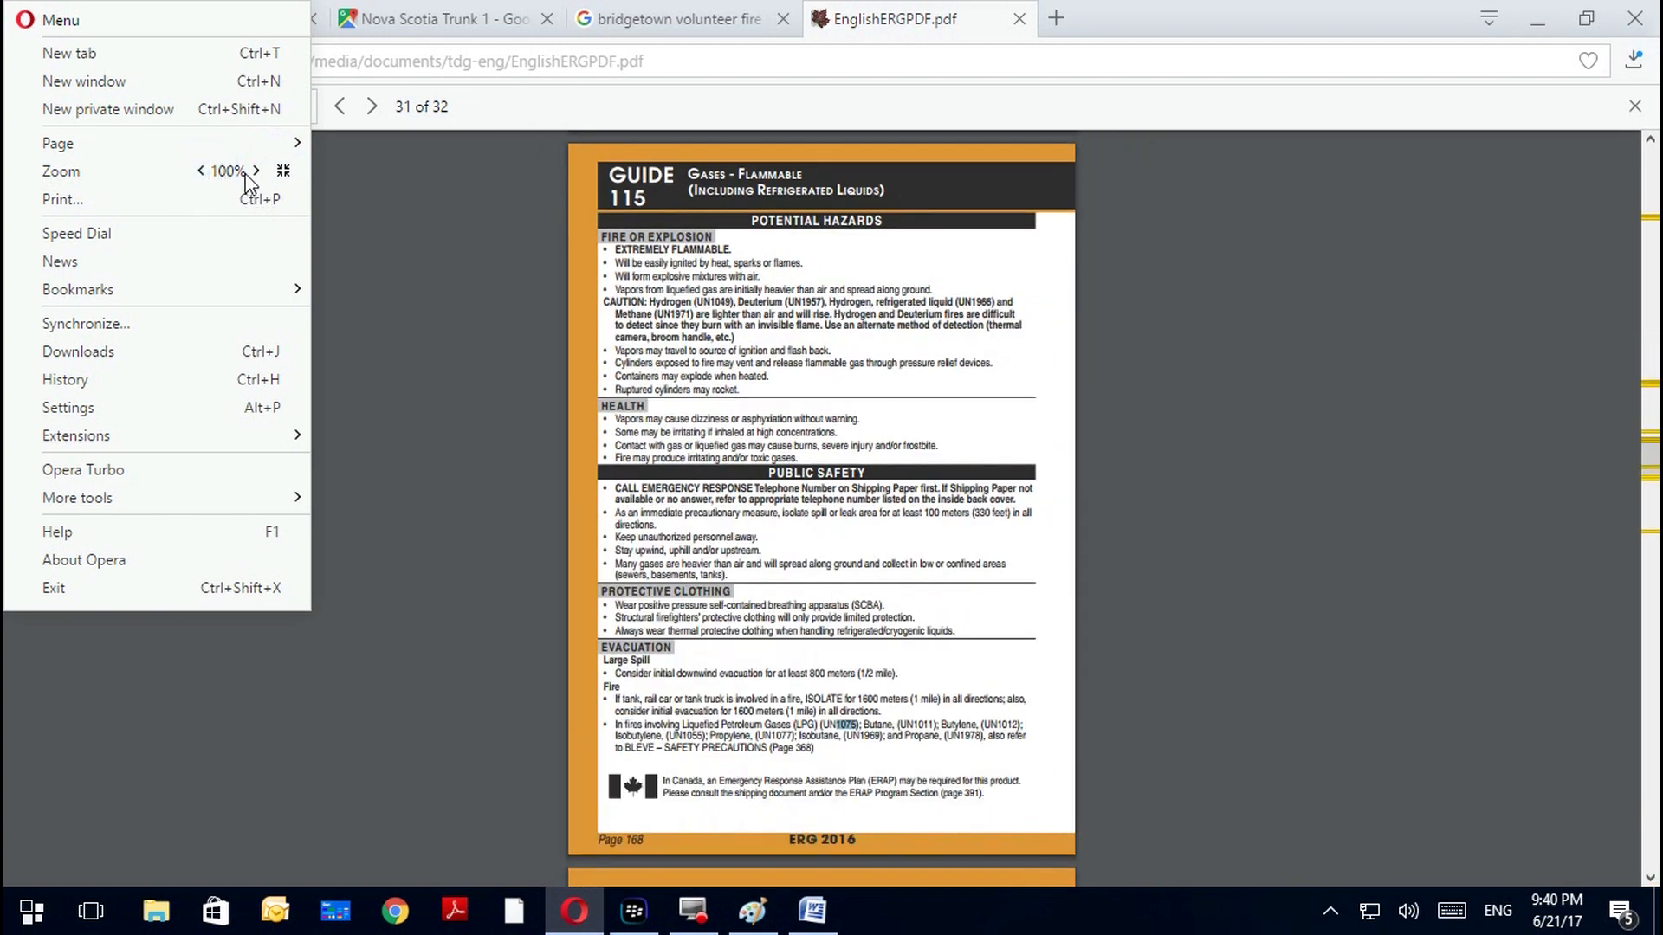
left_click(724, 582)
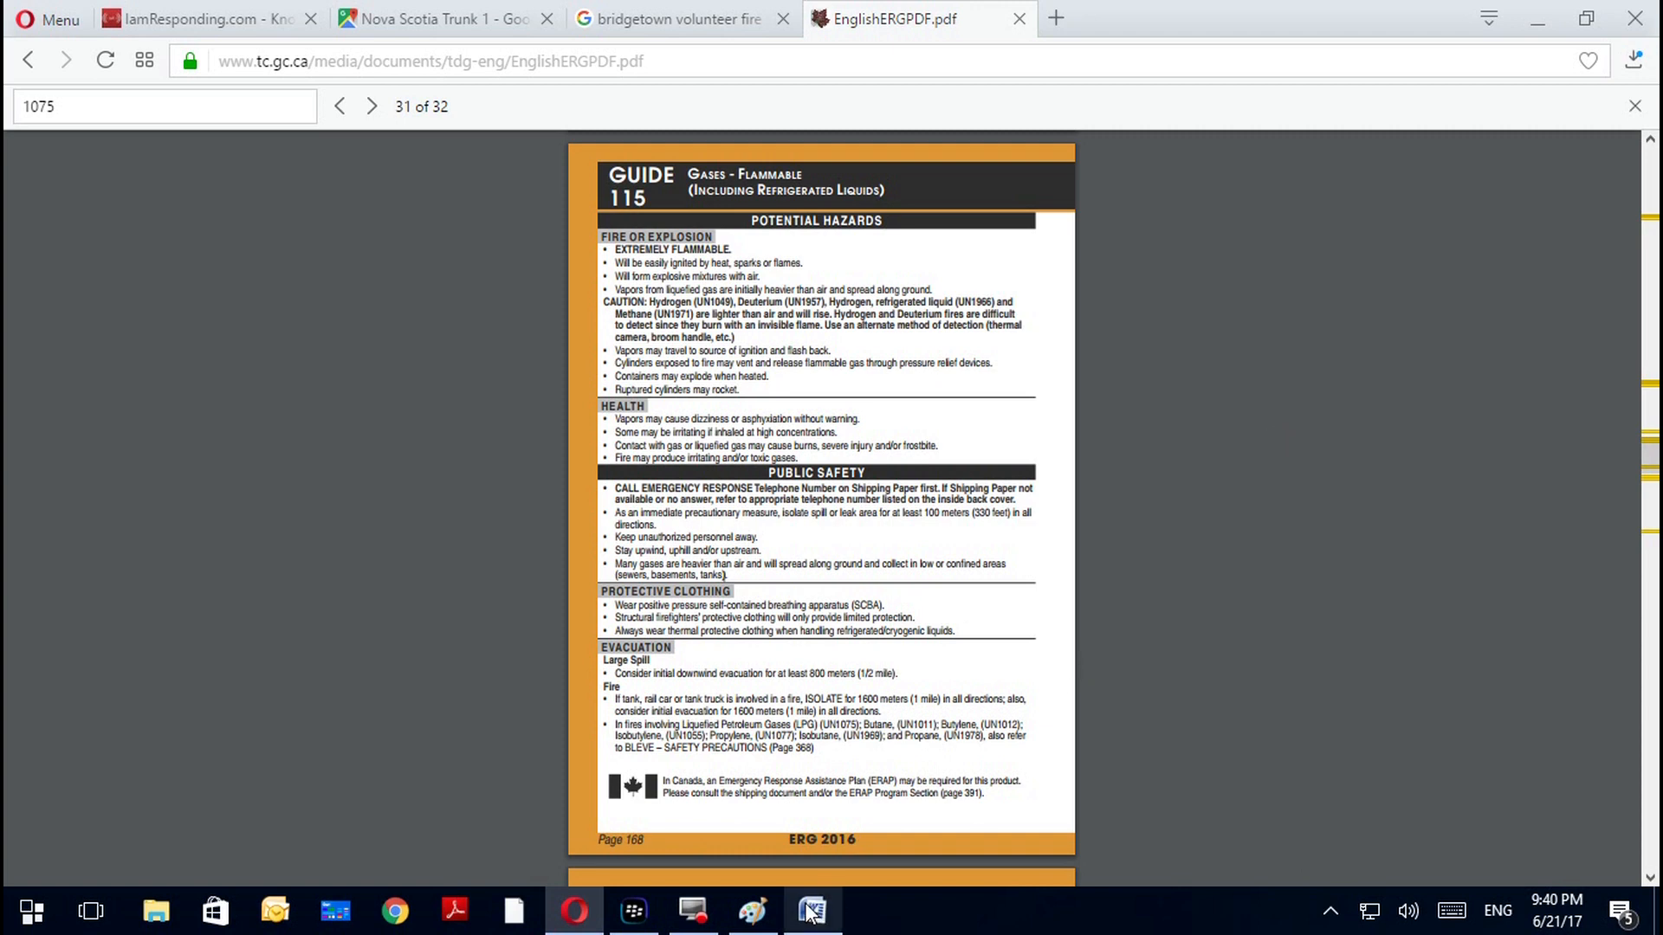
left_click(752, 910)
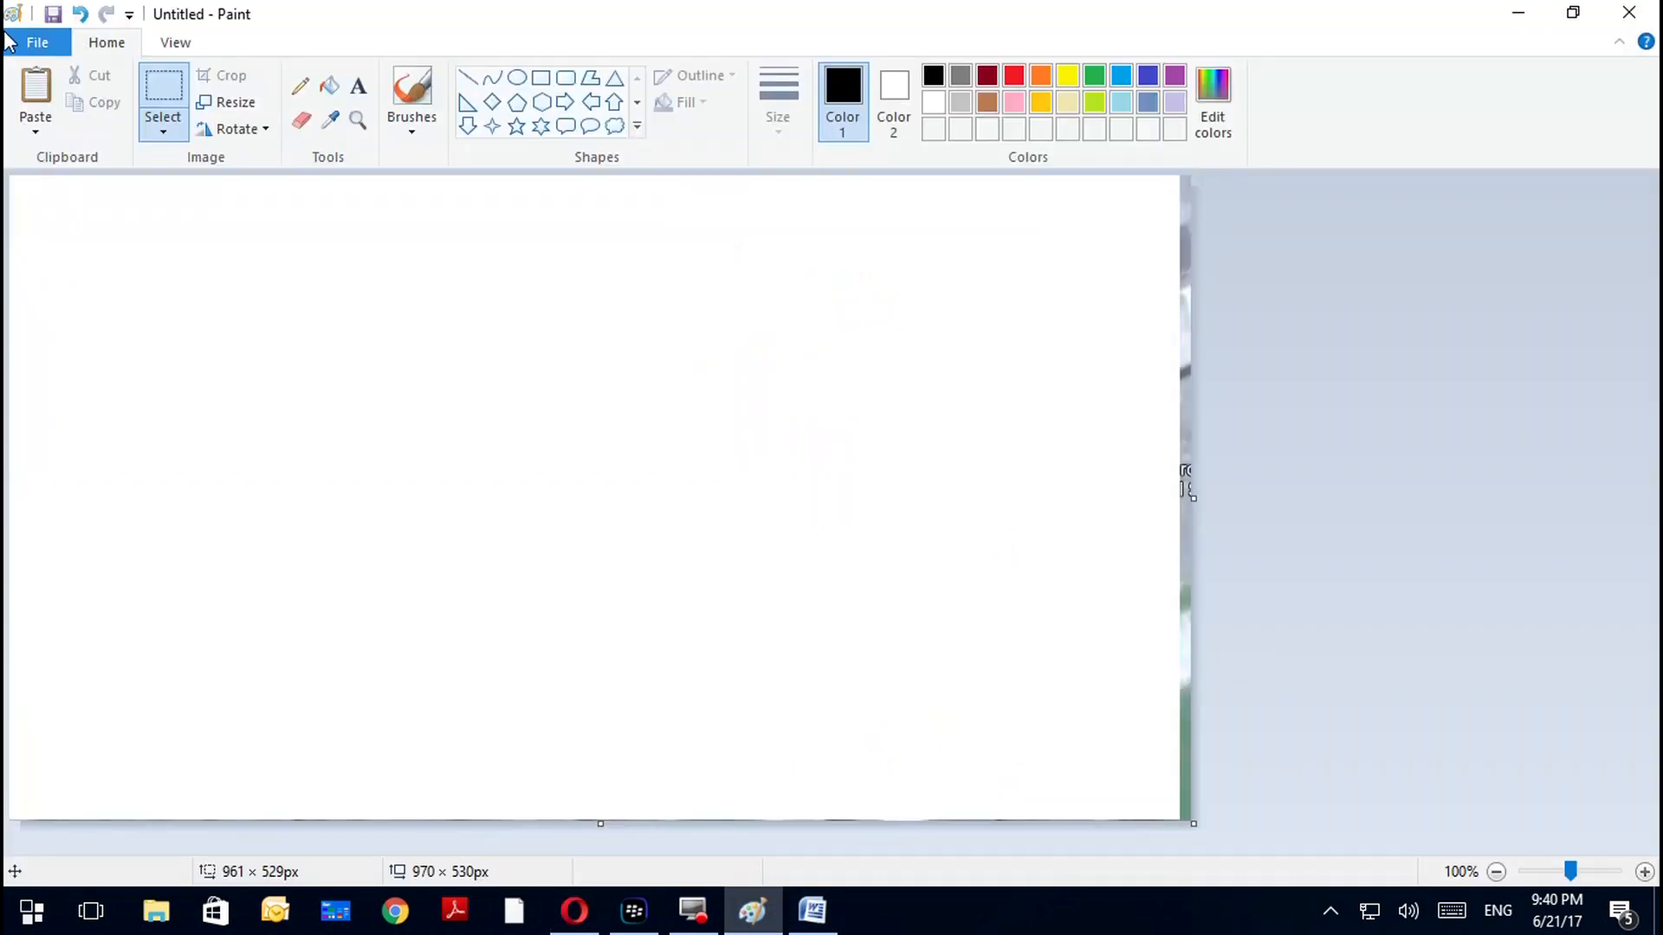
left_click(49, 109)
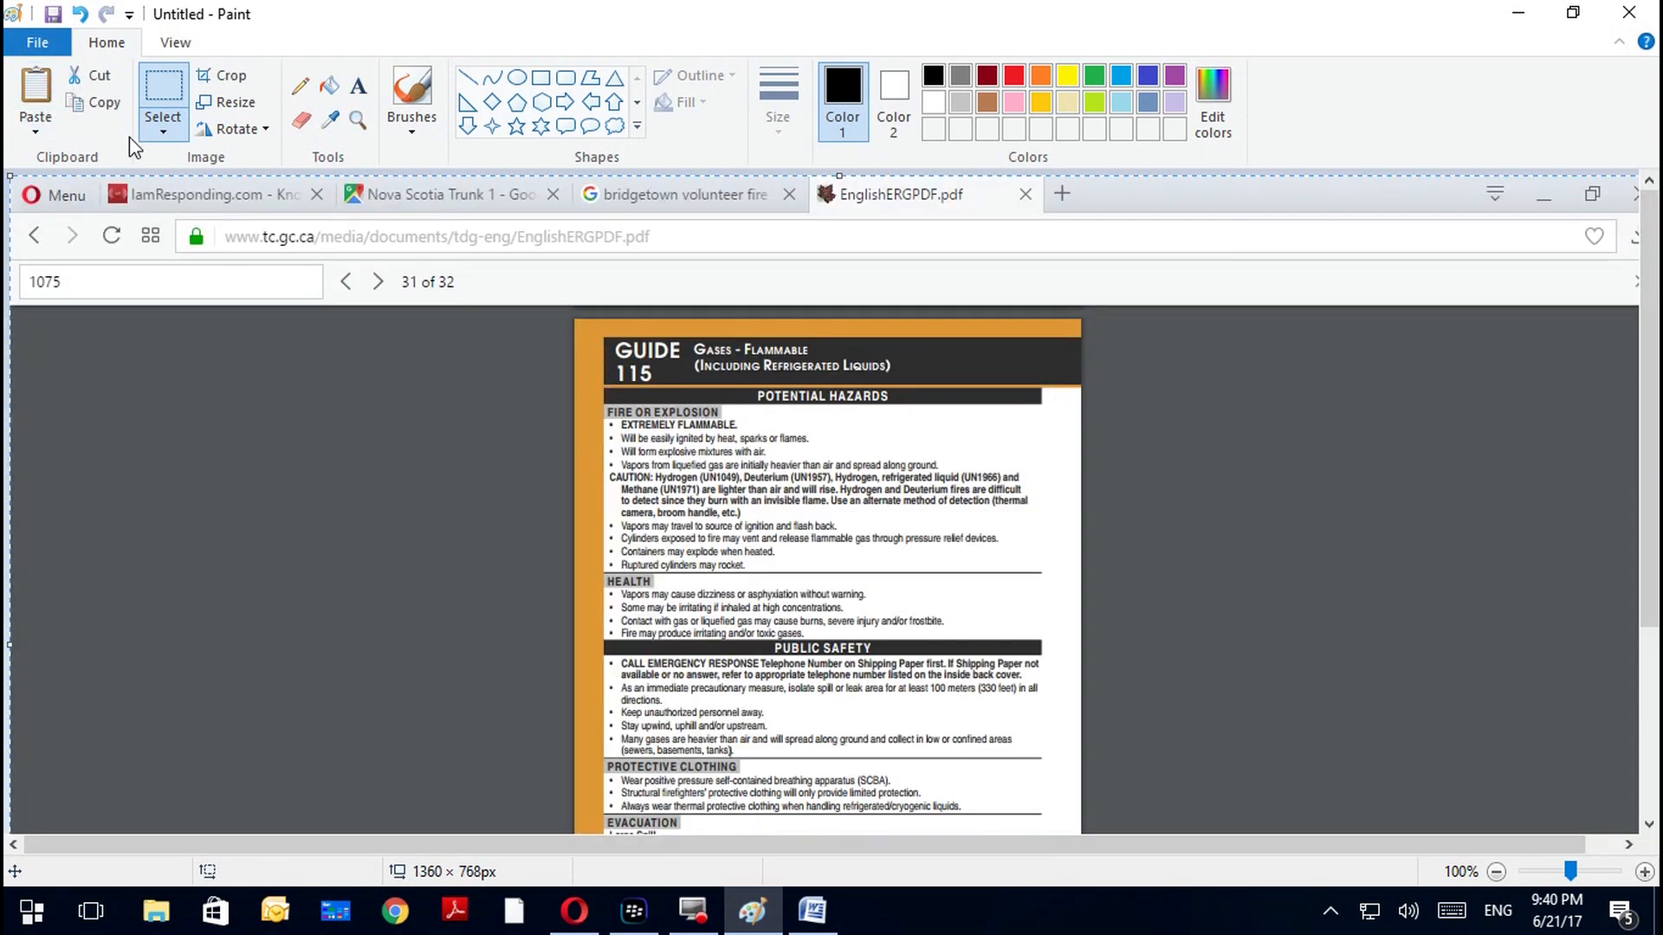
Crop the pasted screen capture to just the orange-bordered Guide 115 page, about 414 × 582 px
left_click(174, 94)
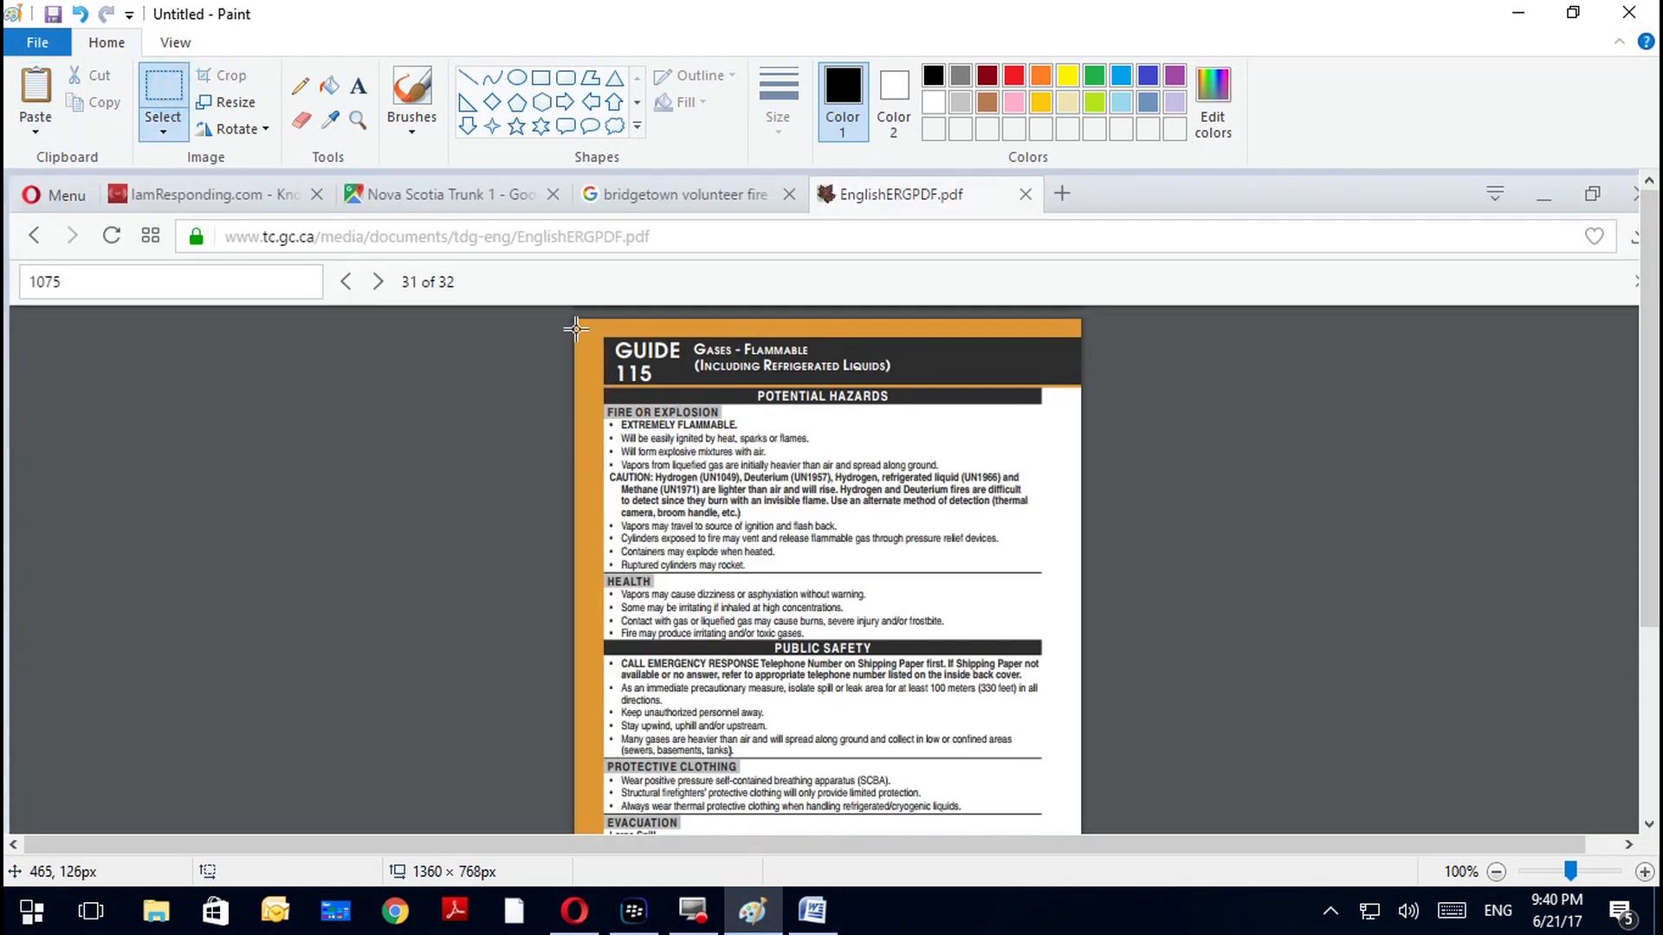
left_click_drag(576, 332, 1077, 744)
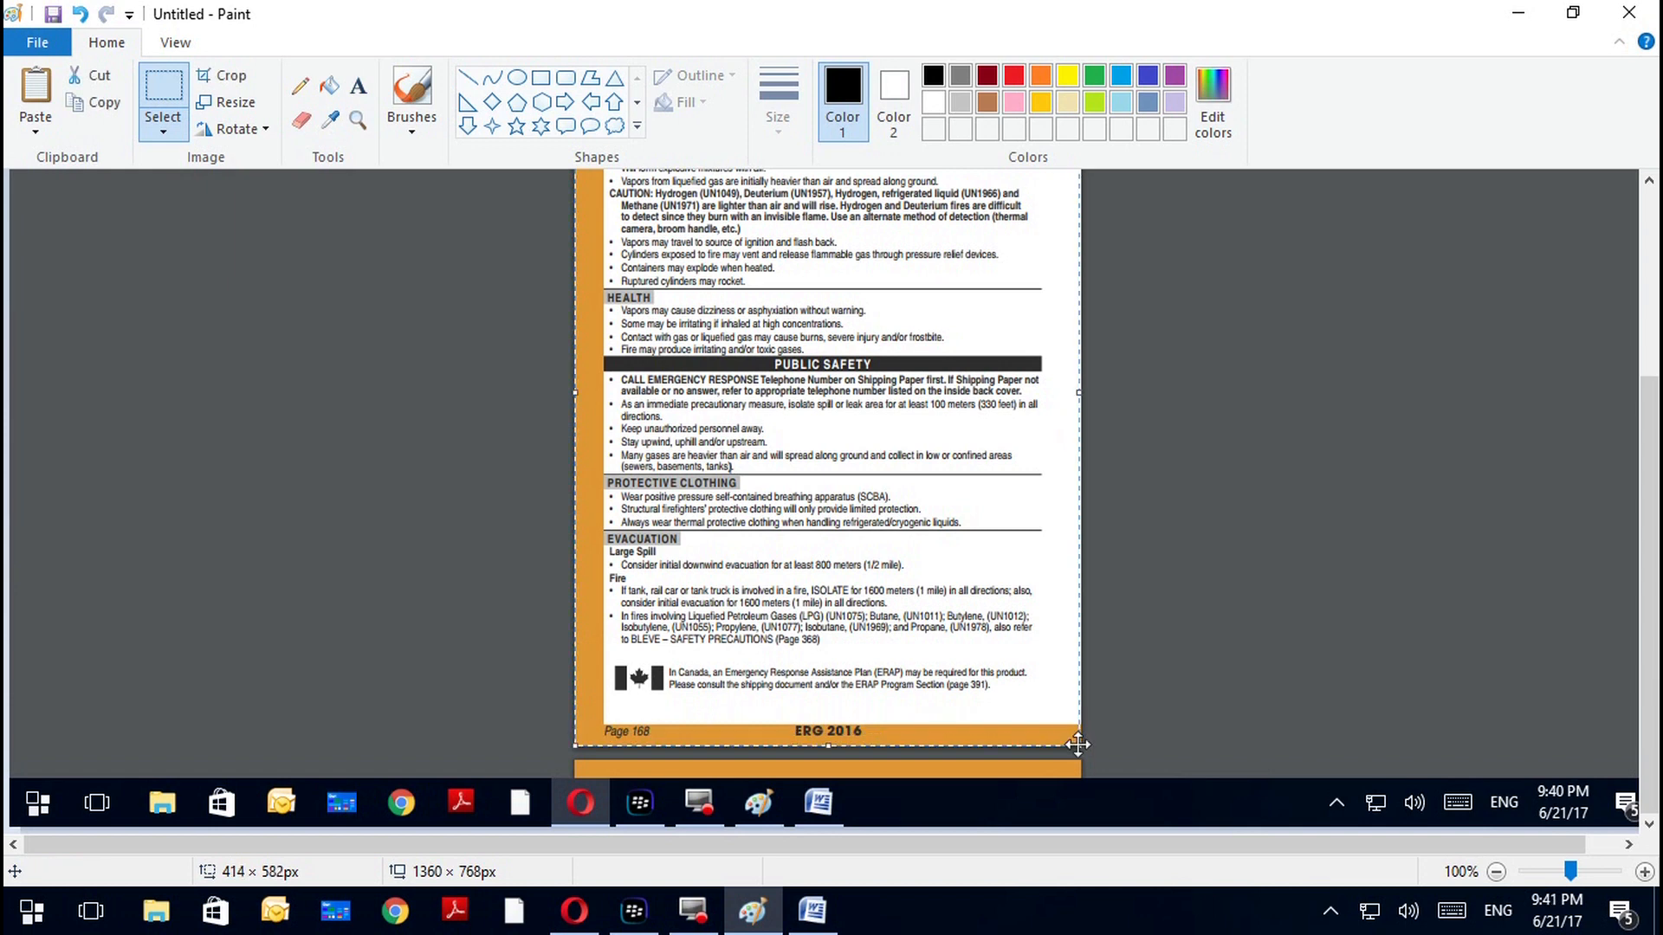
scroll(1077, 745, "up", 3)
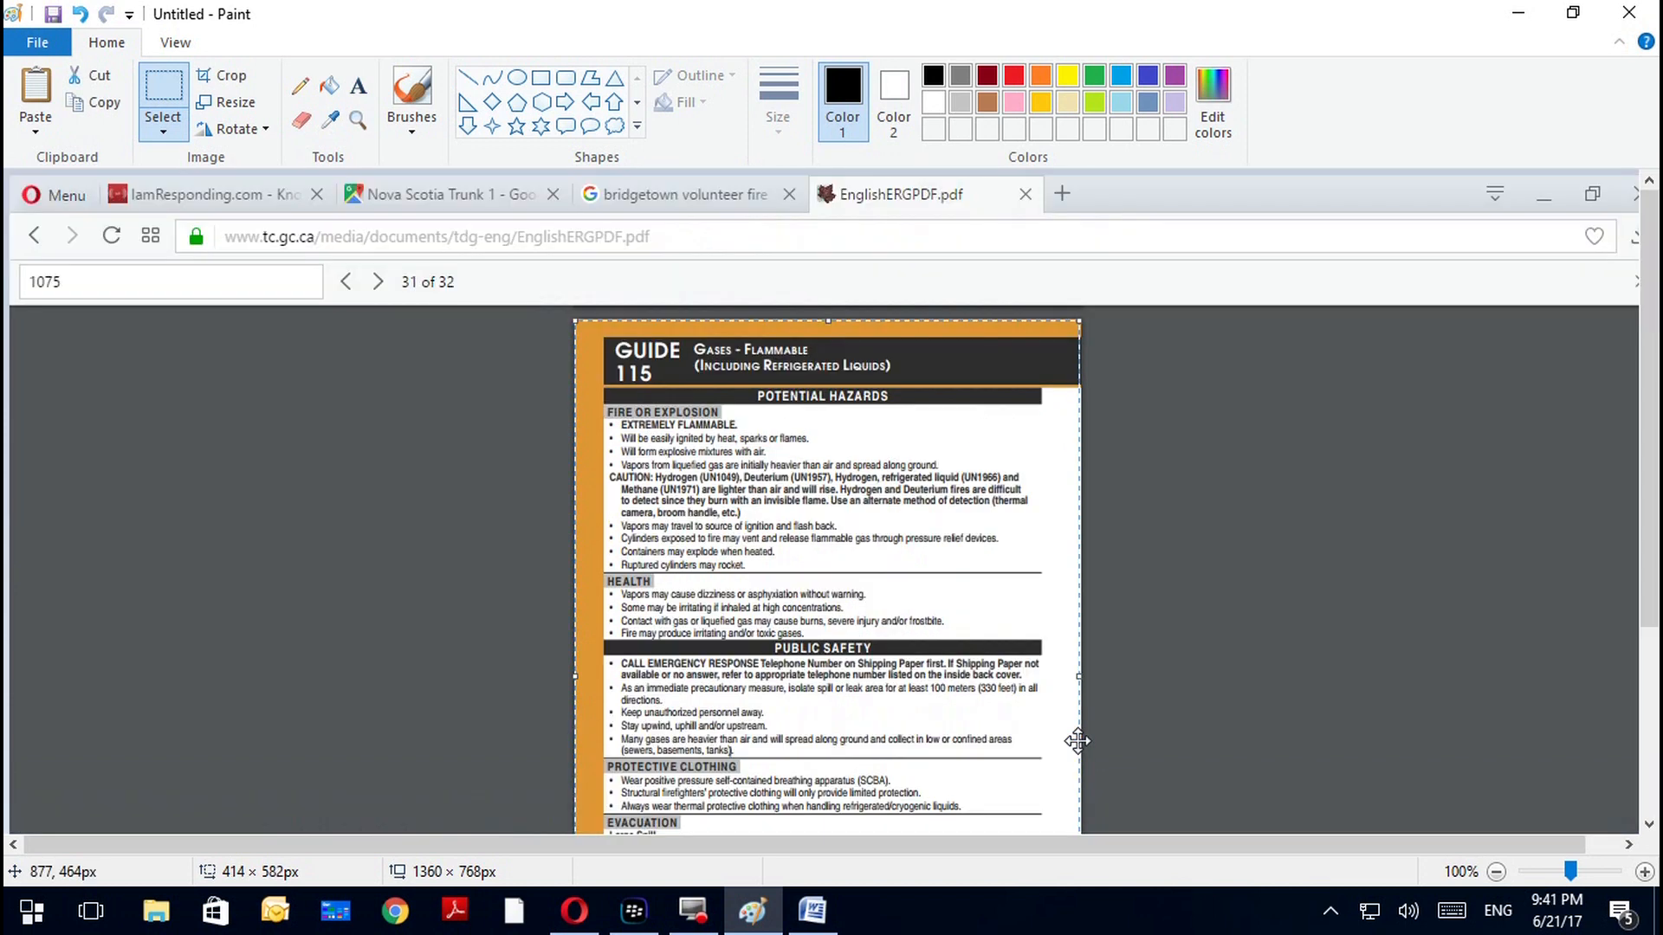
left_click(229, 76)
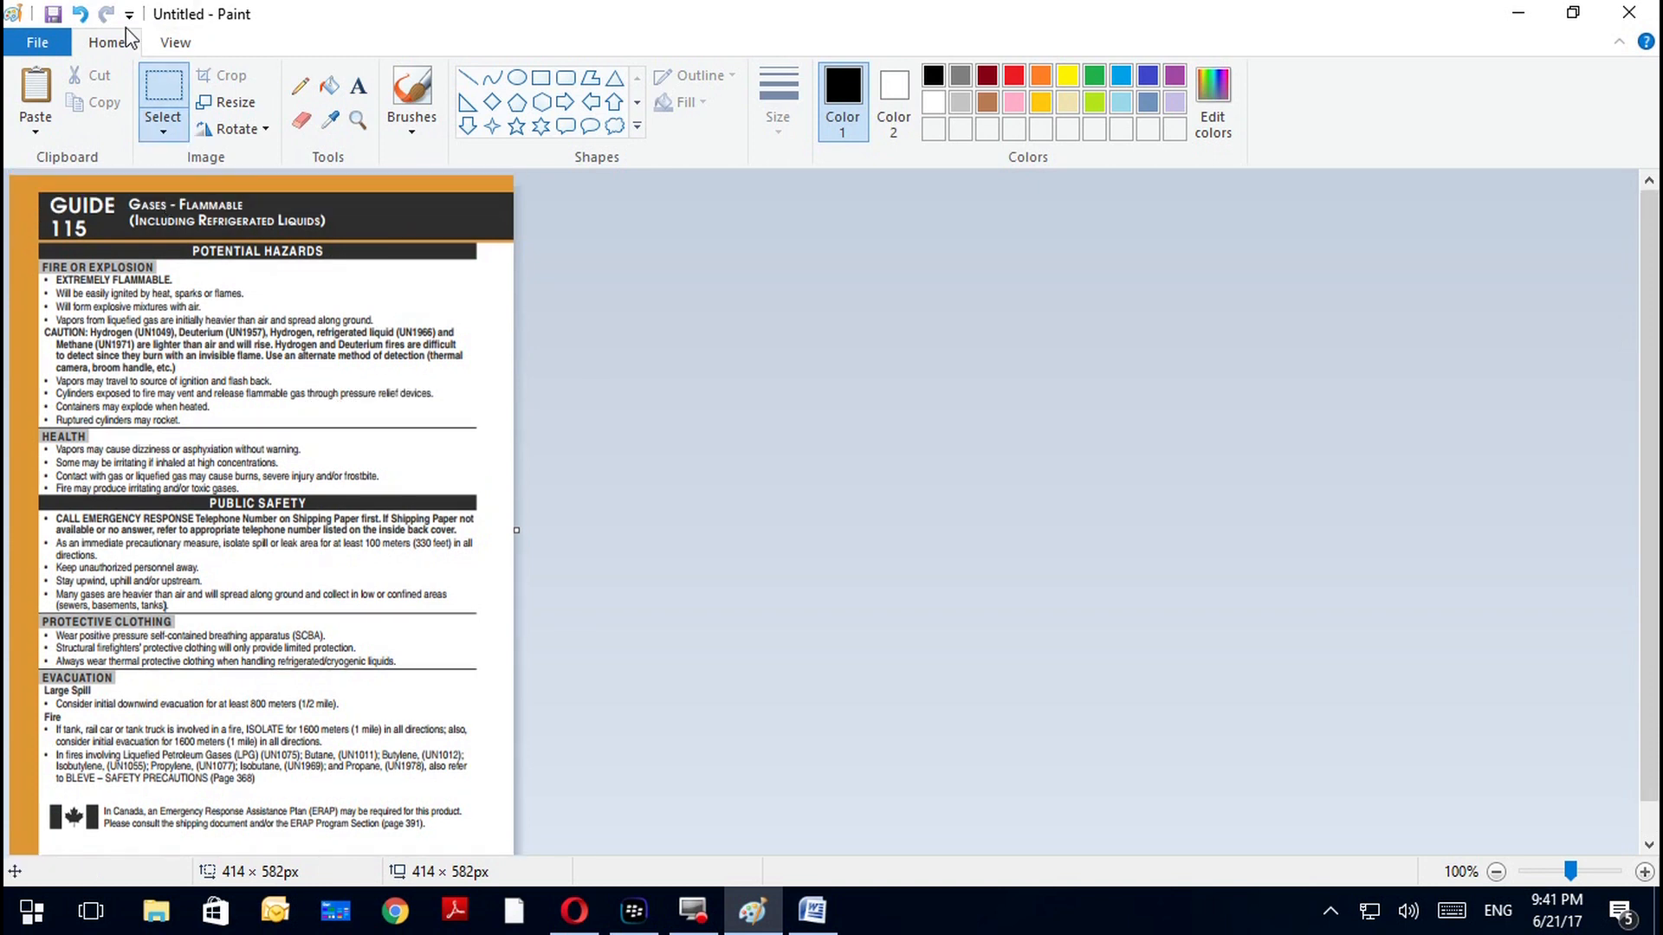
Save the cropped image as a PNG named 1075 in the IAR folder on the Desktop
left_click(52, 14)
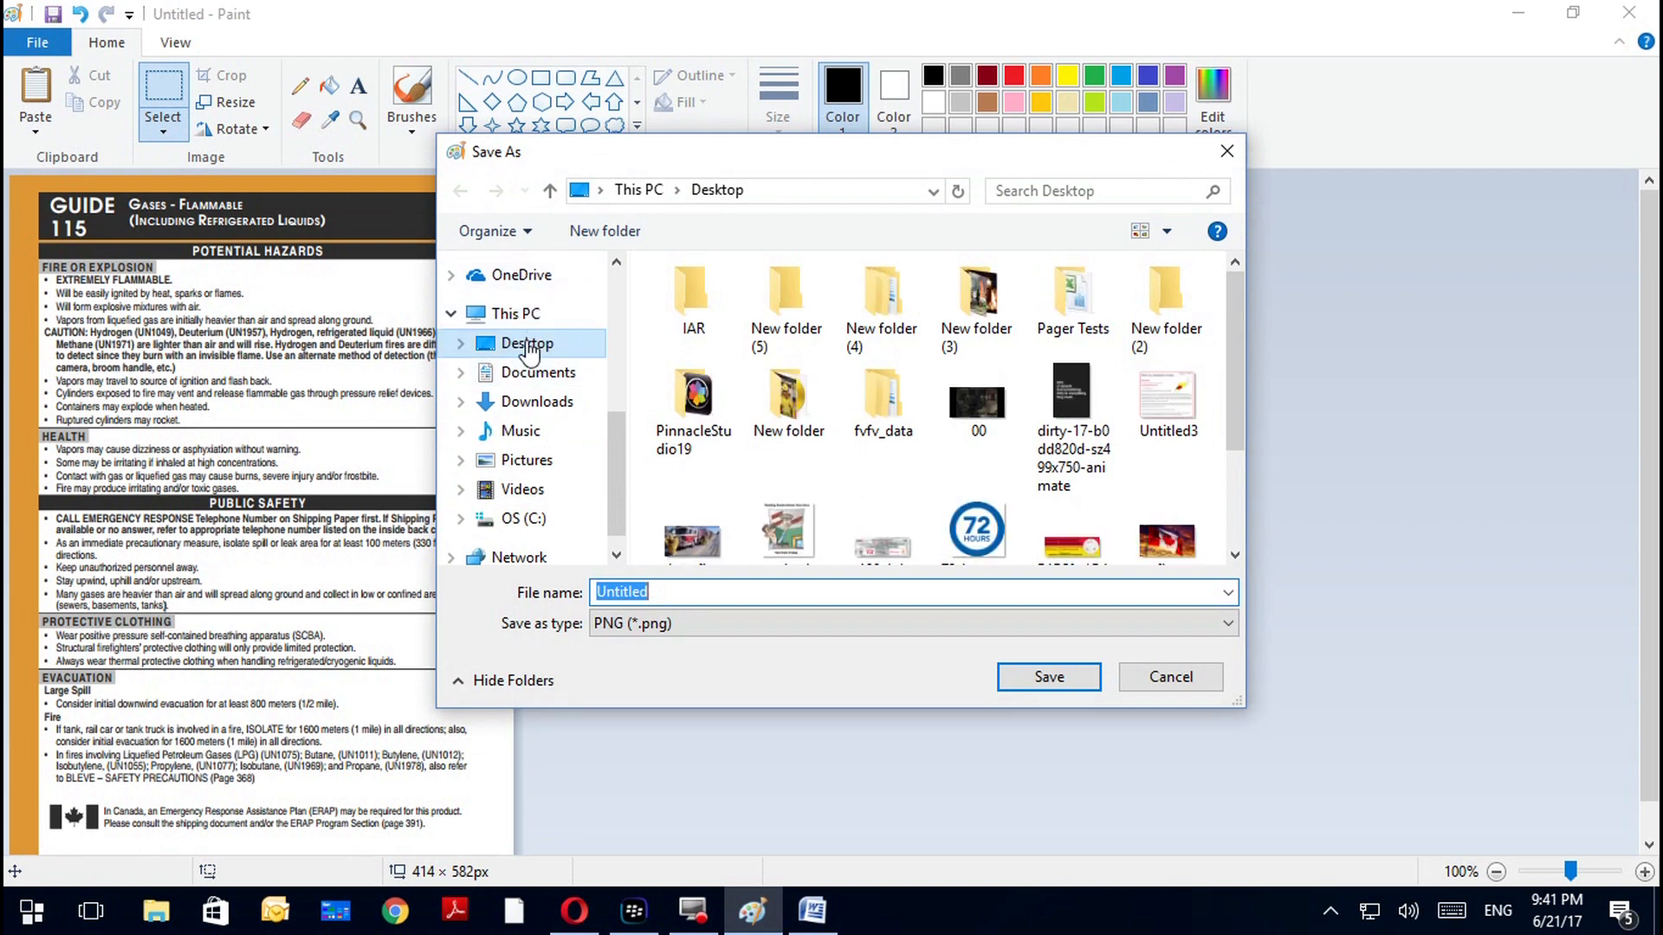
double_click(692, 294)
double_click(716, 592)
type("1075")
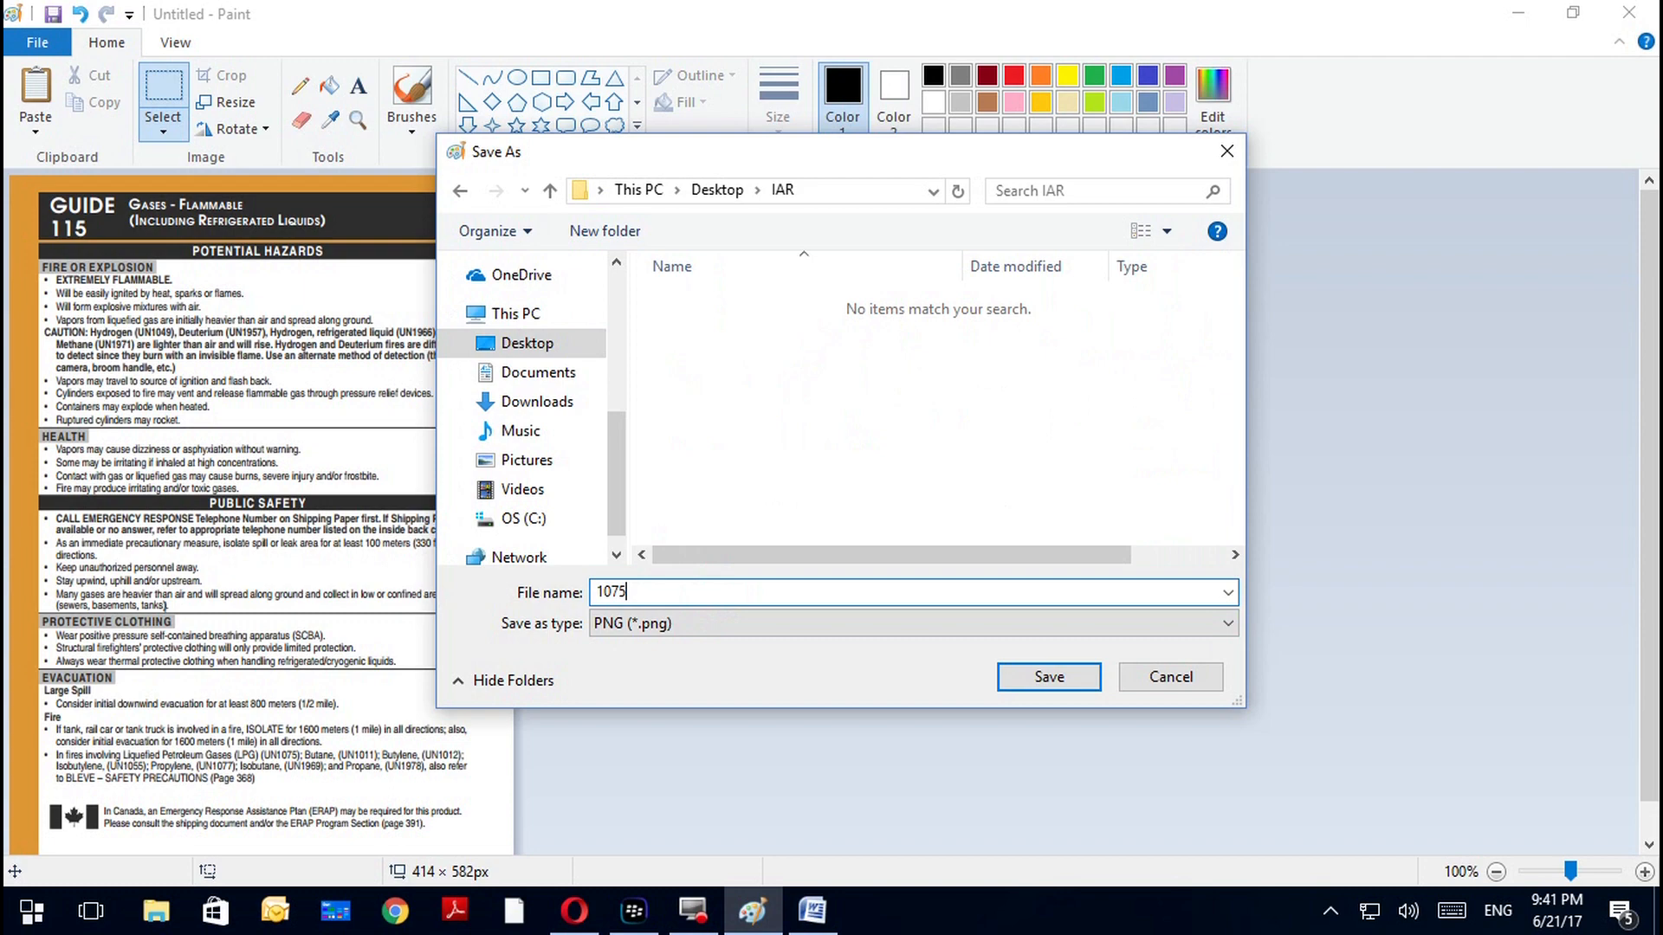
left_click(1020, 686)
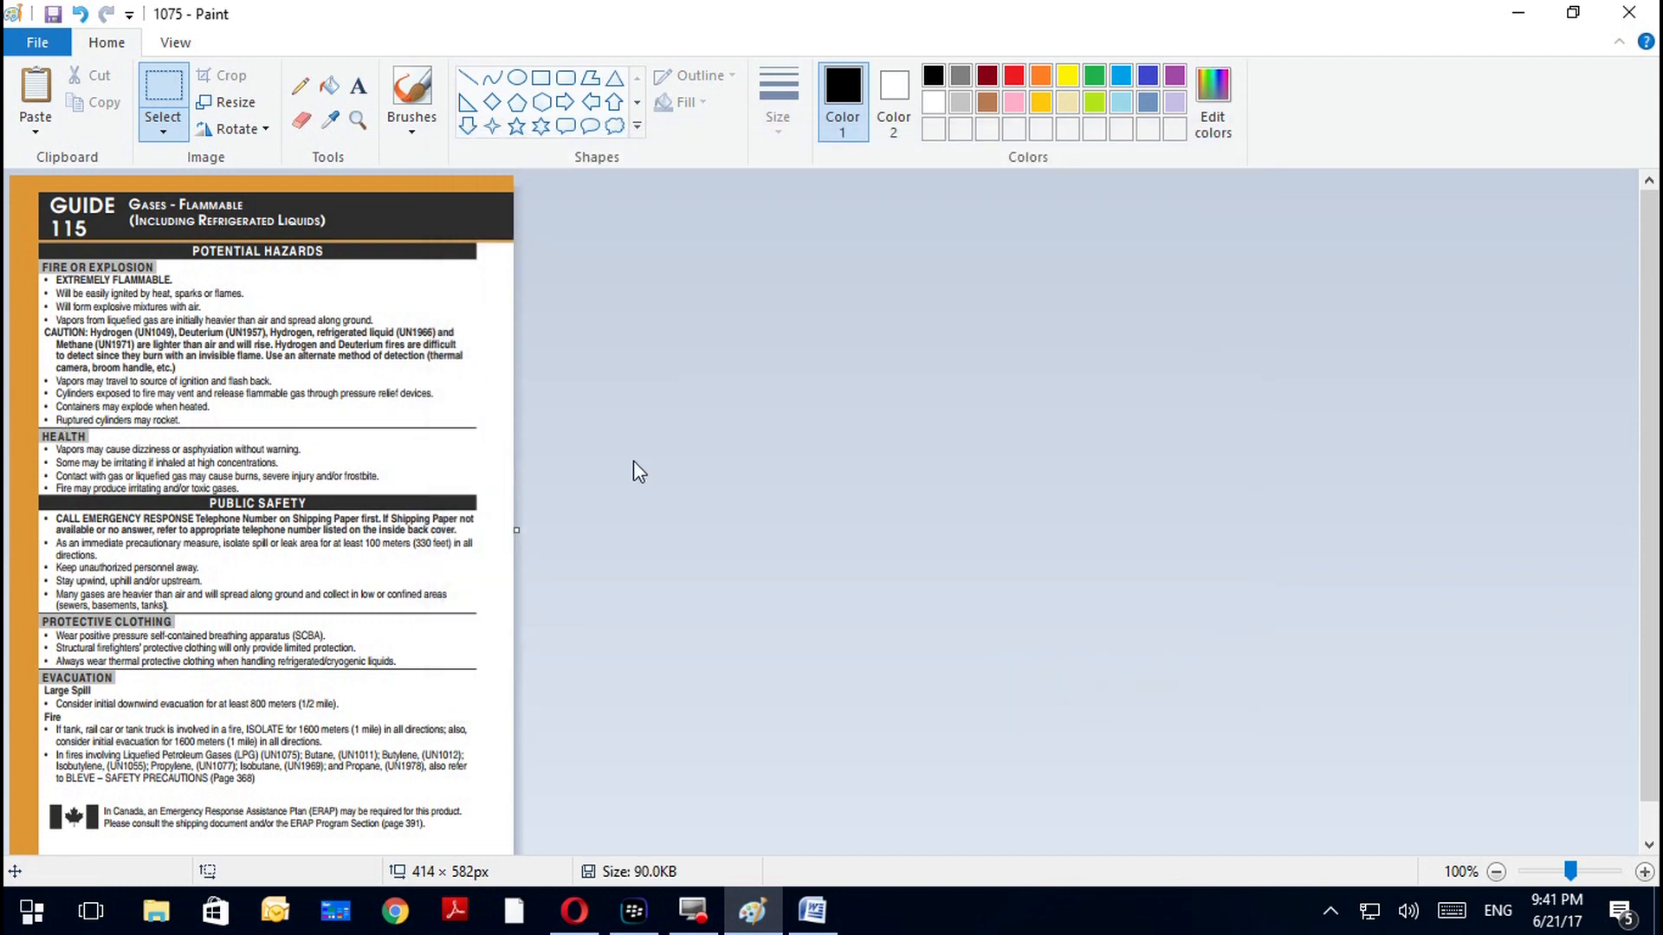
Switch to the IamResponding markers map in Opera and place a new Pre-Plans marker at the fire hall, beside the BT-12 marker
left_click(1517, 13)
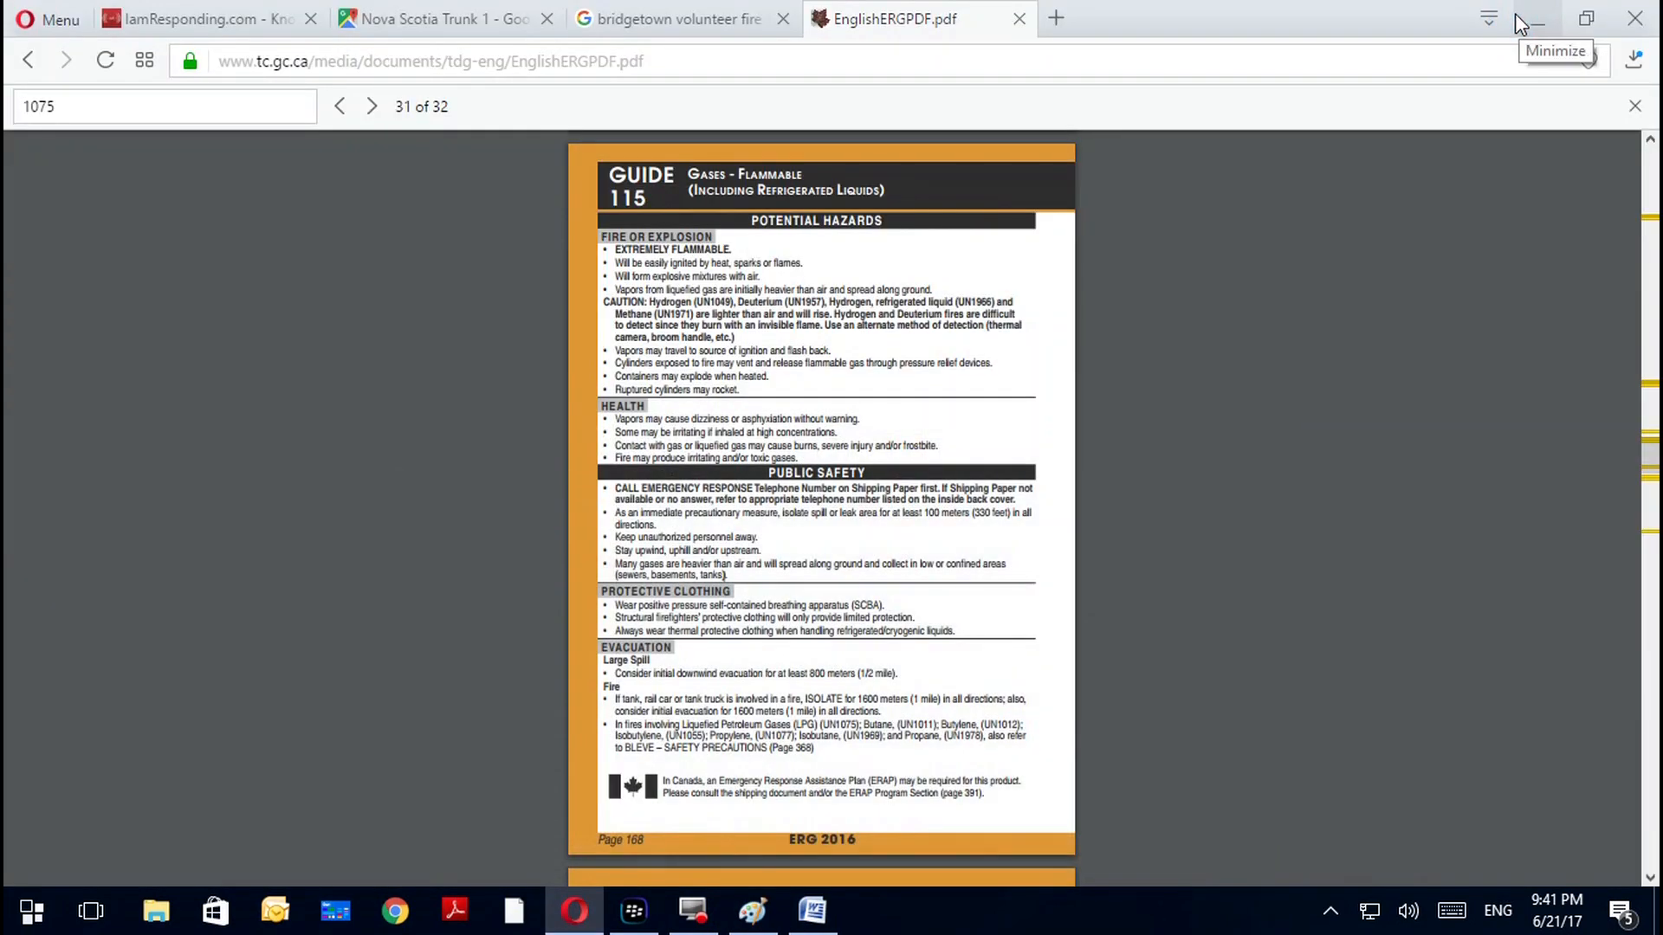
left_click(640, 19)
left_click(238, 19)
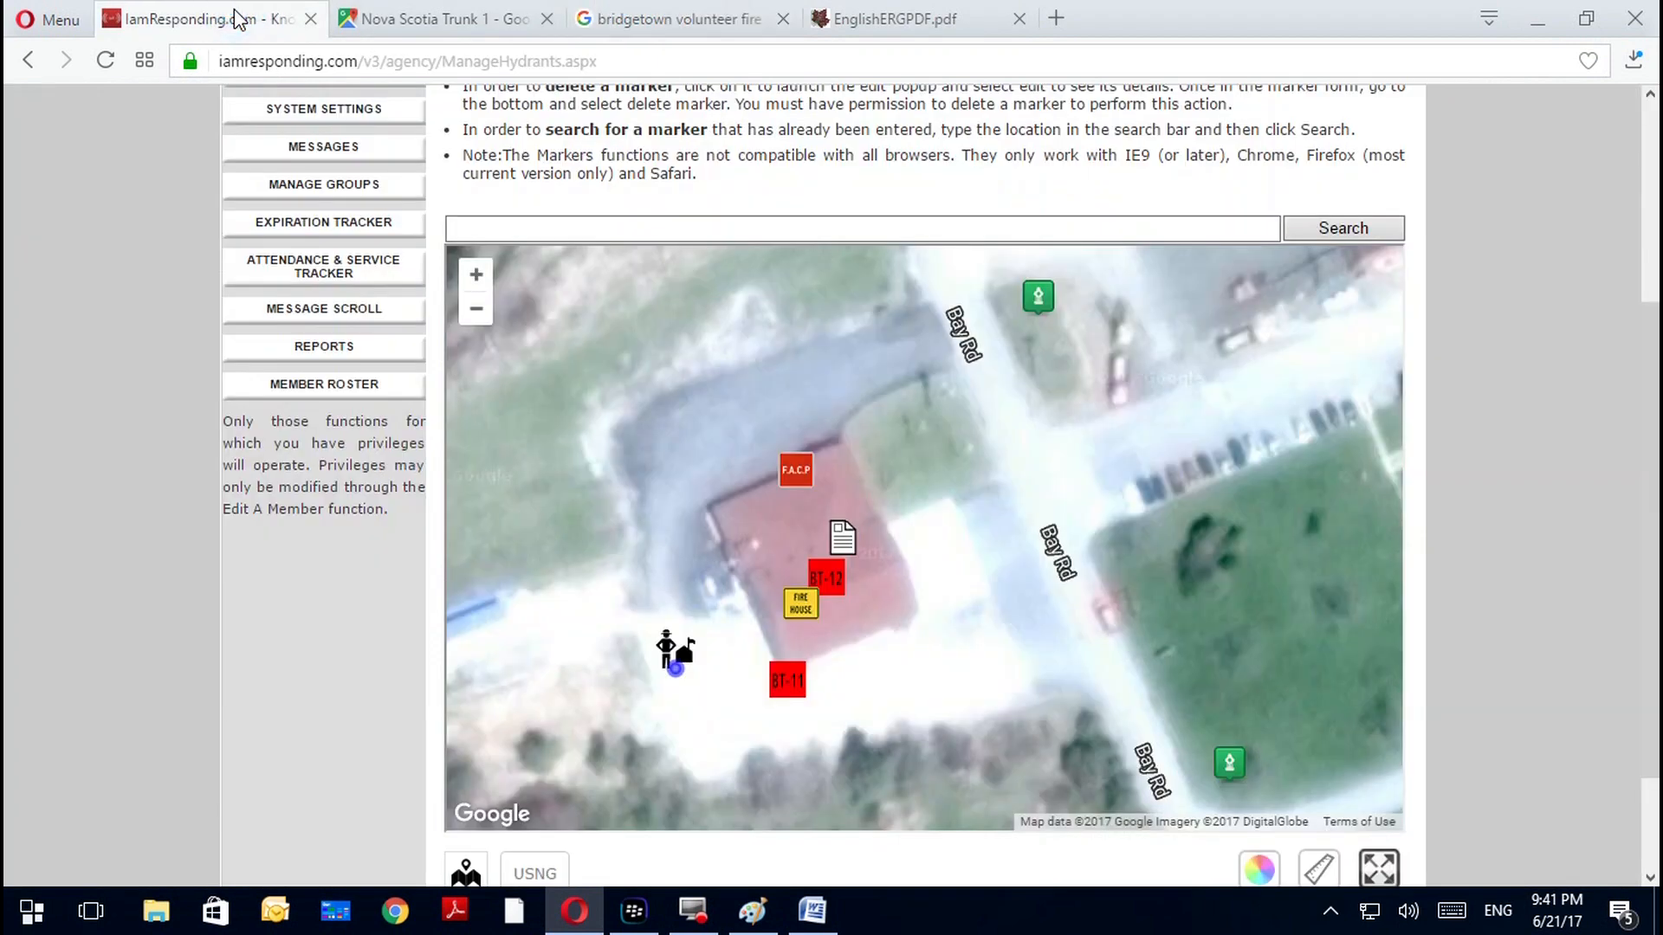
left_click(902, 605)
left_click(1323, 717)
left_click(893, 609)
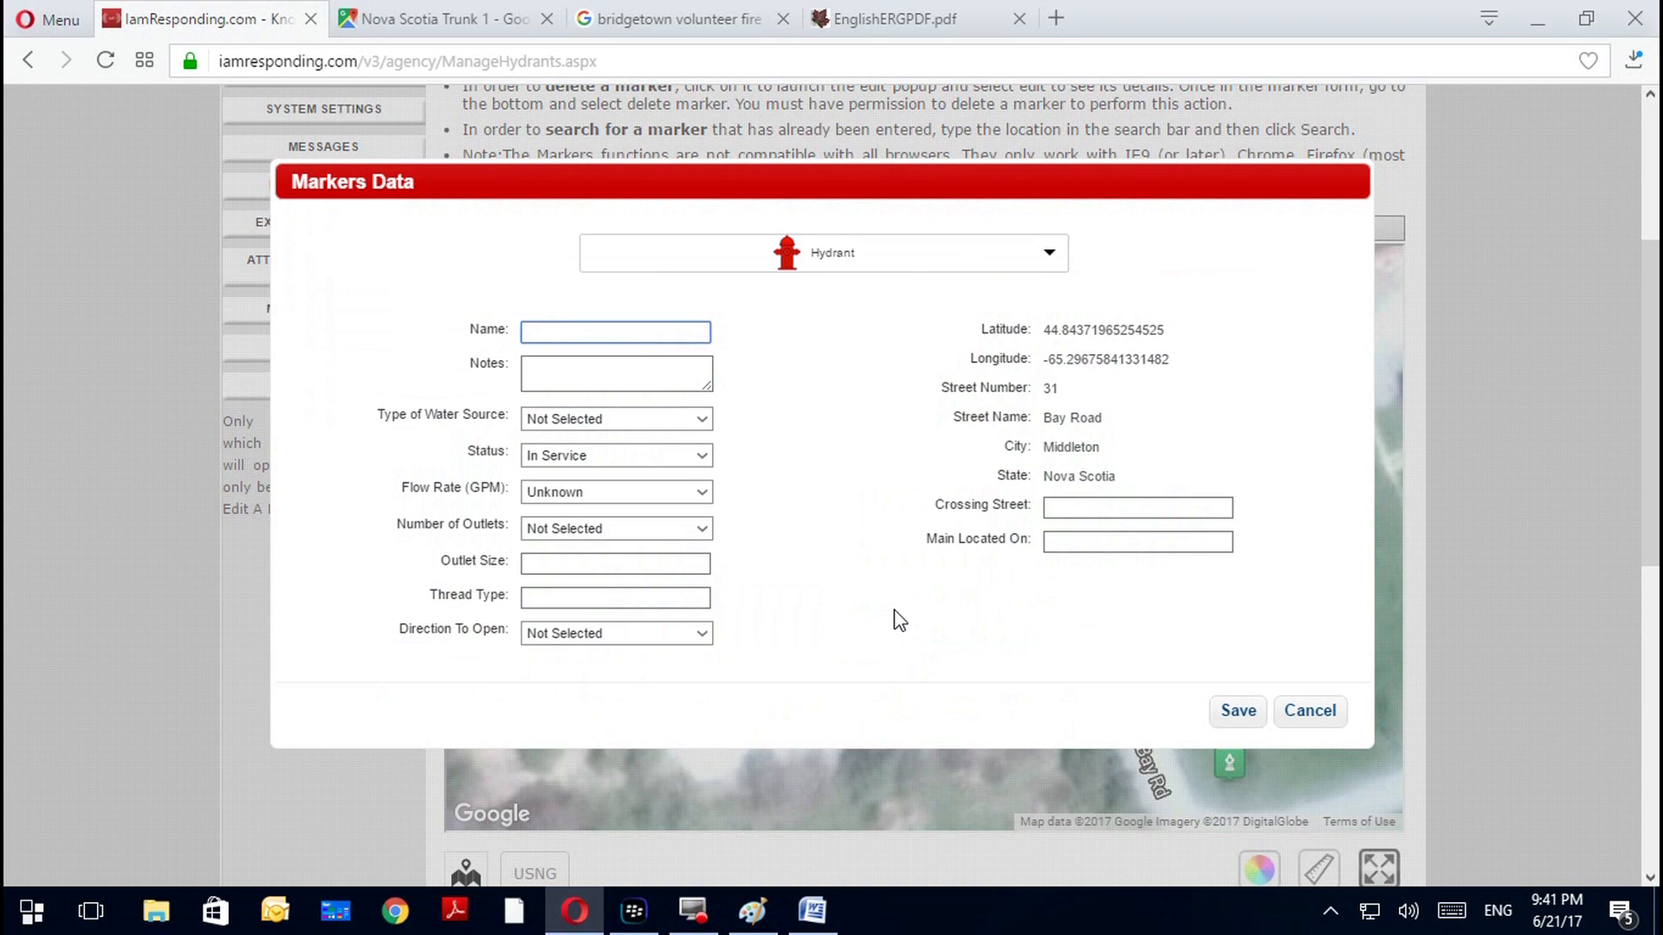
left_click(908, 260)
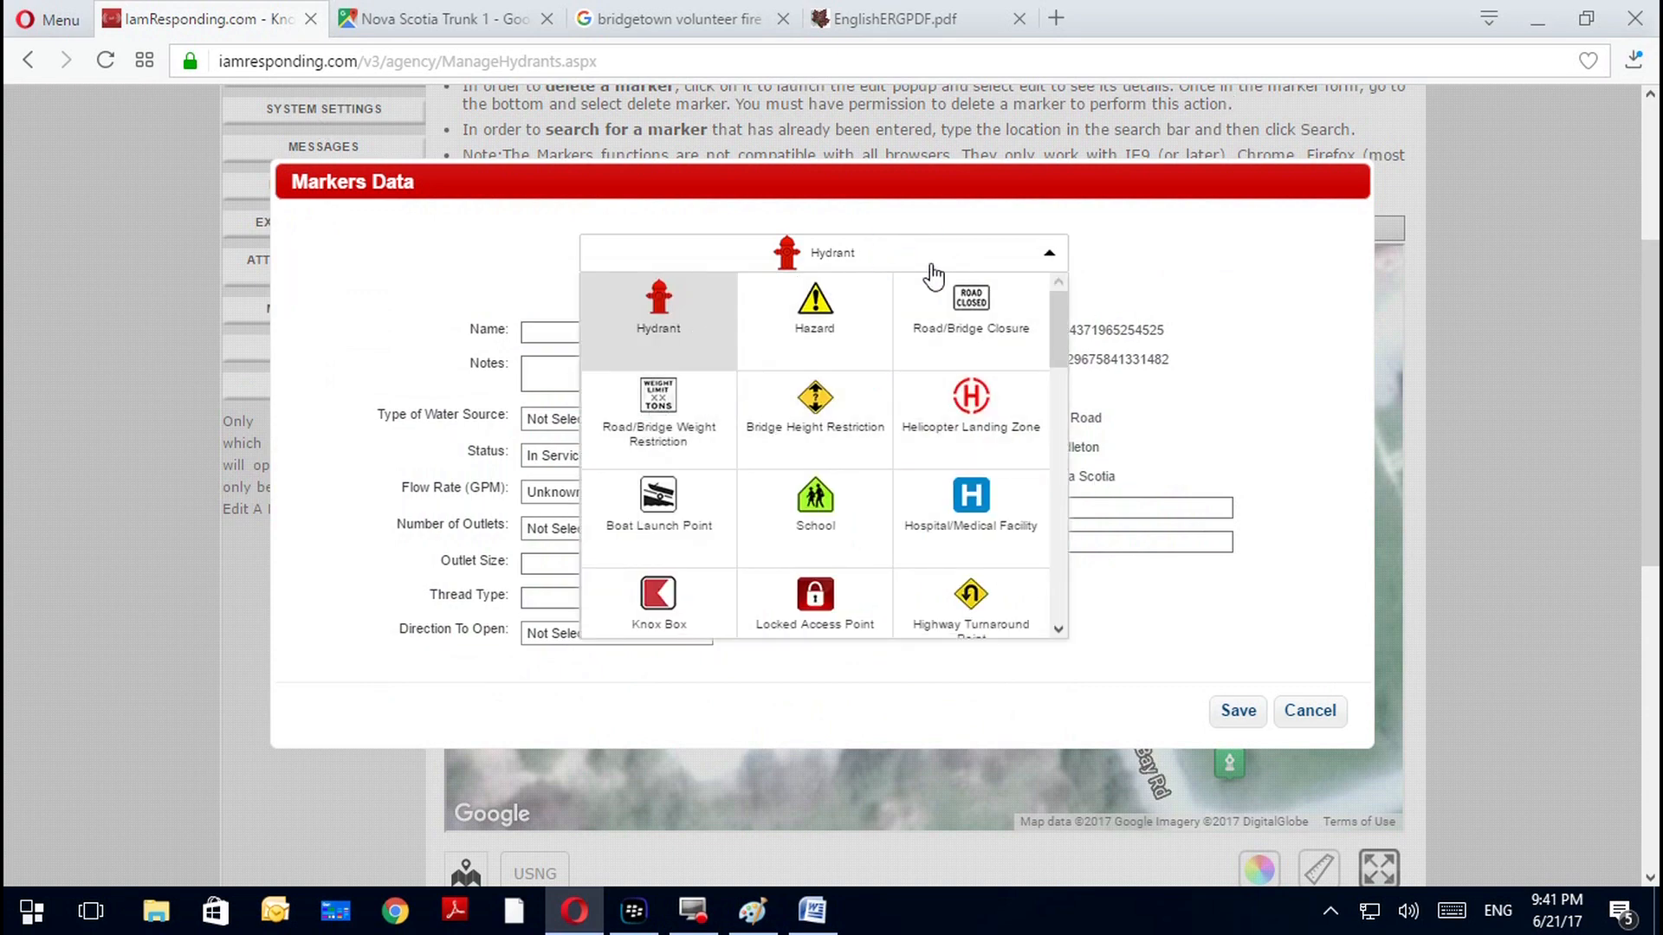
scroll(922, 433, "down", 7)
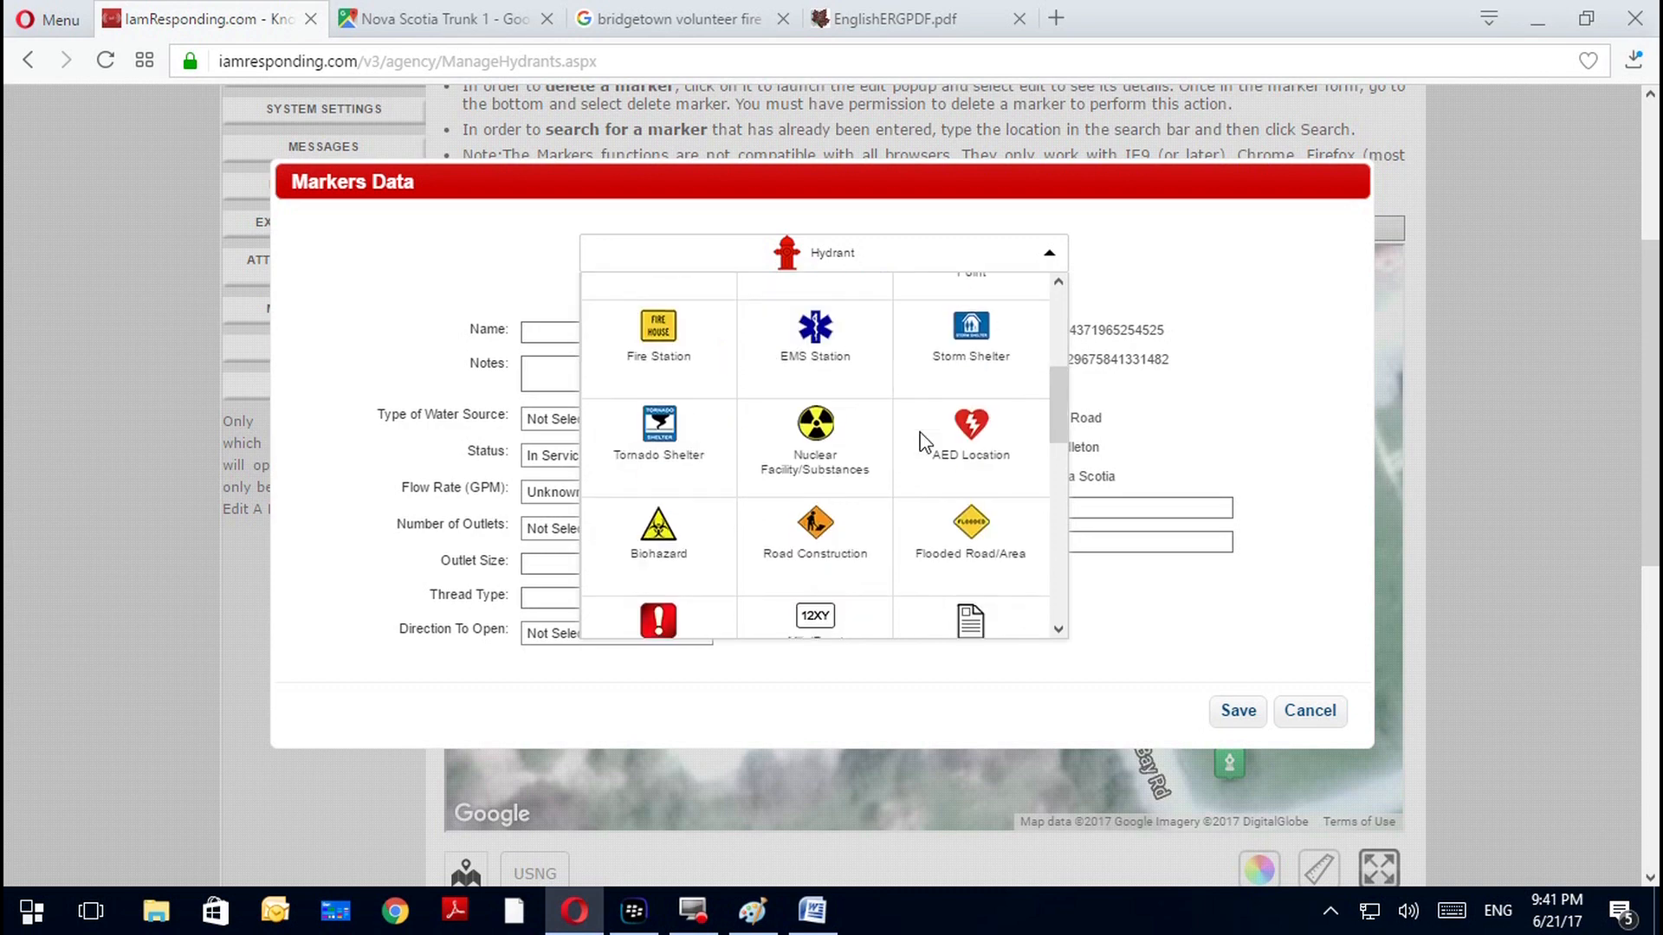
left_click(984, 405)
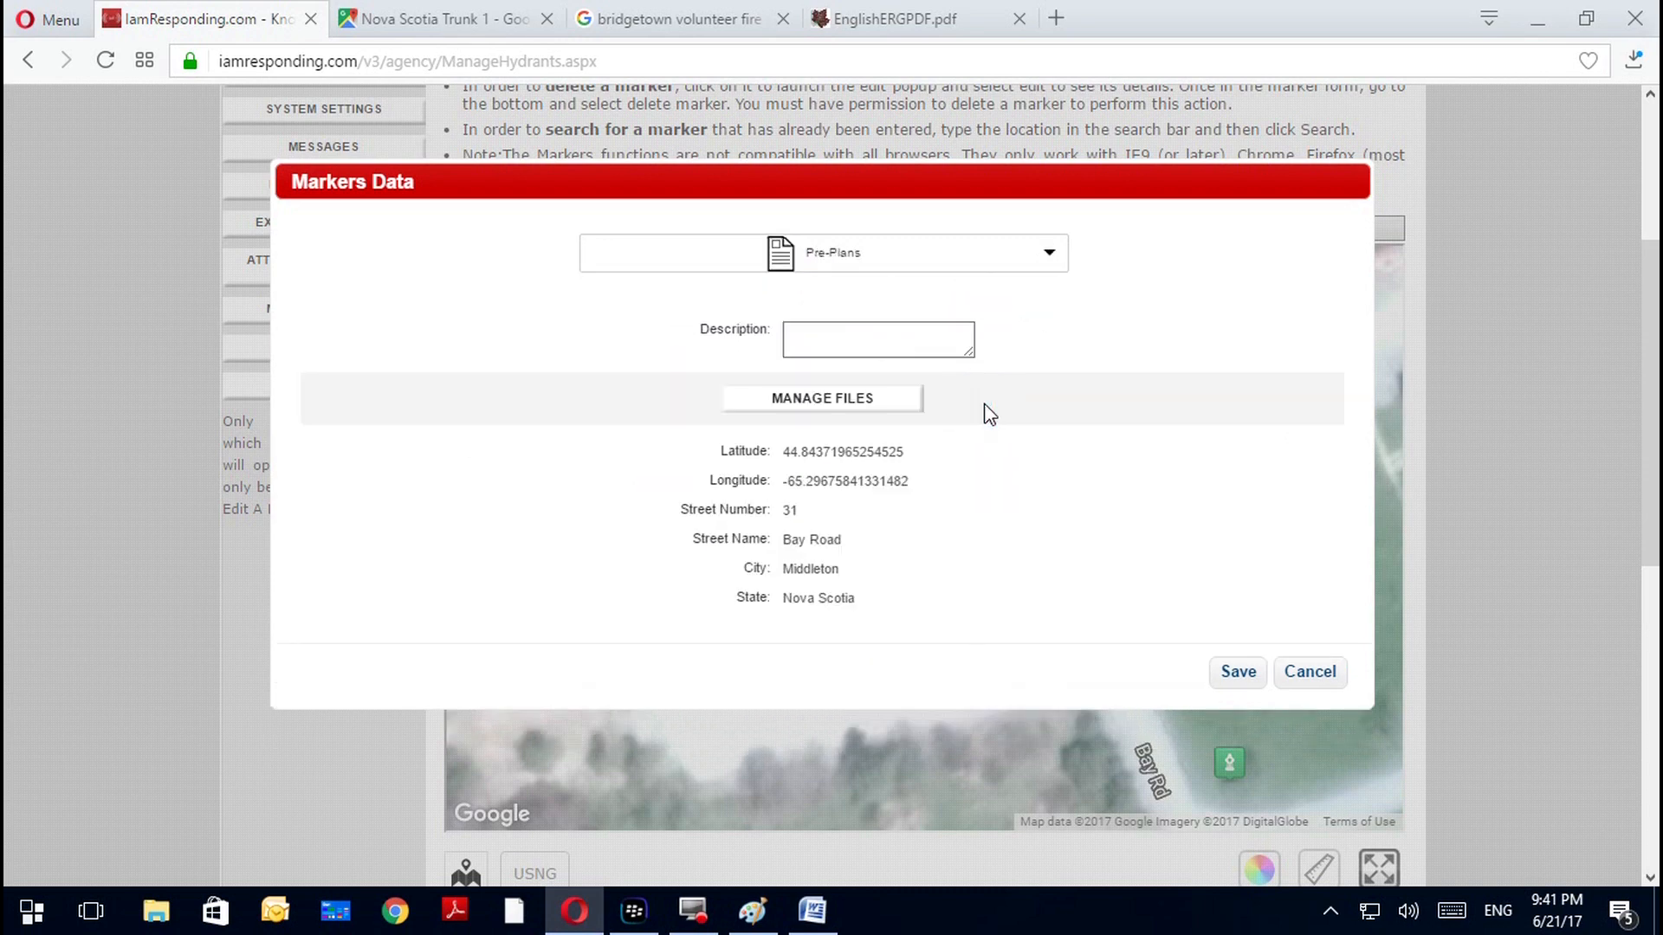
Enter "Bridgetown Fire Site Survey" as the Pre-Plans marker's description, correcting the spelling of the last word
left_click(869, 340)
type("Bridgetown Fire ")
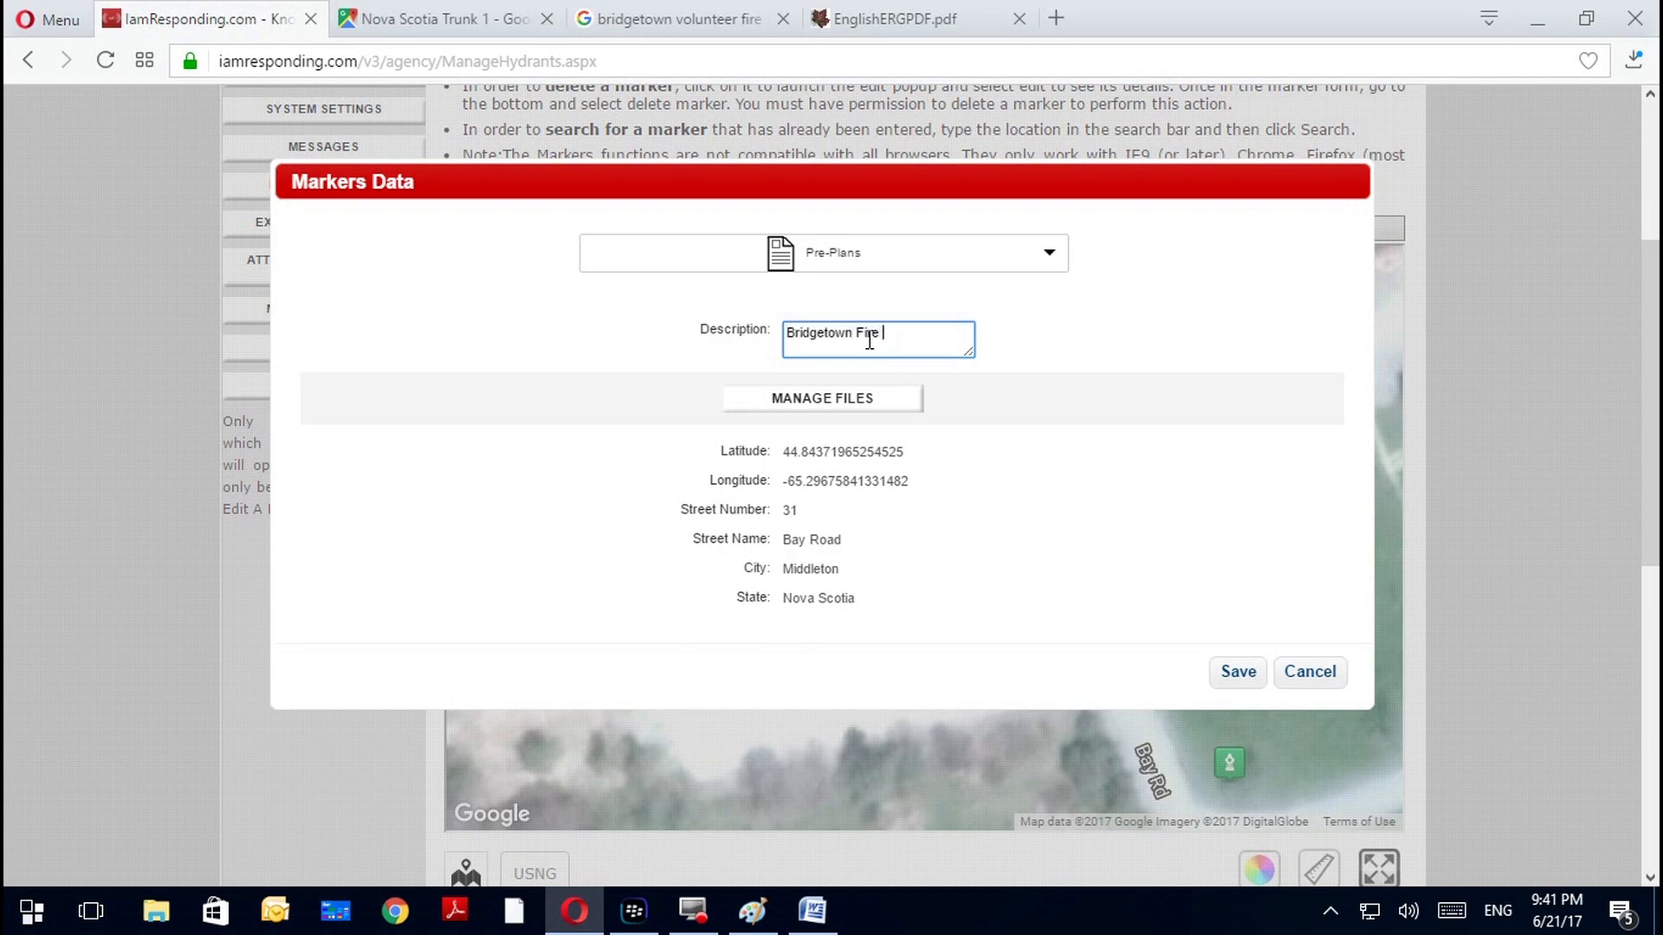
type("Site Surve")
key("BackSpace")
type("b")
key("BackSpace")
type("ay")
right_click(946, 335)
left_click(996, 356)
Show the marker's file management section and name the first file "BVFD SAT Photo"
left_click(821, 402)
right_click(820, 402)
left_click(651, 354)
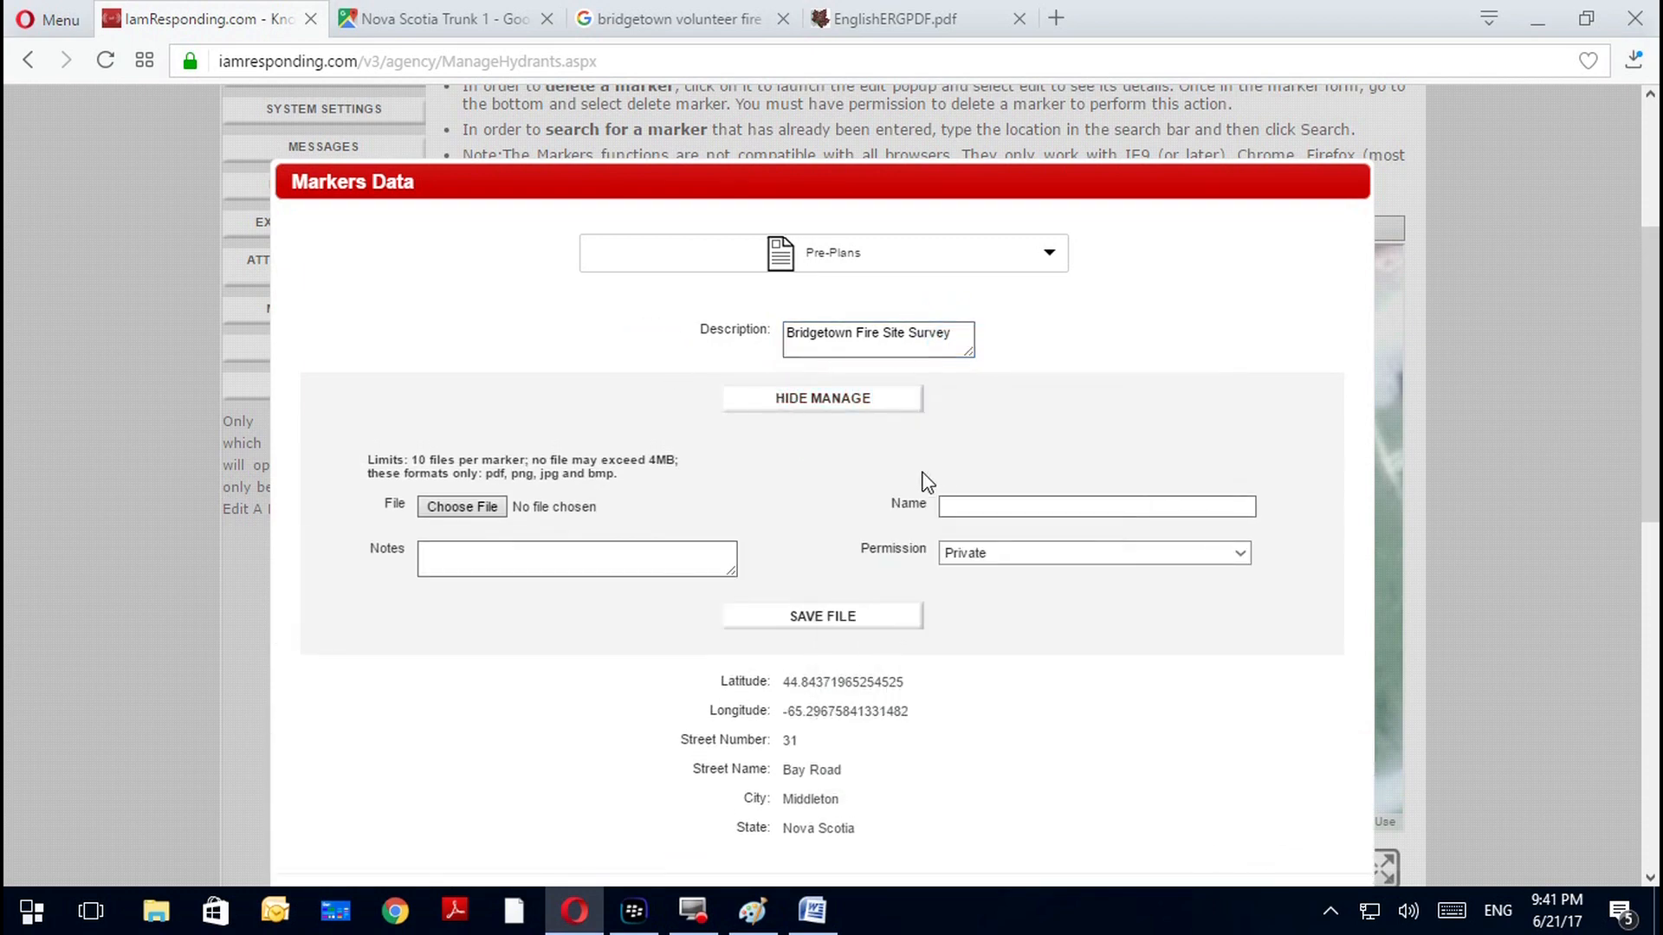
left_click(900, 400)
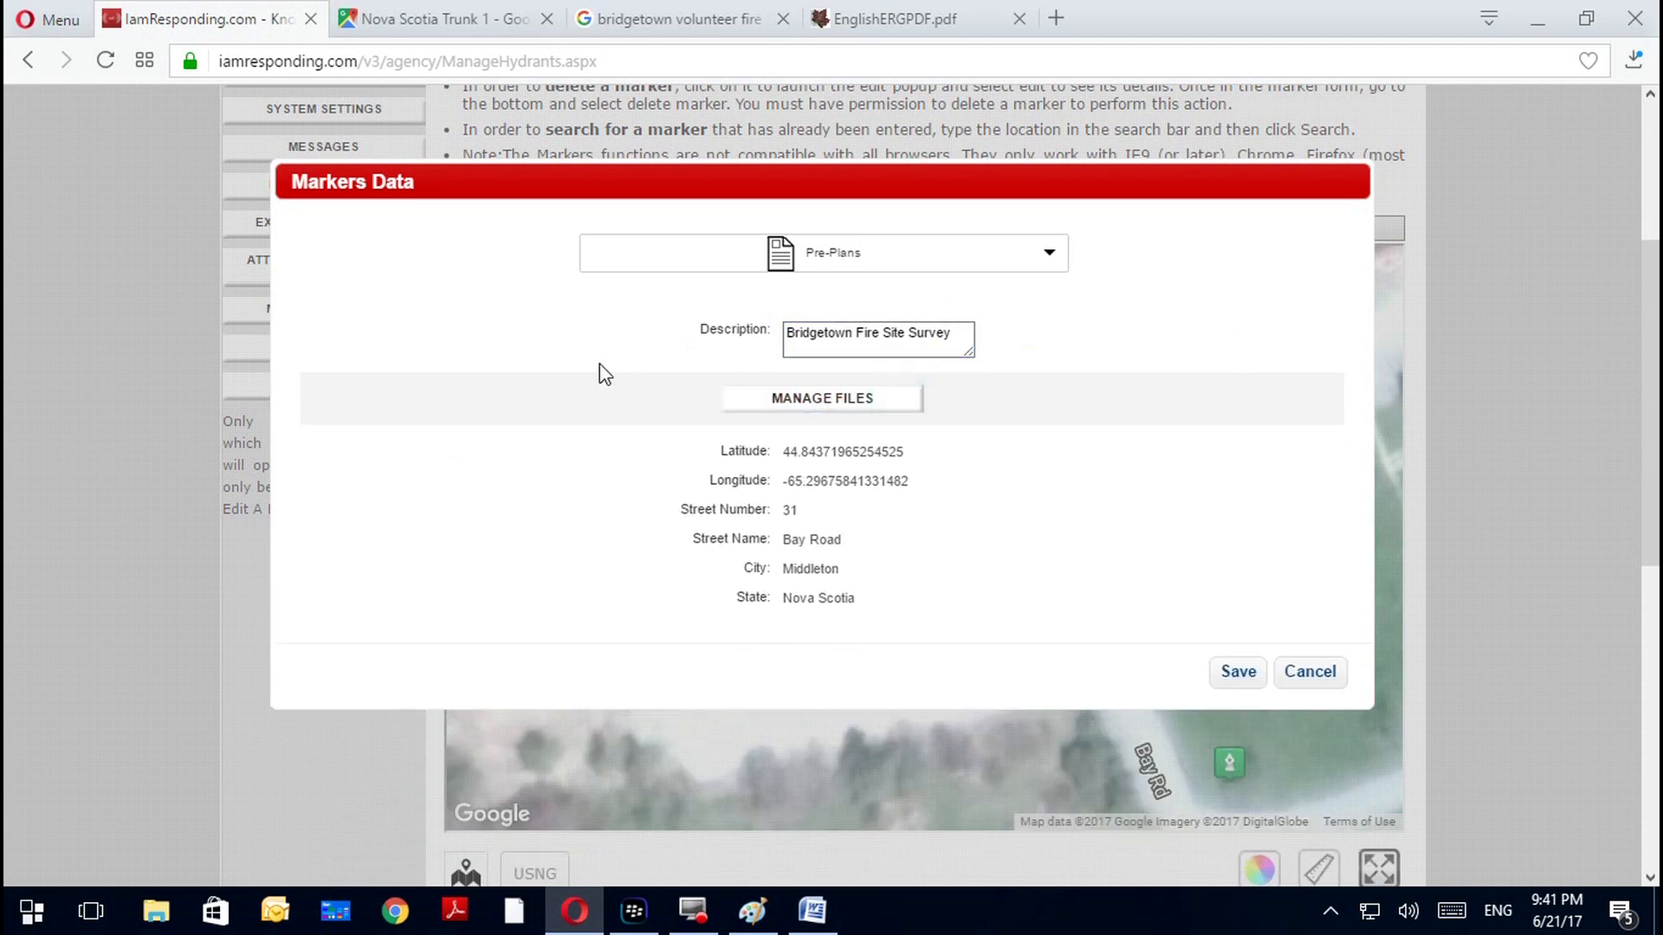
left_click(817, 403)
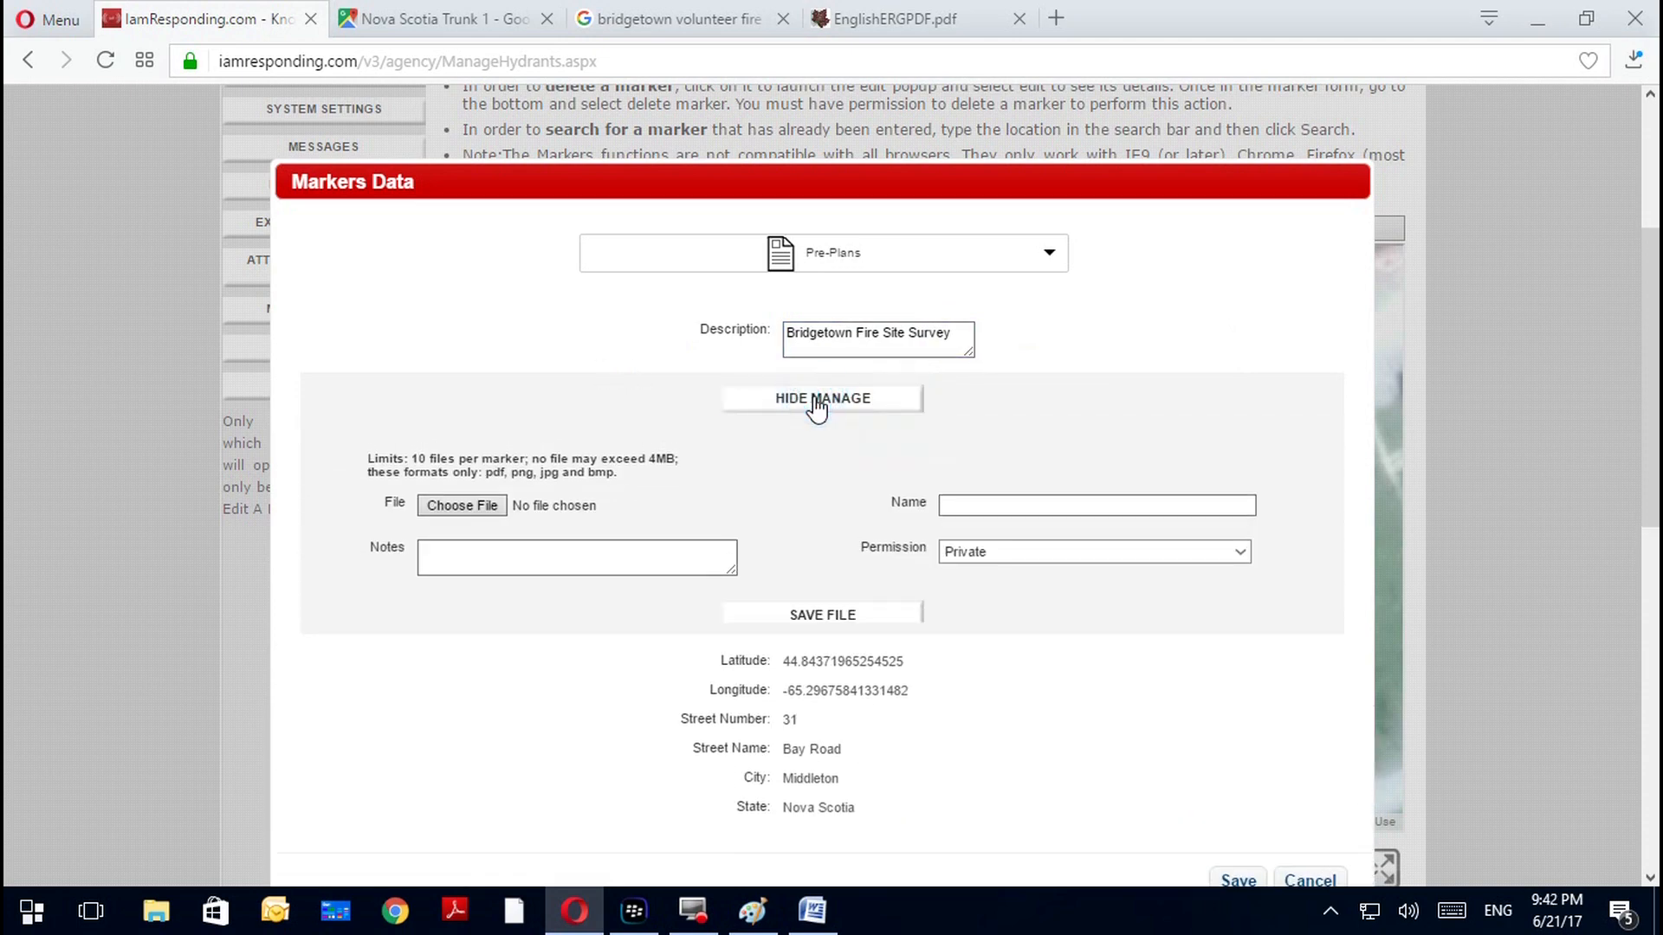
left_click(1042, 506)
type("BVFD Site D")
key("BackSpace")
key("BackSpace")
key("BackSpace")
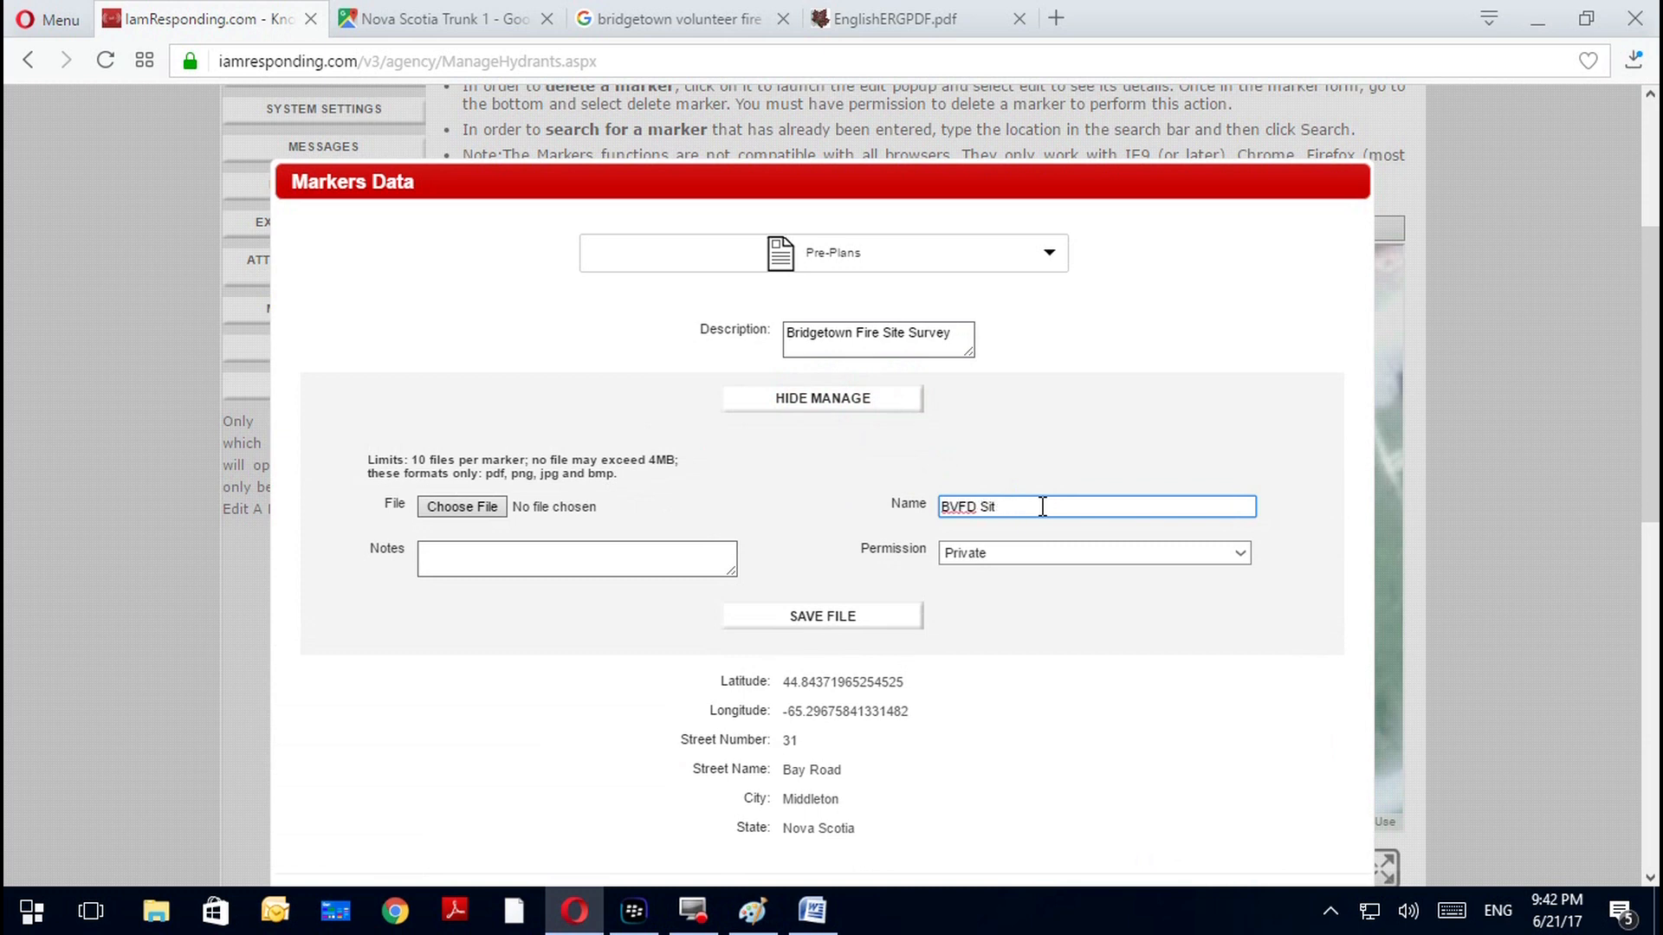
type("AT Photo")
Choose BVFD_SAT.pdf from the IAR folder as the file and enter the notes "Site Overview"
left_click(482, 505)
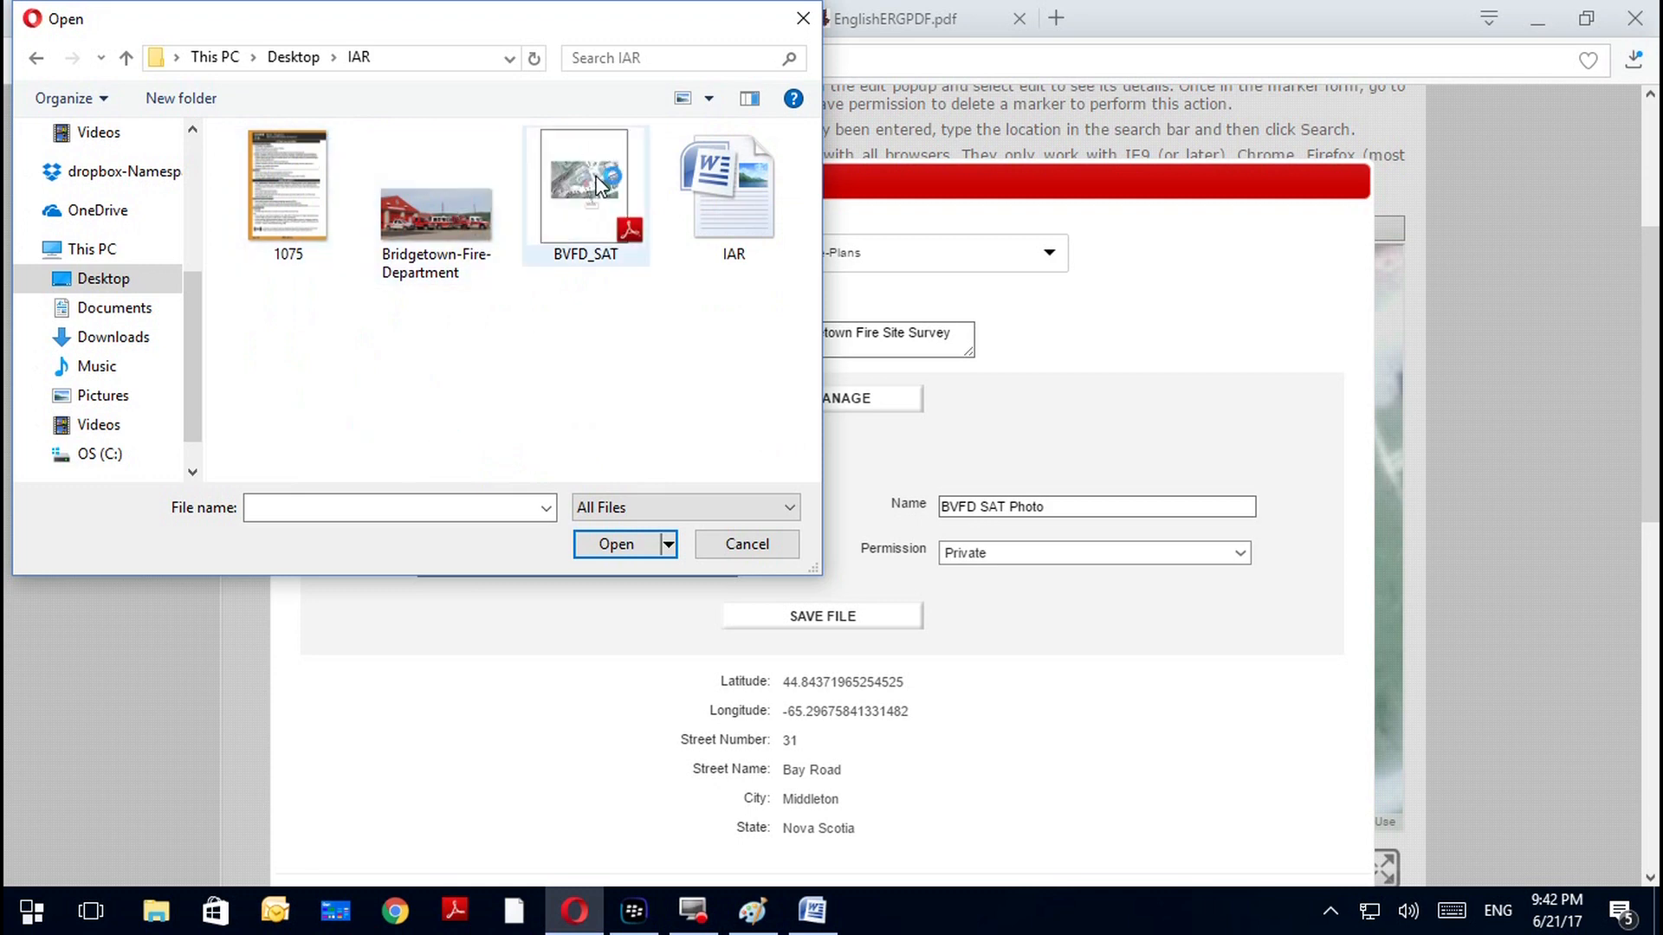
left_click(573, 220)
left_click(573, 220)
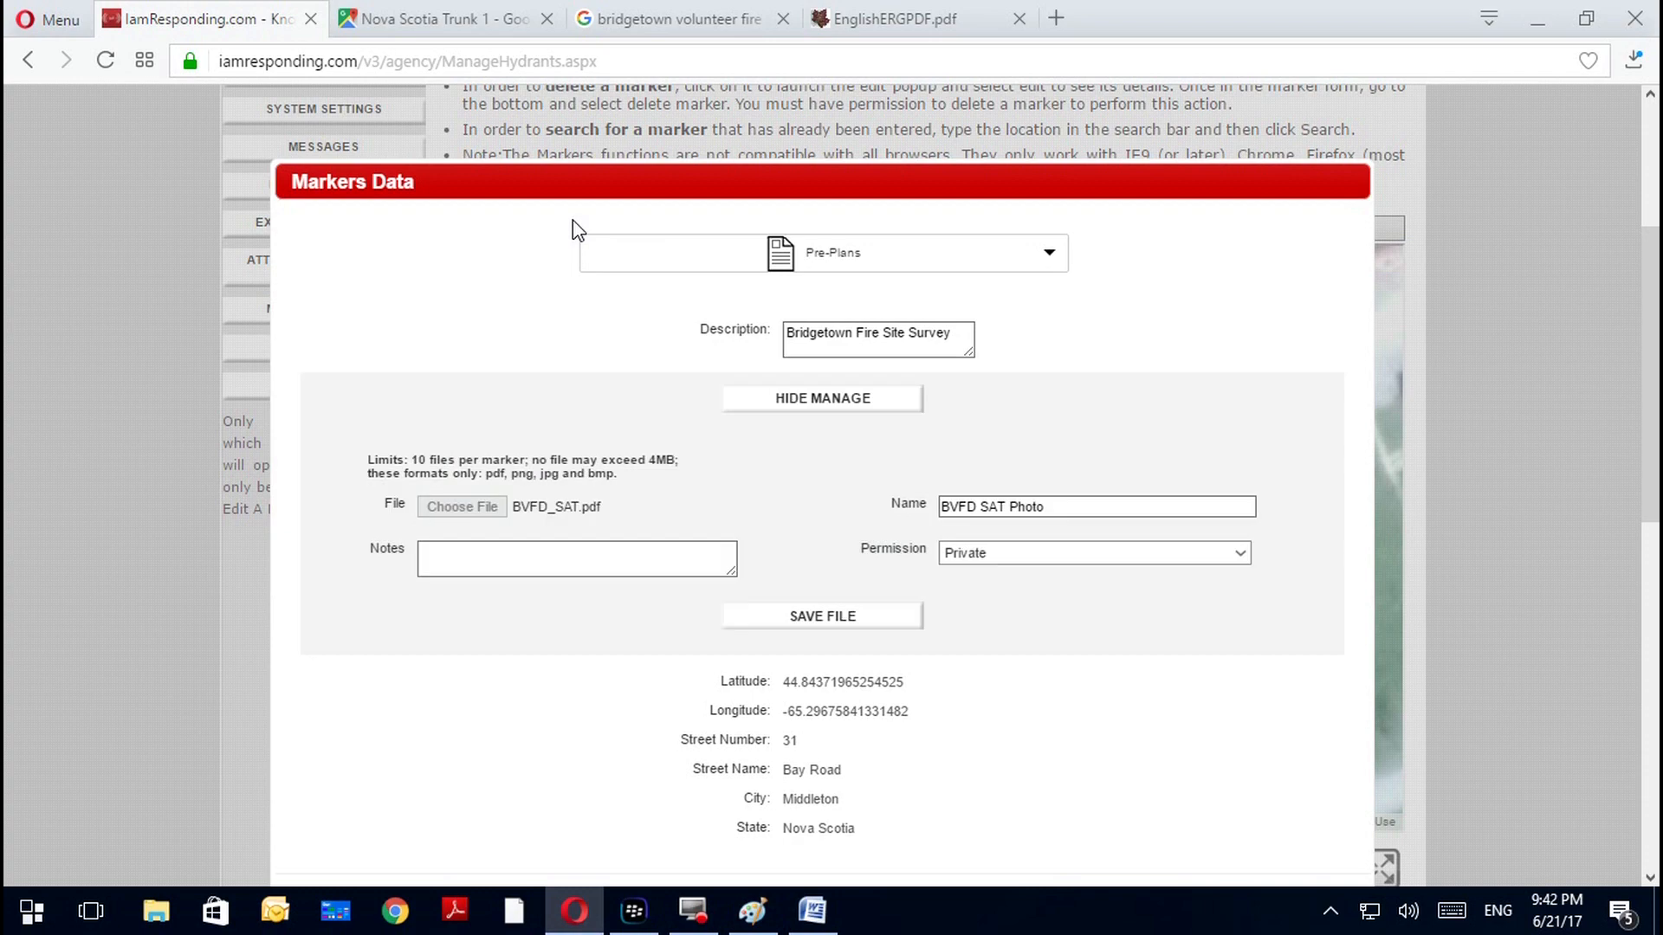
left_click(462, 559)
type("Site")
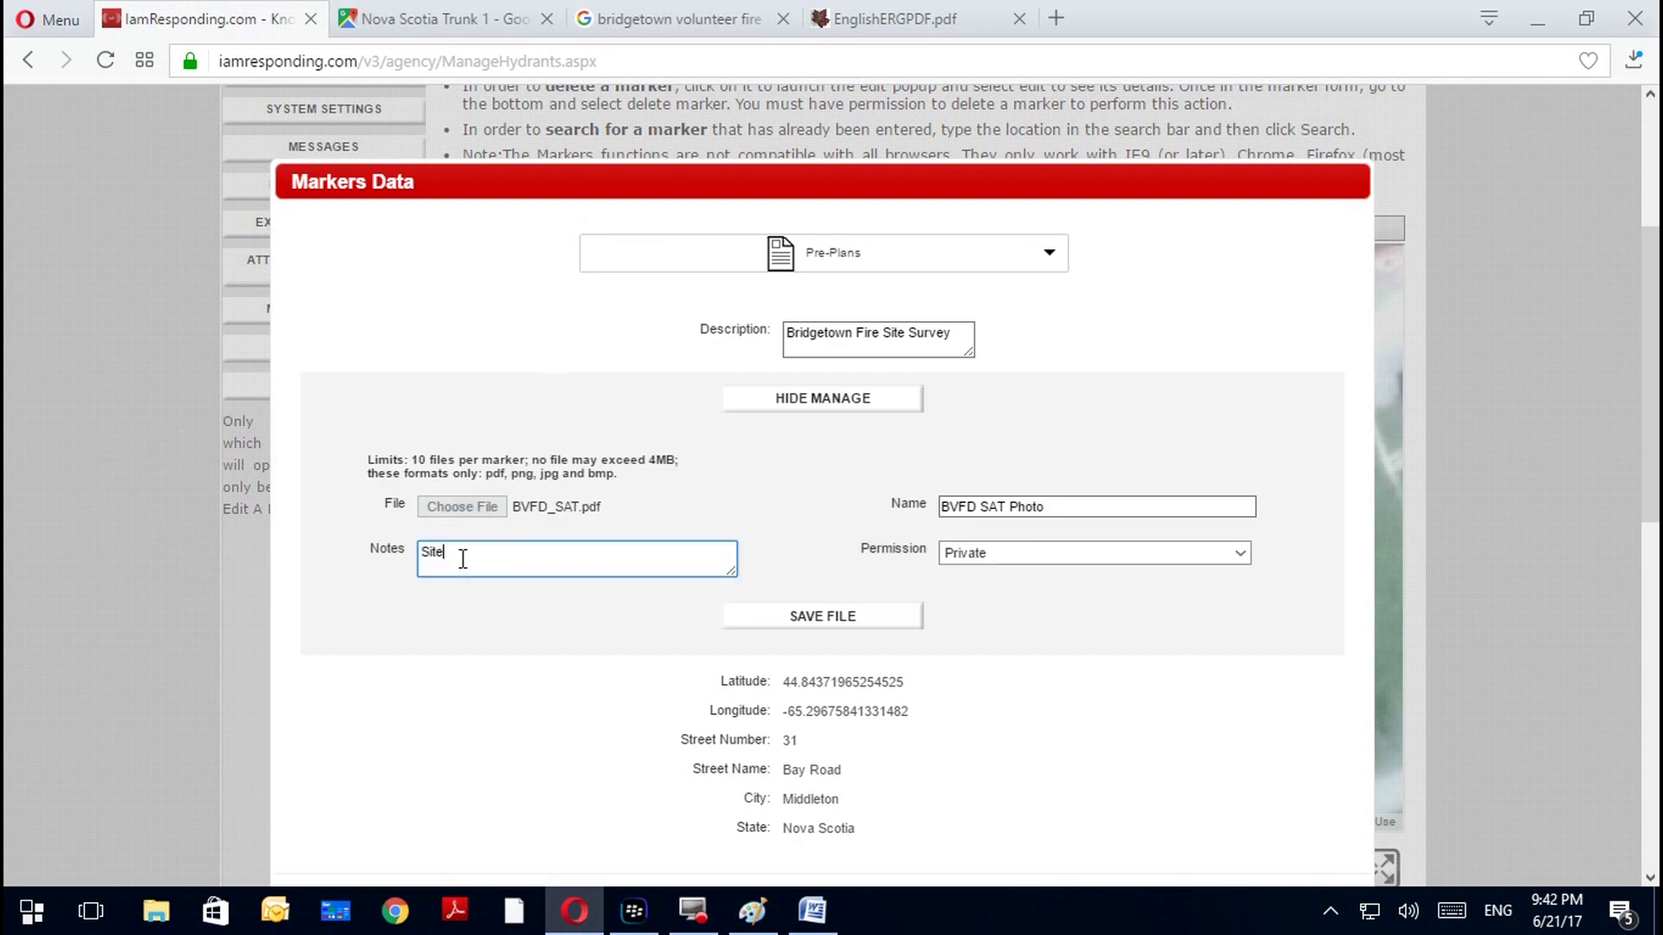
type(" Ownerview")
left_click(885, 451)
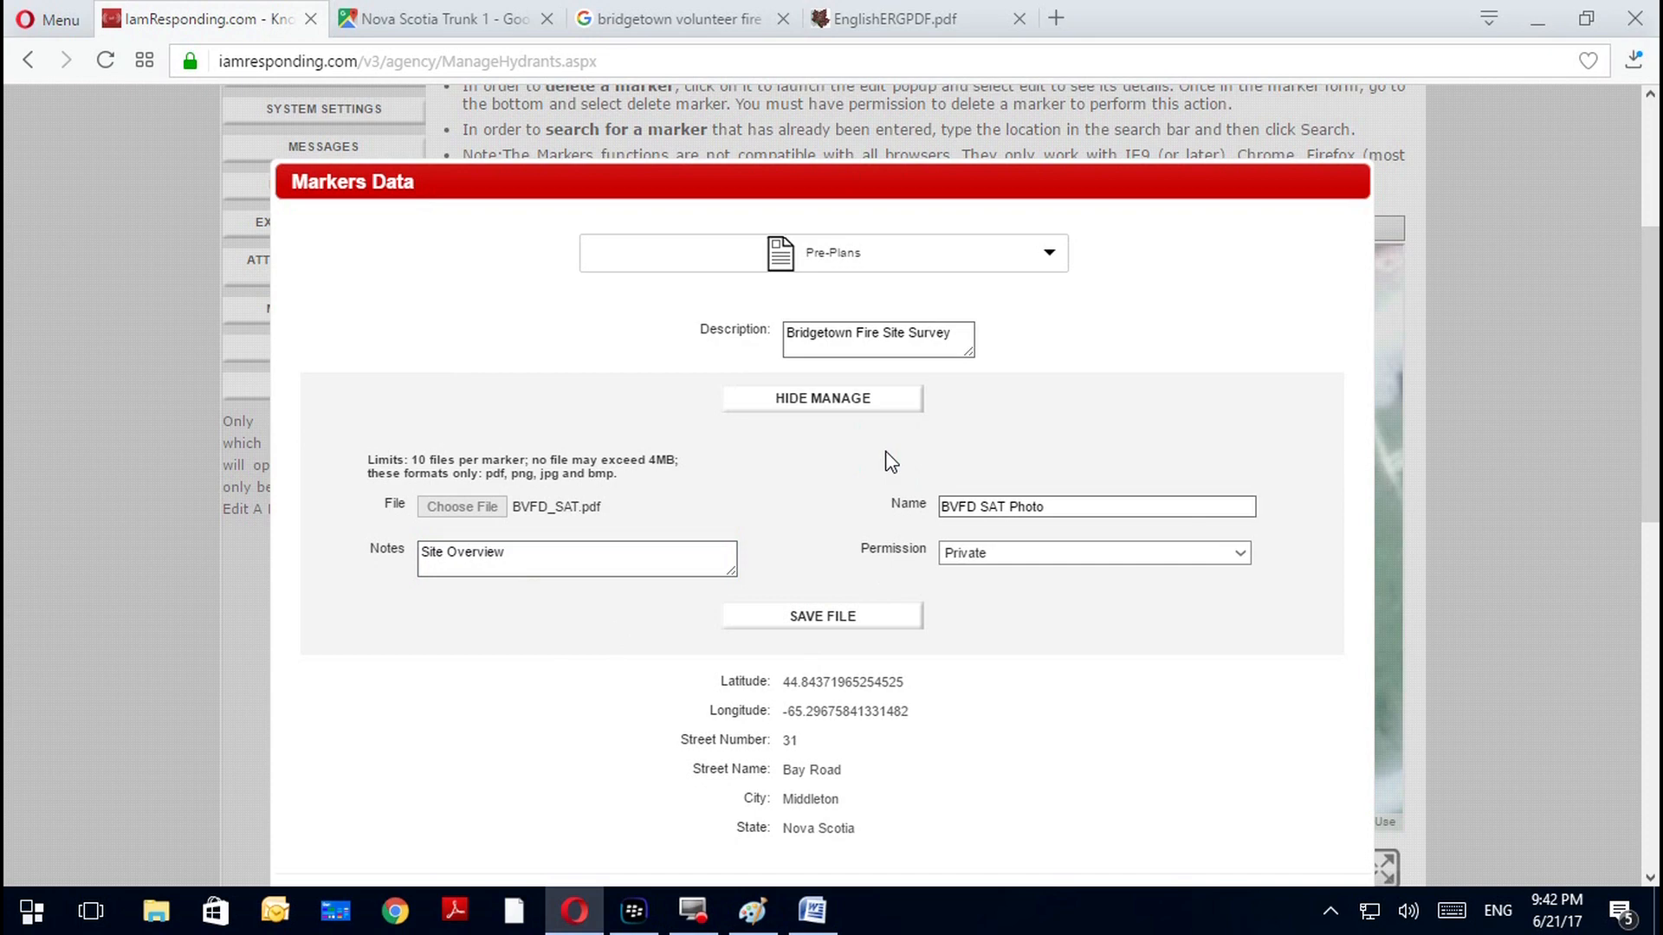
Set the satellite photo file's permission to Mutual Aid Access and save it to the marker
left_click(900, 346)
left_click(1036, 553)
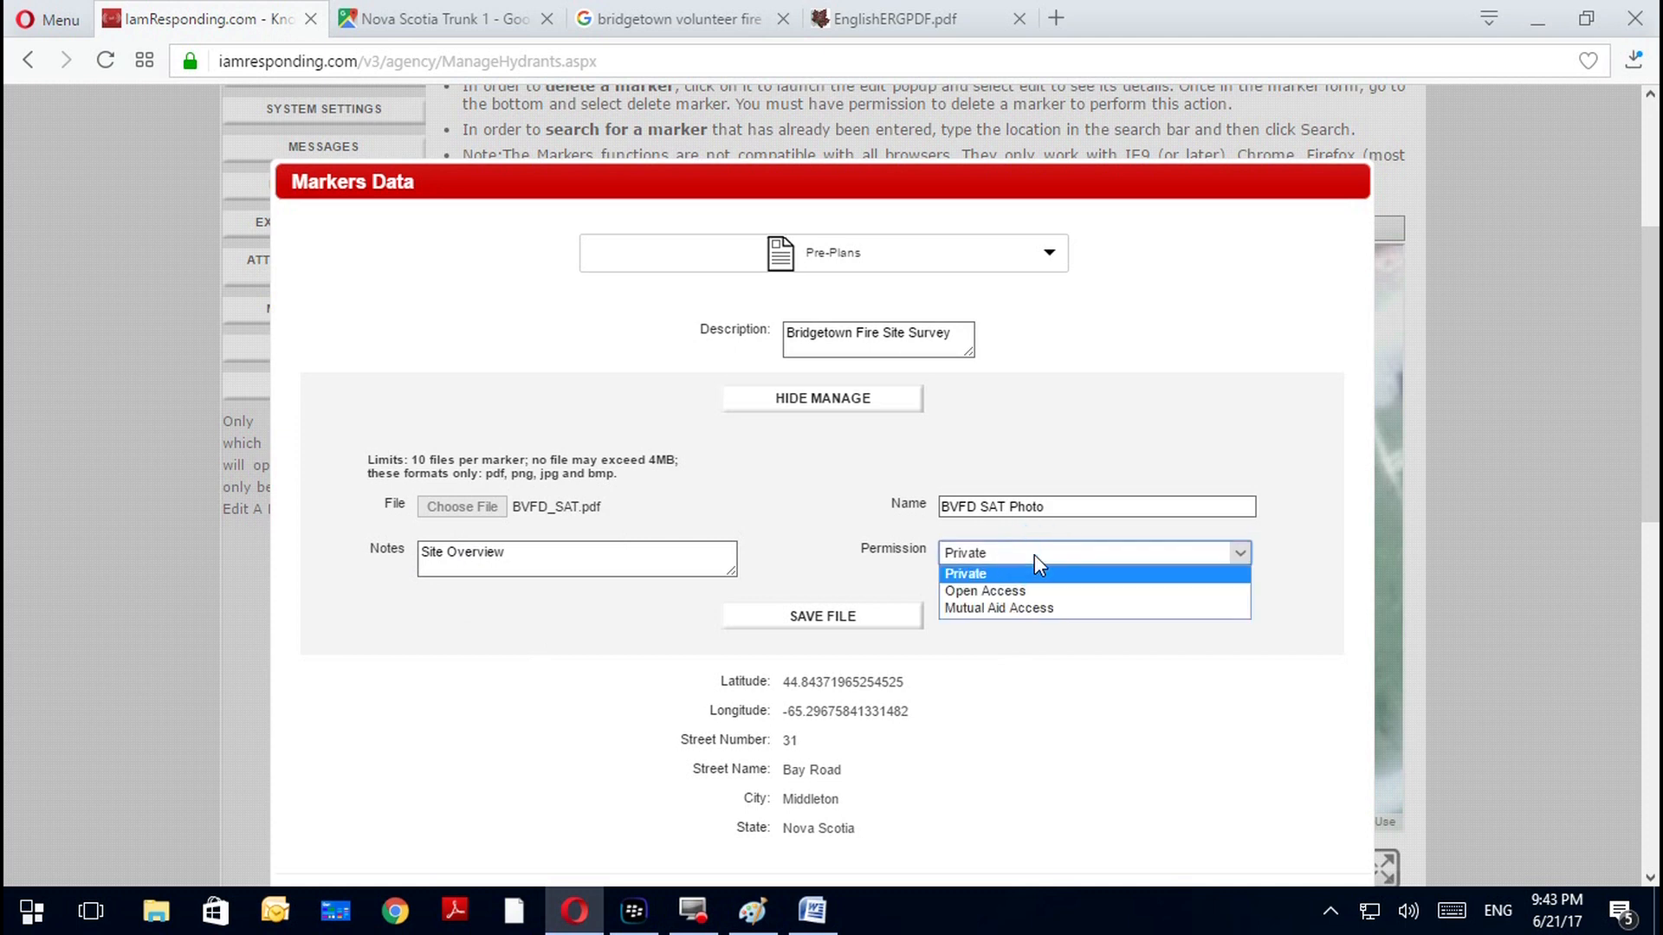
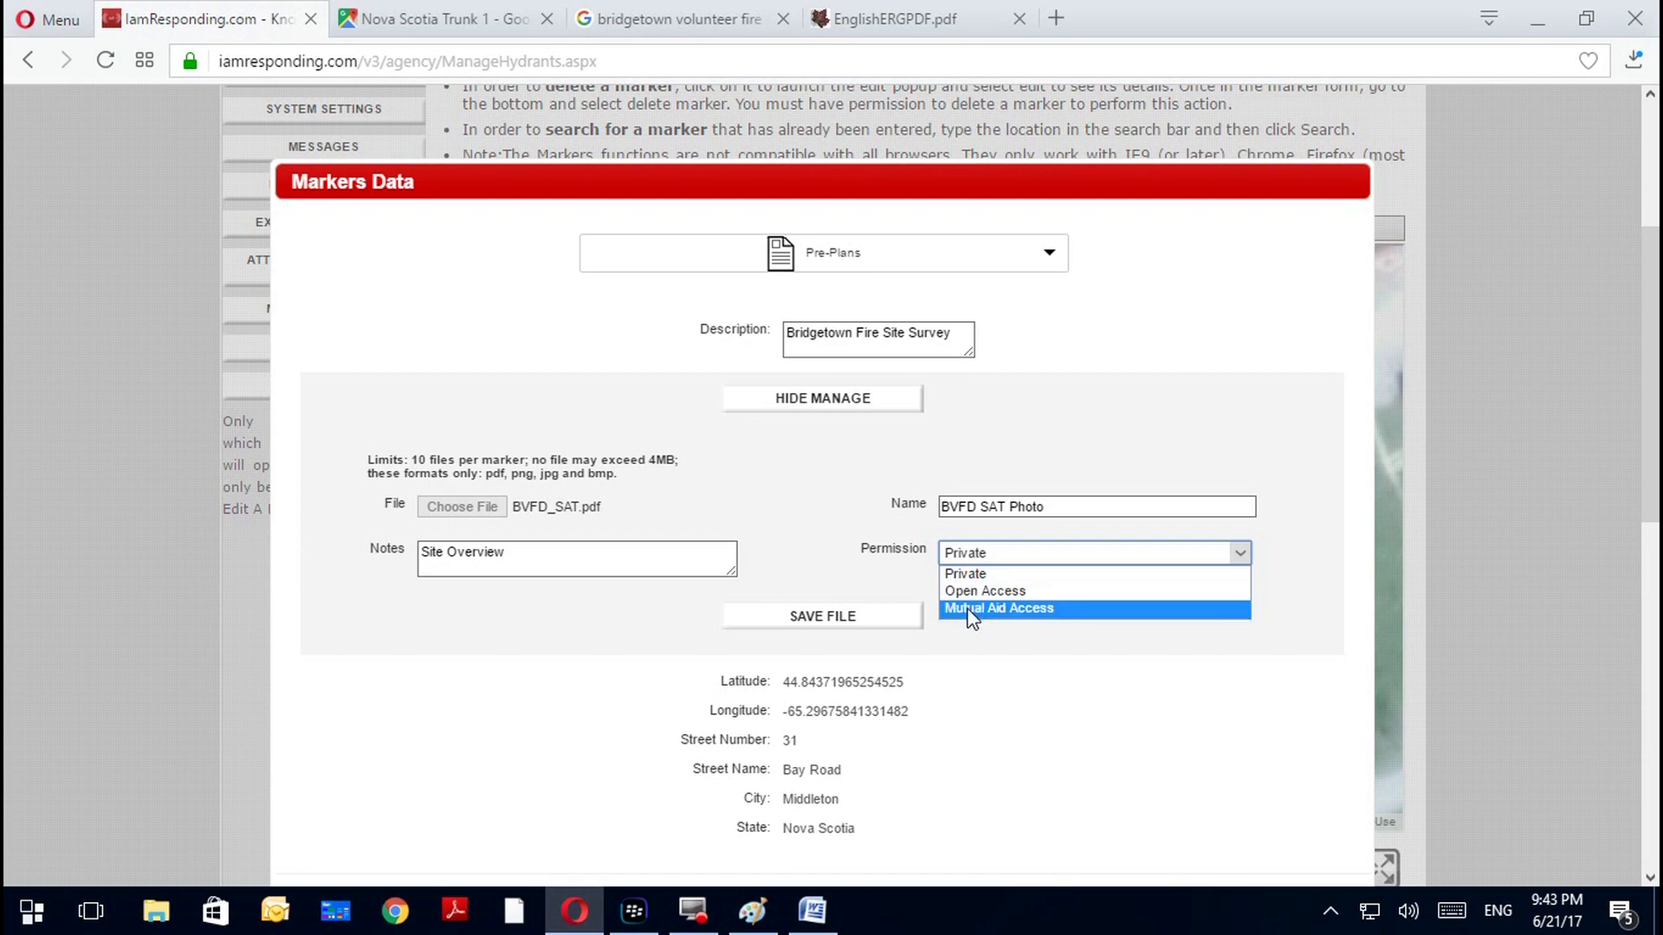
left_click(970, 610)
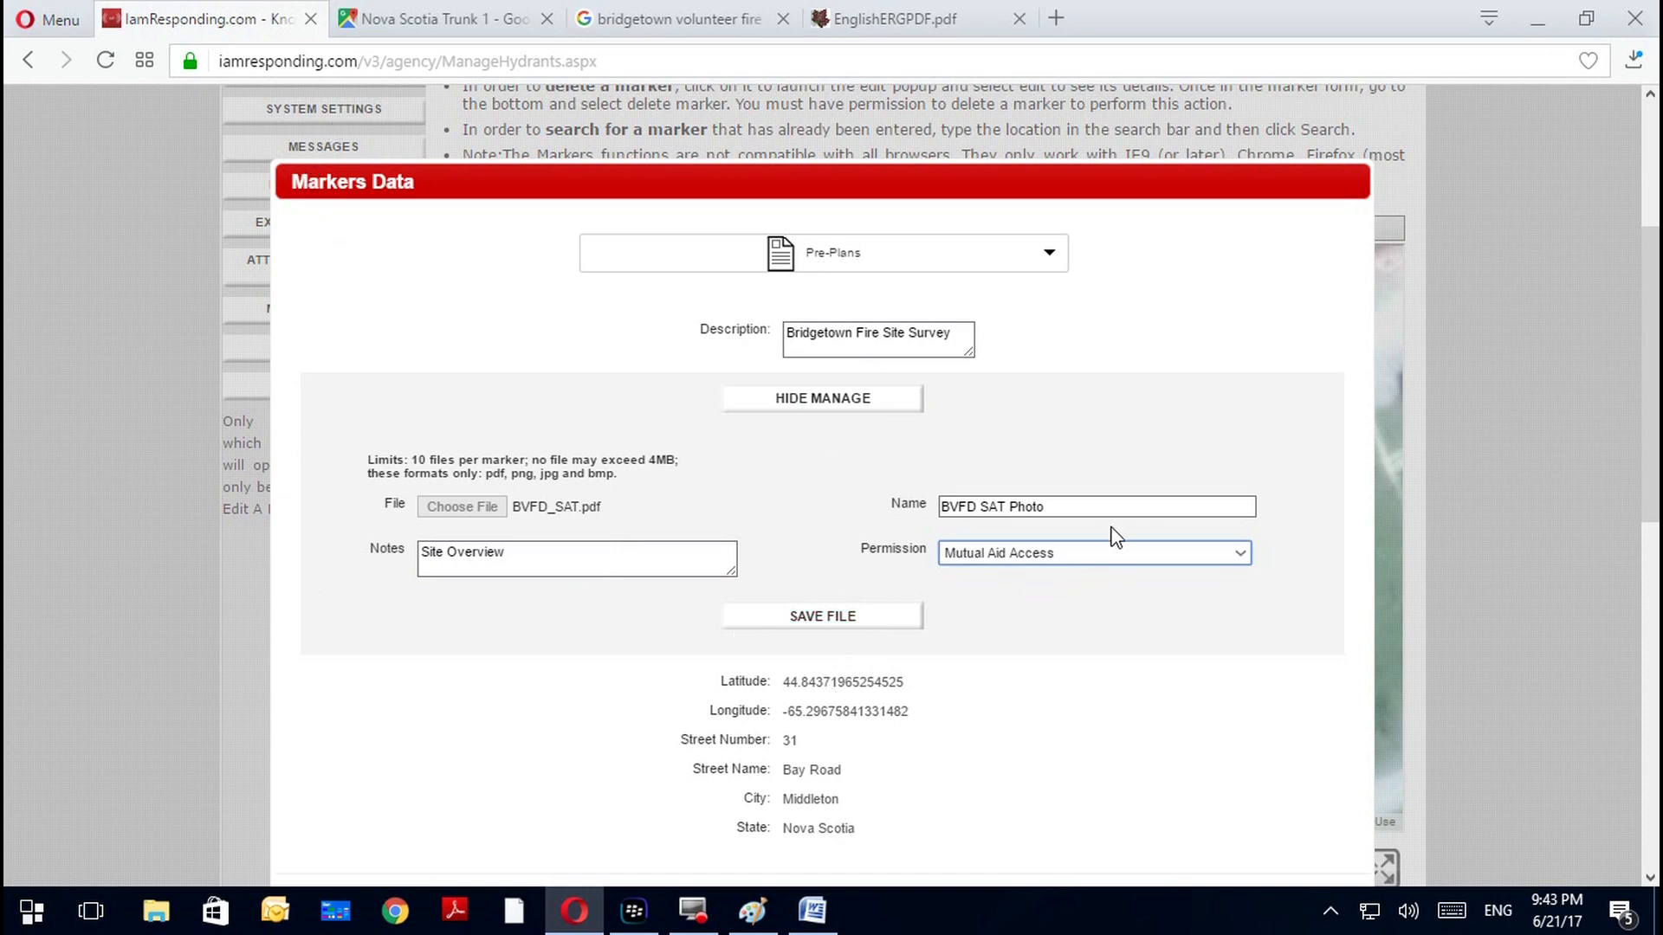
left_click(839, 620)
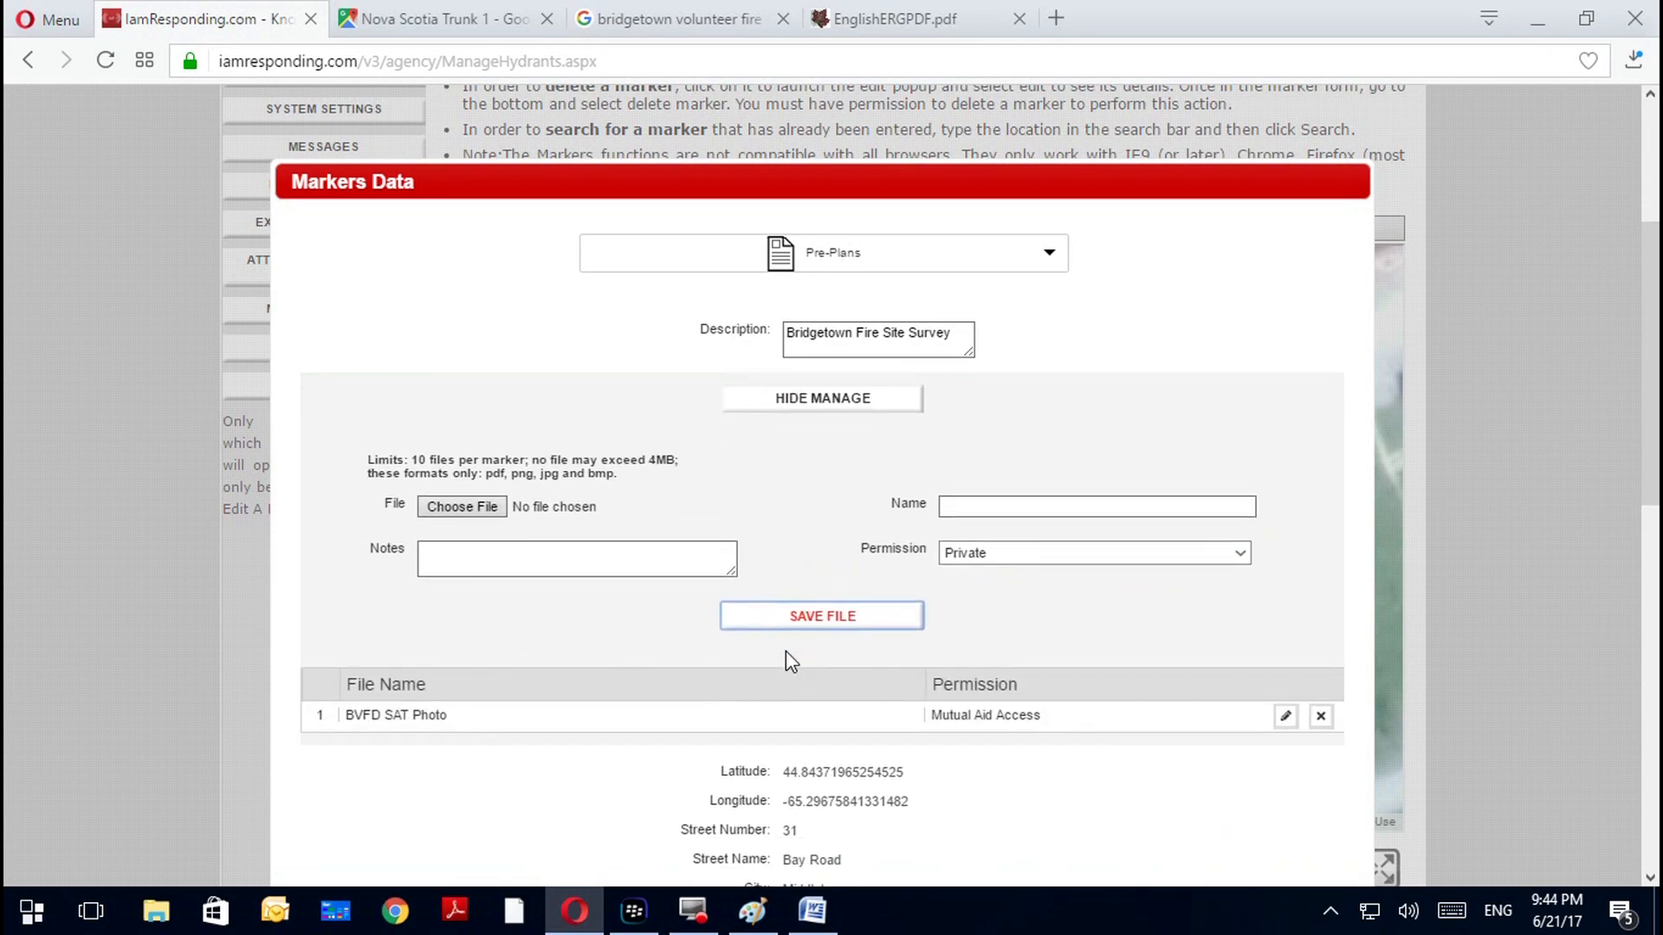
Name the marker's second file "1075 ERG Guide"
left_click(993, 508)
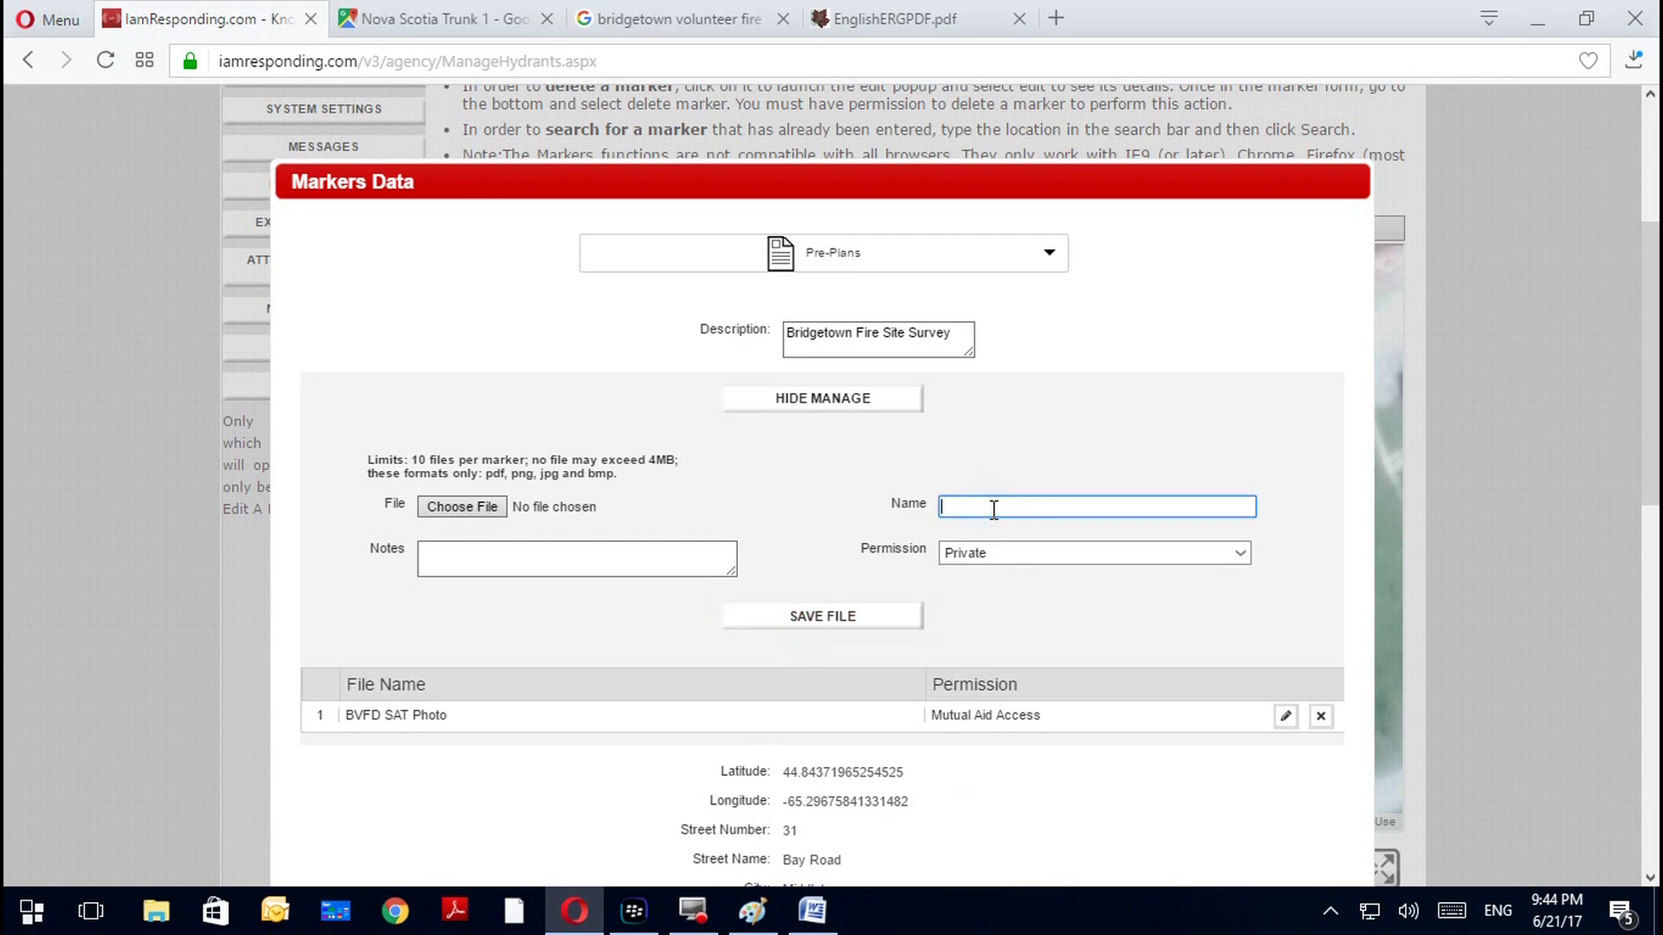
type("1")
type("75")
key("BackSpace")
key("BackSpace")
type("75")
key("BackSpace")
key("BackSpace")
type("075")
left_click(683, 545)
left_click(680, 548)
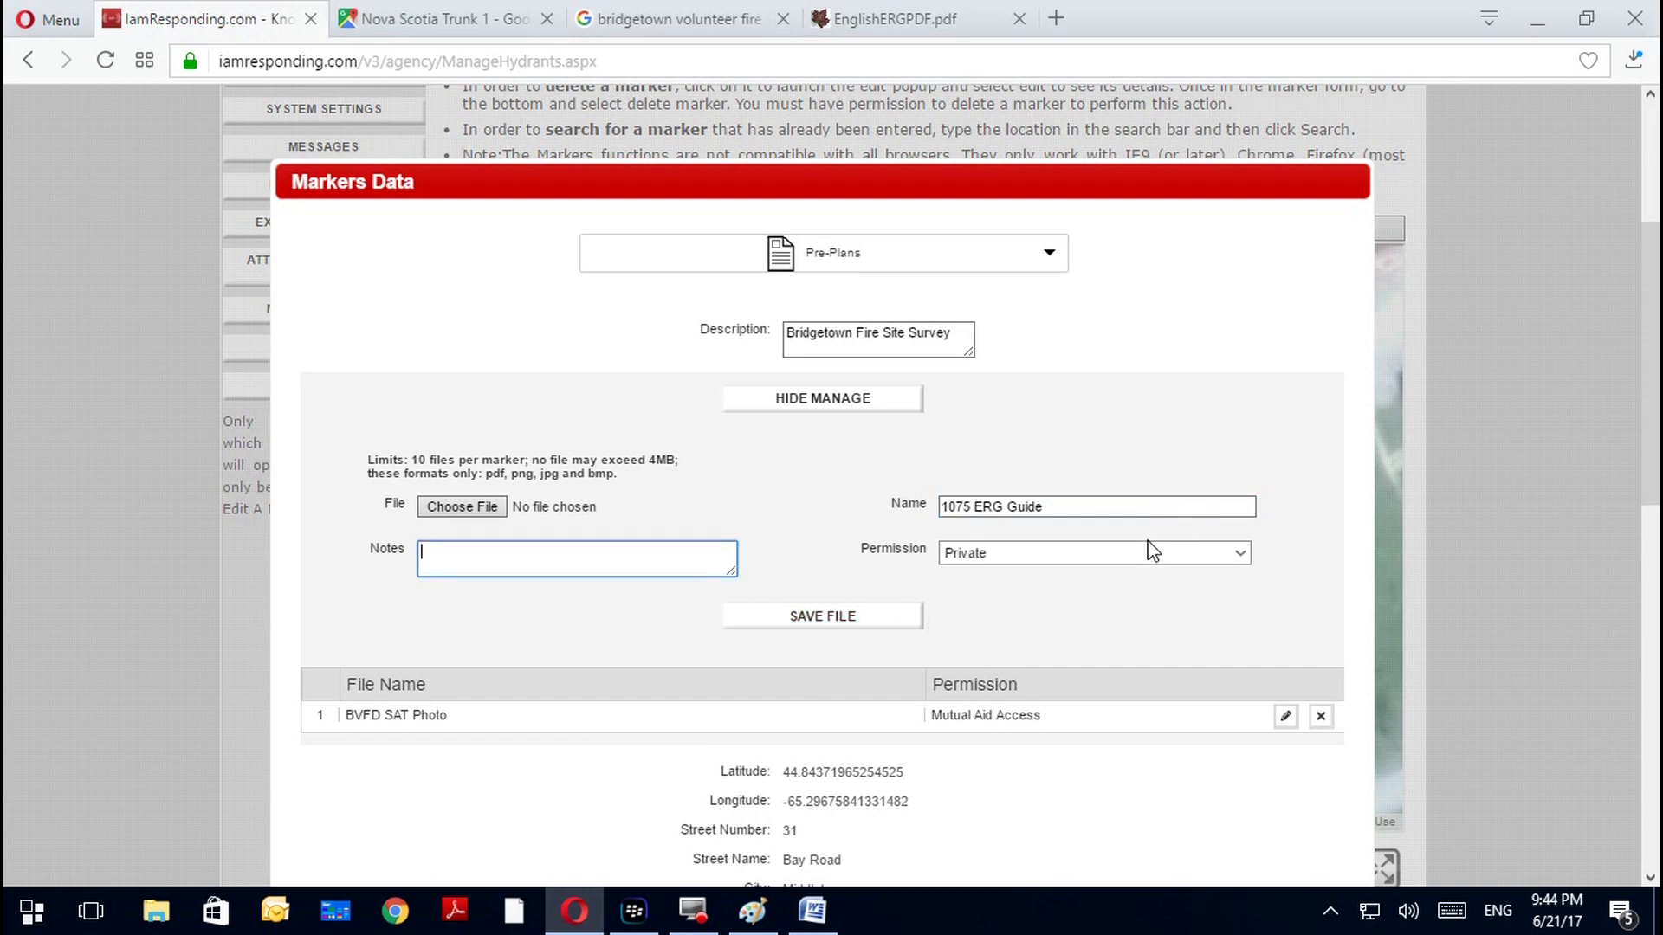
Choose the 1075 PNG image for the ERG guide entry and save the file with Private permission
left_click(792, 618)
left_click(462, 553)
double_click(298, 215)
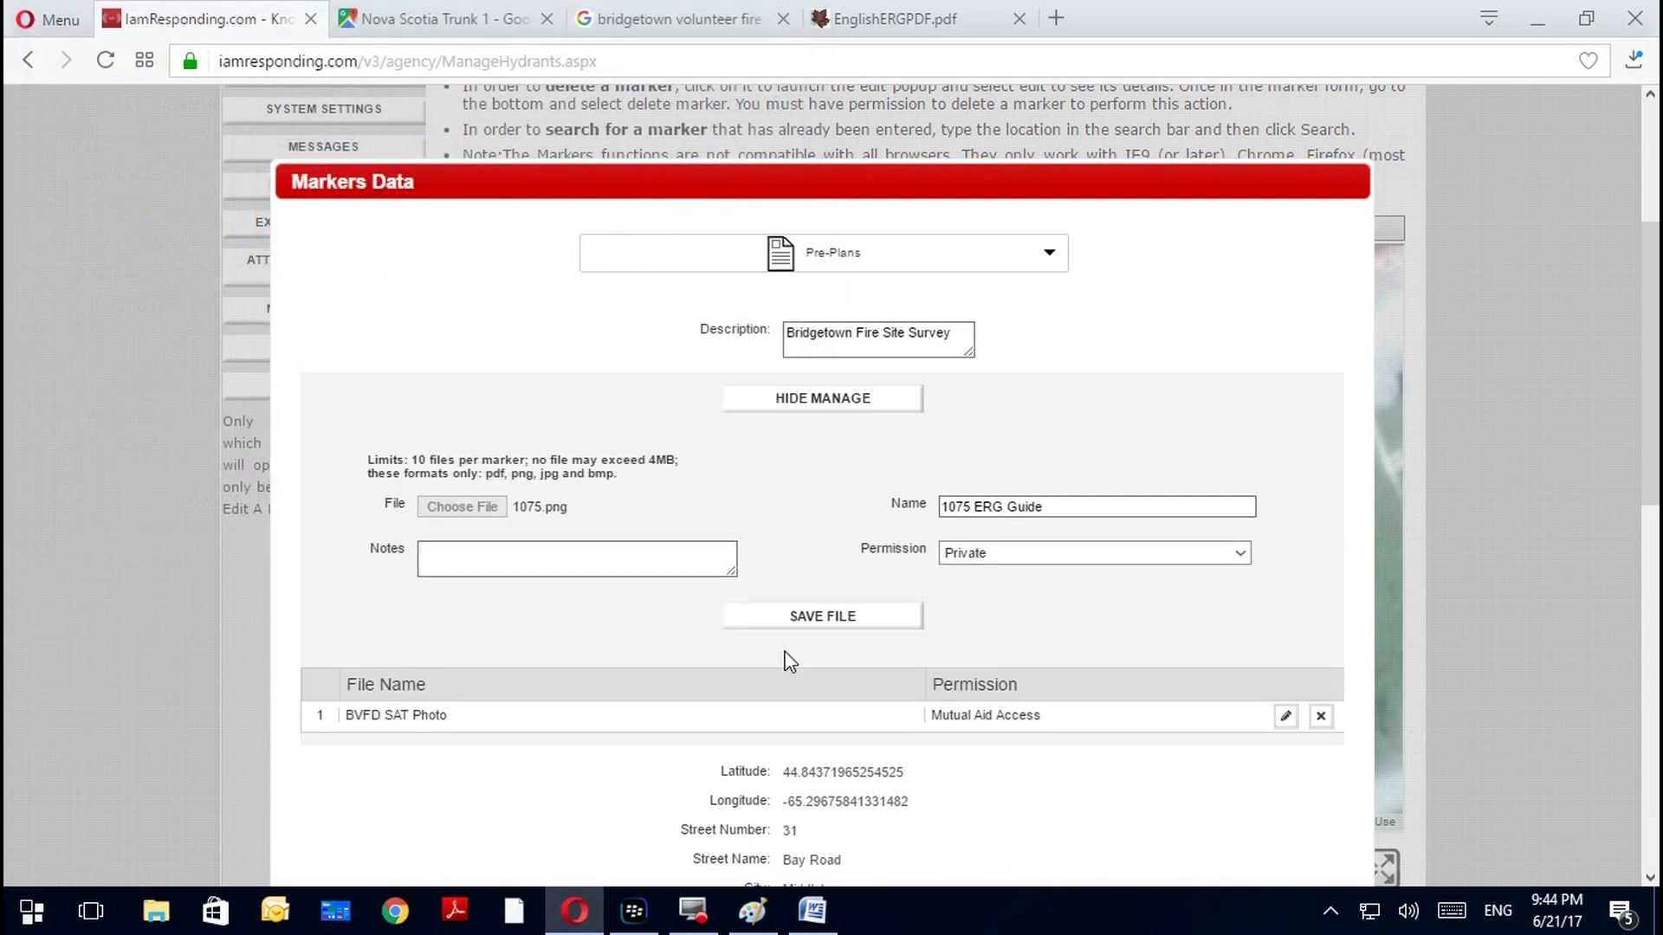
left_click(855, 624)
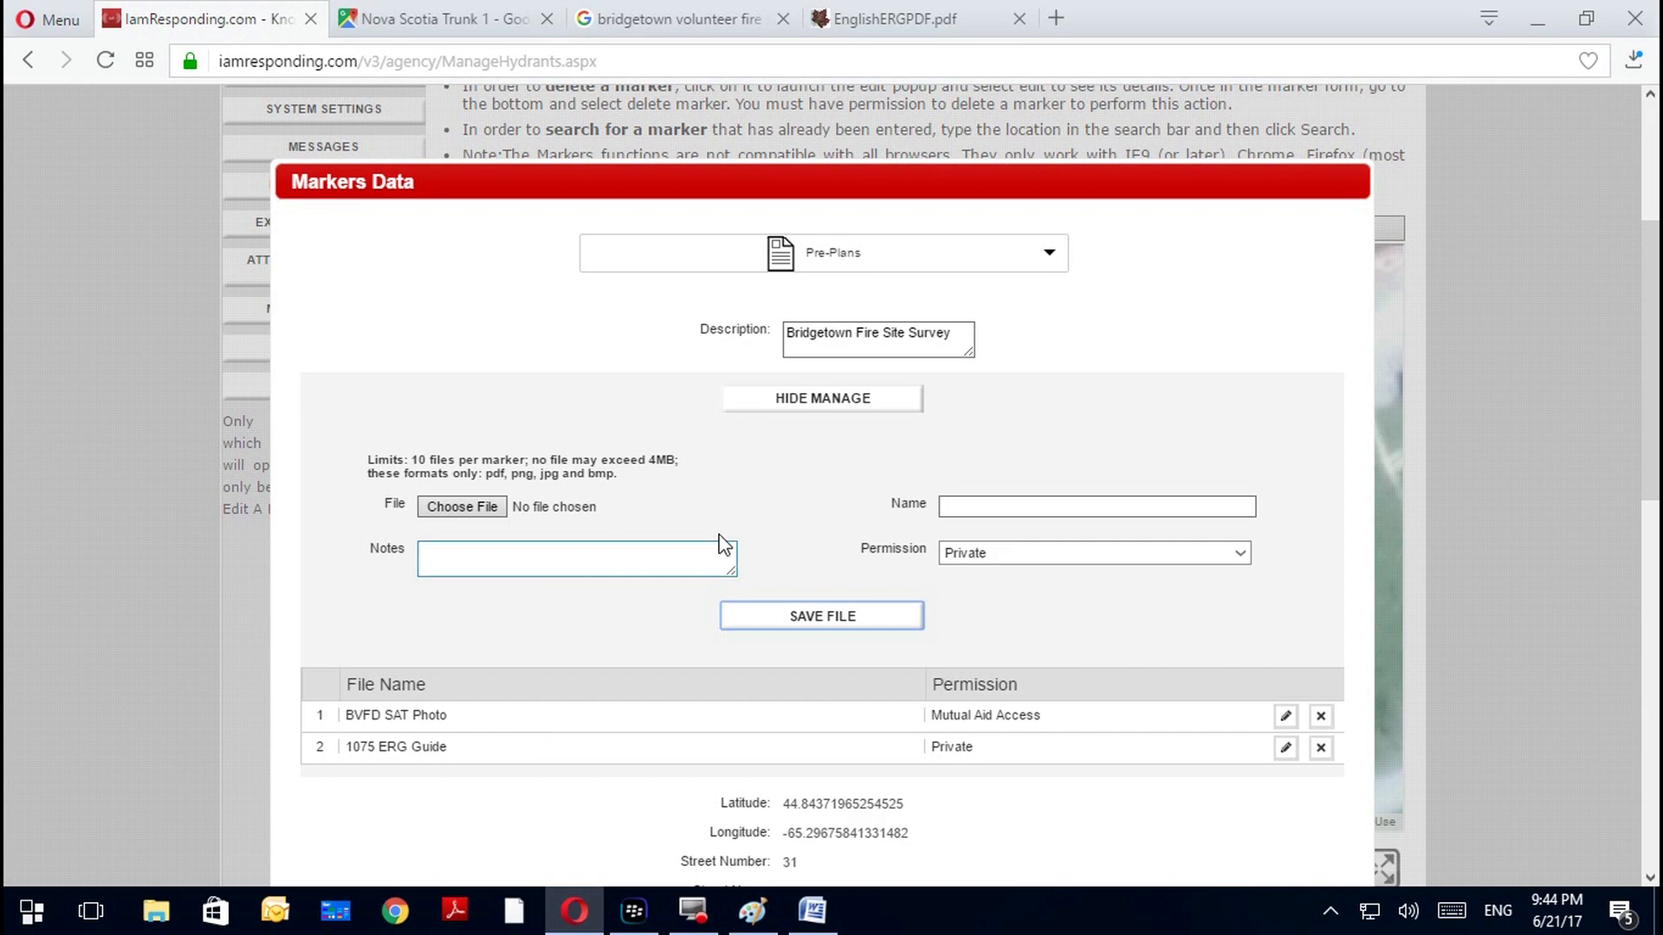
Choose Bridgetown-Fire-Department.jpg from the IAR folder as the marker's third file and name it "Alpha Side"
left_click(475, 509)
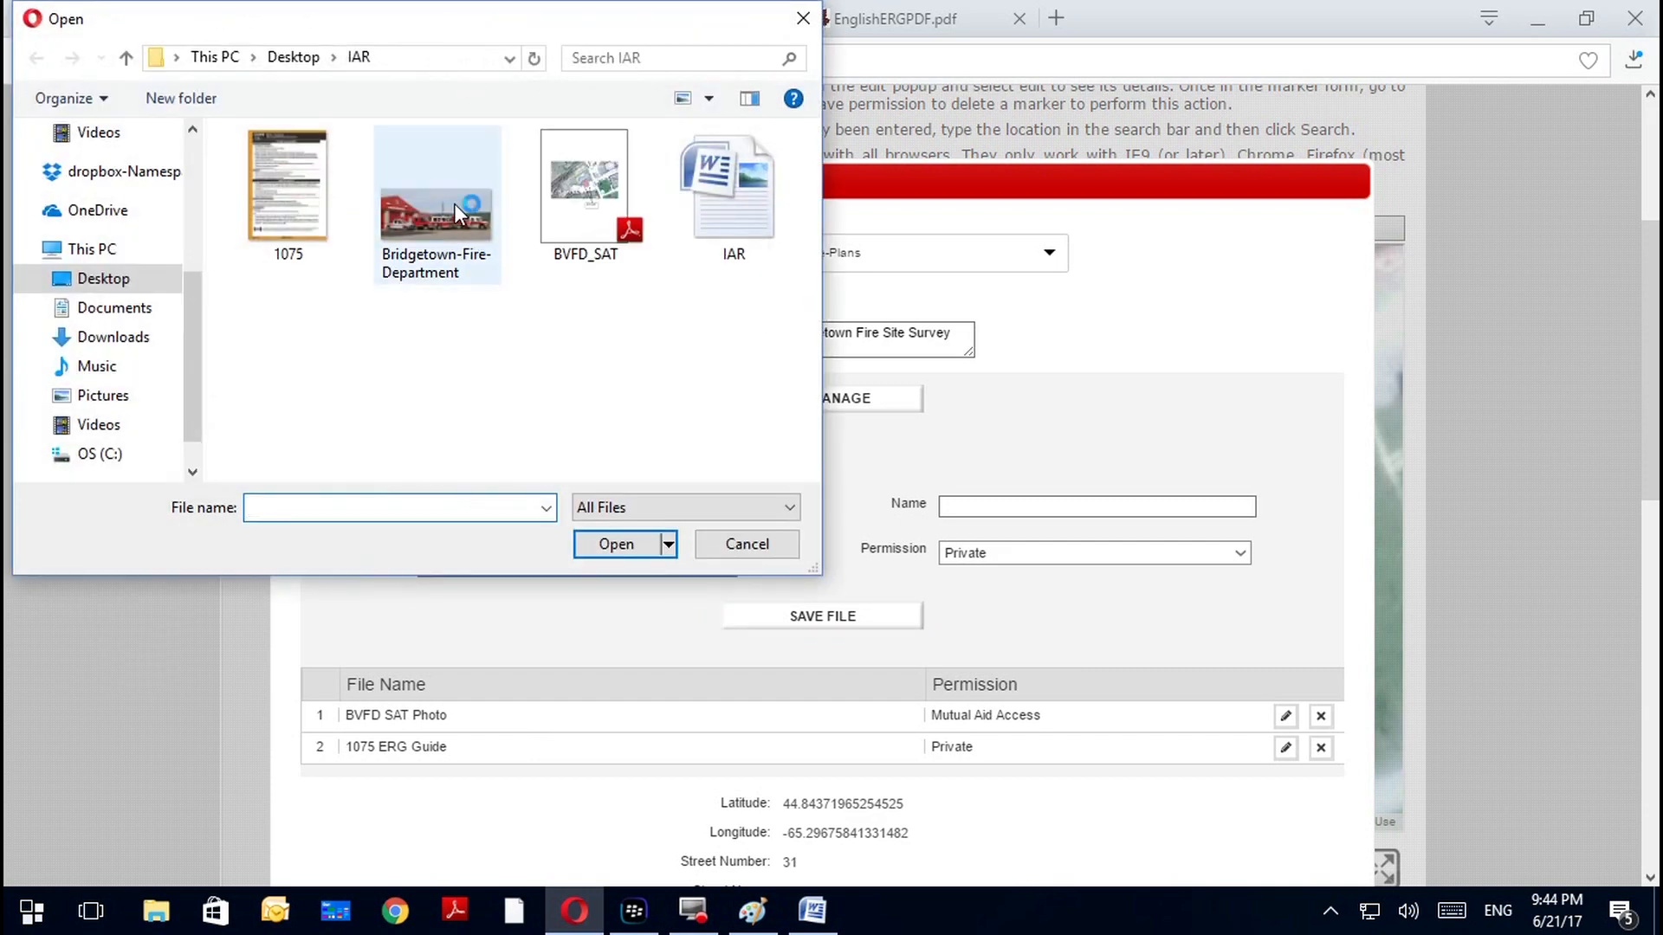
double_click(454, 204)
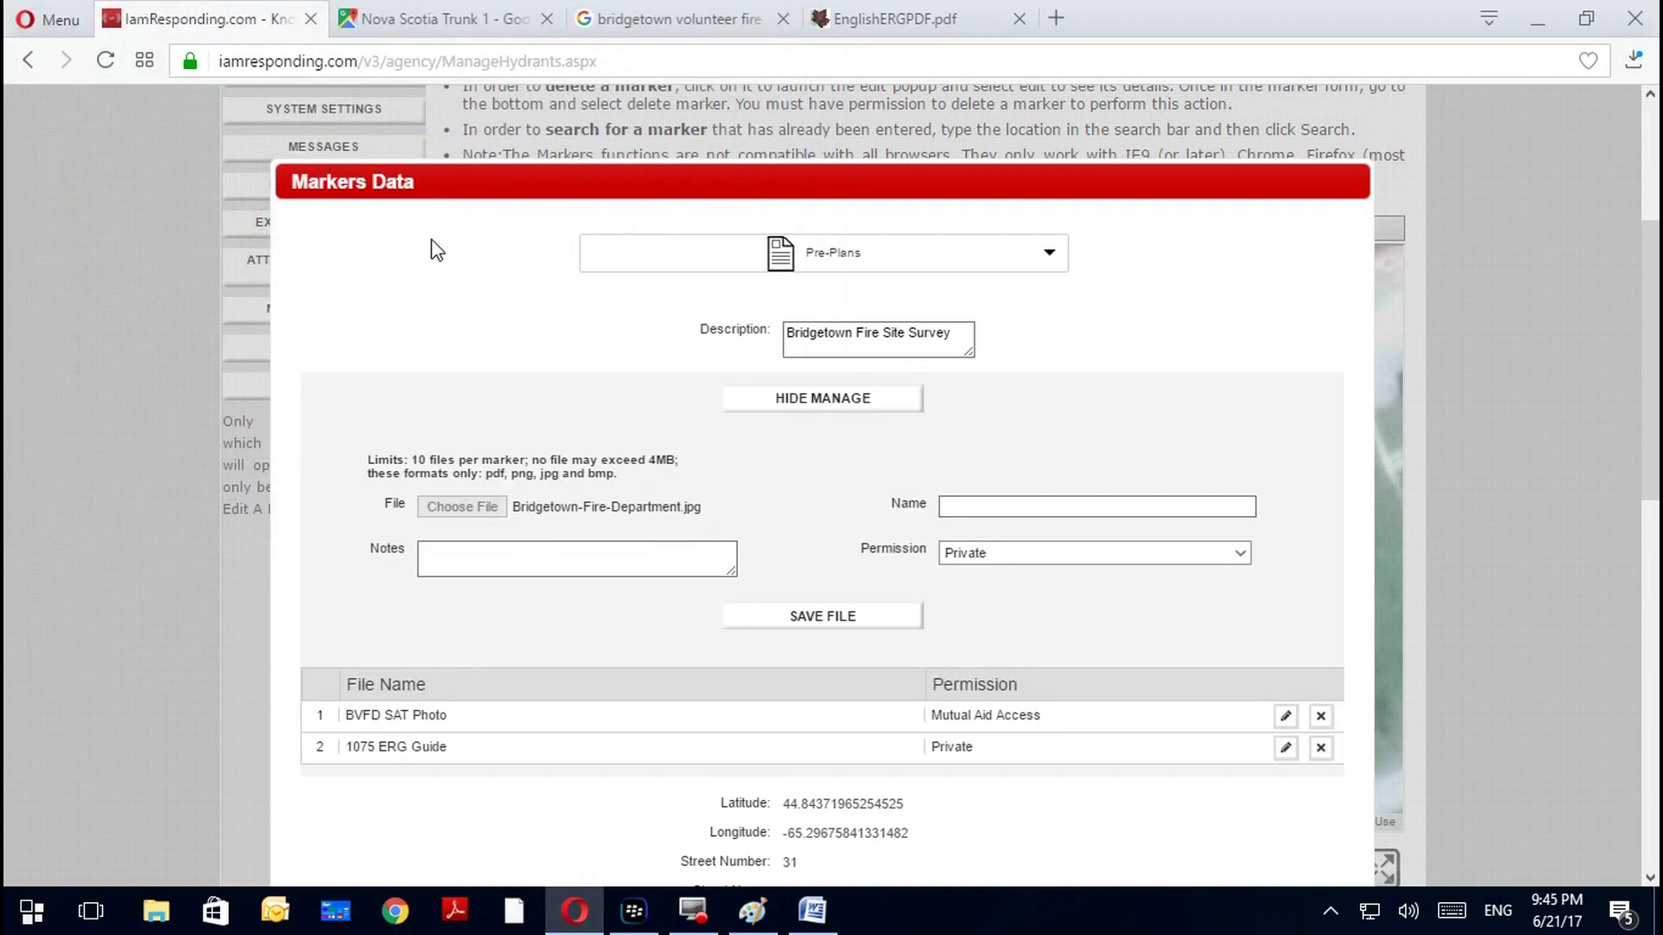
left_click(1010, 513)
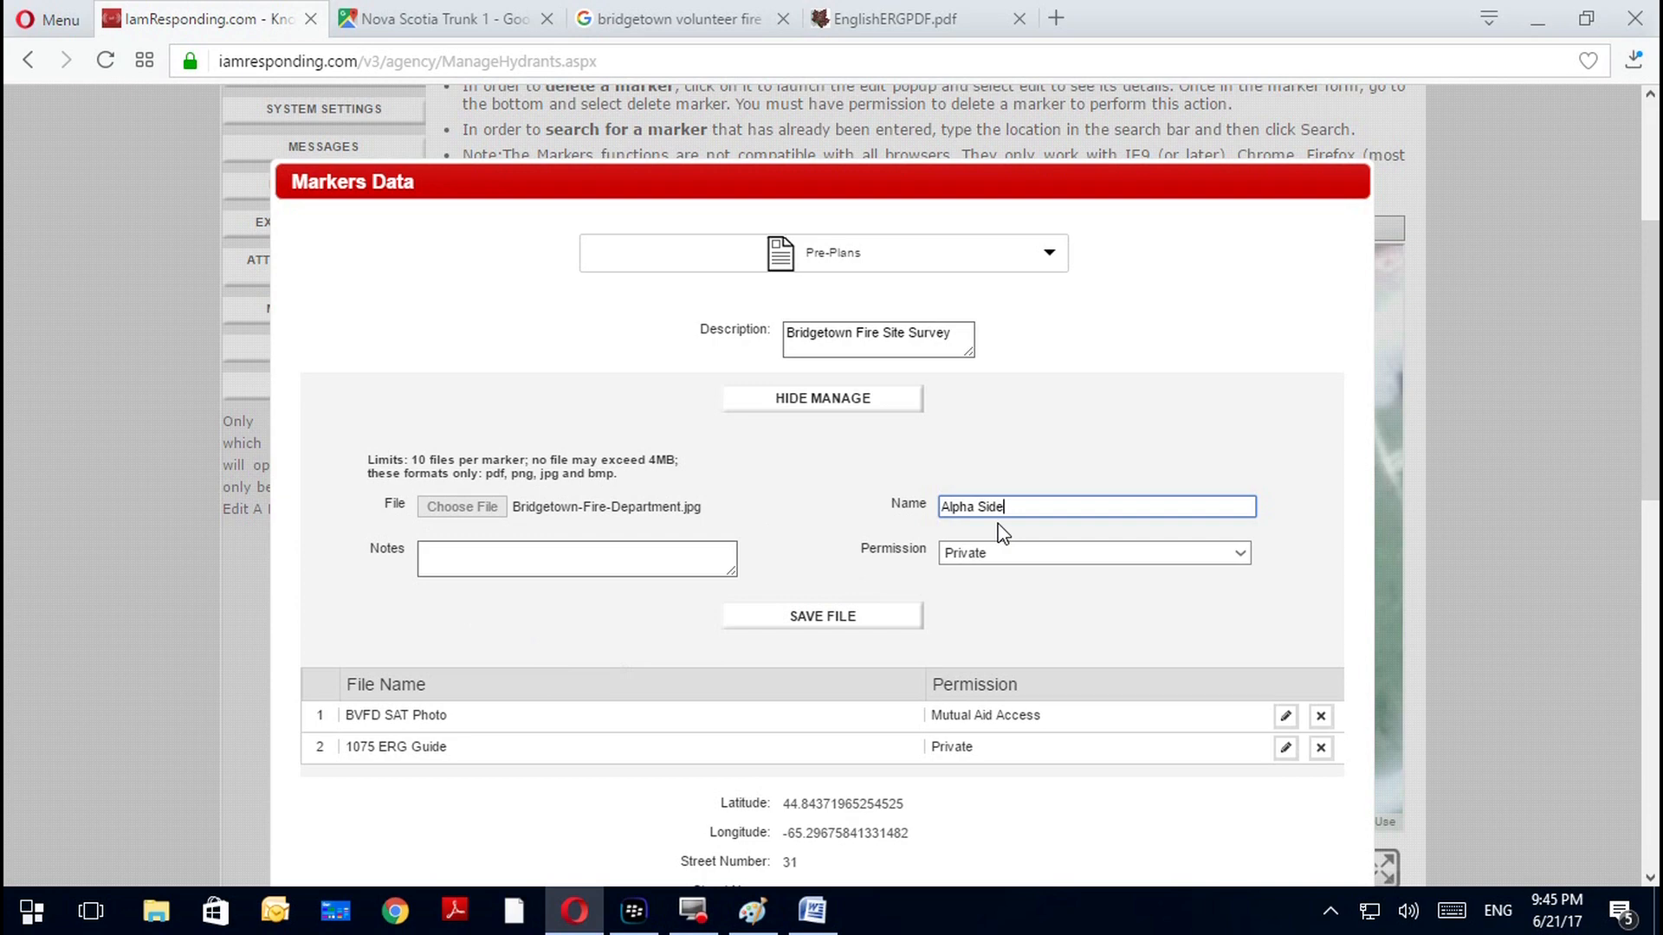
Set the Alpha Side photo's permission to Open Access and save the file to the marker
left_click(978, 552)
left_click(979, 611)
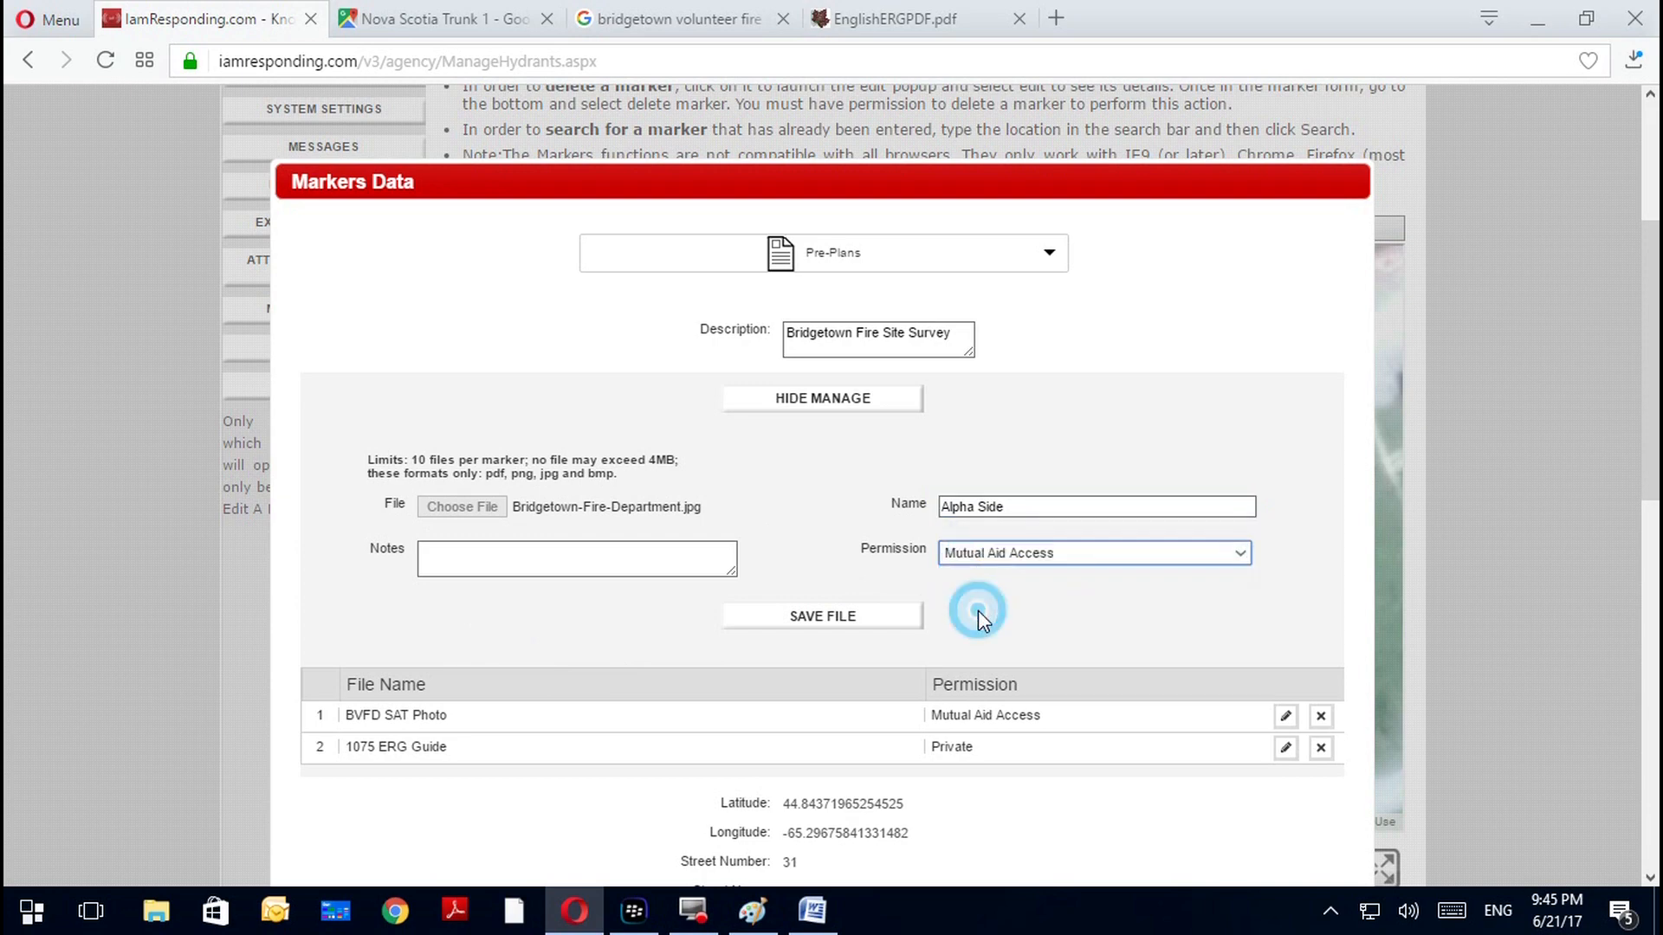
left_click(981, 553)
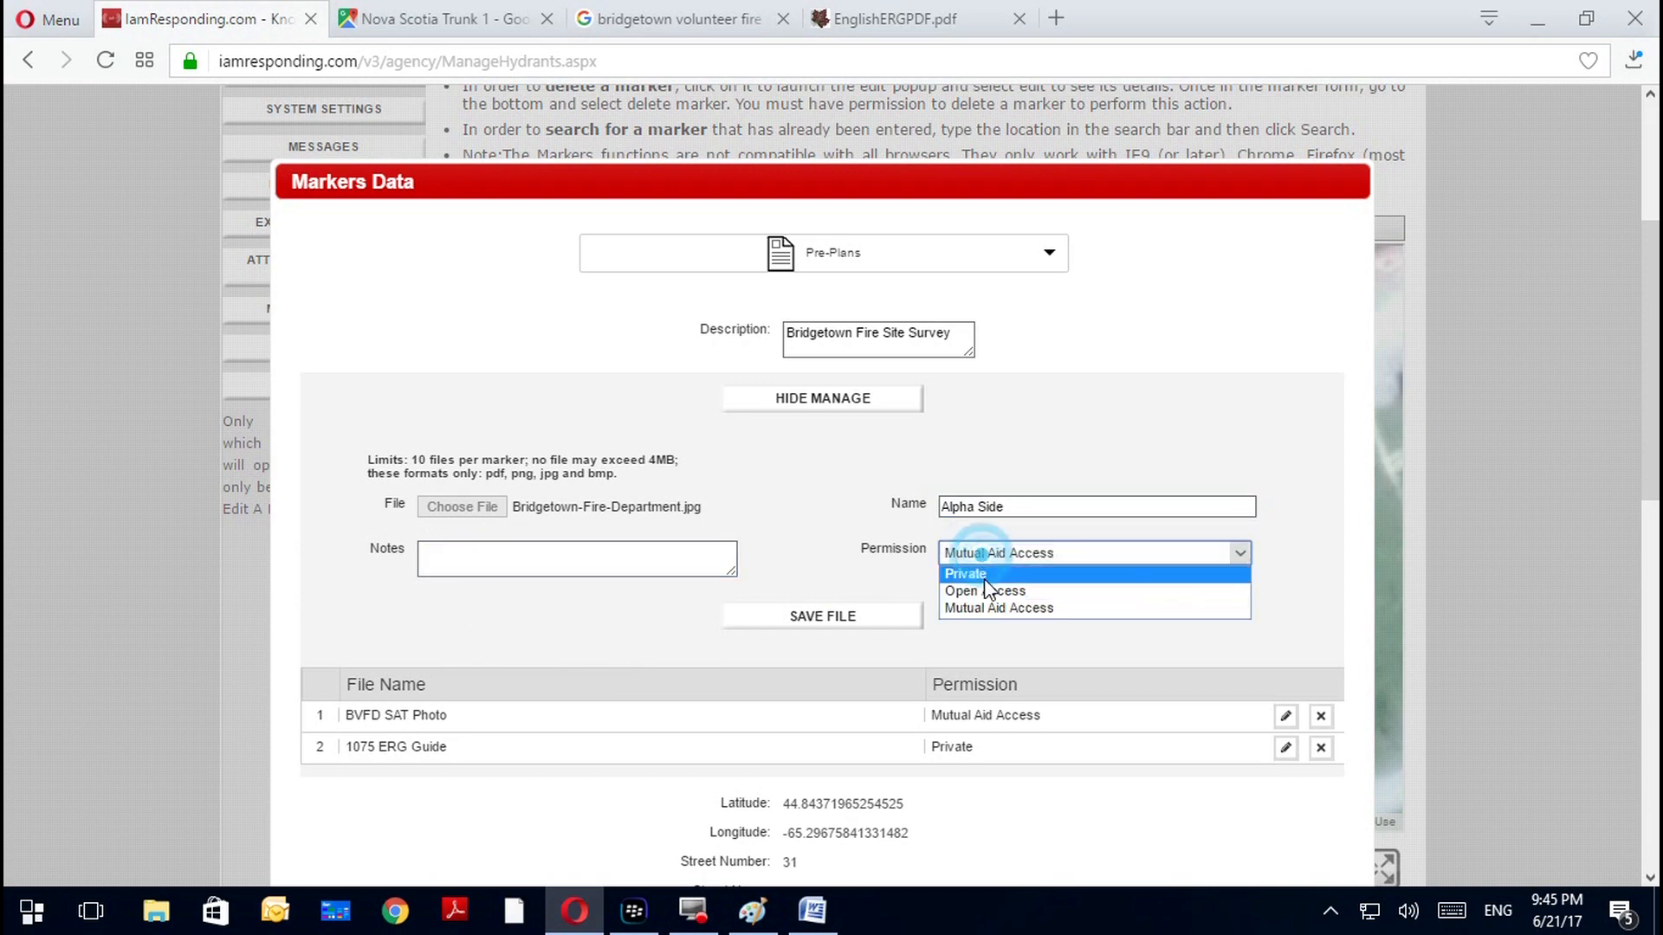
left_click(985, 590)
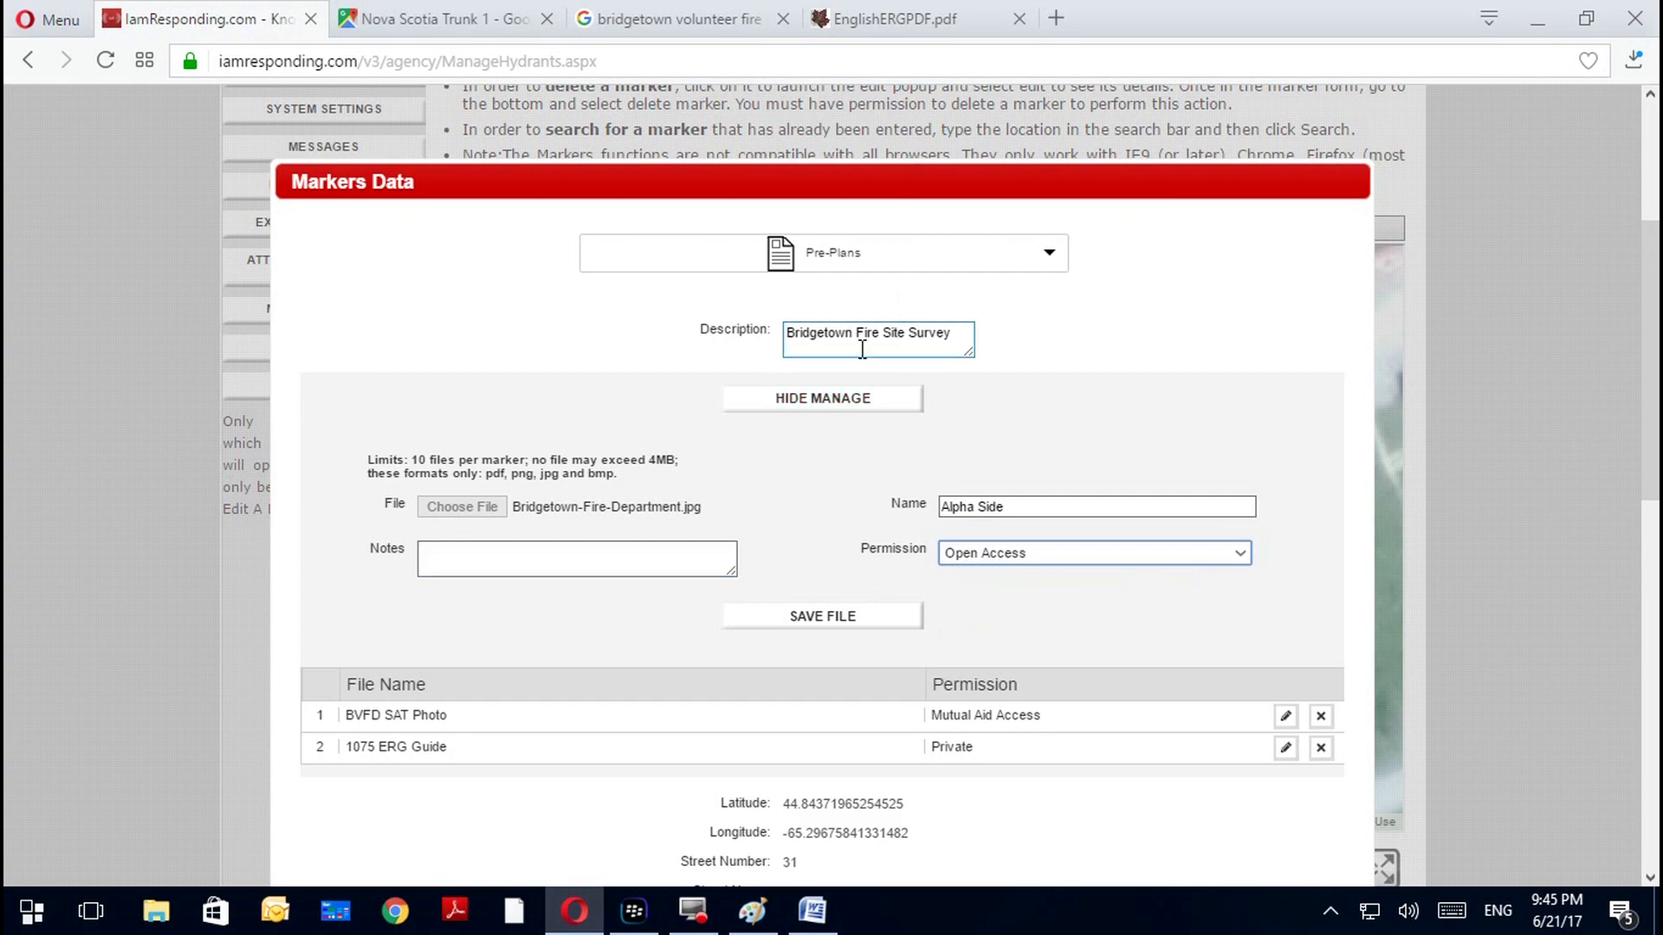
left_click(829, 619)
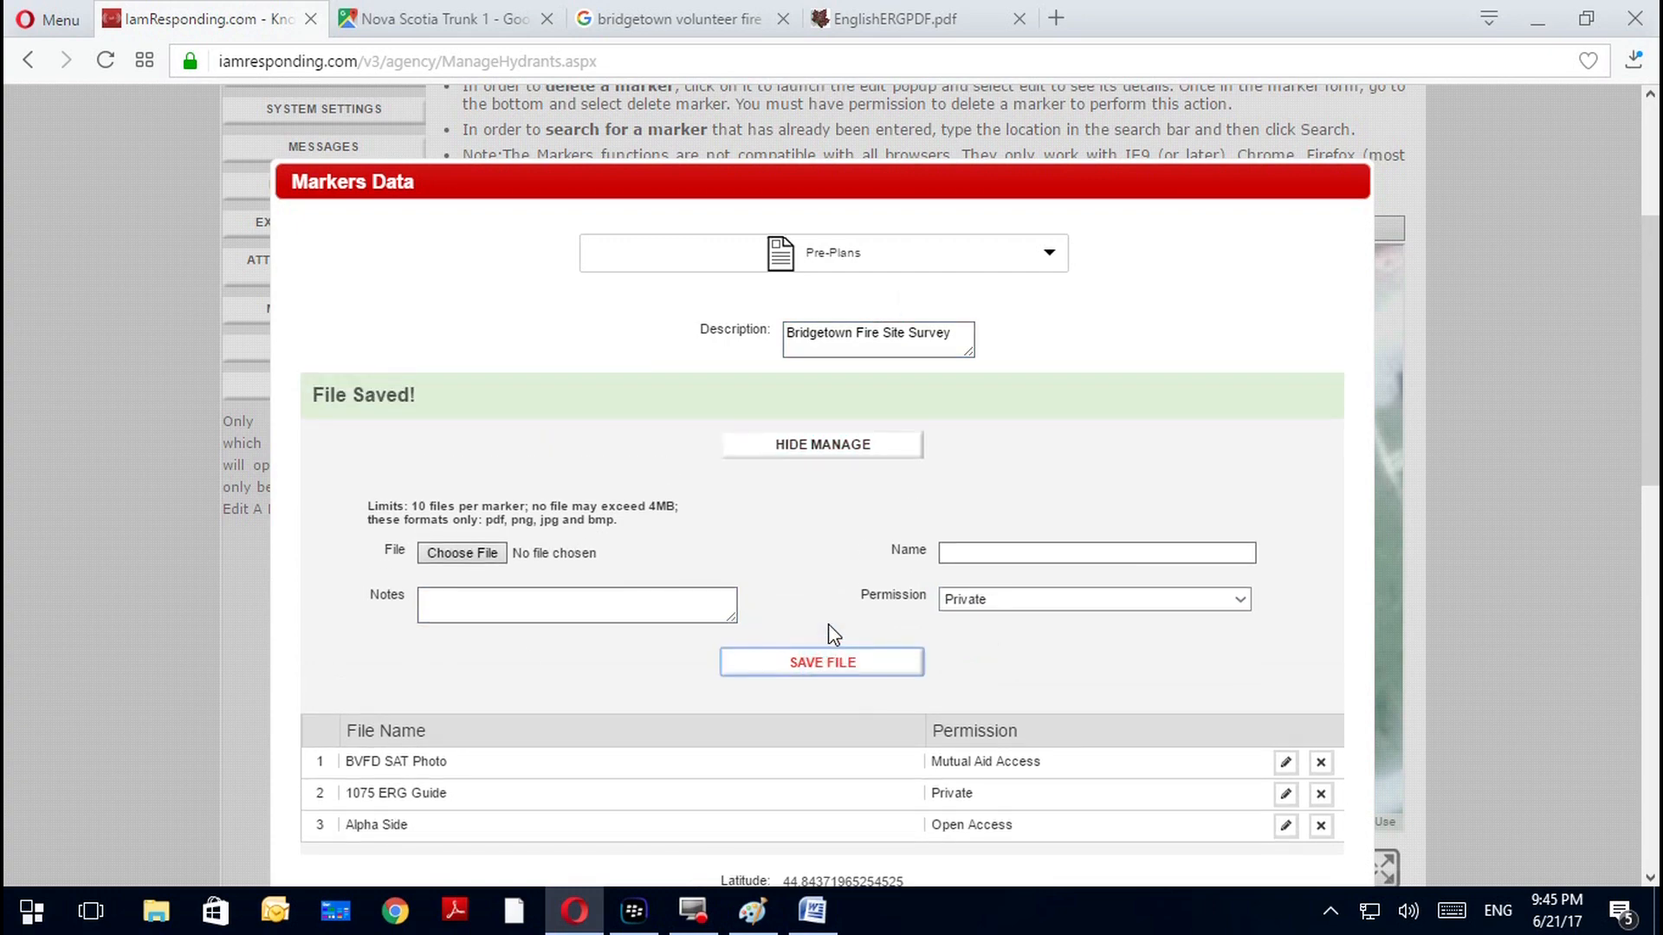
Save the Bridgetown Fire Site Survey marker and dismiss the resulting notice
scroll(829, 626, "down", 5)
scroll(831, 635, "up", 1)
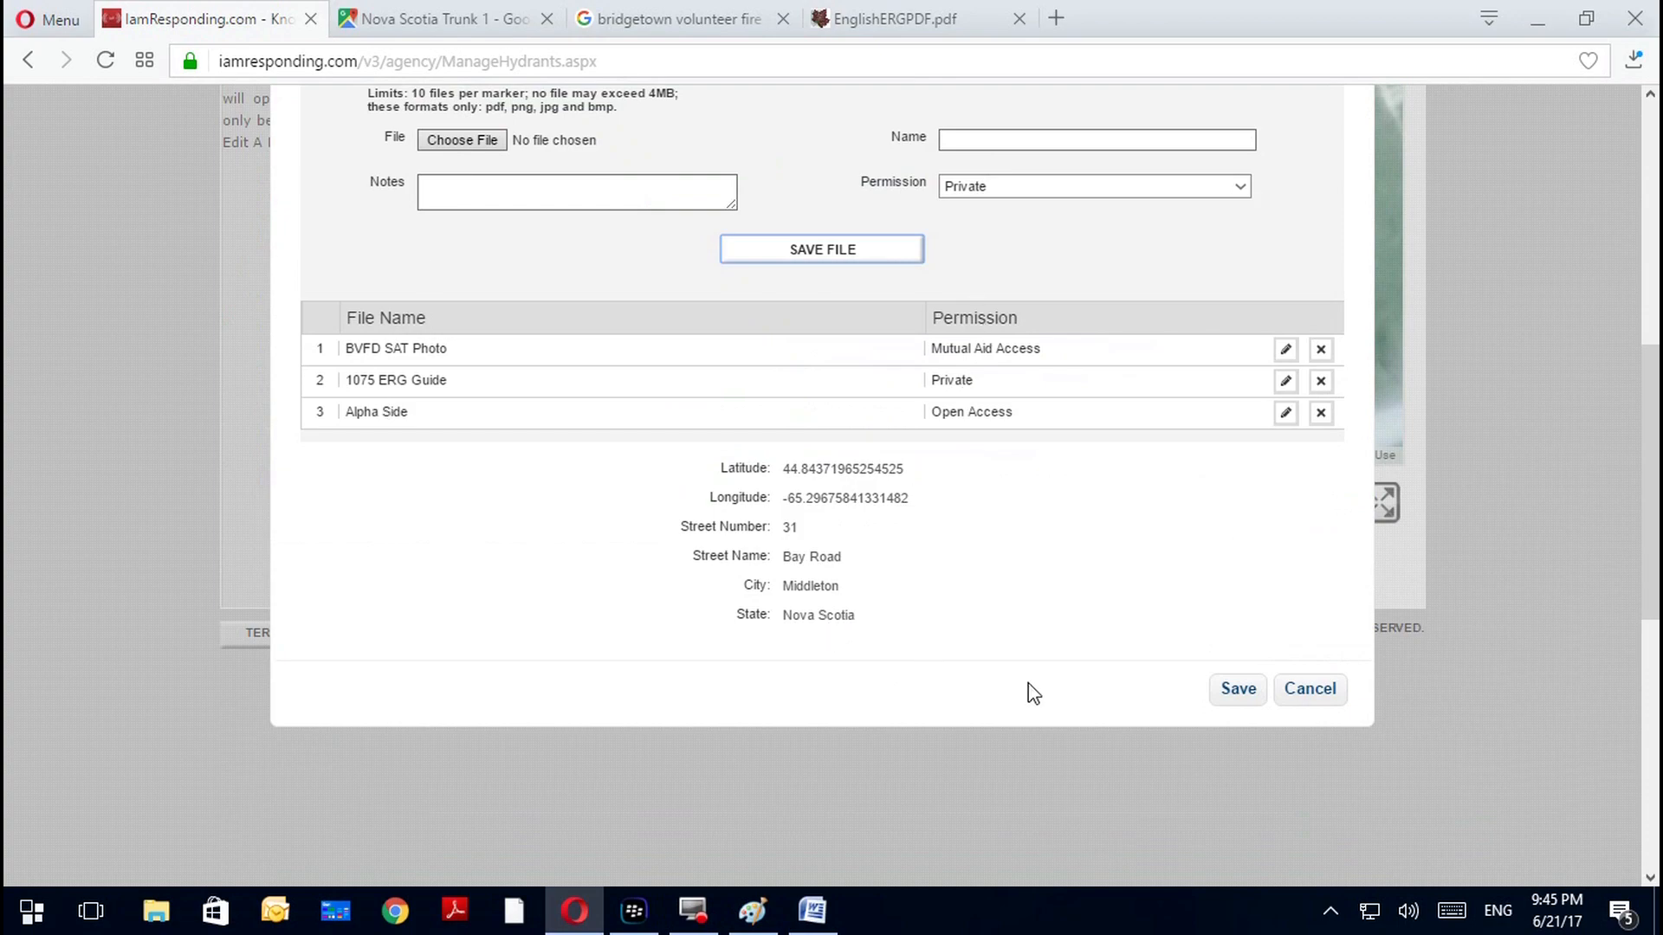
left_click(1246, 692)
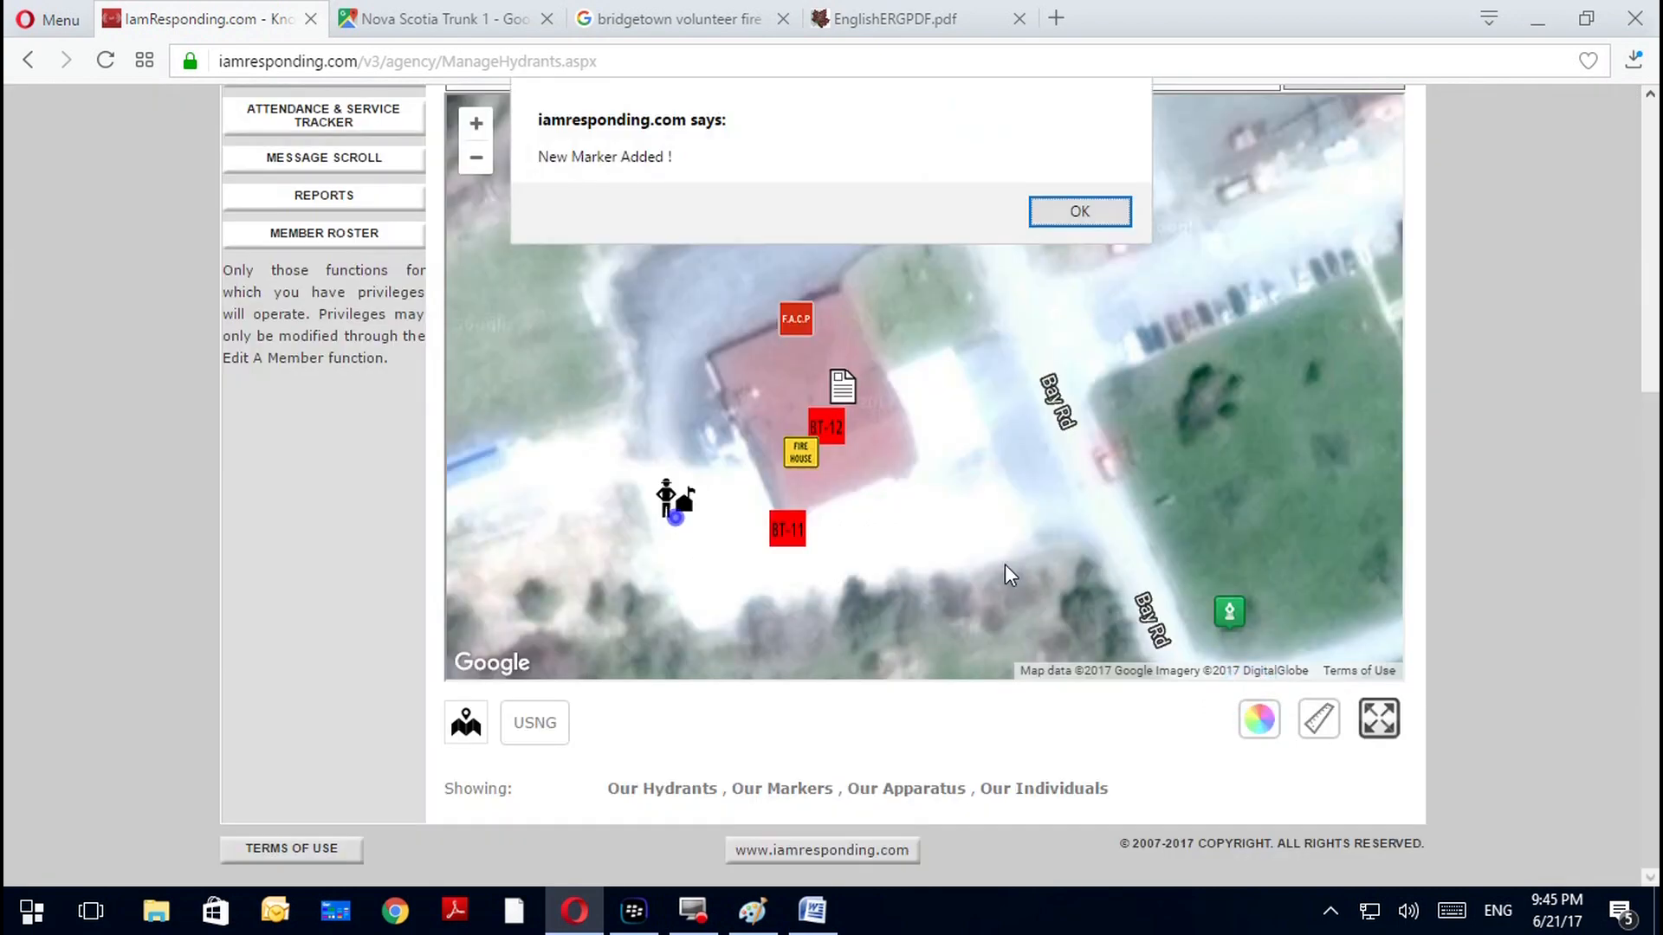
left_click(1073, 211)
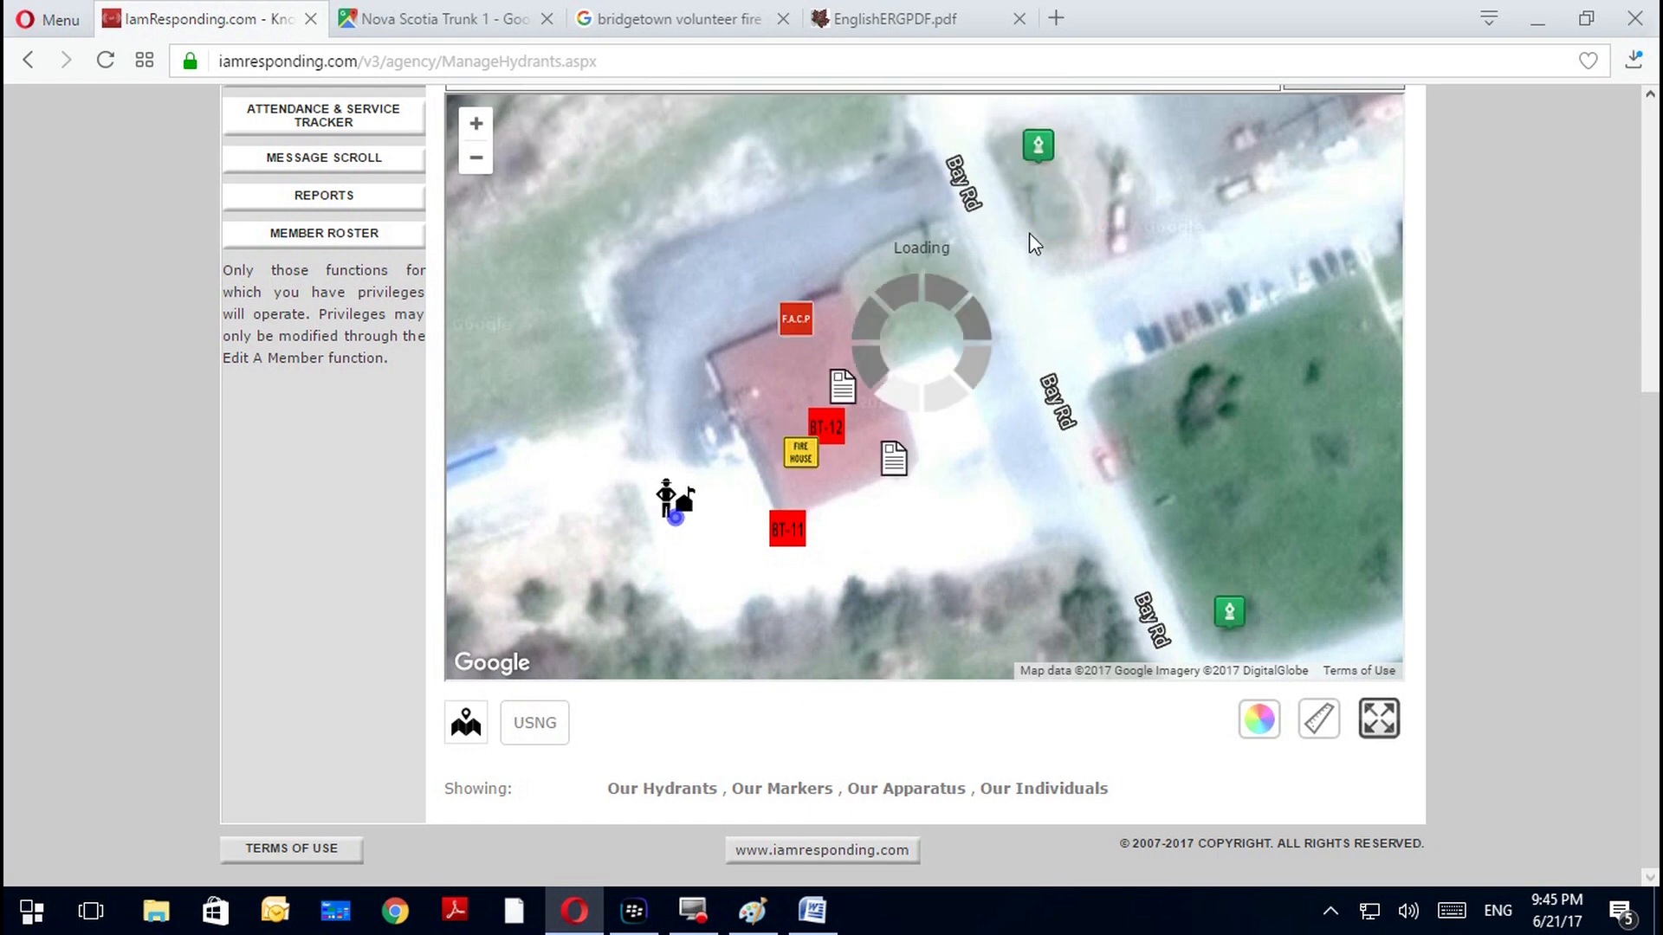
Show the new Pre-Plans marker's documents on the map, then download and open the BVFD SAT Photo PDF
left_click(893, 461)
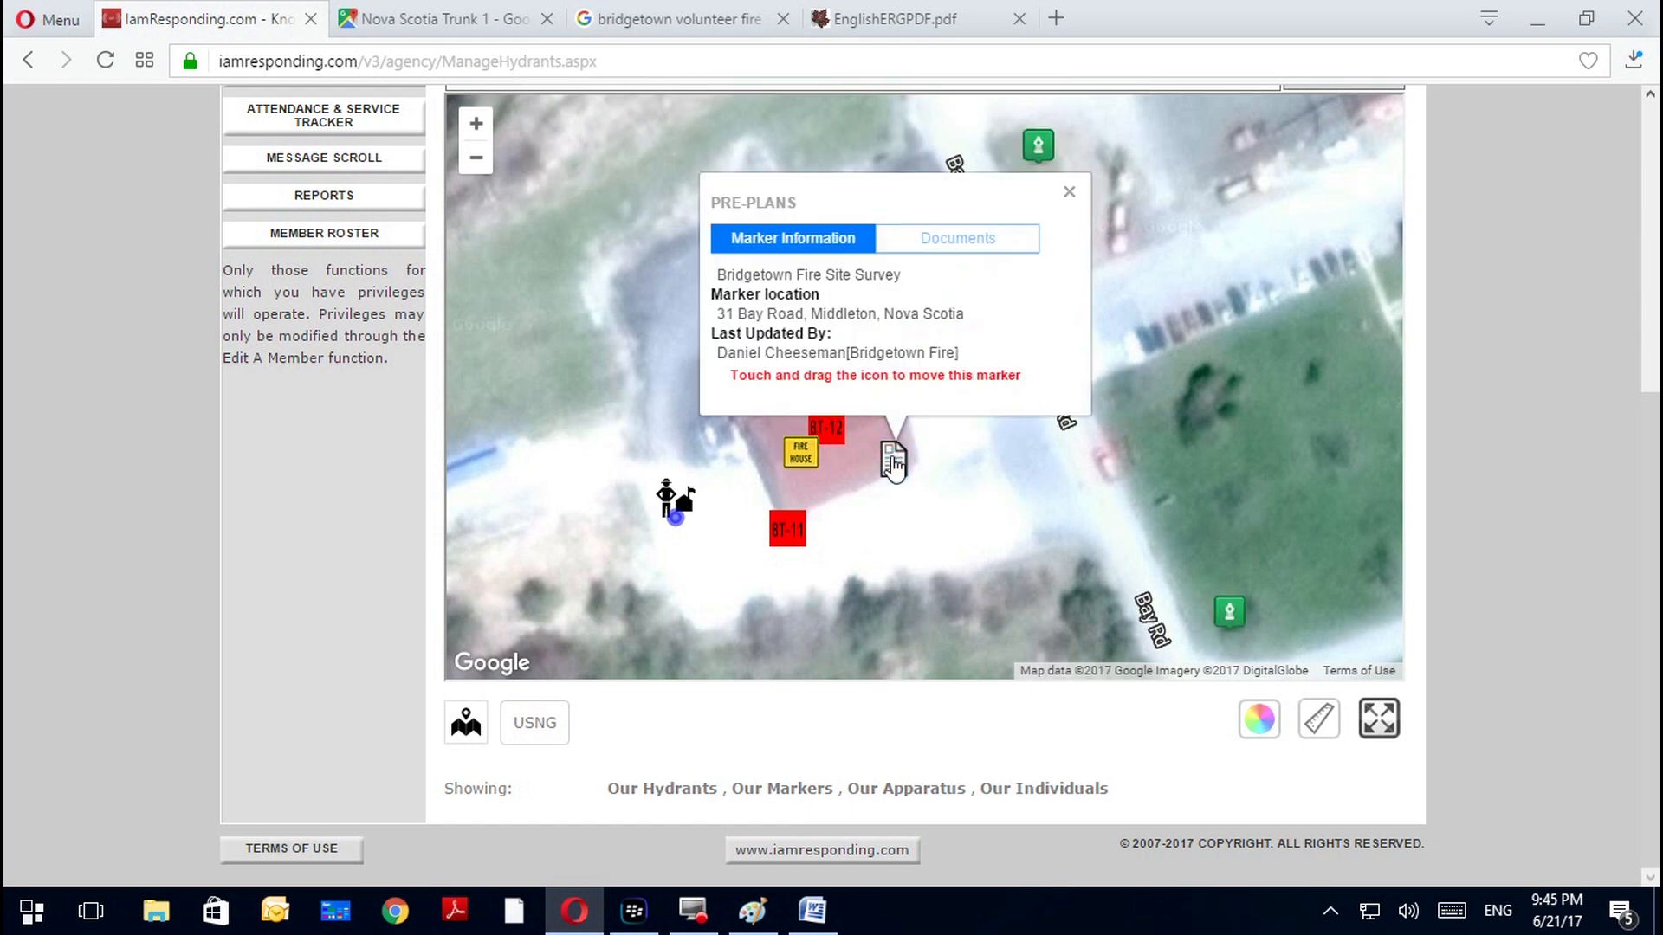
left_click(953, 239)
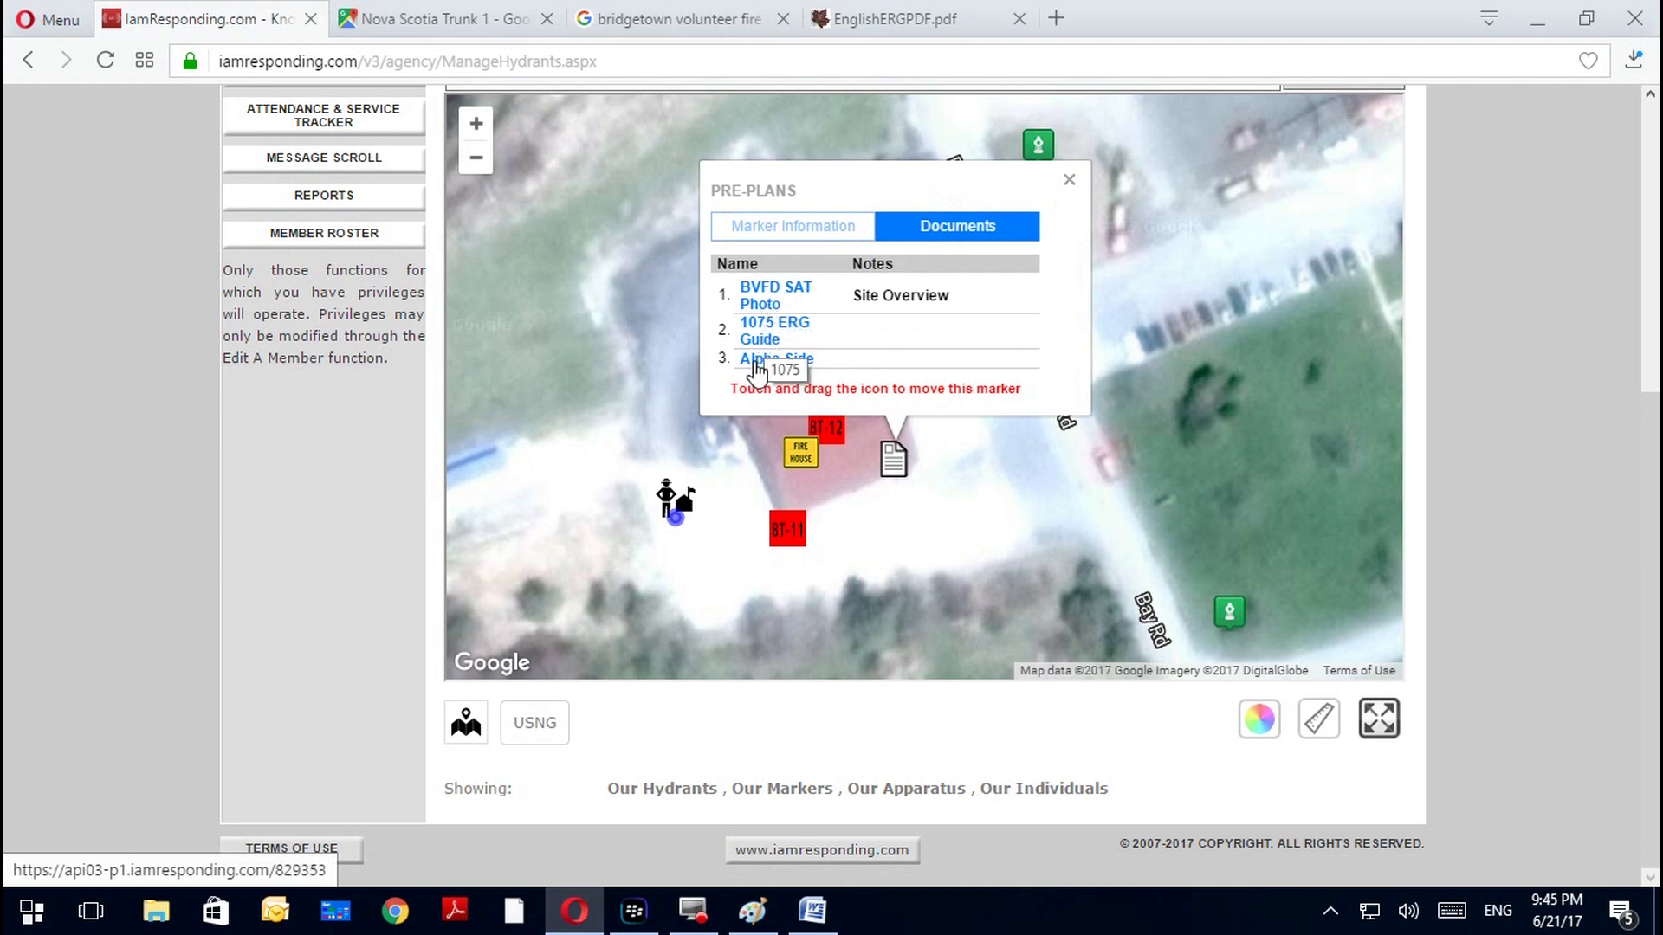
left_click(767, 310)
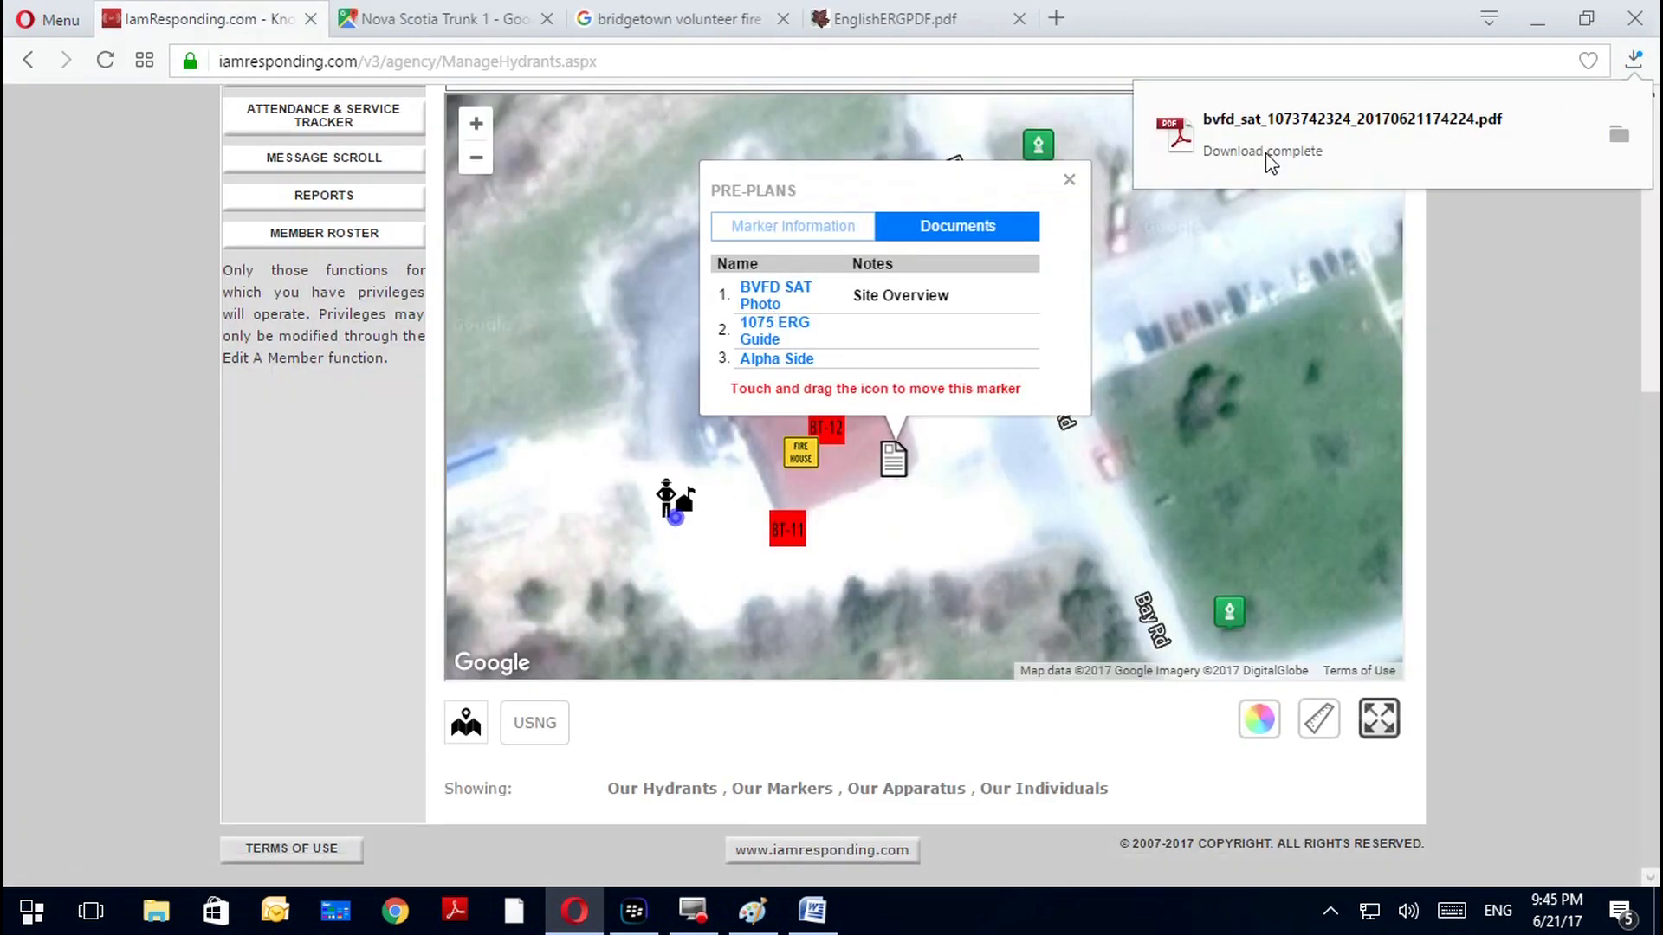
left_click(1396, 123)
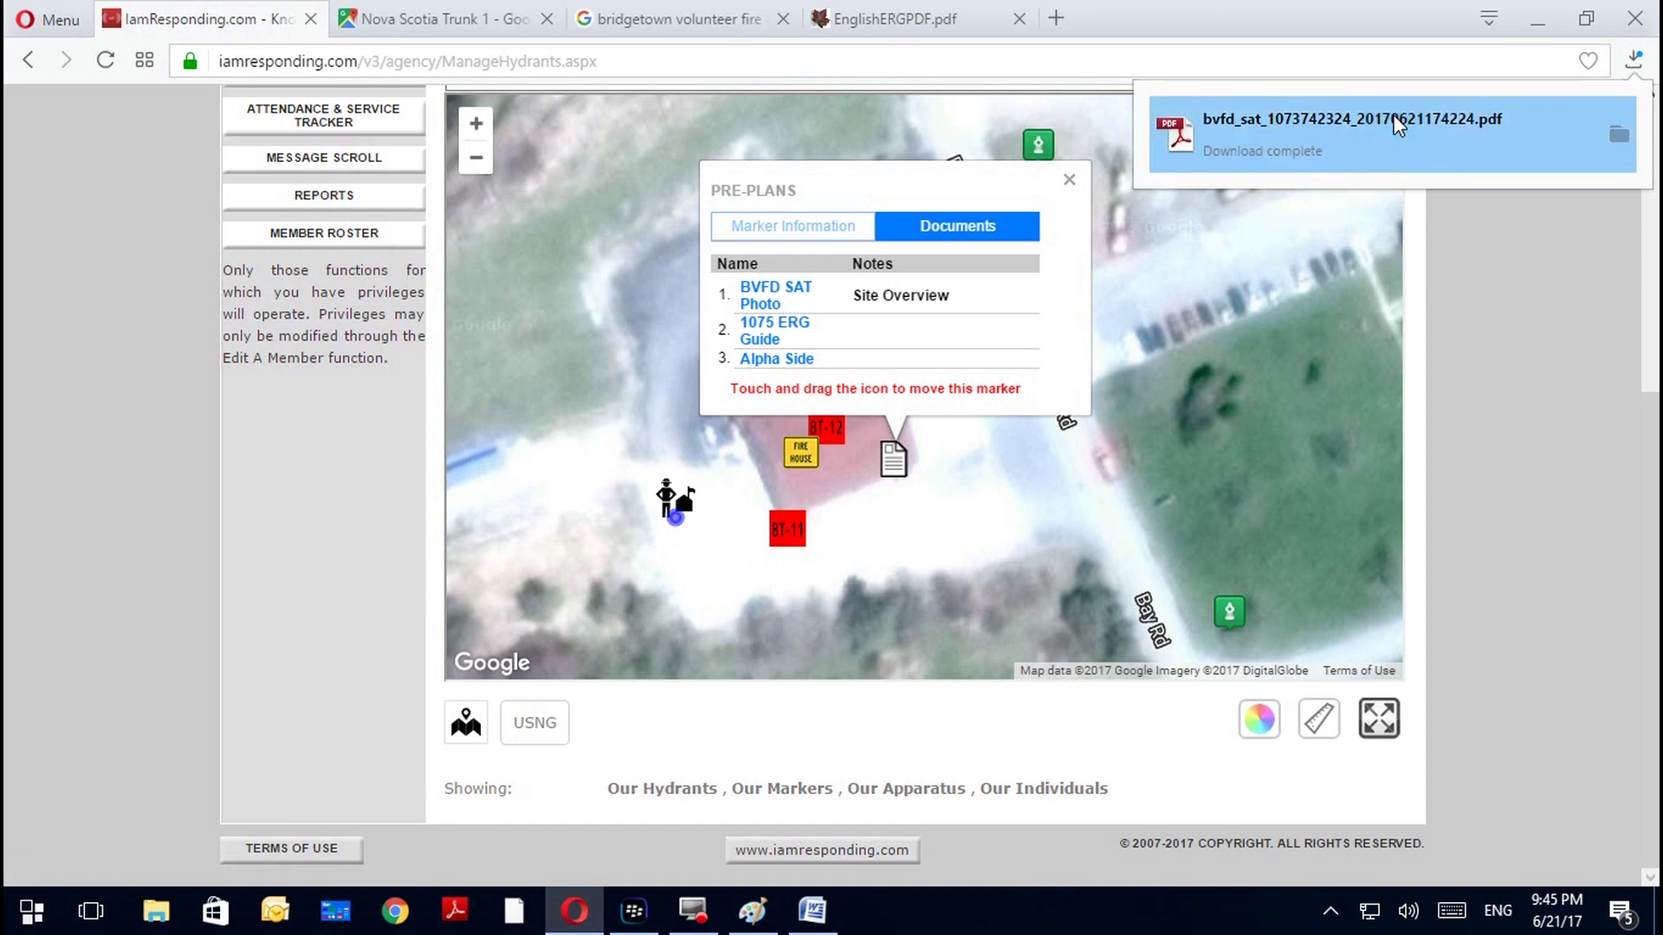
left_click(1394, 114)
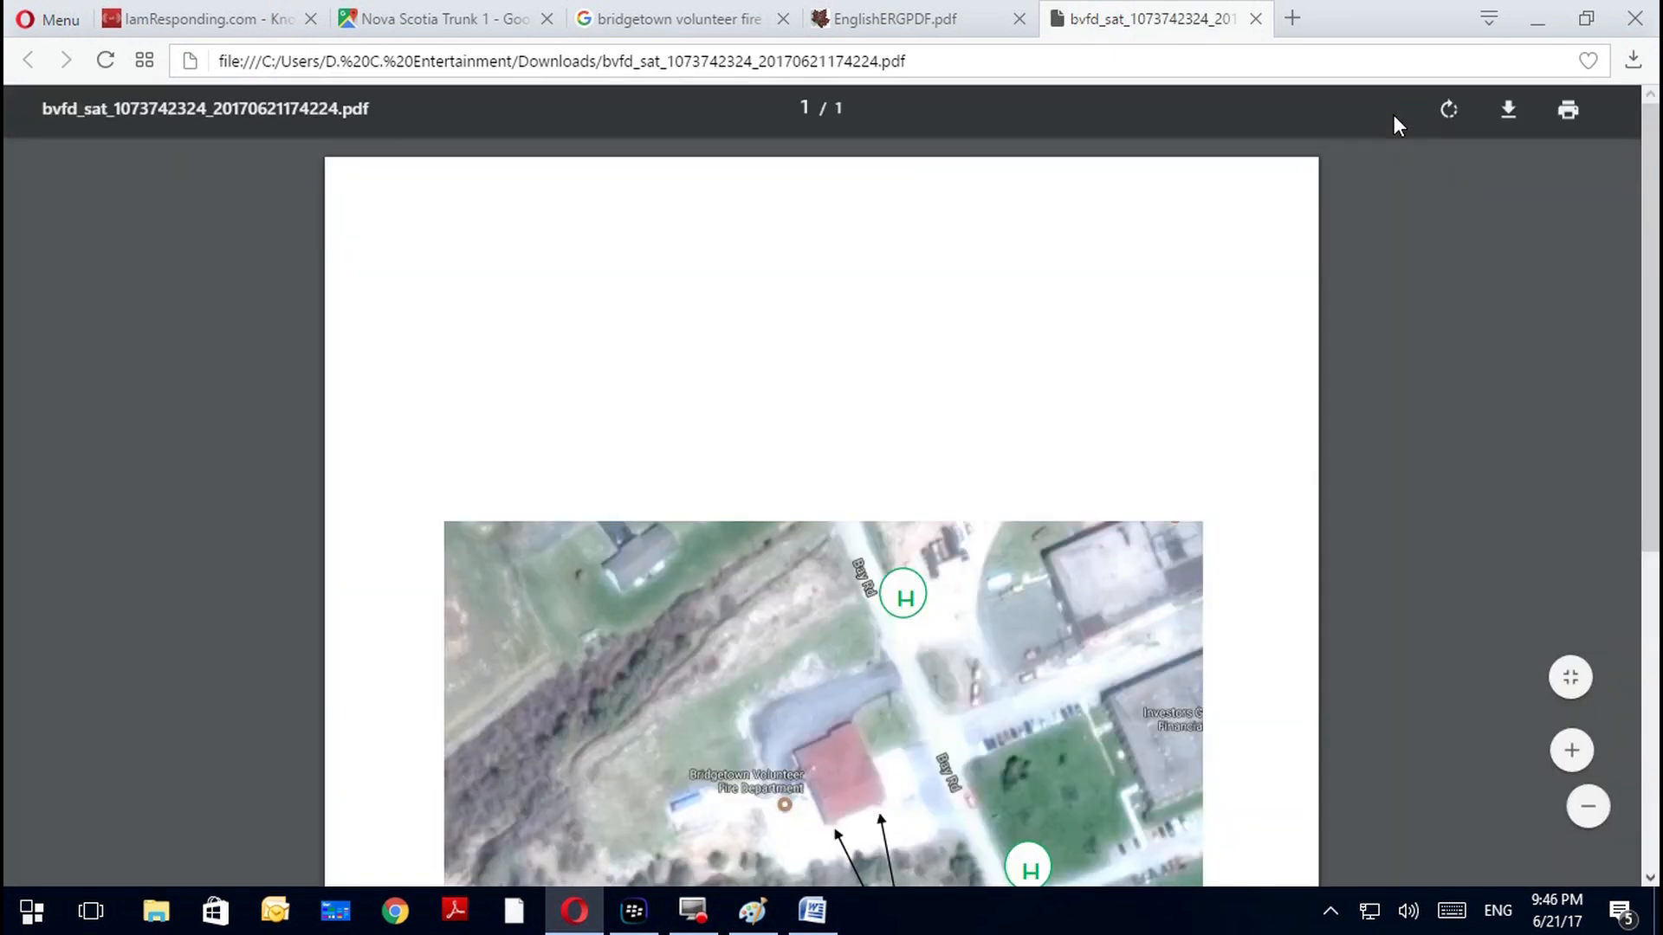
Examine the site overview PDF for the hydrant and entry door labels, then close it
scroll(1022, 488, "down", 4)
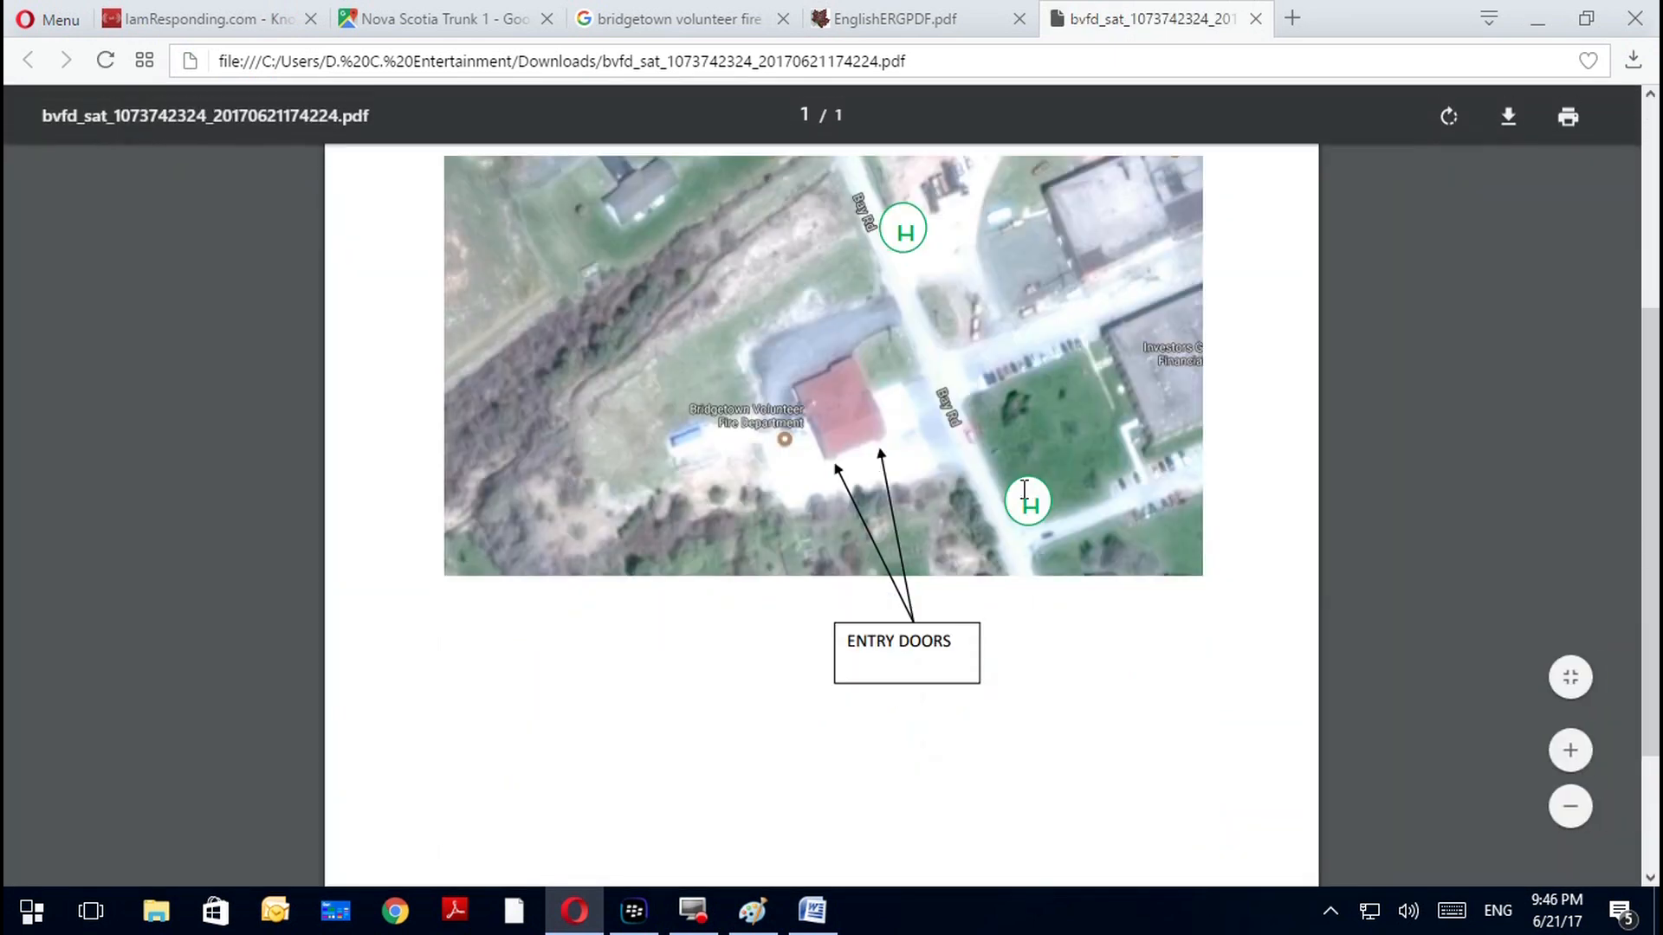
scroll(1024, 490, "down", 2)
scroll(1026, 498, "up", 3)
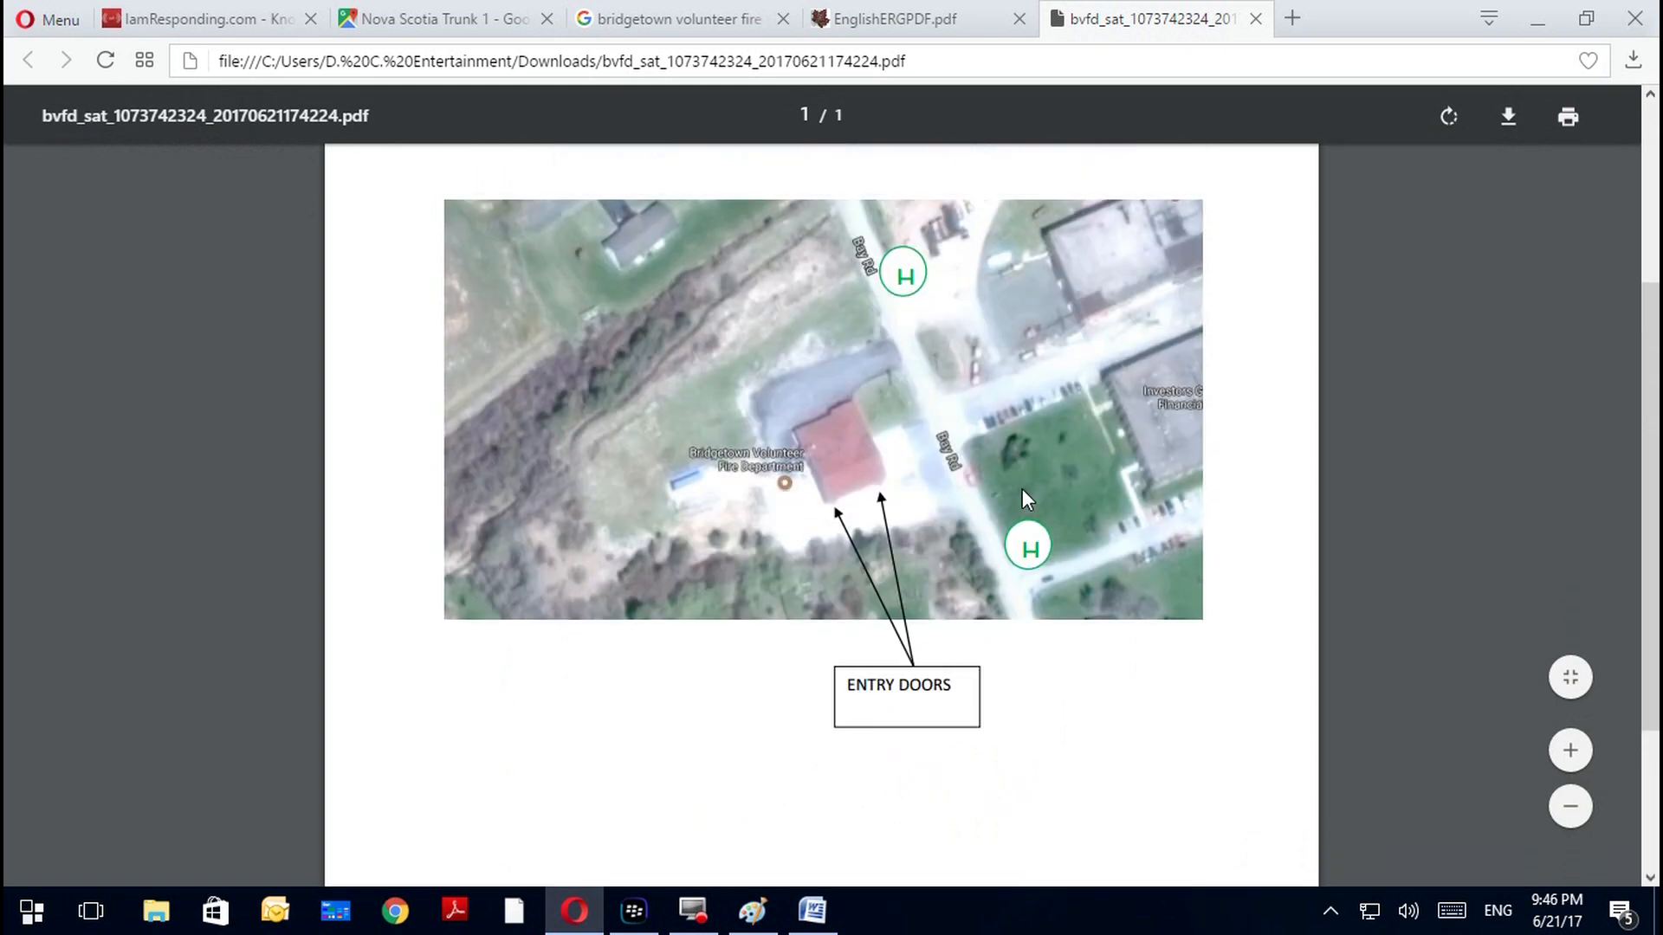
scroll(1022, 491, "up", 1)
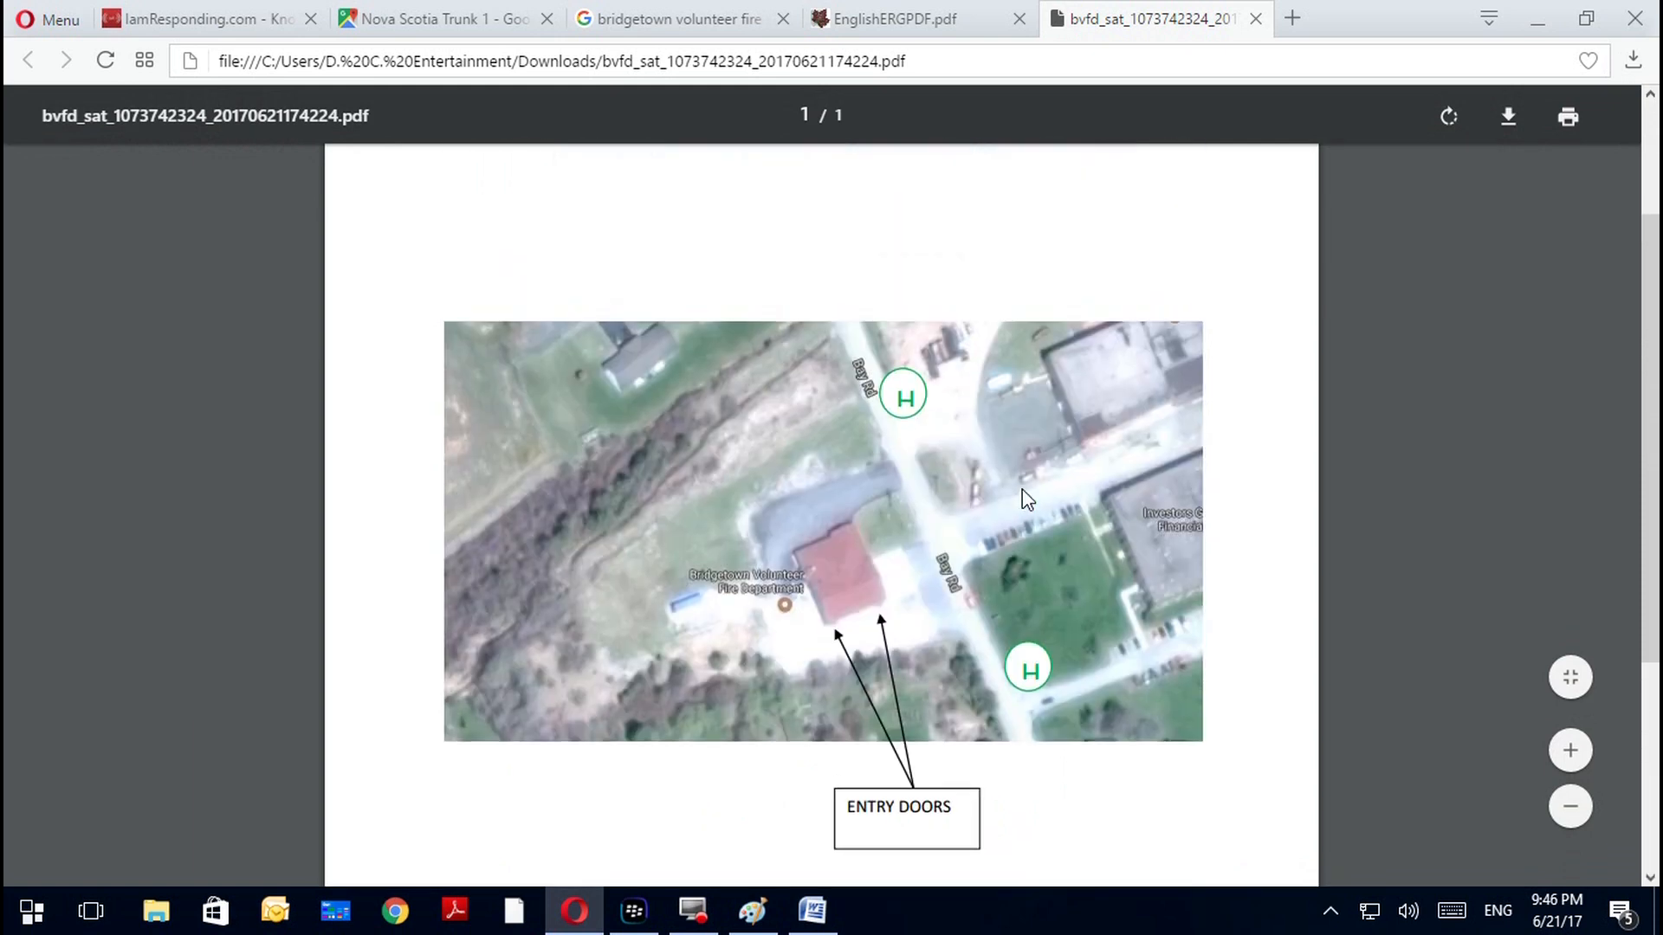
scroll(875, 724, "up", 2)
scroll(876, 724, "down", 3)
scroll(876, 724, "up", 3)
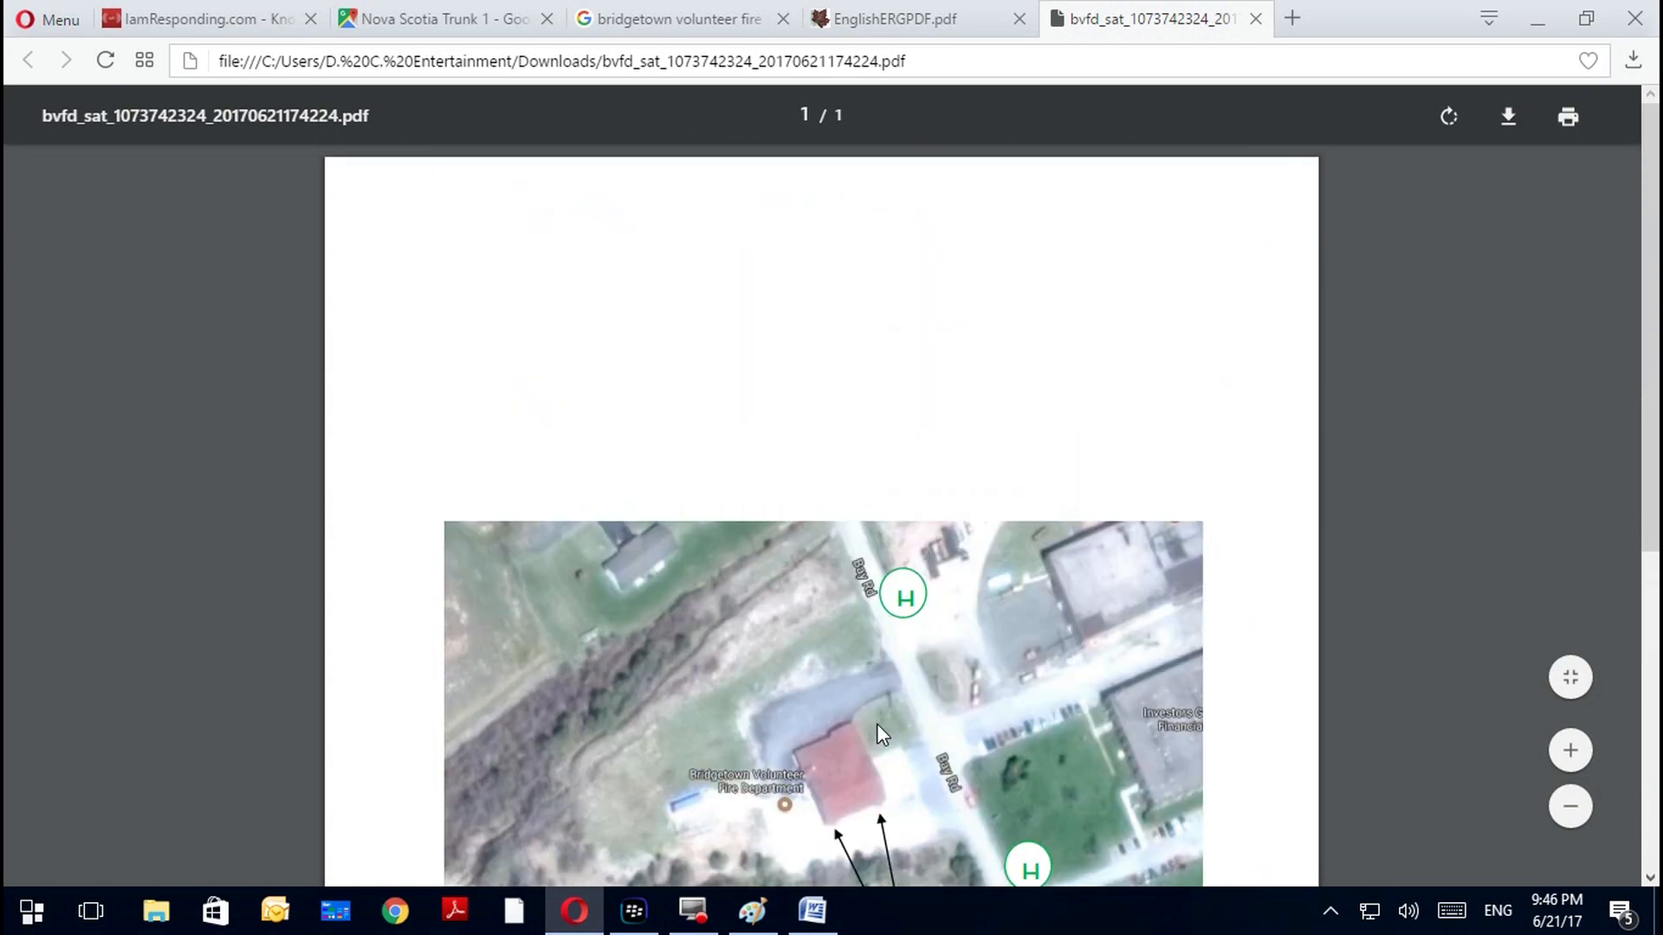
scroll(877, 728, "down", 3)
scroll(877, 727, "down", 2)
scroll(877, 728, "up", 4)
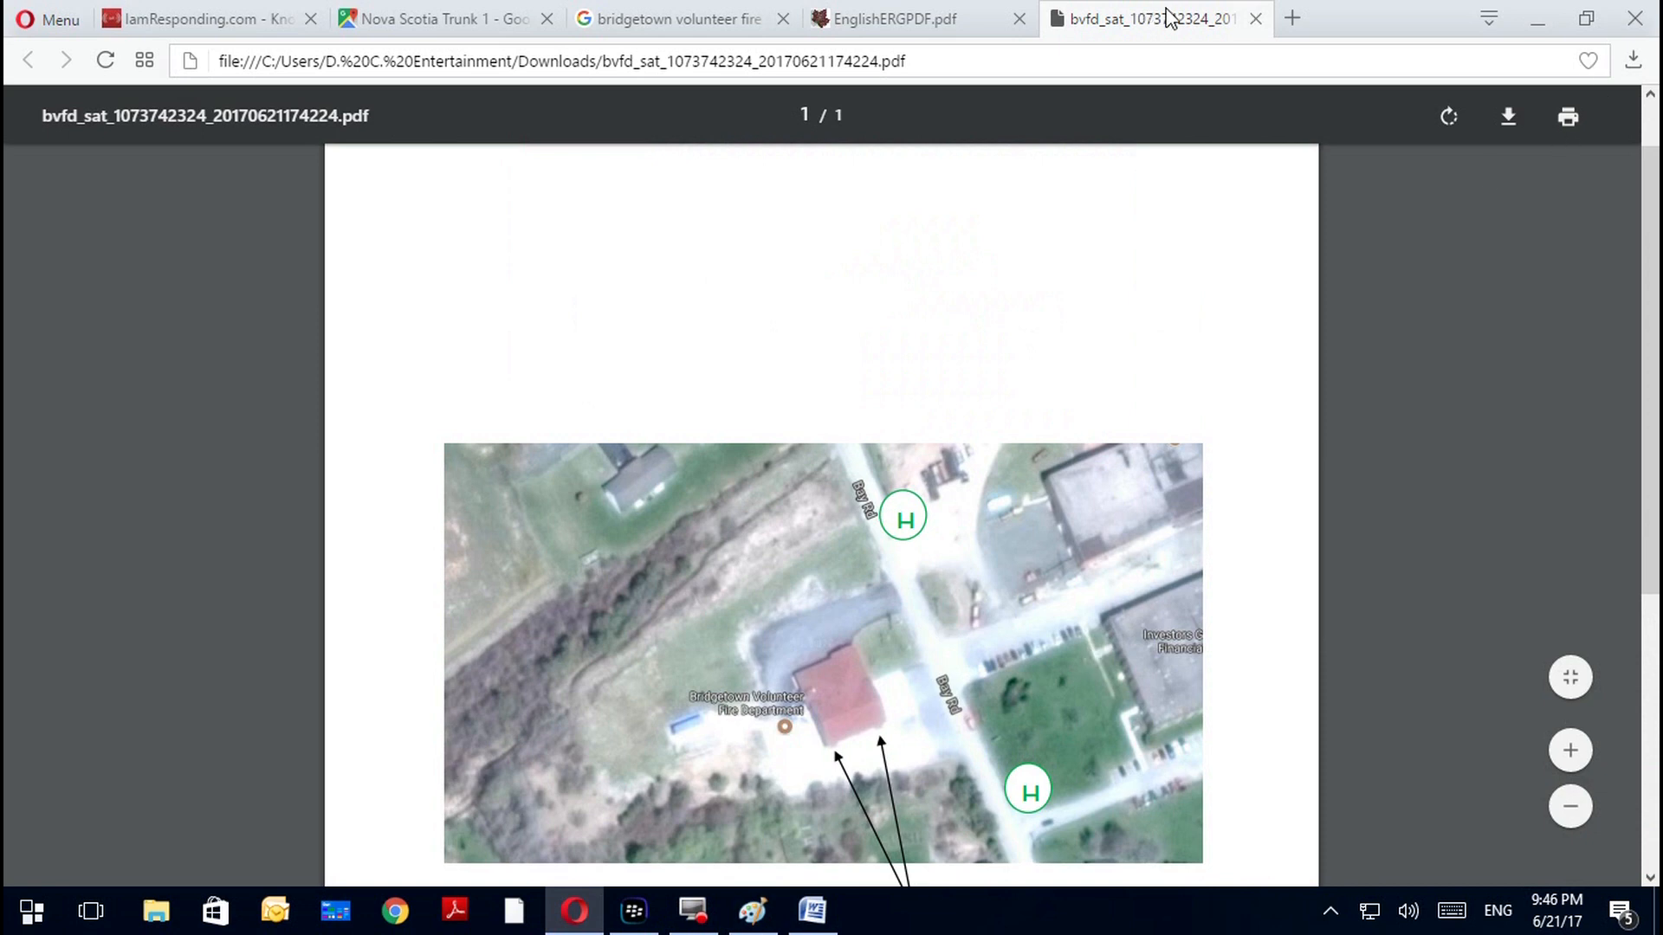
left_click(1254, 18)
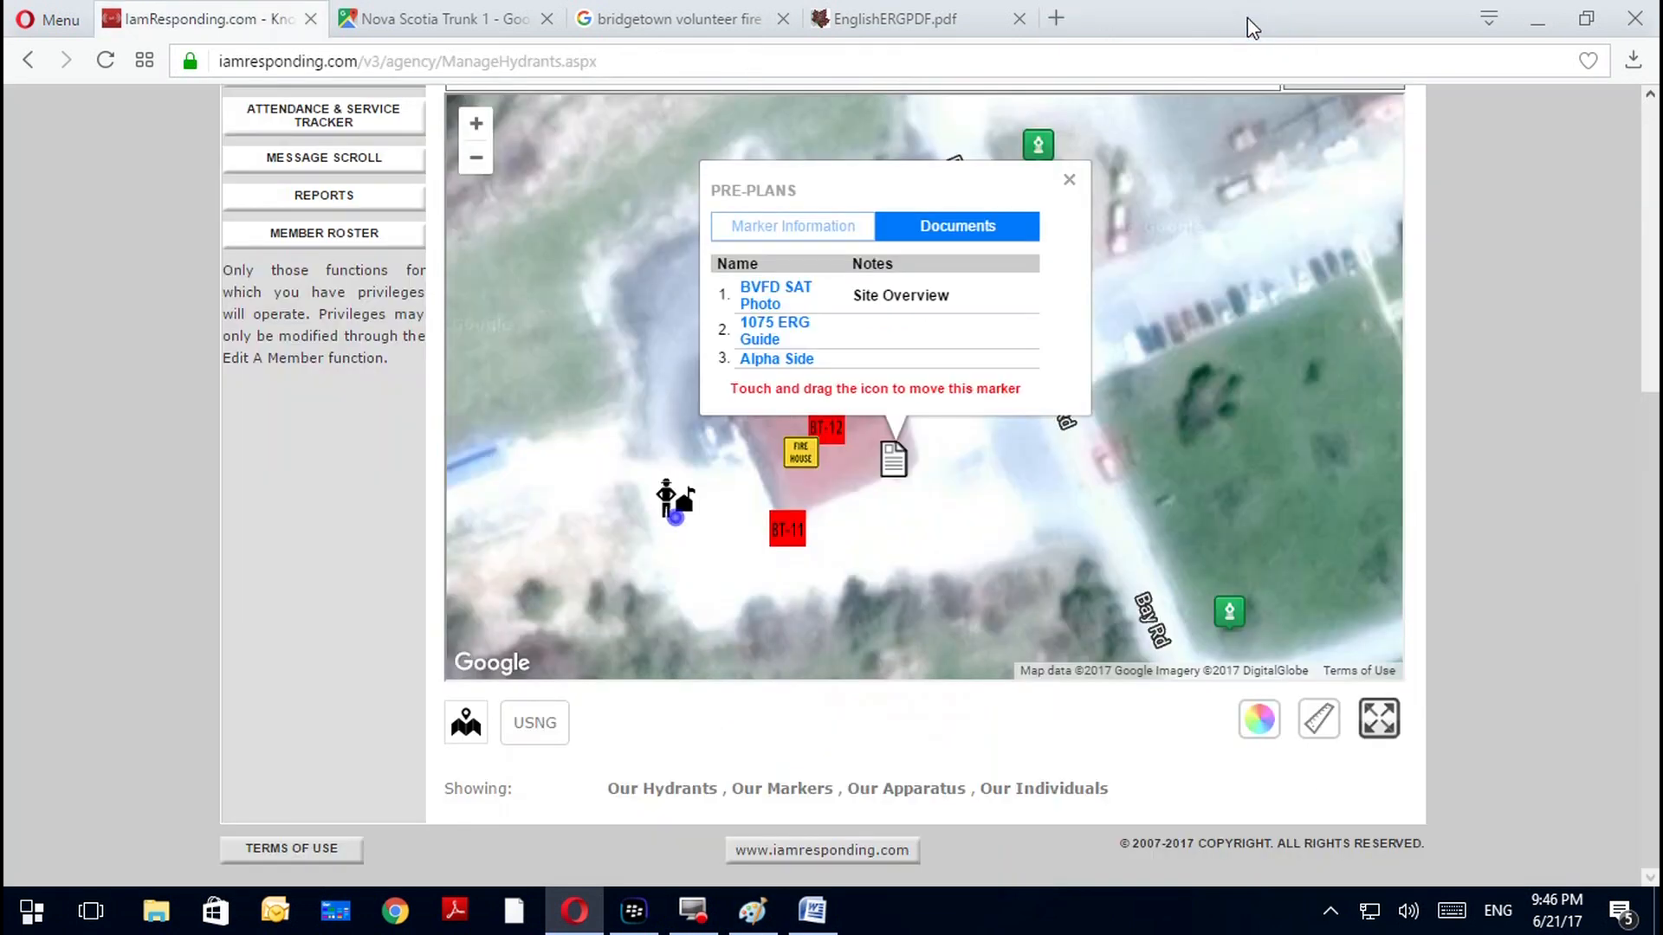
Download and view the marker's 1075 ERG Guide image and Alpha Side photo, closing each after checking it
left_click(766, 329)
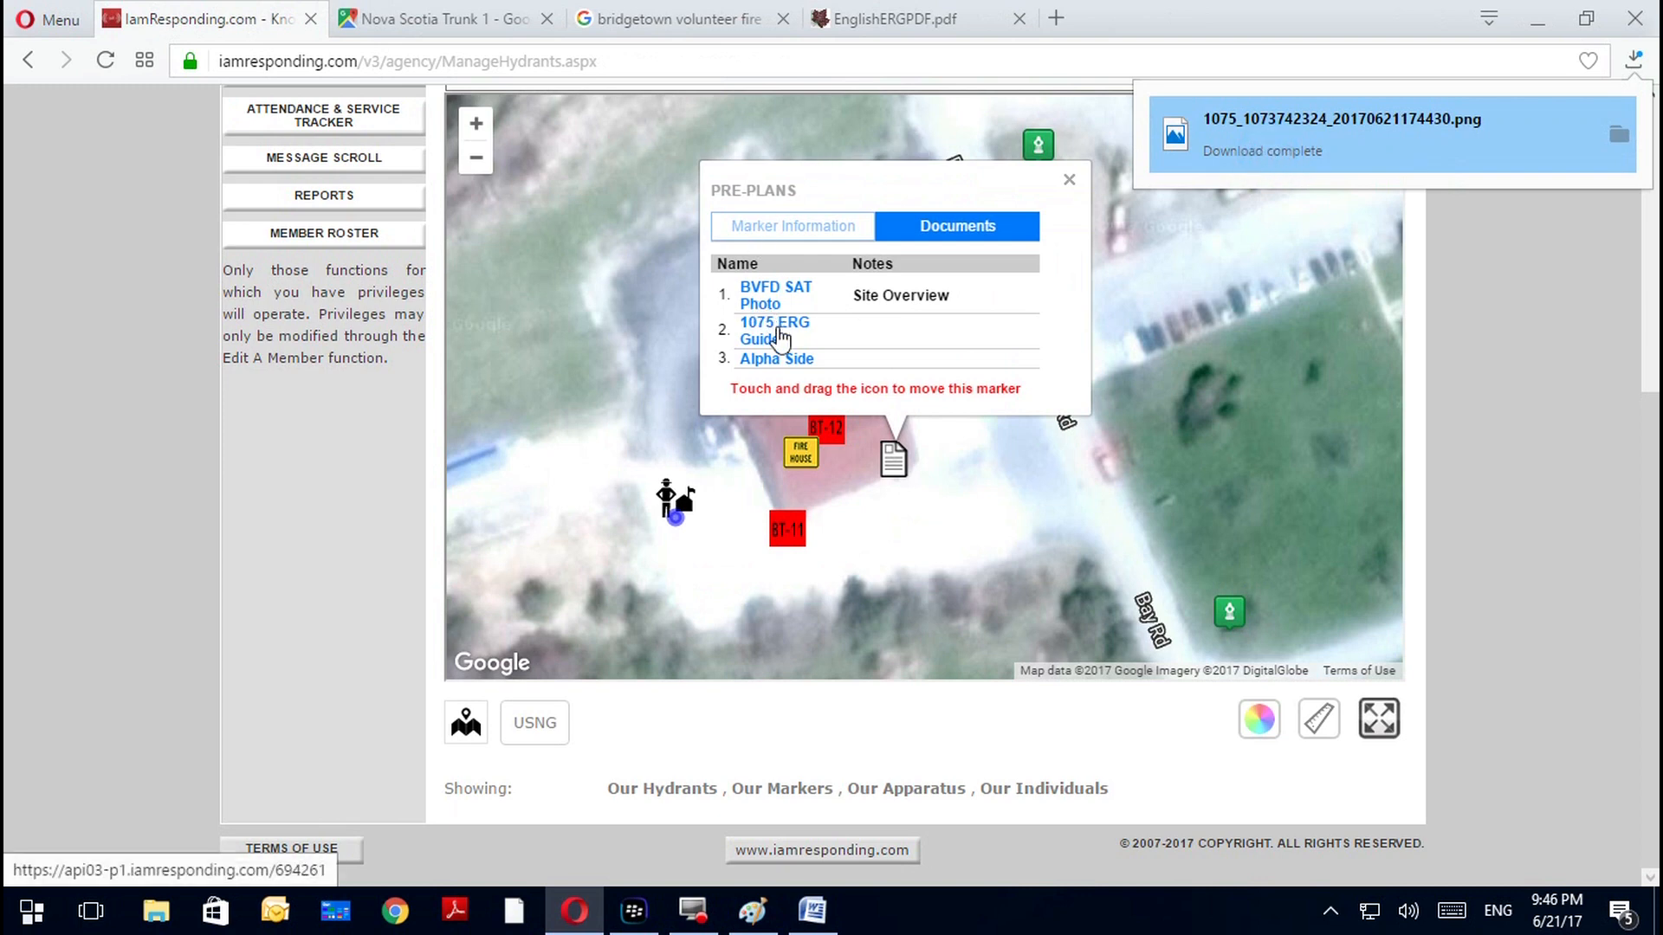
left_click(1228, 151)
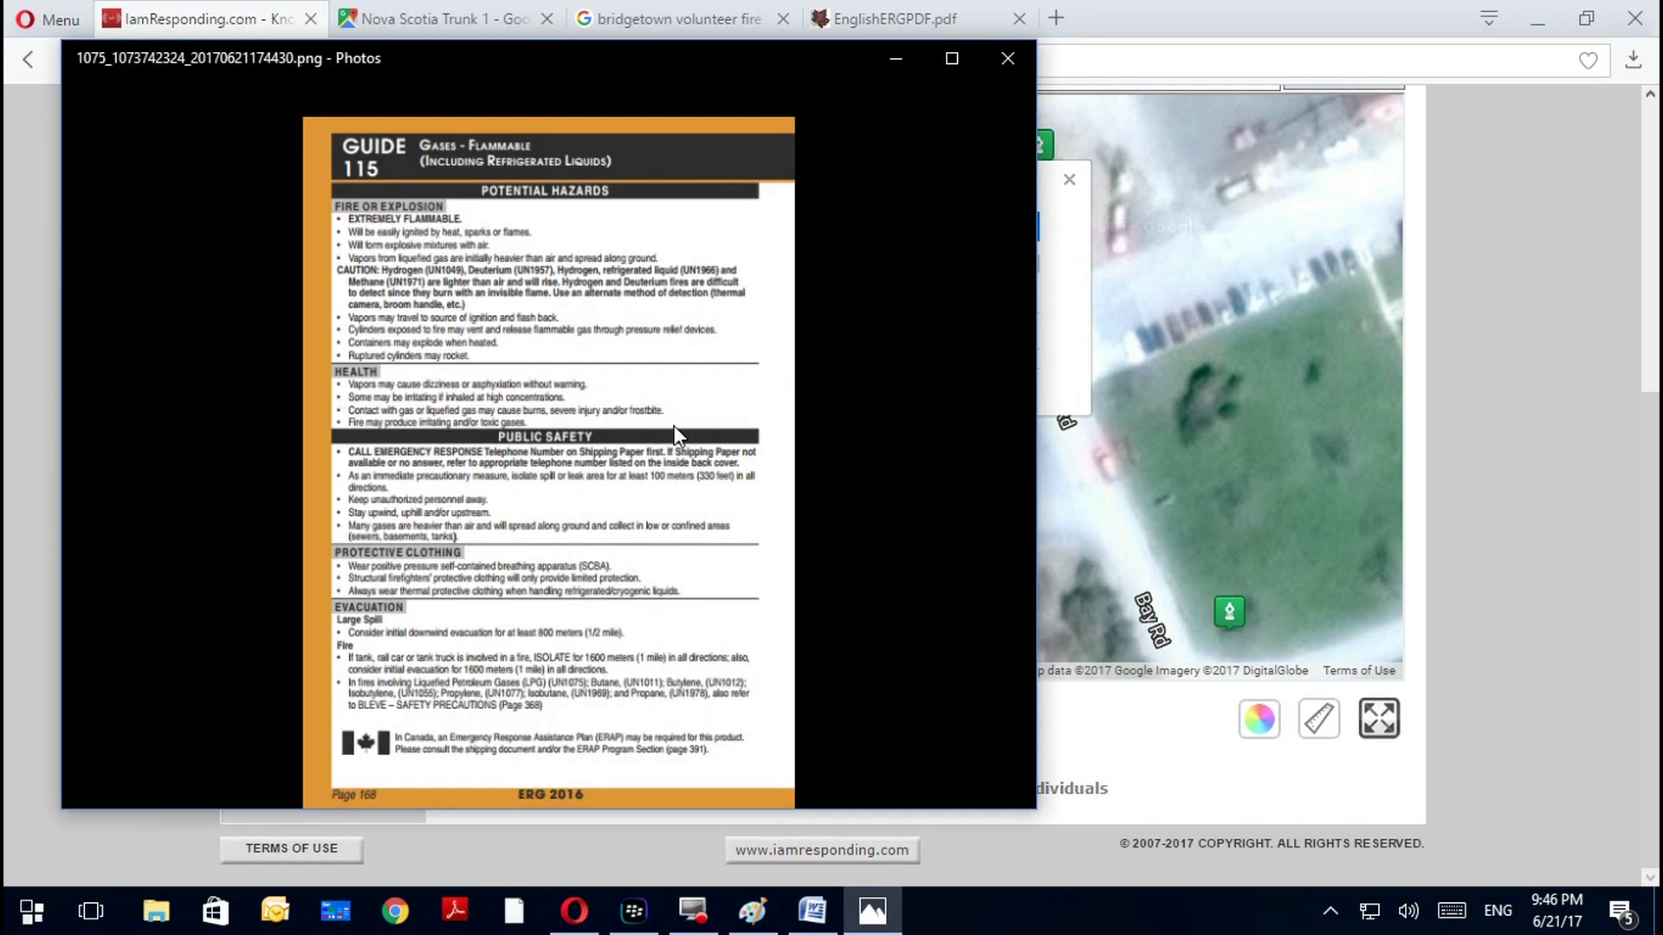
left_click(1005, 57)
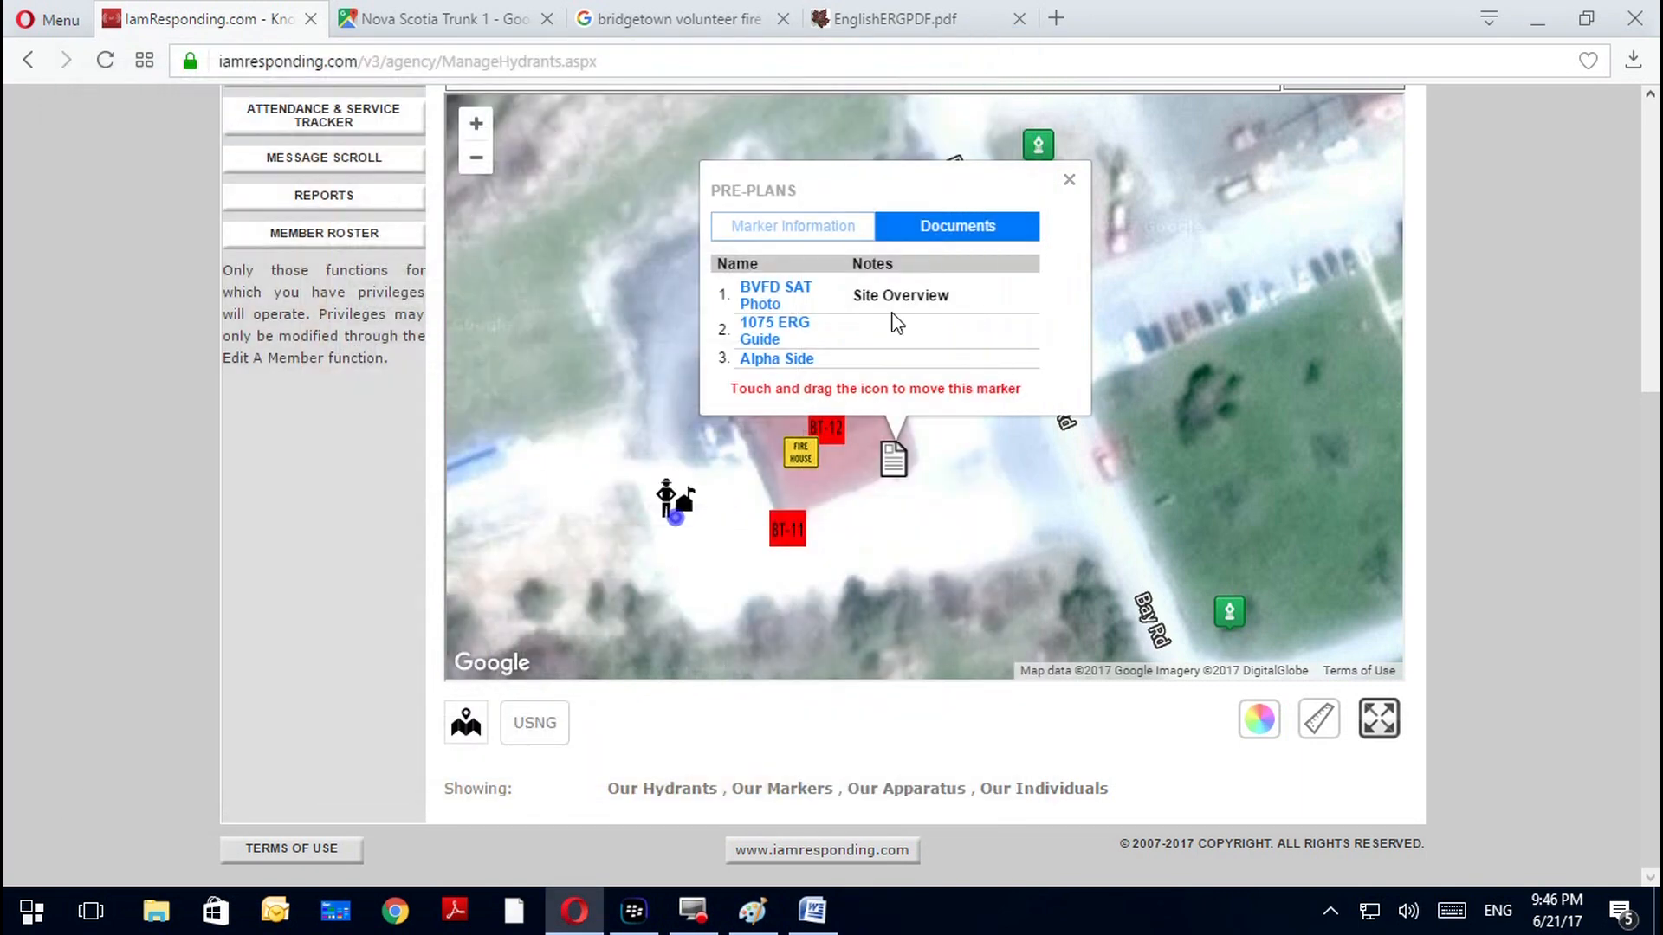
left_click(779, 358)
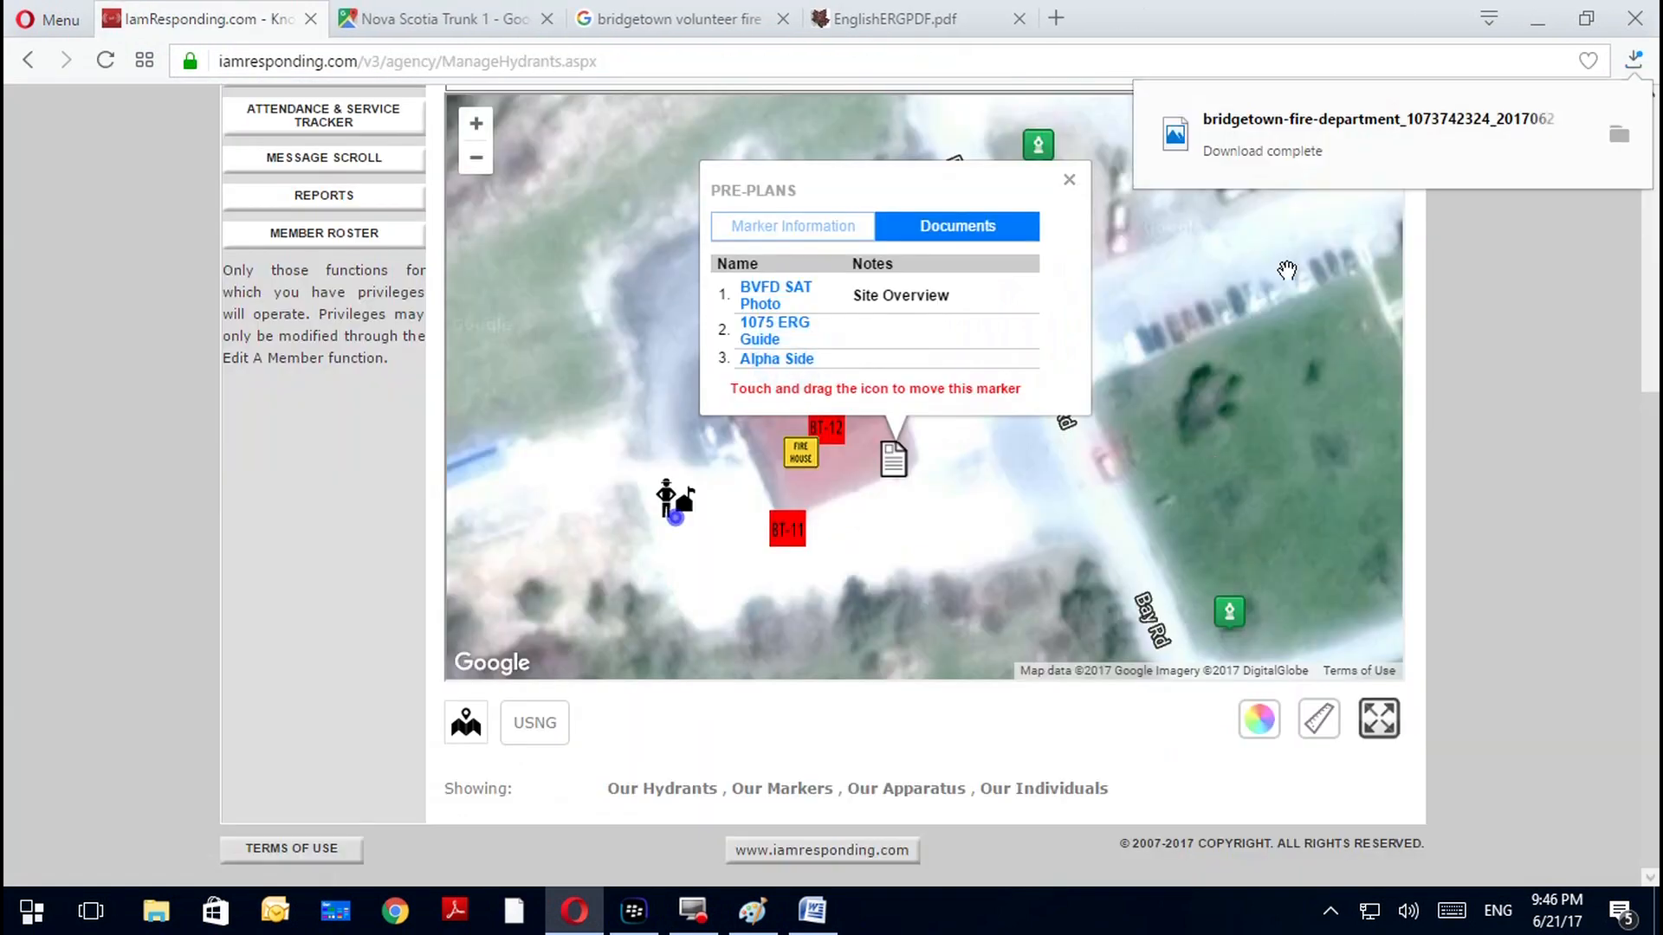
left_click(1329, 138)
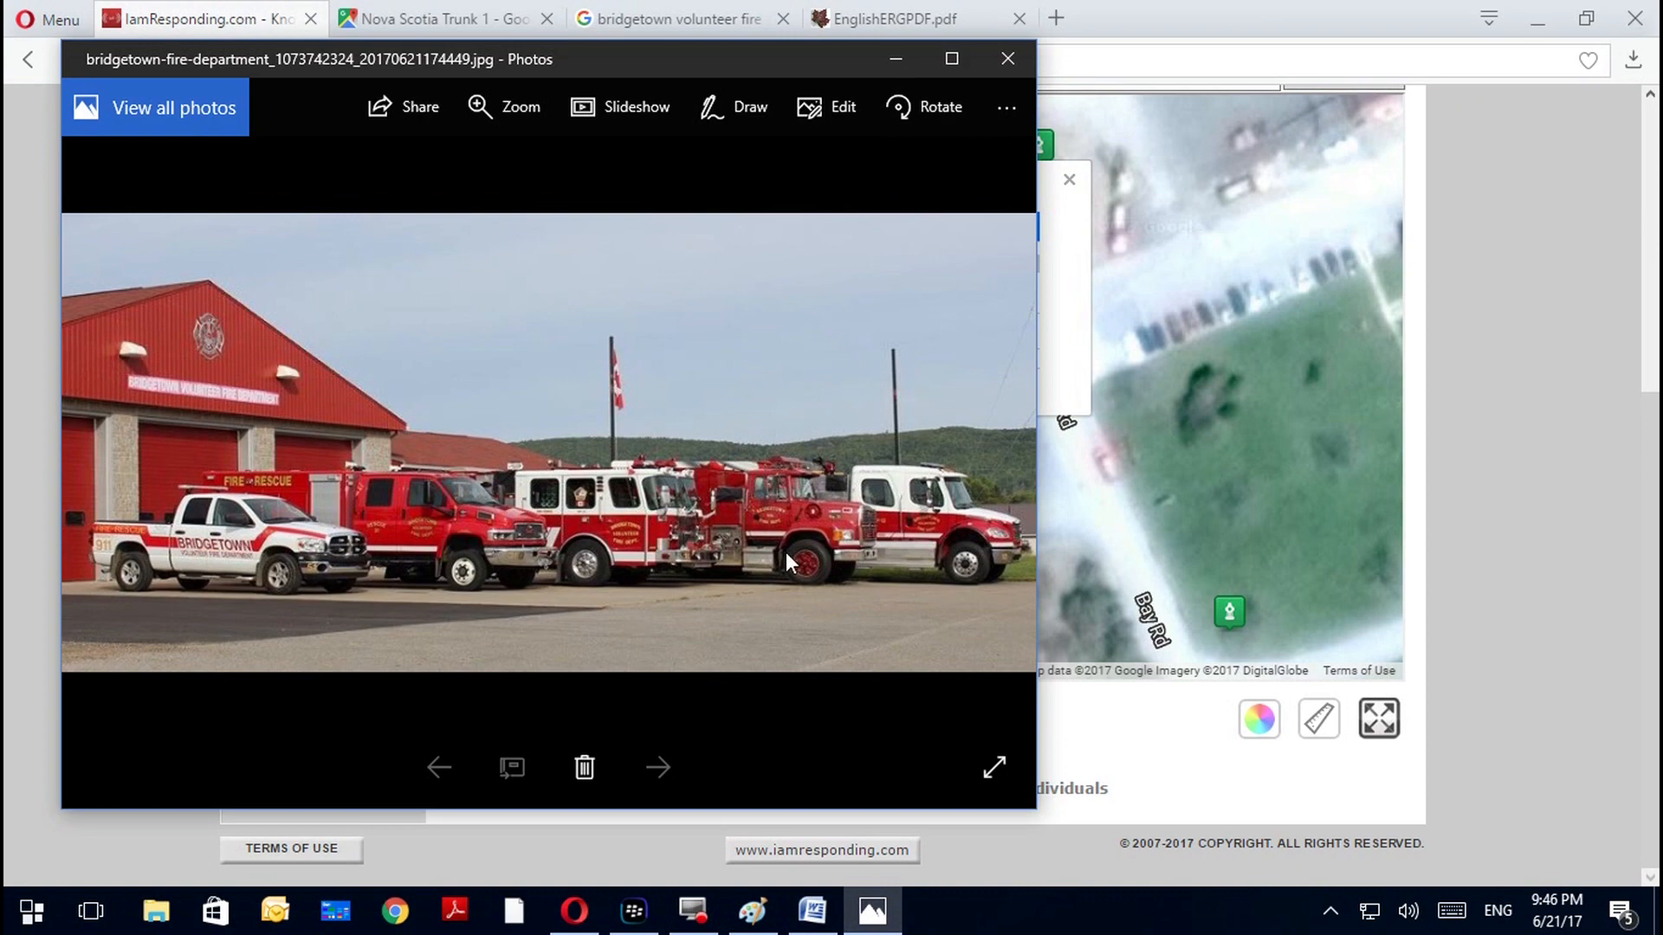
left_click(1007, 58)
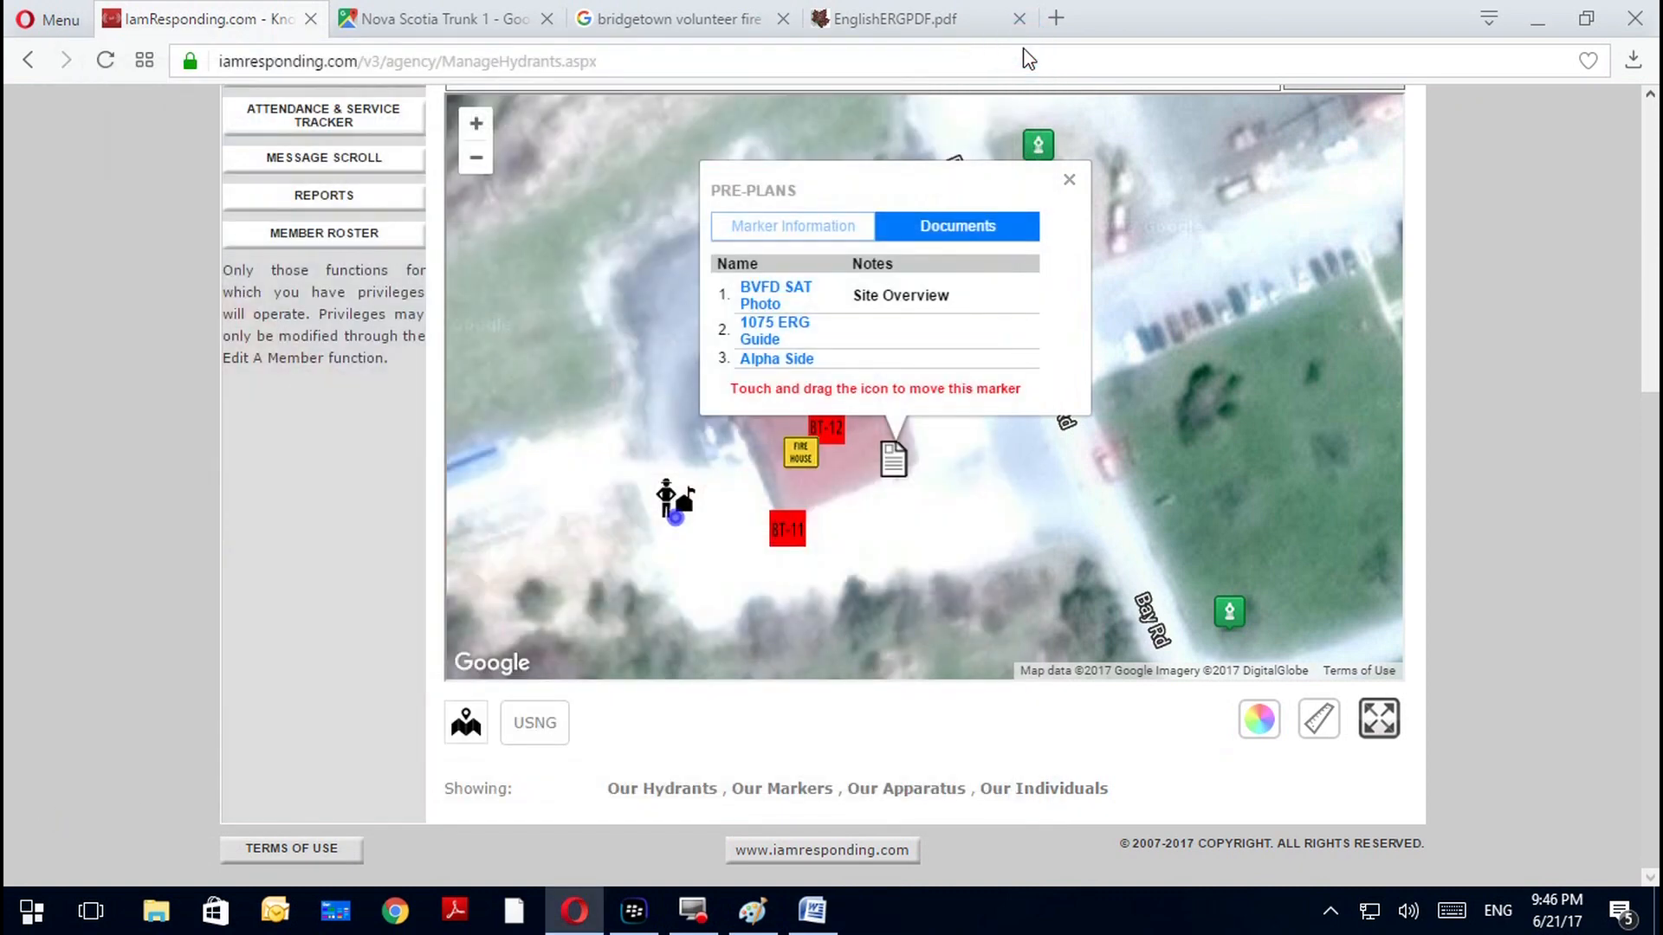
Edit the Pre-Plans marker to set the BVFD SAT Photo file's permission to Private, then update the file and marker
left_click(780, 227)
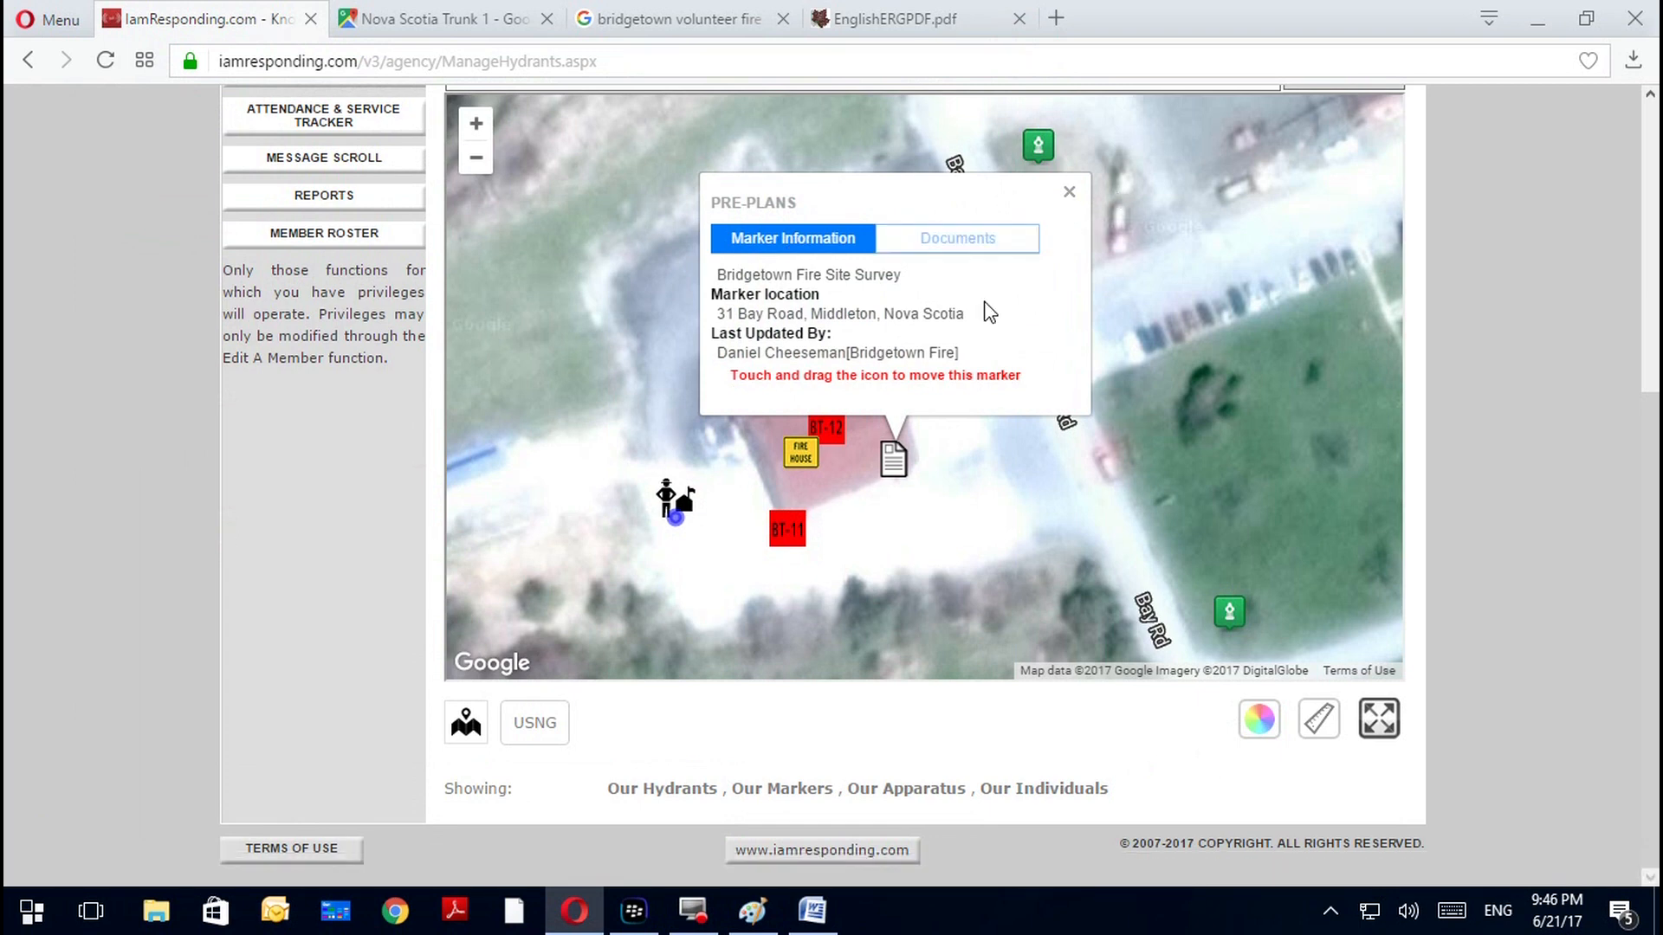
left_click(892, 465)
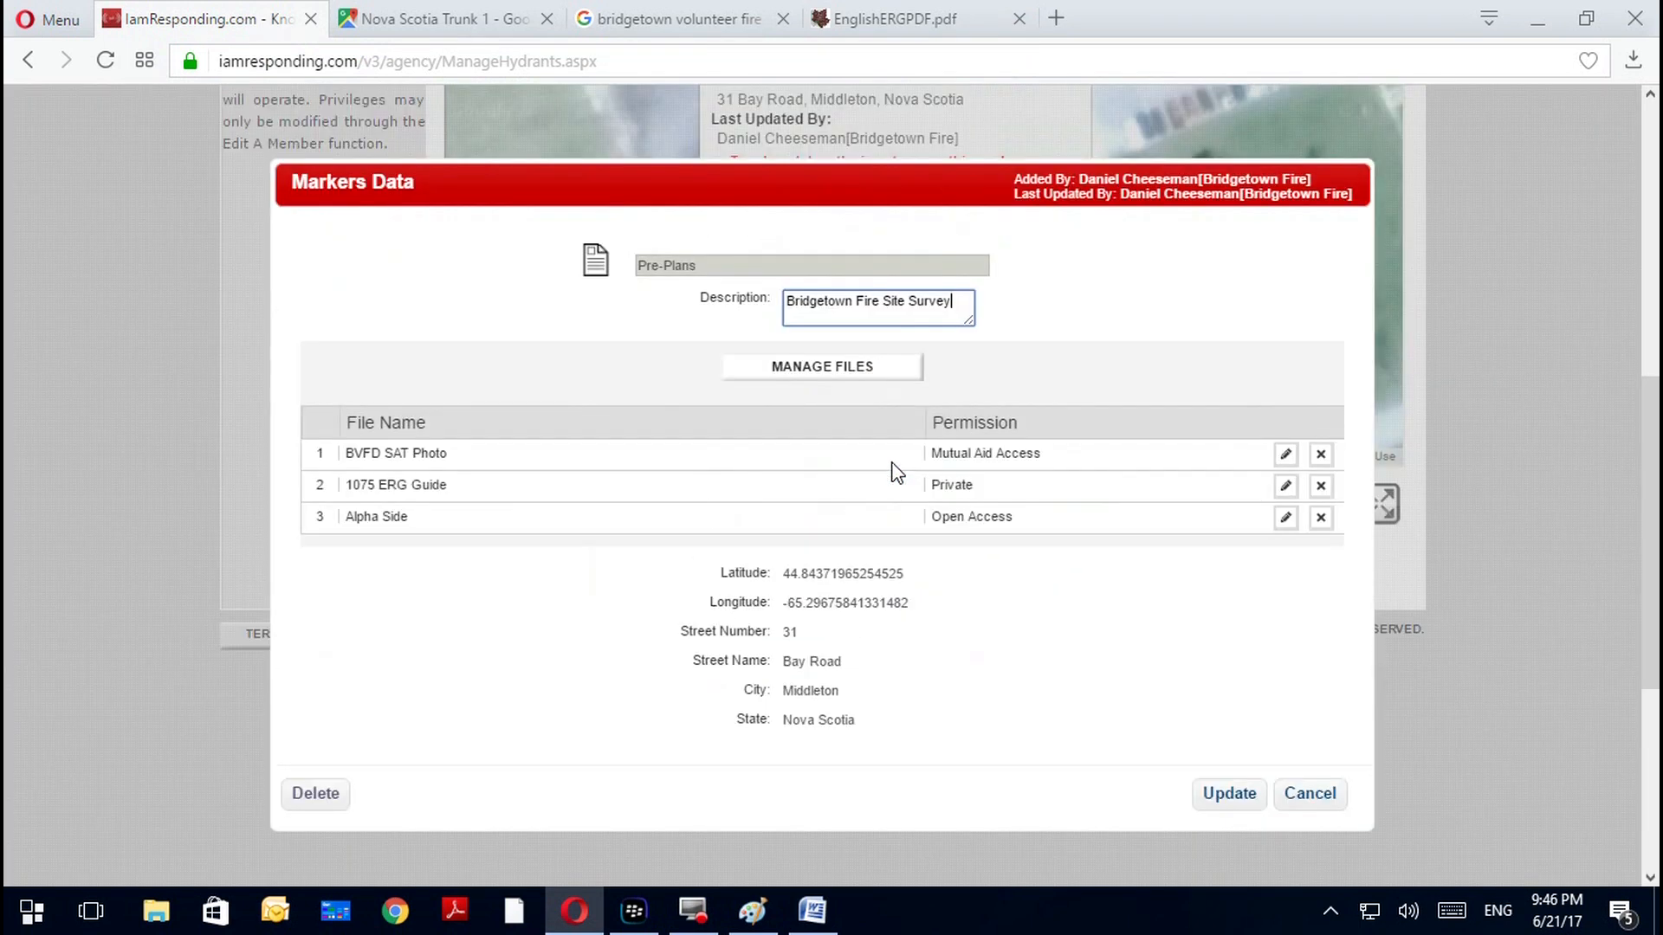
left_click(1284, 456)
left_click(1105, 519)
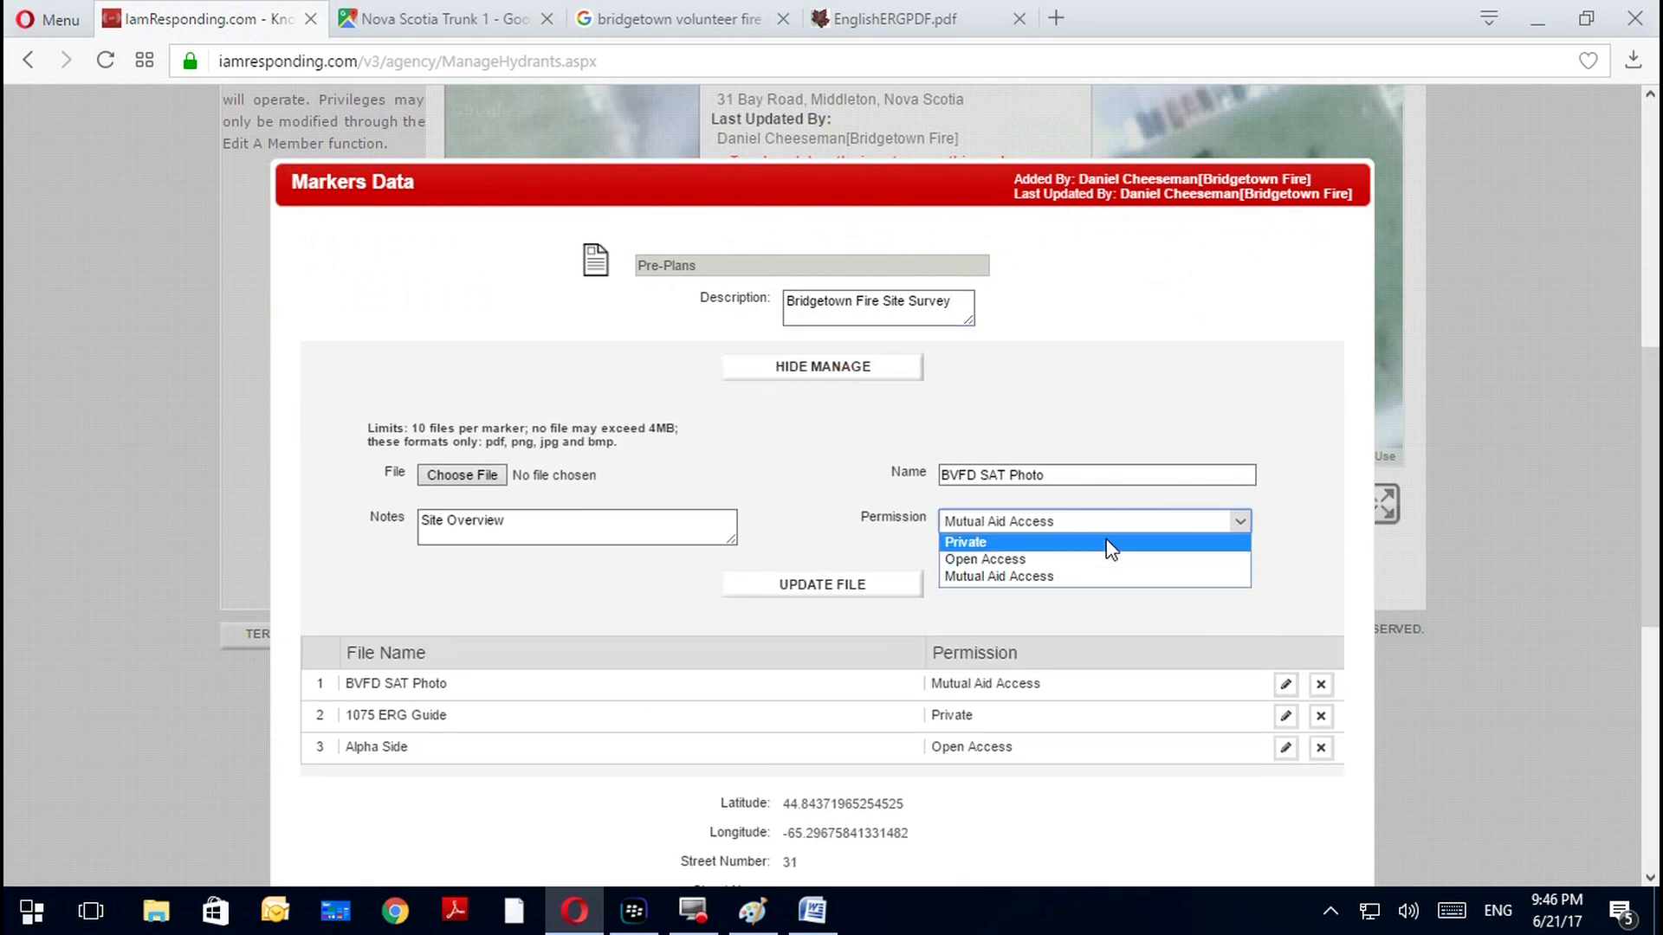
left_click(1104, 542)
left_click(862, 598)
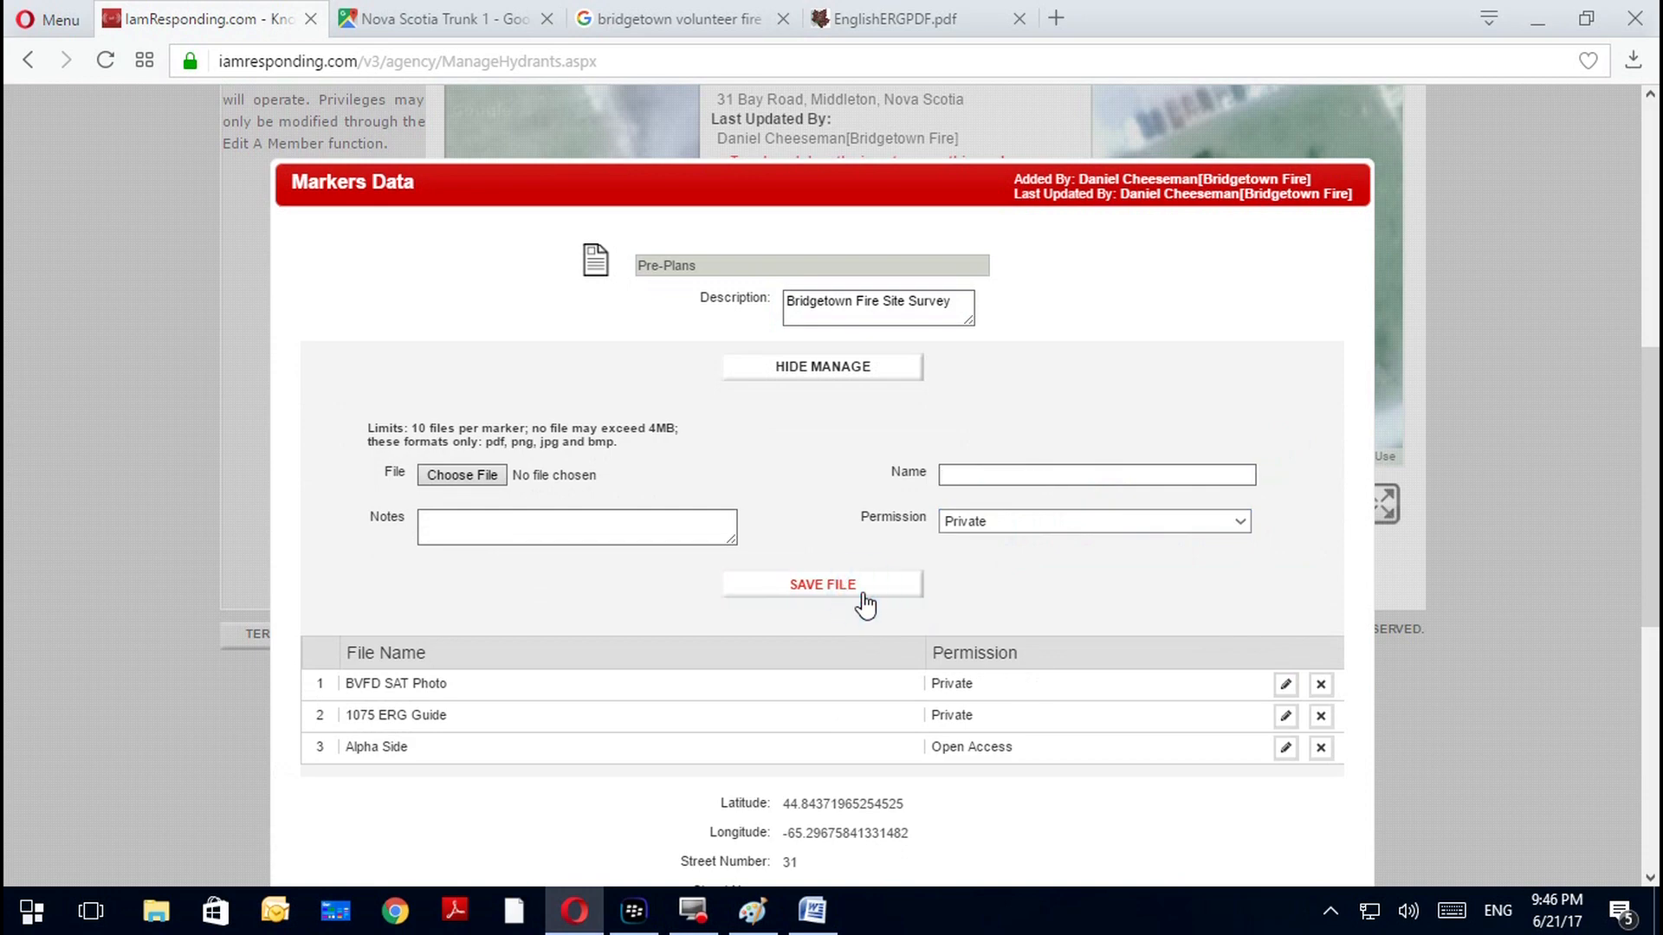
scroll(1134, 710, "down", 5)
left_click(1259, 550)
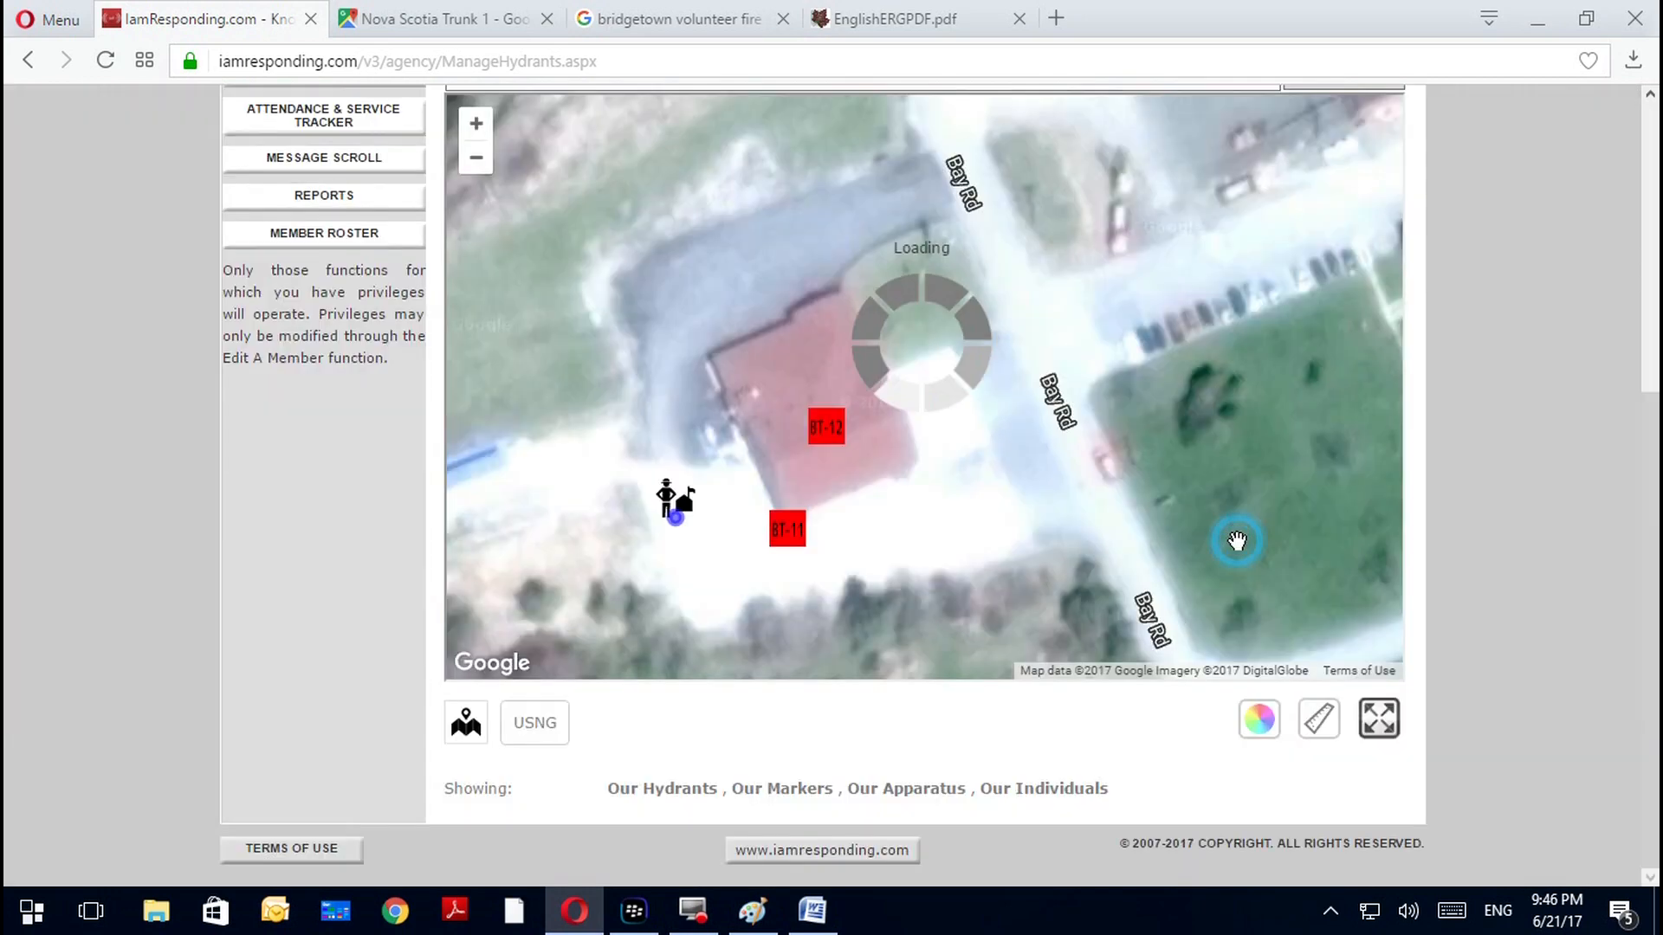
scroll(1219, 471, "down", 1)
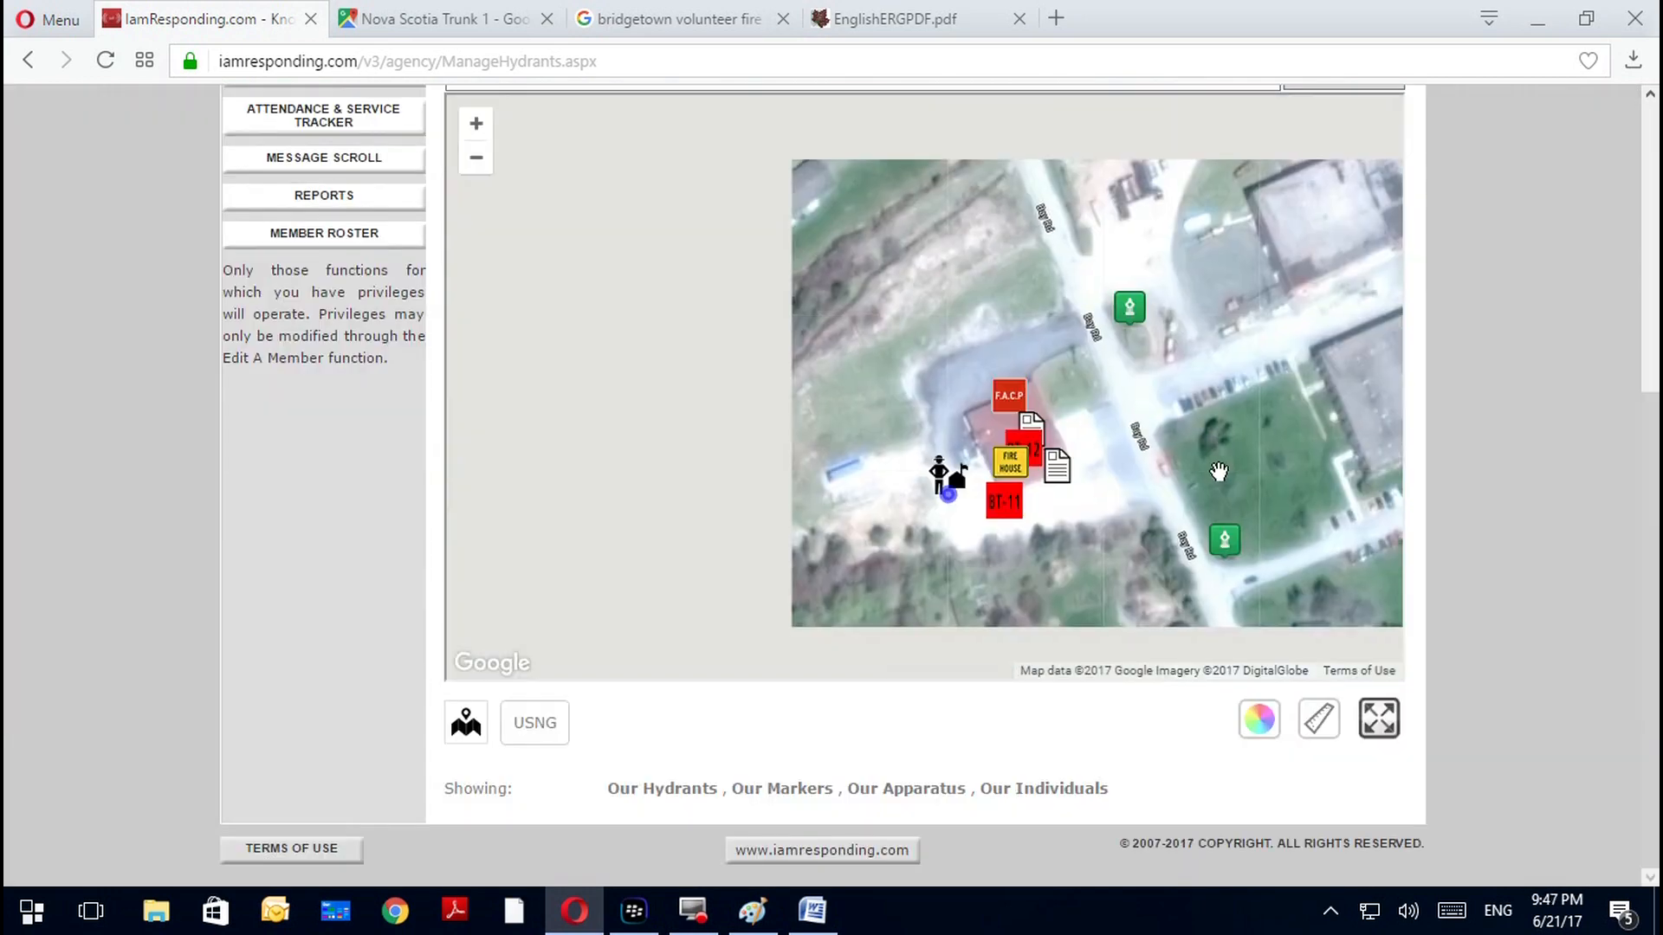
scroll(1219, 471, "down", 1)
left_click_drag(1219, 471, 1085, 470)
left_click_drag(1152, 402, 1149, 332)
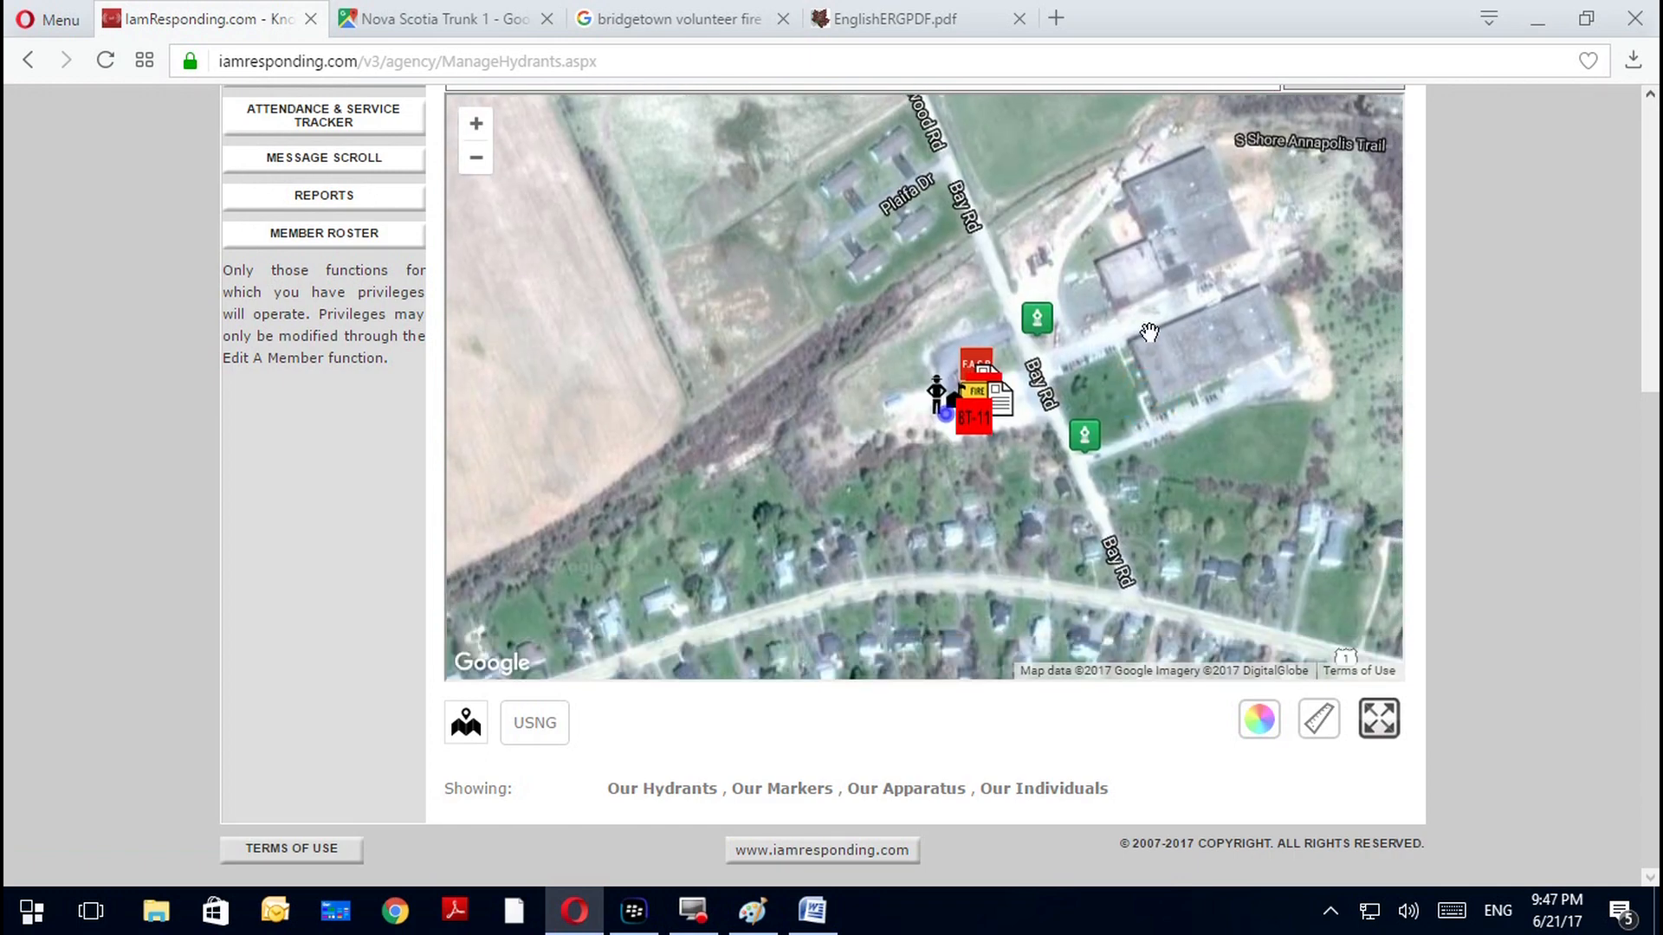
scroll(991, 478, "up", 1)
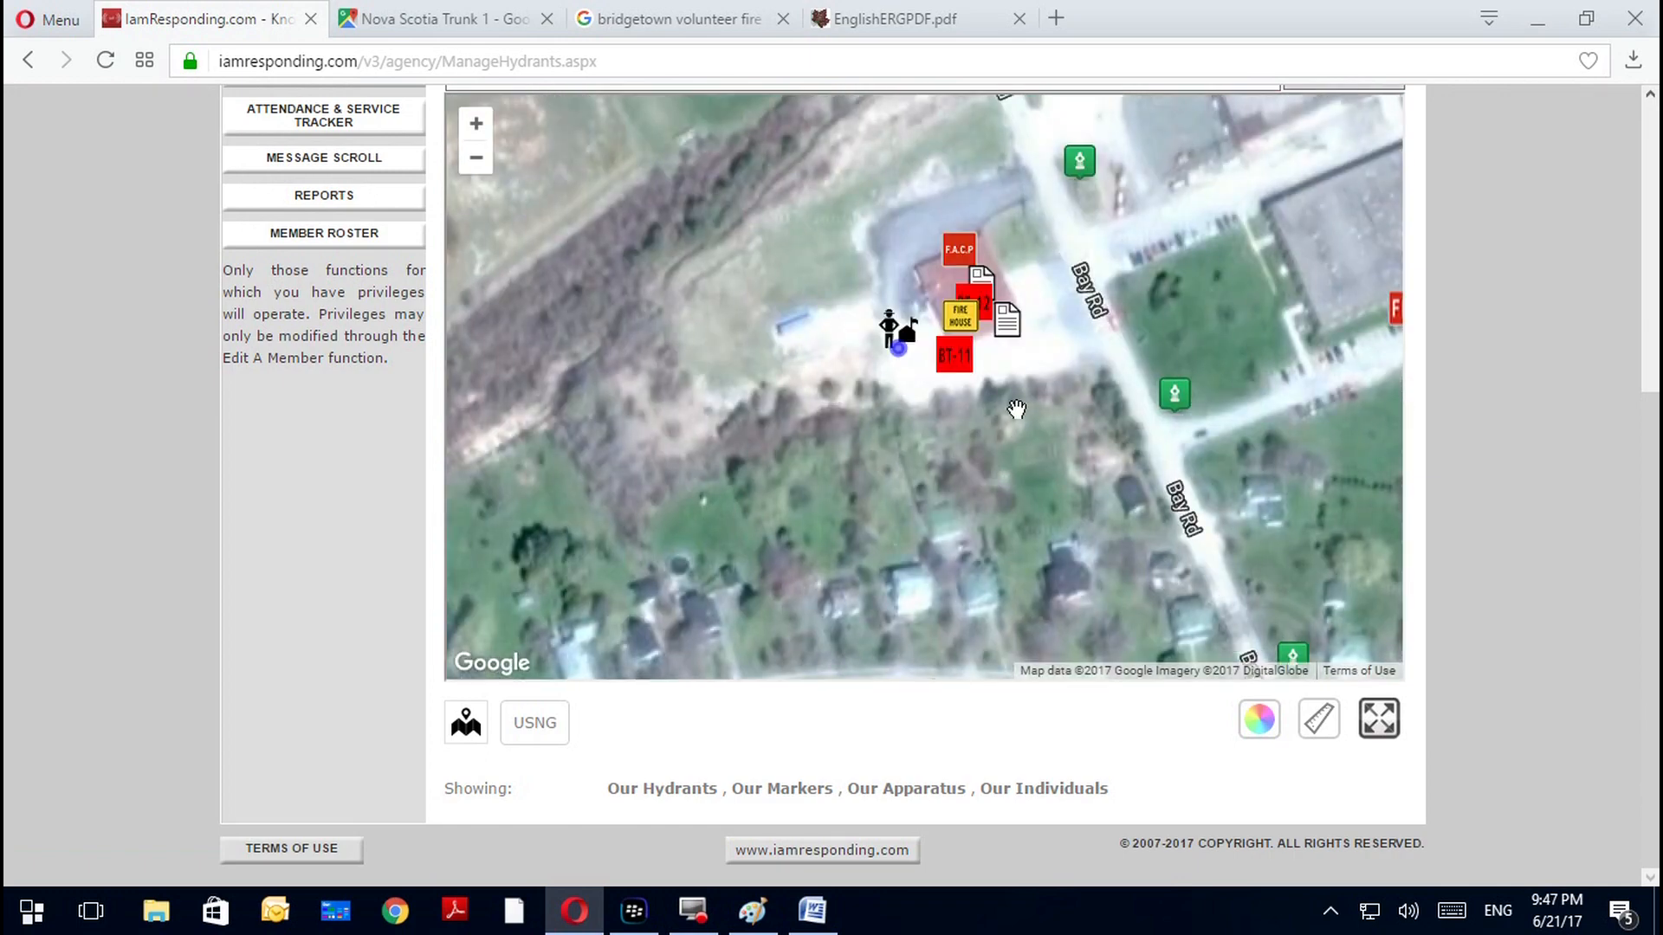
Locate the Bridgetown Fire Site Survey marker at the fire hall and view its information, then close it
left_click_drag(1041, 272, 1022, 329)
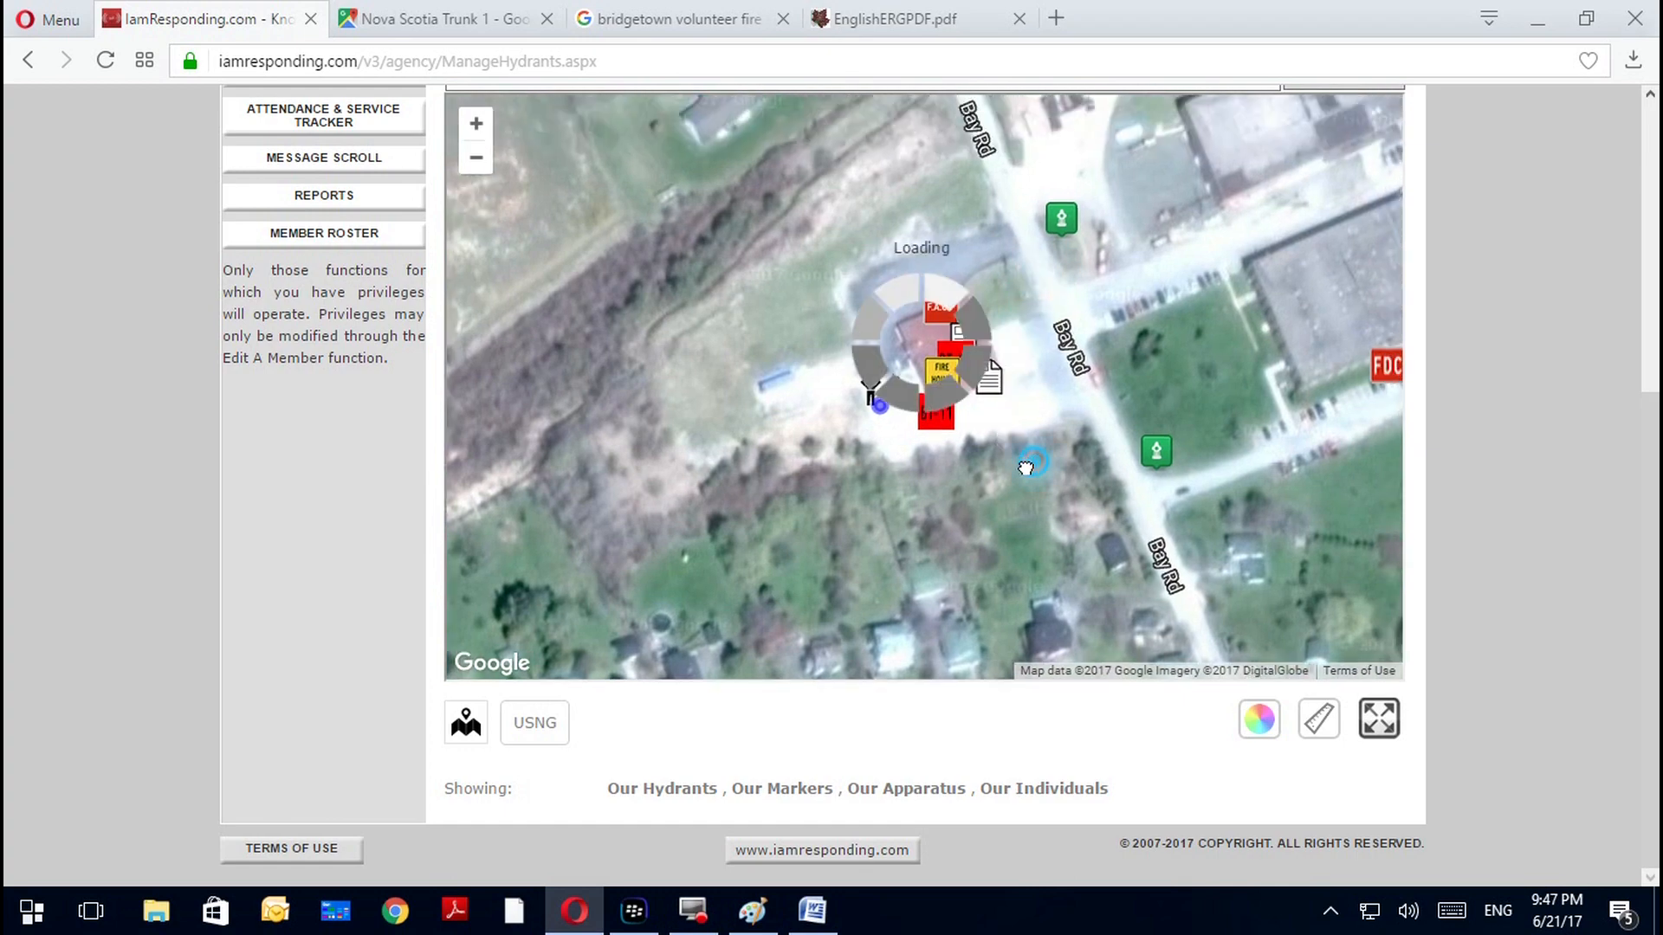
left_click_drag(1032, 462, 923, 477)
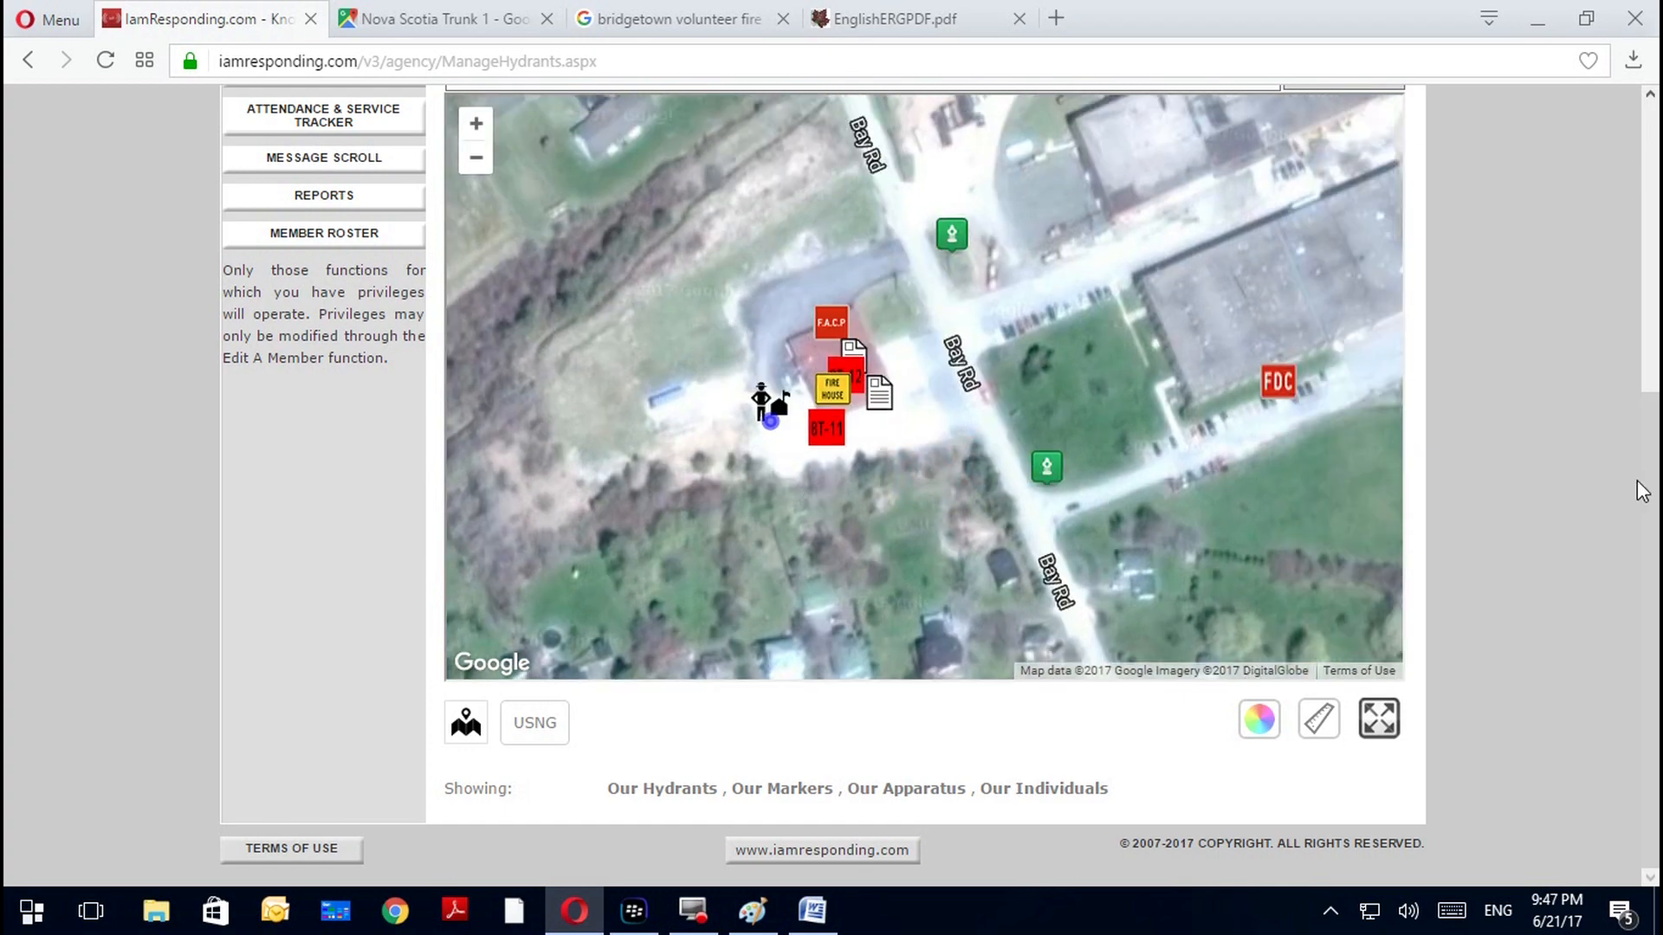
scroll(1650, 493, "up", 2)
scroll(1650, 493, "up", 1)
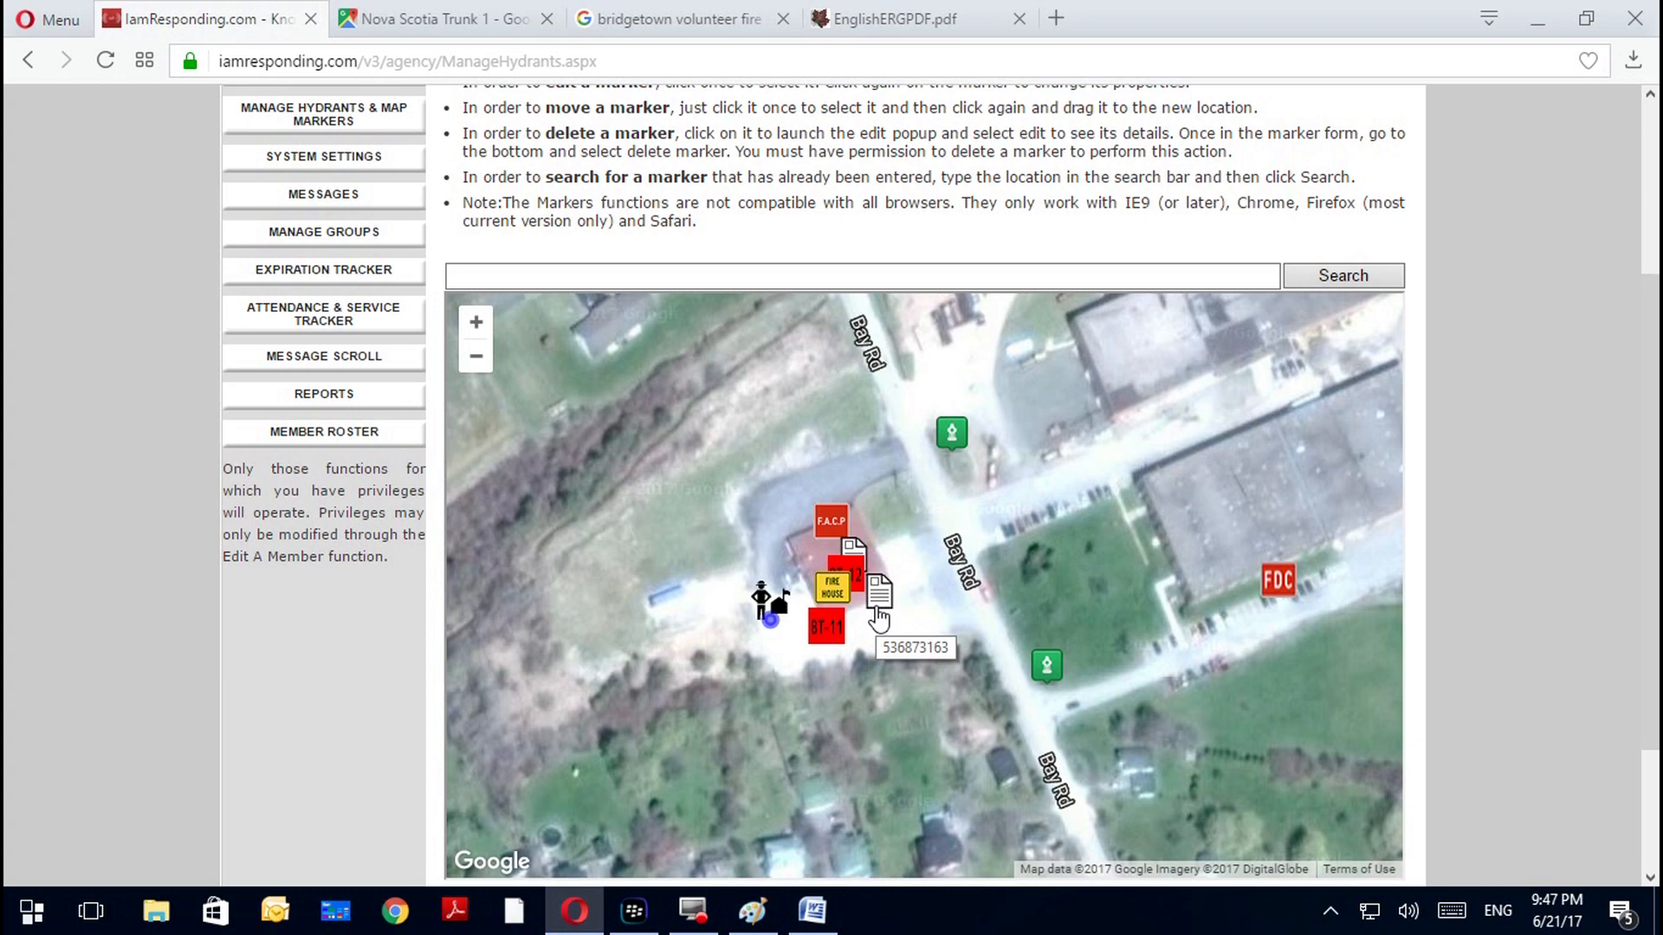
scroll(909, 606, "down", 1)
scroll(914, 606, "up", 1)
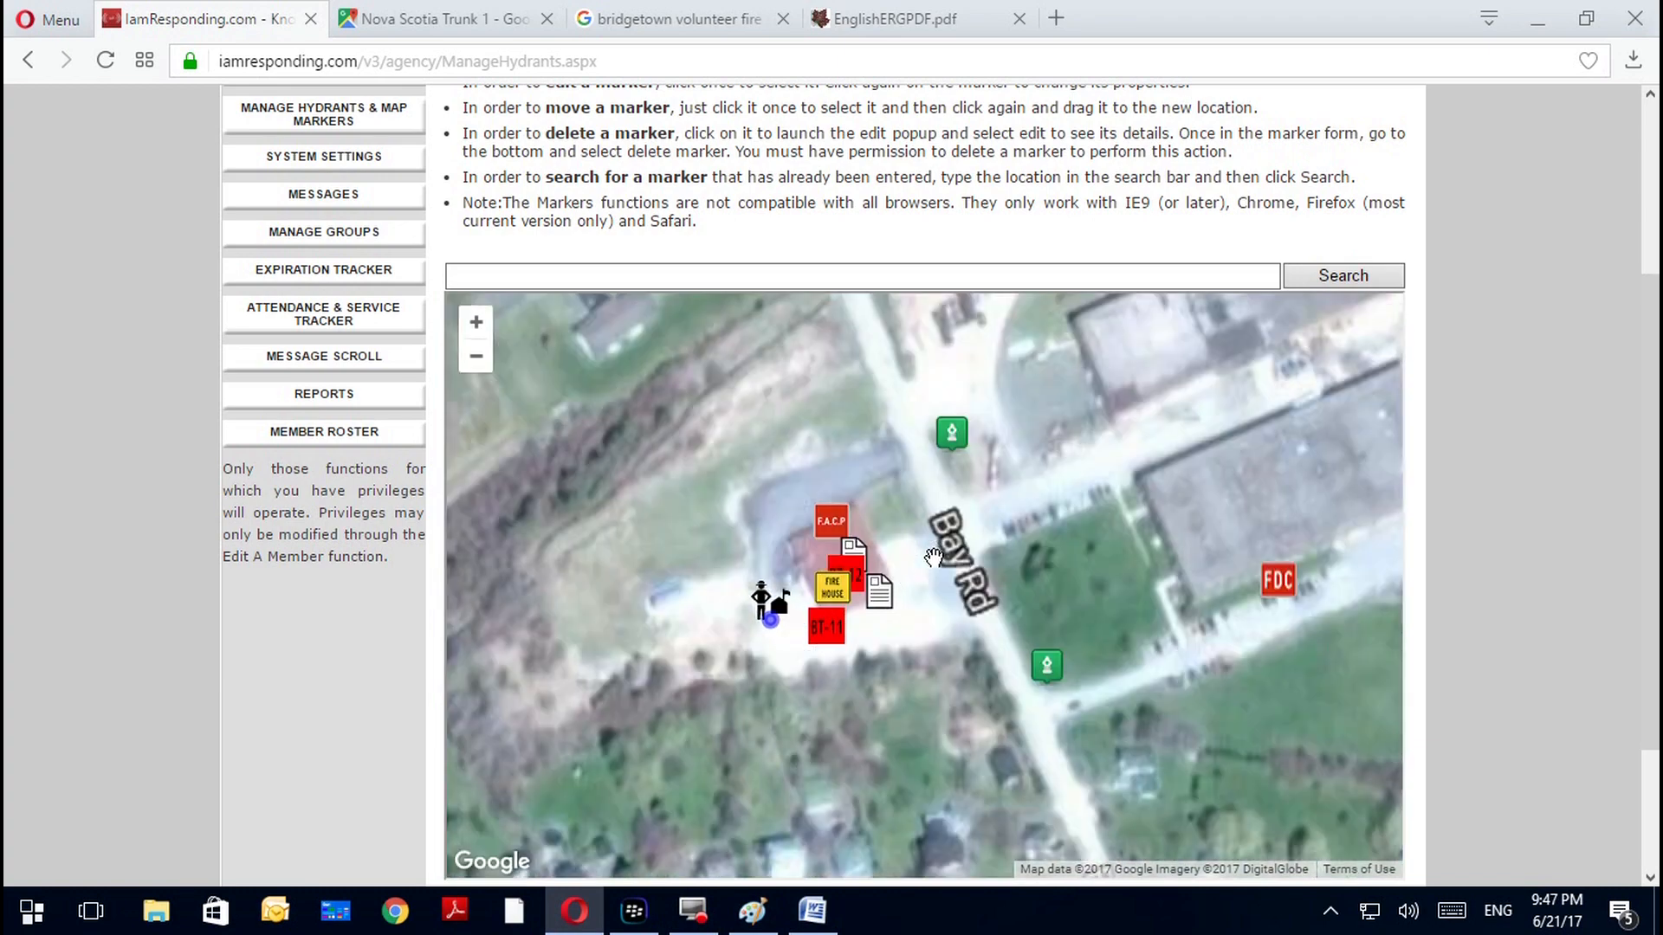
scroll(915, 606, "up", 1)
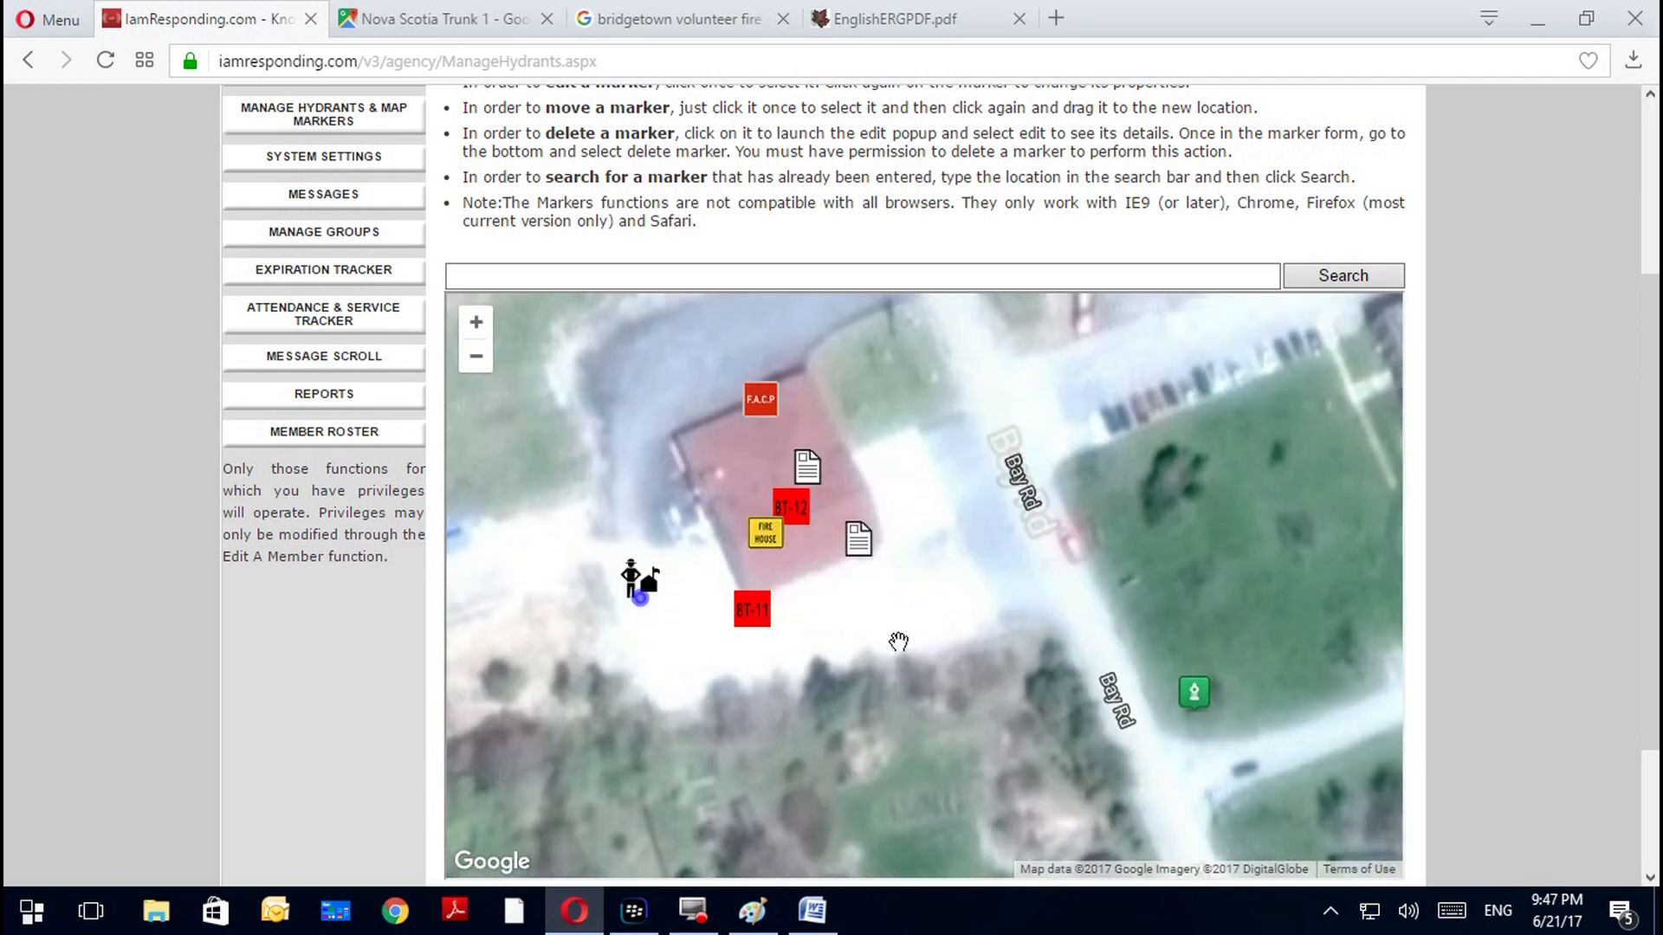
left_click(868, 554)
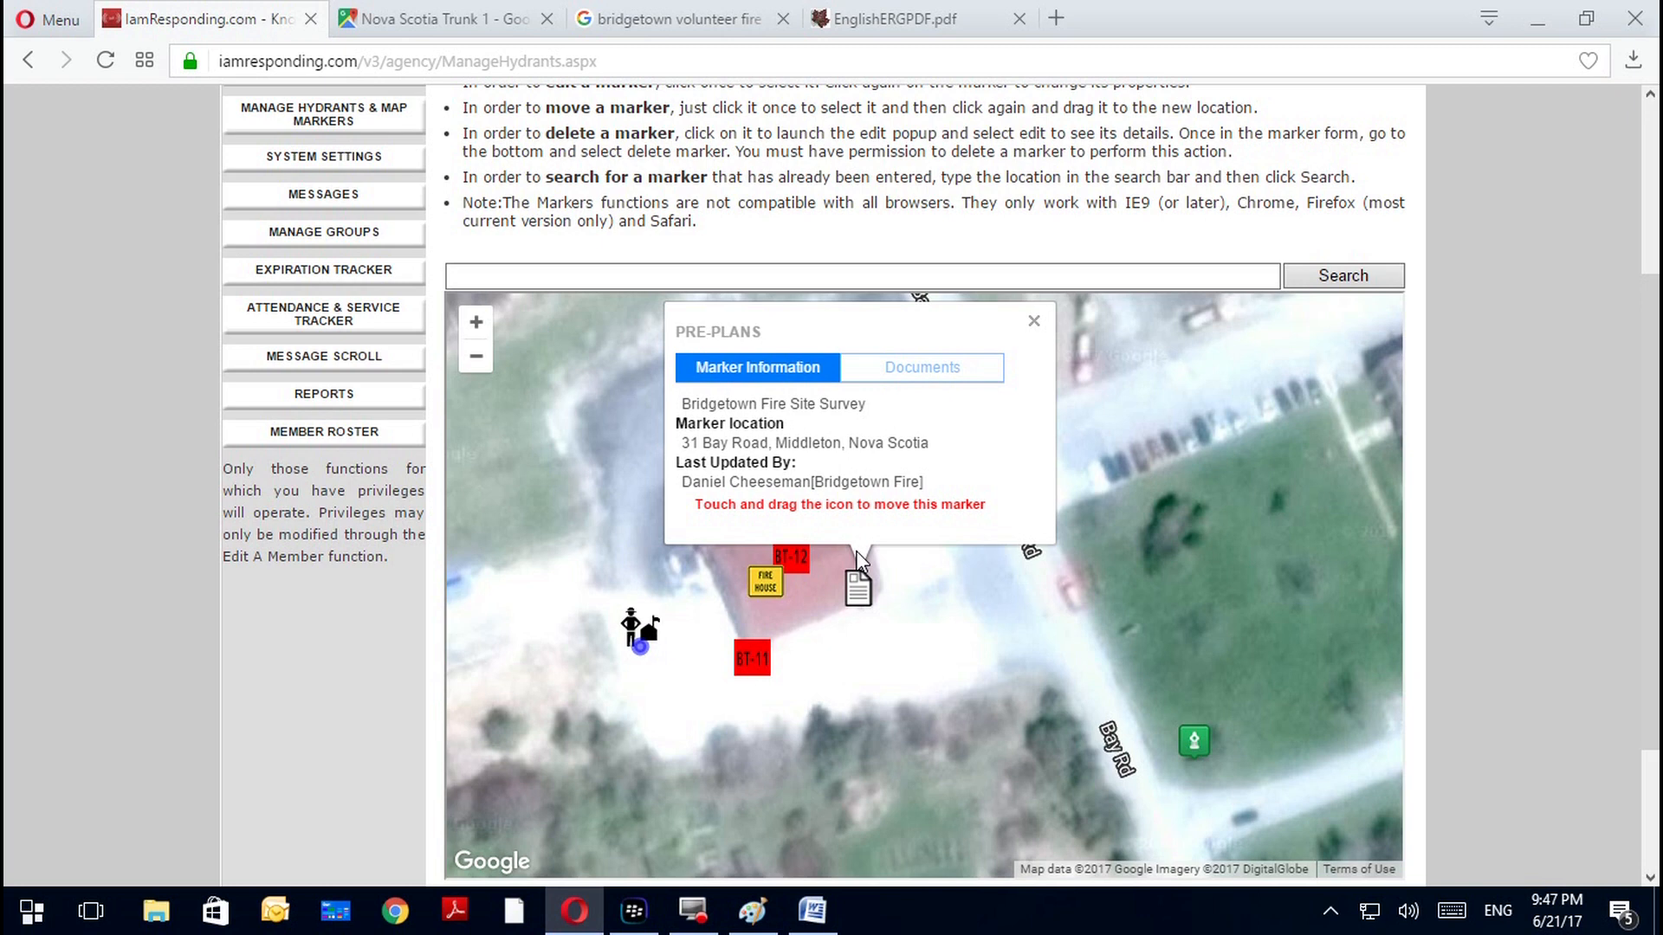
left_click(1035, 325)
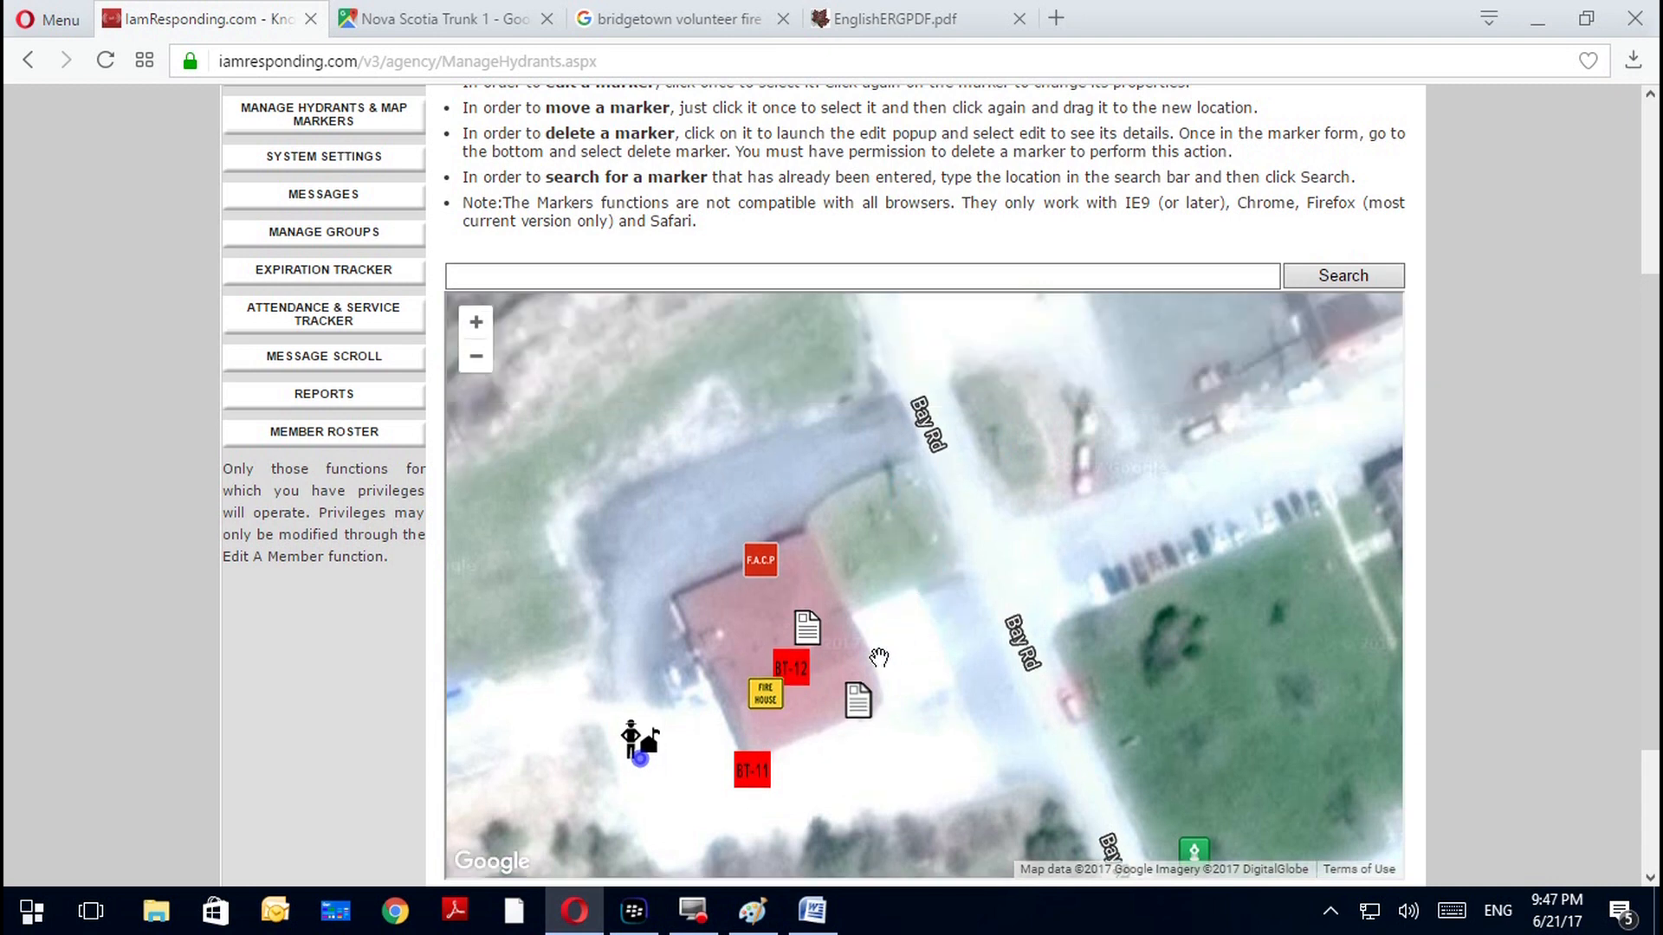
Delete the Bridgetown Fire Site Survey Pre-Plans marker from the map
left_click(857, 697)
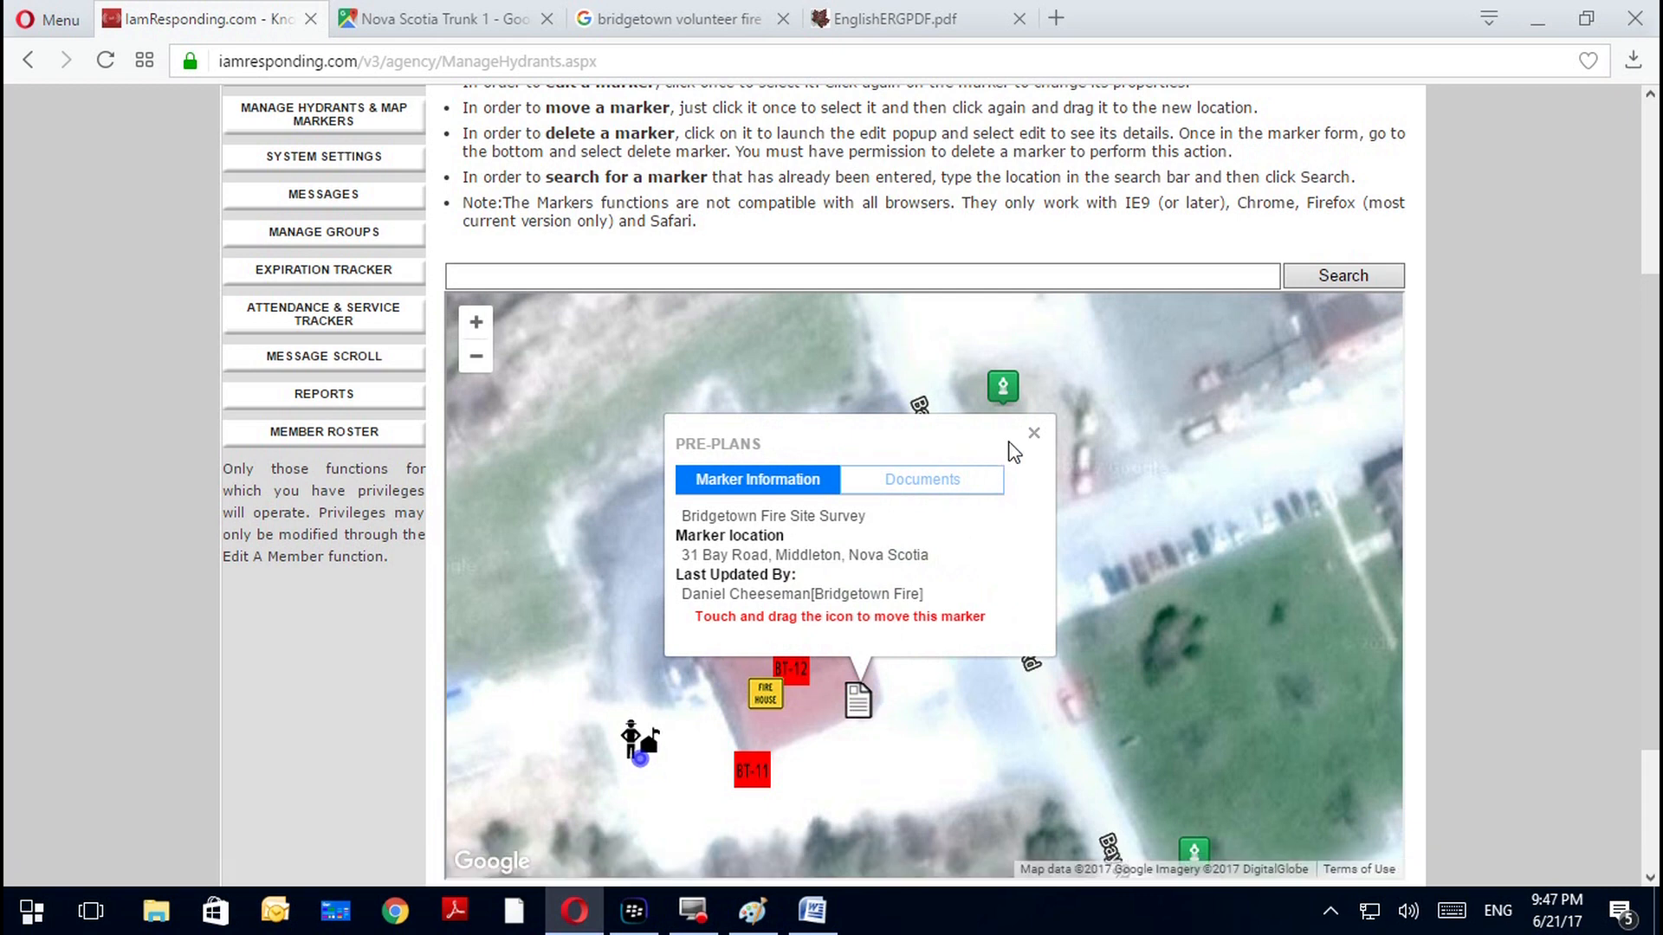
left_click(858, 698)
left_click(310, 793)
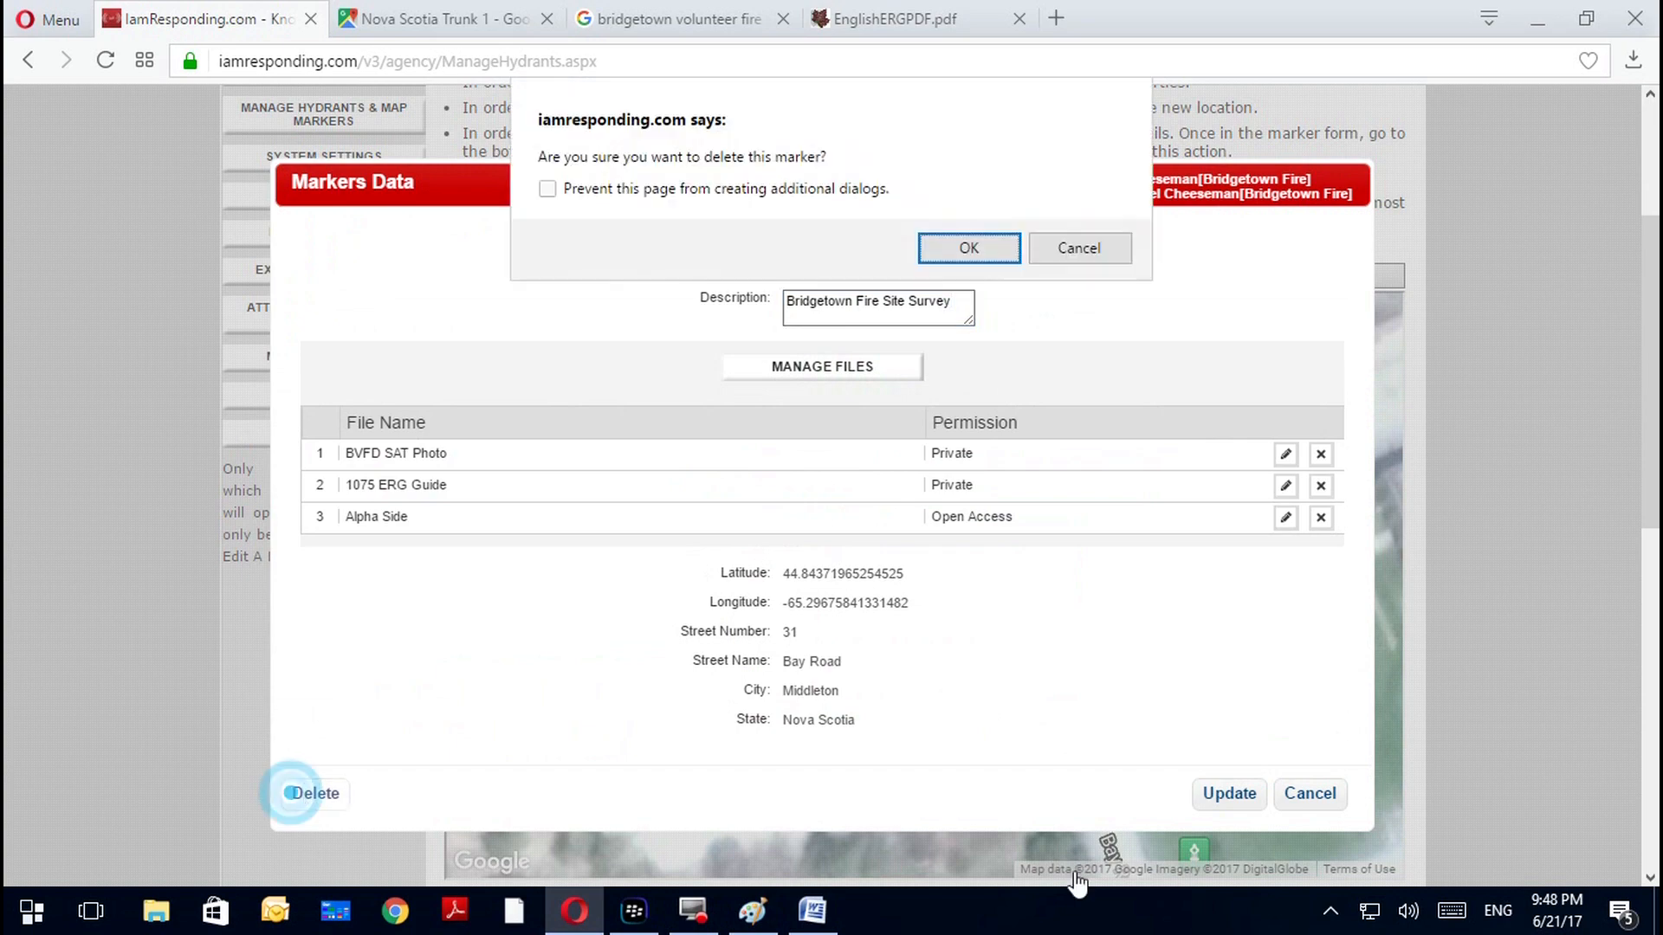
left_click(980, 248)
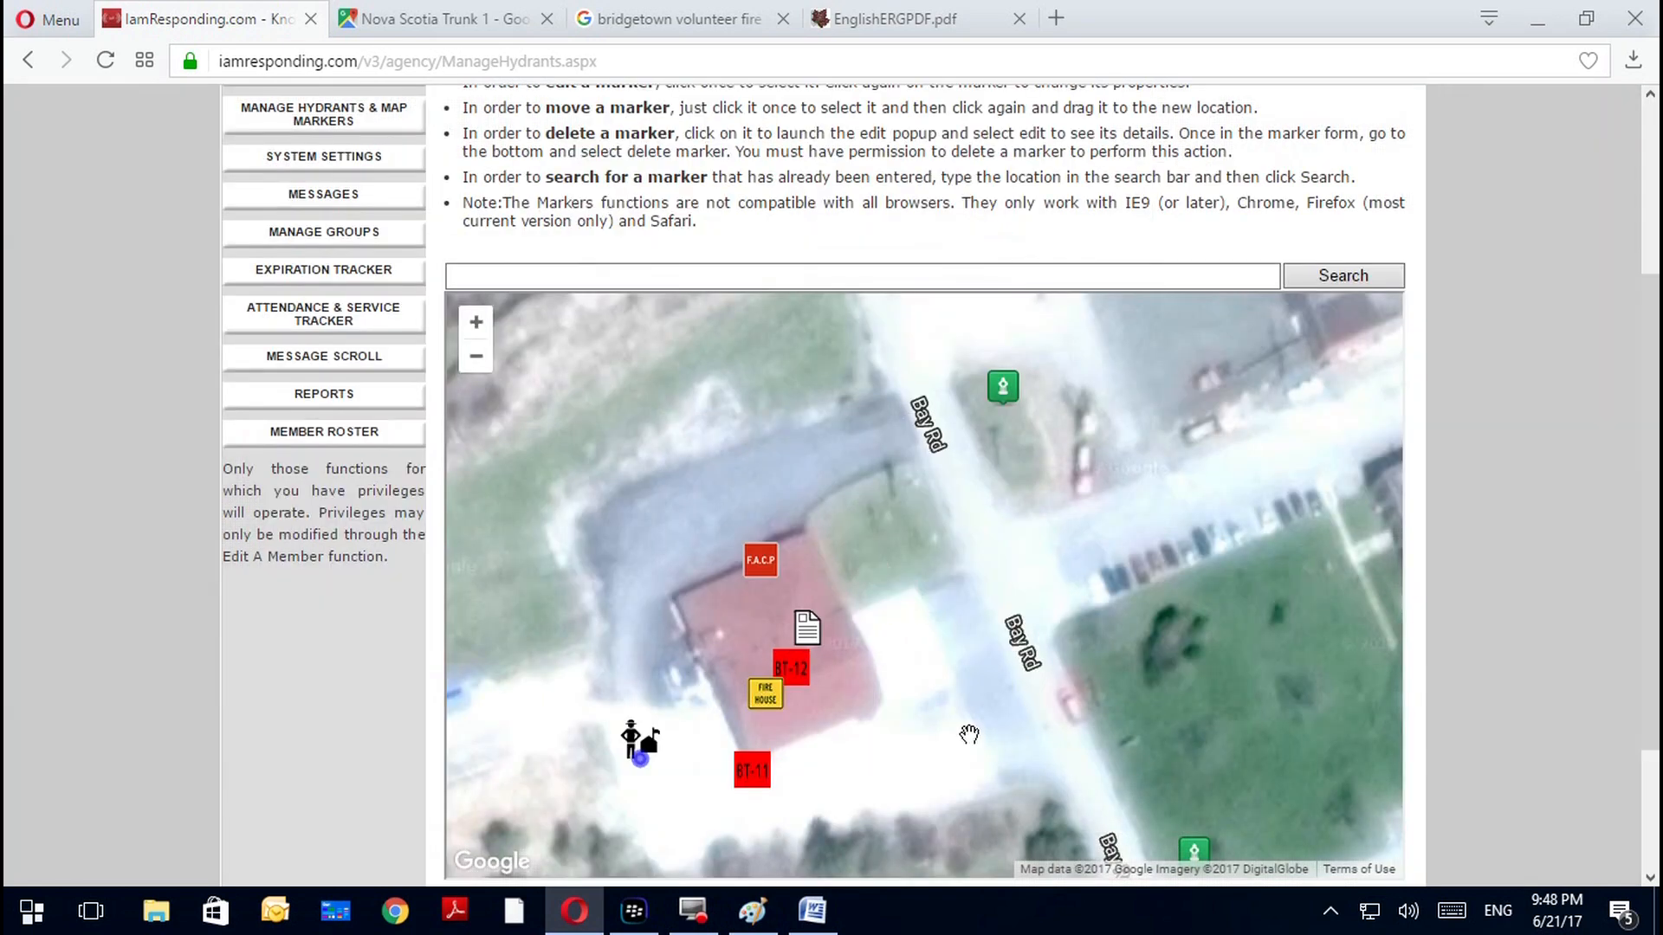
Find the Sewage Plant Pre-Plans marker beside the two ponds near the river and show its documents
scroll(1134, 714, "down", 1)
left_click_drag(1160, 734, 641, 357)
left_click_drag(1106, 730, 905, 534)
left_click_drag(1109, 664, 1013, 401)
left_click_drag(1115, 530, 988, 317)
left_click_drag(1098, 578, 874, 351)
left_click_drag(1028, 661, 995, 445)
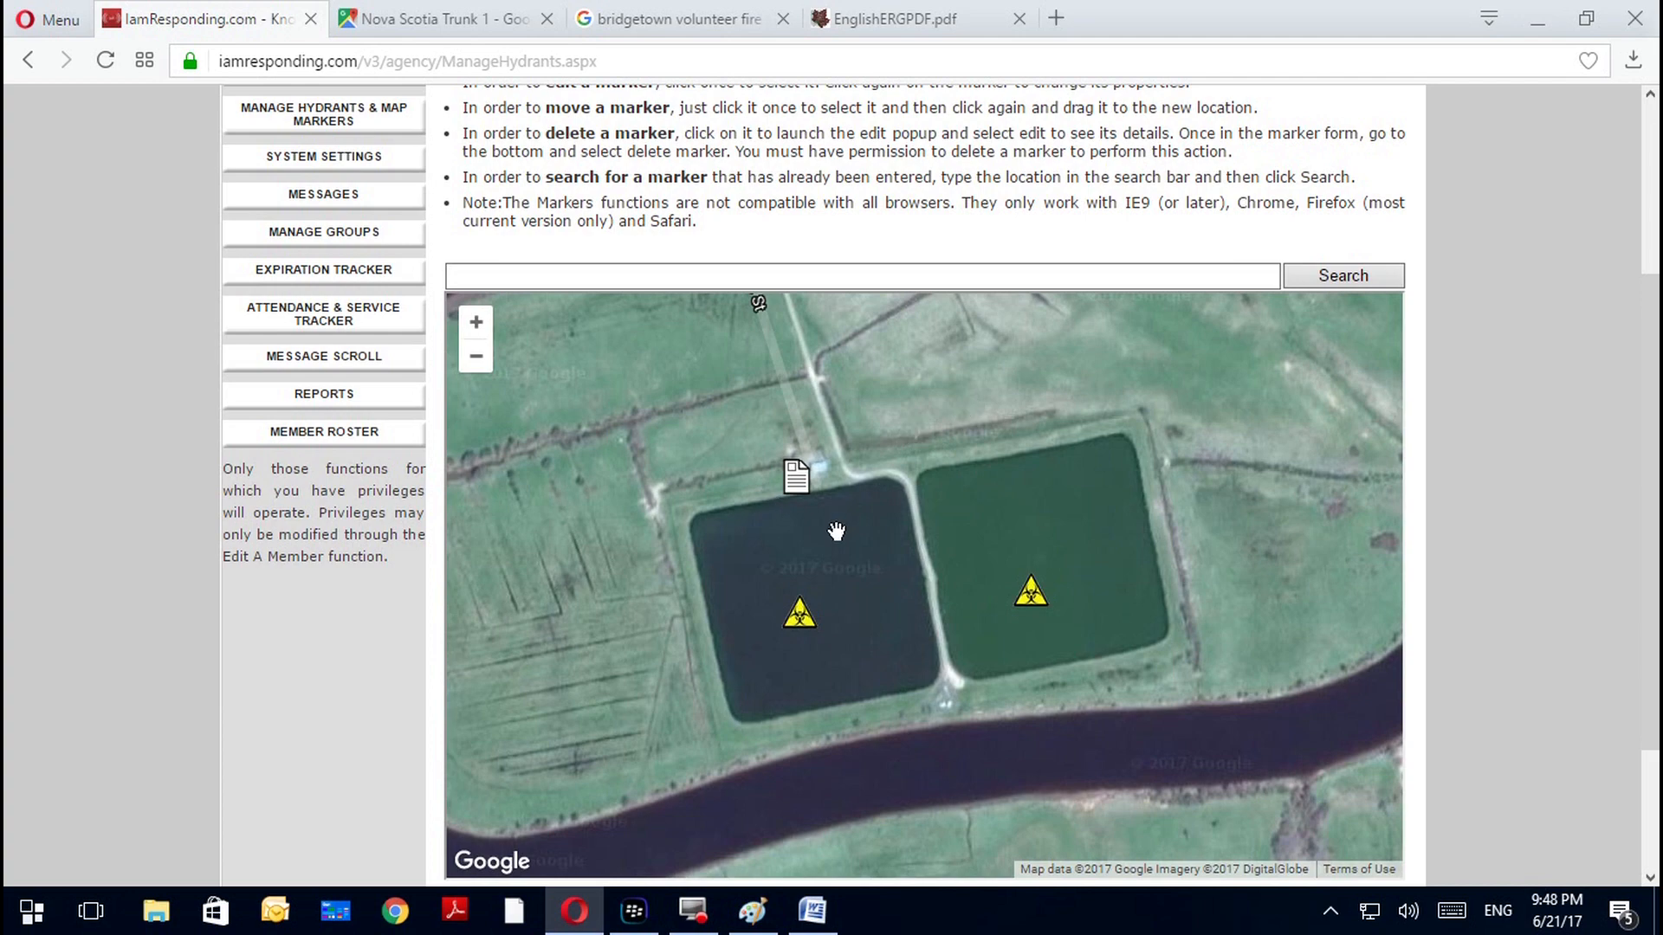
left_click(798, 485)
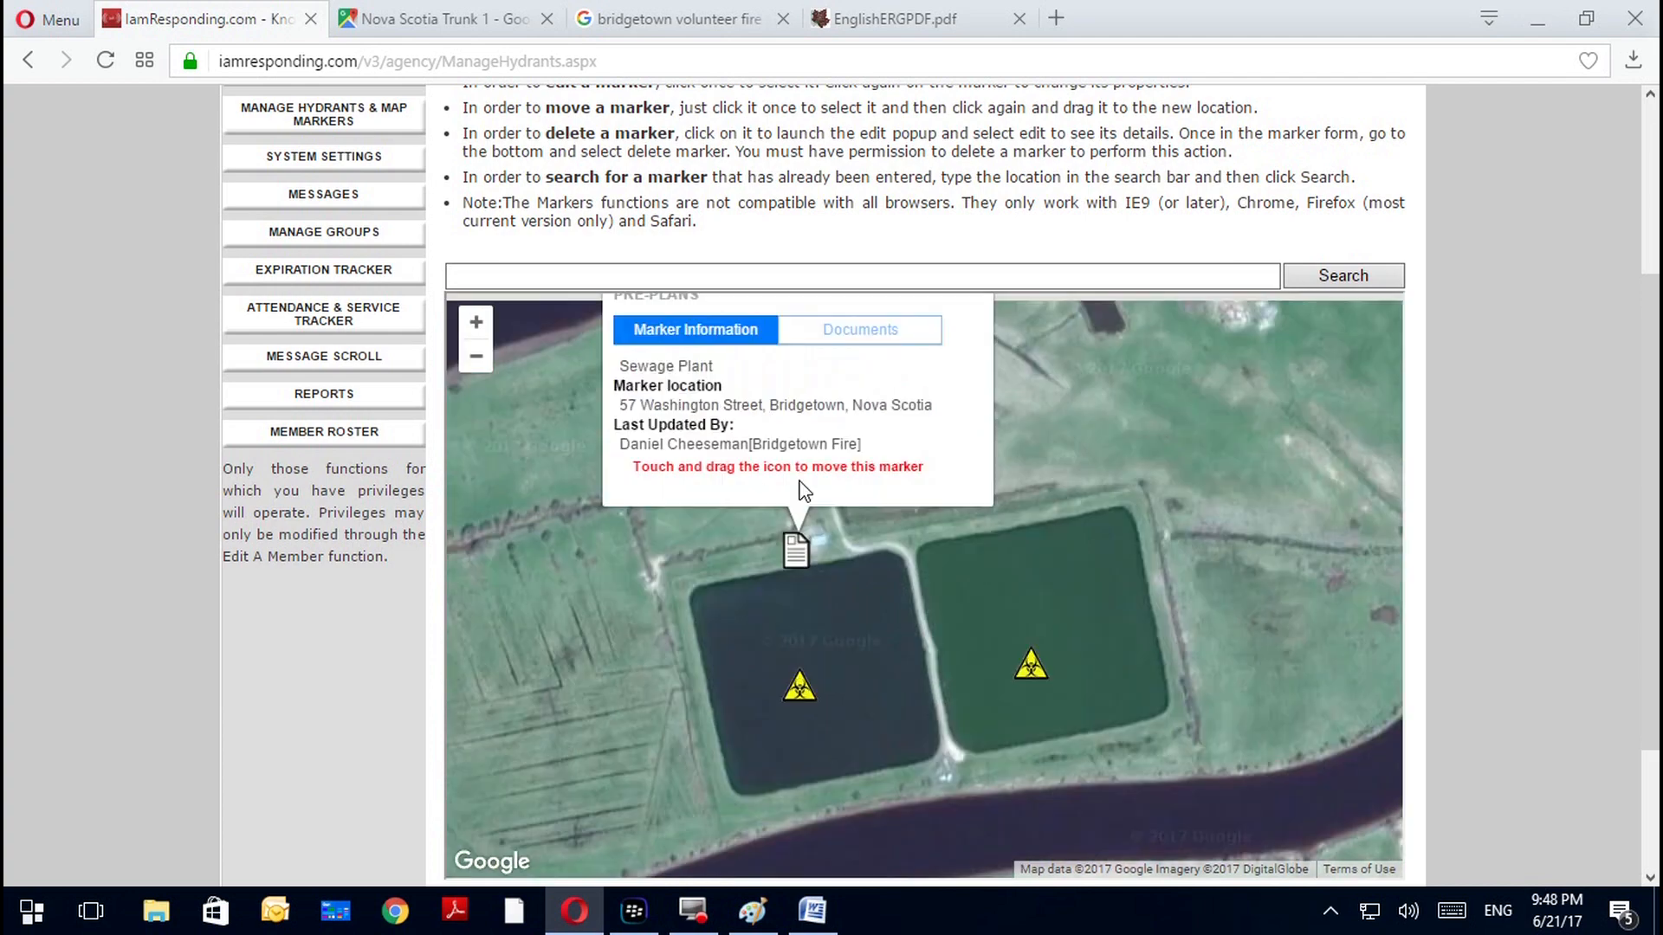
left_click(853, 379)
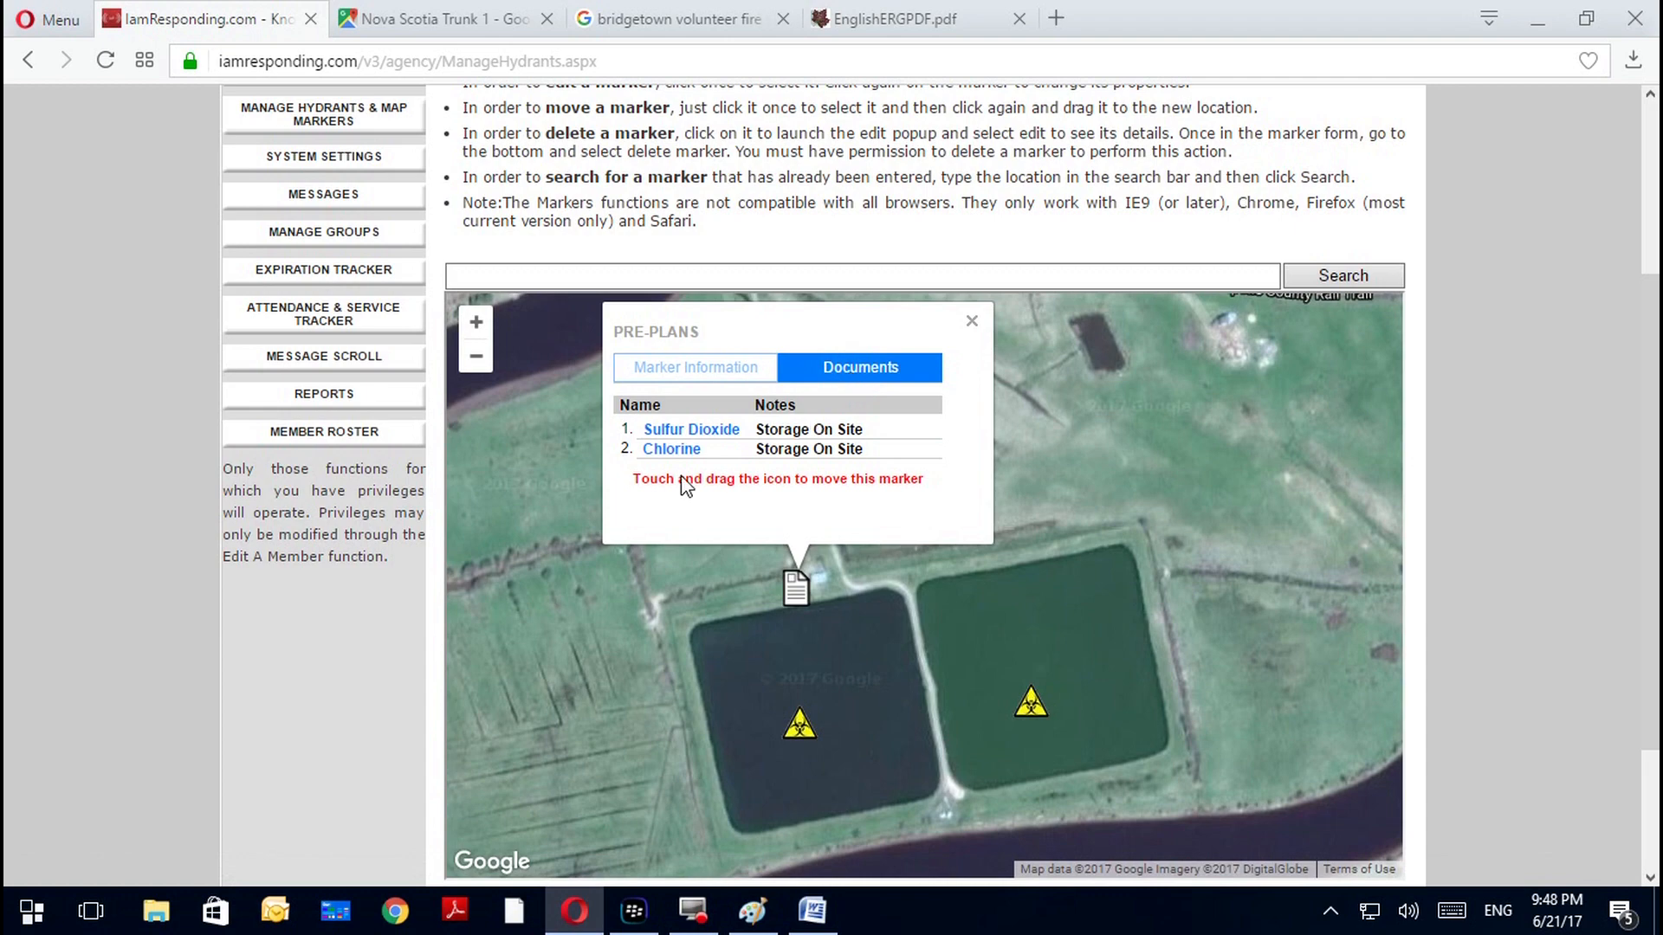
Download and open the Sewage Plant's Sulfur Dioxide PDF, look through its emergency guidance, and close it
left_click(719, 430)
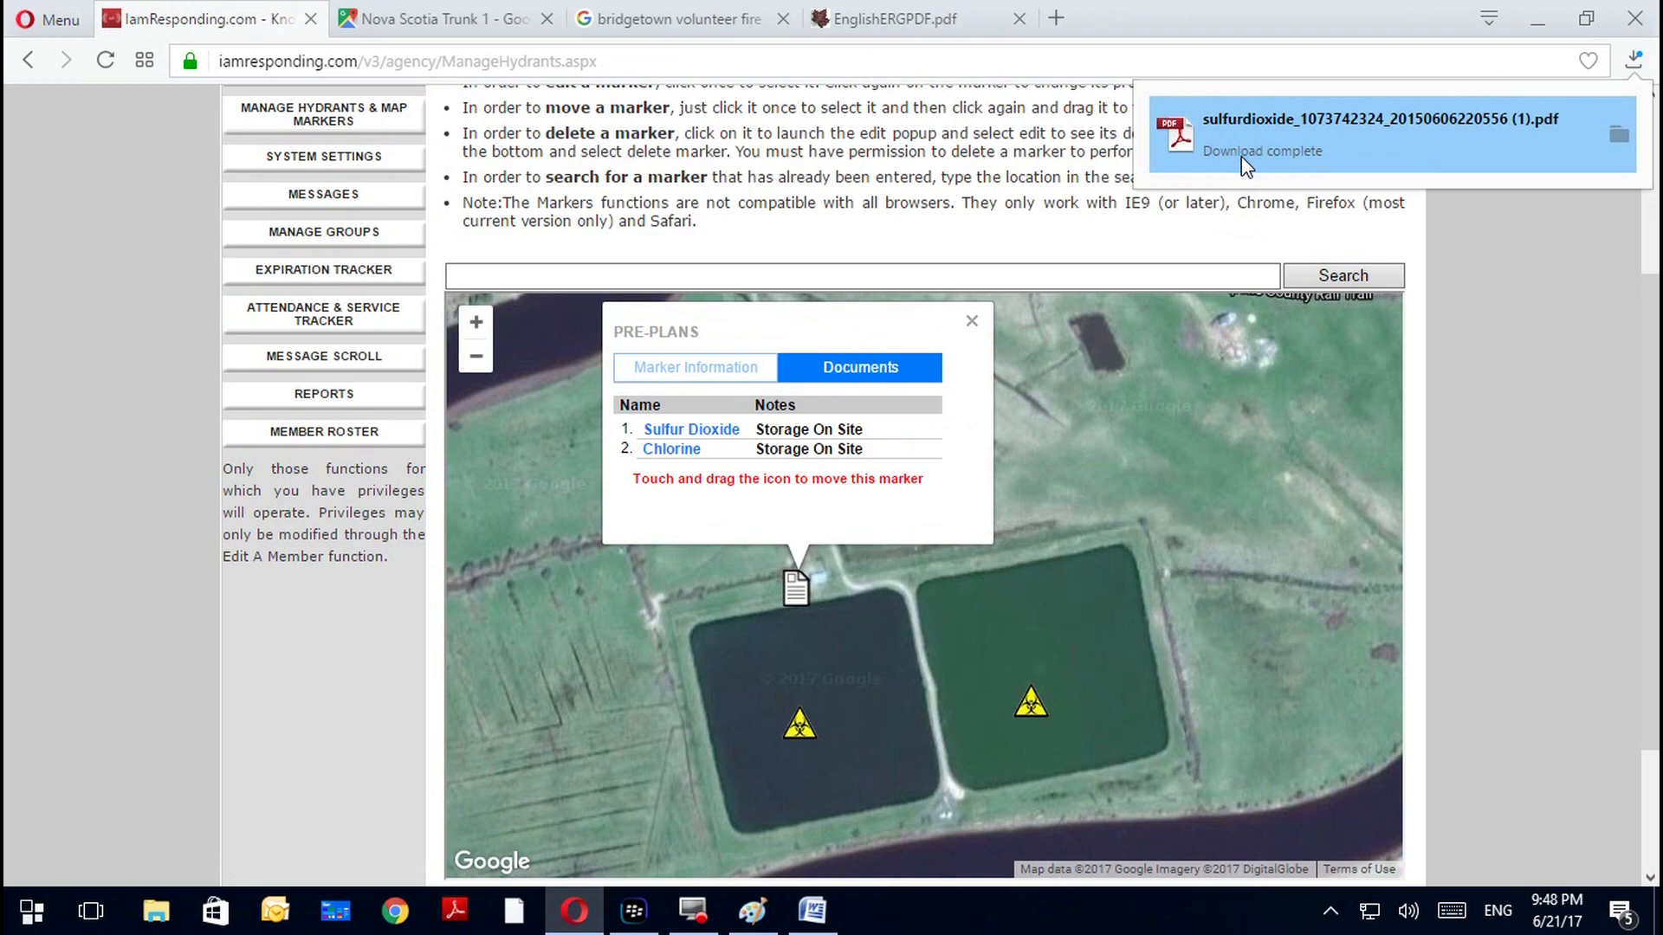
left_click(1320, 123)
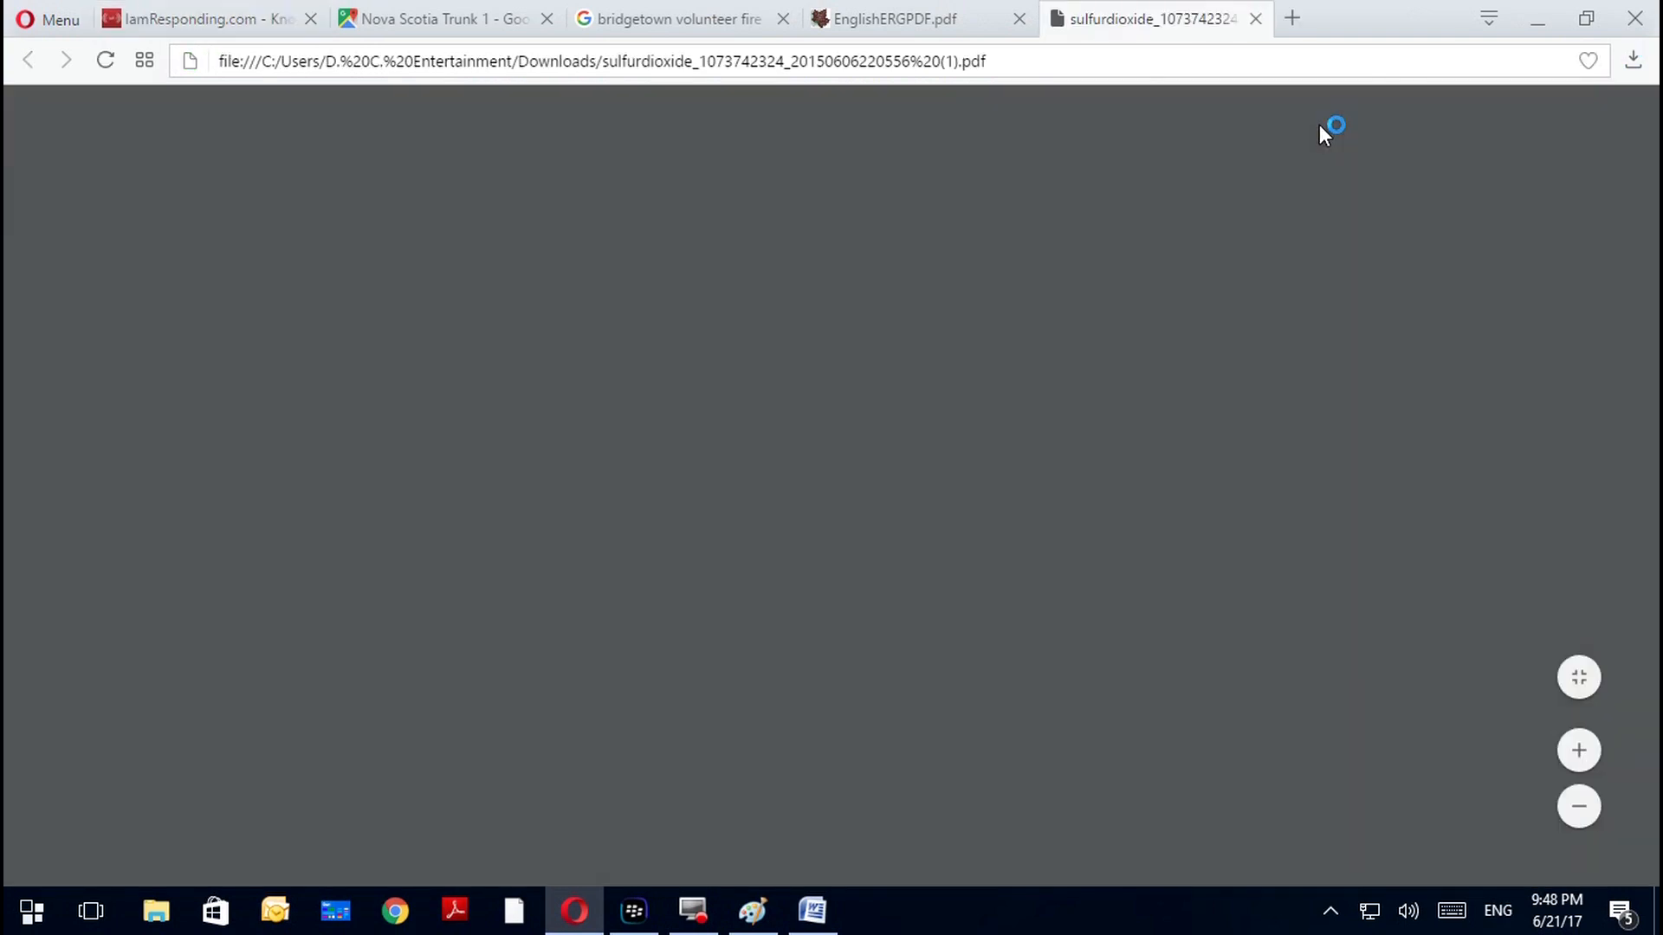
scroll(1067, 473, "down", 5)
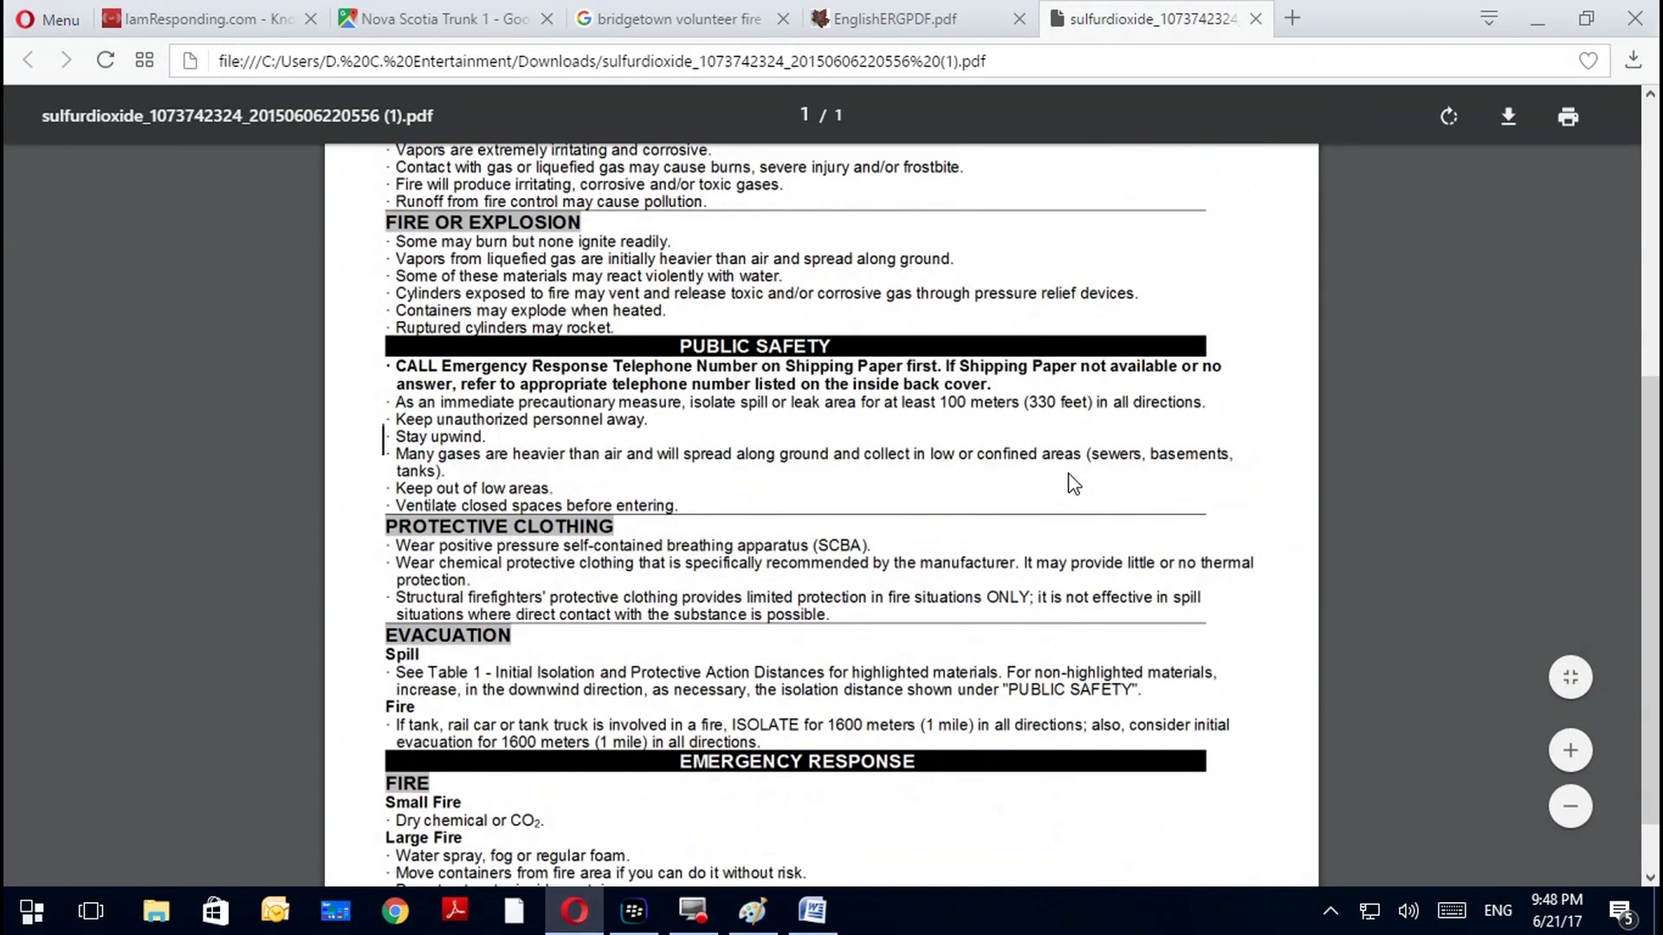
scroll(1074, 483, "up", 3)
scroll(1073, 482, "up", 3)
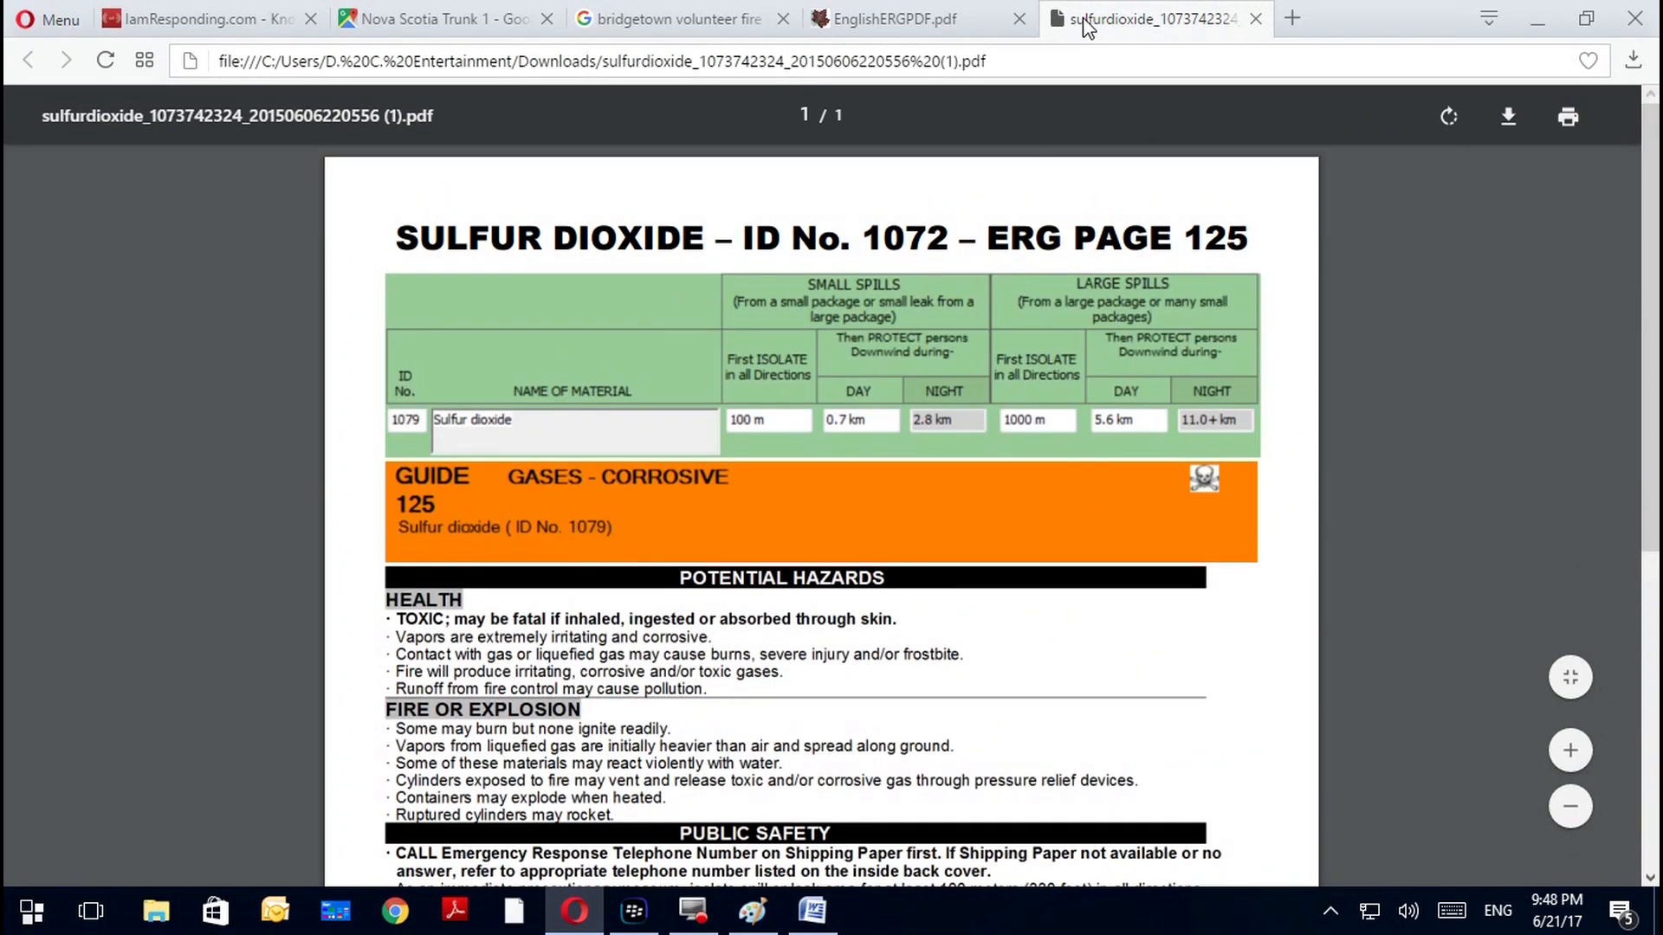
left_click(1256, 19)
Download and view the Sewage Plant's Chlorine PDF, then close it and the marker's details
left_click(673, 449)
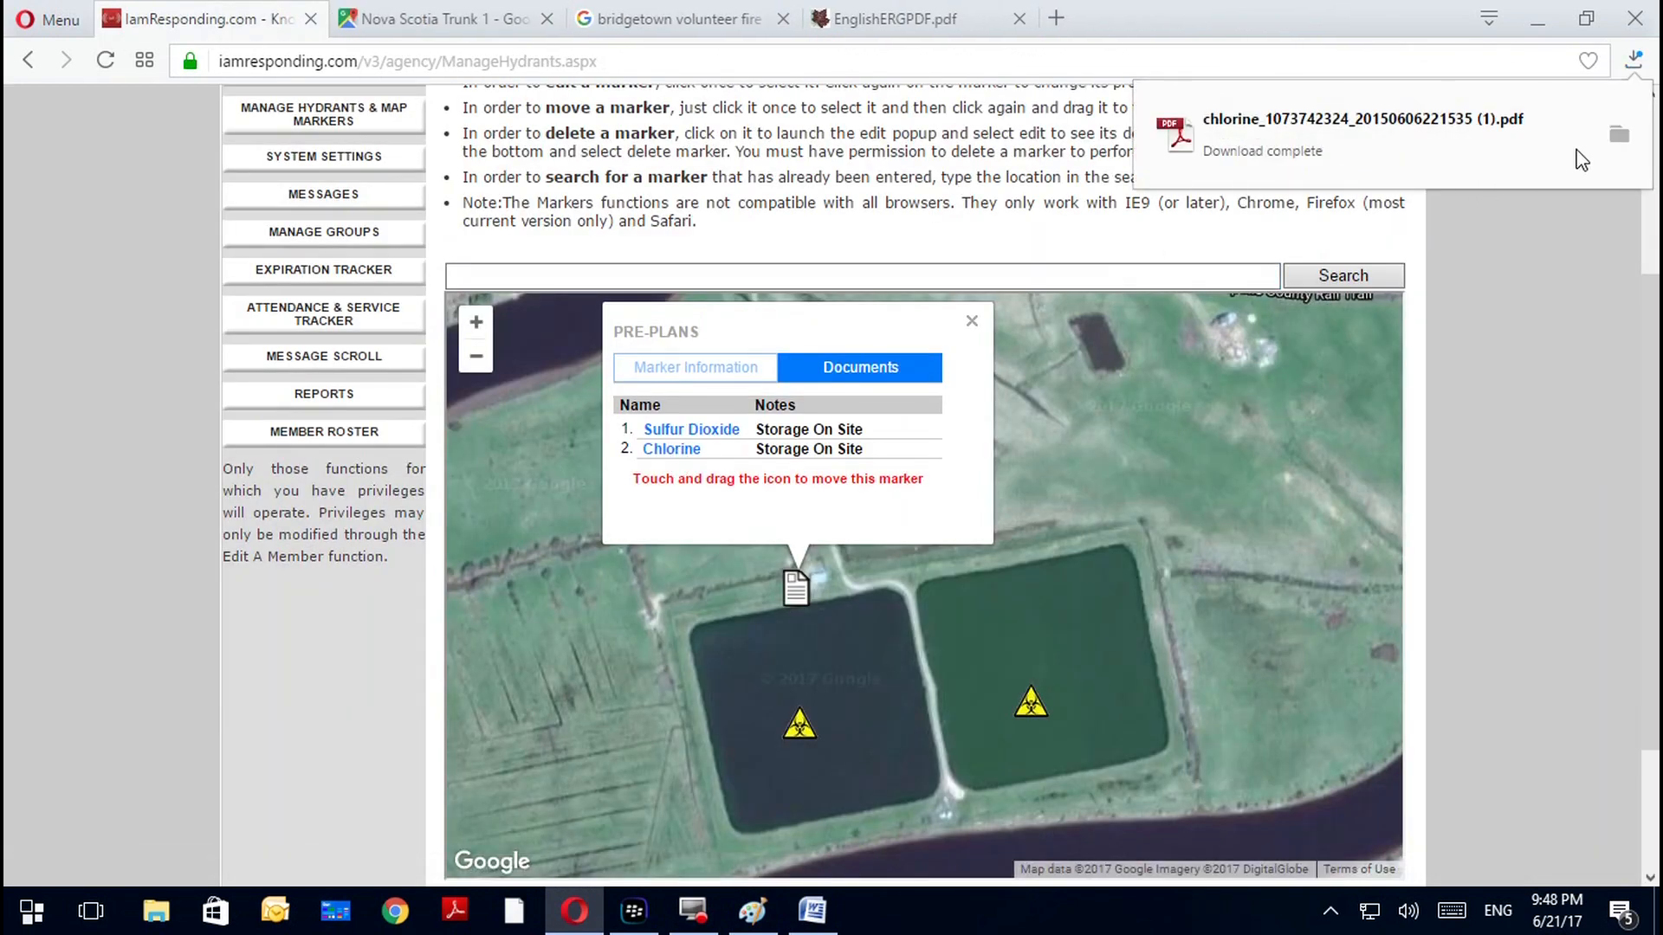
left_click(1618, 135)
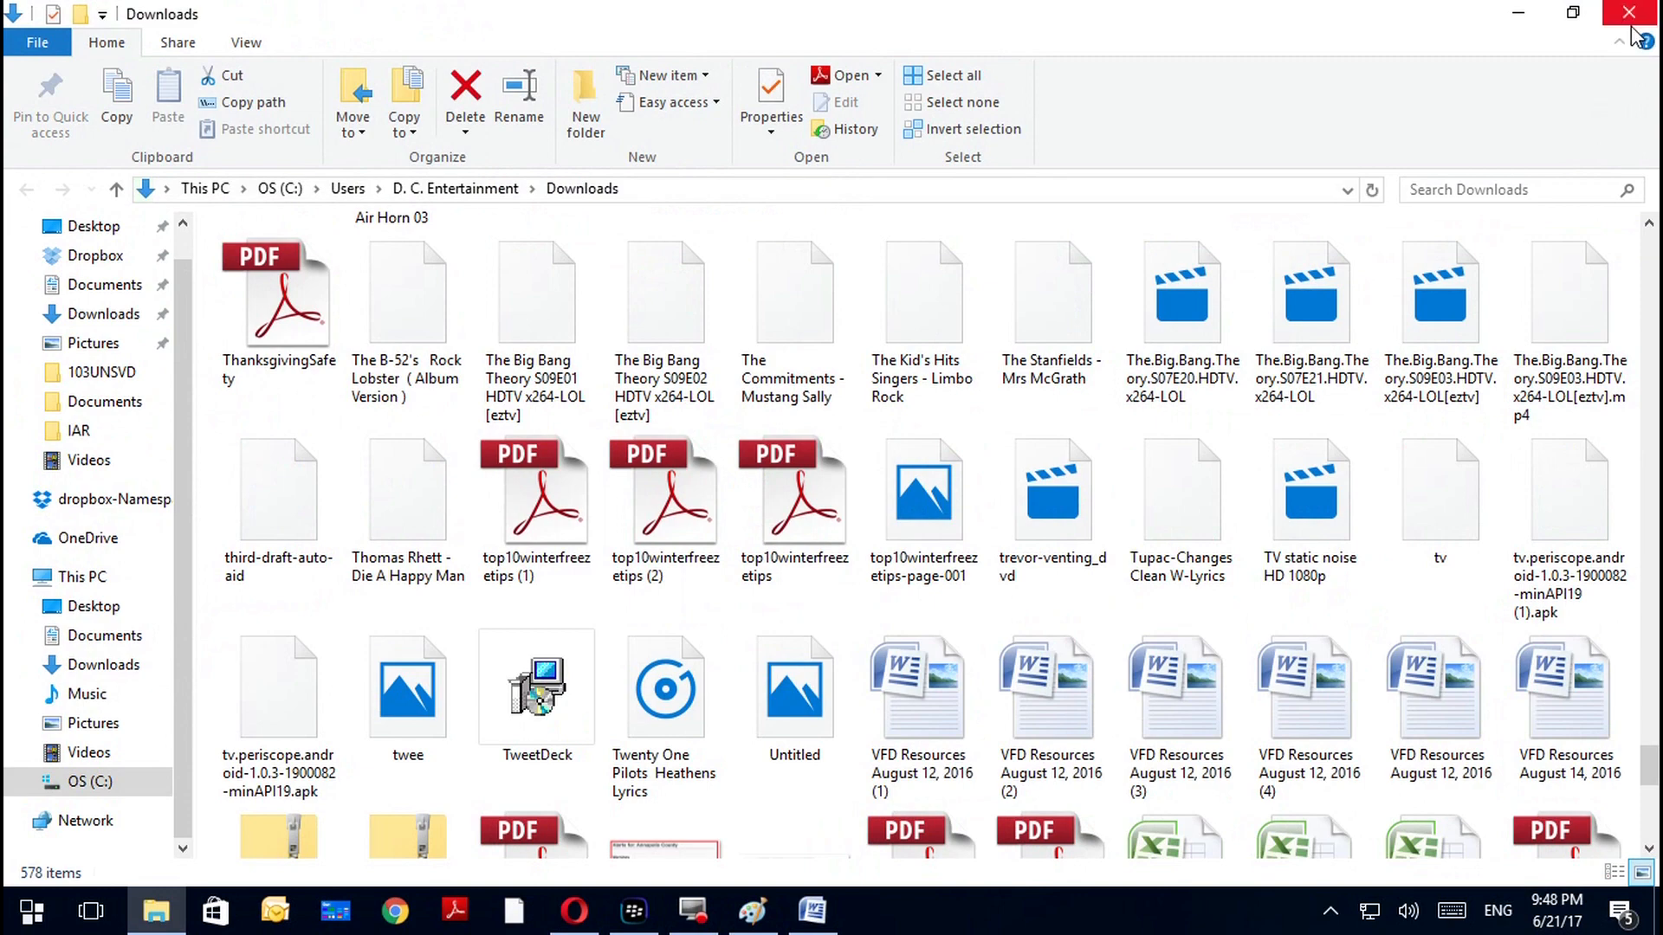
left_click(1631, 29)
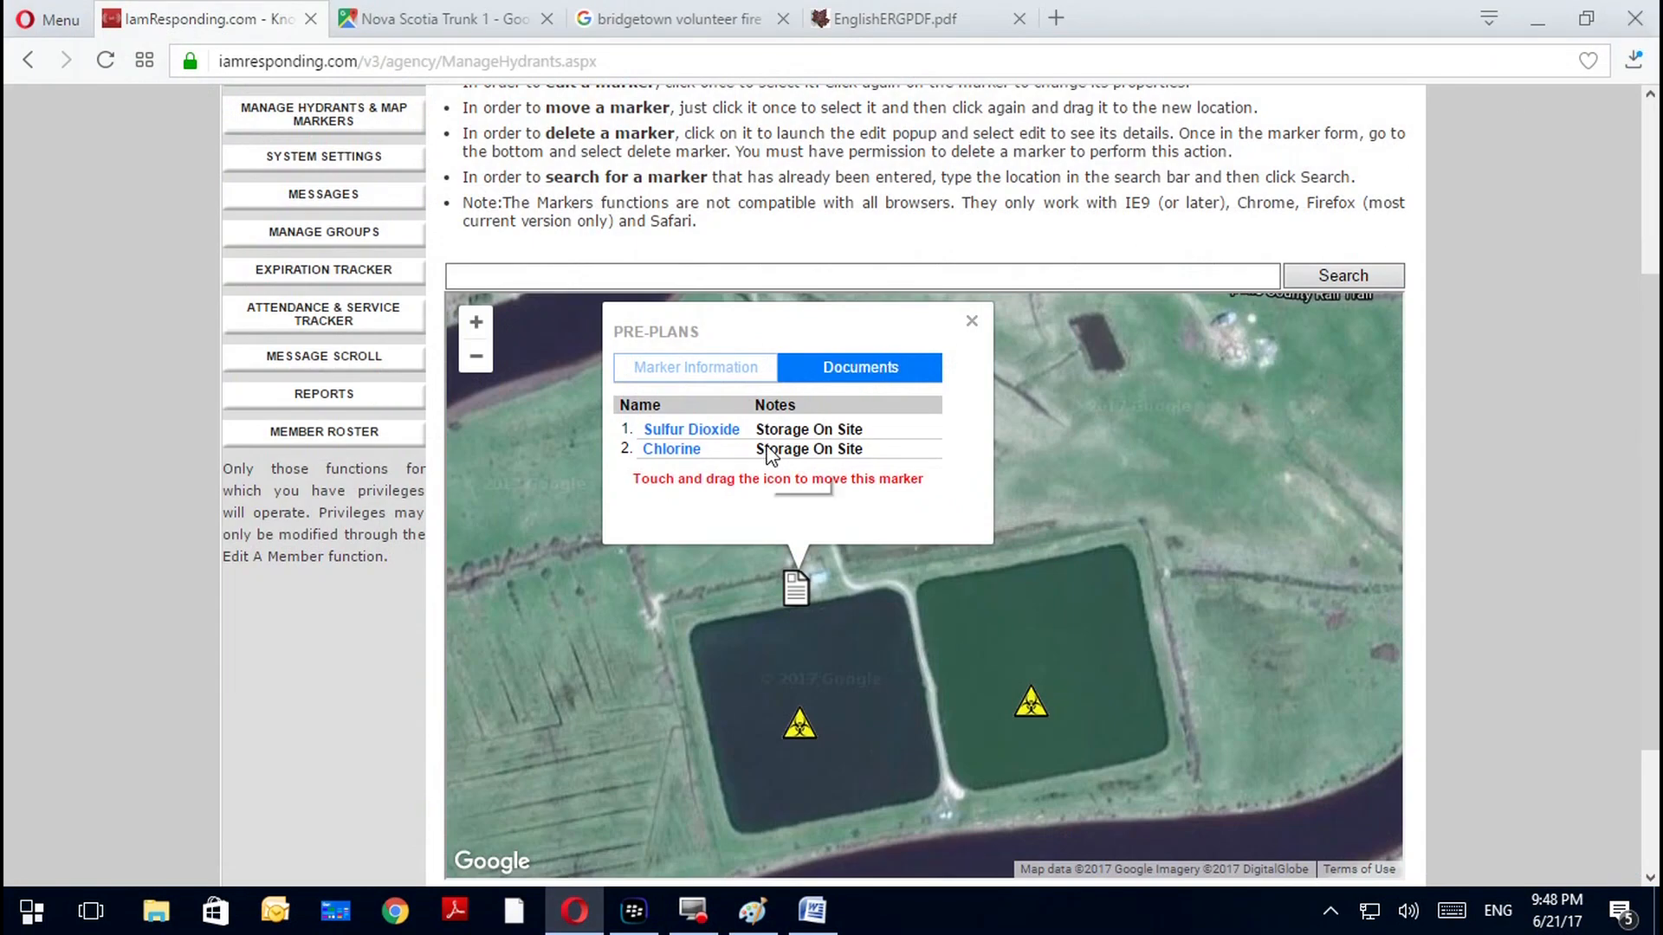
left_click(681, 457)
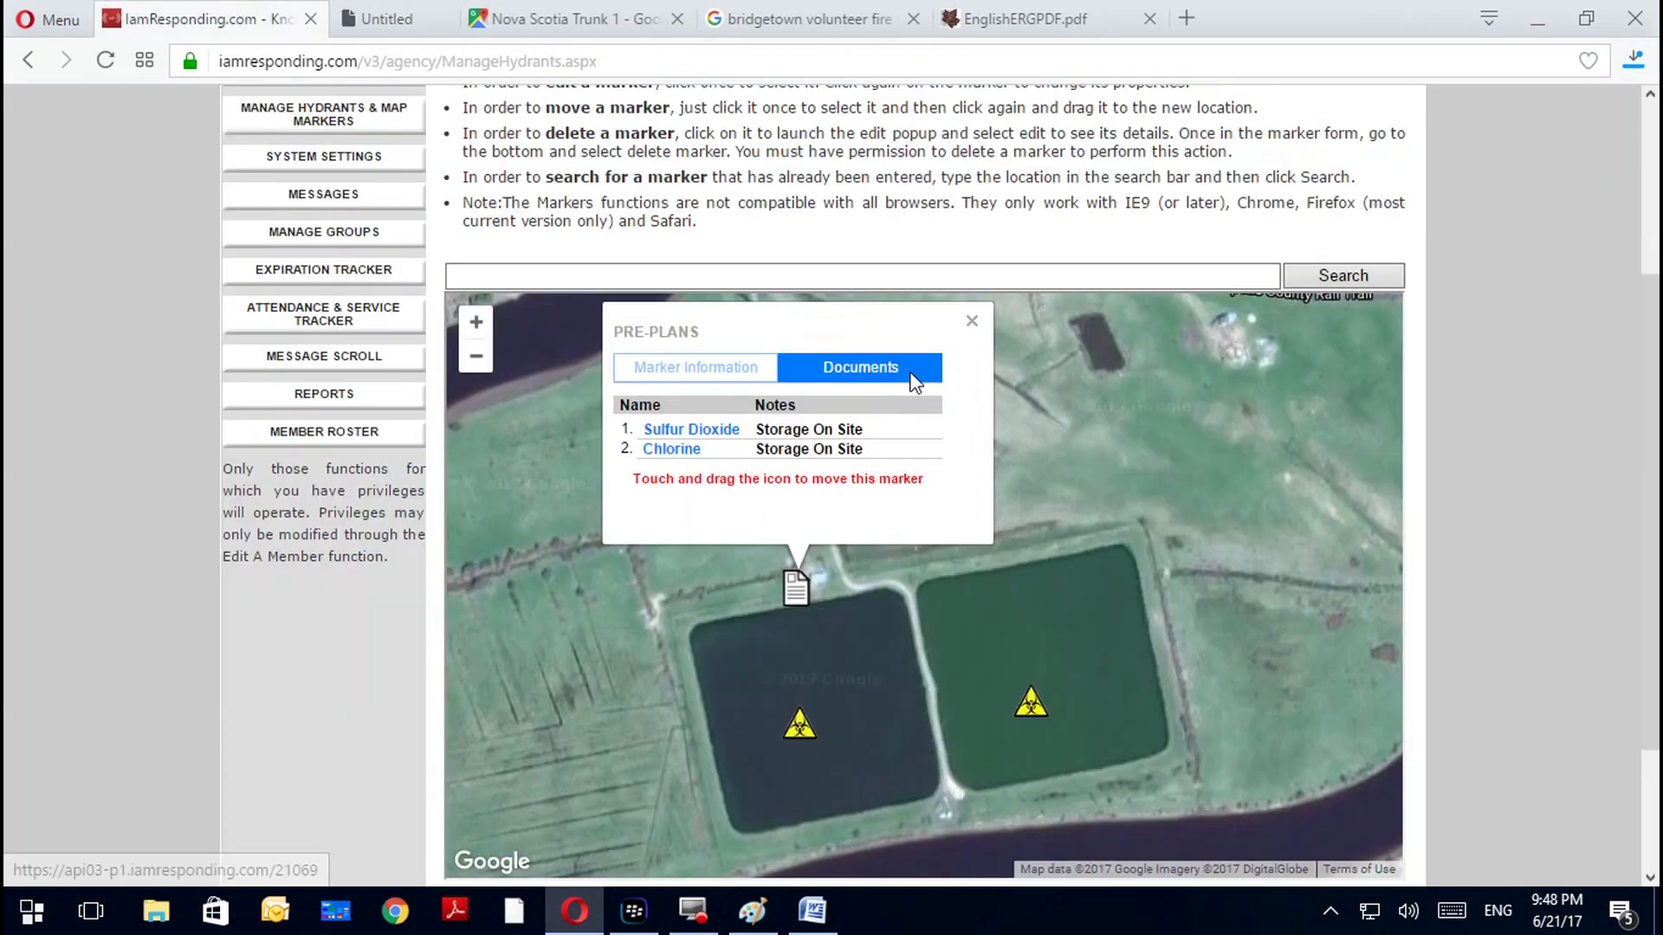
left_click(1262, 130)
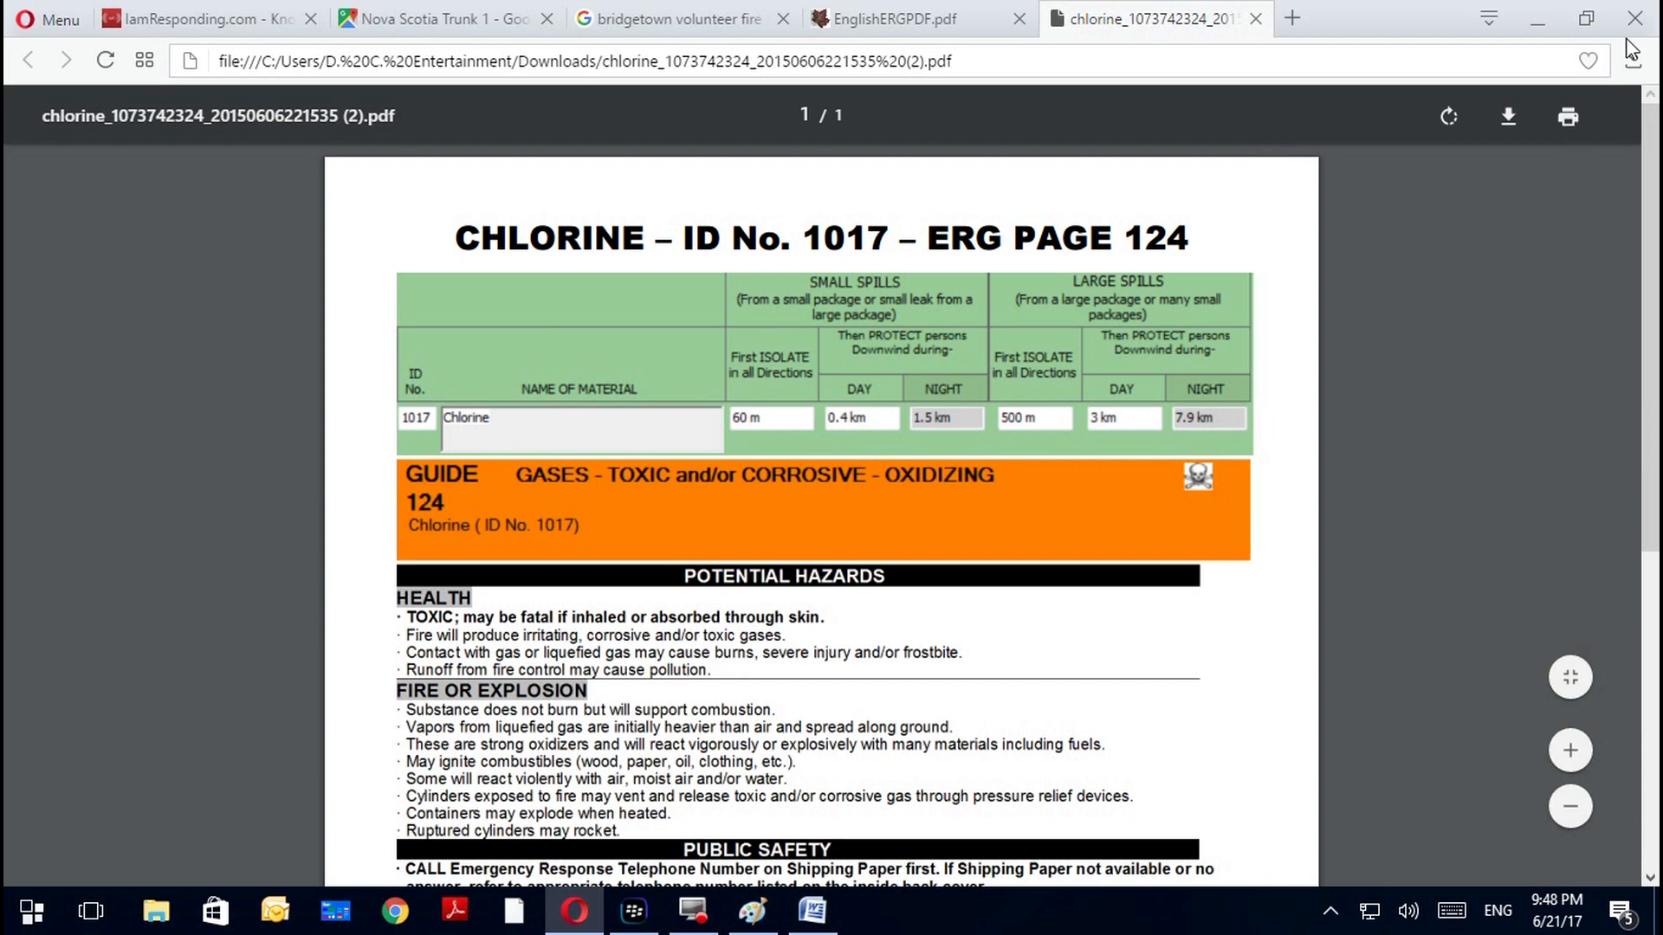
left_click(1255, 18)
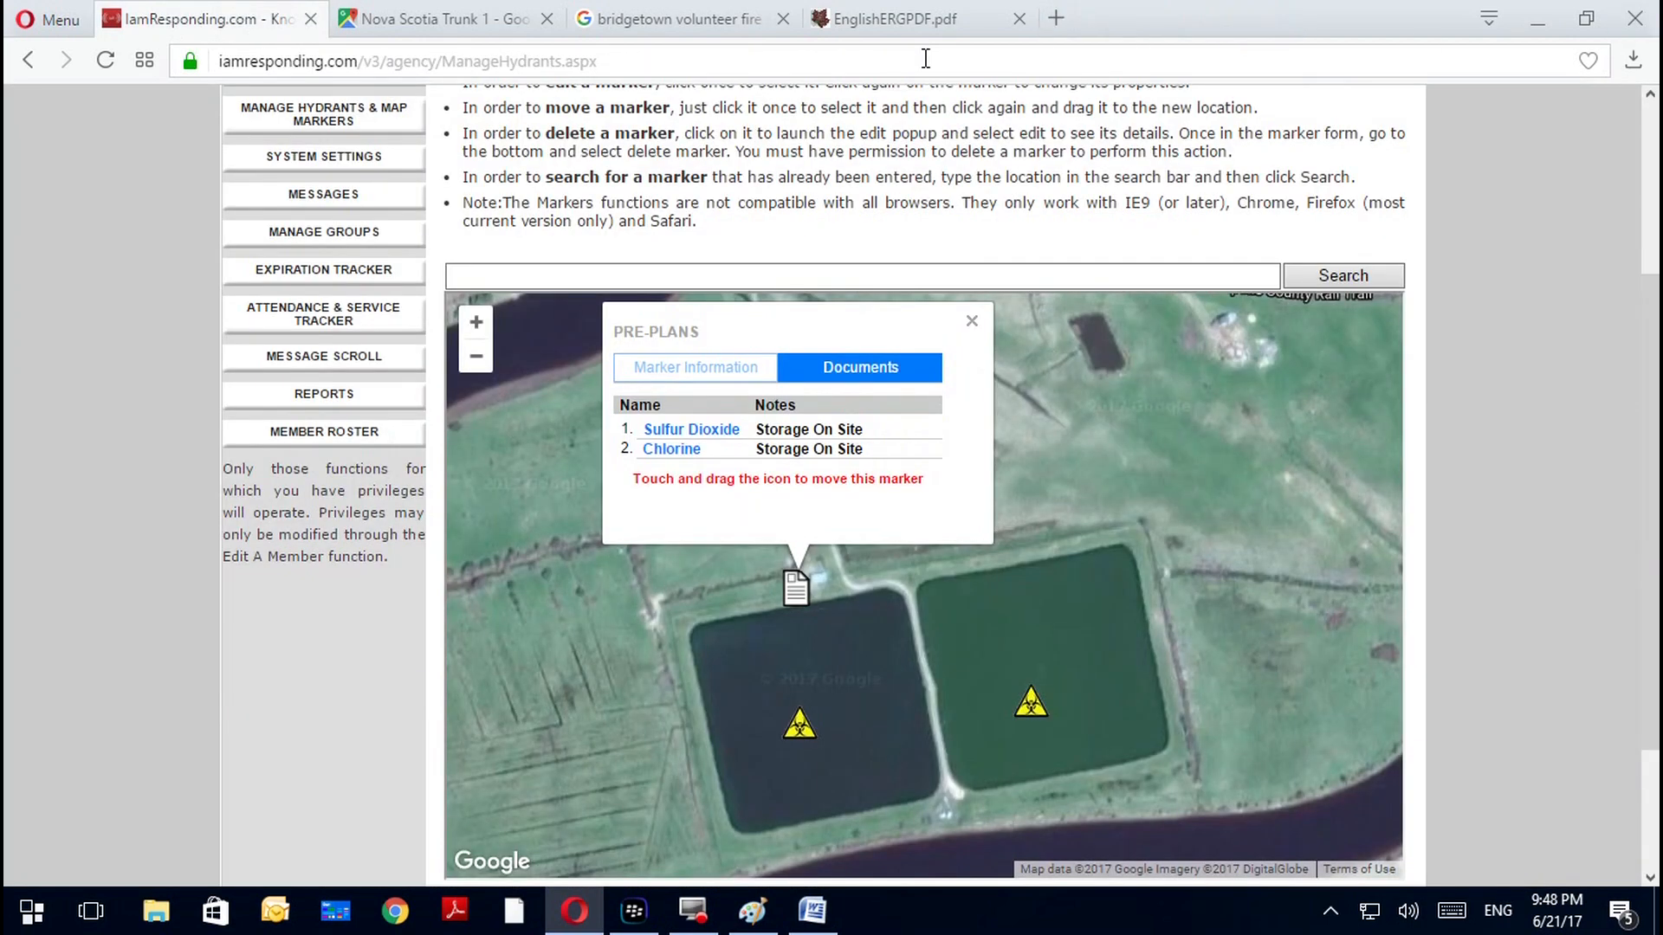
left_click(971, 321)
Find the Paradise Hydro Pre-Plans marker in the woods south of Highway 201 and show its documents
scroll(1087, 558, "down", 2)
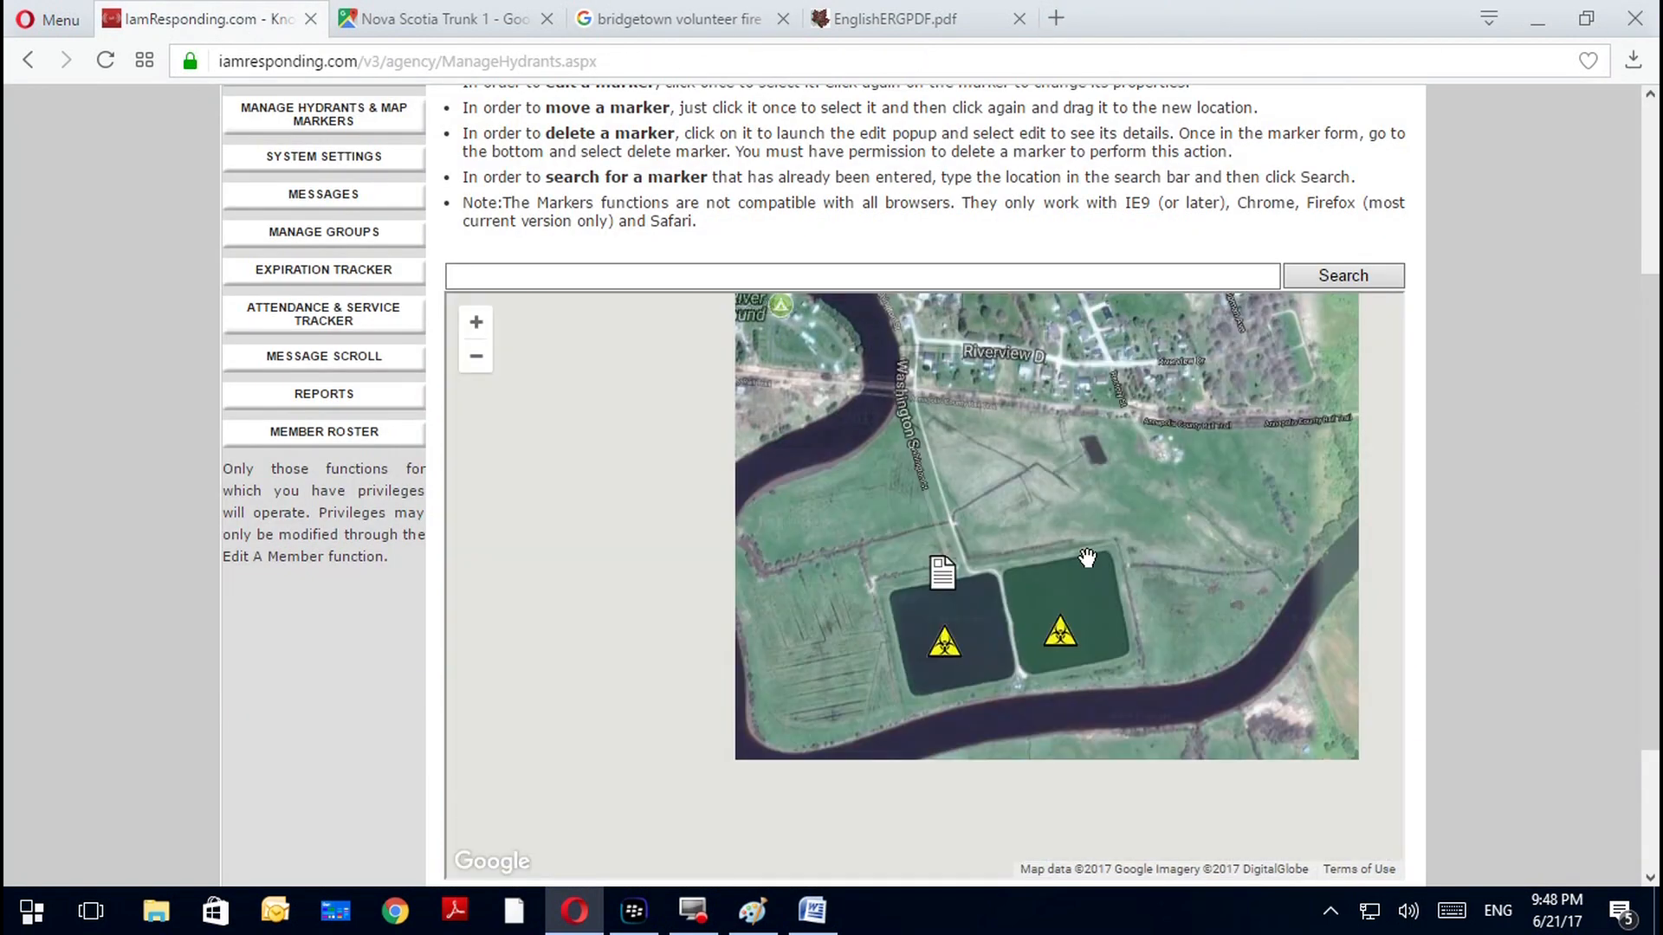
left_click_drag(1192, 605, 797, 549)
left_click_drag(1181, 549, 606, 684)
left_click_drag(962, 605, 1138, 694)
left_click_drag(1138, 694, 941, 648)
scroll(941, 648, "down", 2)
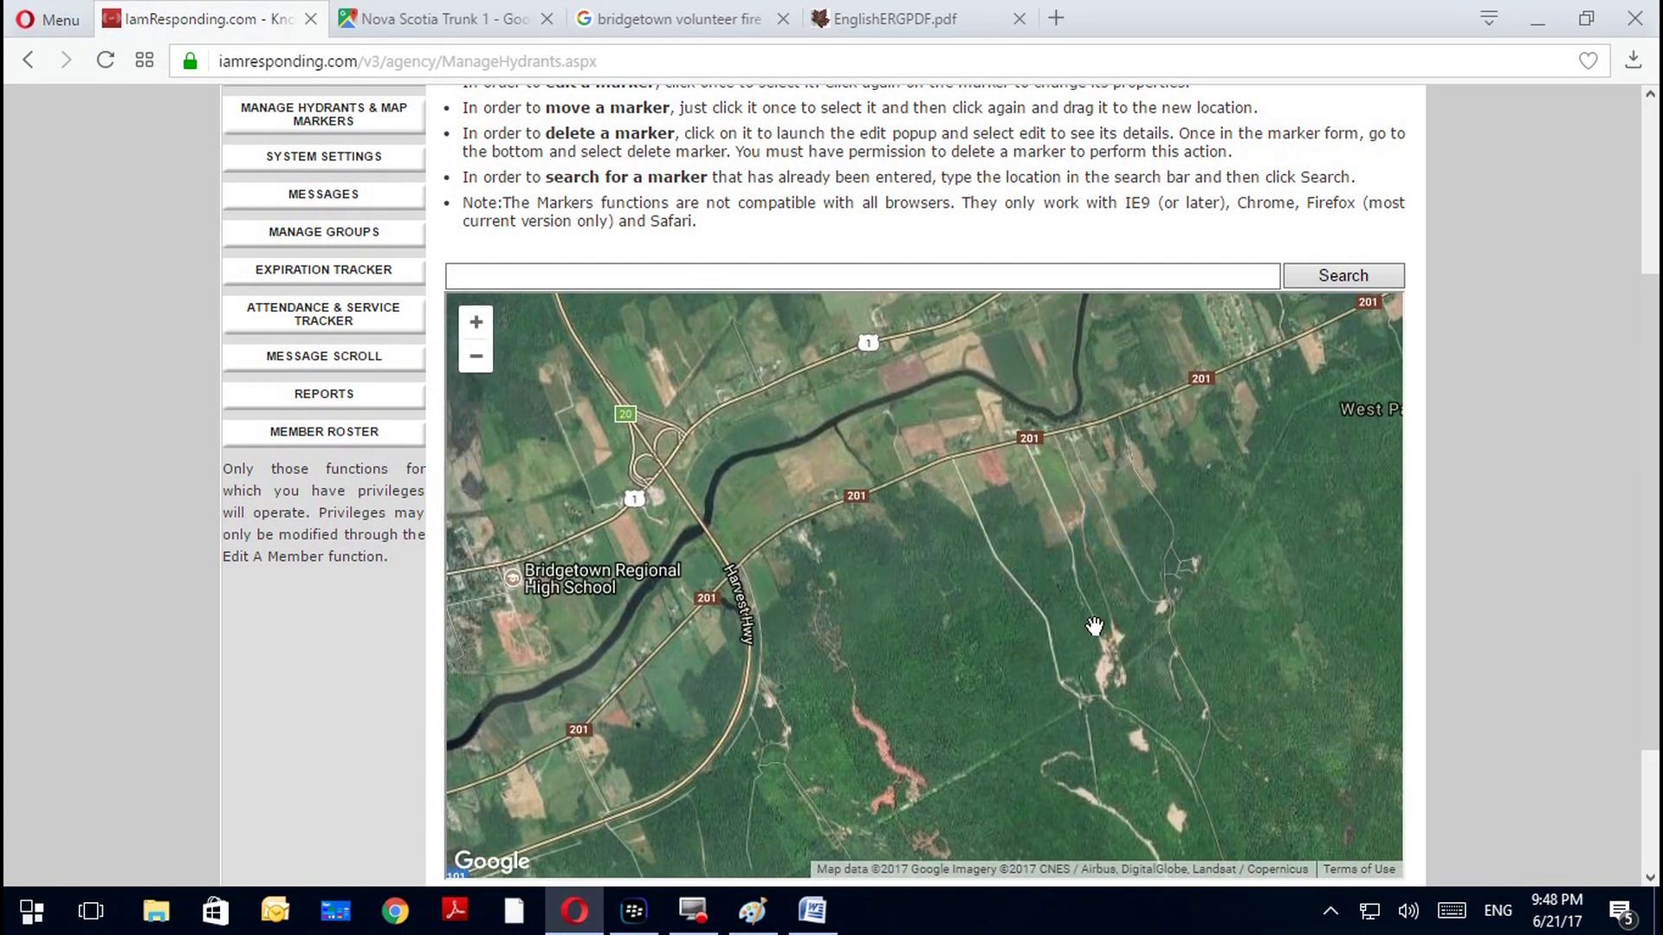
left_click(1087, 697)
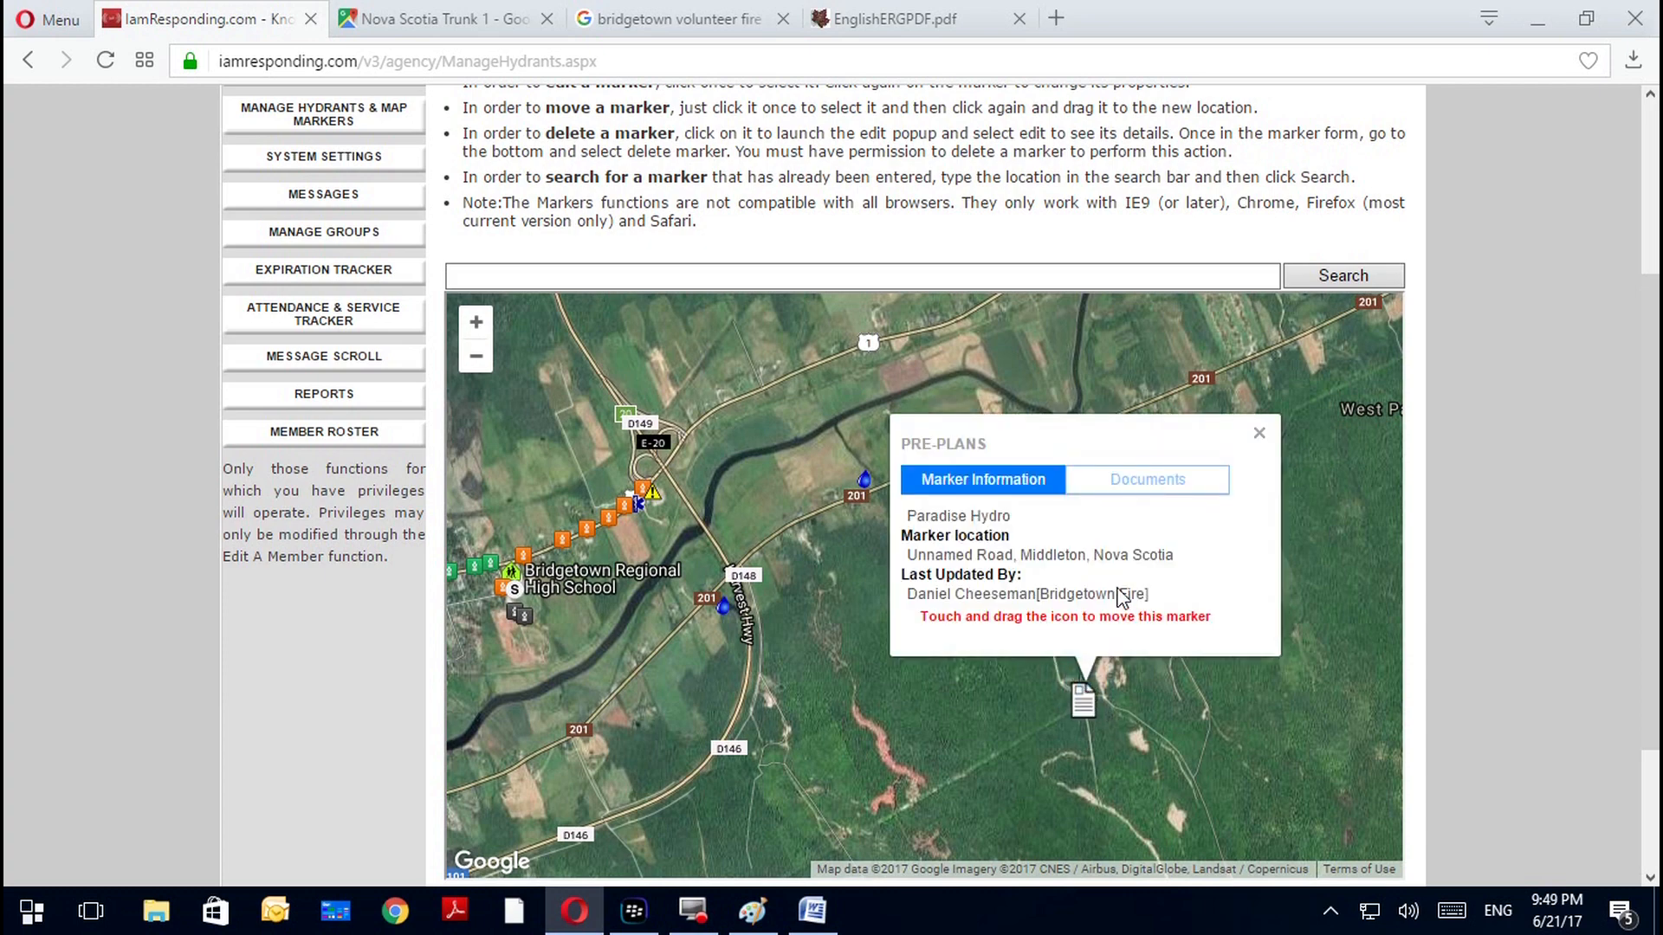
left_click(1150, 482)
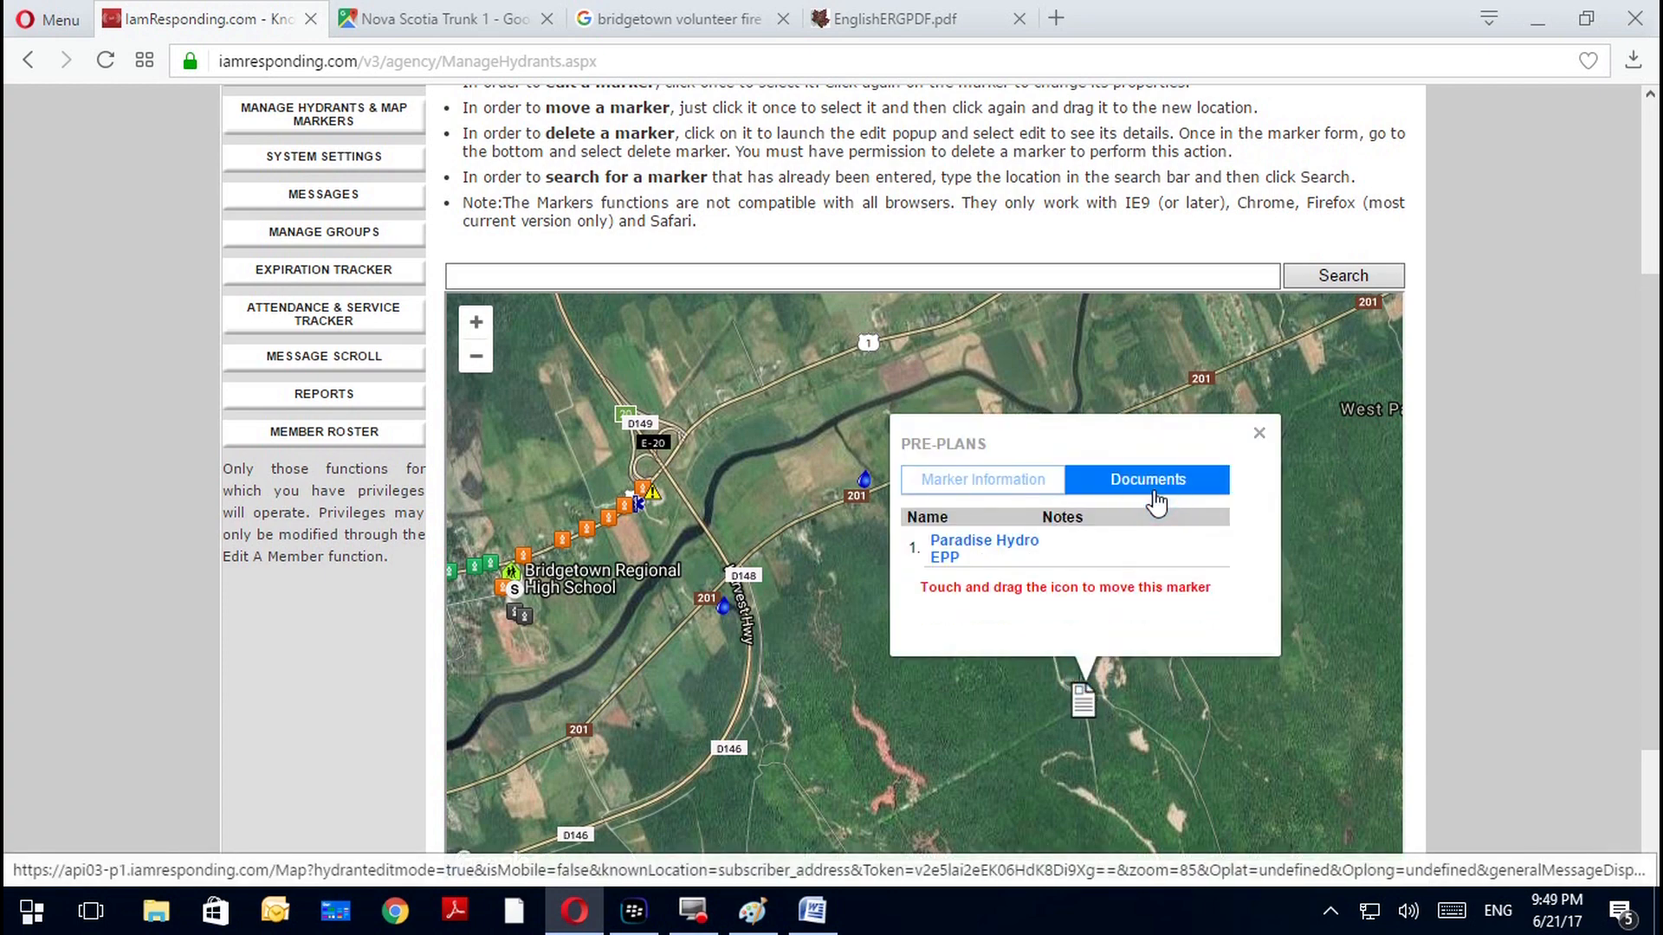
Download and open the Paradise Hydro EPP document, look over its opening pages, and close it
left_click(981, 551)
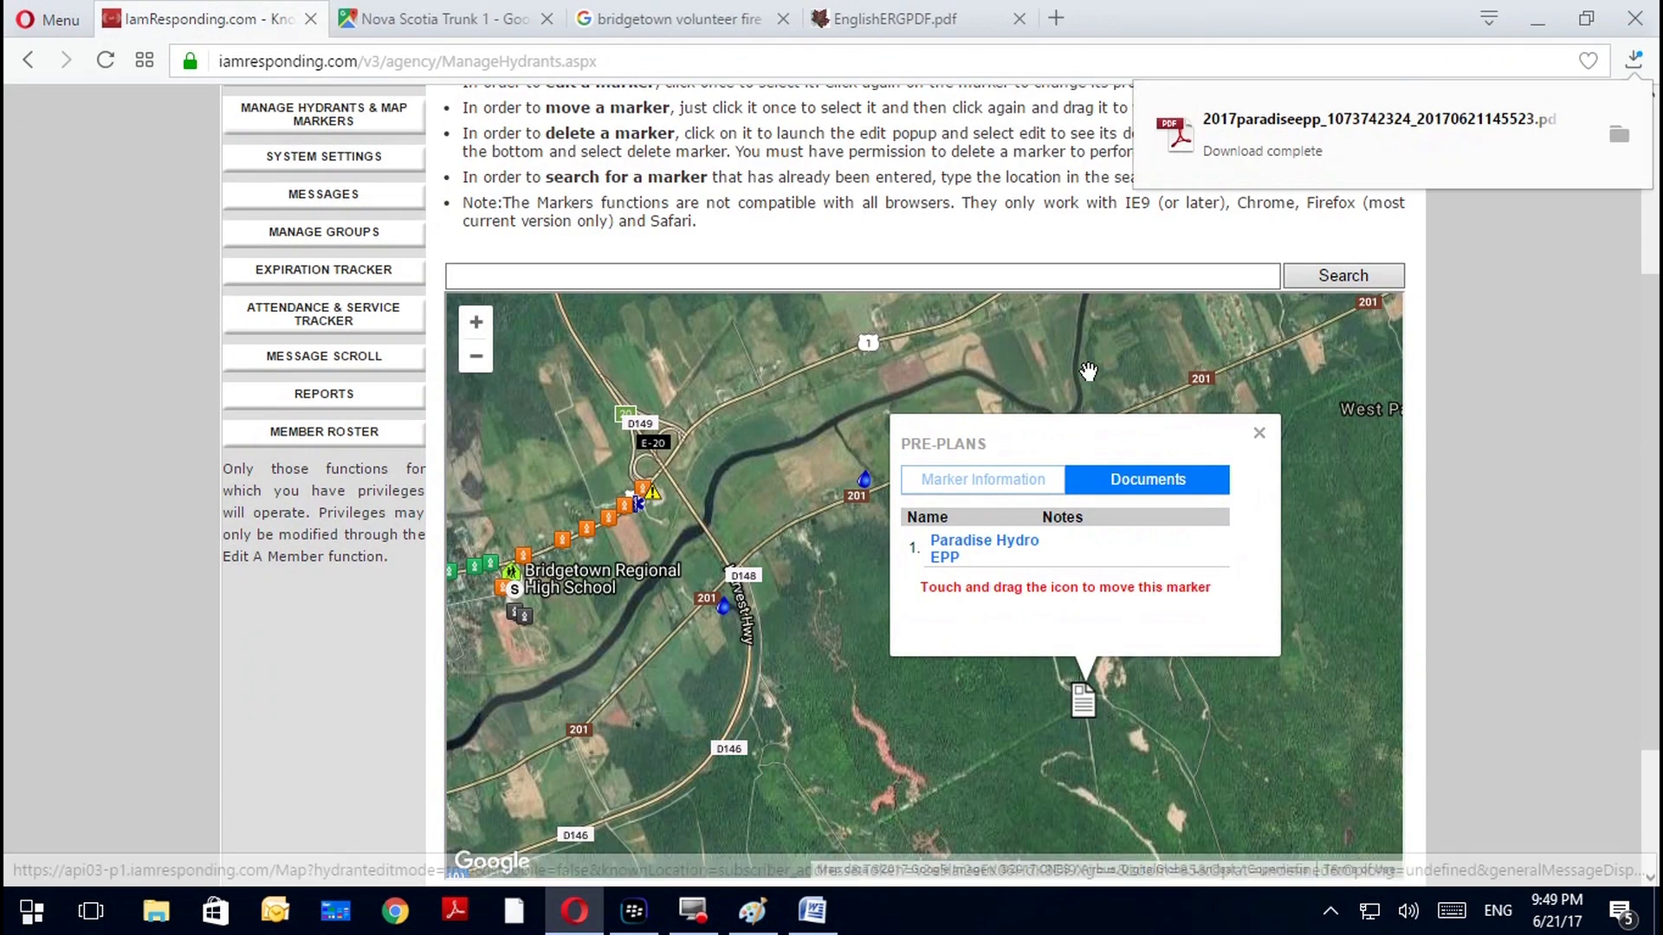
left_click(1303, 151)
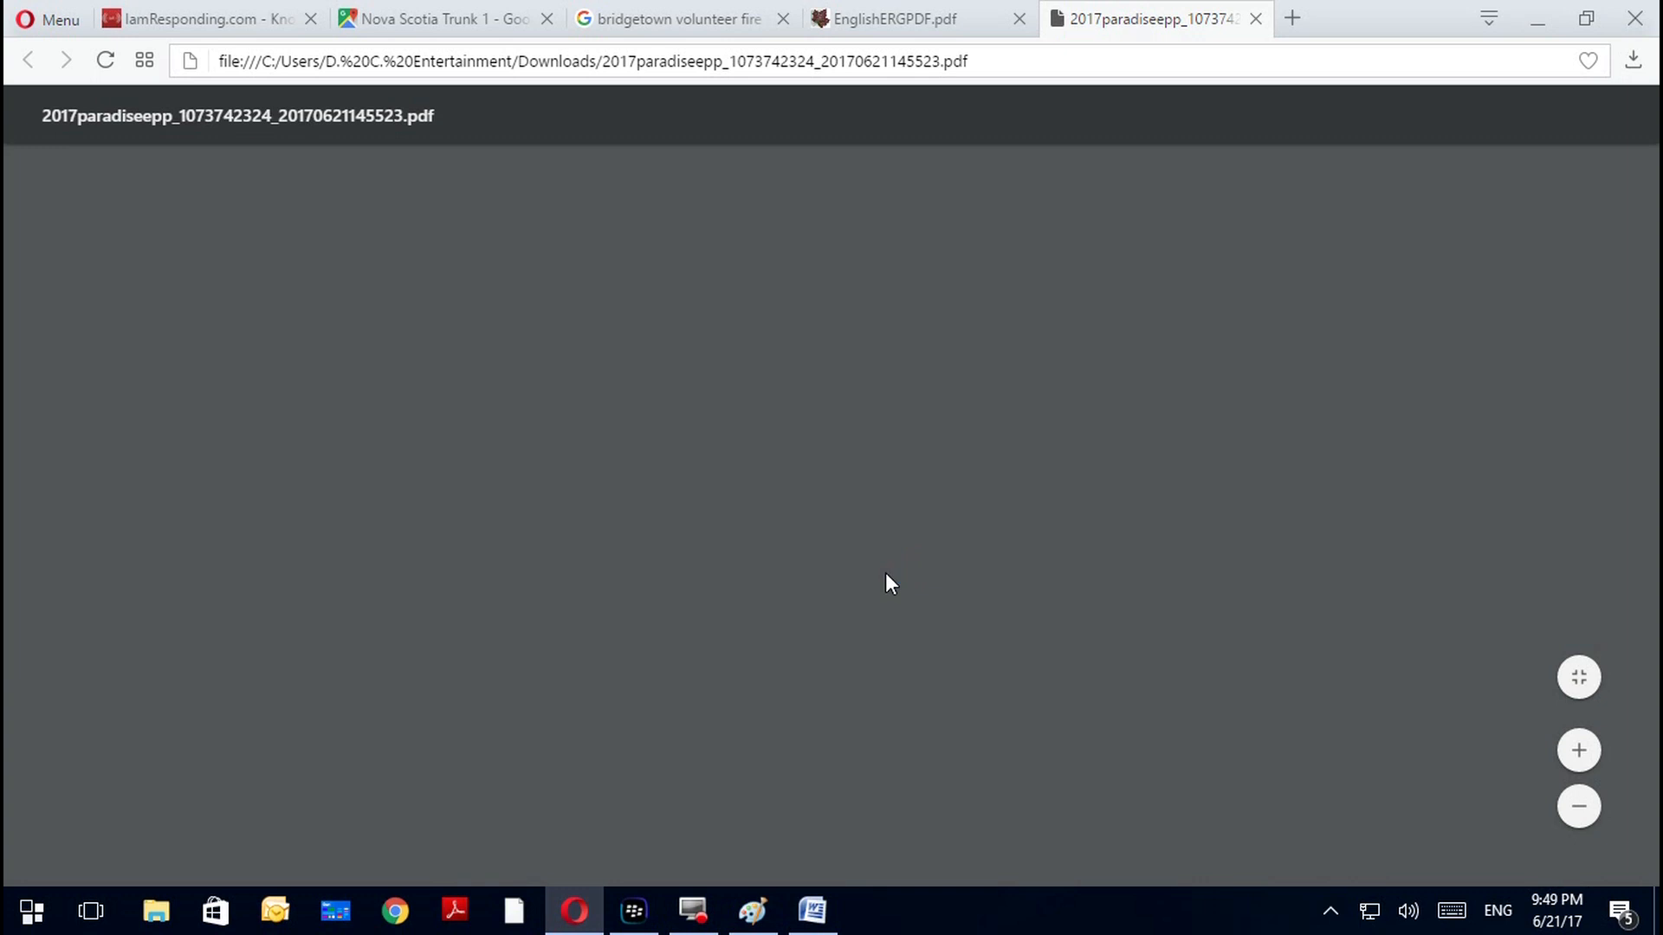
scroll(891, 582, "down", 5)
scroll(891, 583, "up", 5)
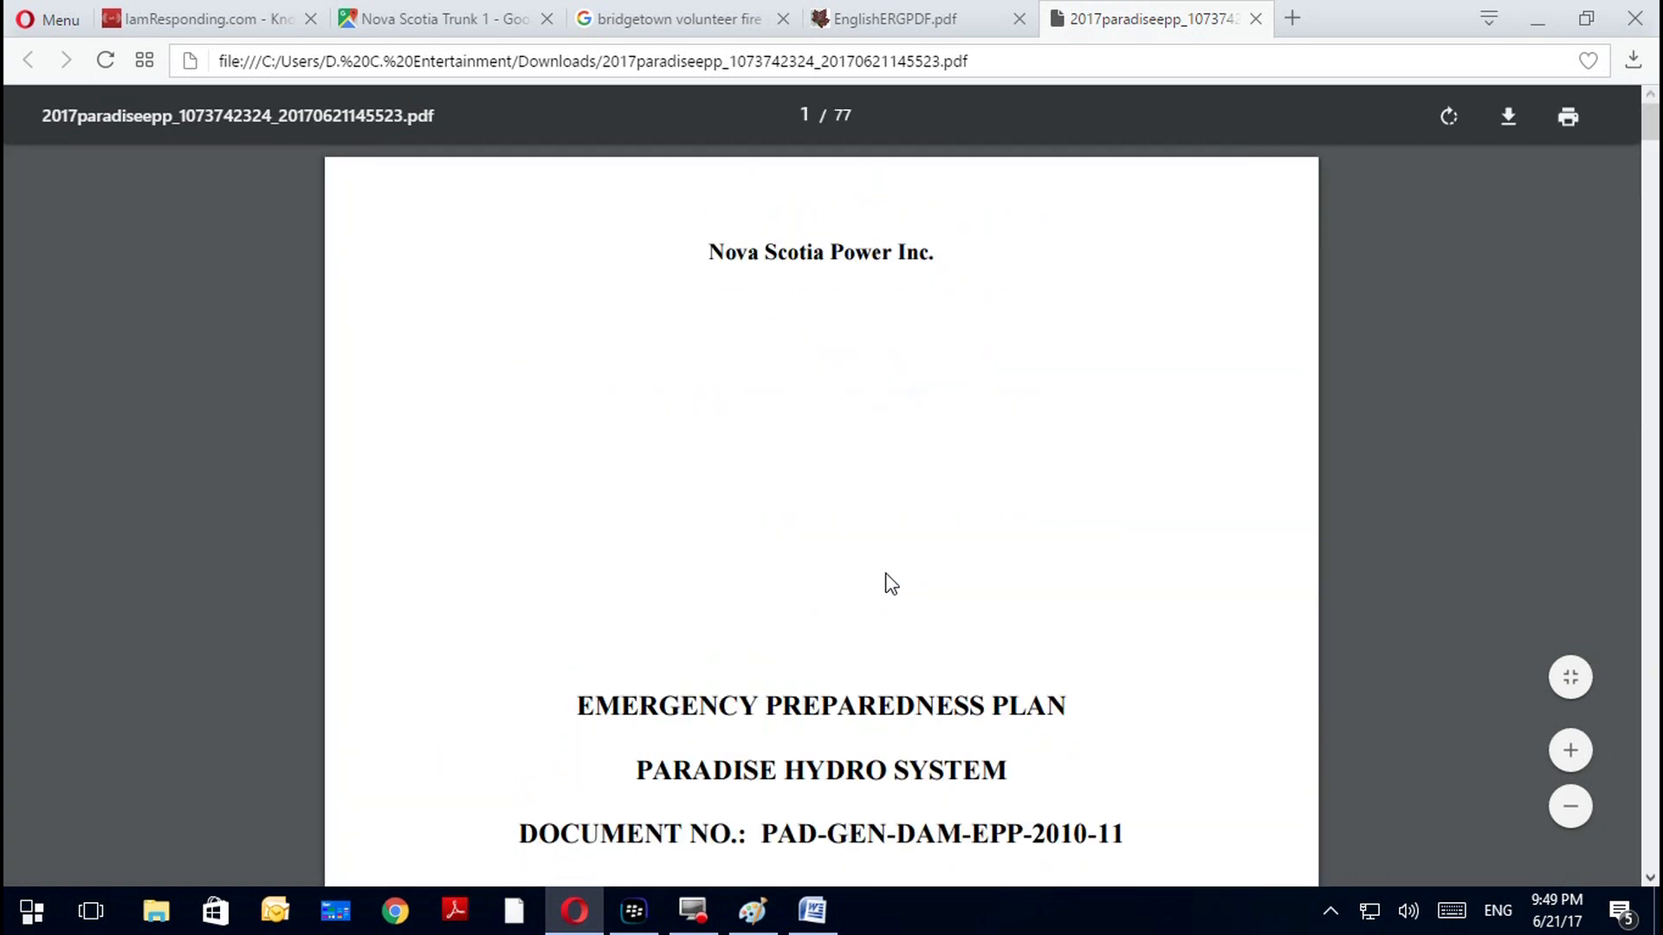
left_click(1258, 19)
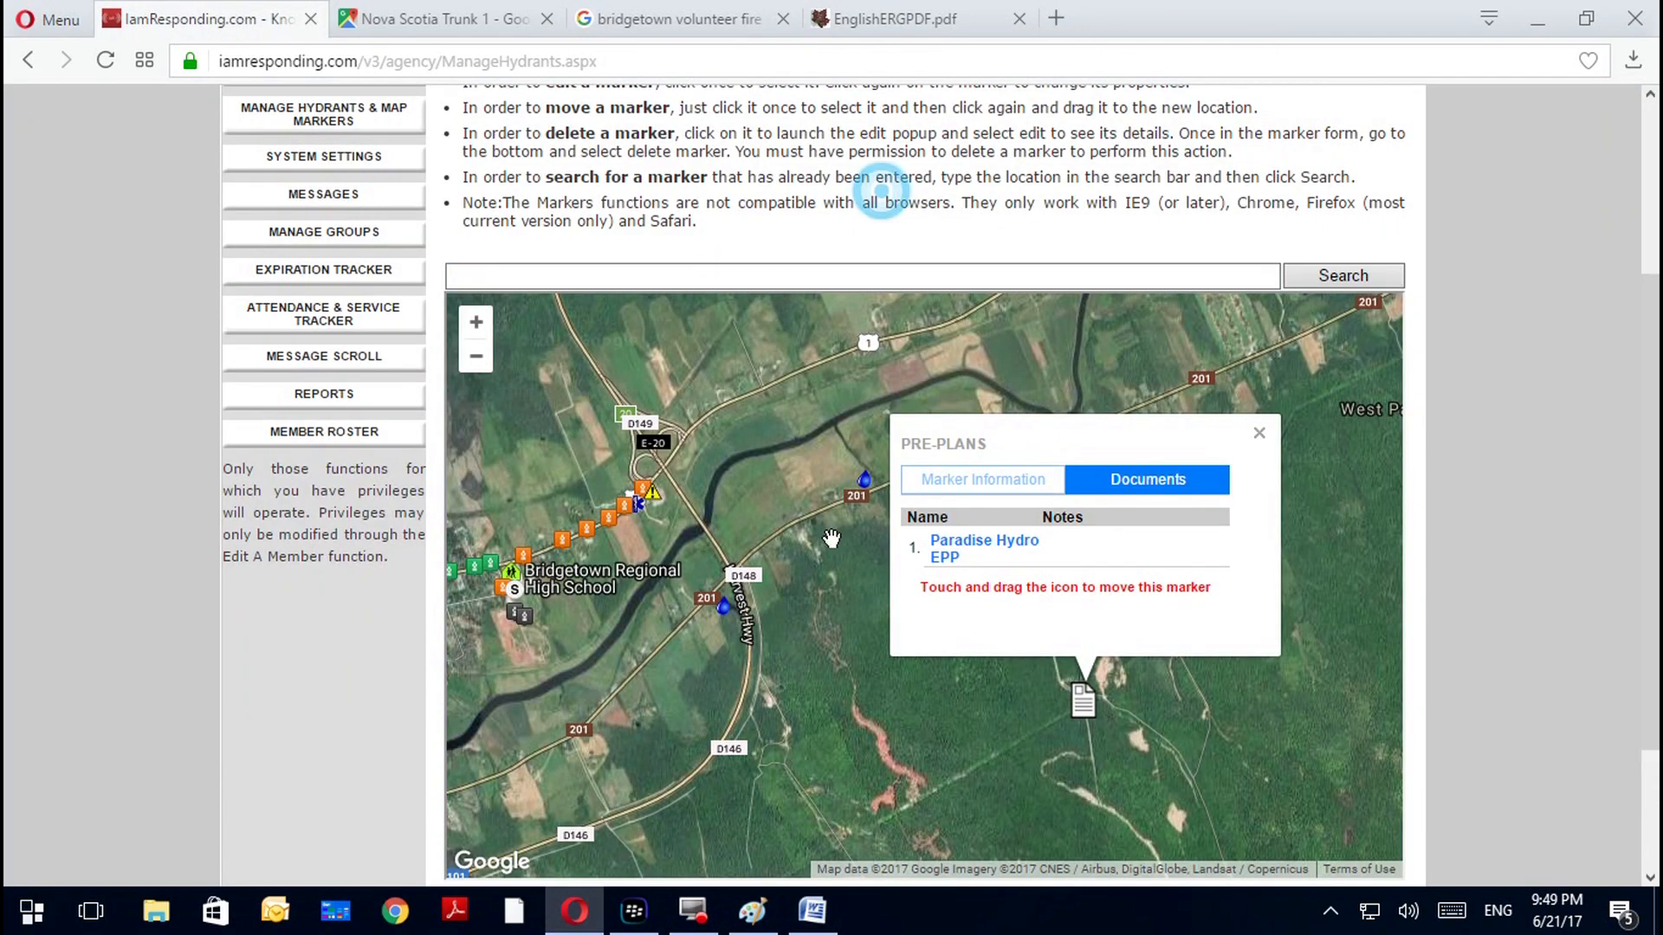
Find the Nova Agro Pre-Plans marker beside Highway 201 southwest of Bridgetown and show its documents
left_click_drag(832, 648, 1083, 725)
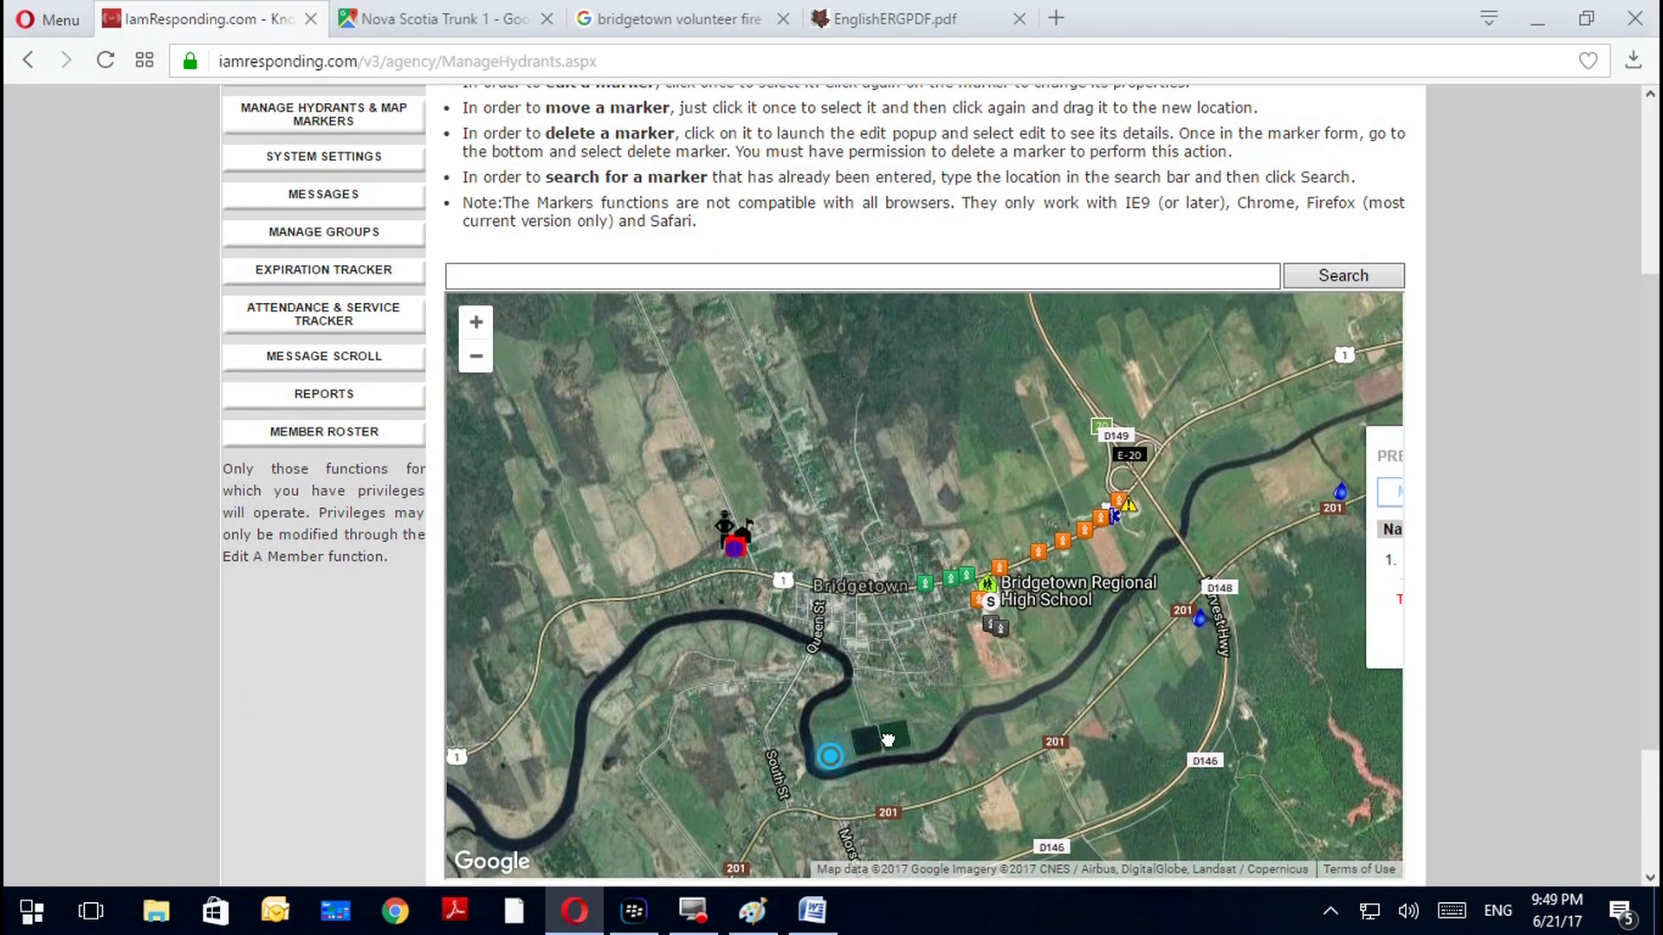
left_click_drag(832, 755, 1143, 624)
left_click_drag(907, 740, 1000, 576)
scroll(918, 693, "up", 1)
left_click_drag(836, 762, 974, 645)
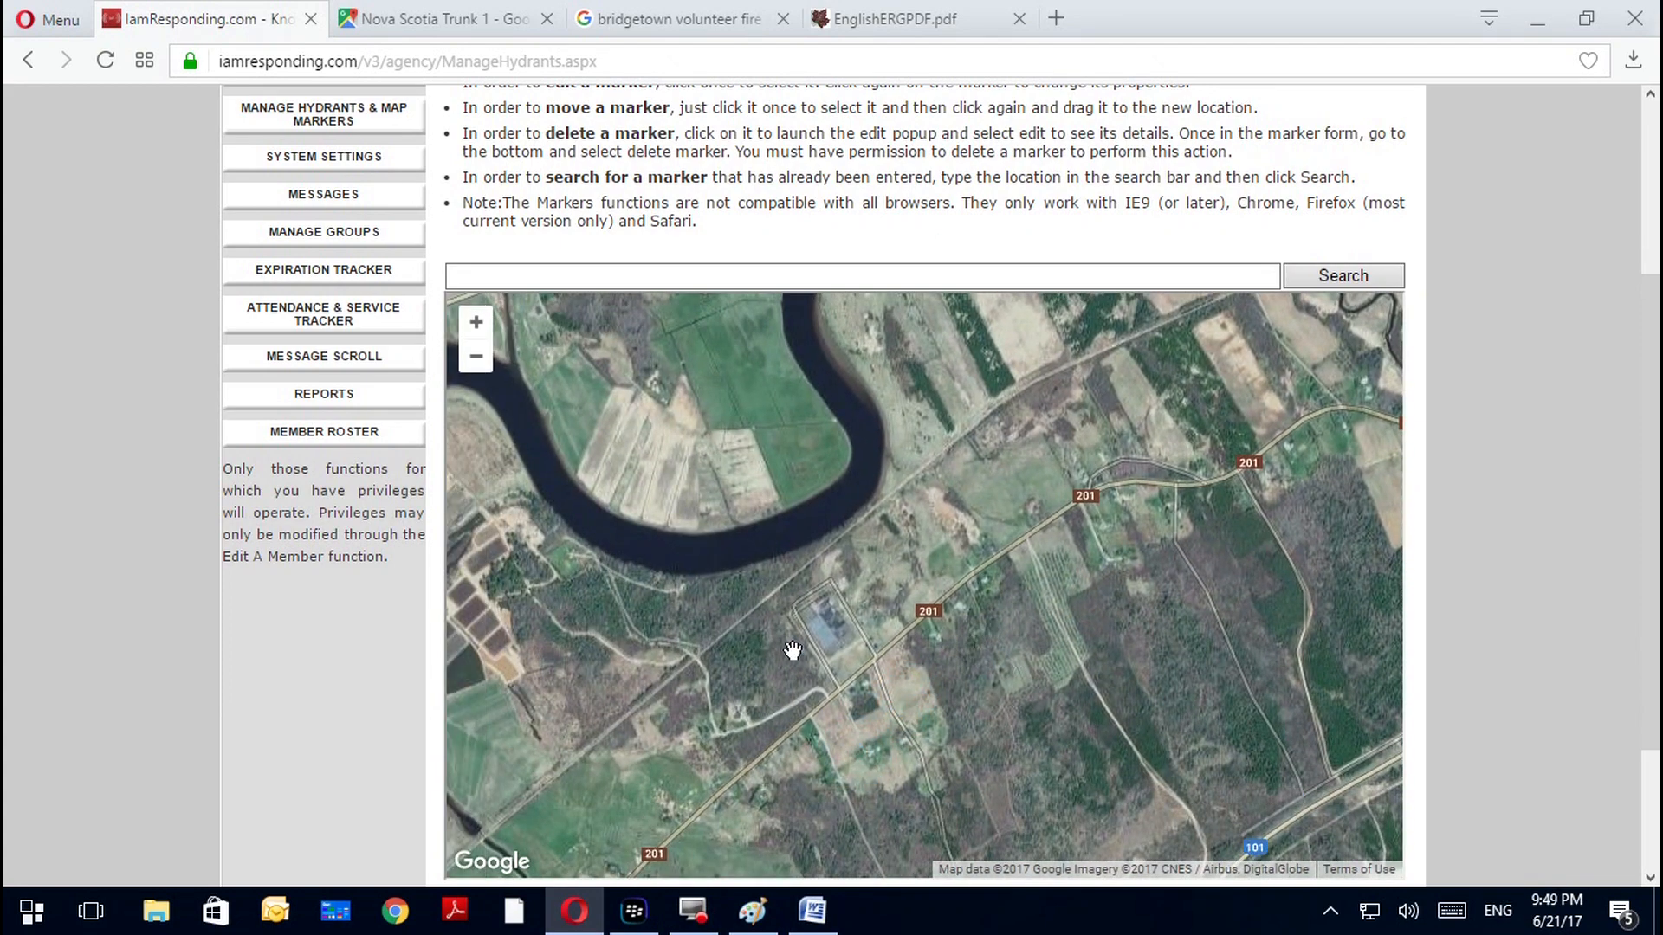
left_click(818, 636)
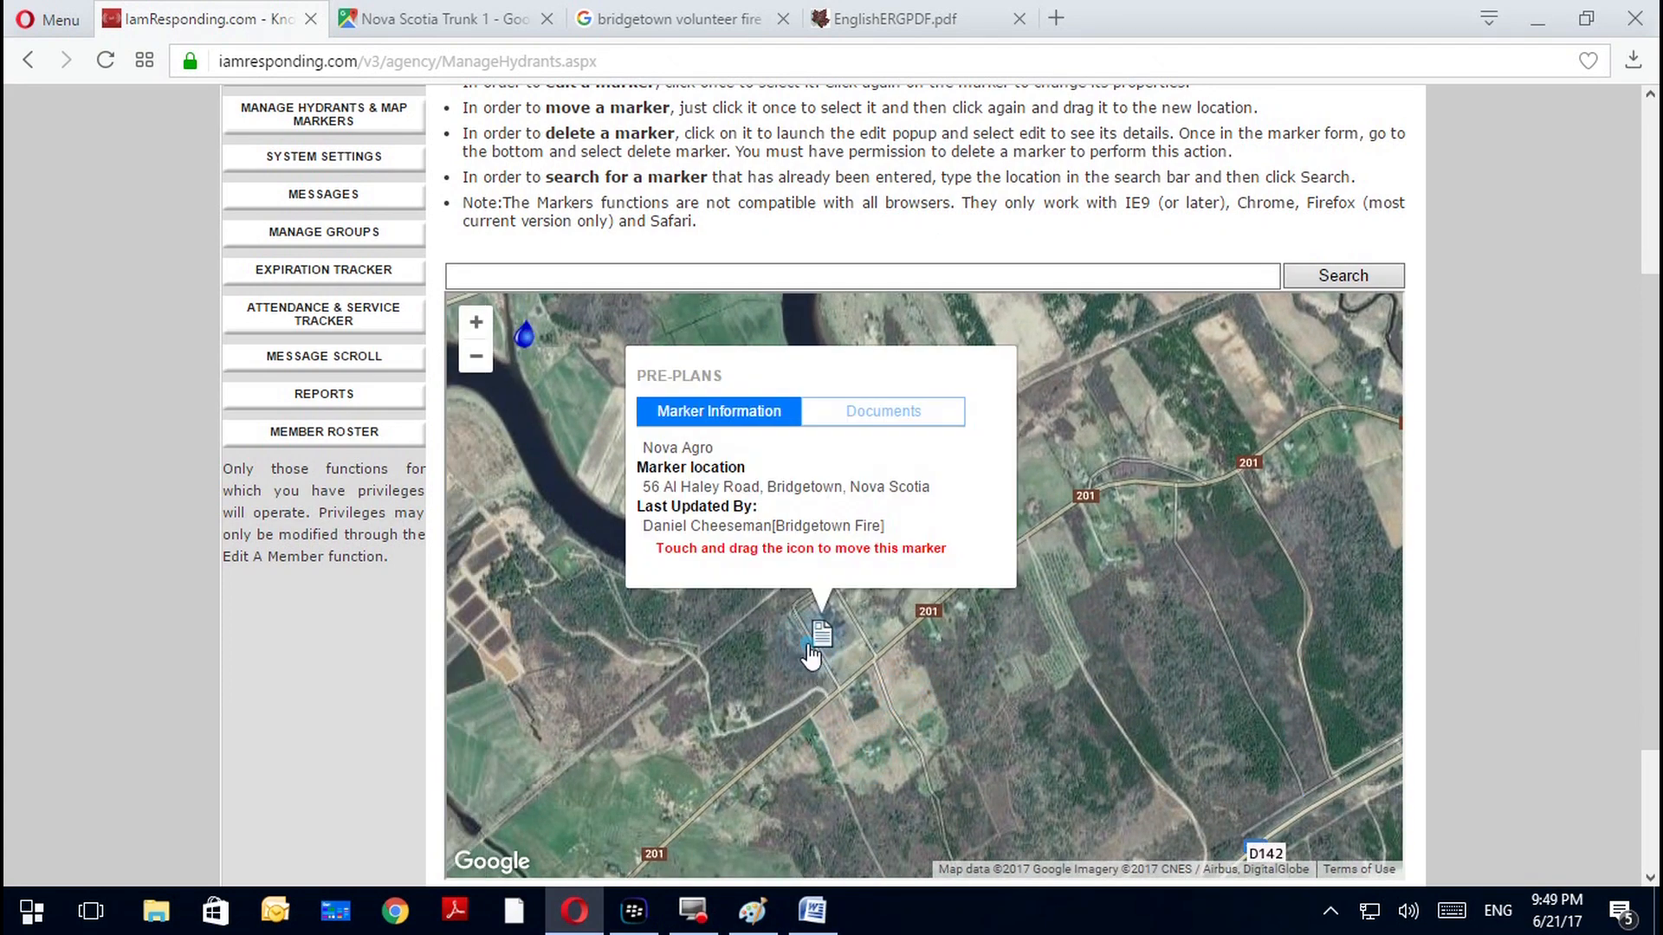
left_click(892, 412)
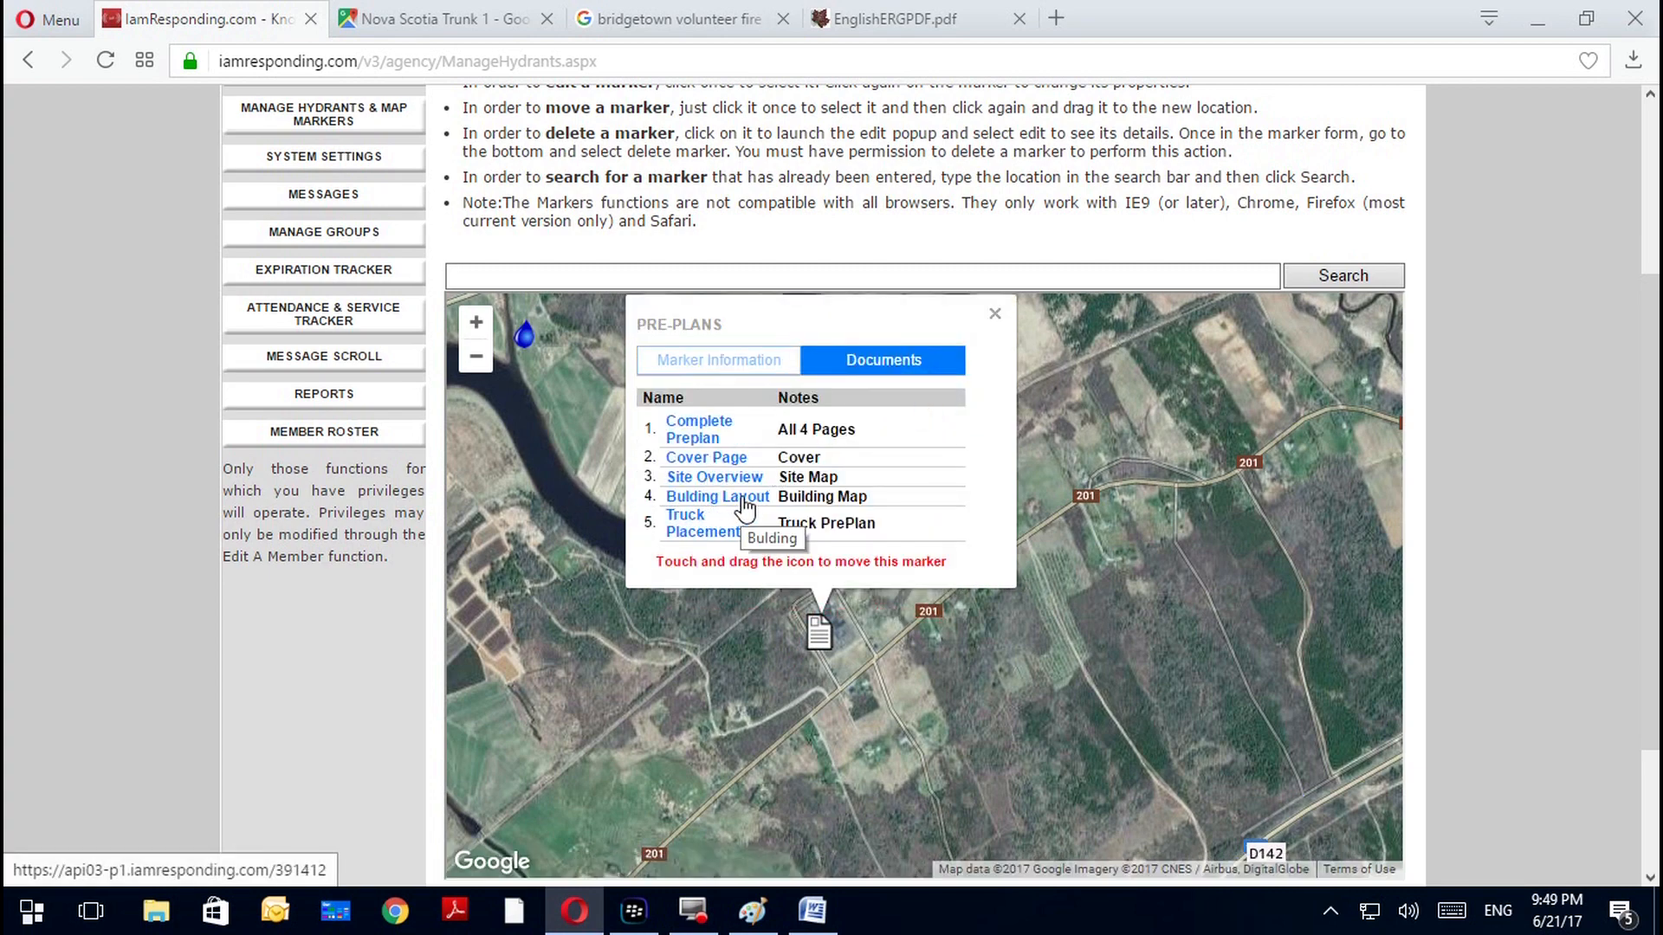
Download and view Nova Agro's Truck Placement document, then close it and the marker's details
left_click(689, 525)
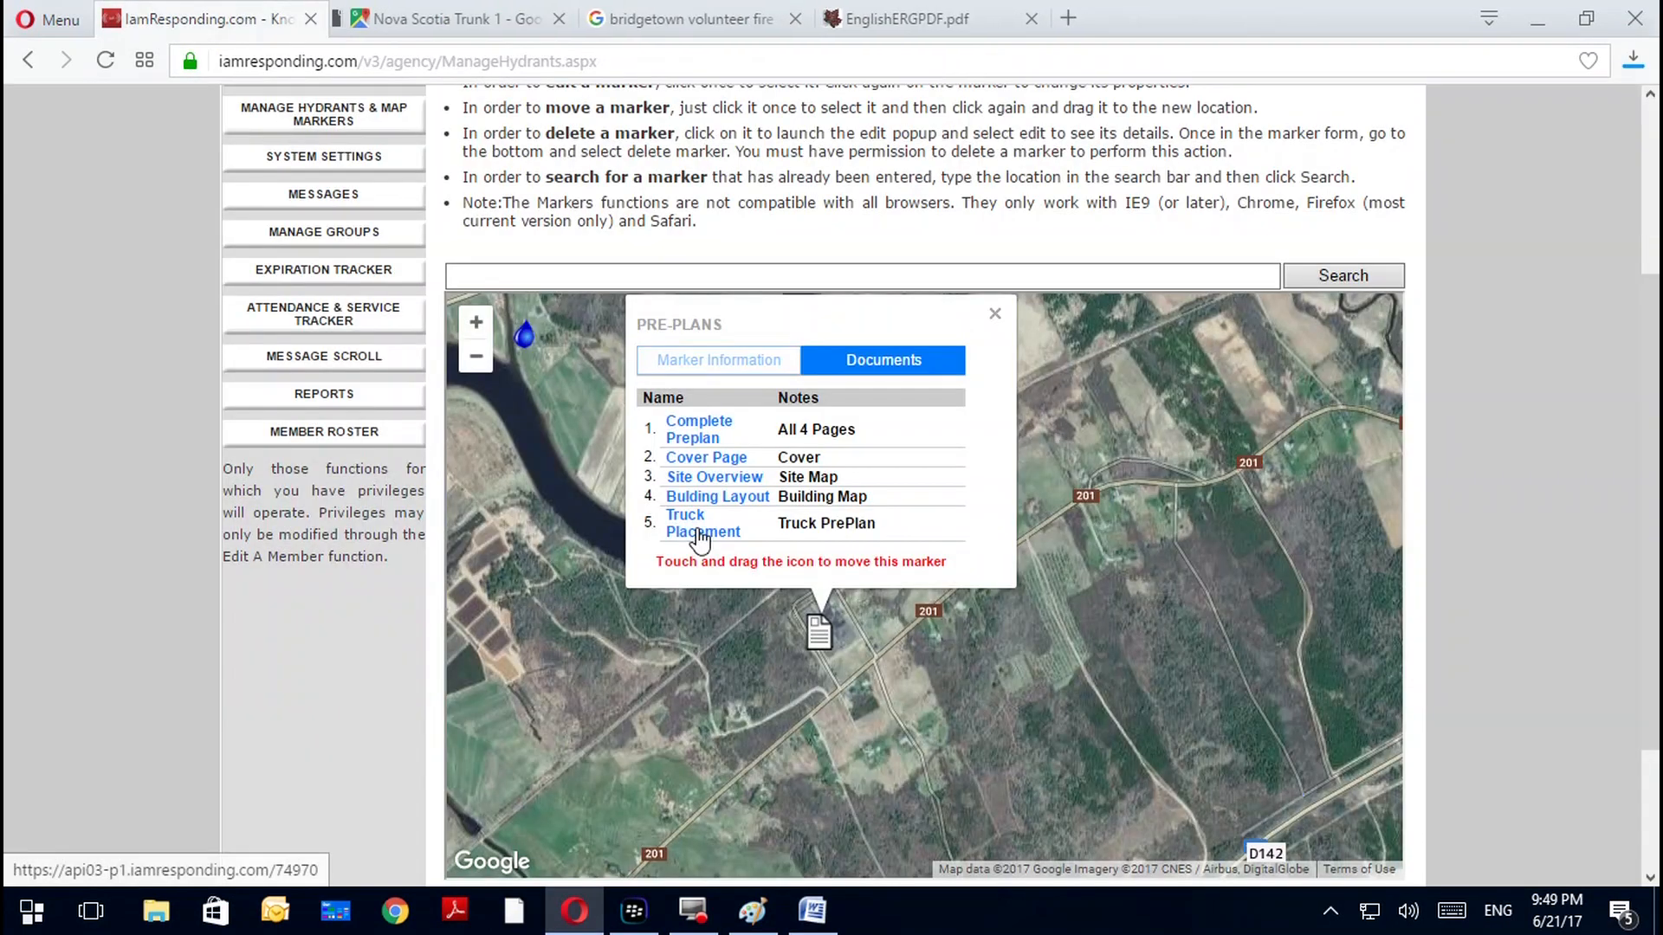
left_click(1303, 143)
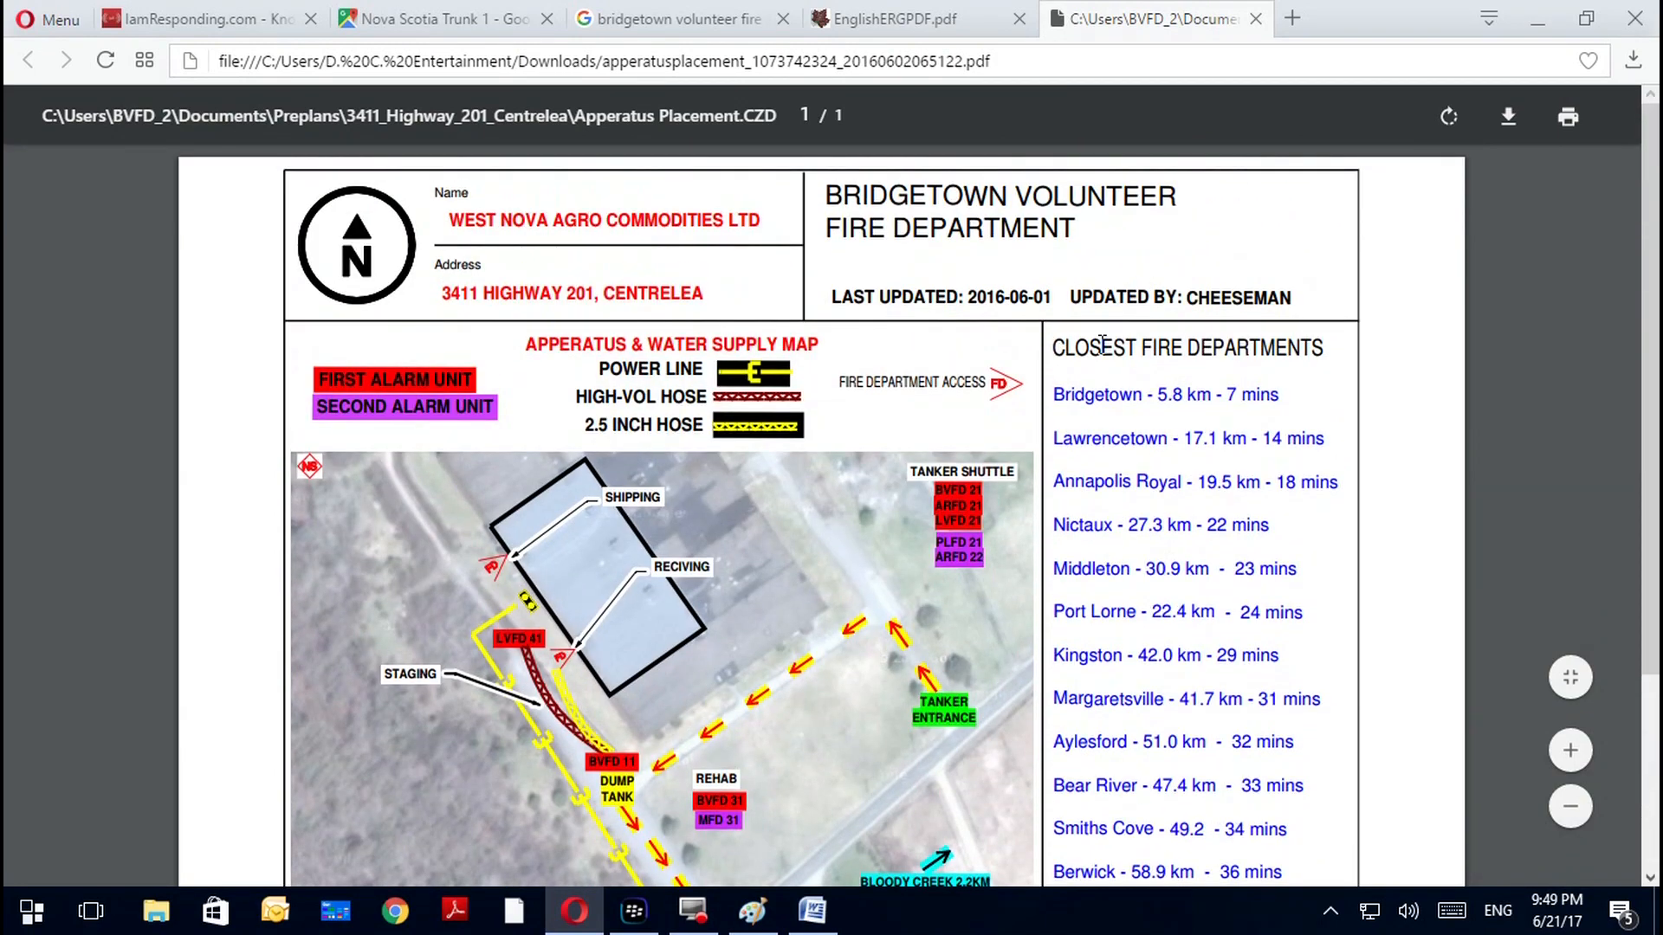
left_click_drag(1084, 347, 1167, 869)
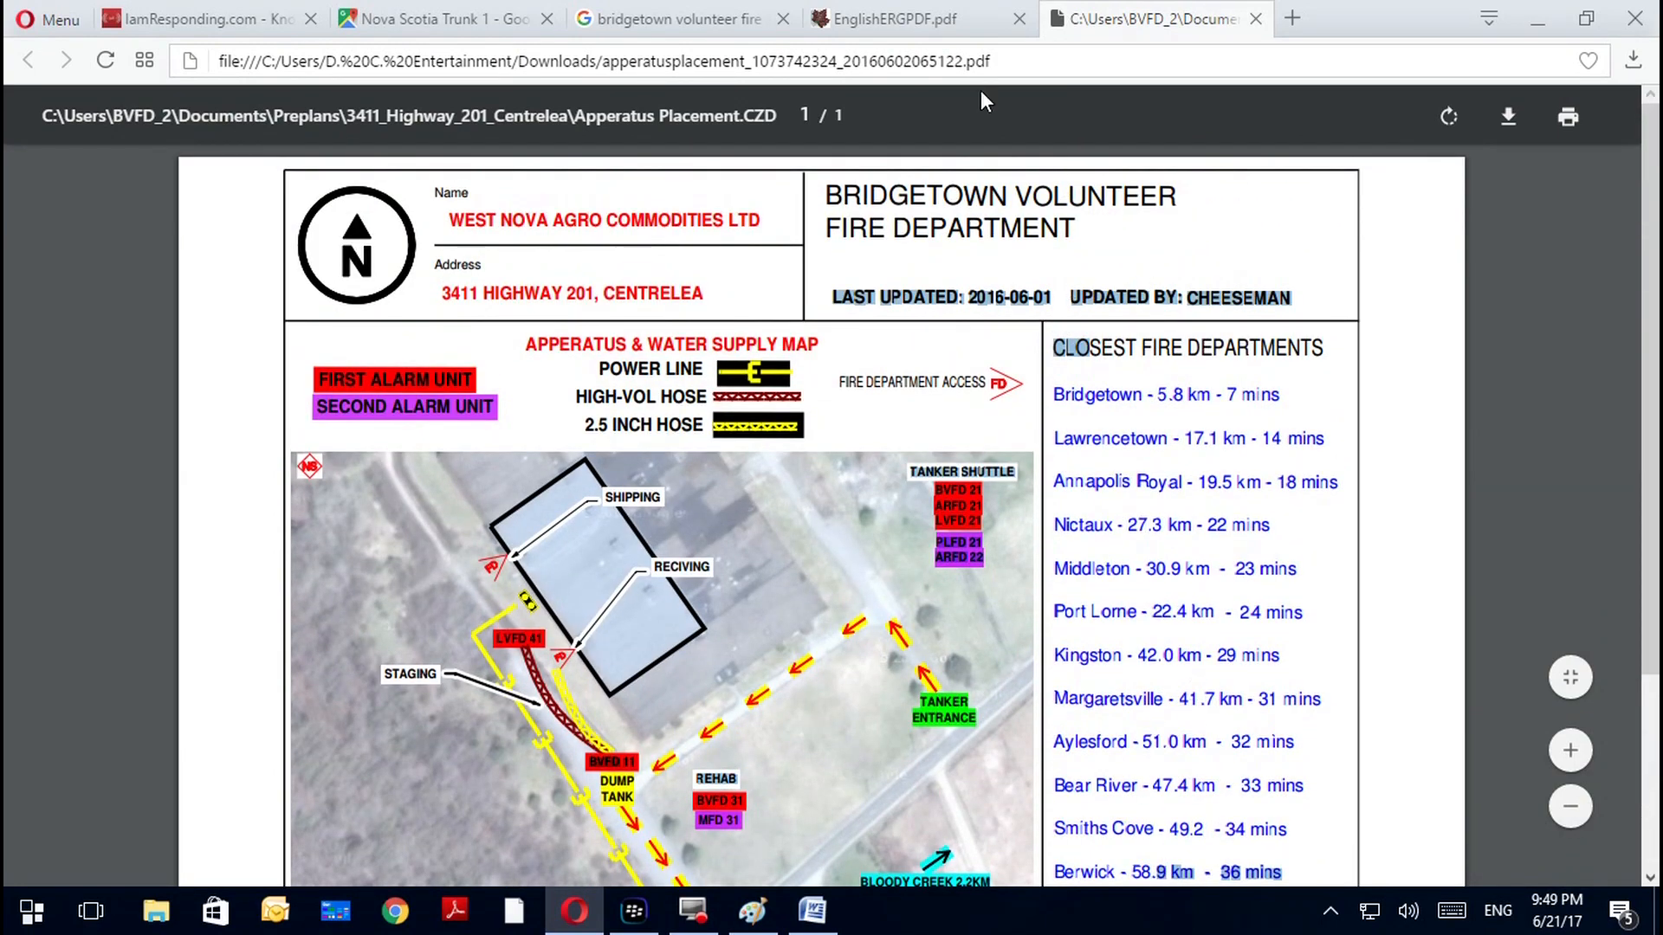
left_click(1255, 18)
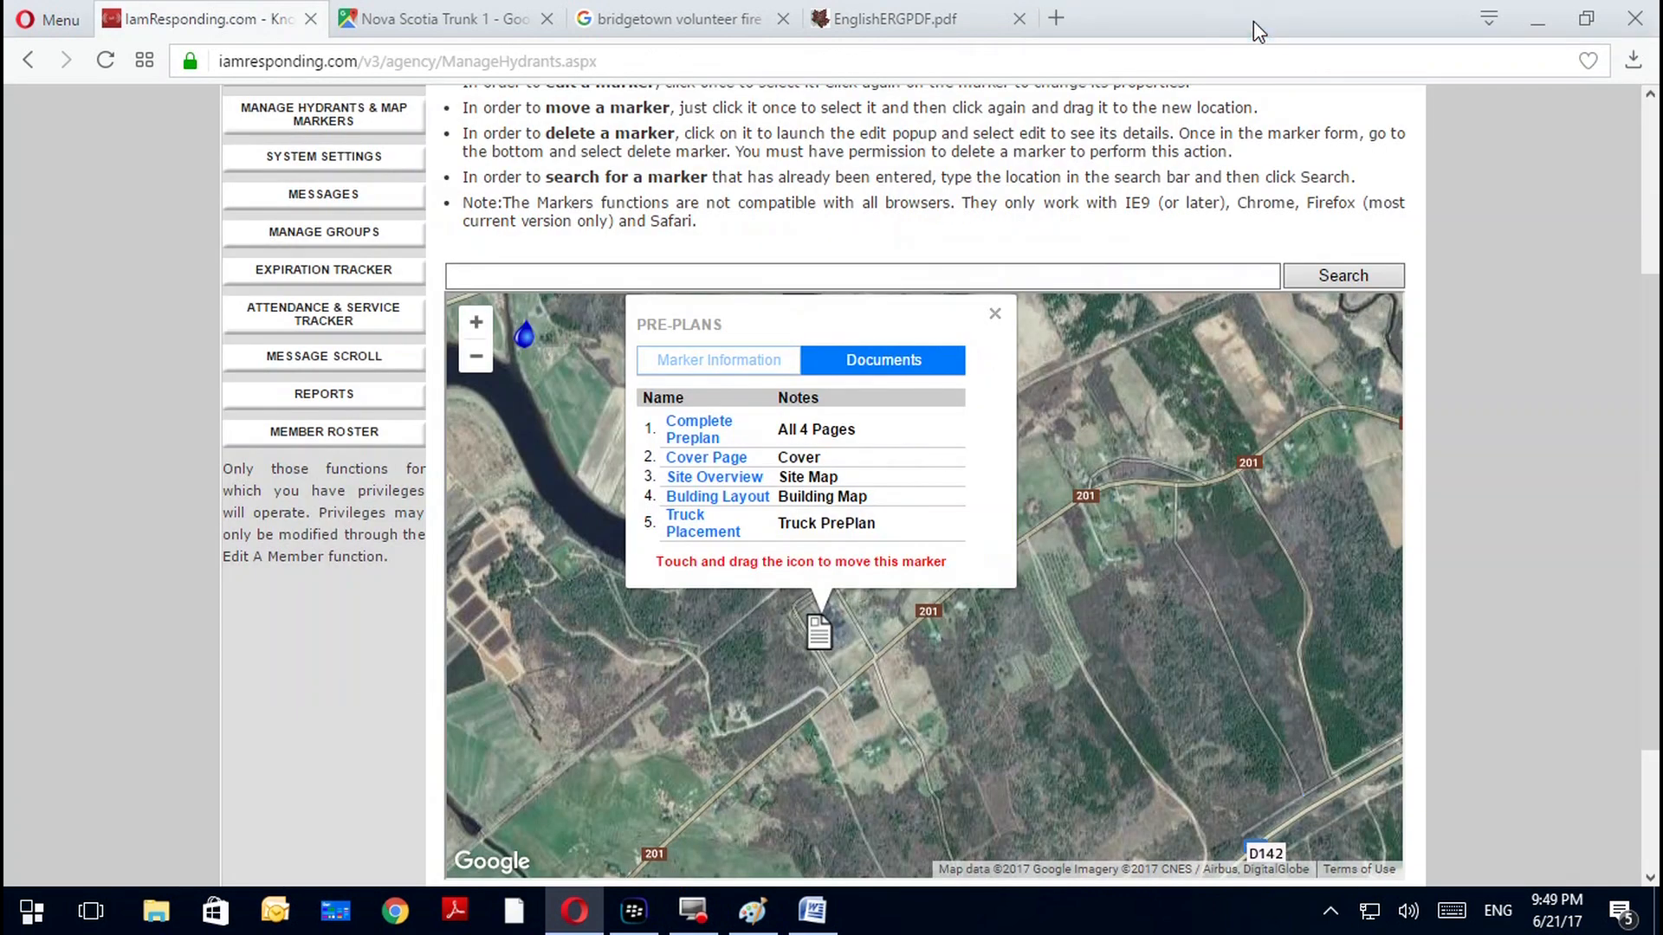
left_click(1000, 320)
Look over the map markers from Upper Granville to Bridgetown, including those around the fire hall near Bay Rd
scroll(940, 520, "down", 3)
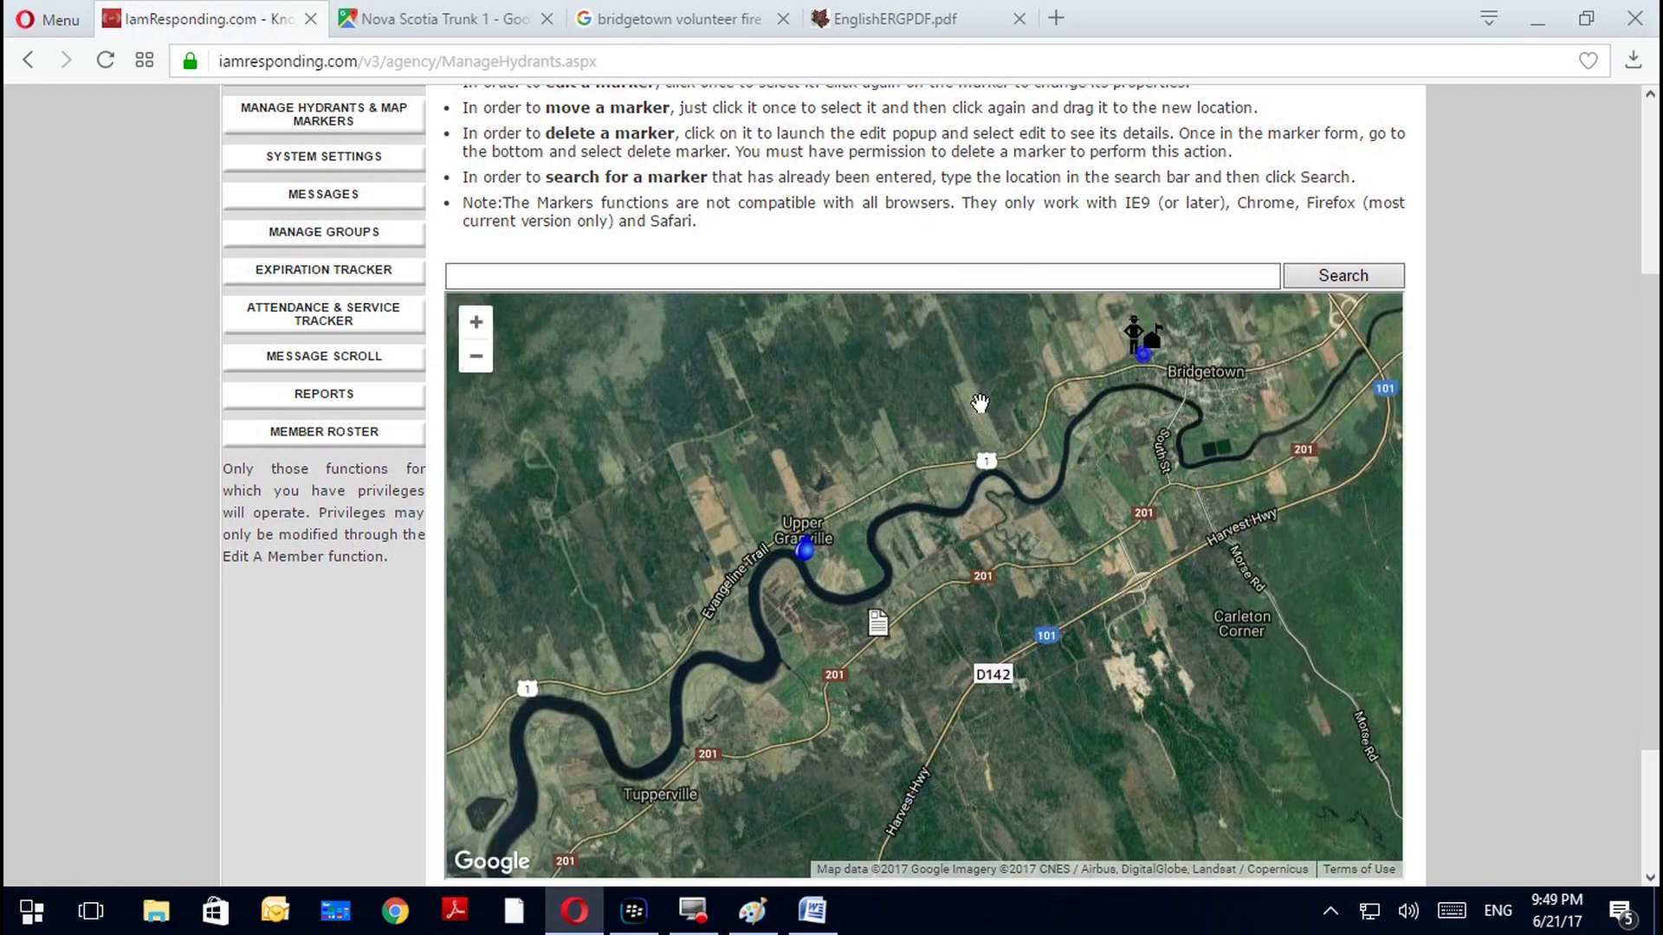
left_click_drag(980, 404, 736, 537)
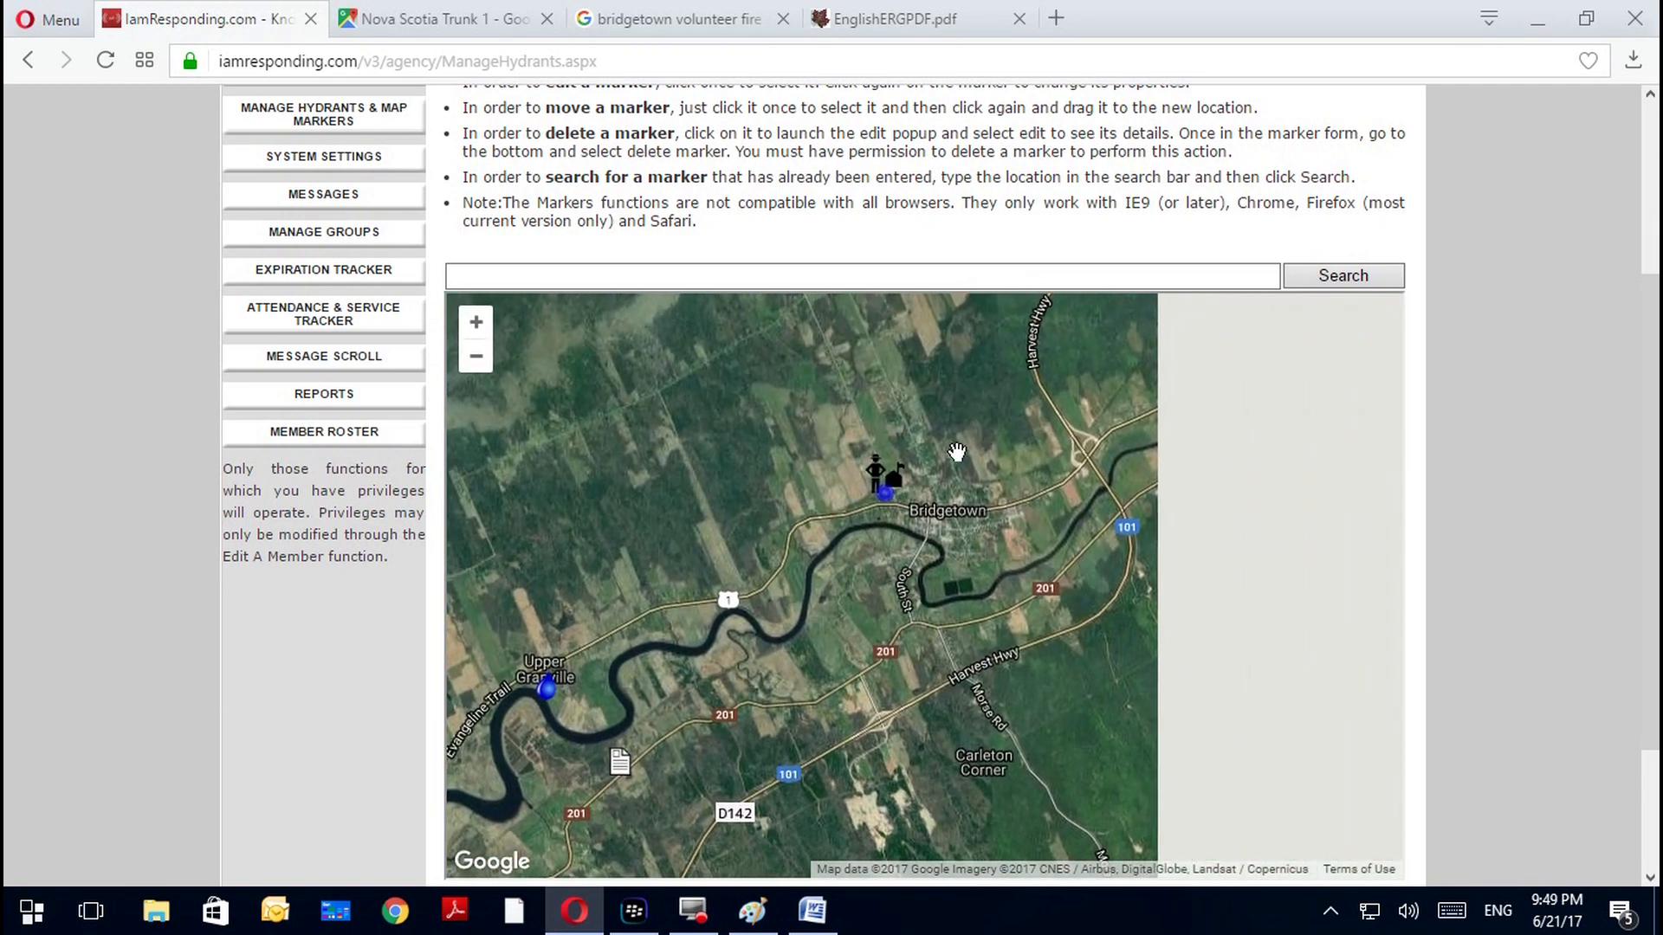
left_click_drag(789, 758, 822, 676)
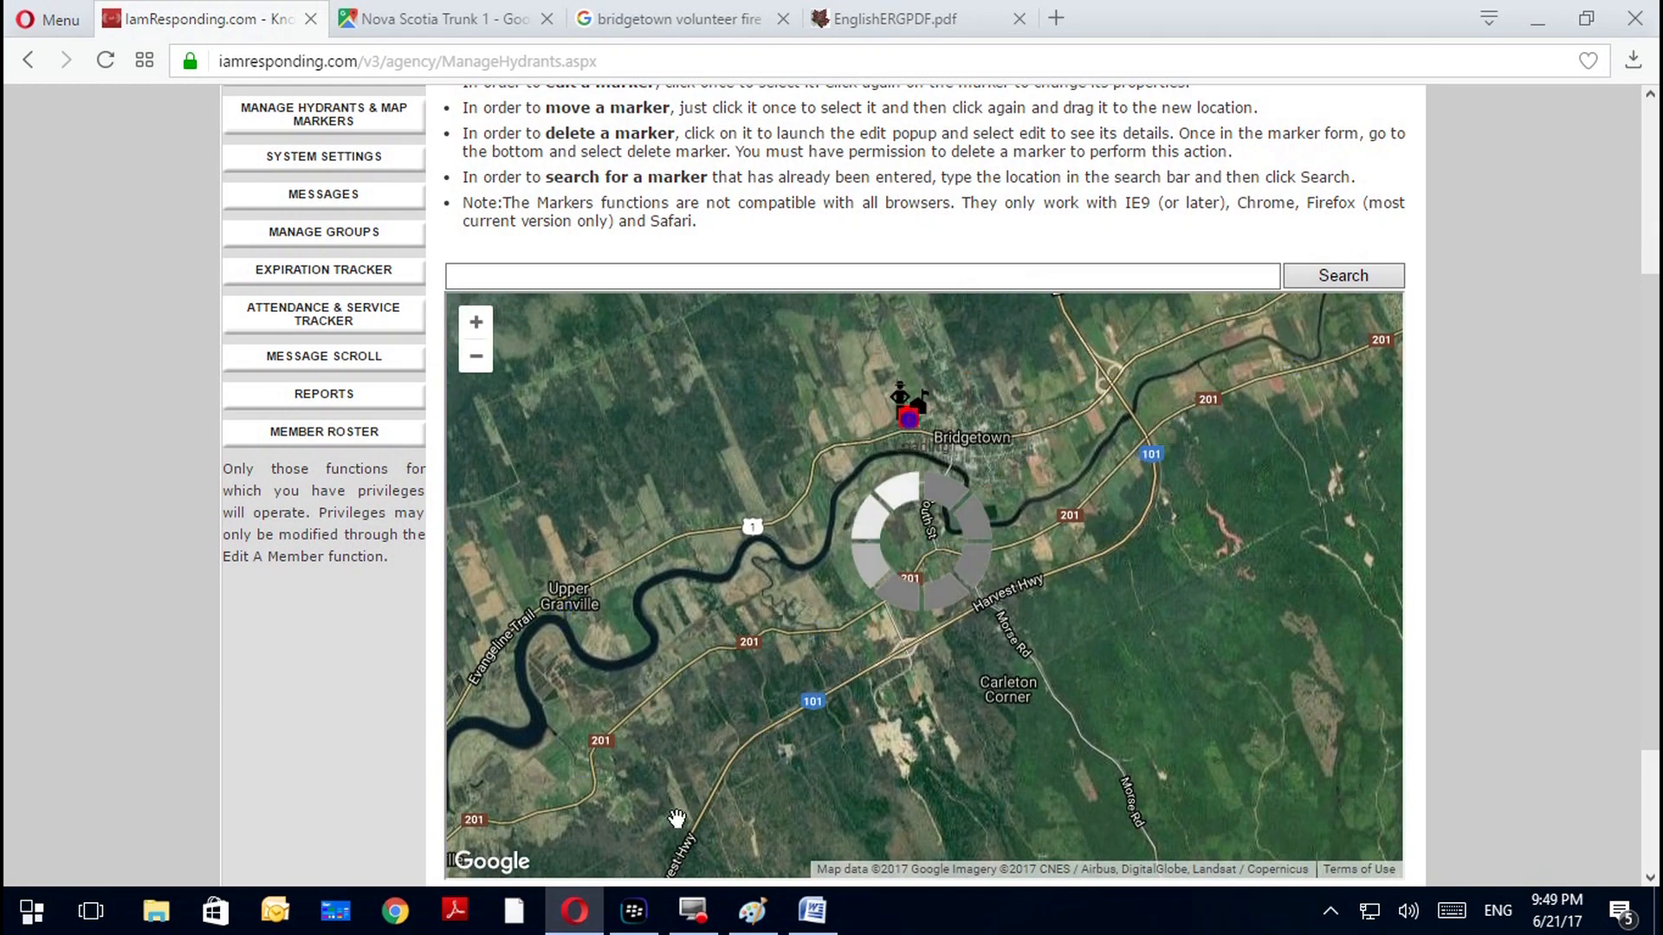
left_click_drag(679, 819, 695, 766)
left_click_drag(789, 559, 964, 631)
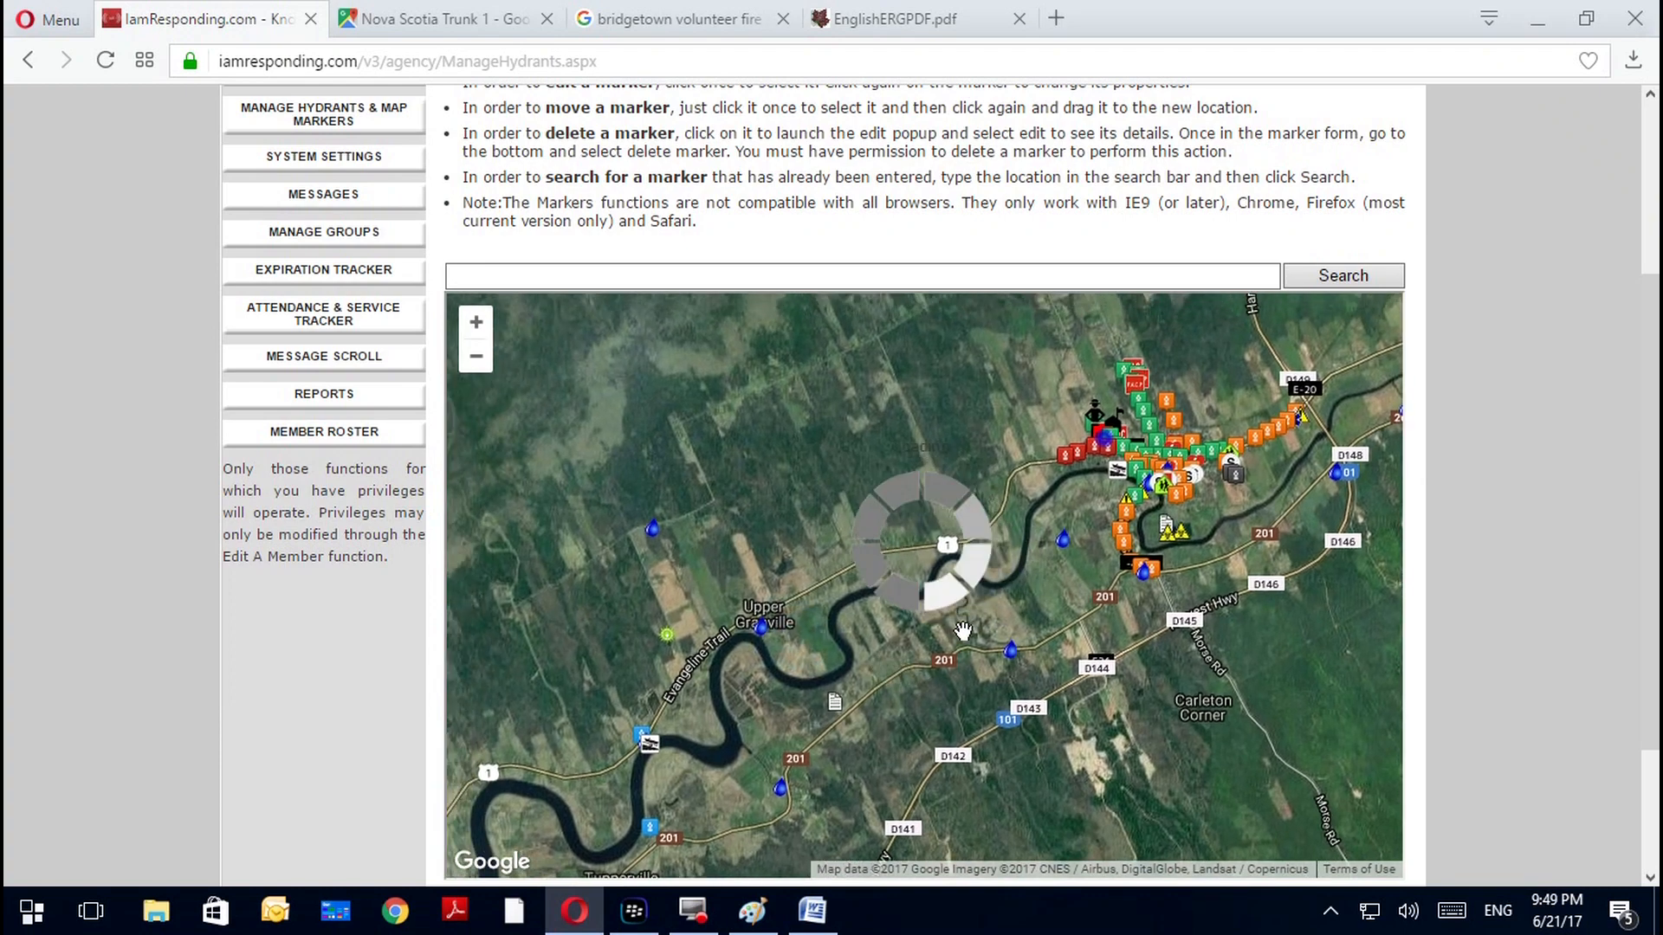
left_click_drag(1238, 521, 874, 676)
scroll(862, 663, "up", 3)
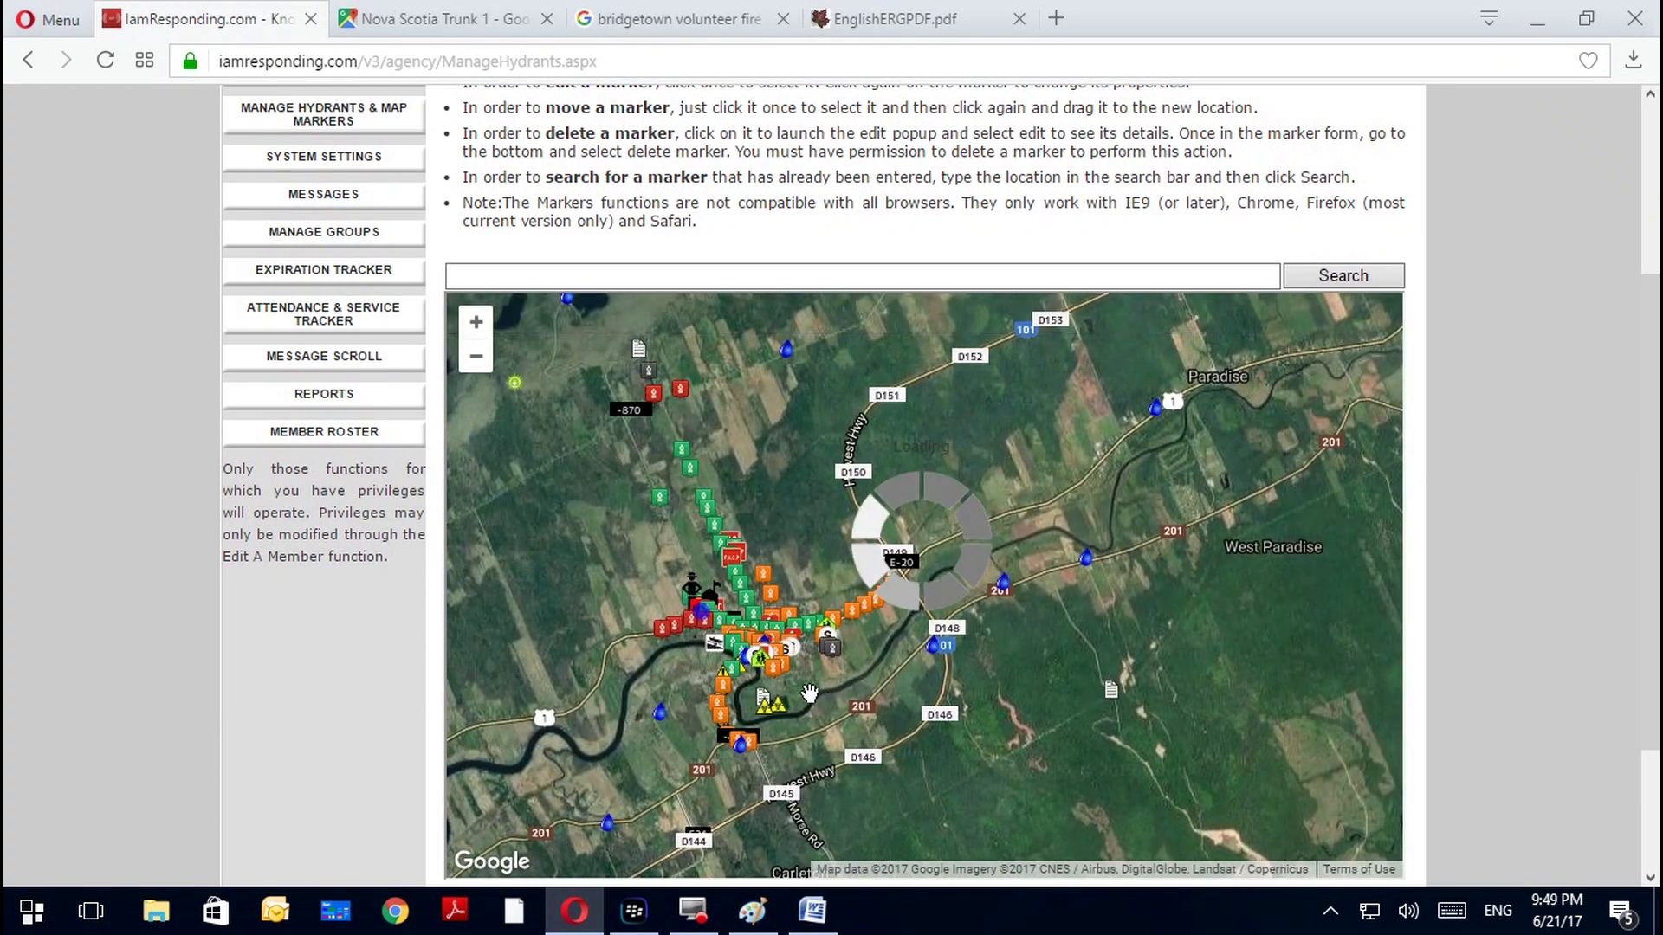
left_click_drag(807, 623, 898, 712)
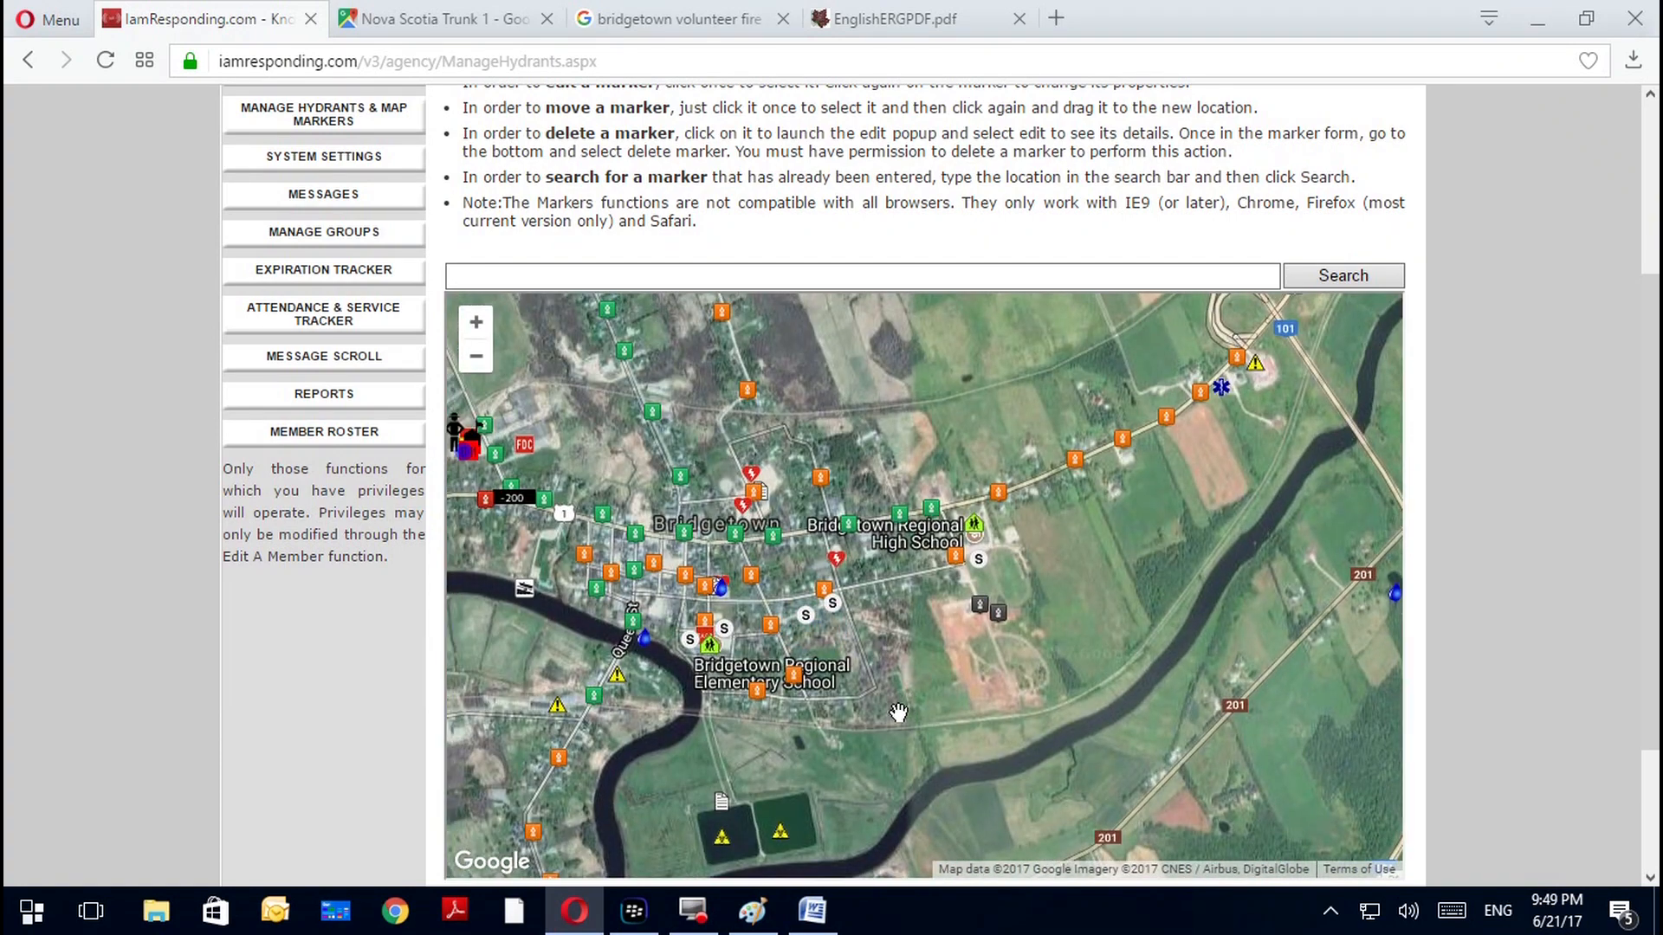
scroll(898, 712, "up", 1)
left_click_drag(753, 520, 933, 630)
left_click_drag(814, 558, 885, 651)
left_click_drag(899, 493, 947, 788)
left_click_drag(678, 654, 904, 592)
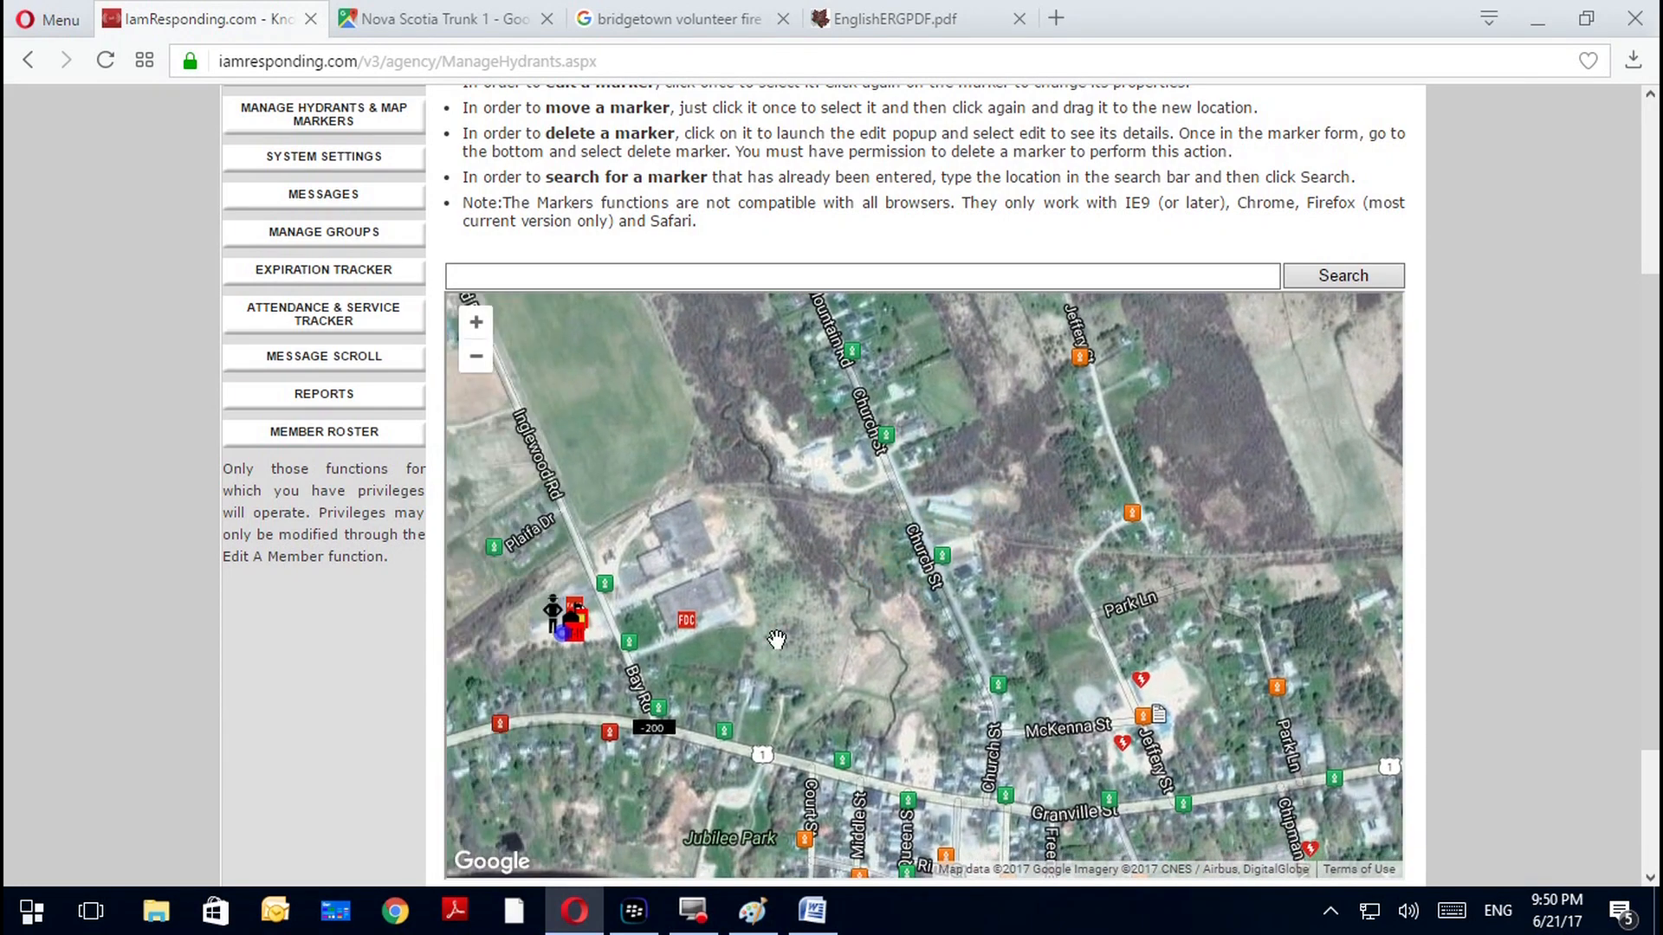
left_click_drag(708, 694, 916, 630)
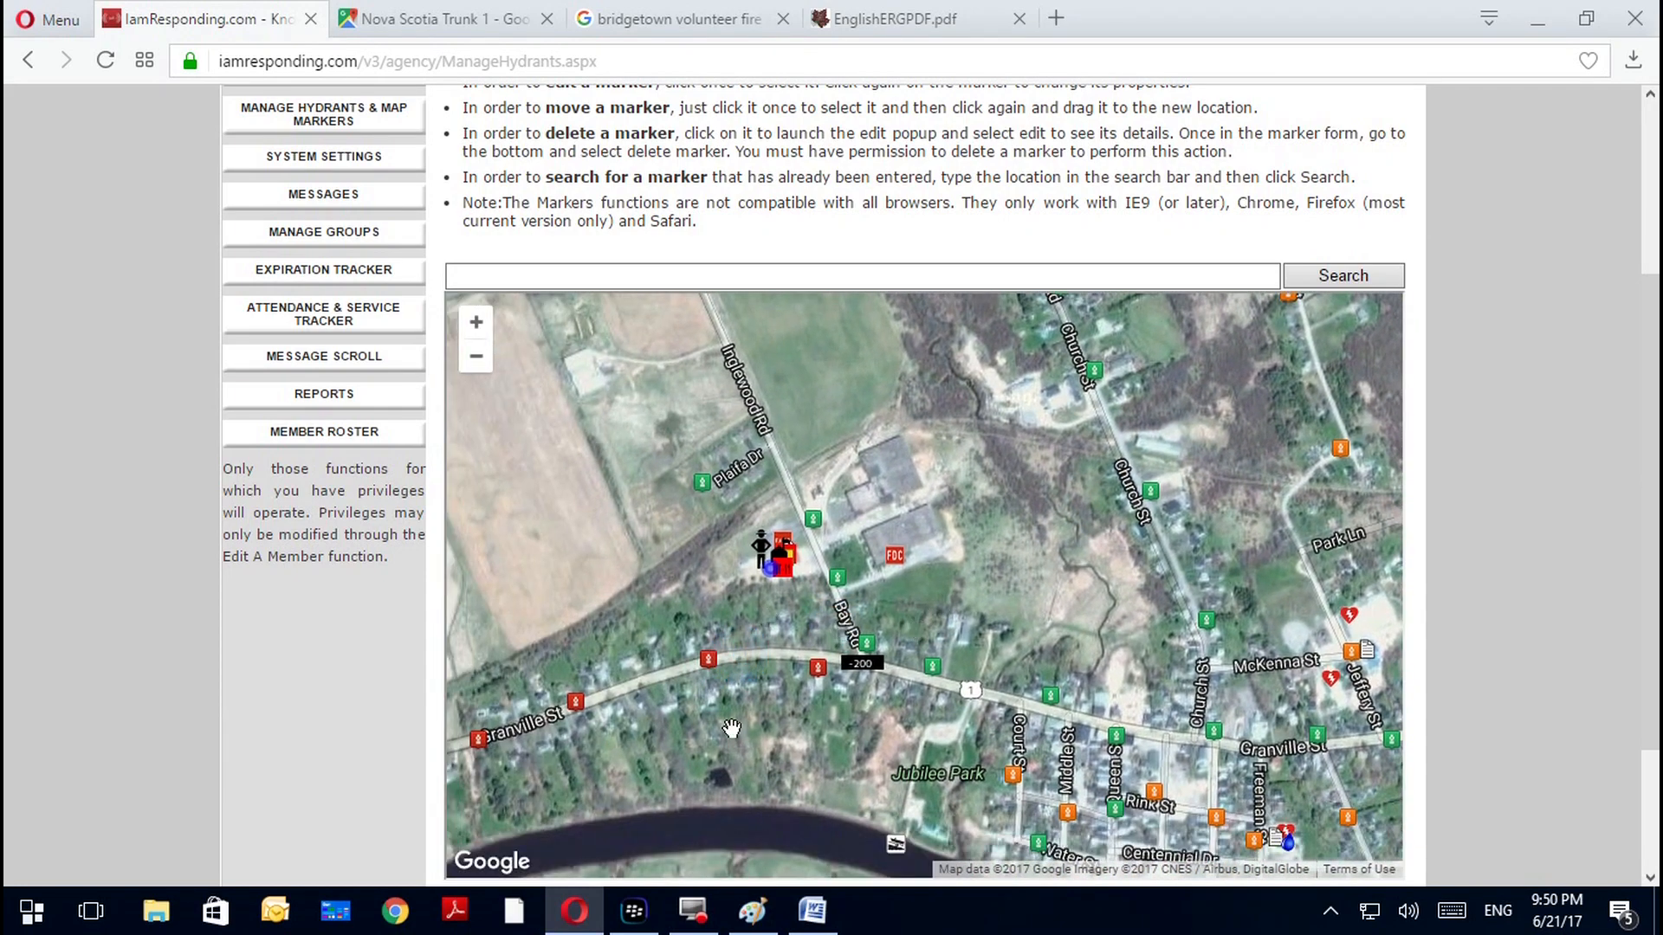
Leave the Manage Hydrants page and return to the department's home dashboard
scroll(748, 737, "up", 2)
scroll(1414, 587, "up", 3)
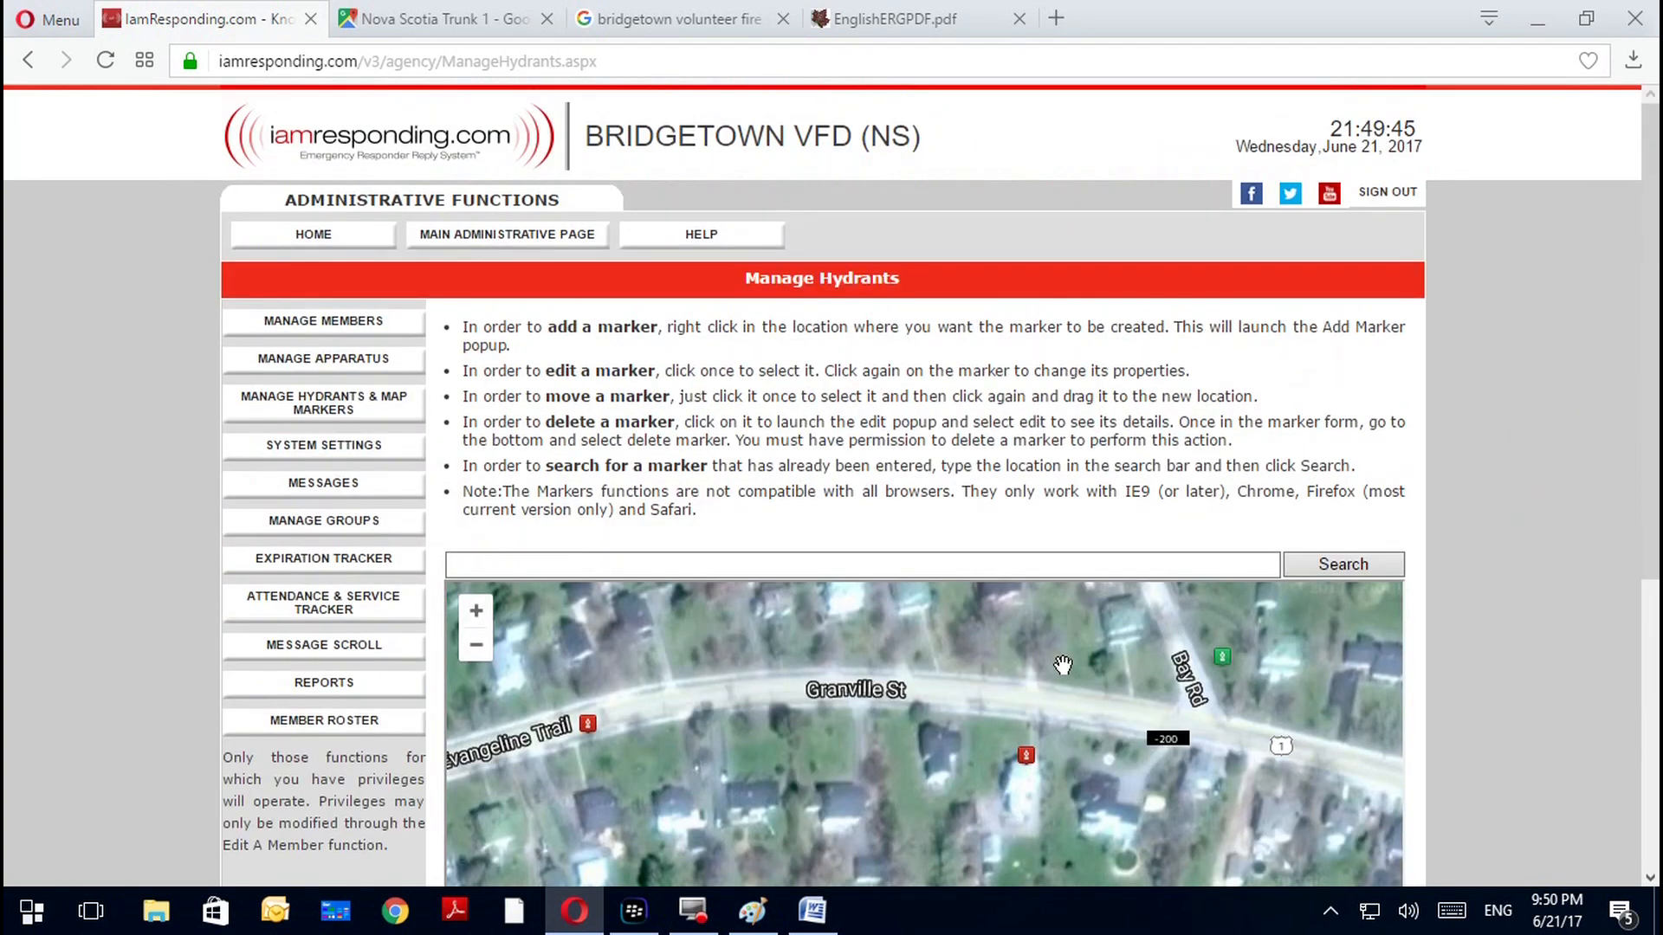
left_click(371, 234)
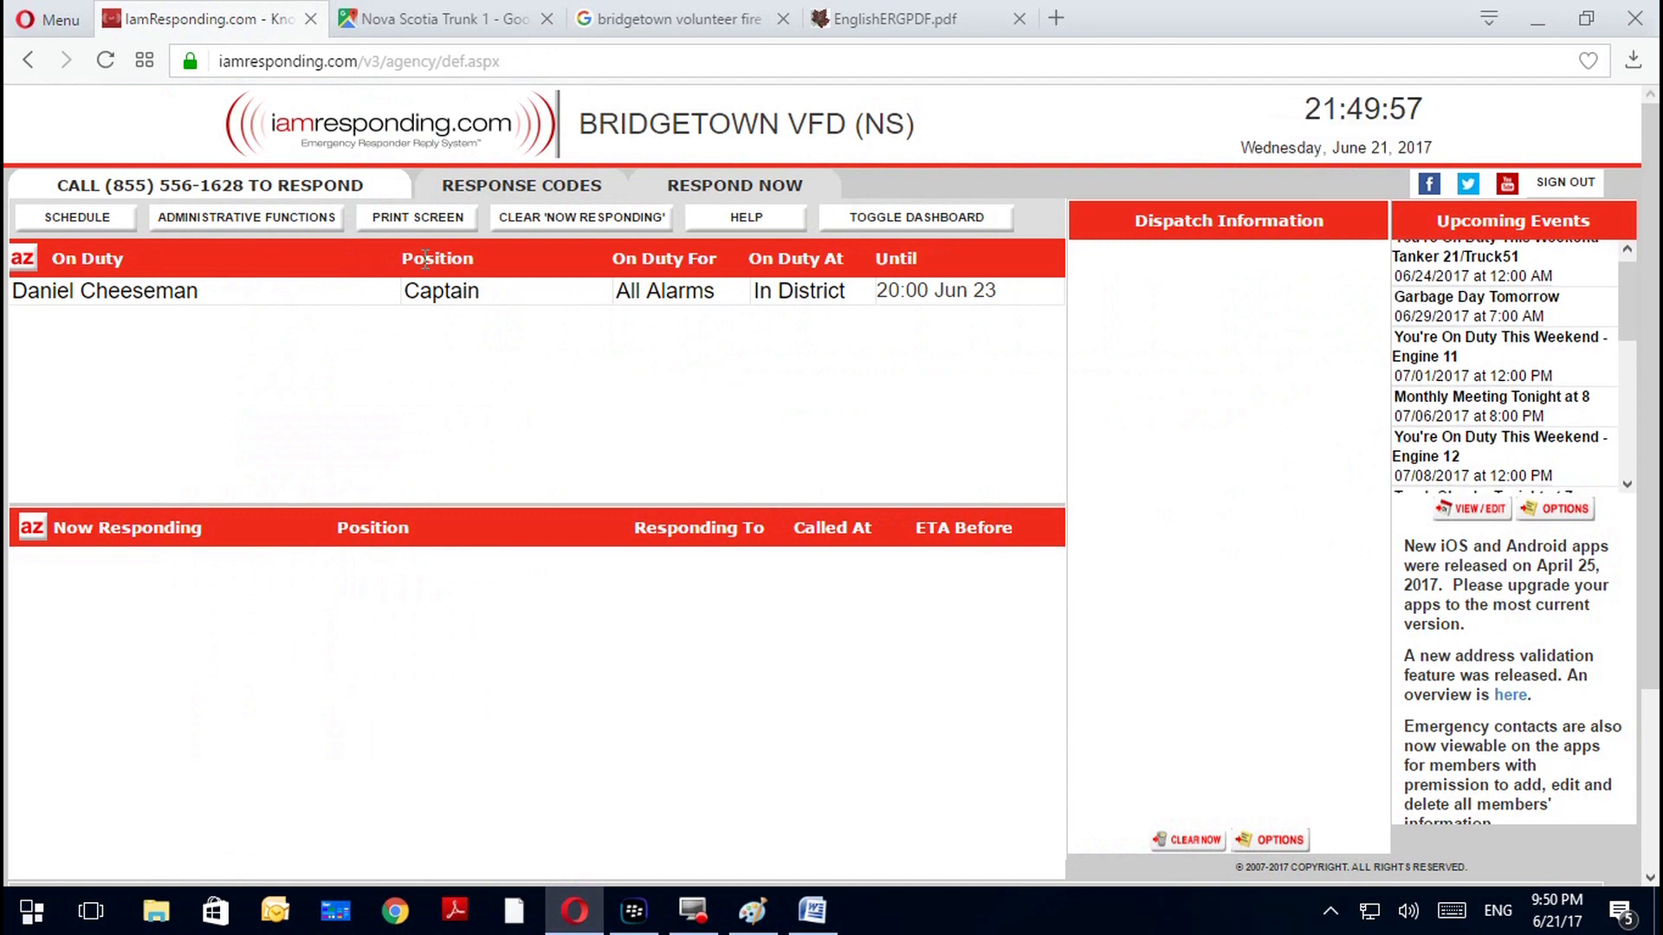
left_click(534, 348)
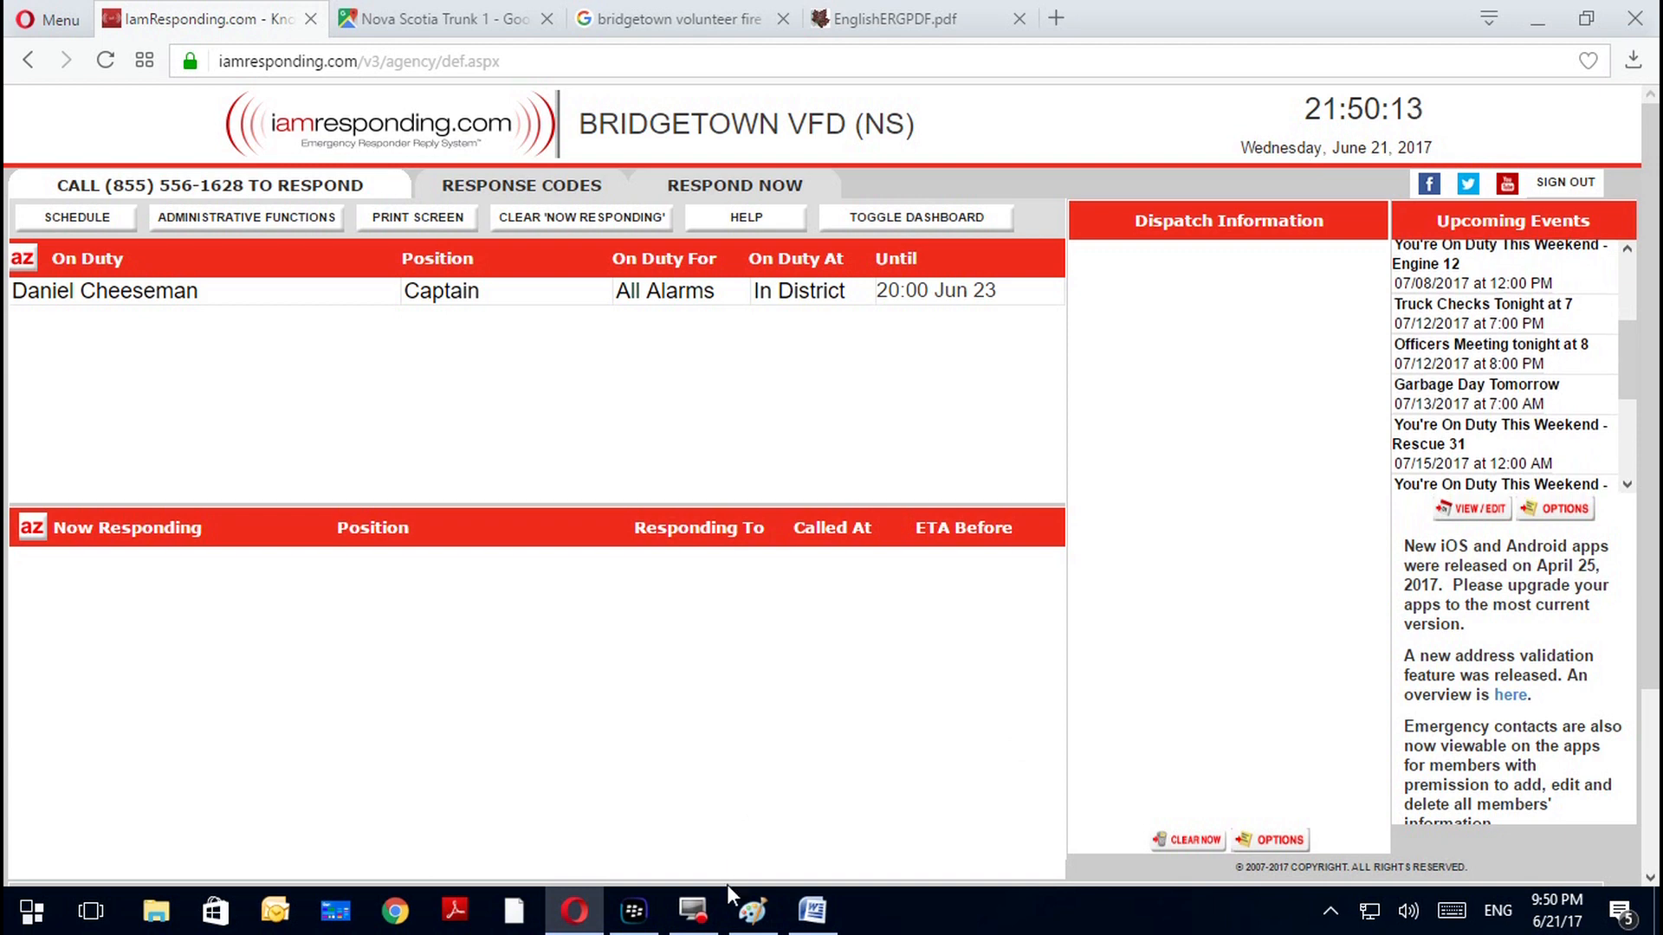
mouse_move(704, 911)
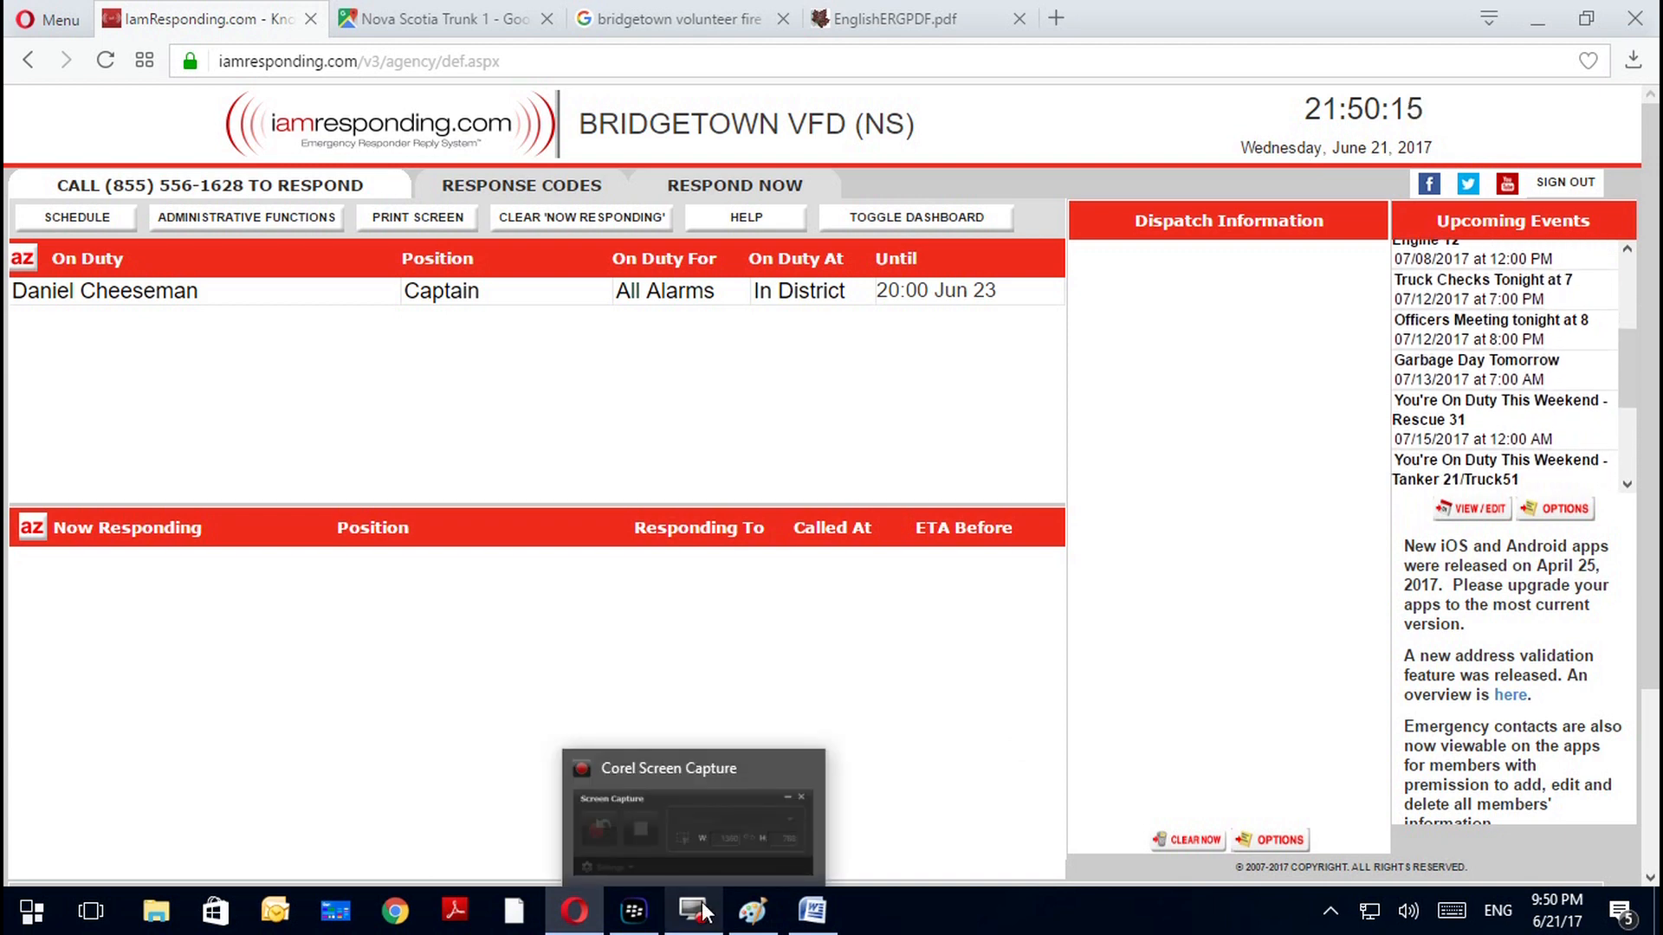